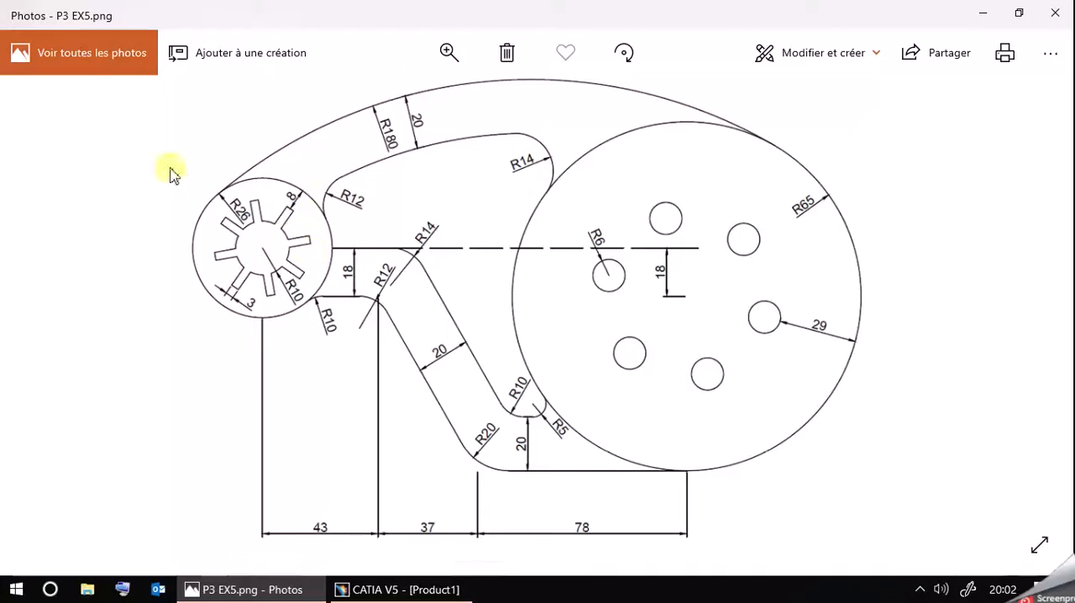
Switch to CATIA V5 and start the Sketcher workbench with a new part.
{"action": "left_click", "coordinate": [395, 590]}
{"action": "left_click", "coordinate": [42, 31]}
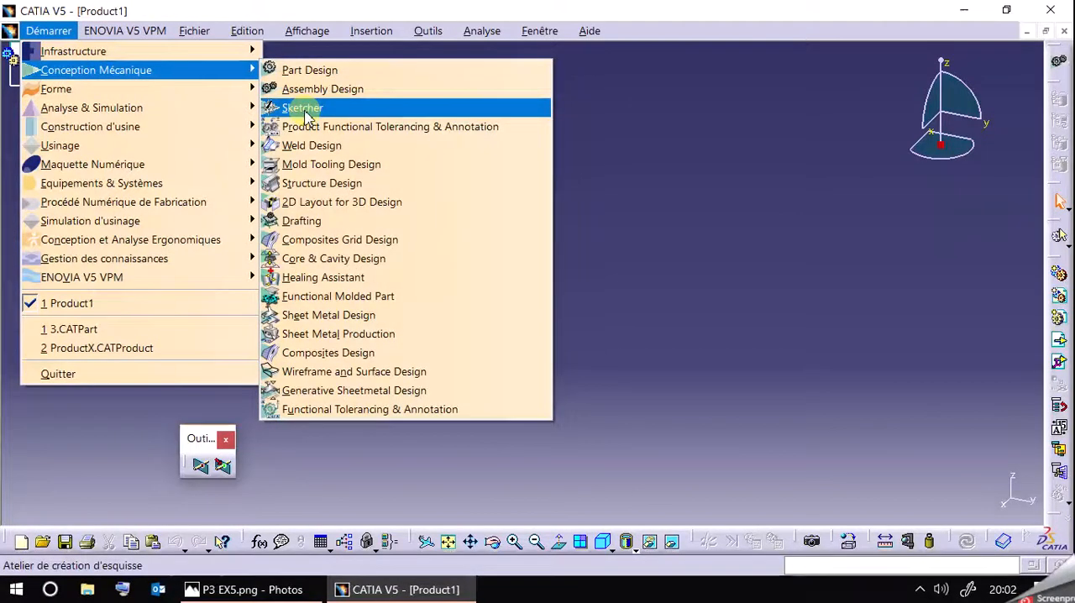
{"action": "left_click", "coordinate": [316, 105]}
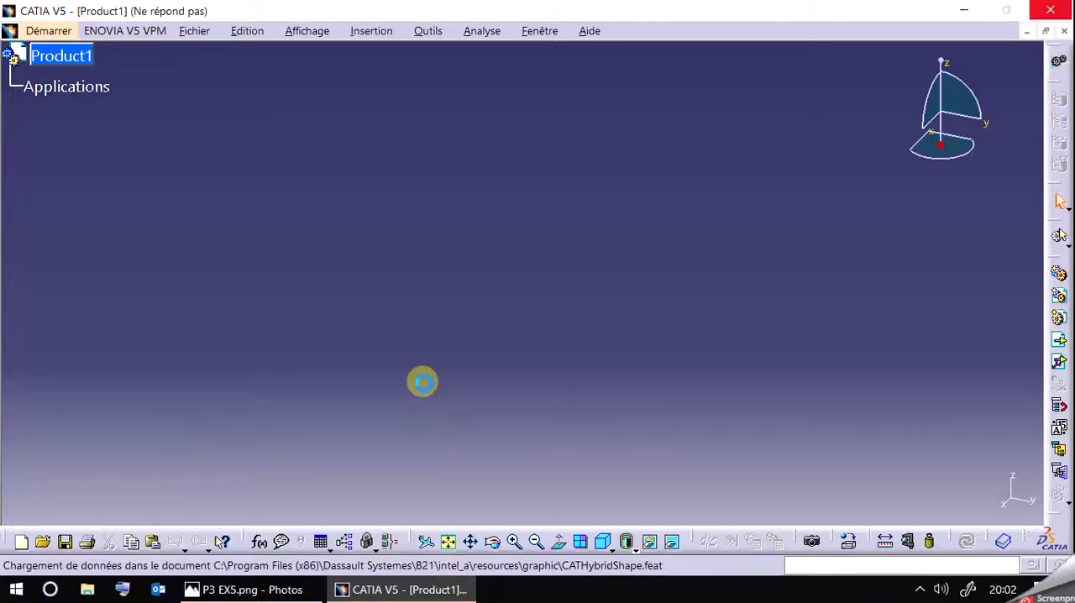
{"action": "left_click", "coordinate": [301, 590]}
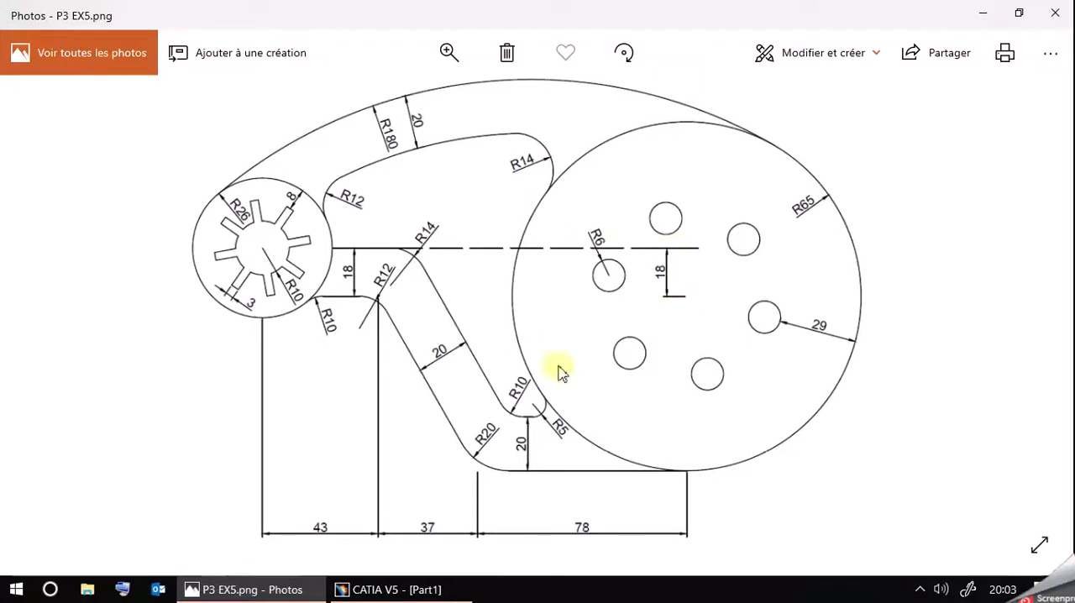
{"action": "left_click", "coordinate": [361, 588]}
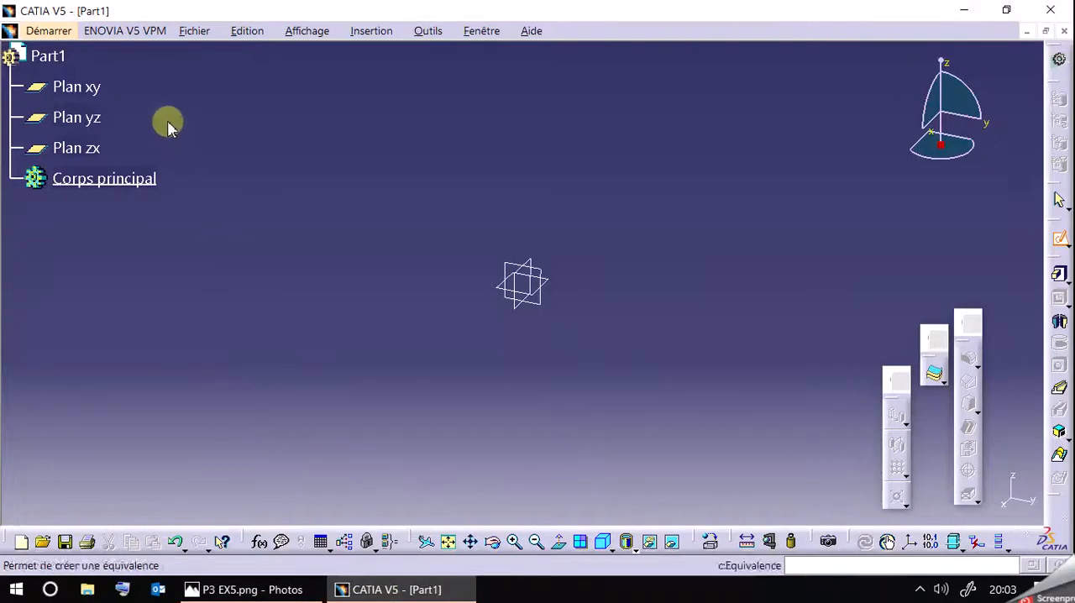
Open a sketch on the xy plane, consulting the P3 EX5.png reference drawing.
{"action": "left_click", "coordinate": [102, 88]}
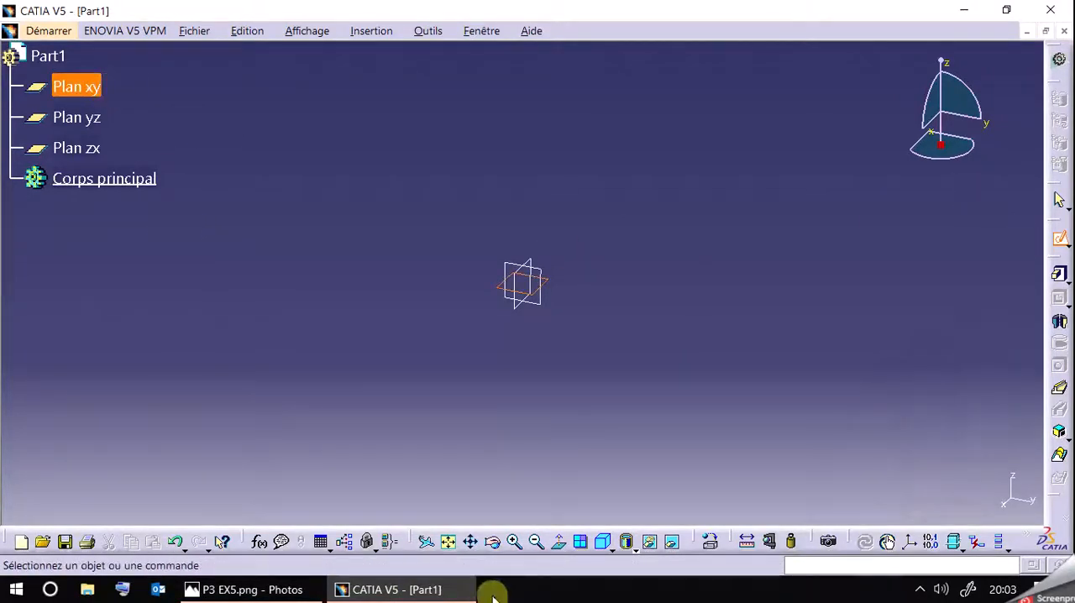
{"action": "left_click", "coordinate": [289, 595]}
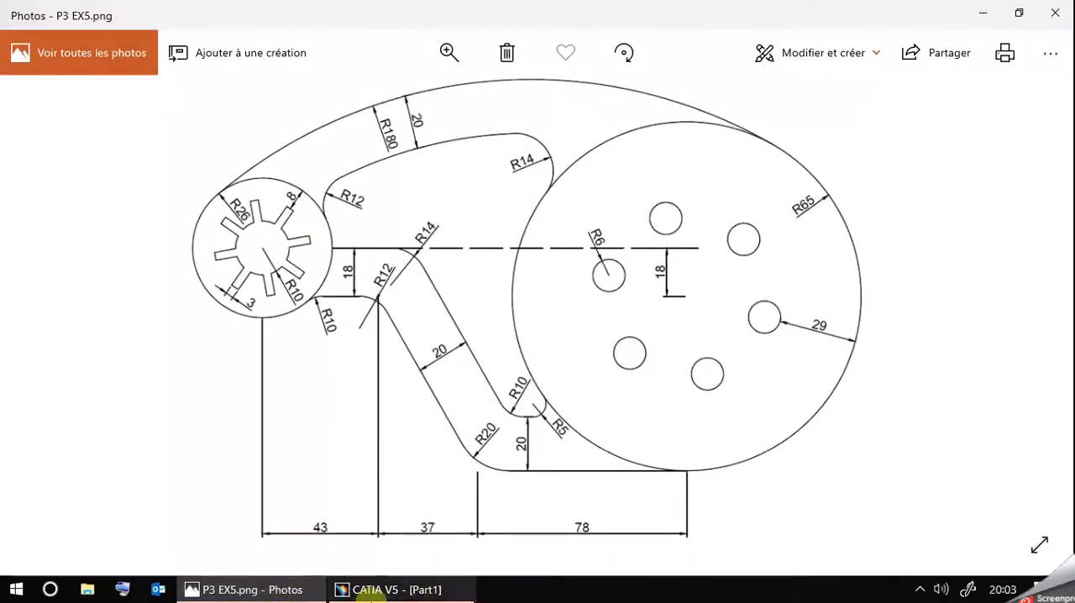
{"action": "left_click", "coordinate": [374, 591]}
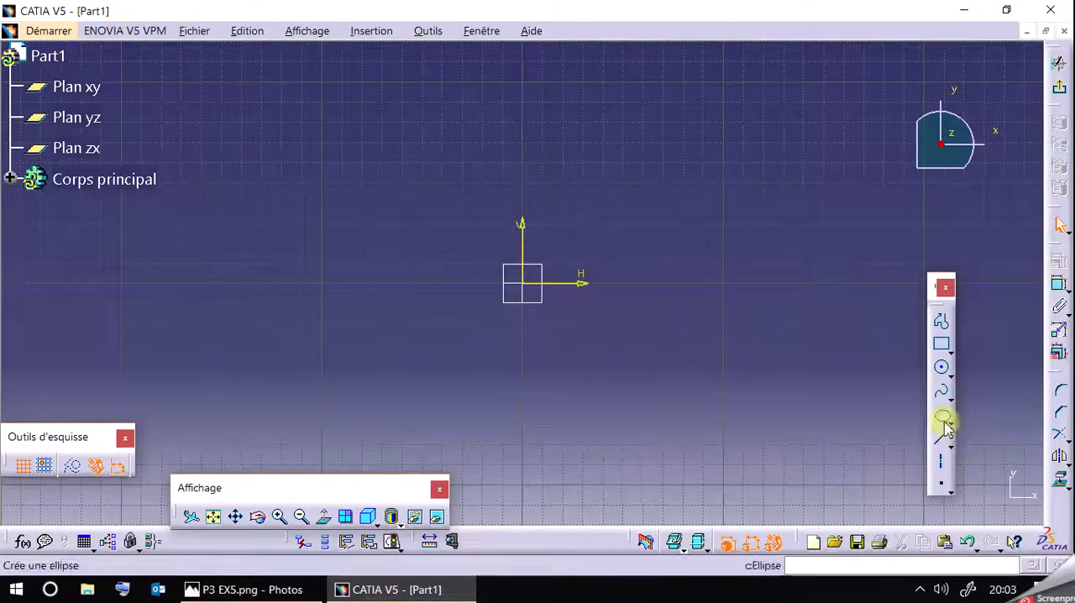
Draw a circle of radius 26 mm centred on the sketch origin.
{"action": "left_click", "coordinate": [942, 367]}
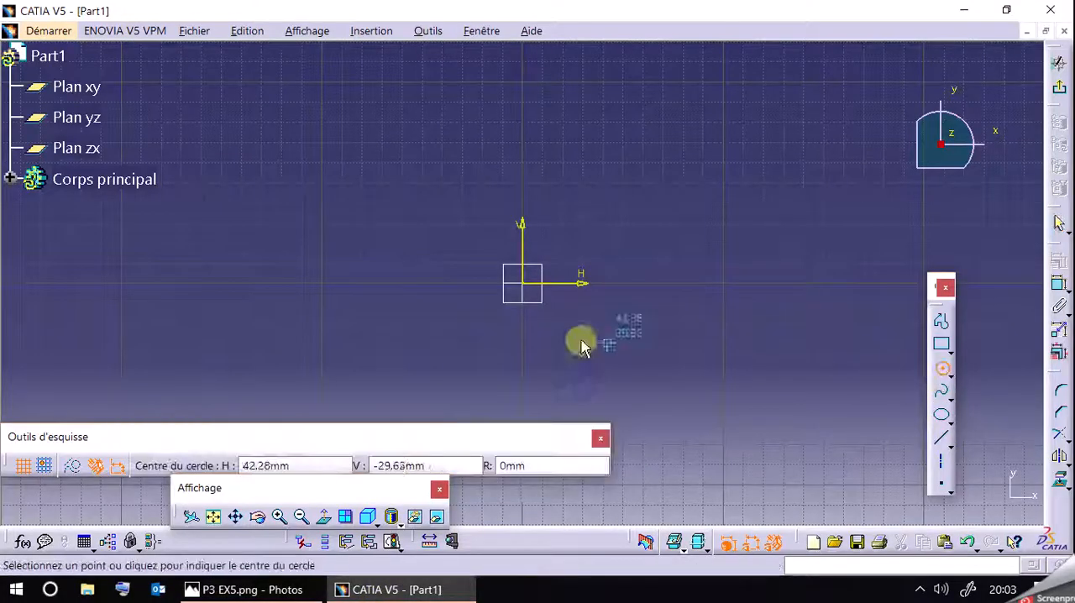
{"action": "left_click", "coordinate": [528, 288]}
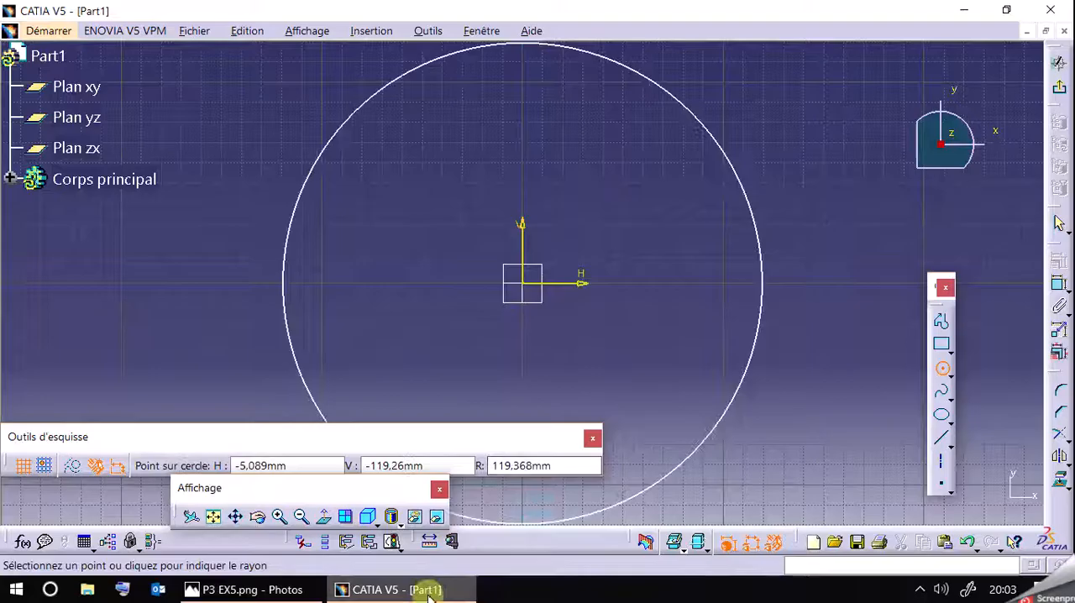
{"action": "left_click", "coordinate": [301, 593]}
{"action": "left_click", "coordinate": [299, 593]}
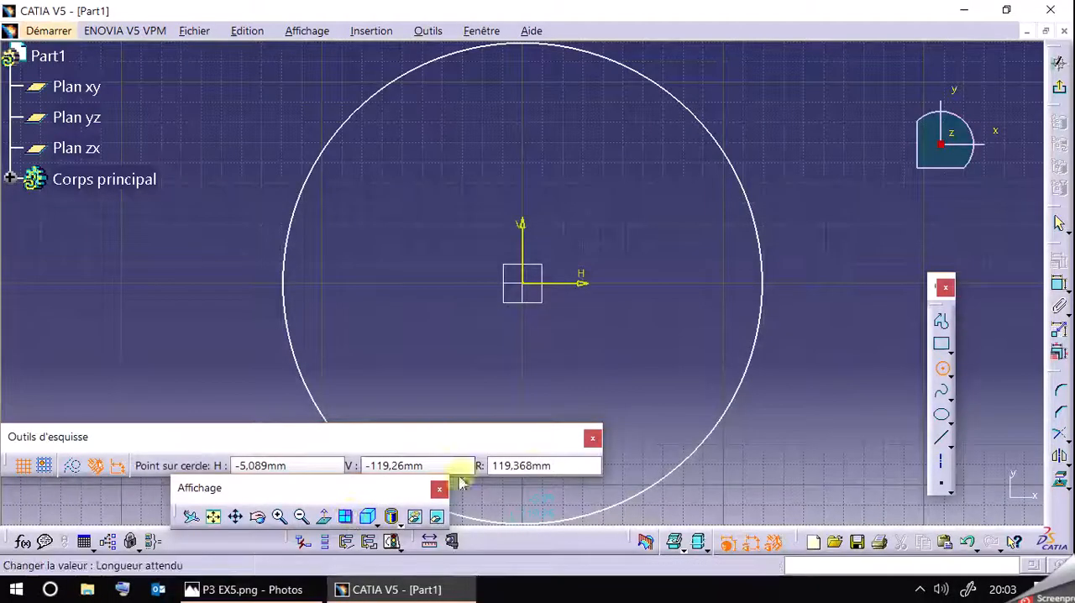
{"action": "double_click", "coordinate": [532, 465]}
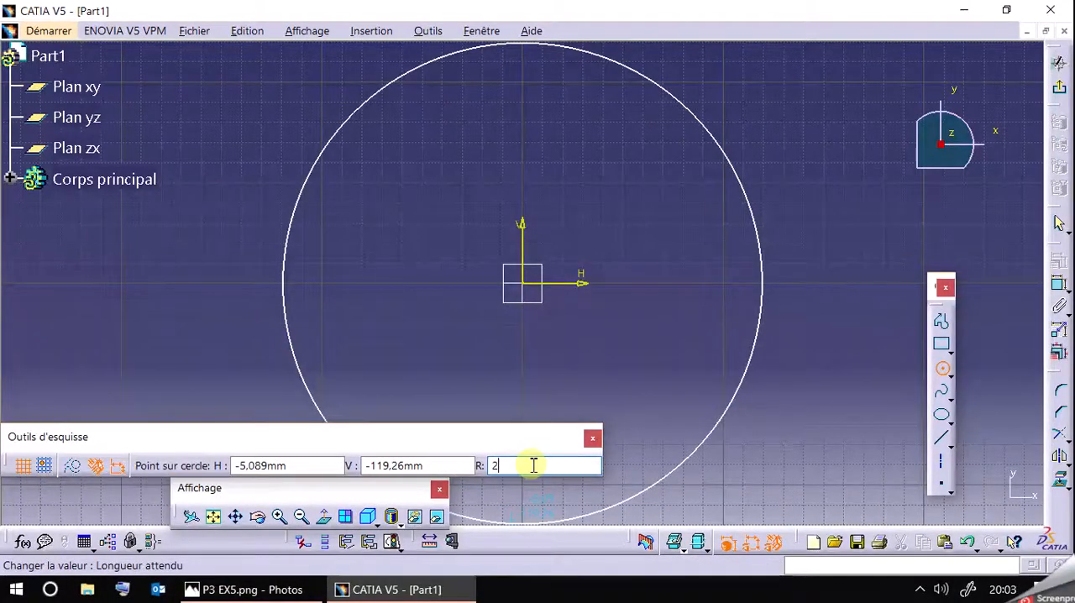
{"action": "type", "text": "26"}
{"action": "key", "text": "Return"}
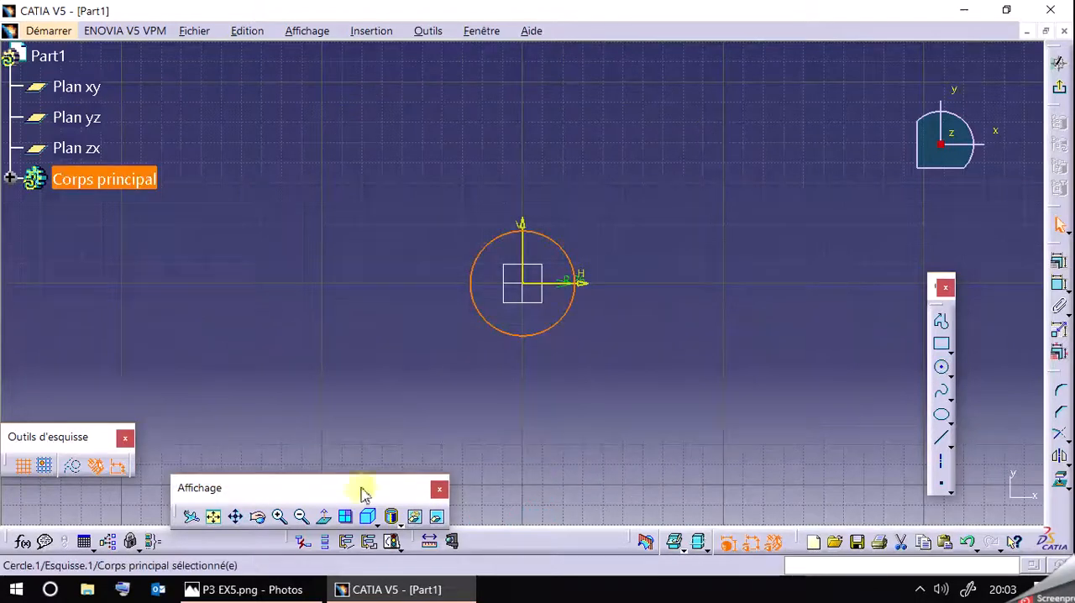
{"action": "left_click", "coordinate": [213, 517]}
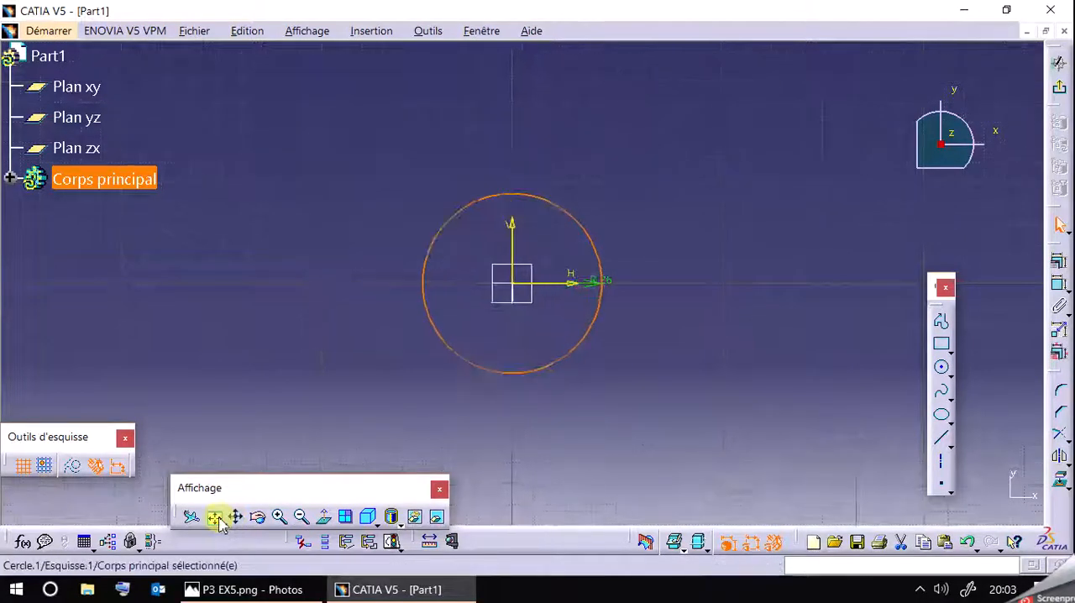
Check the reference drawing and add a concentric circle of radius 10 mm at the origin.
{"action": "left_click", "coordinate": [275, 592]}
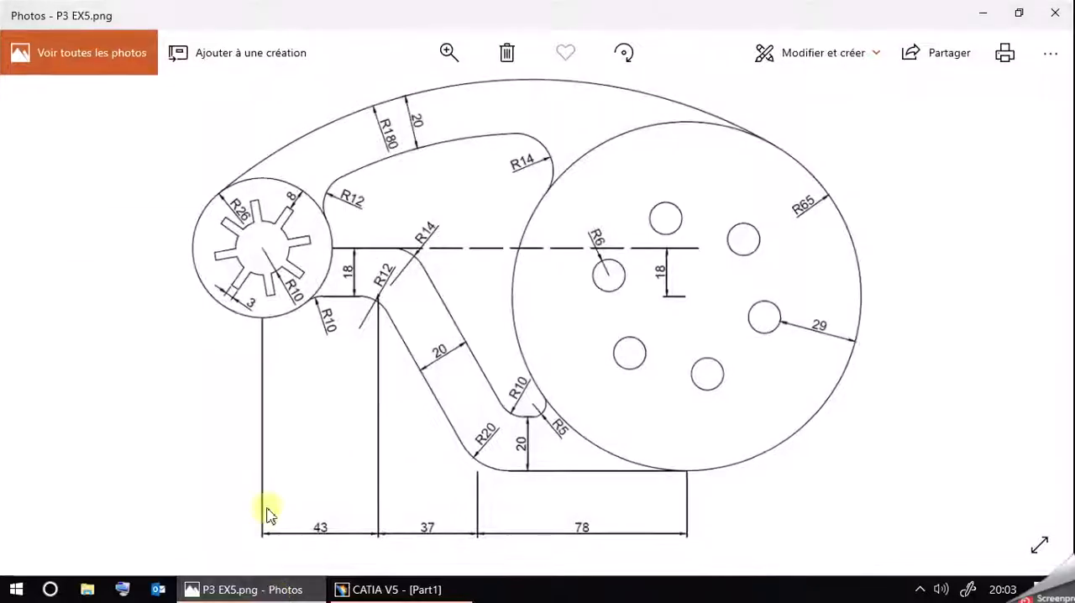
{"action": "left_click", "coordinate": [310, 588]}
{"action": "left_click", "coordinate": [941, 367]}
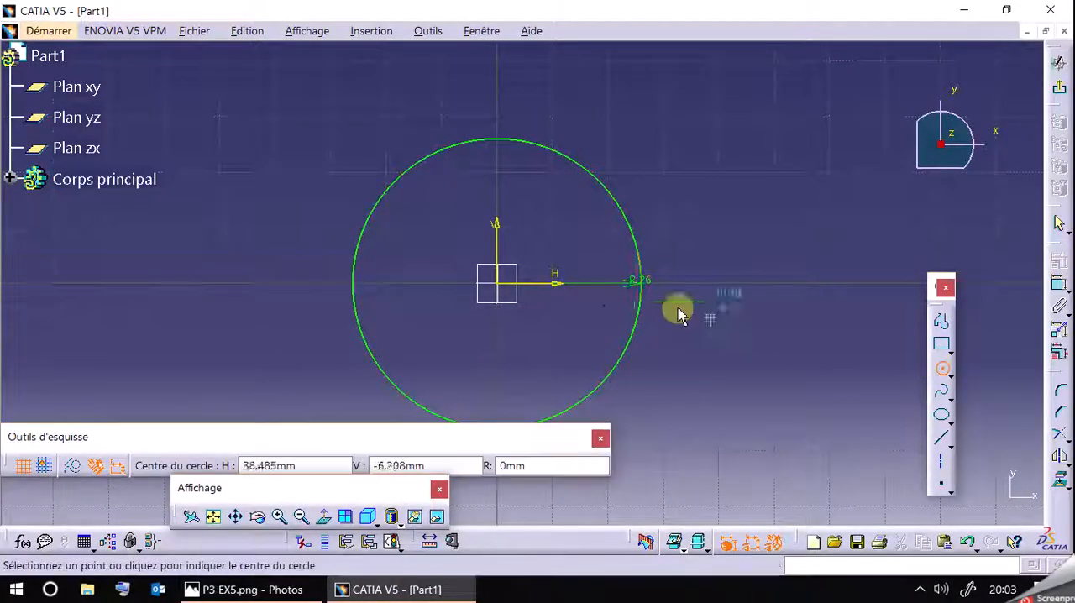
{"action": "left_click", "coordinate": [507, 288]}
{"action": "left_click", "coordinate": [544, 465]}
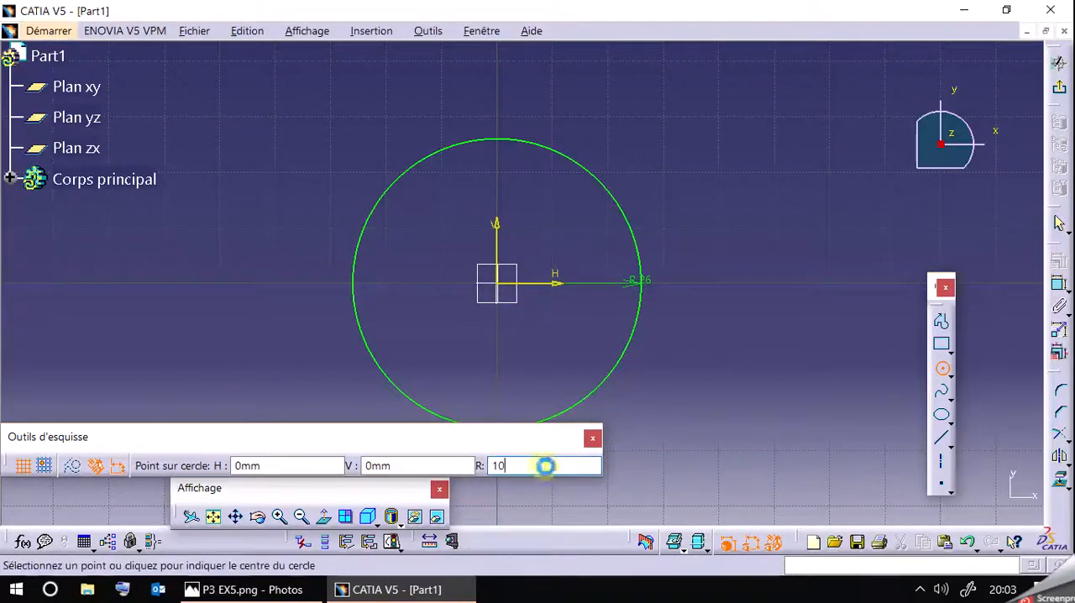
{"action": "type", "text": "10"}
{"action": "key", "text": "Return"}
Draw a separate circle of radius 12 mm to the right of the two concentric circles.
{"action": "left_click", "coordinate": [288, 591]}
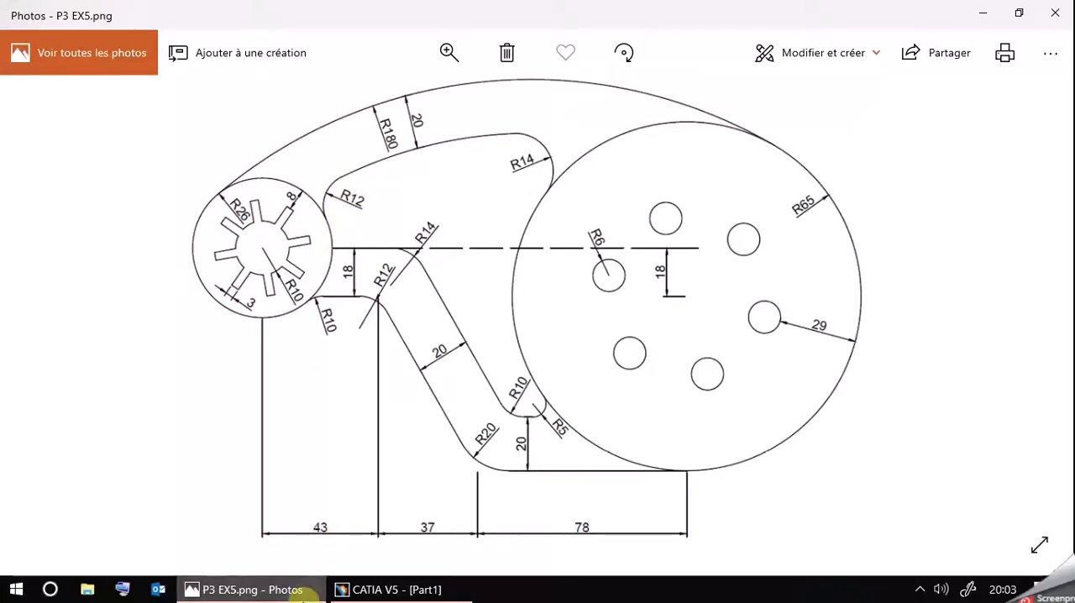
{"action": "left_click", "coordinate": [390, 588]}
{"action": "left_click", "coordinate": [778, 260]}
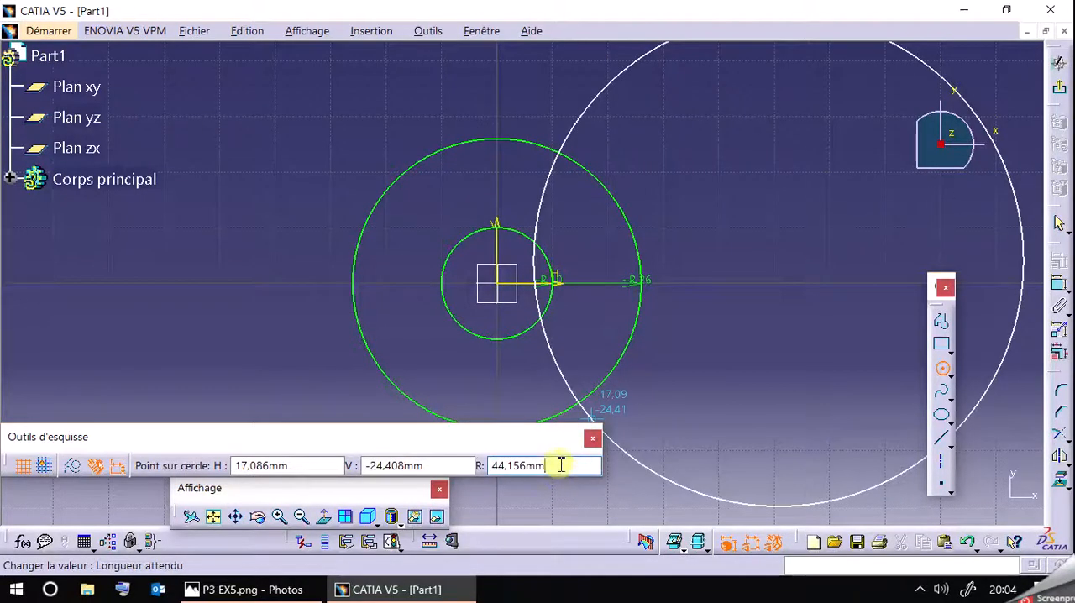
{"action": "type", "text": "12"}
{"action": "key", "text": "Return"}
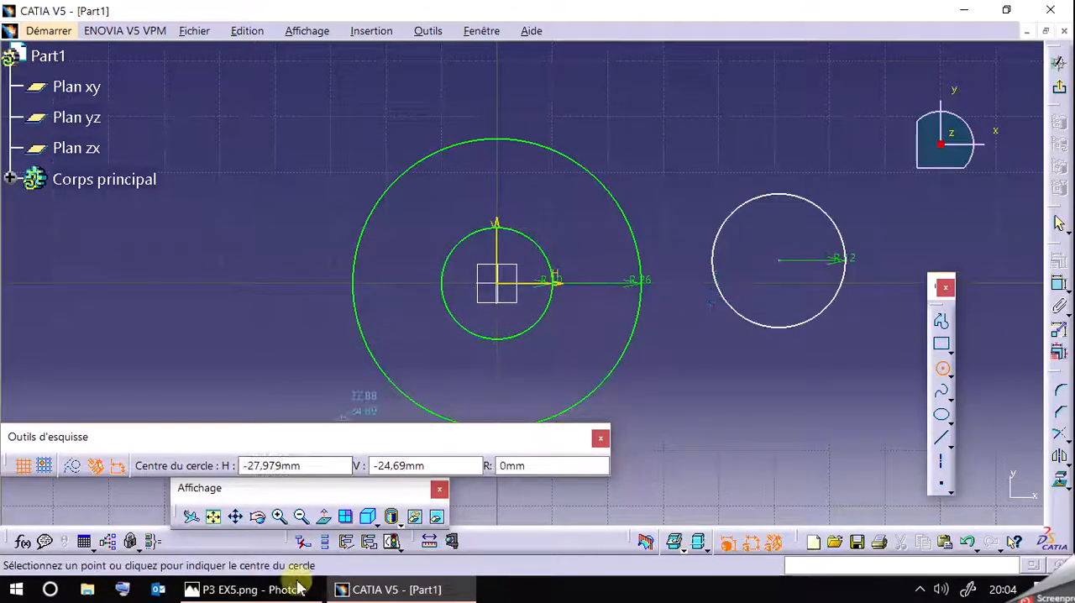
Check the arc radius in the drawing and add a circle of radius 180 mm centred at about H 111 mm, V -18 mm.
{"action": "left_click", "coordinate": [294, 591]}
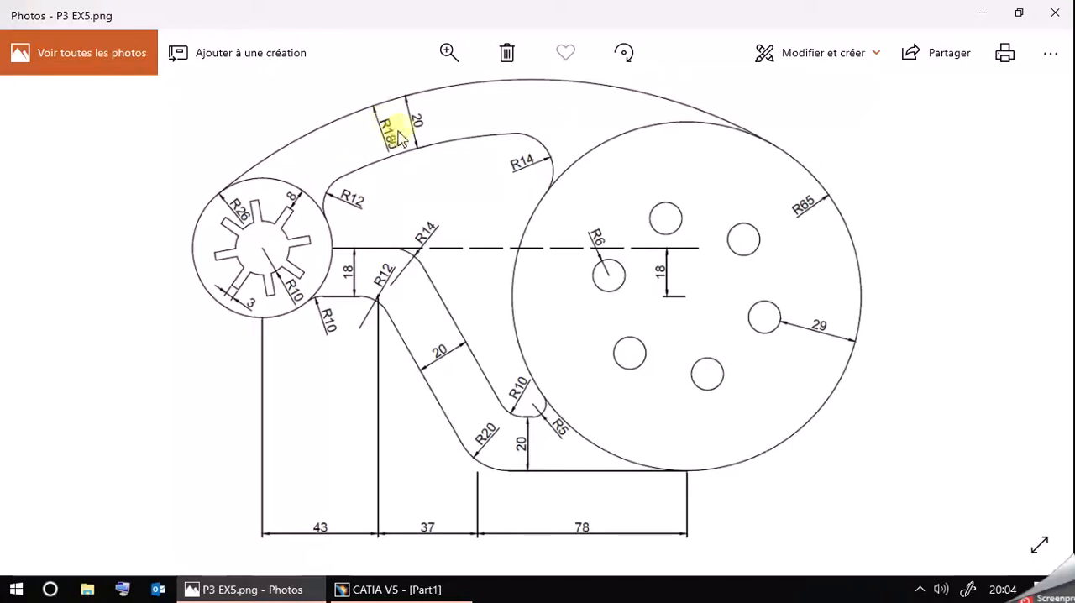
{"action": "left_click", "coordinate": [340, 589]}
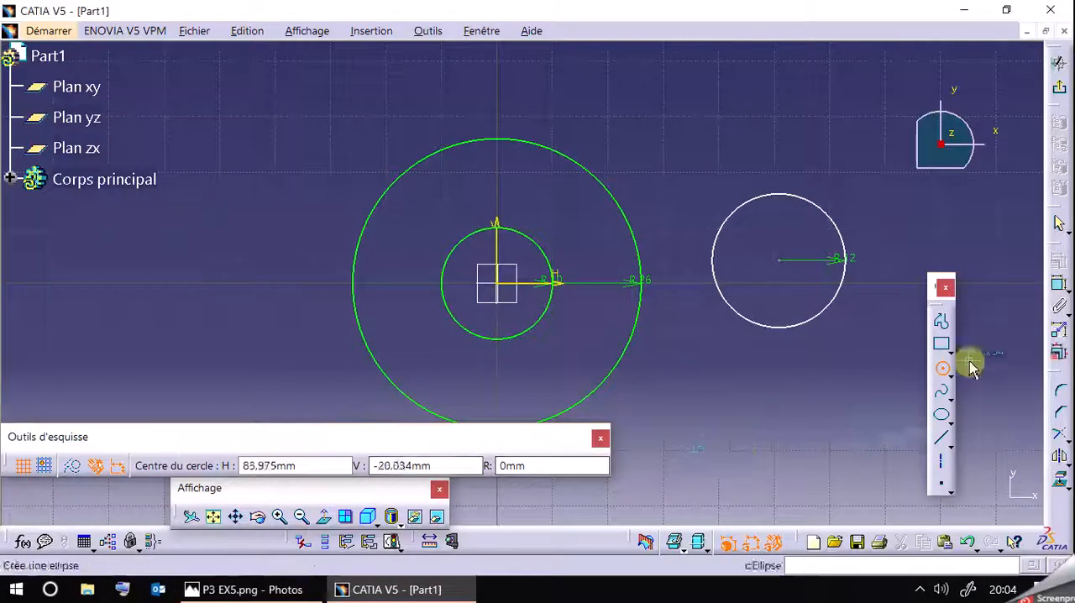
{"action": "mouse_move", "coordinate": [996, 365]}
{"action": "middle_mouse_down"}
{"action": "mouse_move", "coordinate": [524, 293]}
{"action": "mouse_move", "coordinate": [652, 401]}
{"action": "middle_mouse_up"}
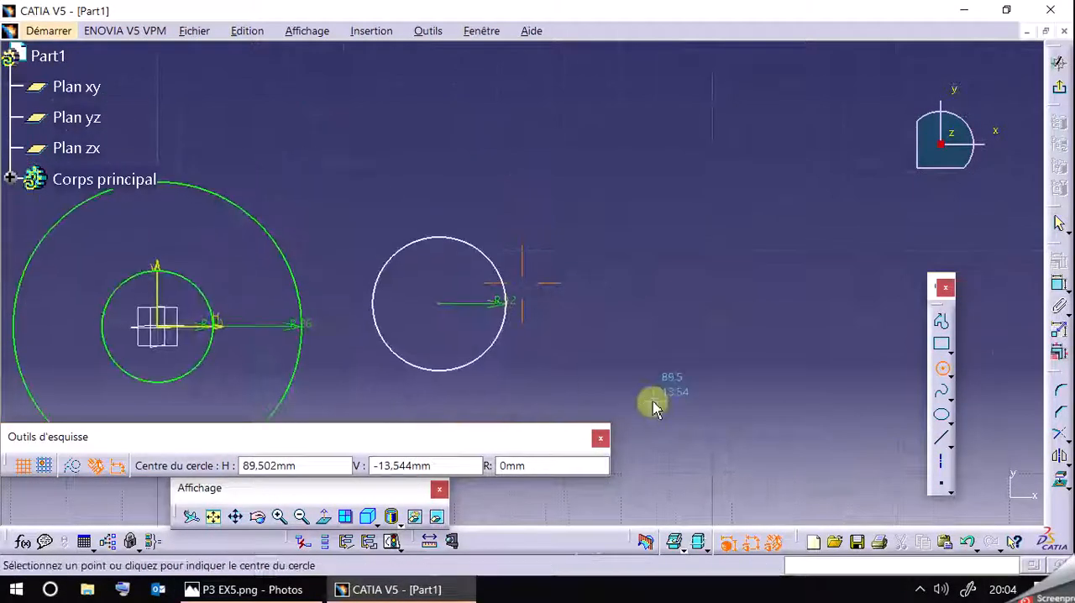
{"action": "left_click", "coordinate": [774, 430]}
{"action": "left_click", "coordinate": [535, 467]}
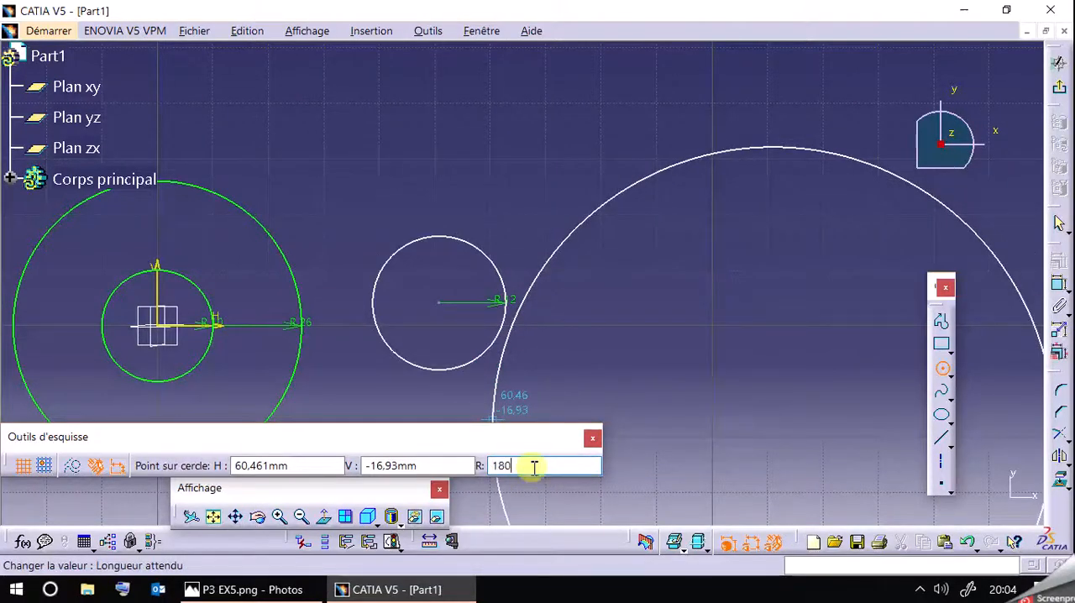
{"action": "key", "text": "Return"}
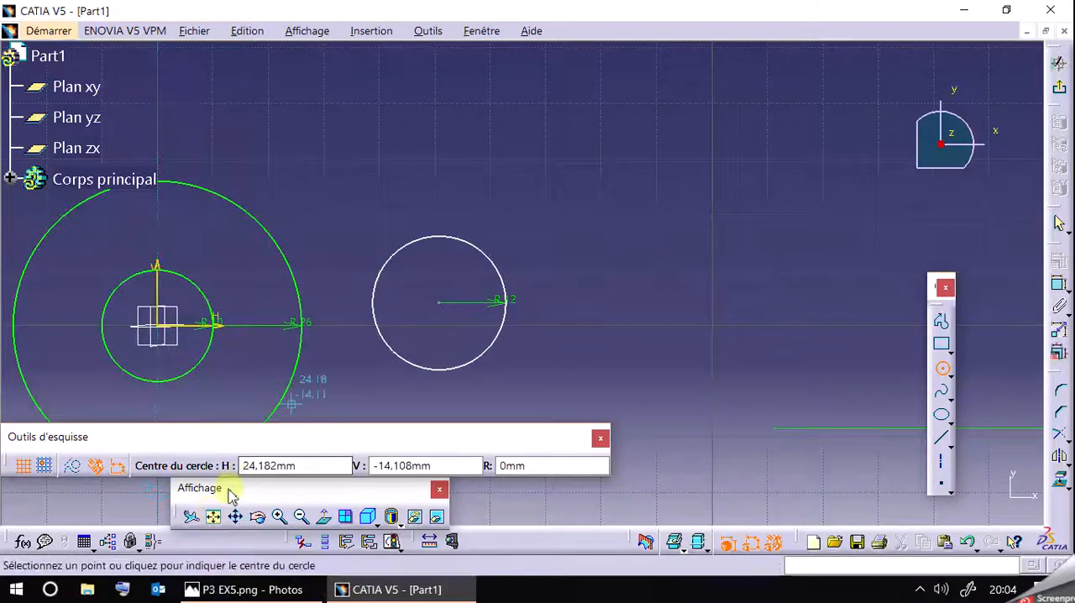
{"action": "left_click", "coordinate": [215, 516]}
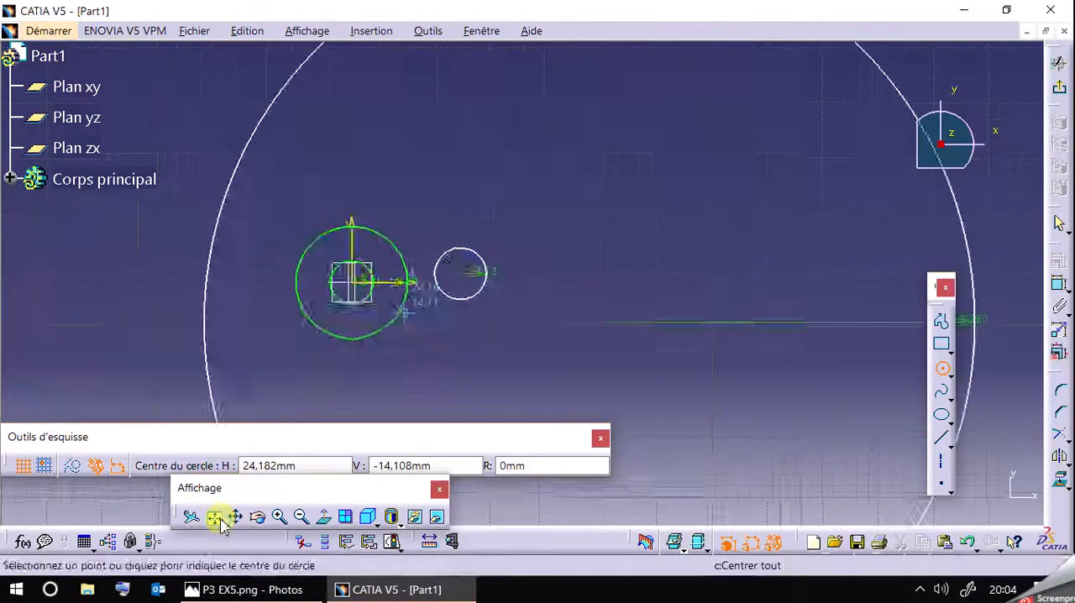
End circle creation and move the 12 mm radius circle upward, above the horizontal axis.
{"action": "left_click", "coordinate": [946, 371]}
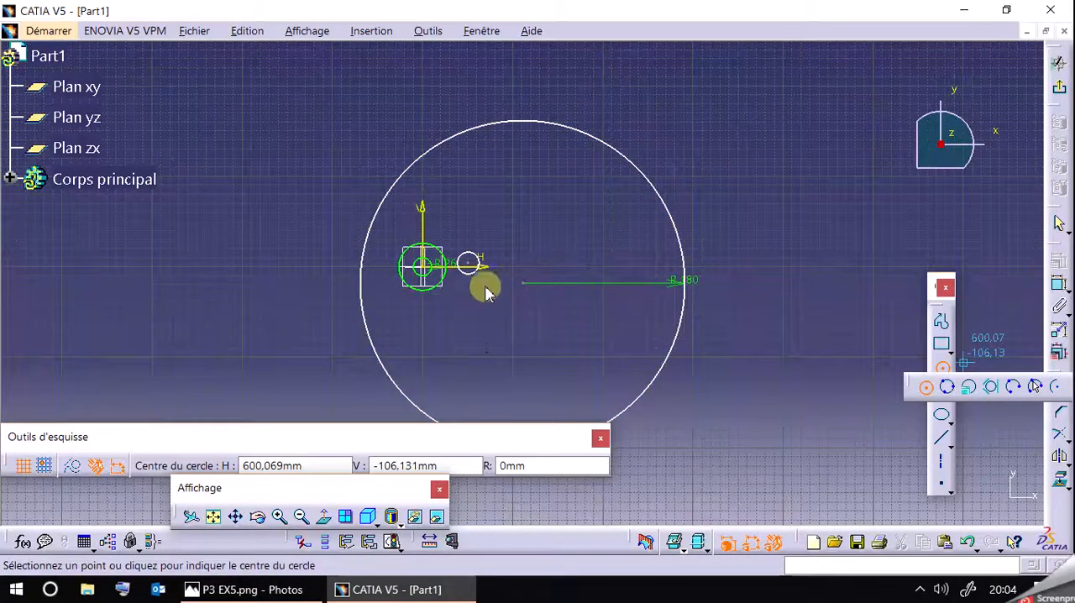
{"action": "left_click", "coordinate": [279, 515]}
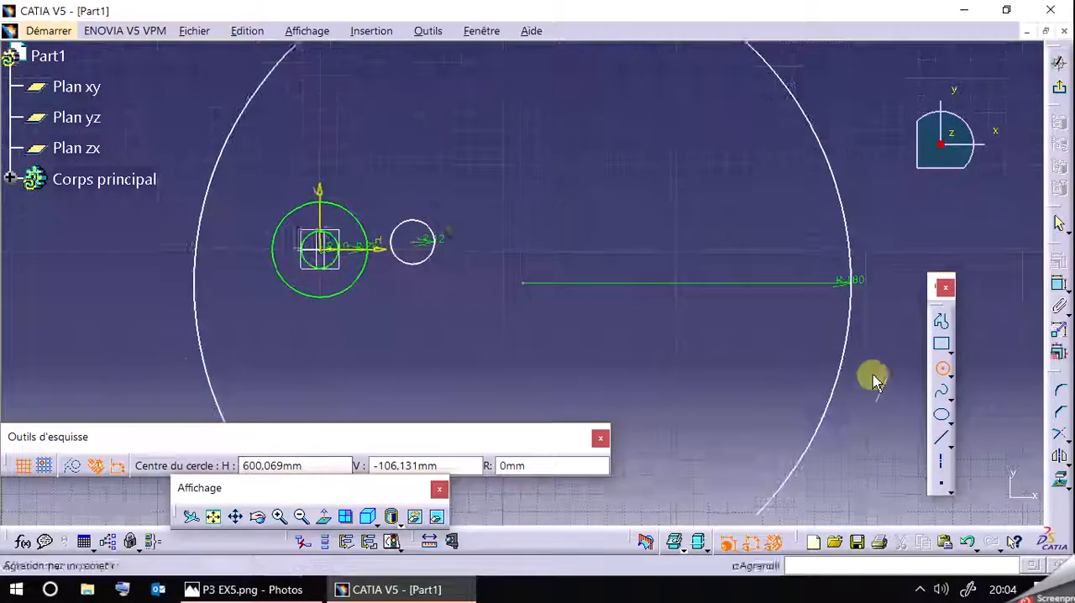
{"action": "left_click", "coordinate": [943, 367]}
{"action": "left_click_drag", "start_coordinate": [426, 233], "coordinate": [419, 188]}
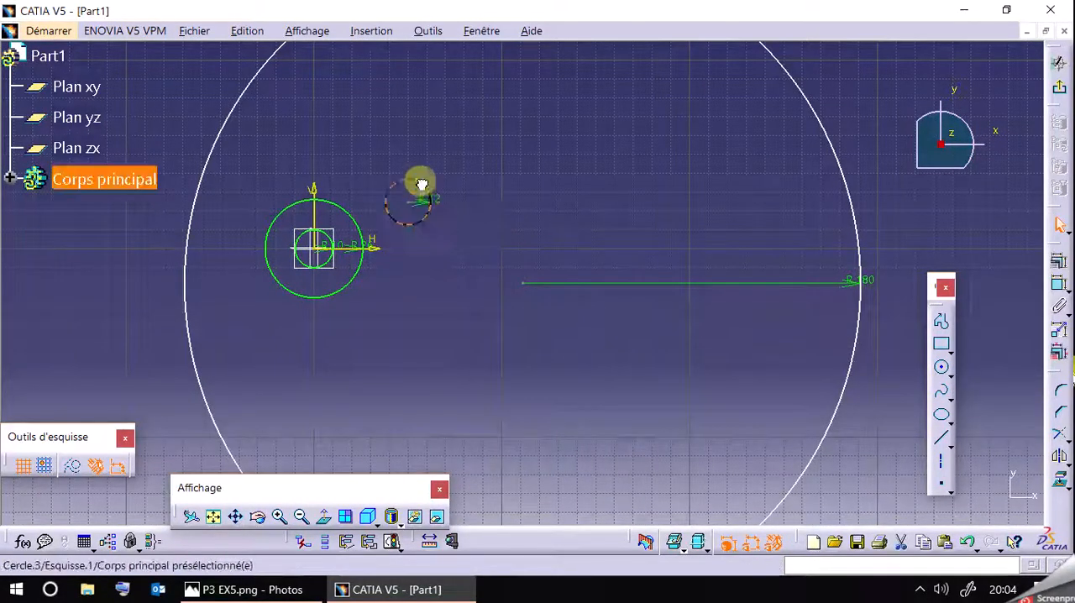
{"action": "left_click", "coordinate": [370, 236], "text": "ctrl"}
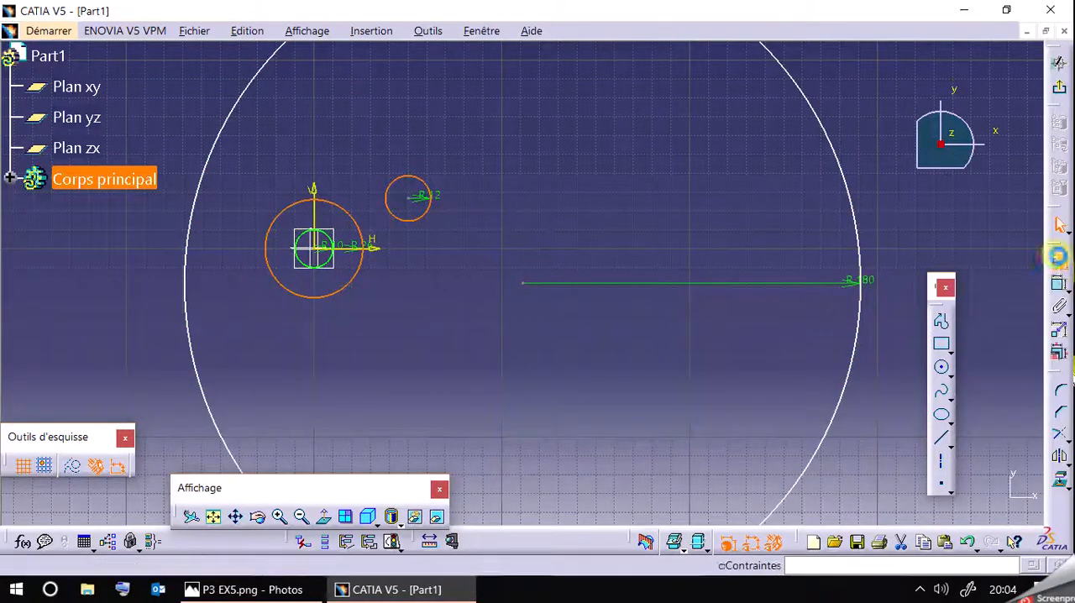
{"action": "left_click", "coordinate": [1058, 261]}
{"action": "left_click", "coordinate": [812, 375]}
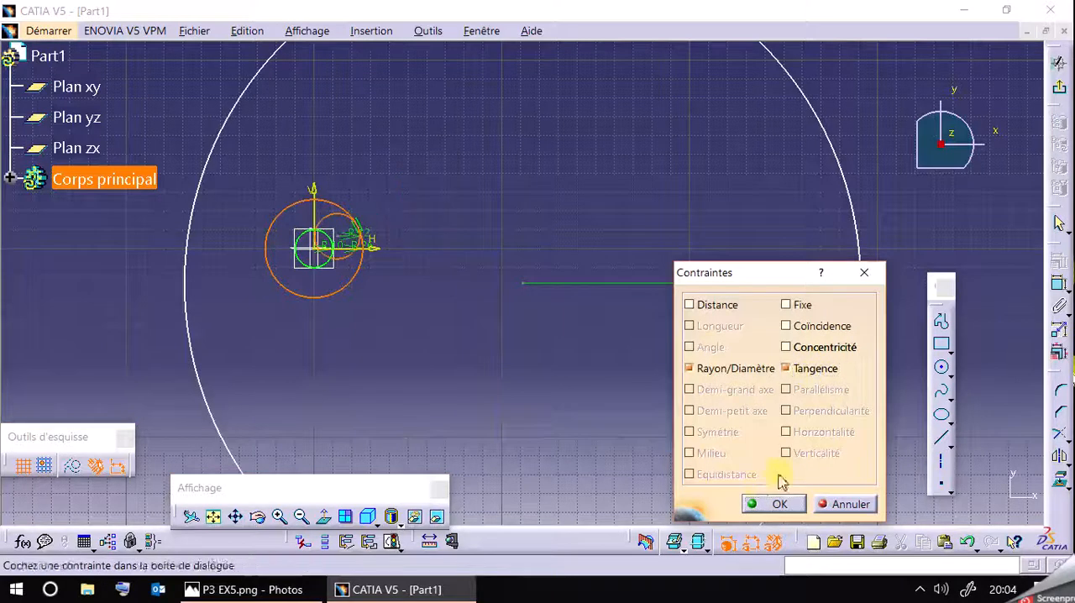
{"action": "left_click", "coordinate": [830, 504]}
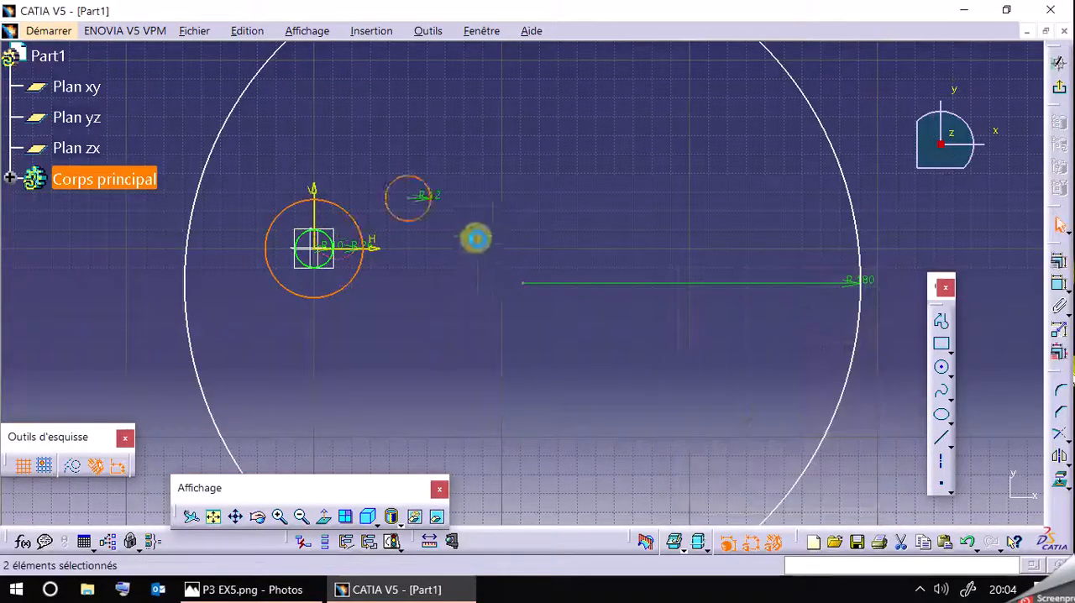
Move the 12 mm radius circle up against the outside of the 26 mm radius circle and constrain the two as tangent.
{"action": "left_click_drag", "start_coordinate": [426, 232], "coordinate": [385, 237]}
{"action": "left_click", "coordinate": [360, 236]}
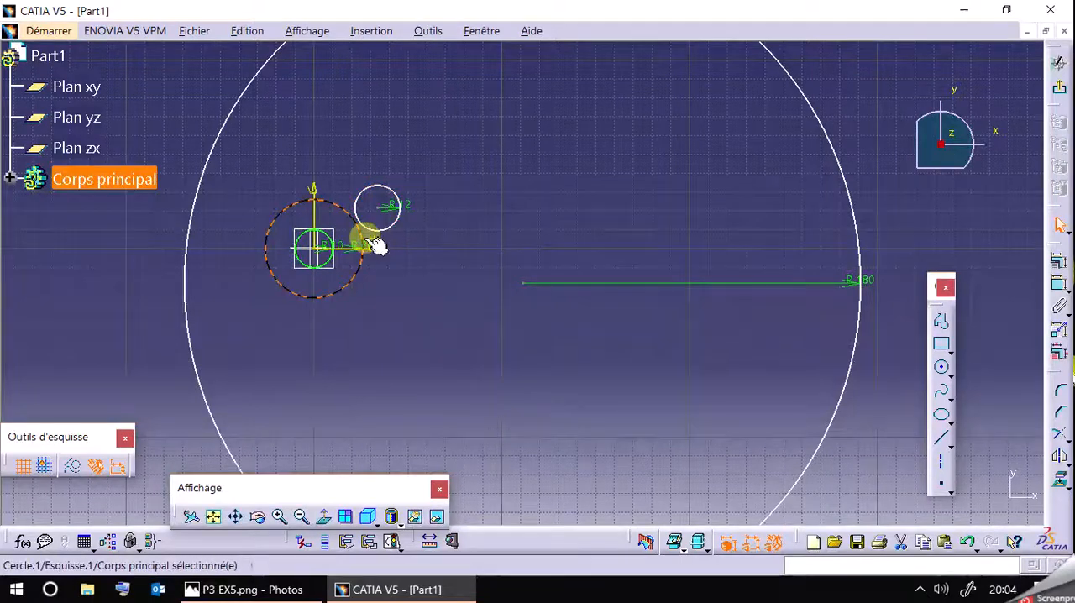
{"action": "left_click", "coordinate": [382, 235], "text": "ctrl"}
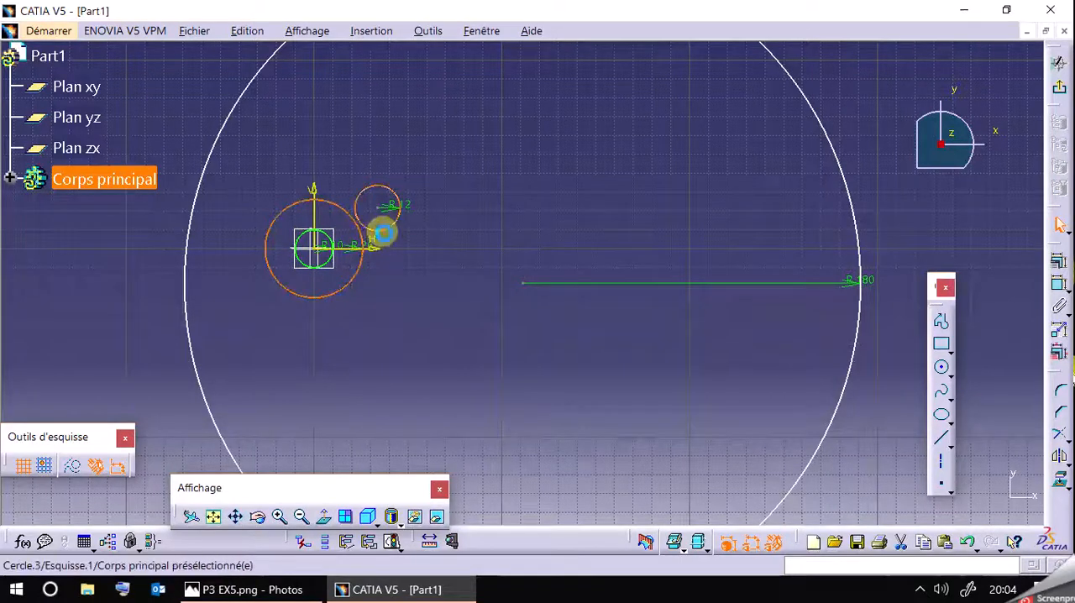
{"action": "left_click", "coordinate": [1056, 261]}
{"action": "left_click", "coordinate": [788, 366]}
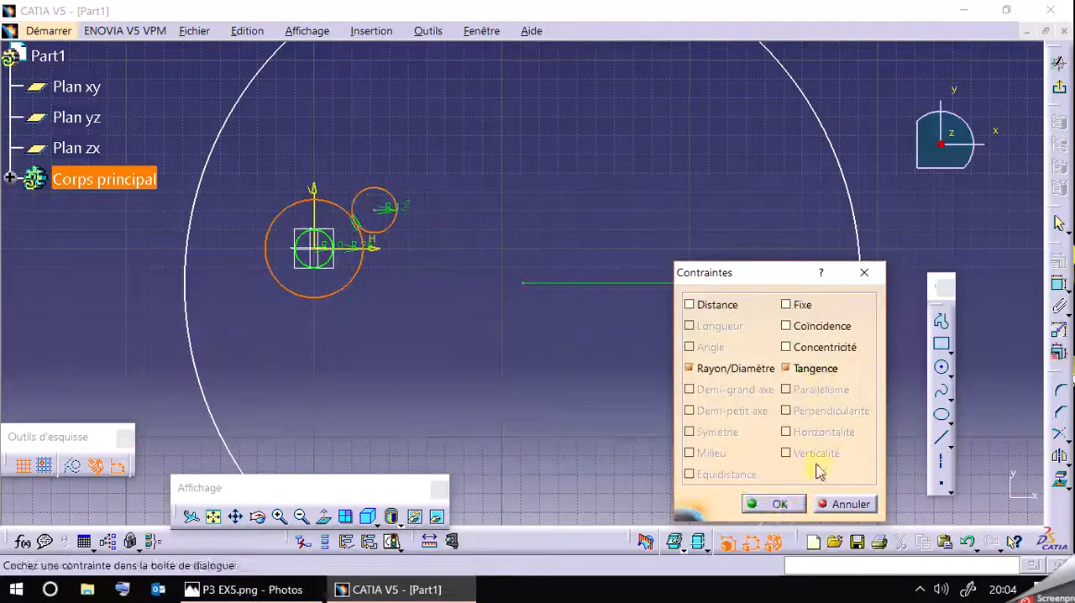
{"action": "left_click", "coordinate": [773, 502]}
{"action": "left_click", "coordinate": [279, 516]}
{"action": "left_click", "coordinate": [279, 517]}
{"action": "left_click", "coordinate": [279, 517]}
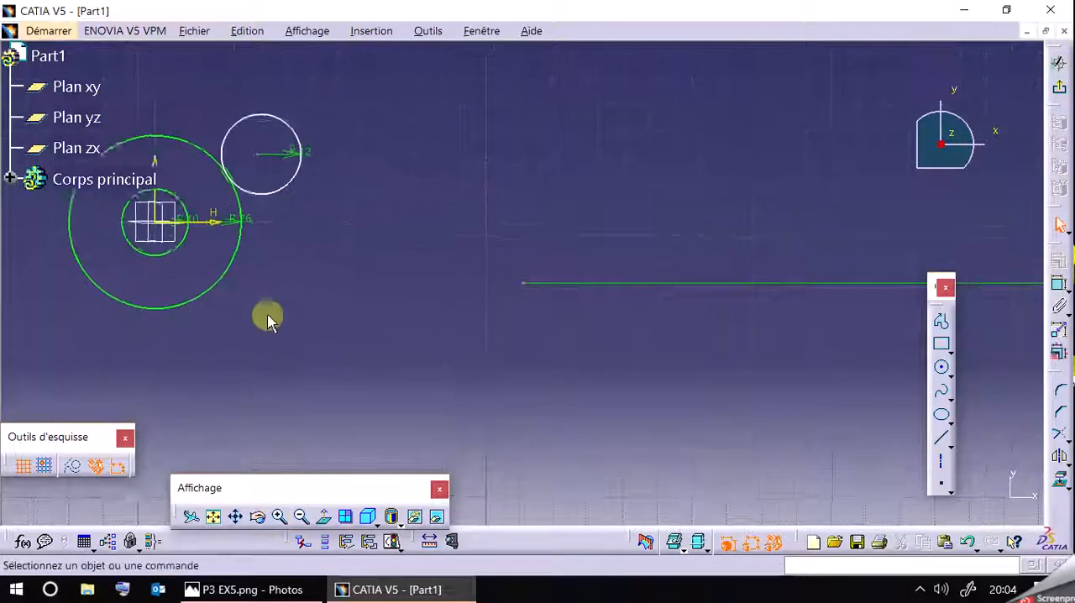
Check the dimensions of the narrow slots around the 10 mm radius circle in the P3 EX5 drawing, then return to the CATIA sketch.
{"action": "middle_click_drag", "start_coordinate": [290, 273], "coordinate": [655, 345]}
{"action": "left_click", "coordinate": [278, 517]}
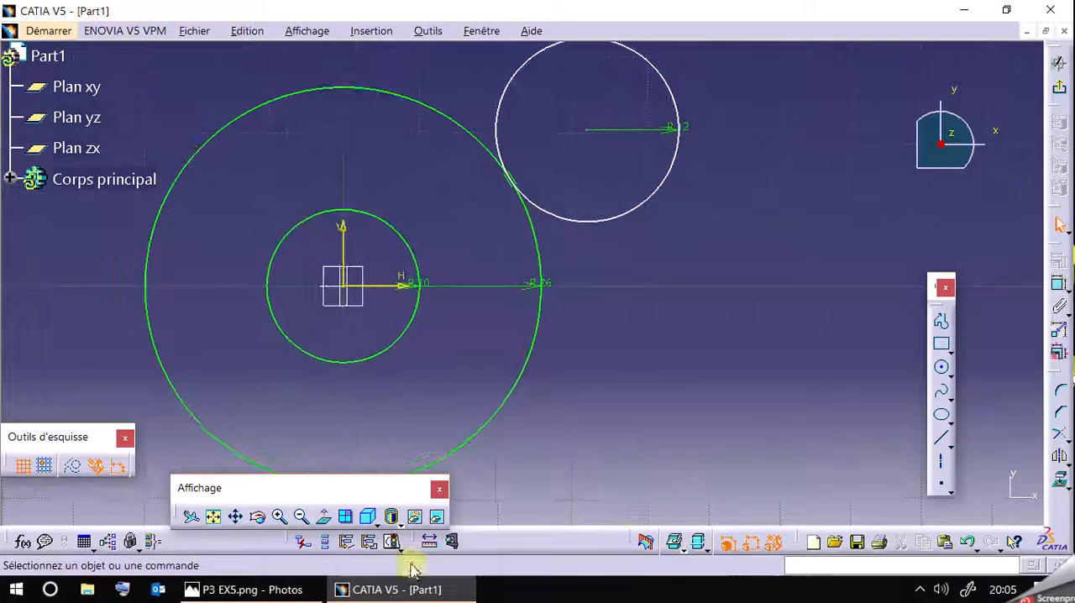
{"action": "left_click", "coordinate": [263, 592]}
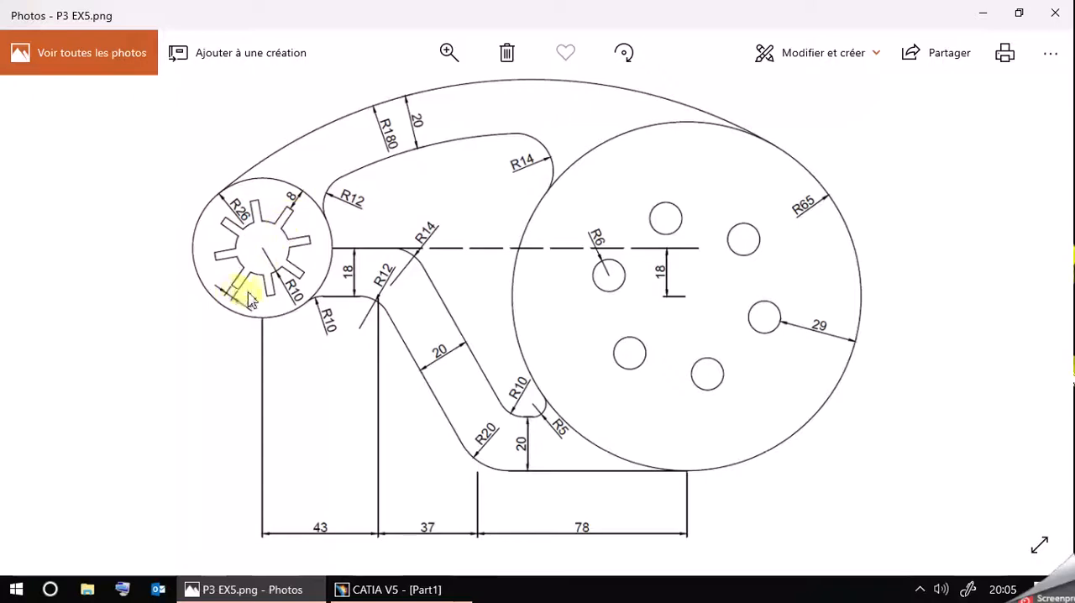
{"action": "left_click", "coordinate": [286, 589]}
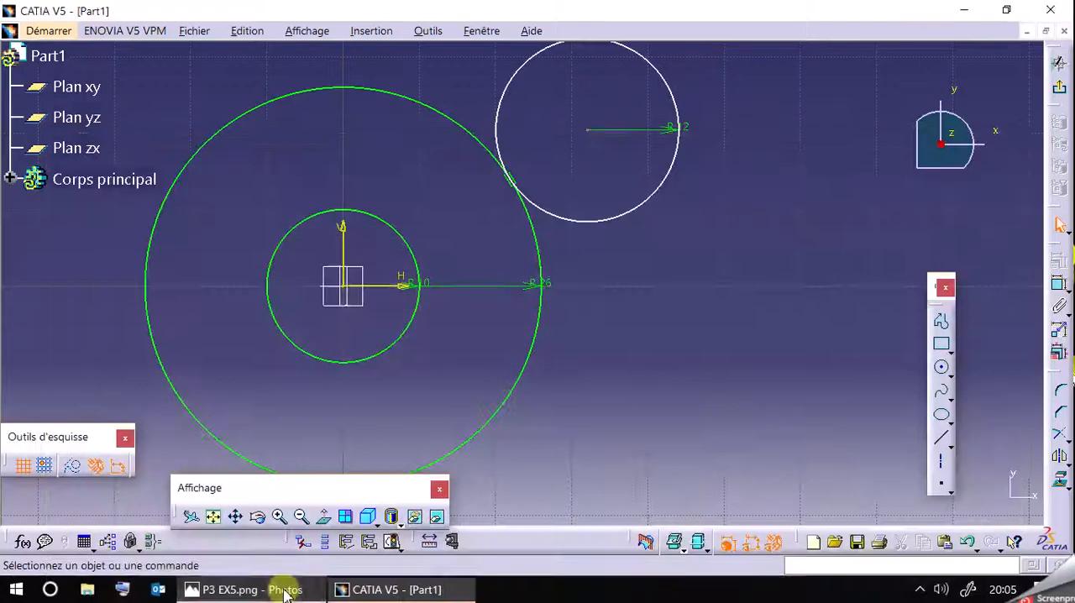
{"action": "left_click", "coordinate": [944, 351]}
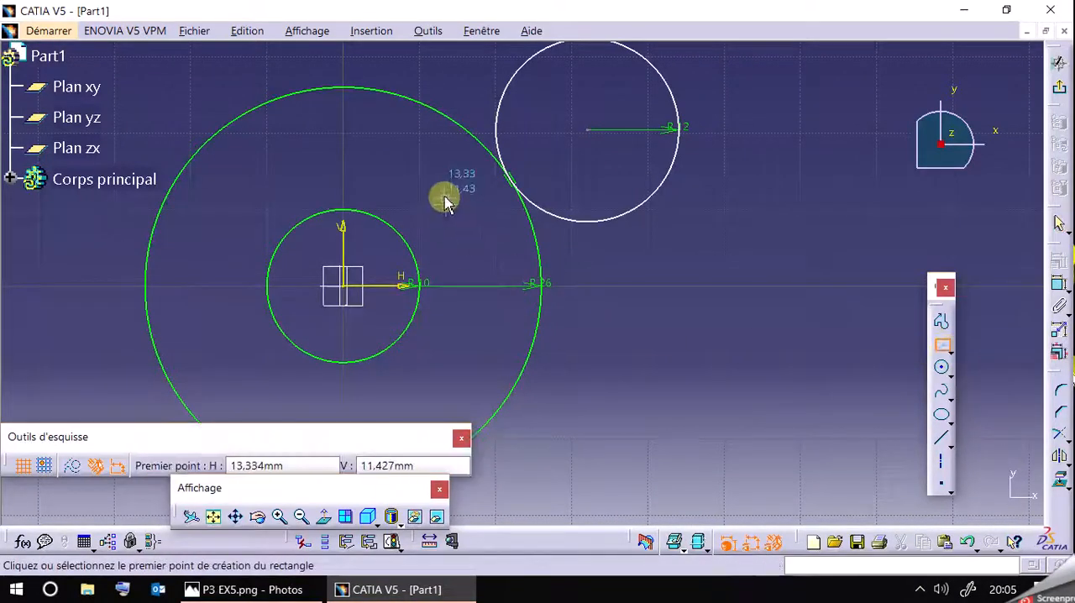
{"action": "left_click", "coordinate": [426, 174]}
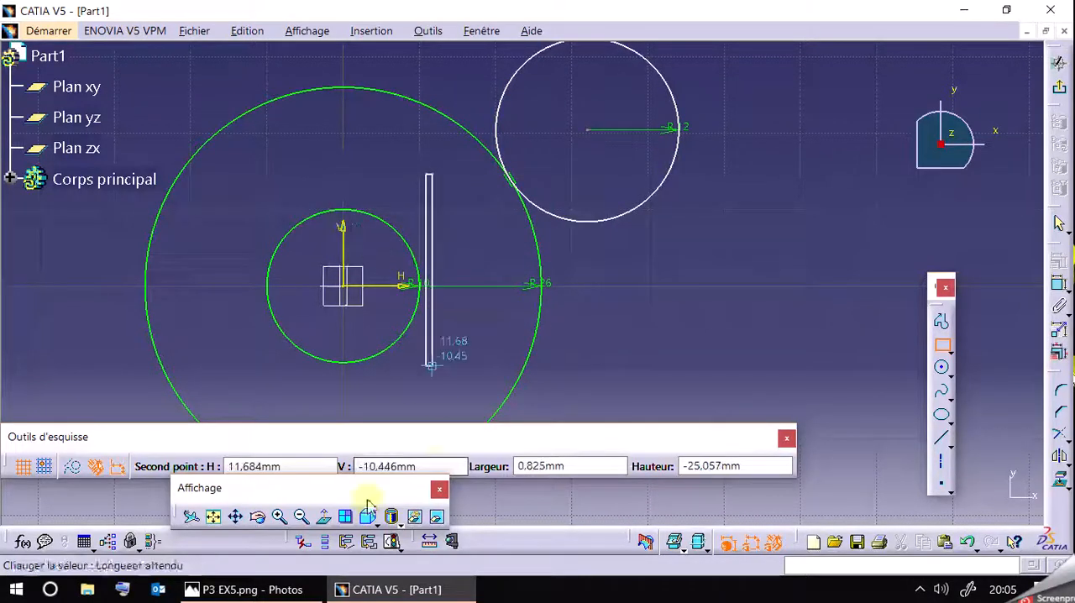
{"action": "left_click", "coordinate": [244, 590]}
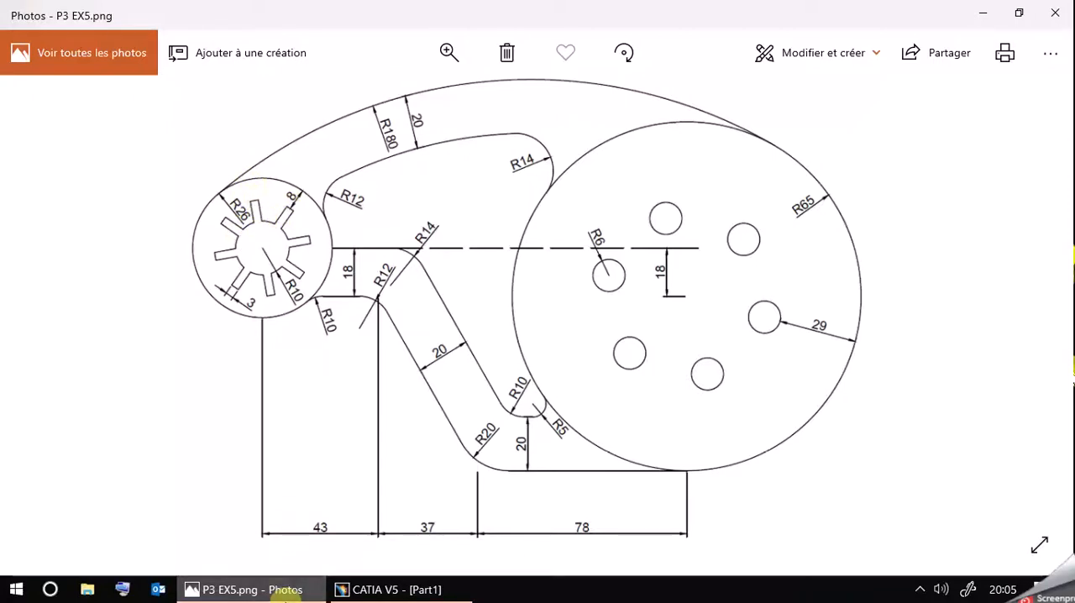
{"action": "left_click", "coordinate": [277, 588]}
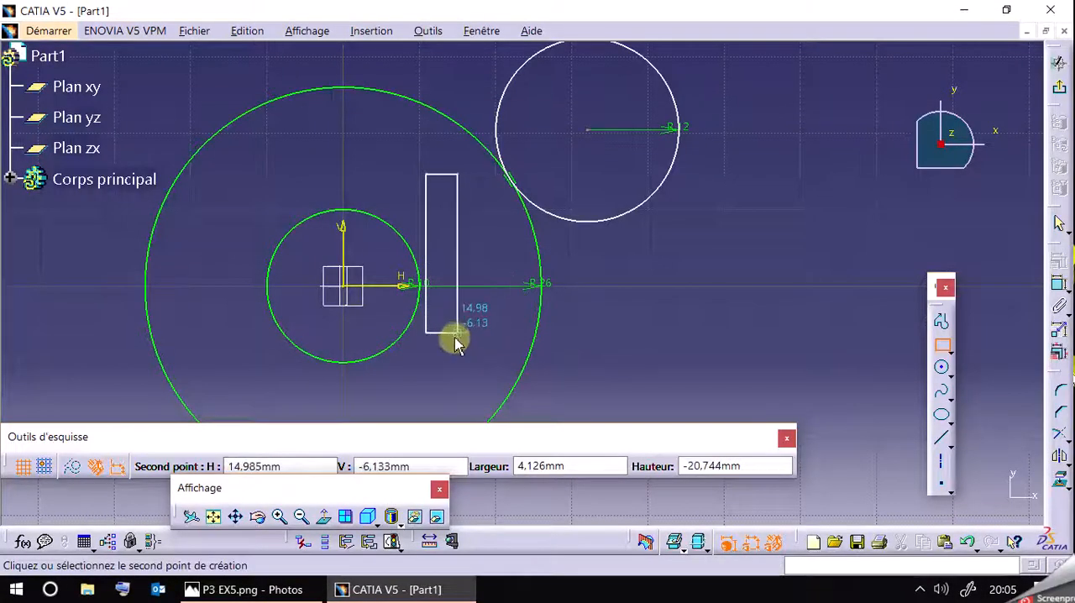
{"action": "left_click", "coordinate": [949, 352]}
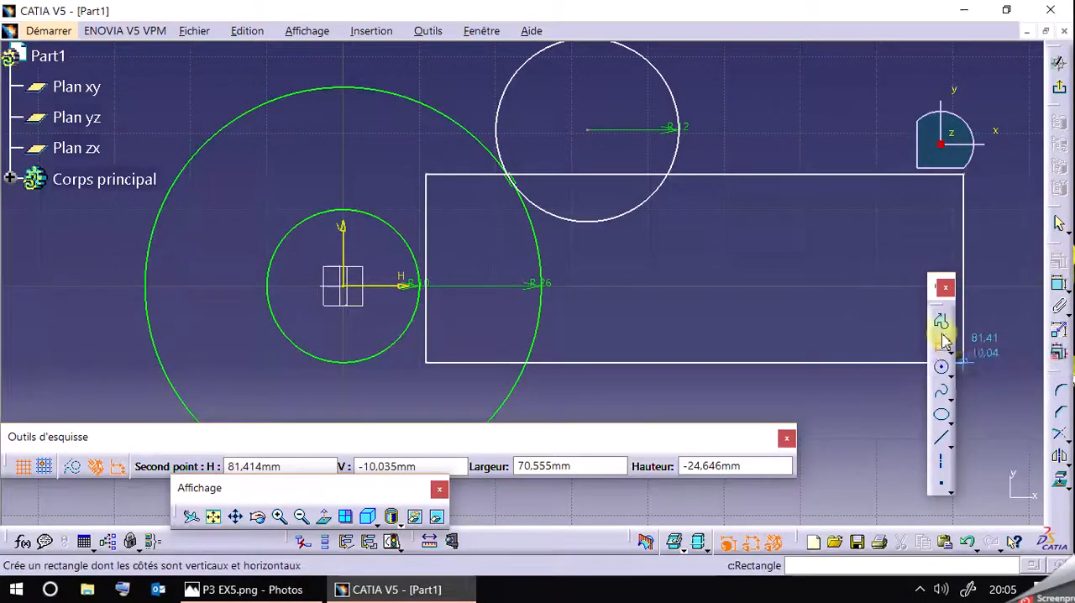
Draw an open three-sided slot profile about 4.4 mm wide, slanting outward across the upper-right part of the 10 mm radius circle.
{"action": "left_click", "coordinate": [941, 322]}
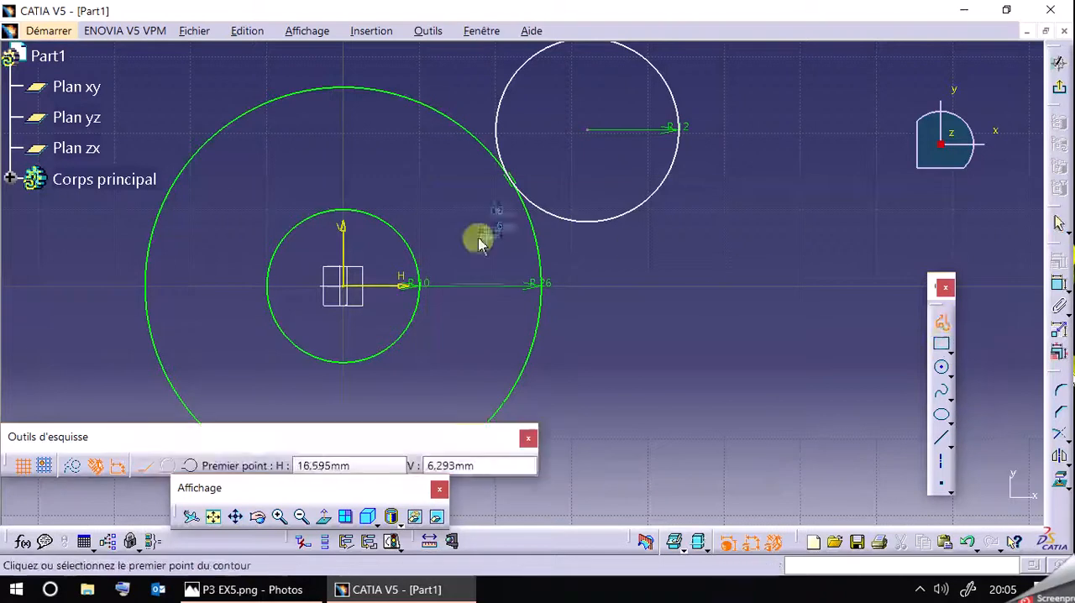
{"action": "left_click", "coordinate": [375, 235]}
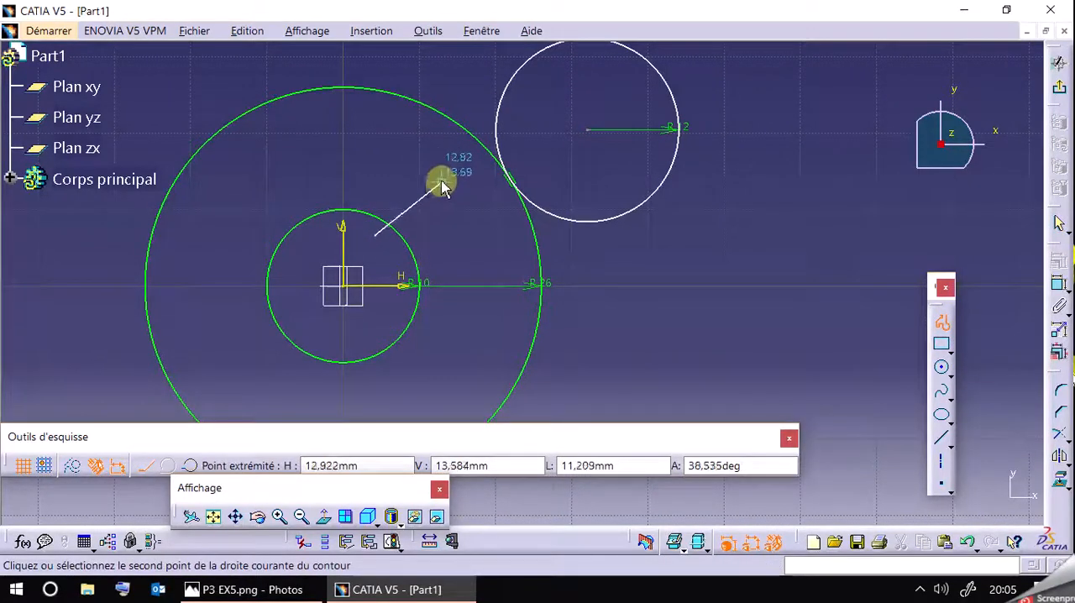
{"action": "left_click", "coordinate": [431, 178]}
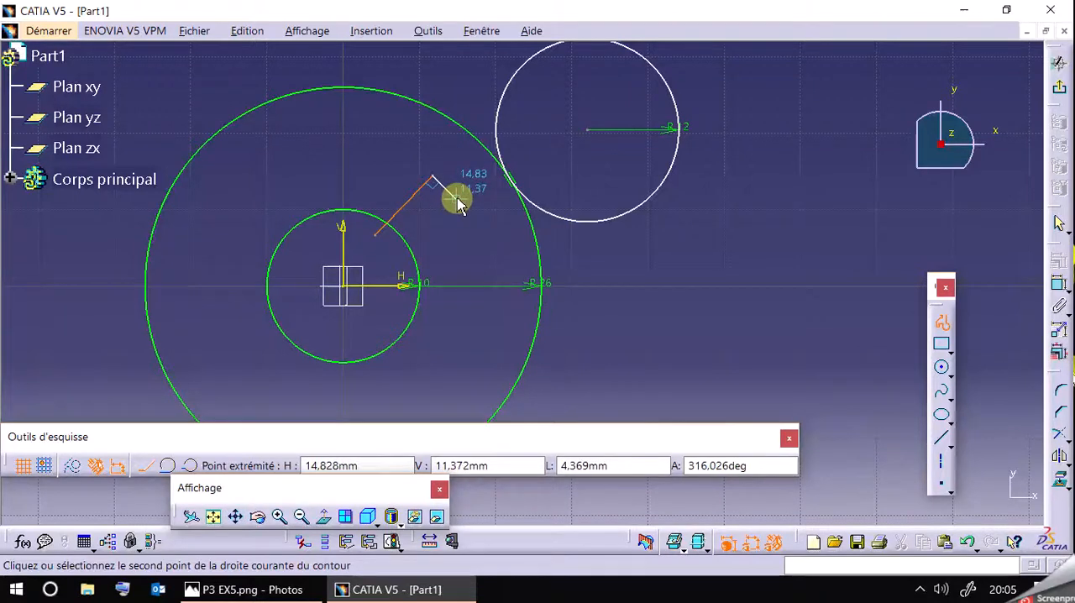
{"action": "left_click", "coordinate": [457, 200]}
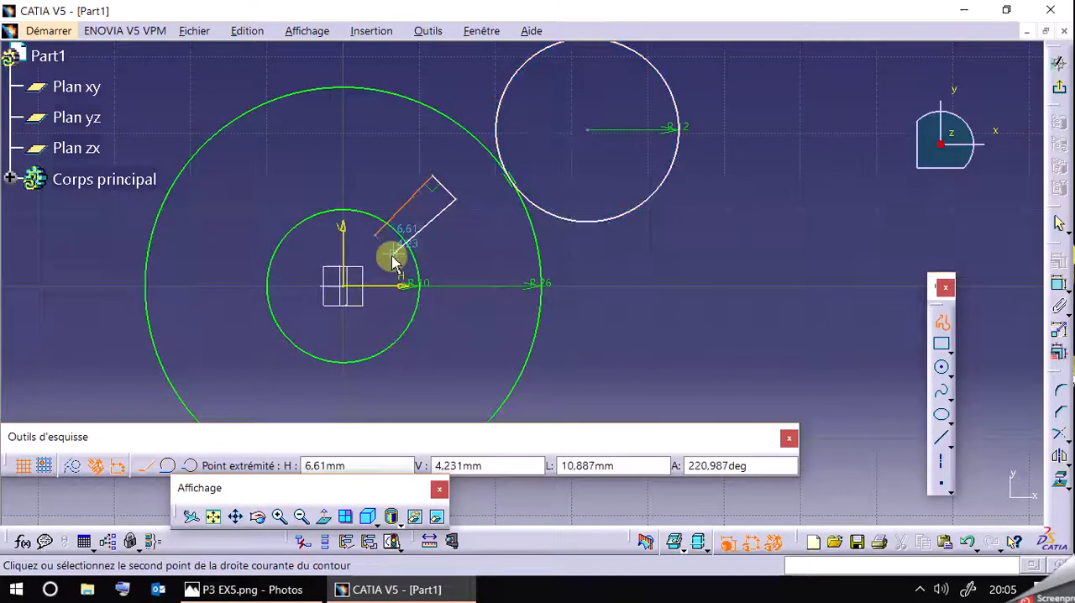
{"action": "left_click", "coordinate": [400, 259]}
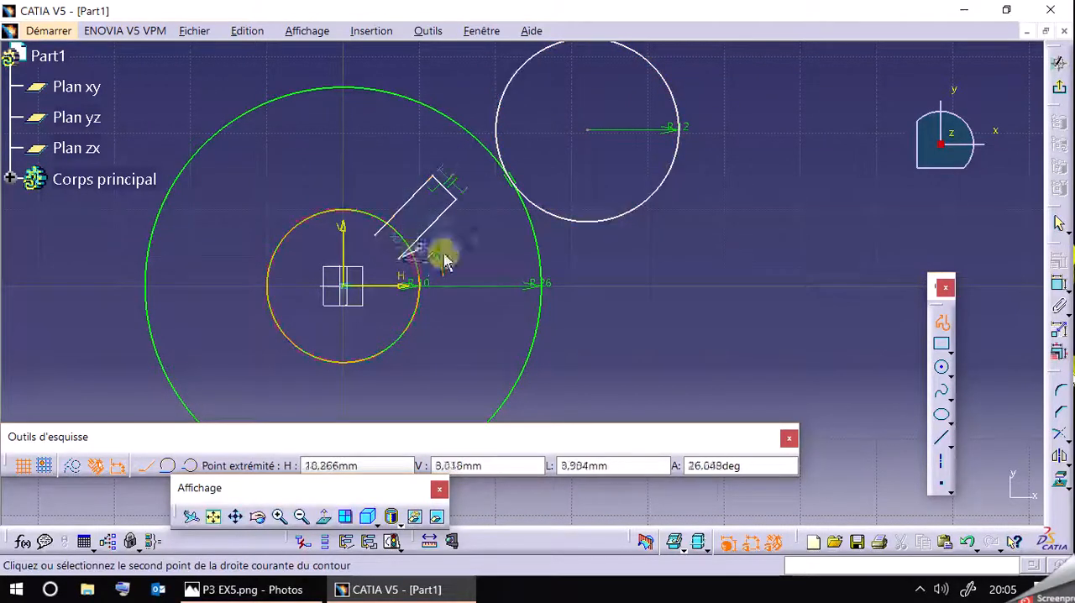
{"action": "left_click", "coordinate": [939, 324]}
{"action": "left_click", "coordinate": [765, 310]}
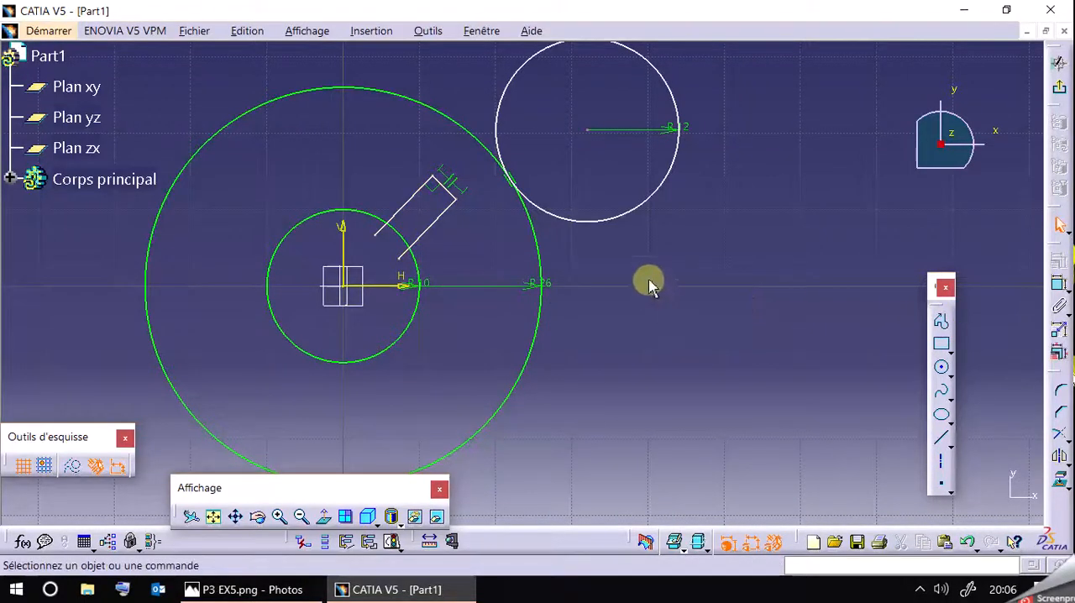
Dimension the slot's outer end line and set the slot width to 3 mm.
{"action": "left_click", "coordinate": [1058, 284]}
{"action": "left_click", "coordinate": [450, 195]}
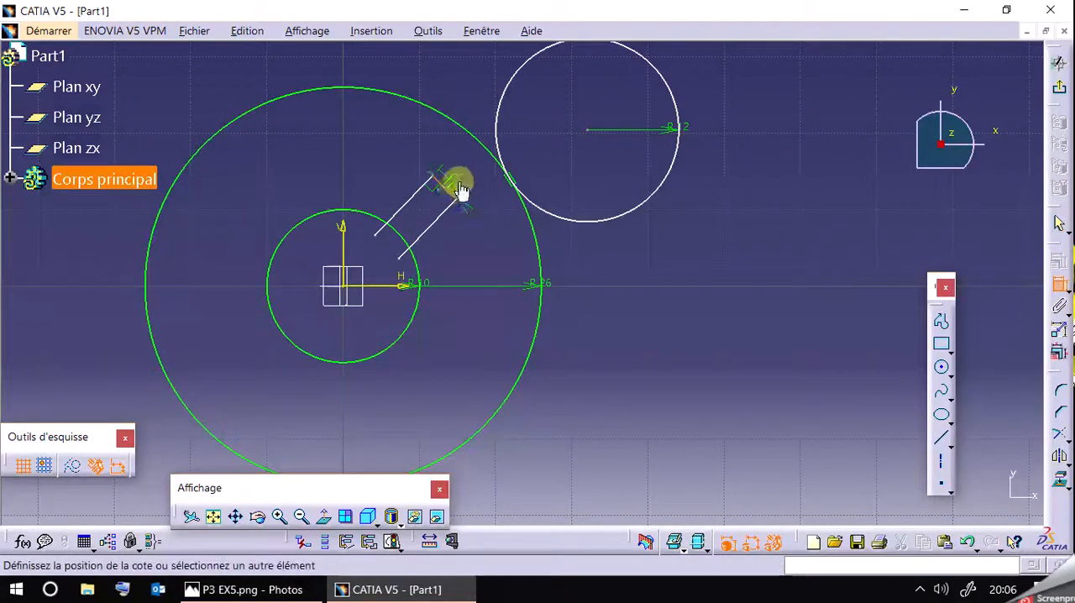
{"action": "double_click", "coordinate": [477, 173]}
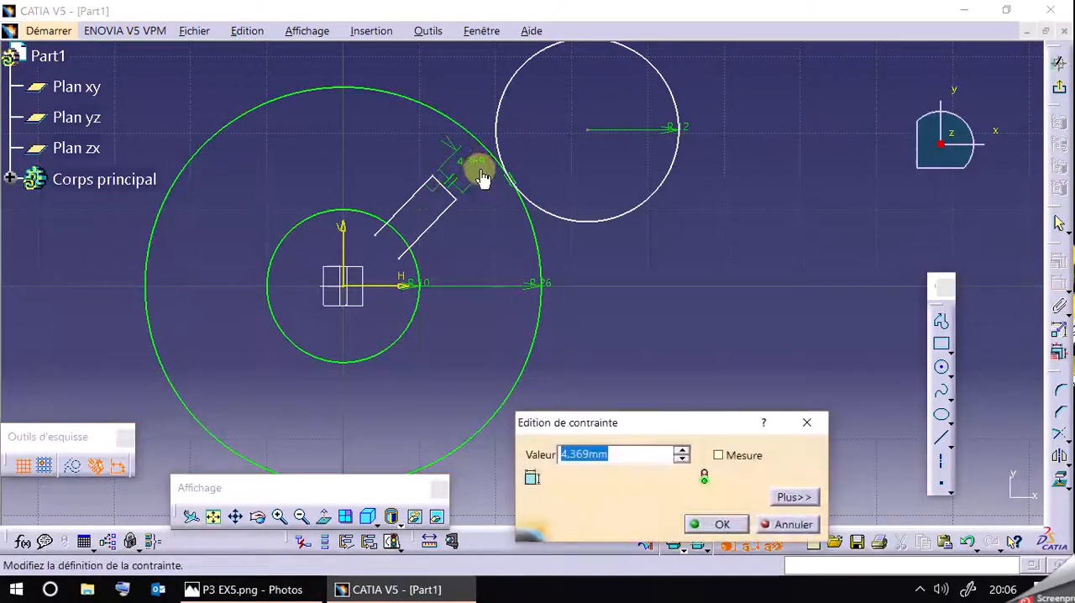
{"action": "type", "text": "3"}
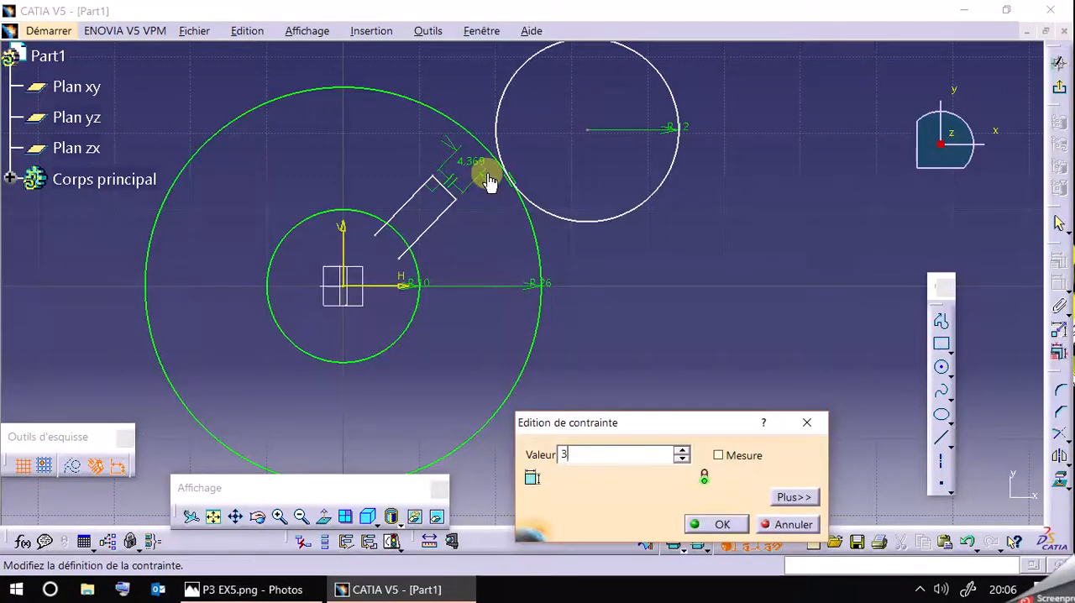
{"action": "key", "text": "Return"}
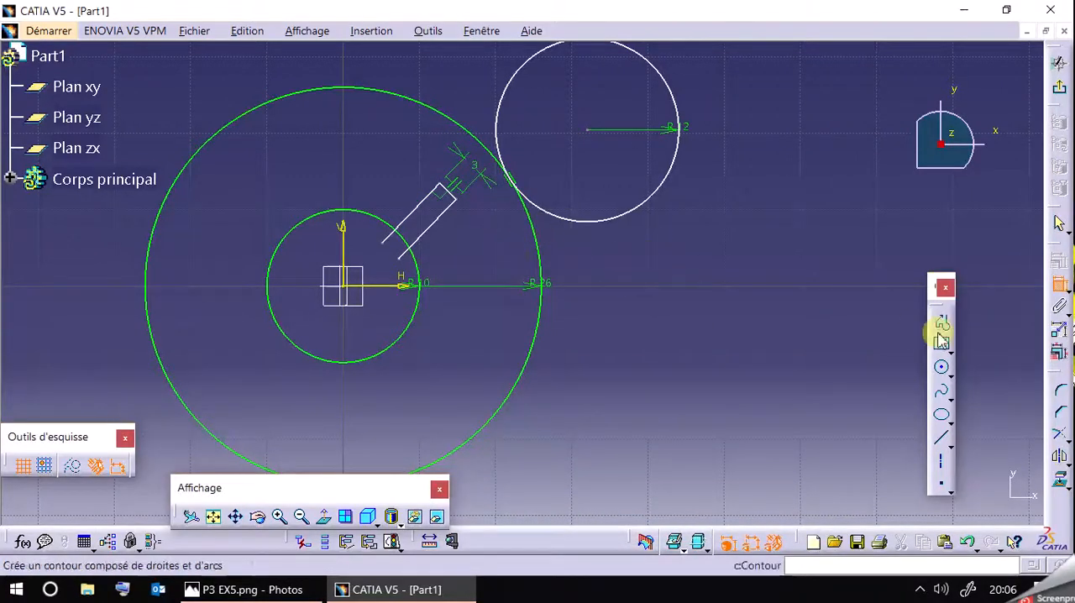
Dimension the distance between the 10 mm radius circle and the slot's outer end and set it to 8 mm.
{"action": "left_click", "coordinate": [415, 278]}
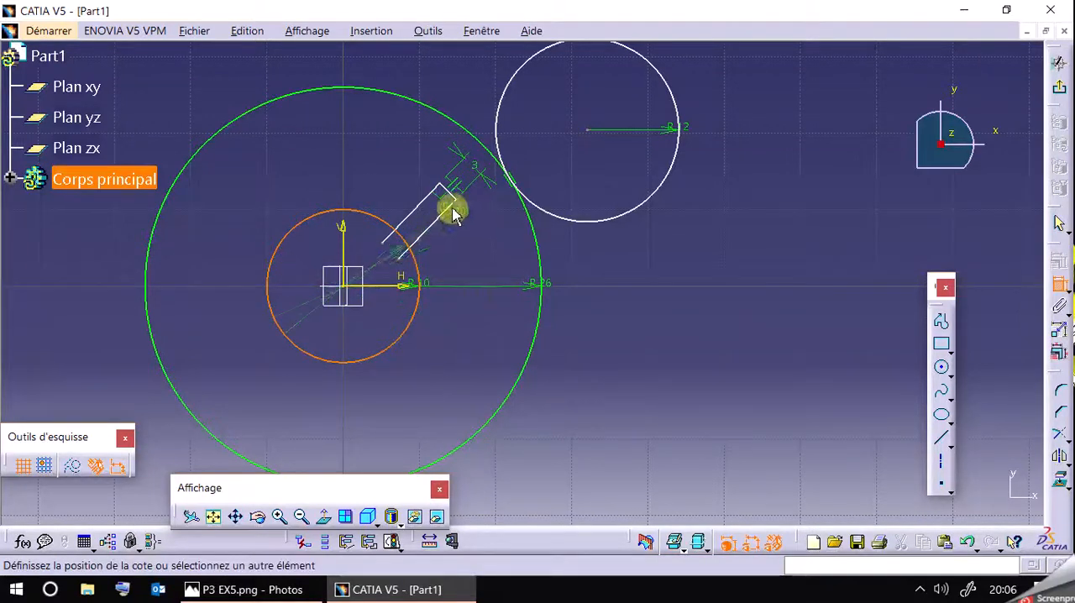
{"action": "left_click", "coordinate": [482, 251]}
{"action": "double_click", "coordinate": [484, 247]}
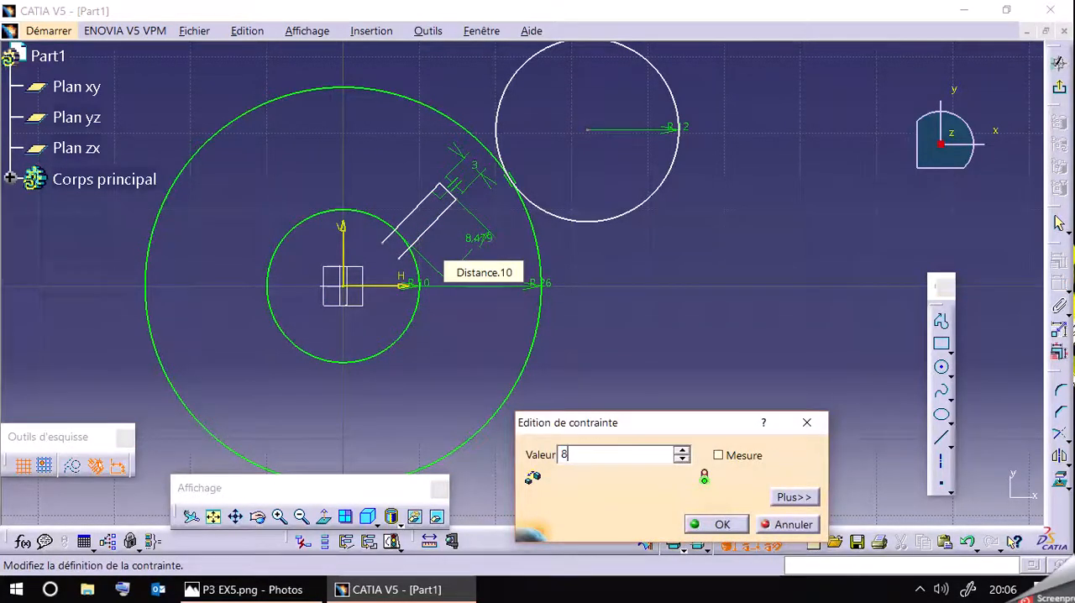
{"action": "key", "text": "Return"}
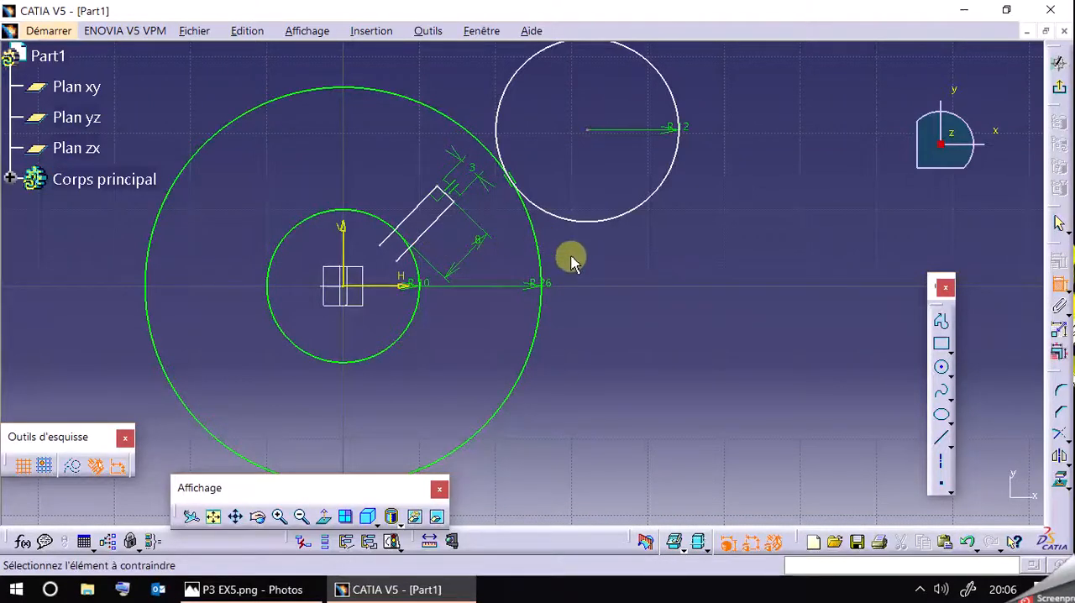
Shift the slot outline slightly upward and toward the vertical axis, leaving its side line without a length dimension.
{"action": "left_click", "coordinate": [439, 220]}
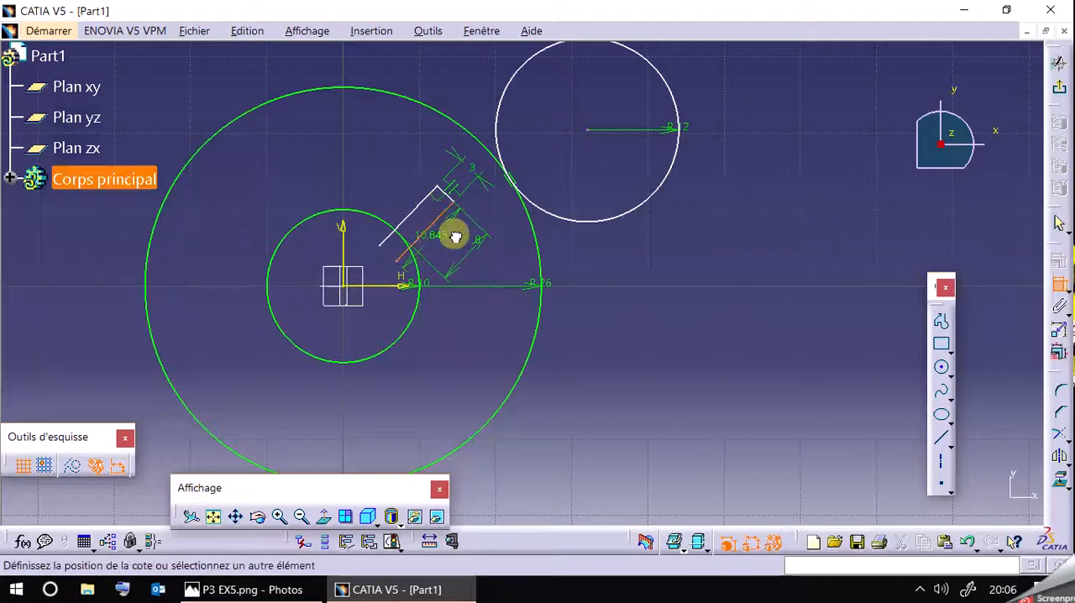
{"action": "left_click", "coordinate": [1059, 288]}
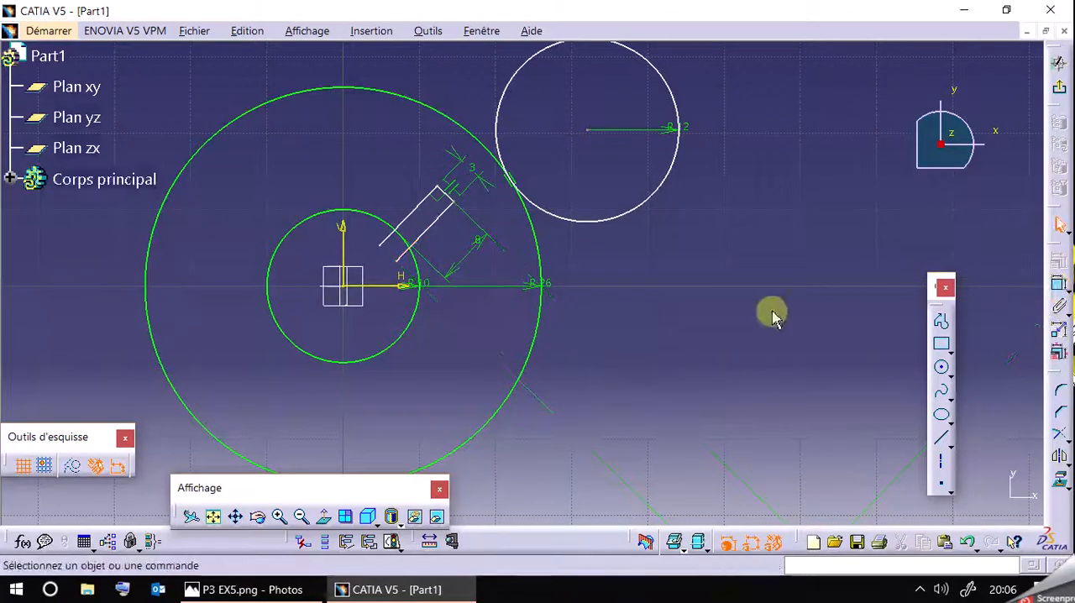
{"action": "mouse_move", "coordinate": [406, 226]}
{"action": "left_mouse_down"}
{"action": "mouse_move", "coordinate": [392, 194]}
{"action": "mouse_move", "coordinate": [384, 223]}
{"action": "mouse_move", "coordinate": [386, 211]}
{"action": "mouse_move", "coordinate": [412, 217]}
{"action": "left_mouse_up"}
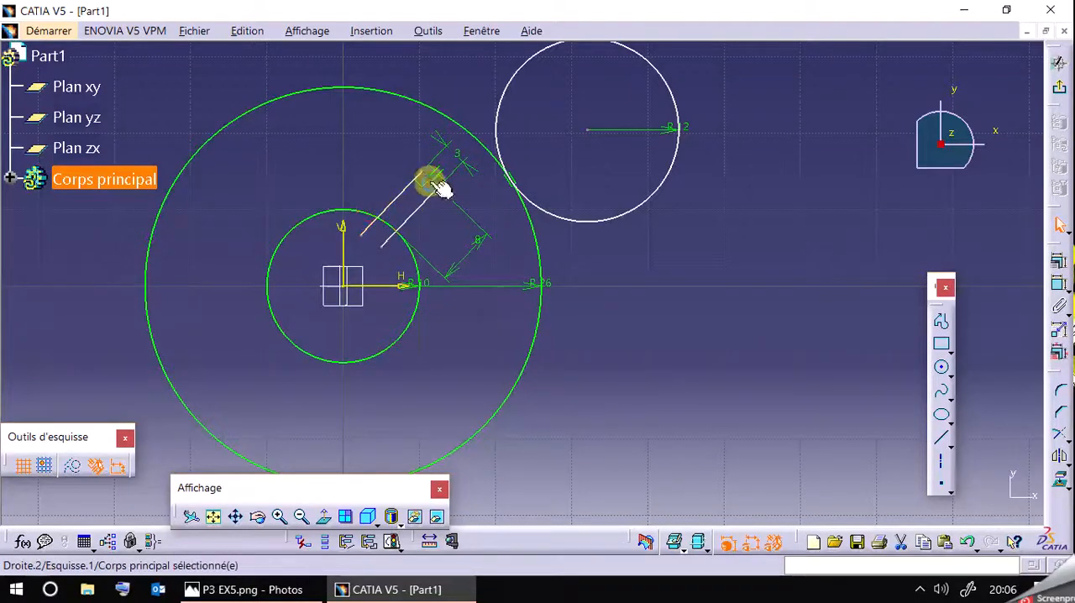
{"action": "left_click", "coordinate": [411, 250], "text": "ctrl"}
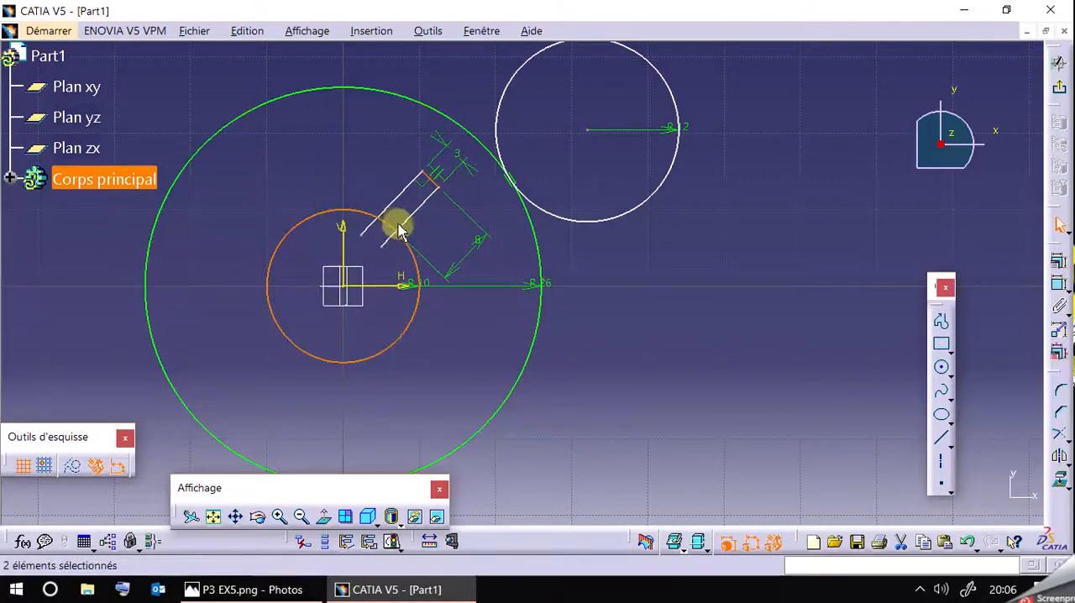
{"action": "left_click", "coordinate": [694, 270]}
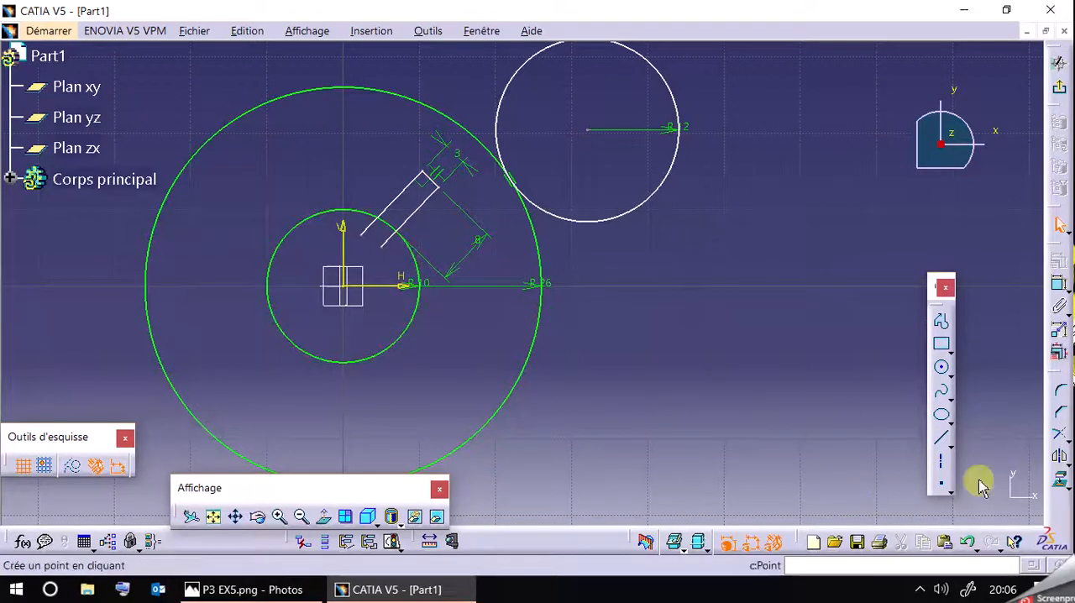
Draw a slanted axis line from the vertical axis across the slot's inner end, tangent to the 10 mm radius circle.
{"action": "left_click", "coordinate": [941, 461]}
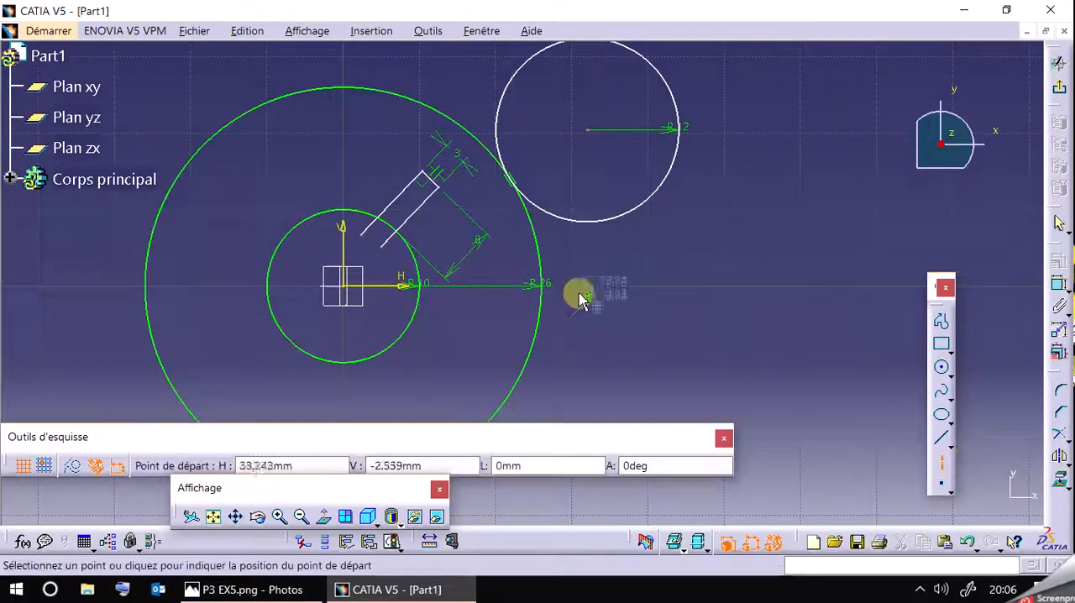
{"action": "left_click", "coordinate": [343, 175]}
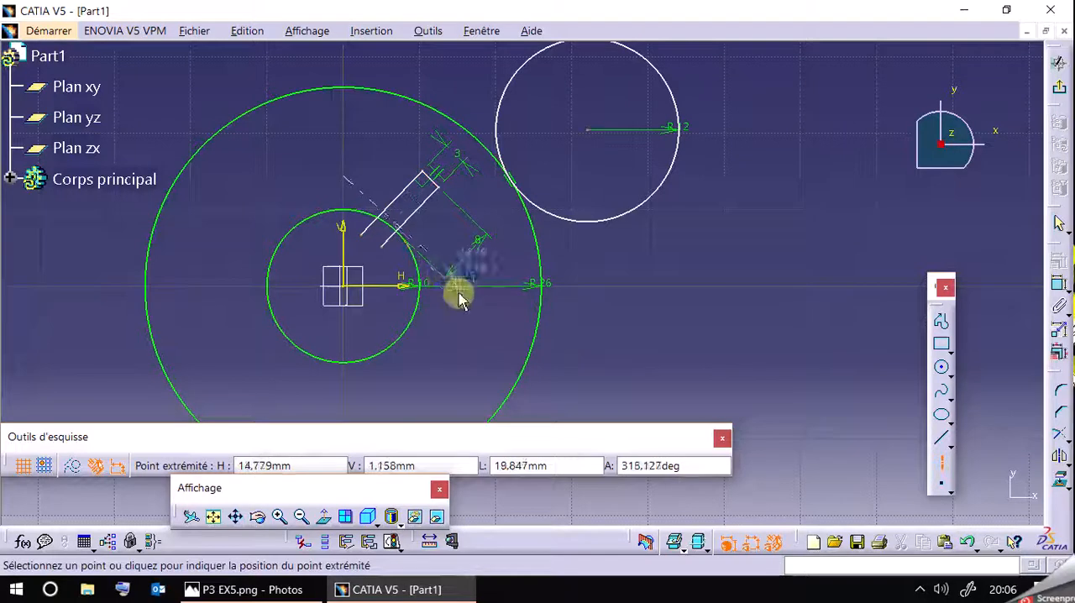
{"action": "left_click", "coordinate": [458, 301]}
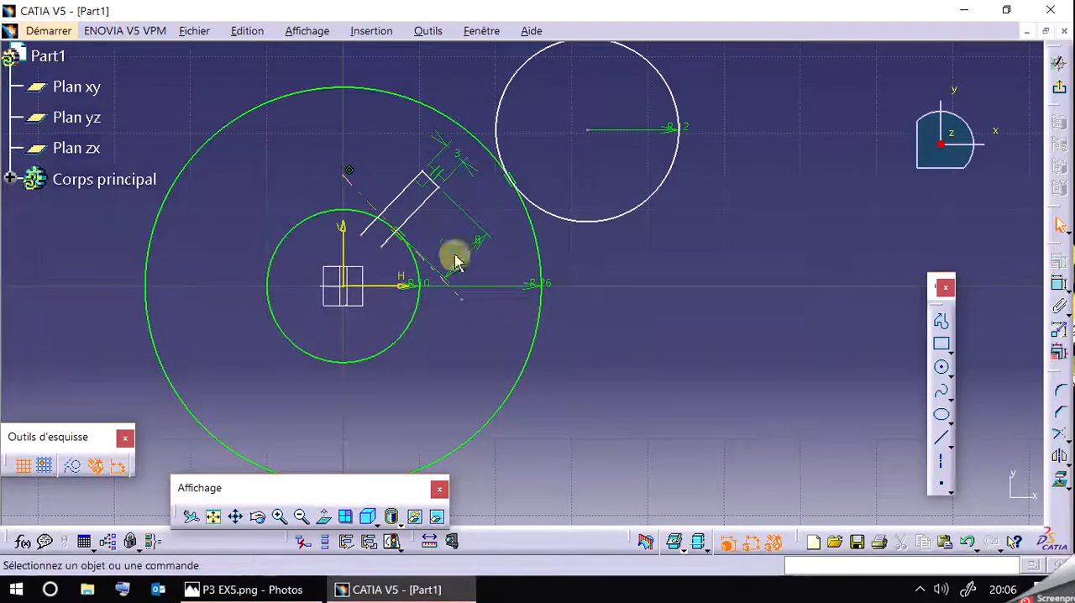
Constrain the slot's outer end line parallel to the slanted axis line.
{"action": "left_click", "coordinate": [434, 182], "text": "ctrl"}
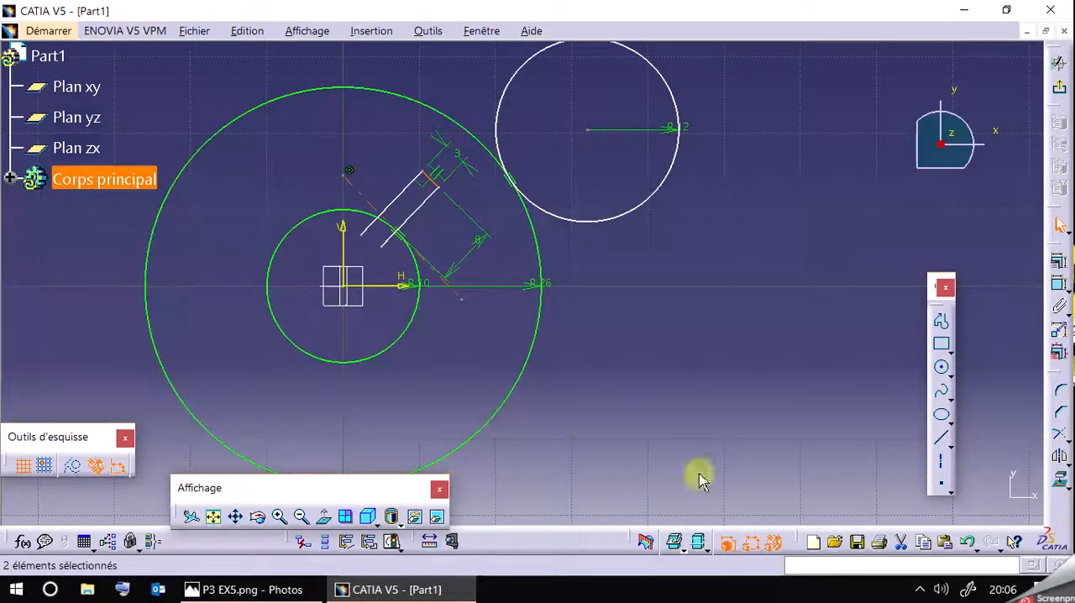
{"action": "left_click", "coordinate": [1060, 262]}
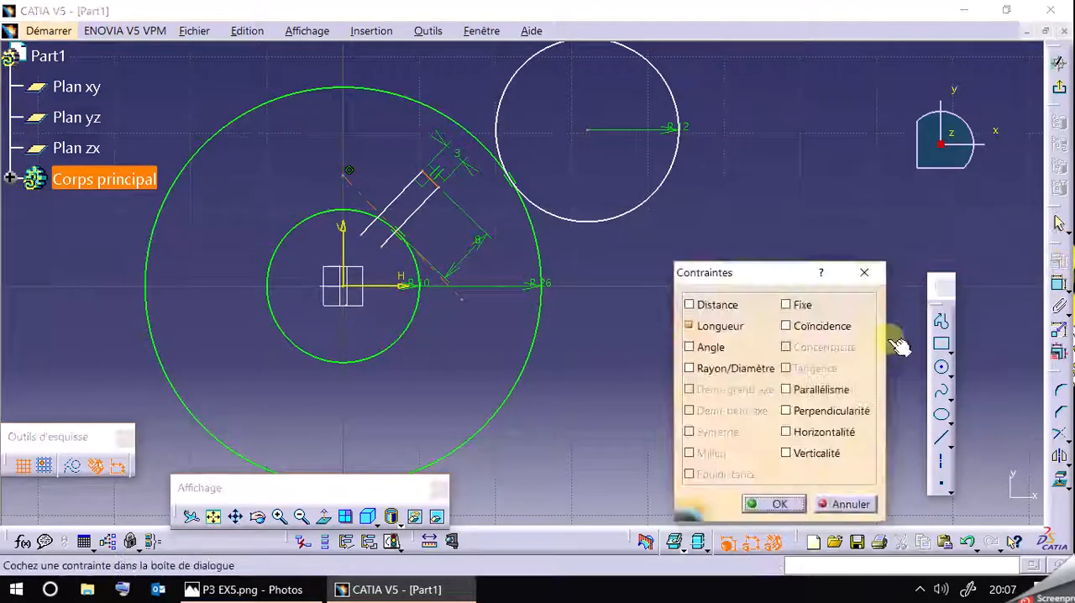
{"action": "left_click", "coordinate": [813, 390]}
{"action": "left_click", "coordinate": [769, 502]}
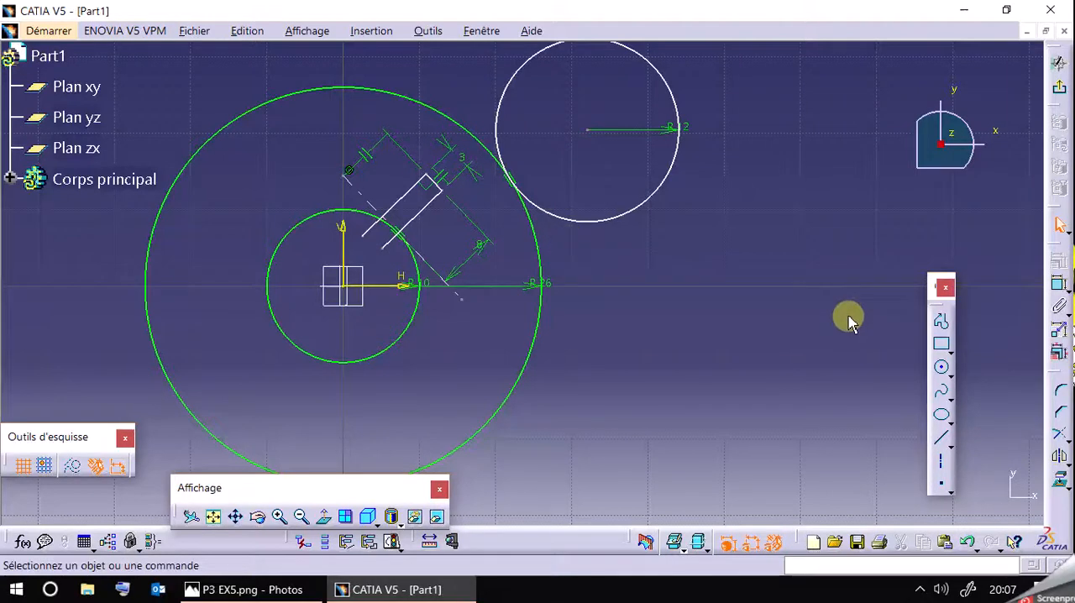
Dimension the angle between the slot's lower side line and the horizontal axis.
{"action": "left_click", "coordinate": [1058, 284]}
{"action": "left_click", "coordinate": [418, 224]}
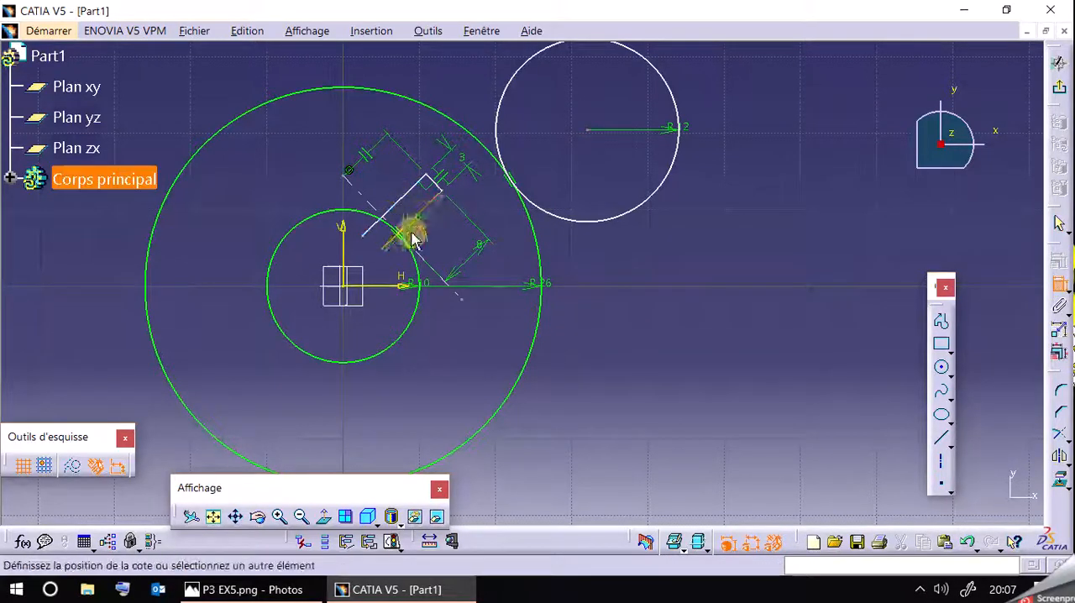
{"action": "left_click", "coordinate": [403, 287]}
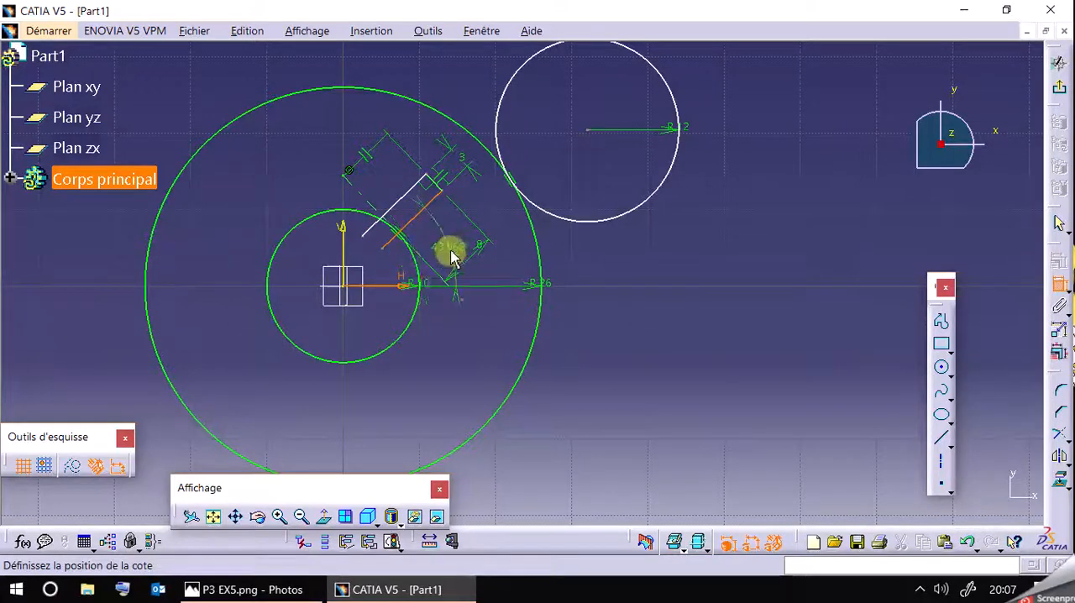
{"action": "left_click", "coordinate": [456, 248]}
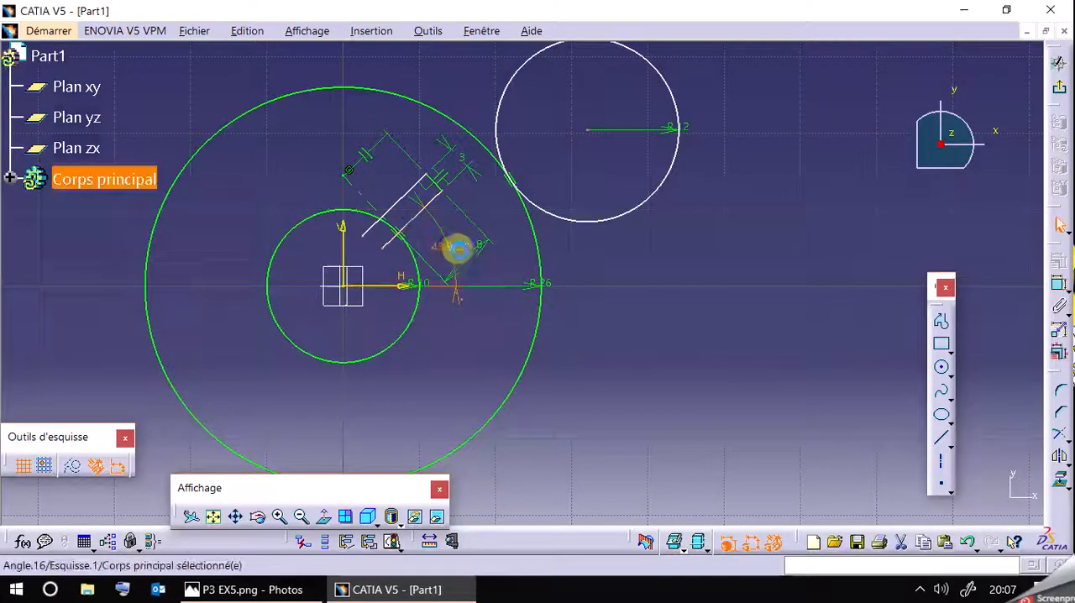
Set the angle between the slot's lower side line and the horizontal axis to 50 degrees.
{"action": "left_click", "coordinate": [280, 590]}
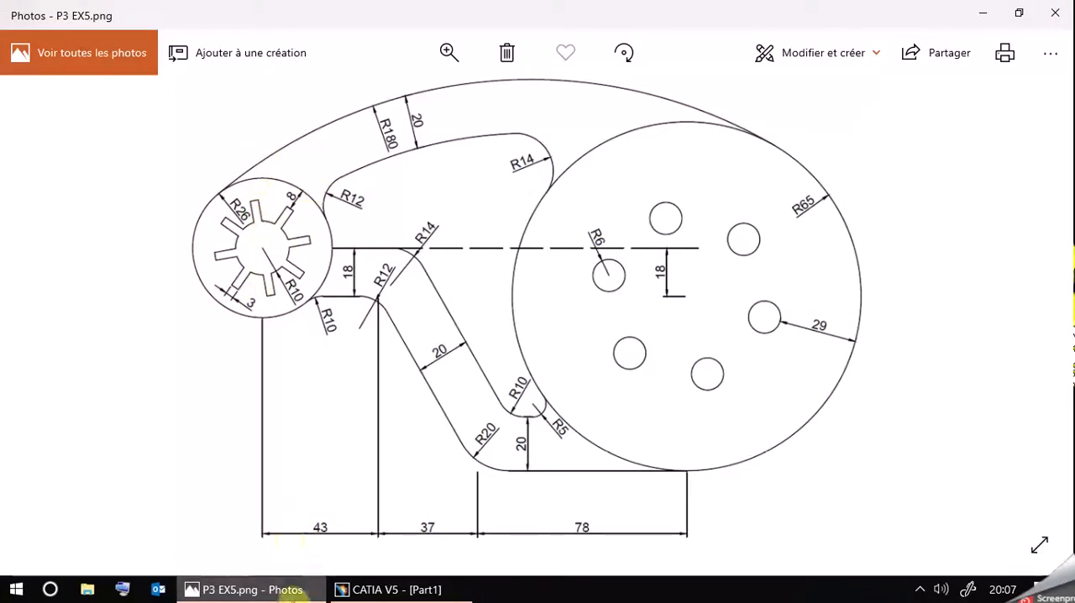
{"action": "left_click", "coordinate": [288, 590]}
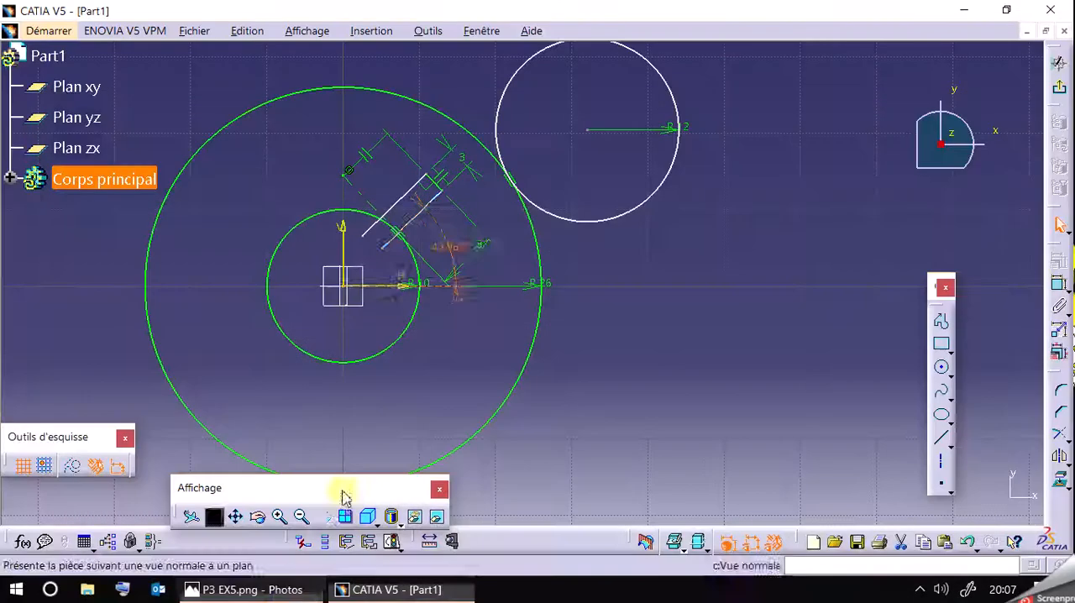
{"action": "double_click", "coordinate": [480, 247]}
{"action": "left_click", "coordinate": [817, 419]}
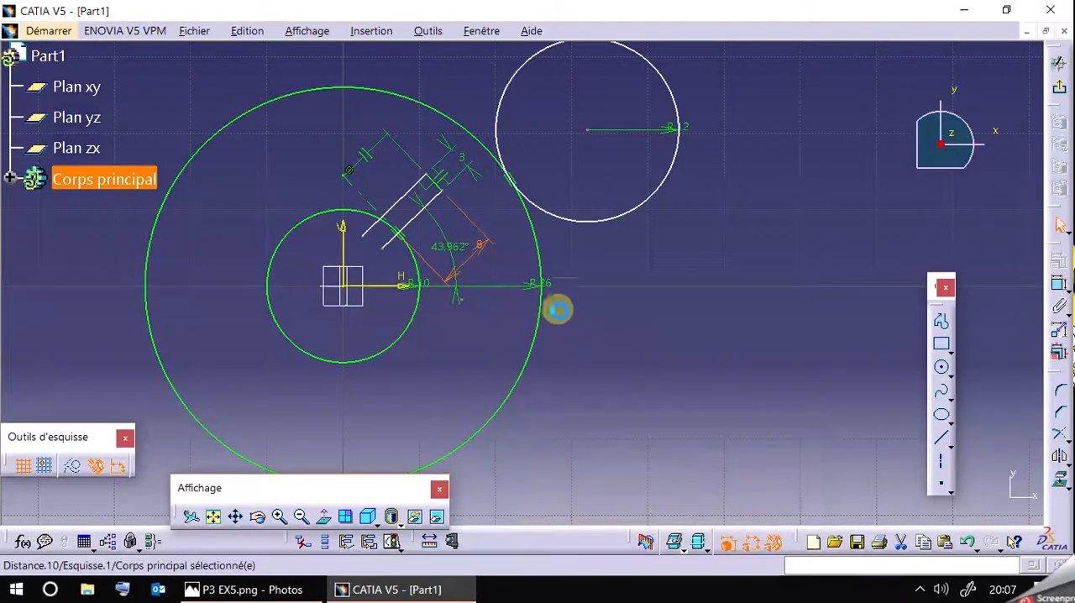
{"action": "left_click", "coordinate": [467, 247]}
{"action": "double_click", "coordinate": [467, 247]}
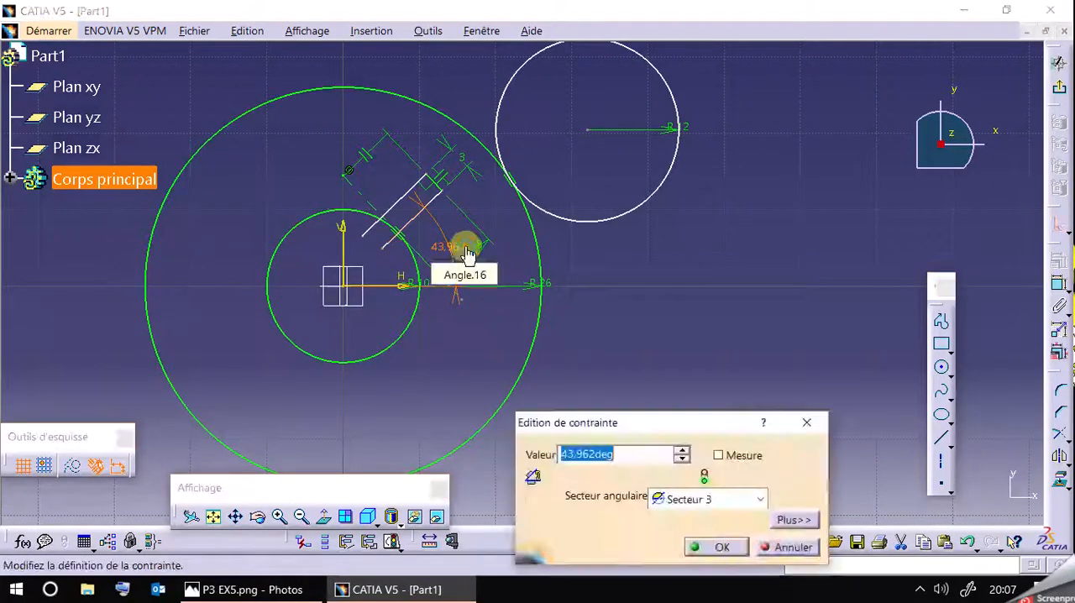
{"action": "type", "text": "50deg"}
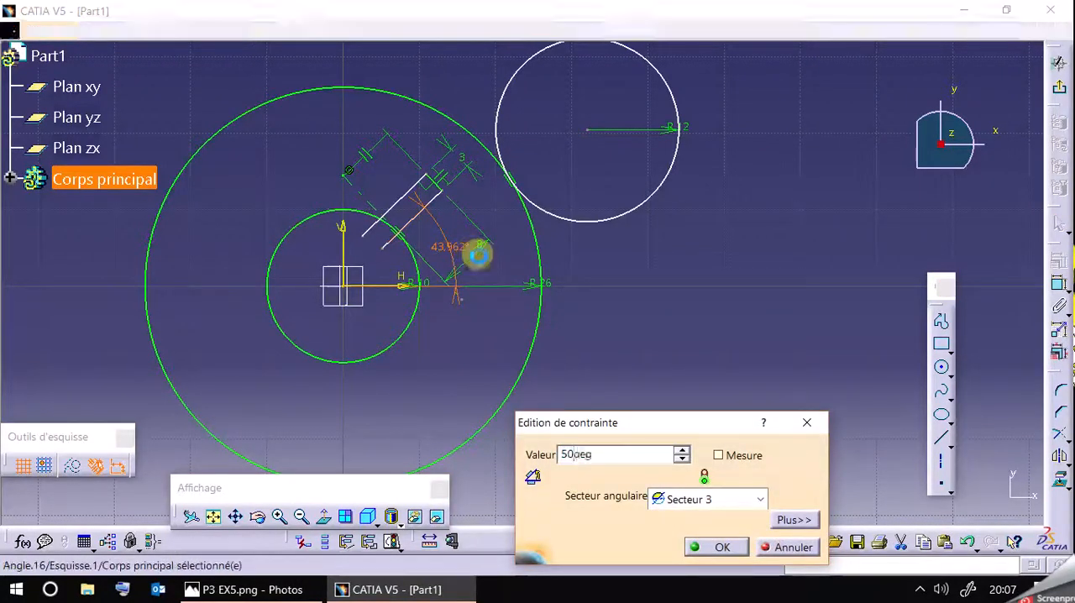
{"action": "key", "text": "Return"}
{"action": "left_click", "coordinate": [612, 255]}
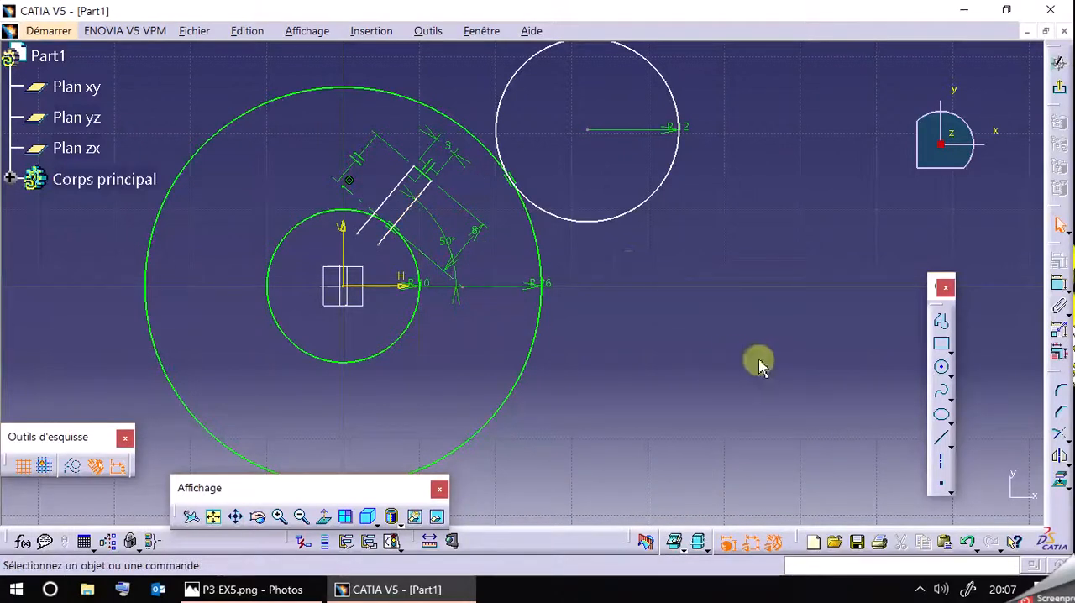
Trim away the slot side line ends inside the 10 mm radius circle and the circle's arc between them.
{"action": "left_click", "coordinate": [1066, 458]}
{"action": "left_click", "coordinate": [1068, 444]}
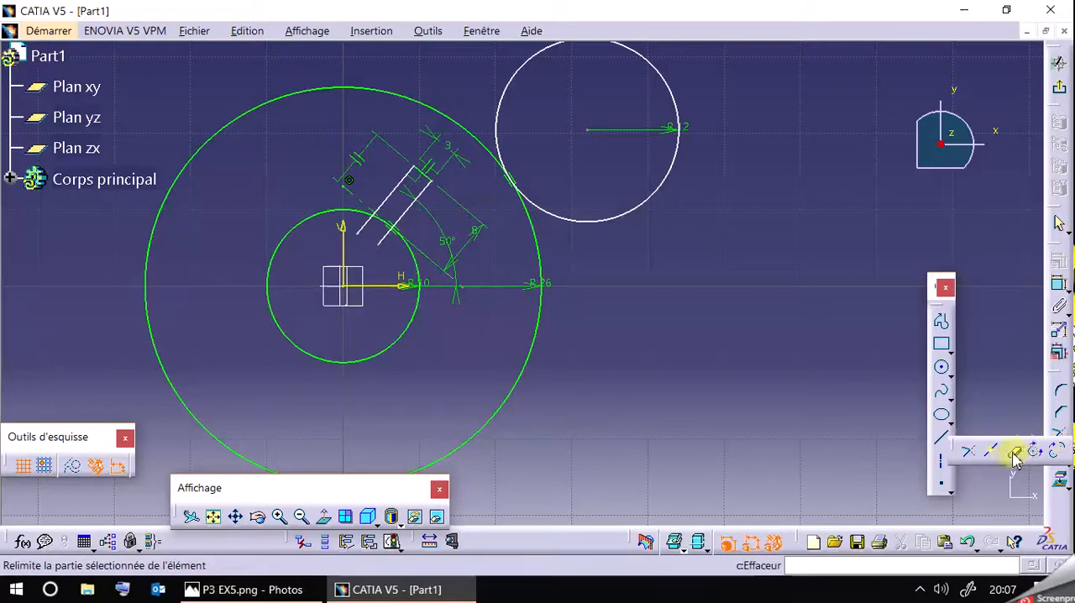
{"action": "left_click", "coordinate": [1014, 451]}
{"action": "left_click", "coordinate": [384, 236]}
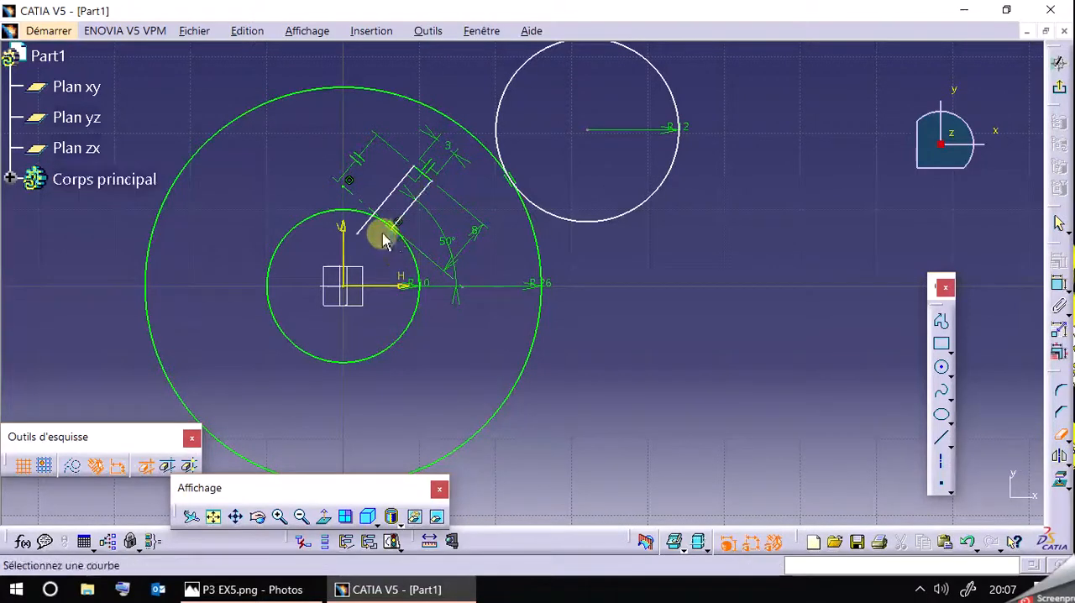
{"action": "left_click", "coordinate": [368, 223]}
{"action": "left_click", "coordinate": [435, 322]}
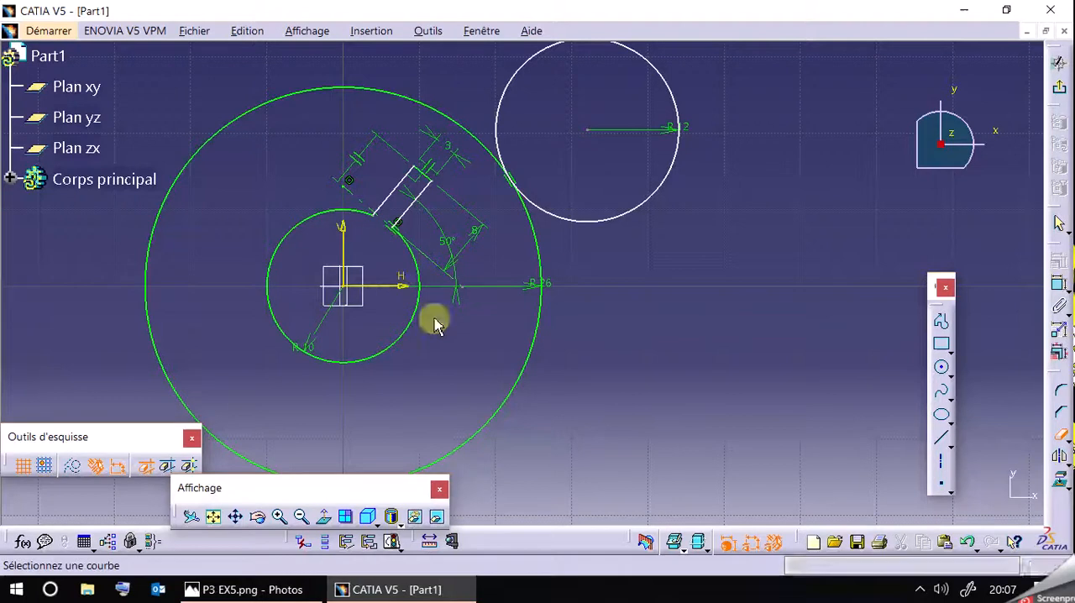
{"action": "left_click", "coordinate": [1060, 434]}
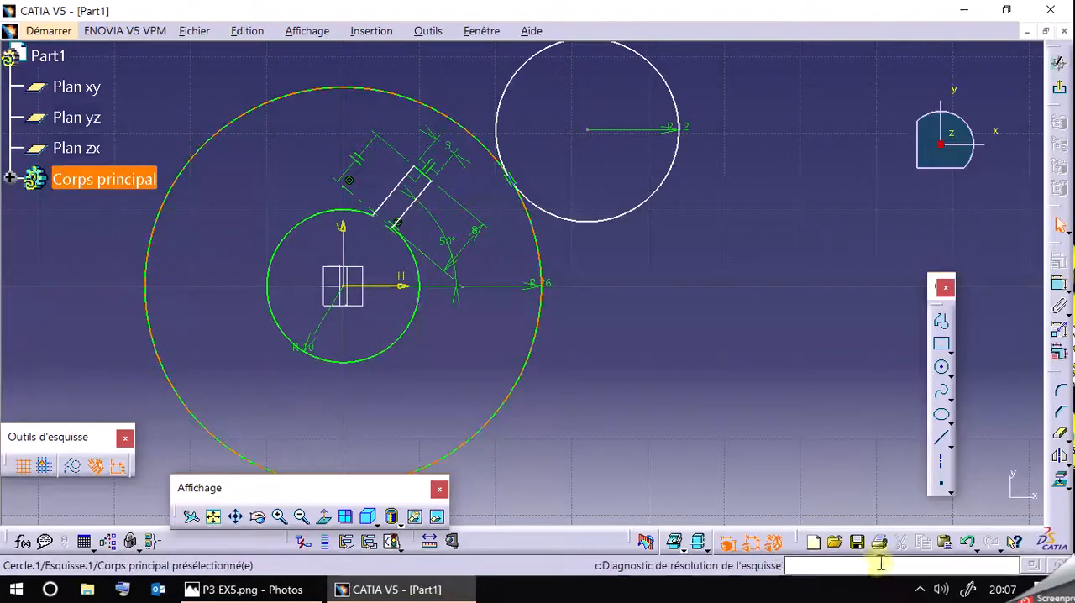
Undo the trims on the slot's side lines and the 10 mm radius circle.
{"action": "left_click", "coordinate": [969, 544]}
{"action": "left_click", "coordinate": [970, 545]}
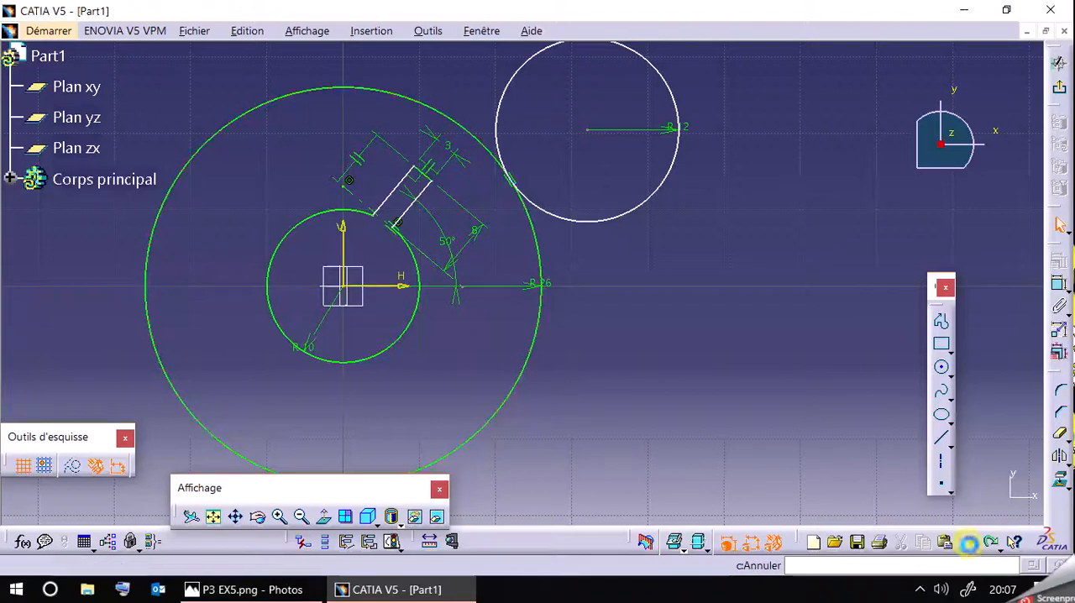
{"action": "left_click", "coordinate": [701, 361]}
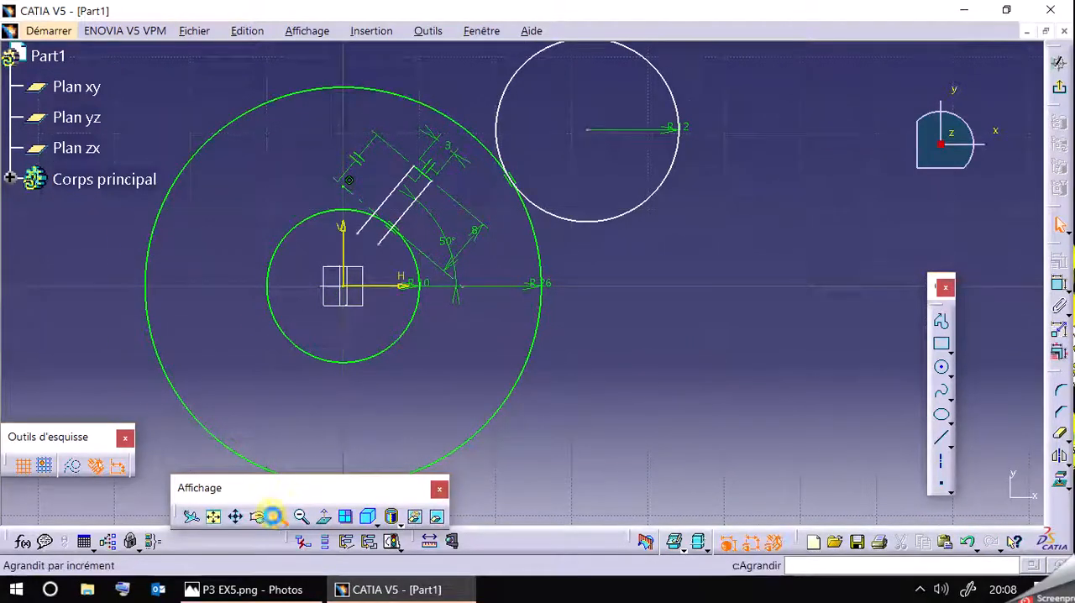
Delete the slanted axis line that crosses the slot's inner end tangent to the 10 mm radius circle.
{"action": "left_click", "coordinate": [277, 518]}
{"action": "middle_click_drag", "start_coordinate": [286, 275], "coordinate": [523, 372]}
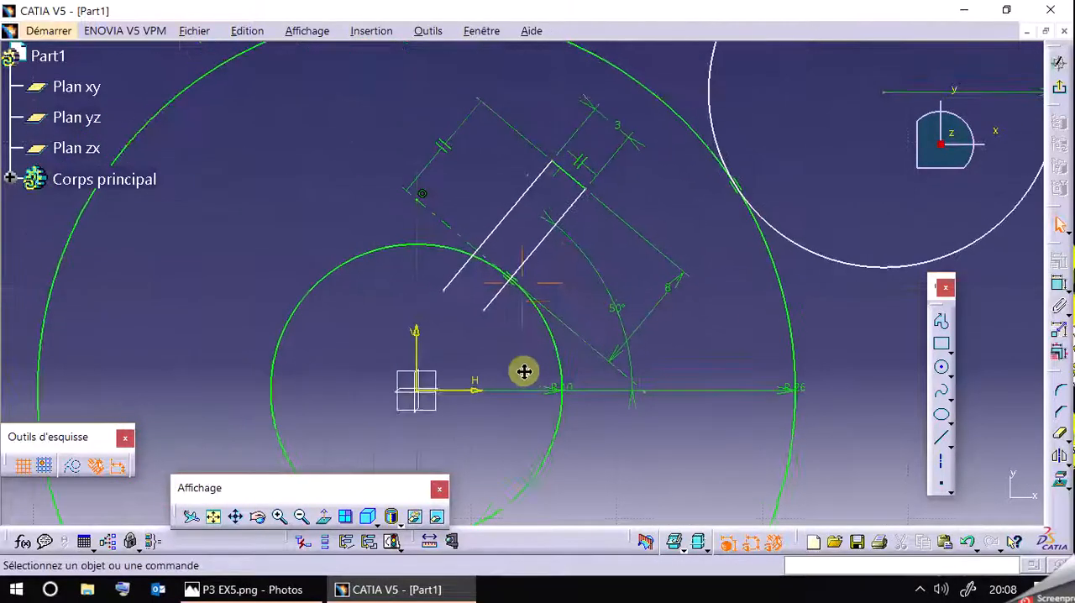
{"action": "left_click", "coordinate": [568, 326]}
{"action": "key", "text": "Delete"}
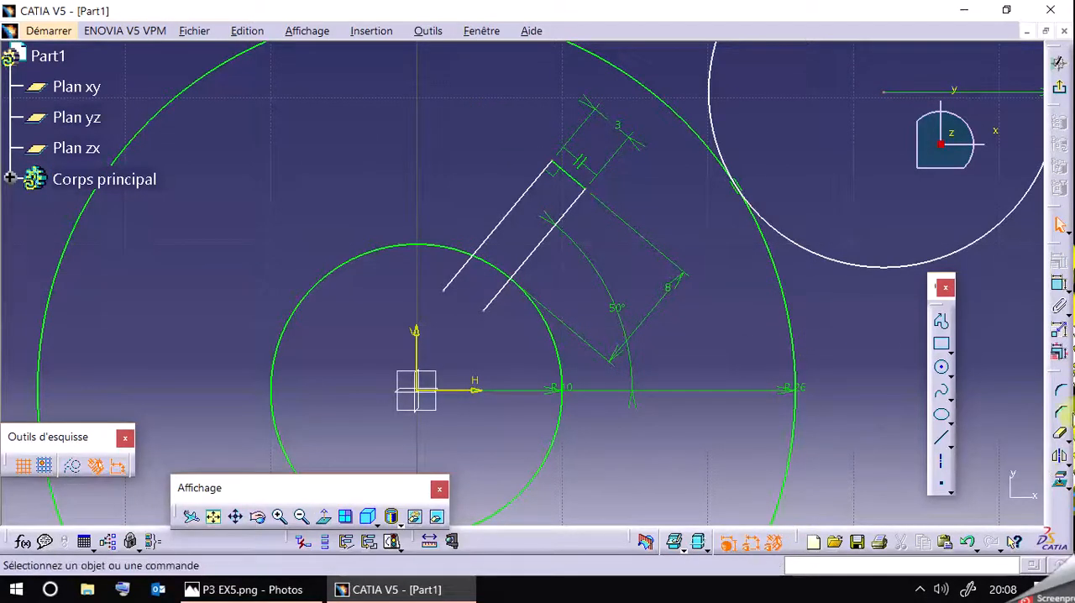
{"action": "left_click", "coordinate": [942, 460]}
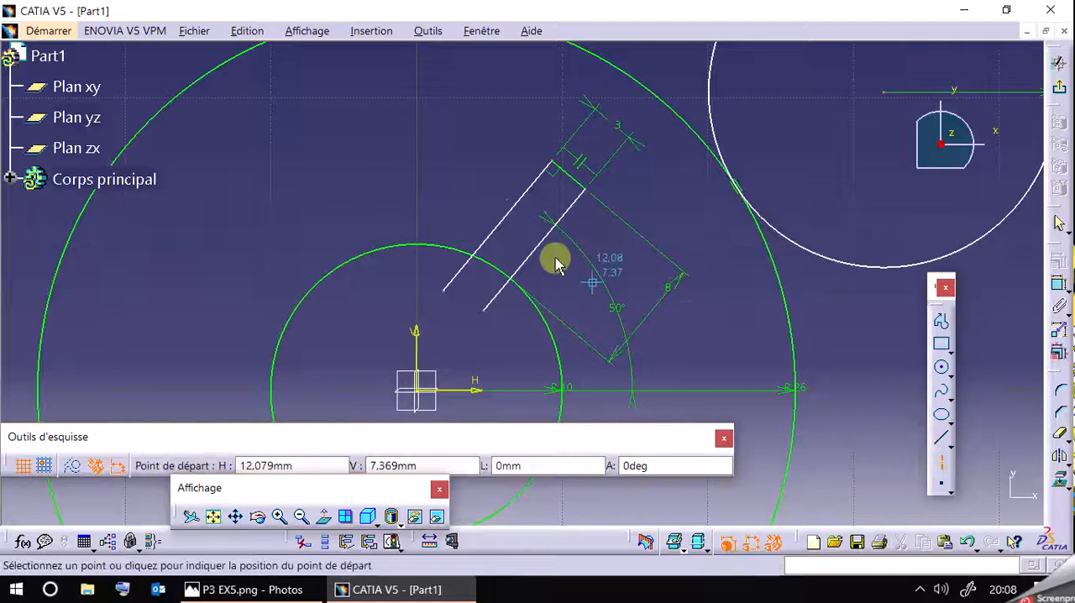
{"action": "left_click", "coordinate": [416, 185]}
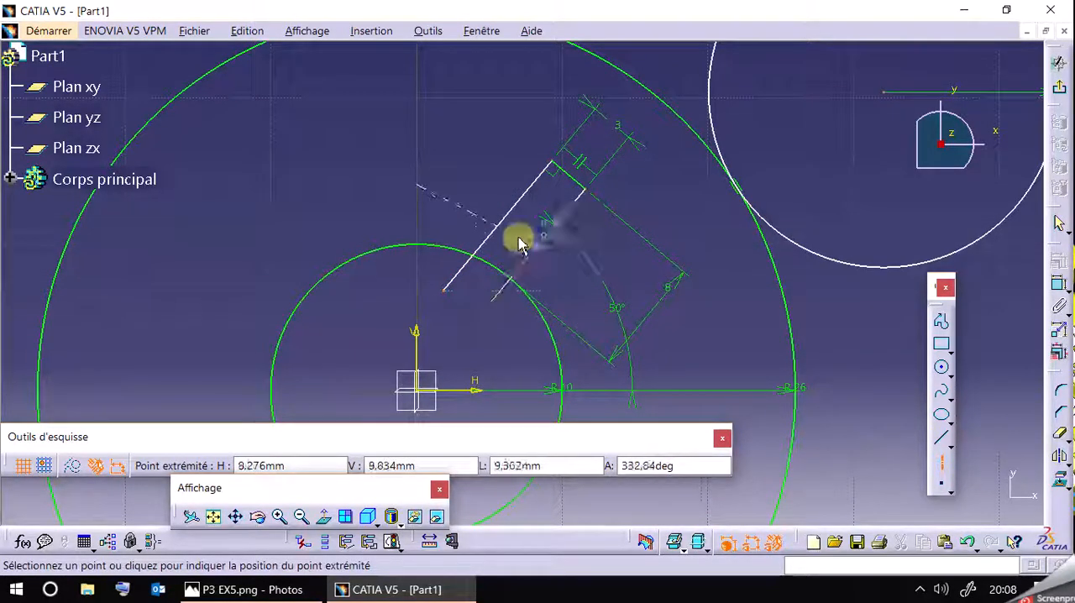
{"action": "left_click", "coordinate": [942, 462]}
Draw an axis line about 22 mm long from the sketch origin through the slot, between its two side lines.
{"action": "left_click", "coordinate": [942, 474]}
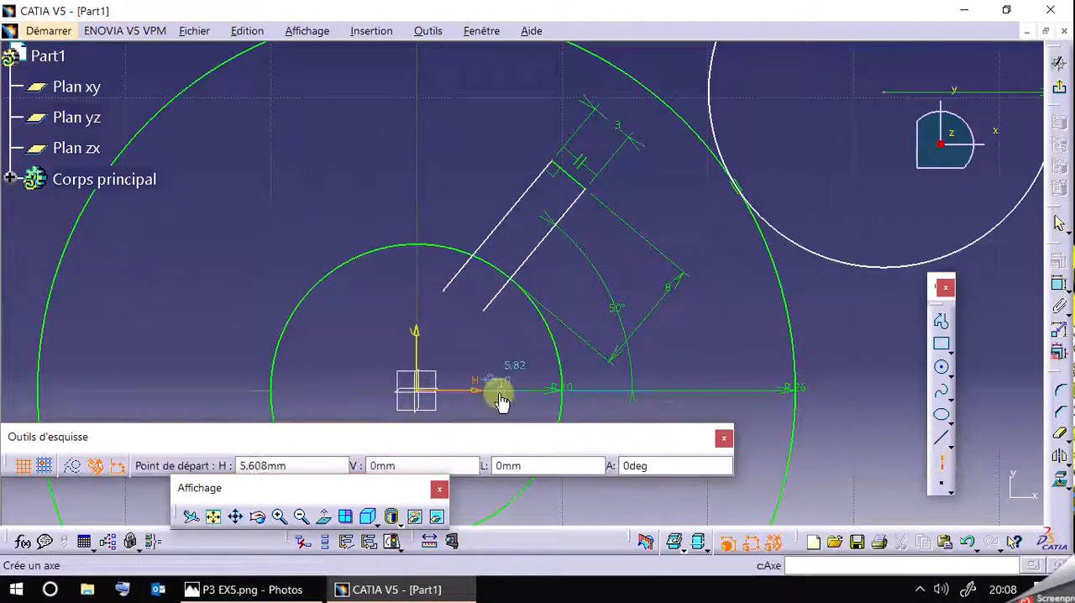
{"action": "left_click", "coordinate": [418, 388]}
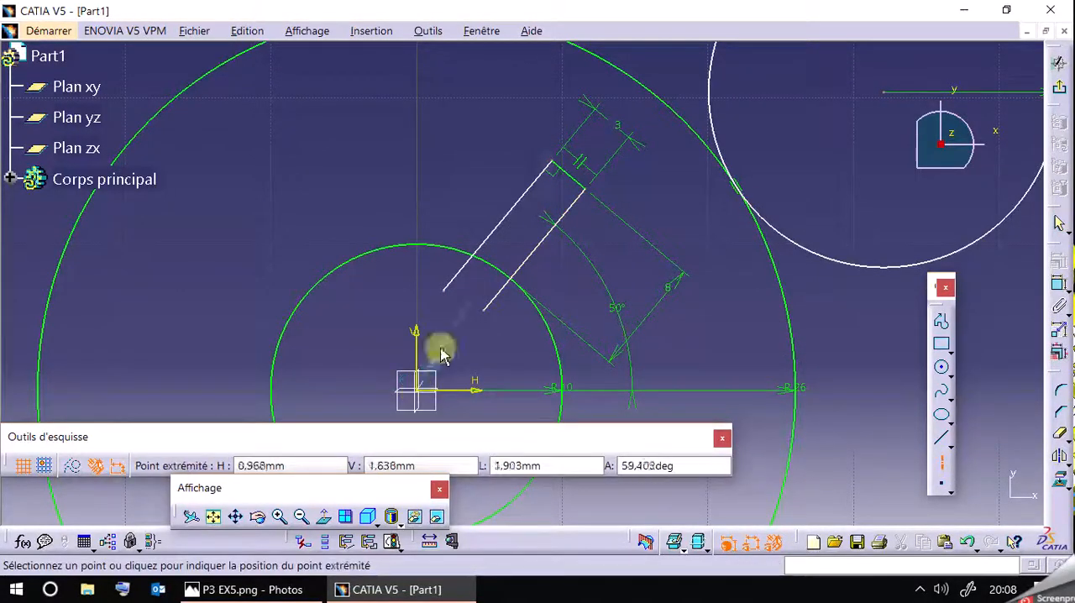
{"action": "left_click", "coordinate": [604, 132]}
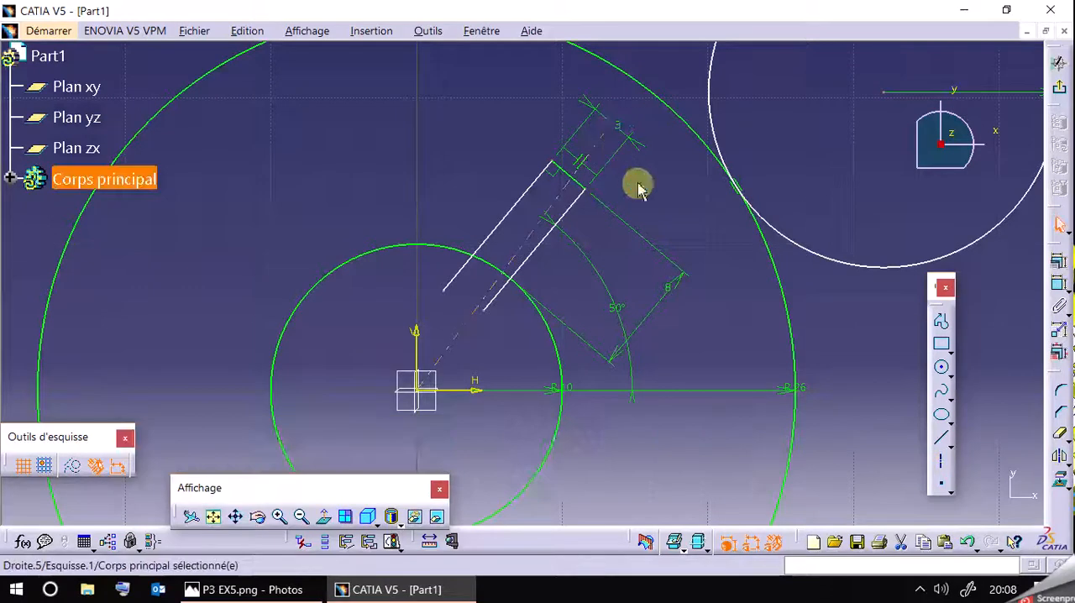
Try to constrain the slot's lower side line parallel to the axis line from the origin.
{"action": "left_click", "coordinate": [576, 203]}
{"action": "left_click", "coordinate": [562, 199]}
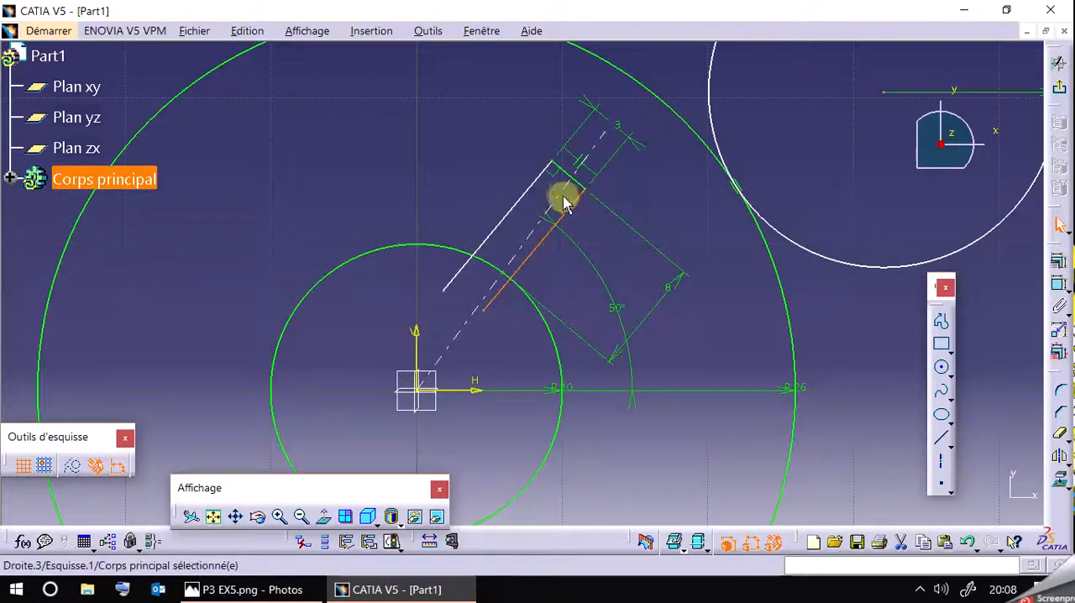
{"action": "left_click", "coordinate": [959, 267], "text": "ctrl"}
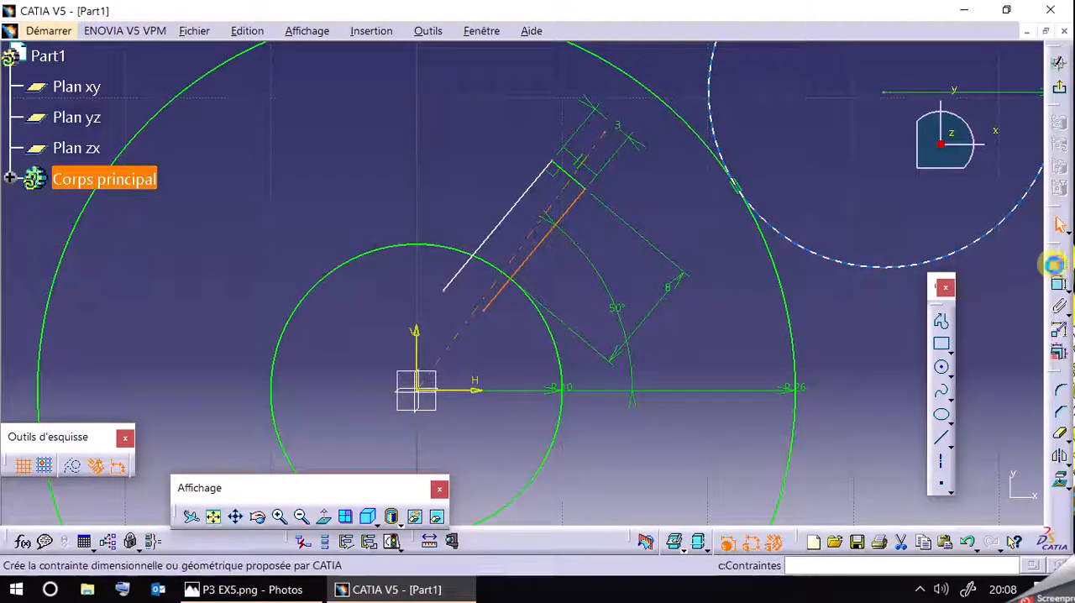
{"action": "left_click", "coordinate": [1057, 261]}
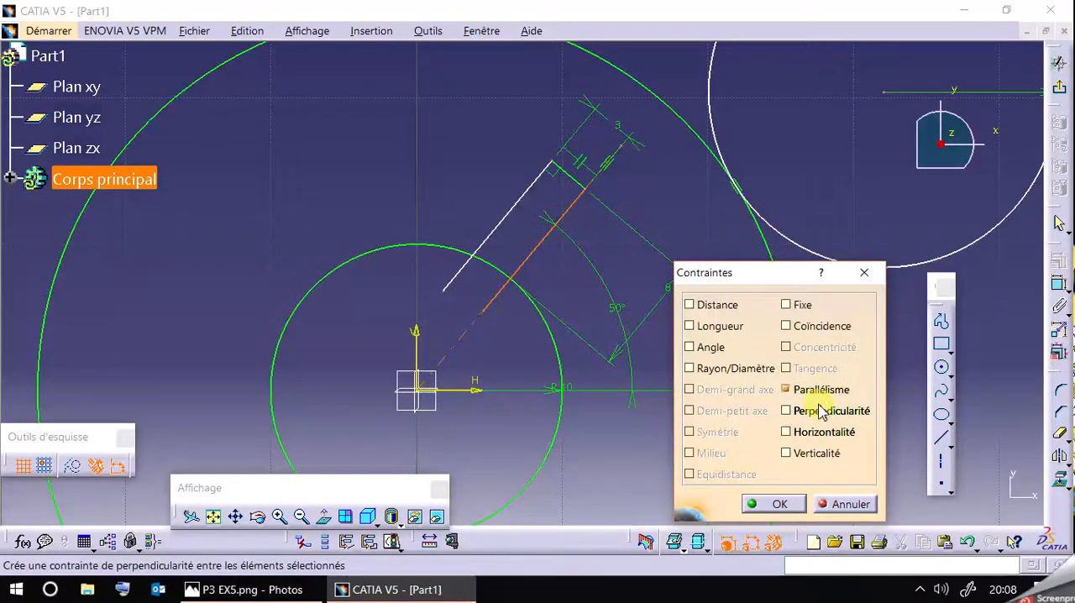
{"action": "left_click", "coordinate": [844, 504]}
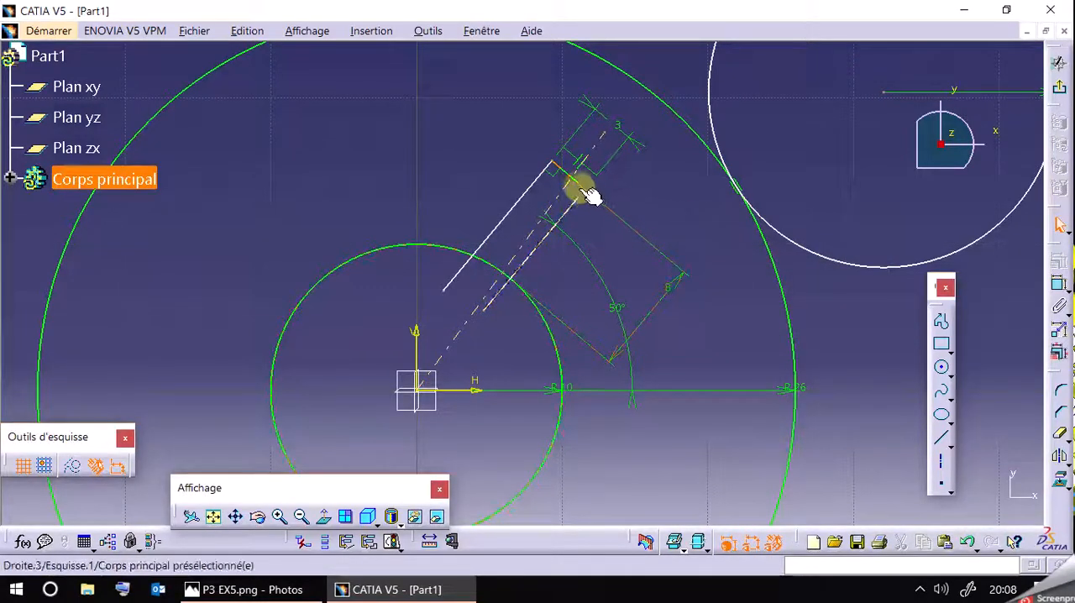
Try a verticality constraint on the slot's outer end line together with the axis line.
{"action": "left_click", "coordinate": [851, 240], "text": "ctrl"}
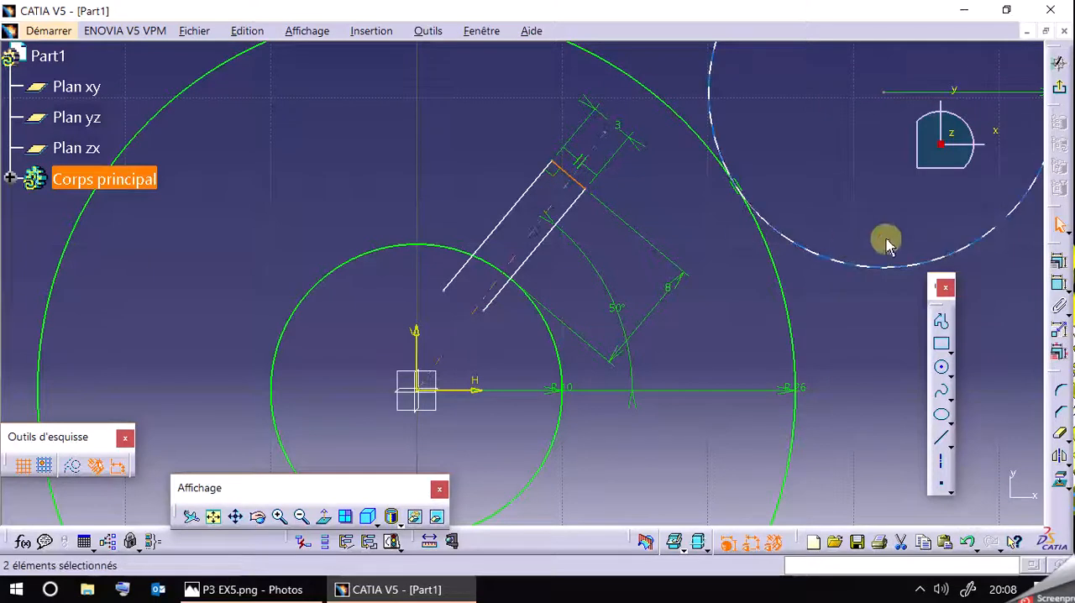
{"action": "left_click", "coordinate": [1054, 257]}
{"action": "left_click", "coordinate": [836, 458]}
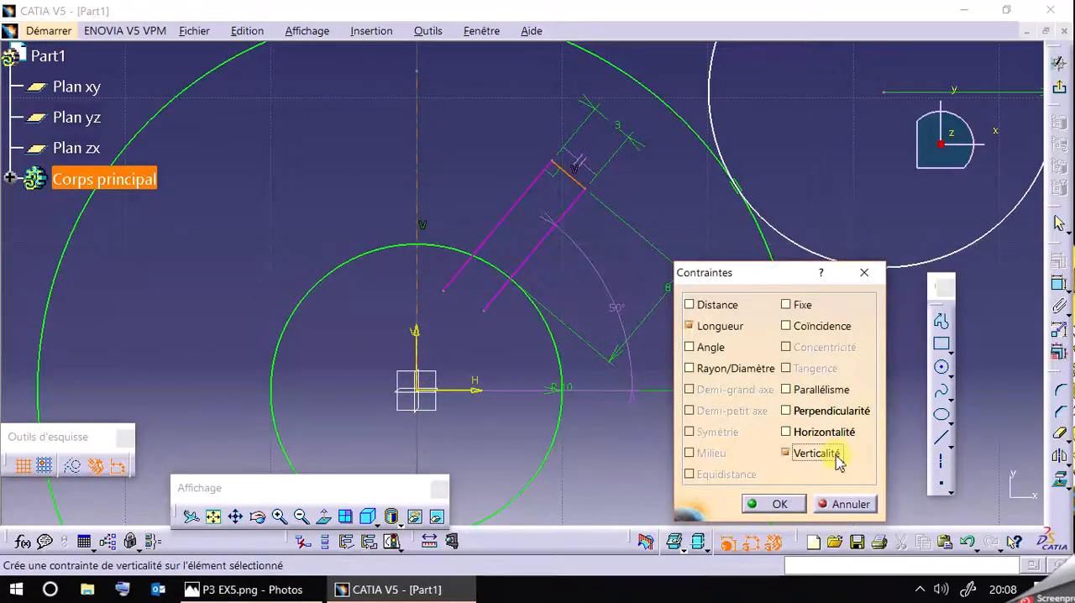
{"action": "left_click", "coordinate": [850, 502]}
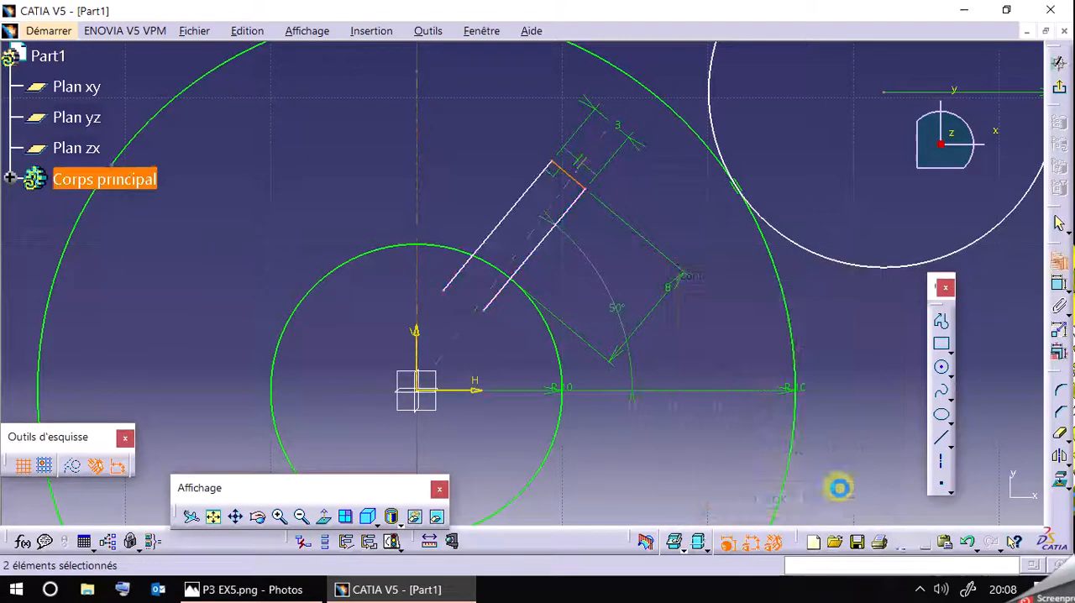
Replace the slot side line's angle dimension with a 50-degree angle between the origin axis line and the horizontal axis.
{"action": "left_click", "coordinate": [689, 207]}
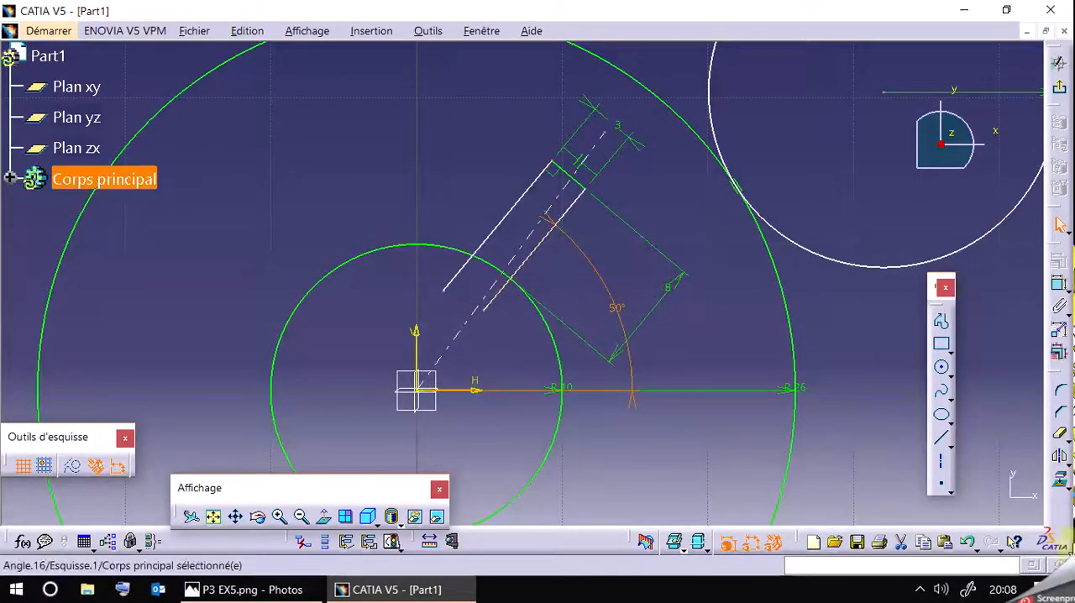
{"action": "key", "text": "Delete"}
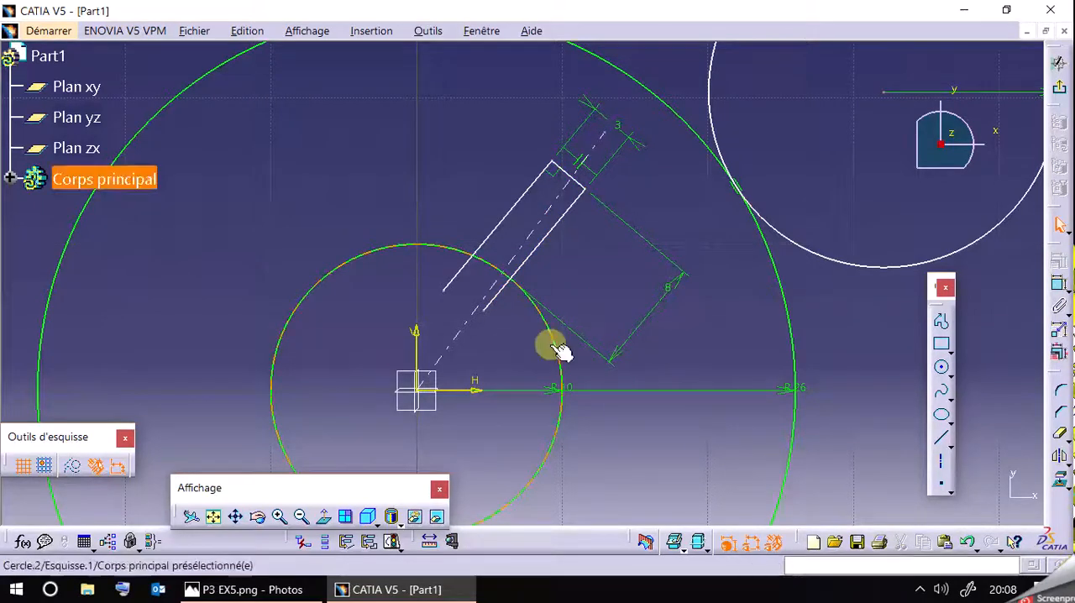
{"action": "left_click", "coordinate": [1060, 284]}
{"action": "left_click", "coordinate": [547, 220]}
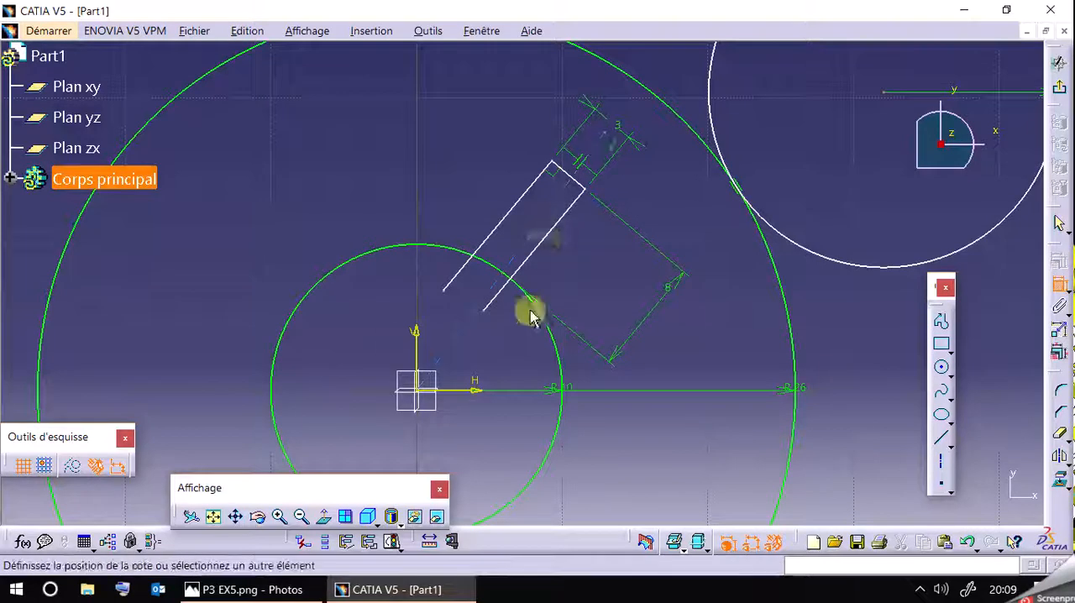
{"action": "left_click", "coordinate": [609, 302]}
{"action": "double_click", "coordinate": [615, 302]}
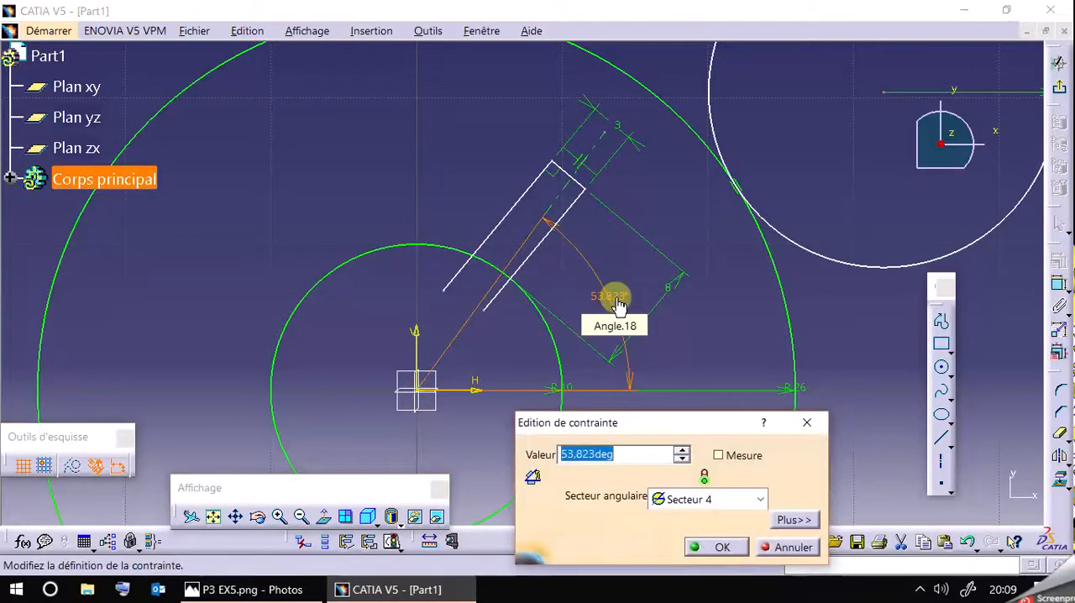
{"action": "type", "text": "50"}
{"action": "key", "text": "Return"}
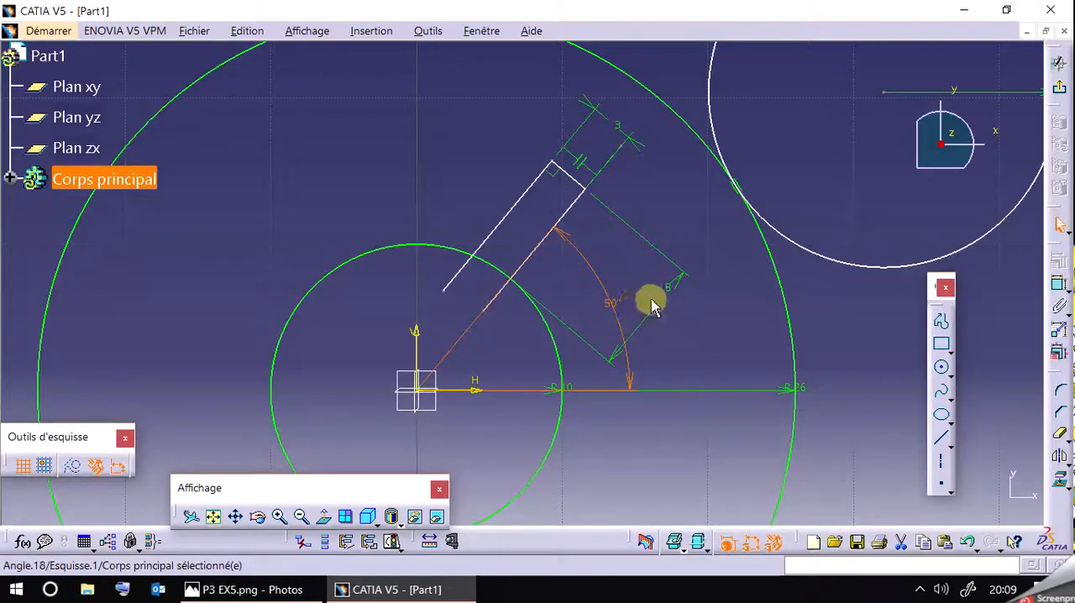
Constrain the slot's outer end line perpendicular to the axis line from the origin.
{"action": "mouse_move", "coordinate": [581, 204]}
{"action": "left_mouse_down"}
{"action": "mouse_move", "coordinate": [597, 219]}
{"action": "mouse_move", "coordinate": [645, 218]}
{"action": "mouse_move", "coordinate": [610, 208]}
{"action": "left_mouse_up"}
{"action": "left_click", "coordinate": [572, 209], "text": "ctrl"}
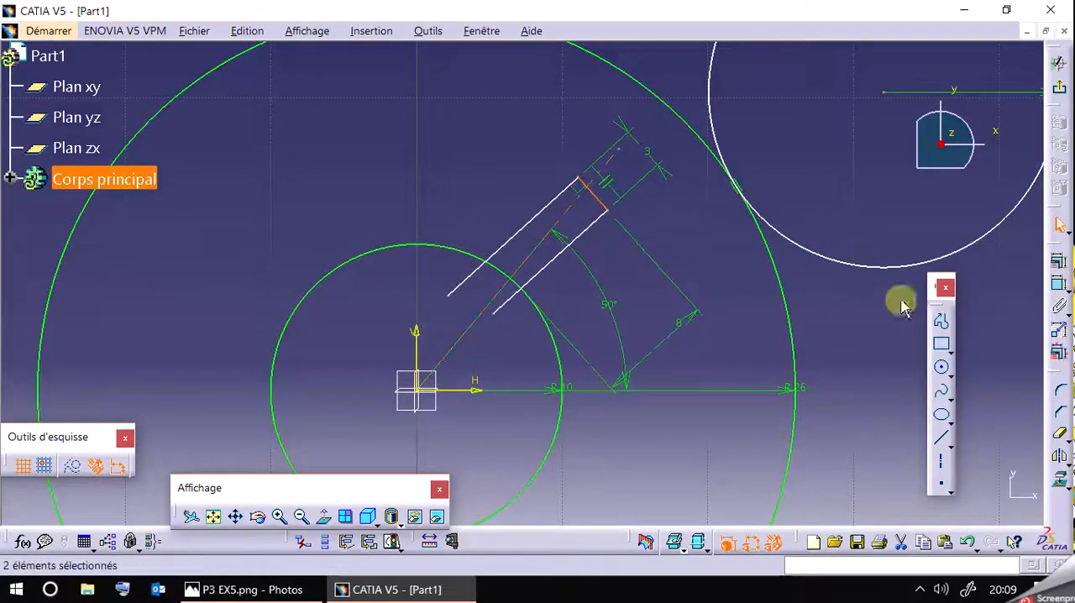
{"action": "left_click", "coordinate": [1051, 265]}
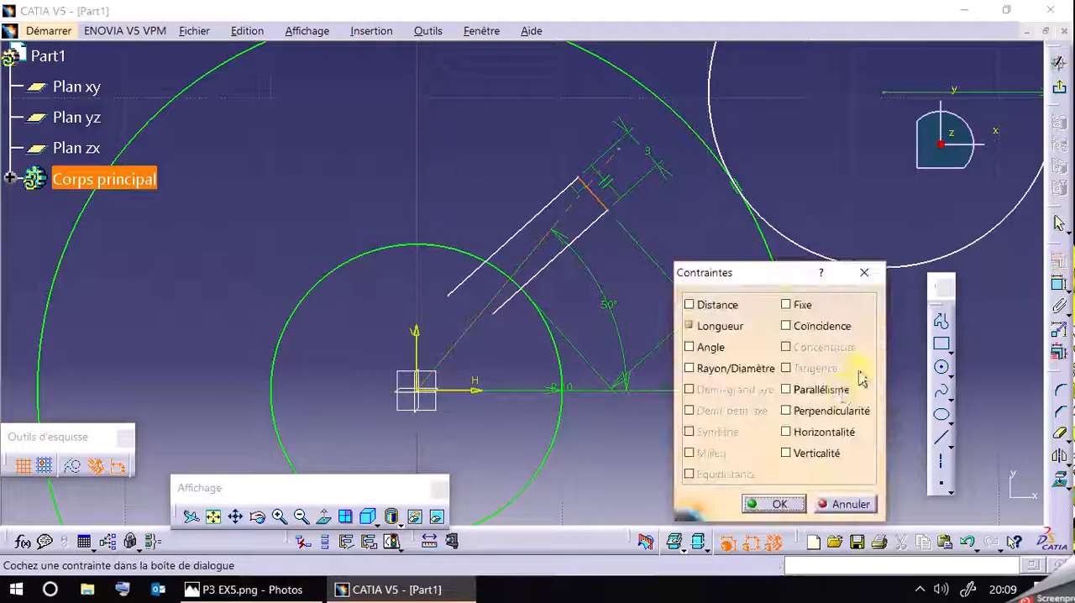
{"action": "left_click", "coordinate": [825, 413]}
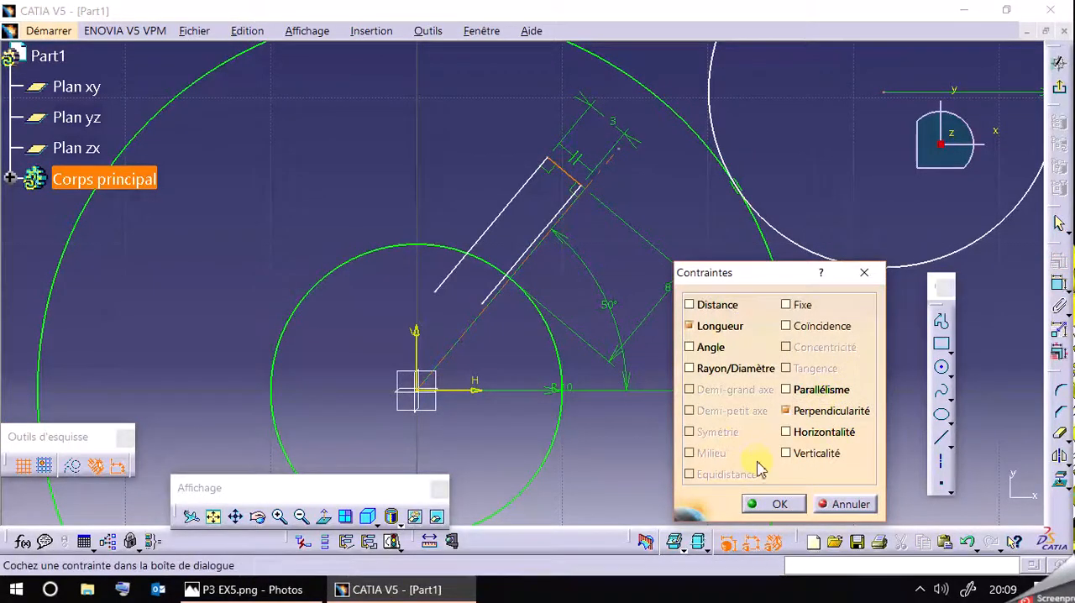
{"action": "left_click", "coordinate": [777, 504]}
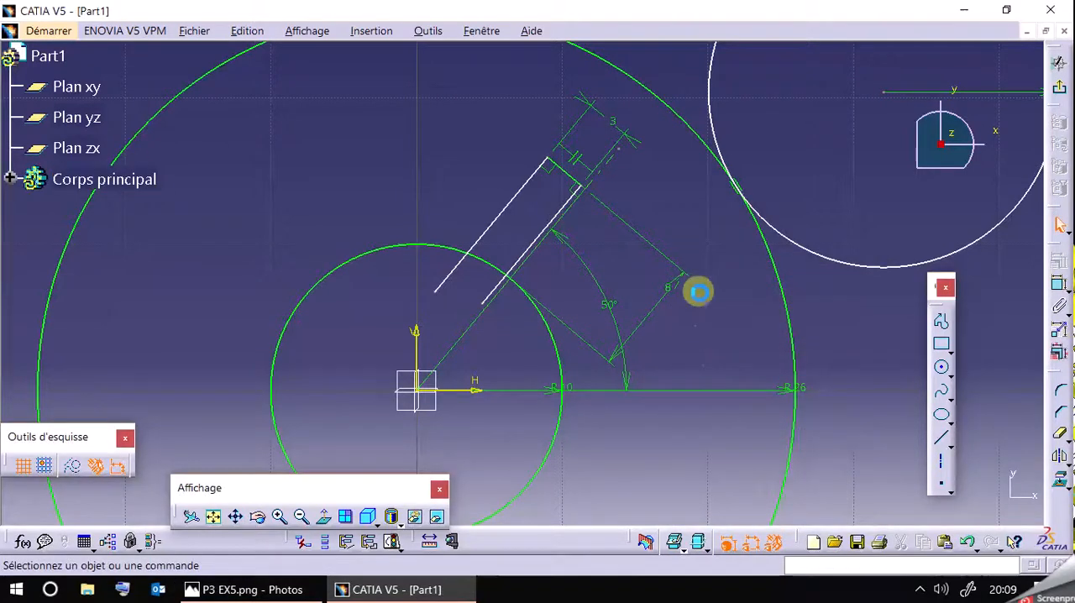
Centre the slot on the axis line by constraining its lower side line 1.5 mm from the axis.
{"action": "mouse_move", "coordinate": [567, 218]}
{"action": "left_mouse_down"}
{"action": "mouse_move", "coordinate": [576, 236]}
{"action": "mouse_move", "coordinate": [566, 220]}
{"action": "mouse_move", "coordinate": [587, 234]}
{"action": "mouse_move", "coordinate": [580, 222]}
{"action": "left_mouse_up"}
{"action": "left_click", "coordinate": [924, 330]}
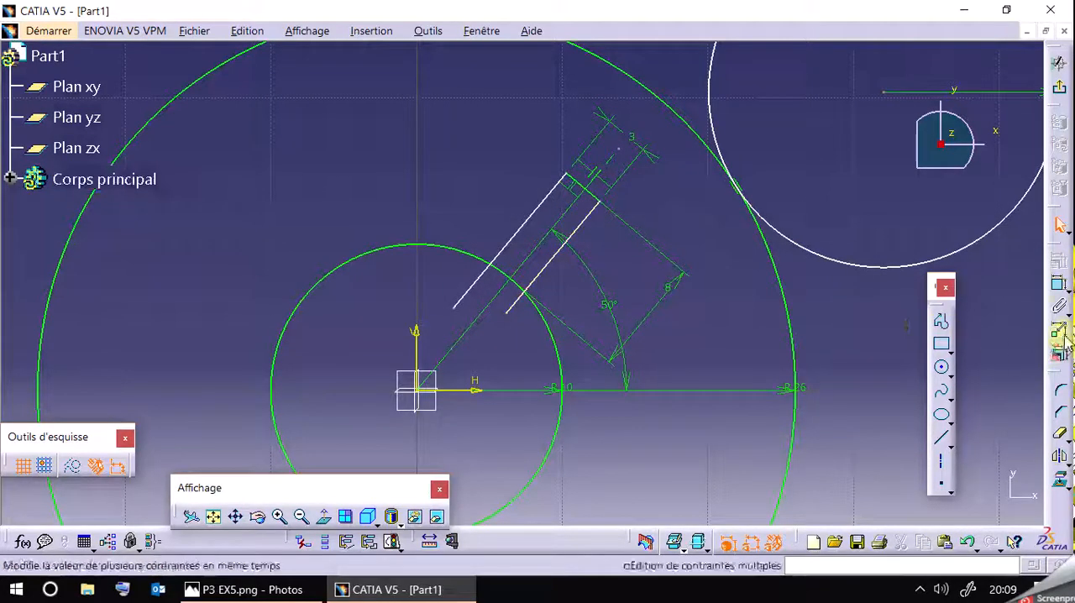
{"action": "left_click", "coordinate": [1060, 284]}
{"action": "left_click", "coordinate": [577, 231]}
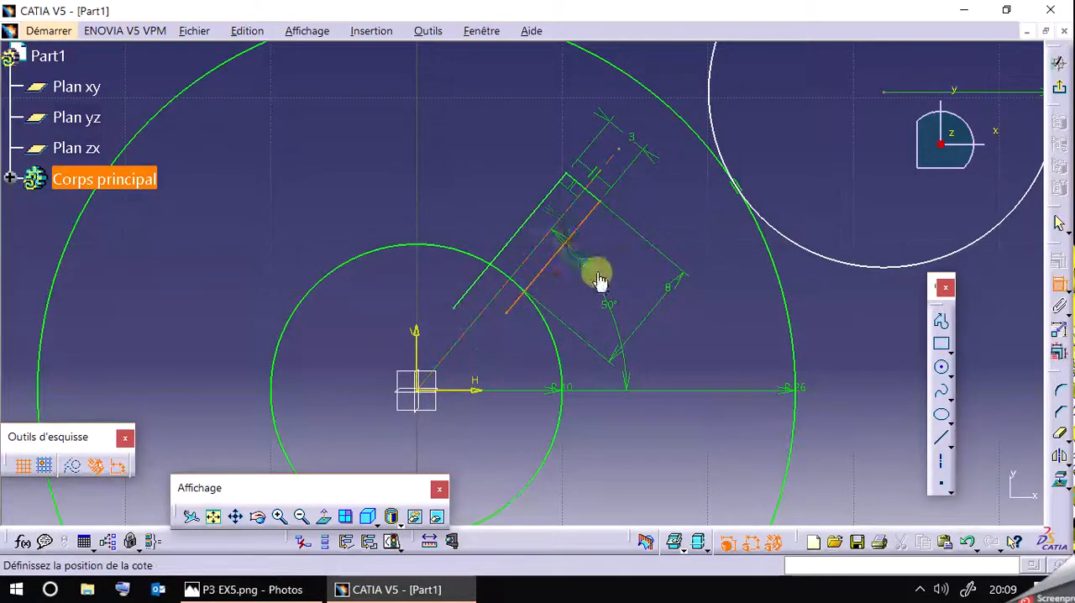
{"action": "left_click", "coordinate": [625, 273]}
{"action": "double_click", "coordinate": [626, 277]}
{"action": "left_click", "coordinate": [629, 454]}
{"action": "key", "text": "BackSpace"}
{"action": "key", "text": "Return"}
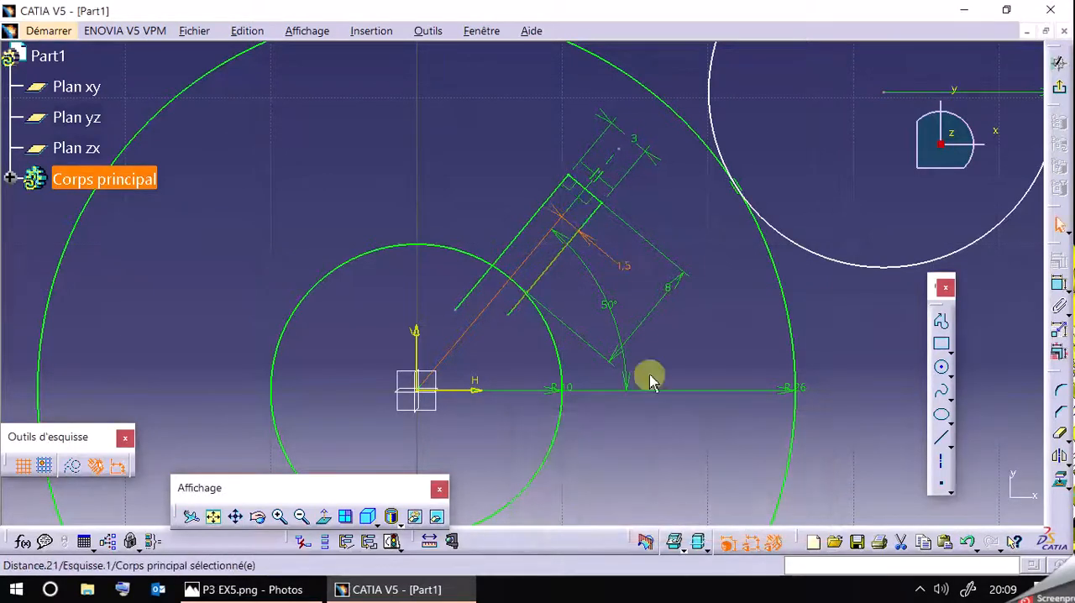
Trim the slot's side lines inside the R10 circle and remove the circle's arc across the slot opening.
{"action": "left_click", "coordinate": [1062, 442]}
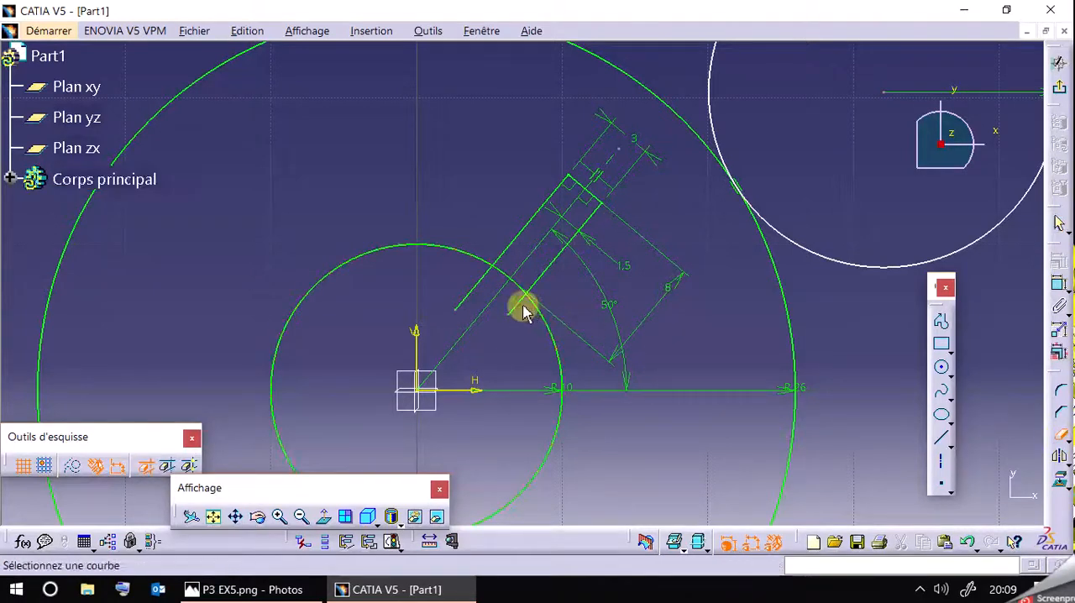
{"action": "left_click", "coordinate": [501, 283]}
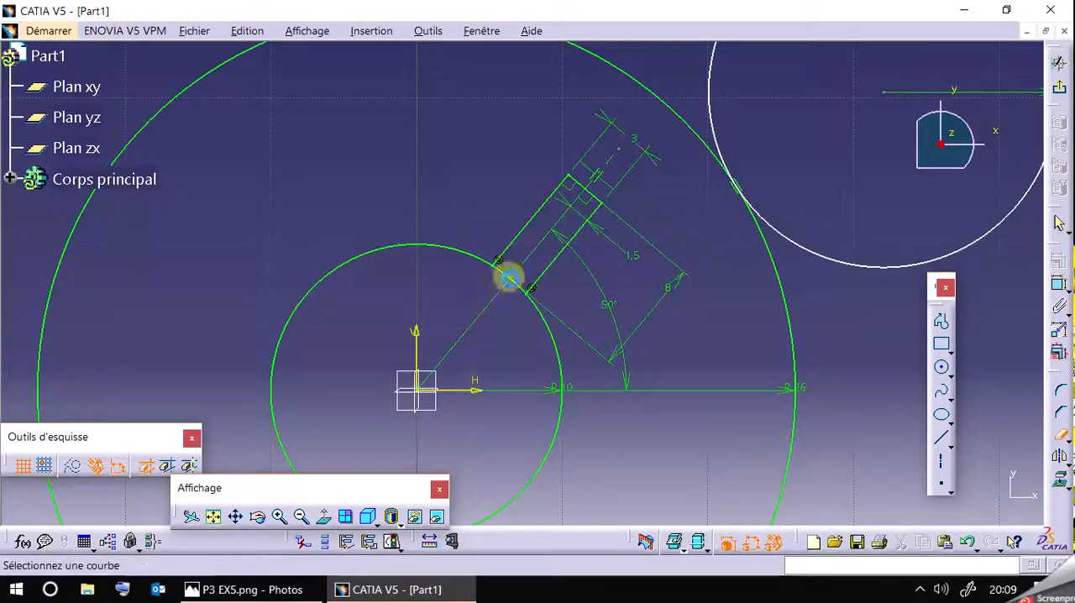
{"action": "left_click", "coordinate": [512, 282]}
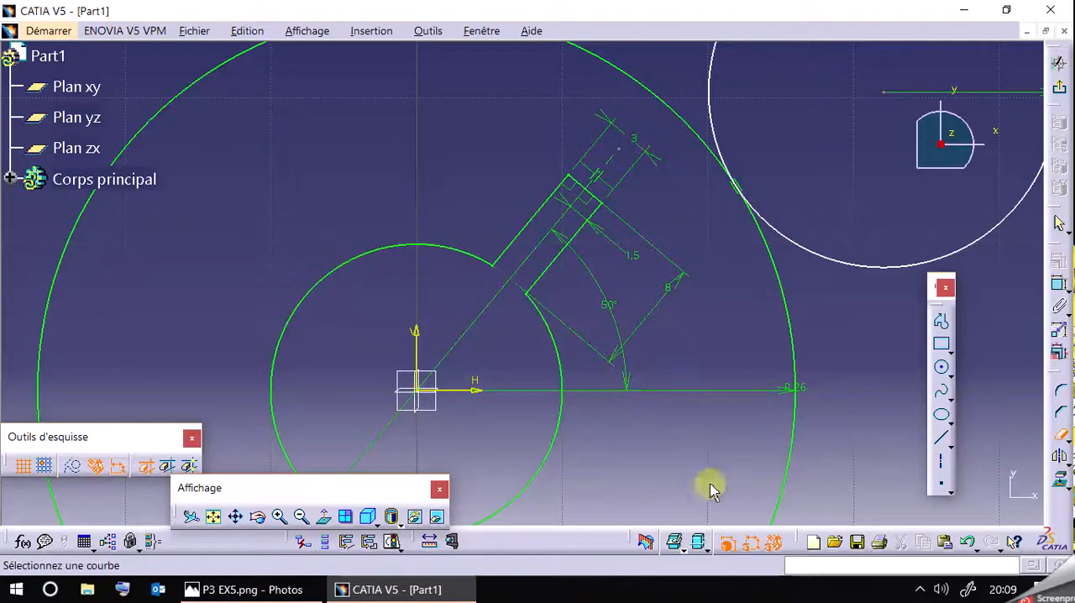
Hide the sketch's dimensional and geometric constraints, and check the slot arrangement in the P3 EX5 reference drawing.
{"action": "left_click", "coordinate": [750, 542]}
{"action": "left_click", "coordinate": [773, 542]}
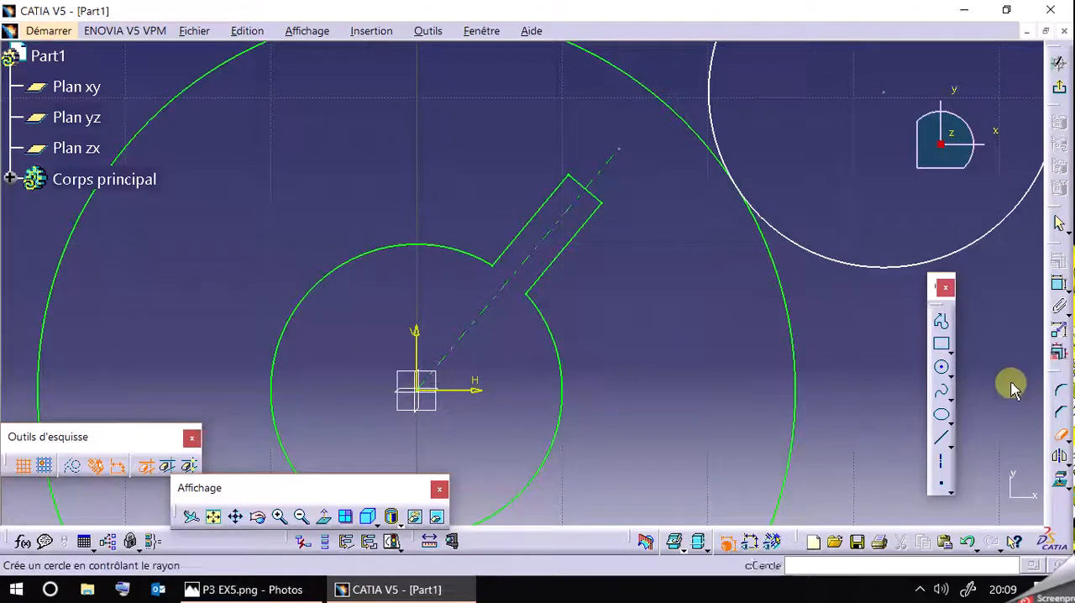
{"action": "left_click", "coordinate": [1060, 436]}
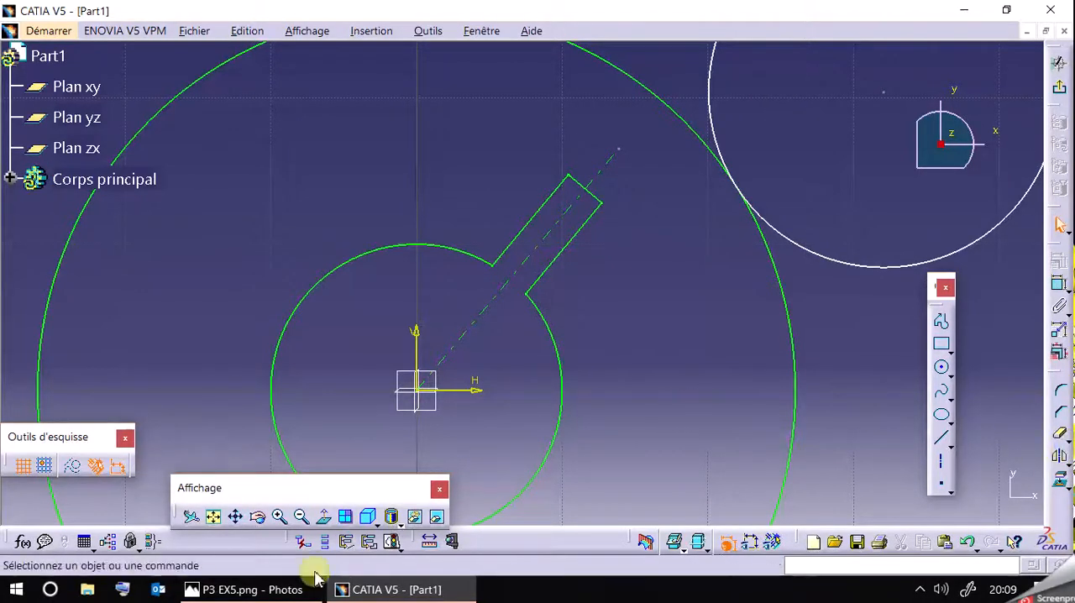
{"action": "left_click", "coordinate": [248, 589]}
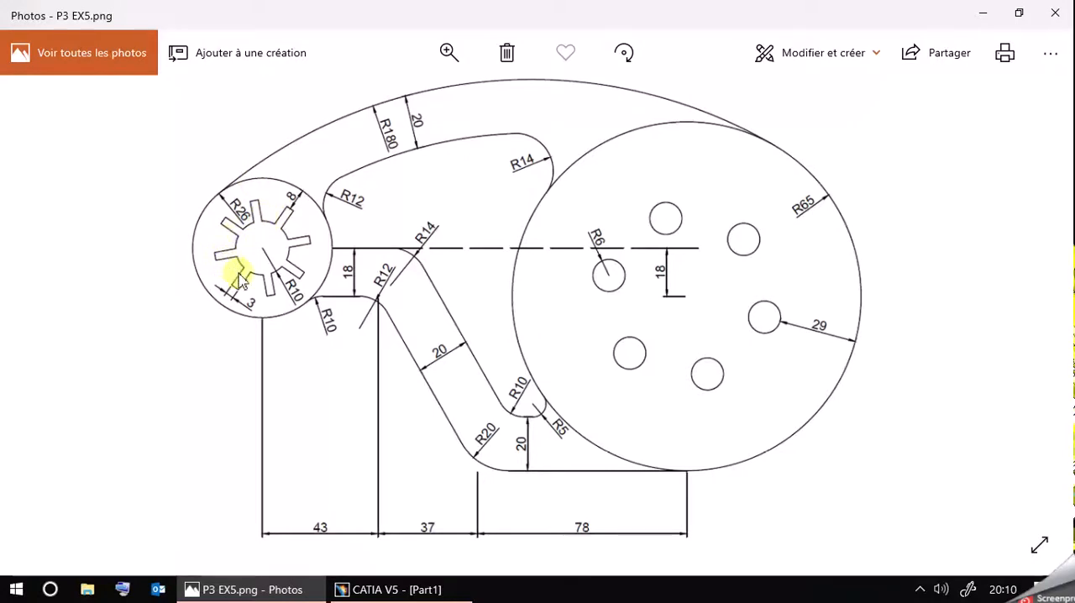
{"action": "left_click", "coordinate": [282, 589]}
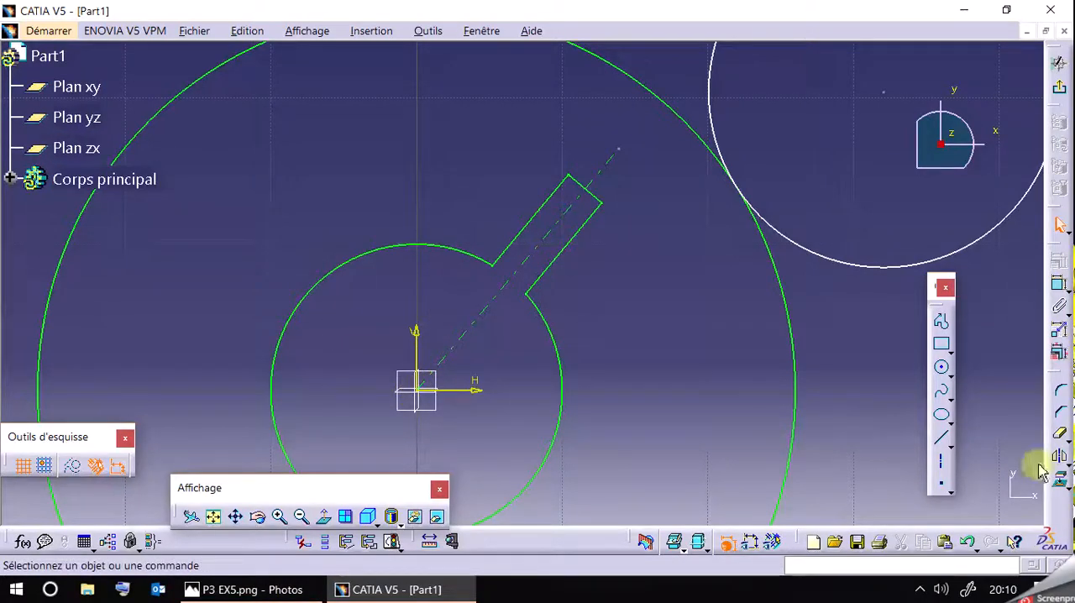
{"action": "left_click", "coordinate": [1068, 464]}
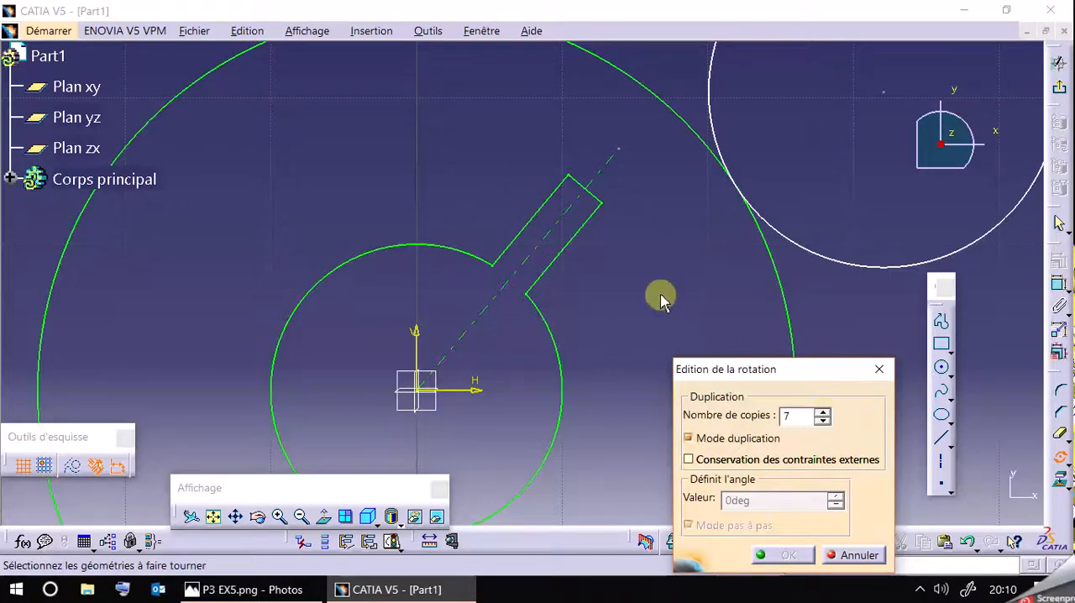
{"action": "left_click", "coordinate": [579, 229]}
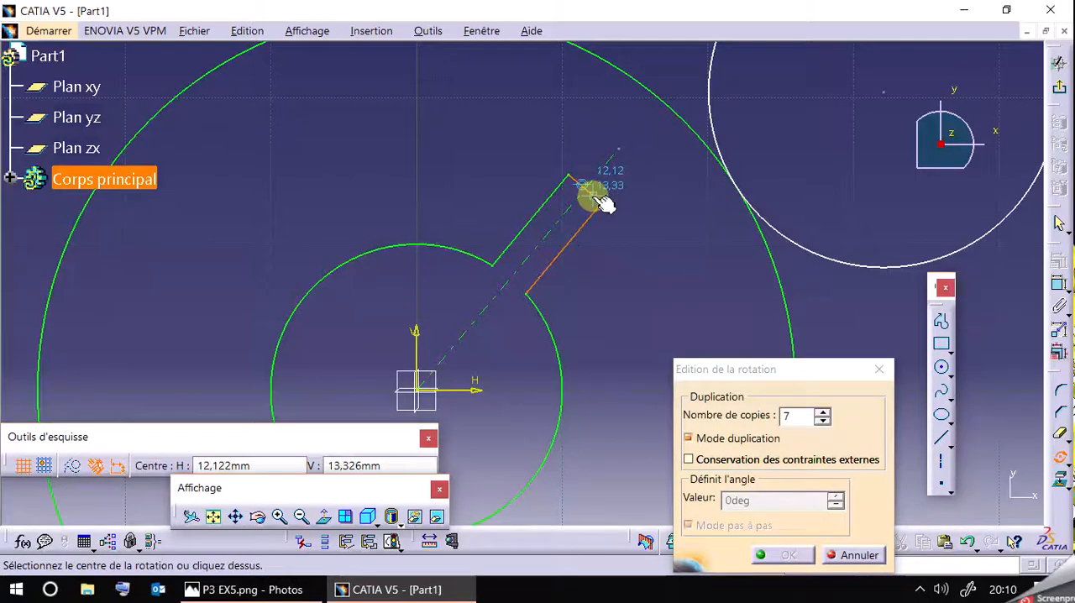
{"action": "left_click", "coordinate": [598, 200]}
{"action": "left_click", "coordinate": [562, 204]}
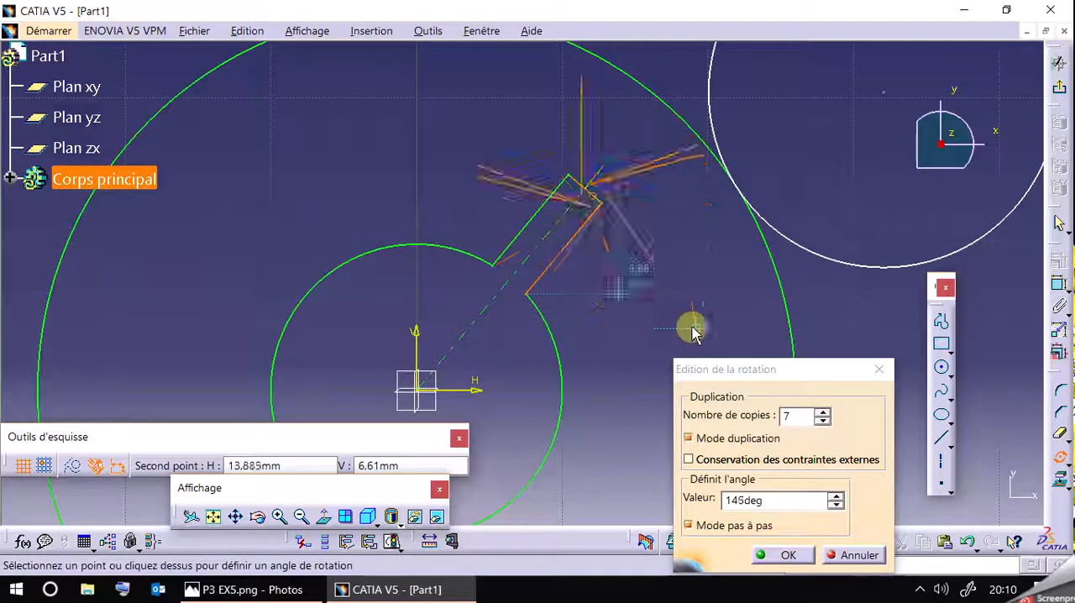
{"action": "left_click", "coordinate": [850, 555]}
Rotate the slot's three lines about the origin in duplication mode with 7 copies at 315 degrees.
{"action": "left_click_drag", "start_coordinate": [489, 145], "coordinate": [624, 336]}
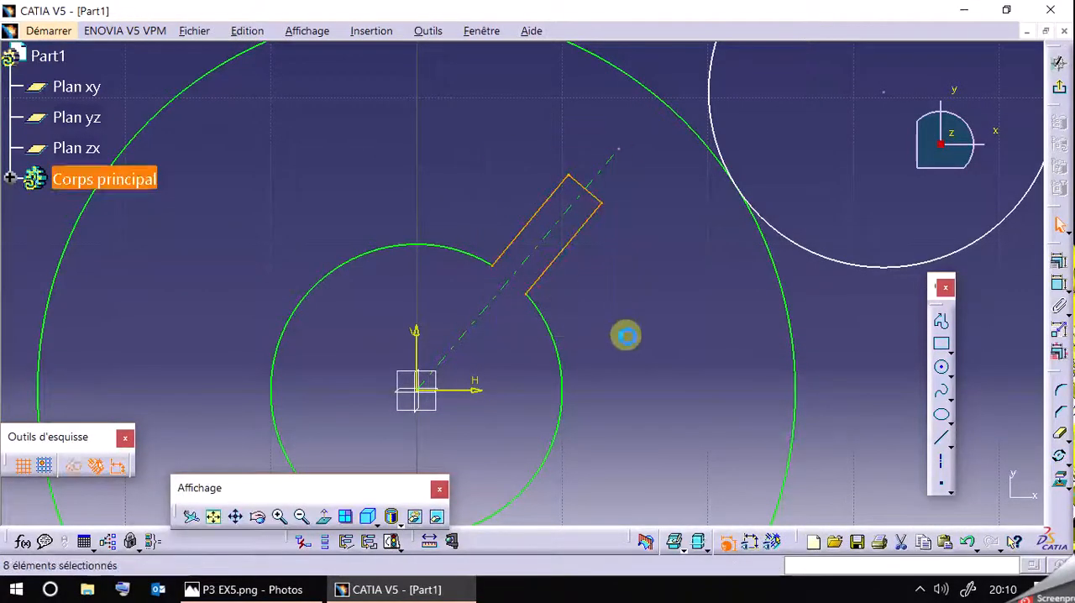
{"action": "left_click", "coordinate": [1059, 456]}
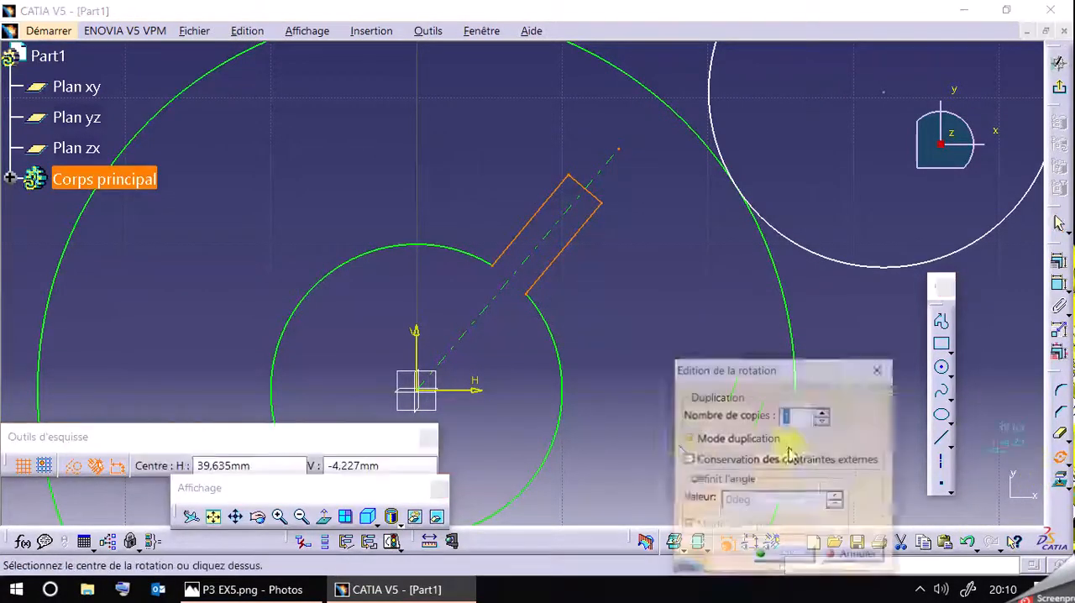
{"action": "left_click", "coordinate": [417, 389]}
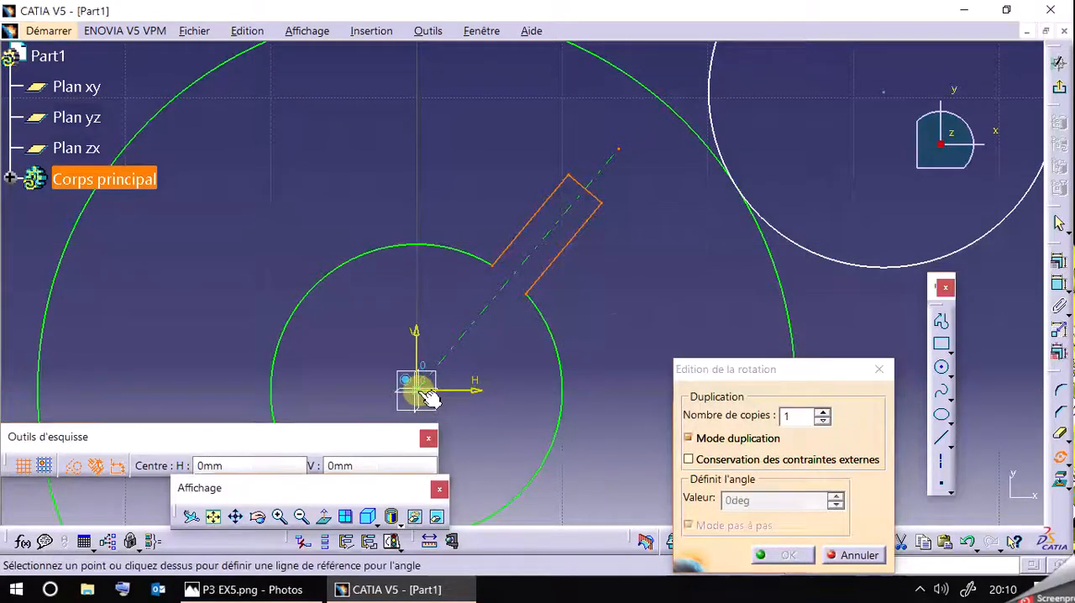
{"action": "left_click", "coordinate": [642, 130]}
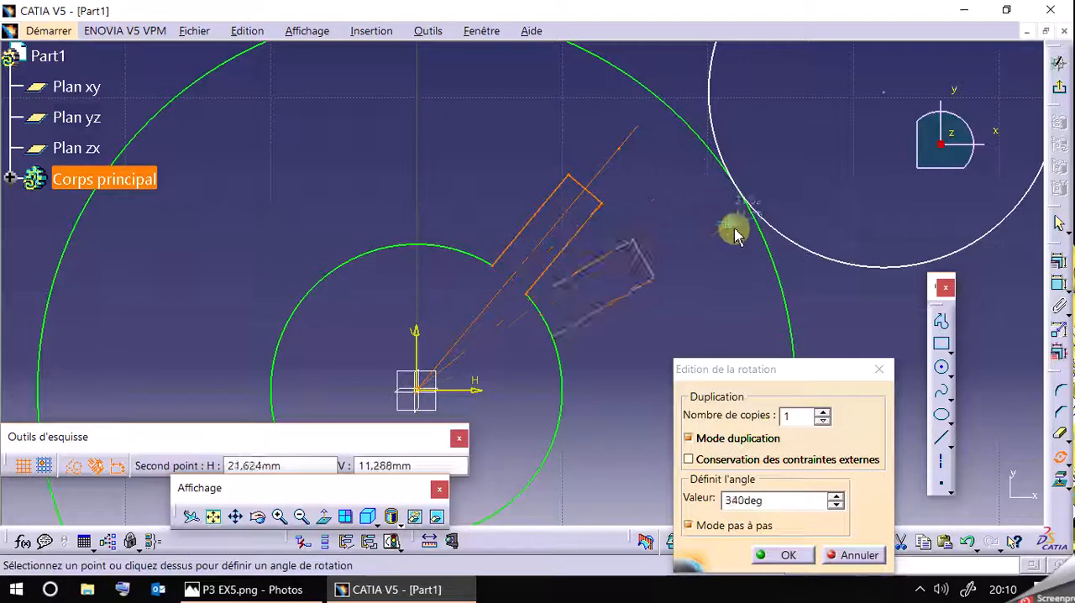
{"action": "left_click", "coordinate": [824, 413]}
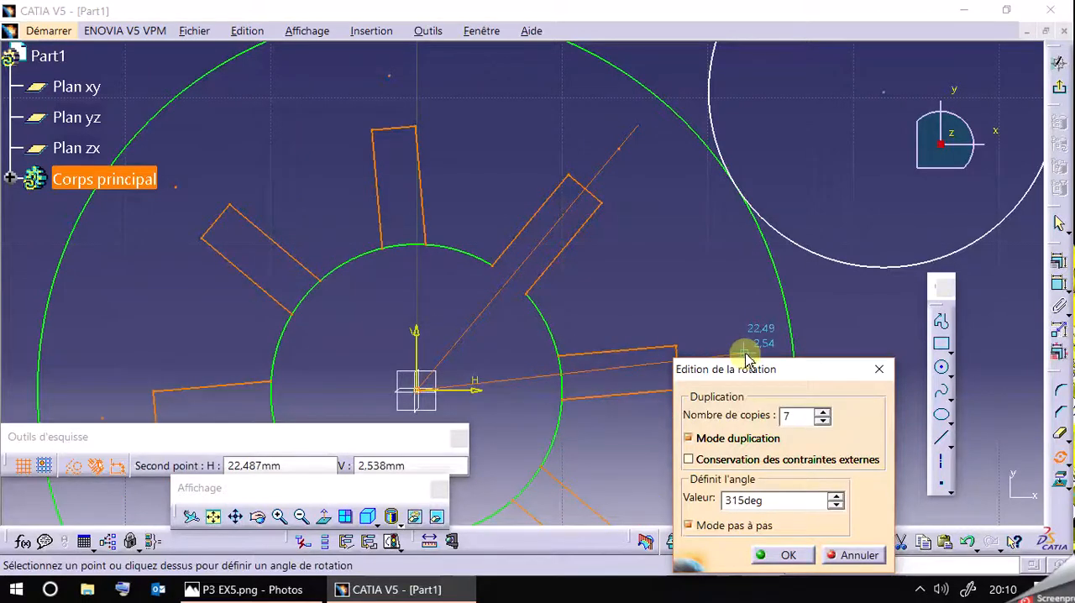
{"action": "left_click_drag", "start_coordinate": [747, 370], "coordinate": [823, 404]}
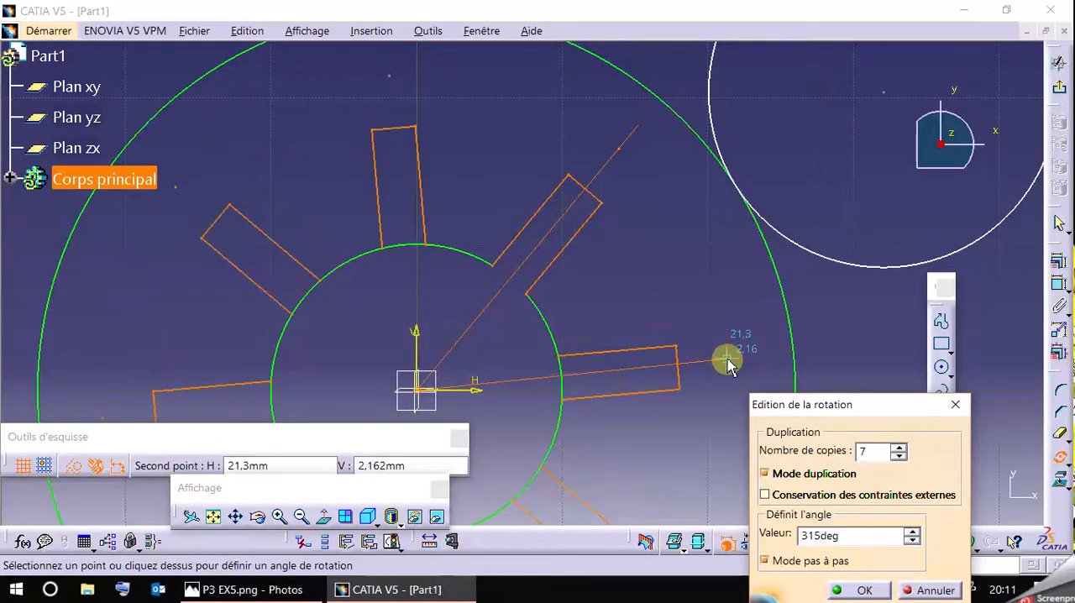
{"action": "left_click", "coordinate": [727, 361]}
Trim away the R10 circle's arcs across the openings of the seven copied slots.
{"action": "mouse_move", "coordinate": [692, 277]}
{"action": "middle_mouse_down"}
{"action": "mouse_move", "coordinate": [701, 179]}
{"action": "mouse_move", "coordinate": [720, 257]}
{"action": "mouse_move", "coordinate": [693, 315]}
{"action": "middle_mouse_up"}
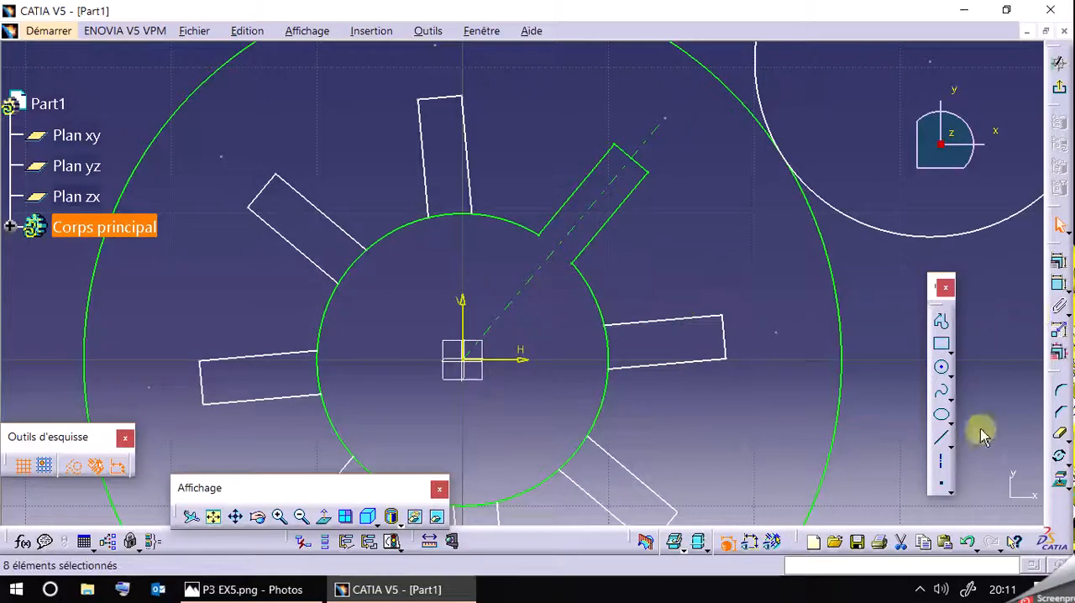
{"action": "left_click", "coordinate": [1060, 444]}
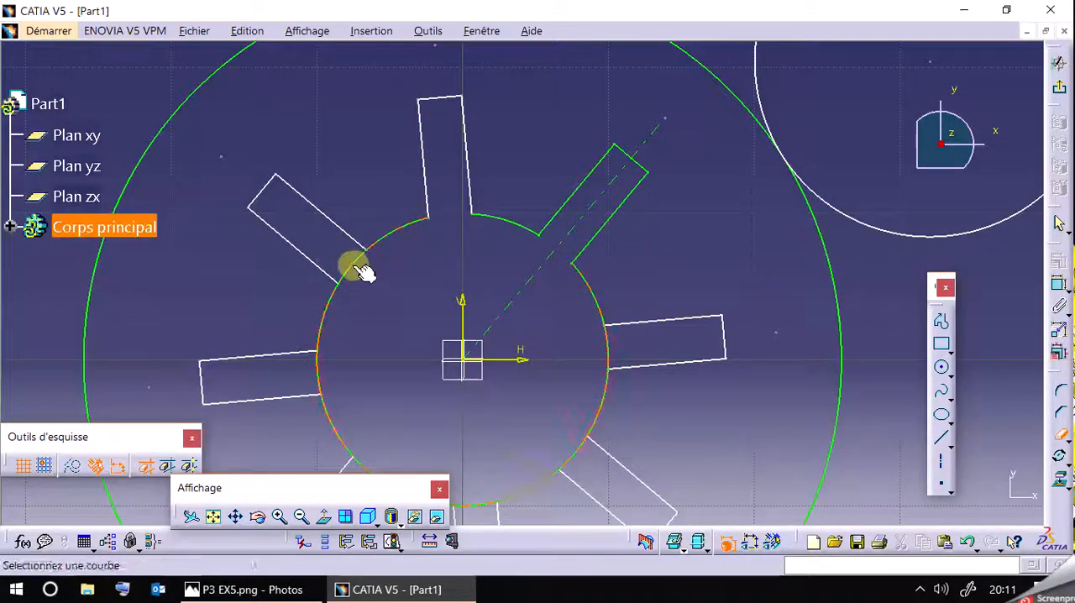
{"action": "left_click", "coordinate": [317, 375]}
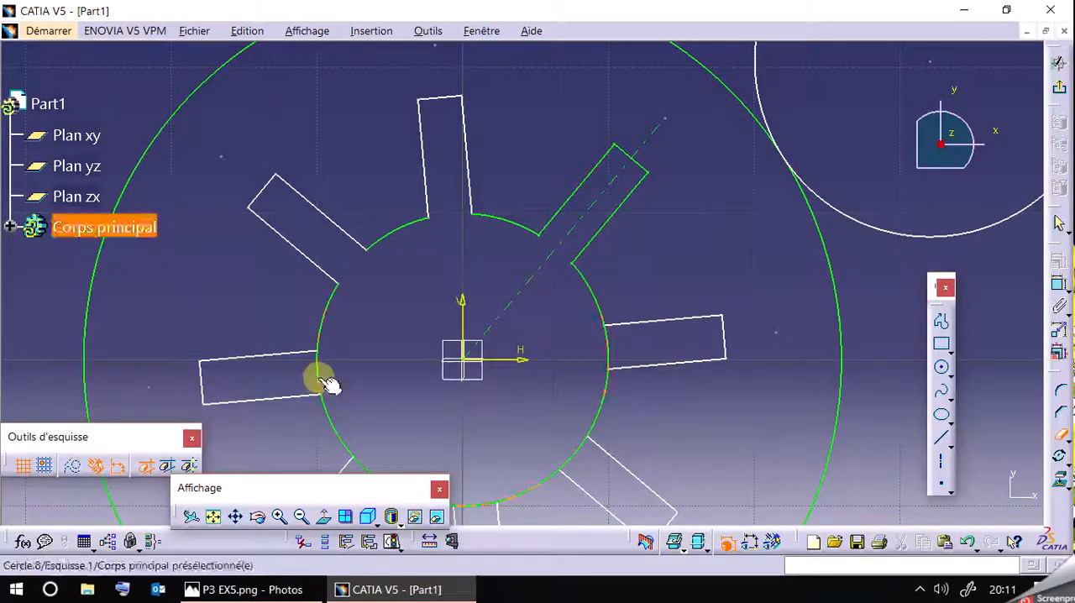
{"action": "mouse_move", "coordinate": [384, 353]}
{"action": "middle_mouse_down"}
{"action": "mouse_move", "coordinate": [416, 334]}
{"action": "mouse_move", "coordinate": [416, 269]}
{"action": "middle_mouse_up"}
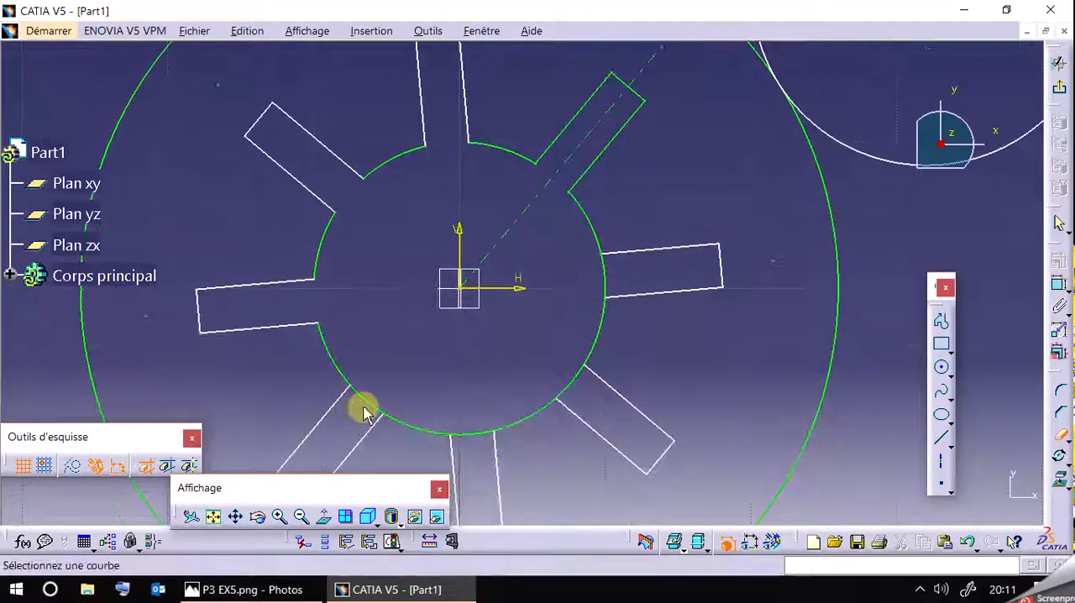
{"action": "left_click", "coordinate": [605, 283]}
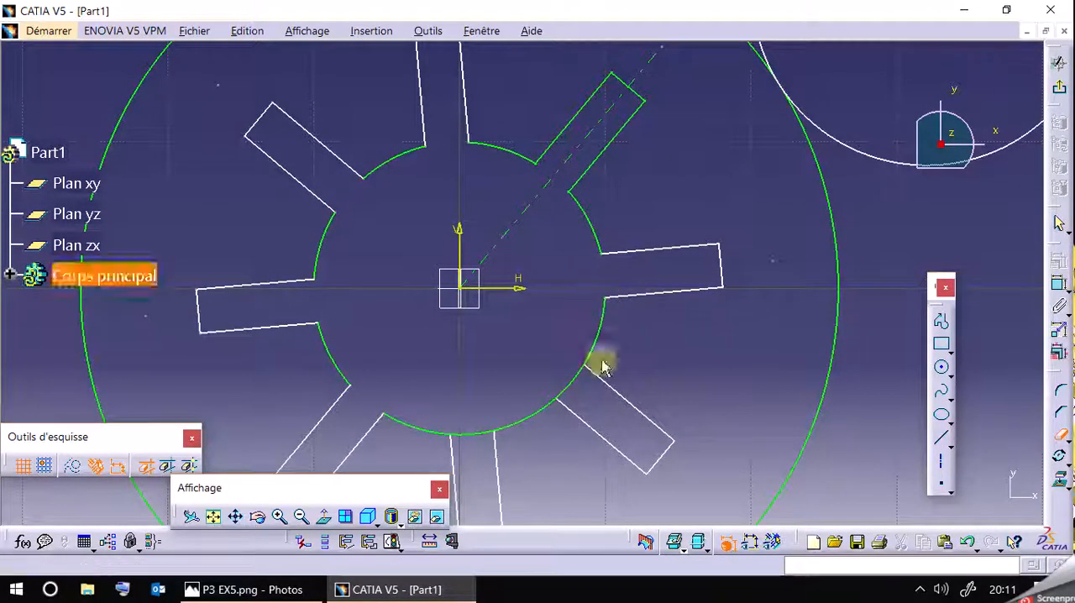
{"action": "left_click", "coordinate": [475, 436]}
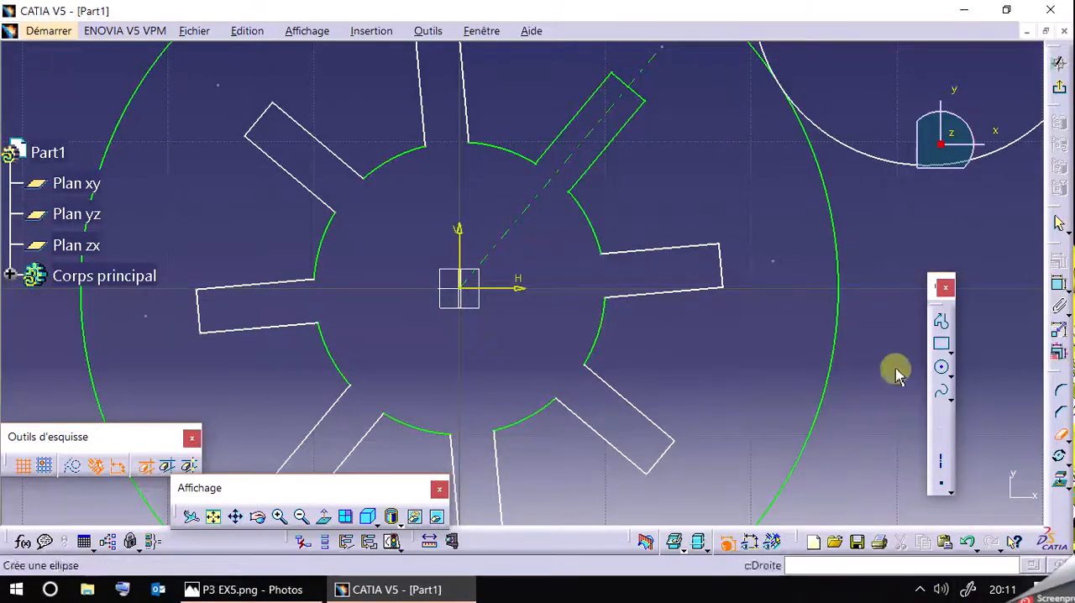
{"action": "left_click", "coordinate": [1061, 436]}
Apply automatic constraints to the whole slotted R10 profile inside the R26 circle.
{"action": "left_click", "coordinate": [755, 545]}
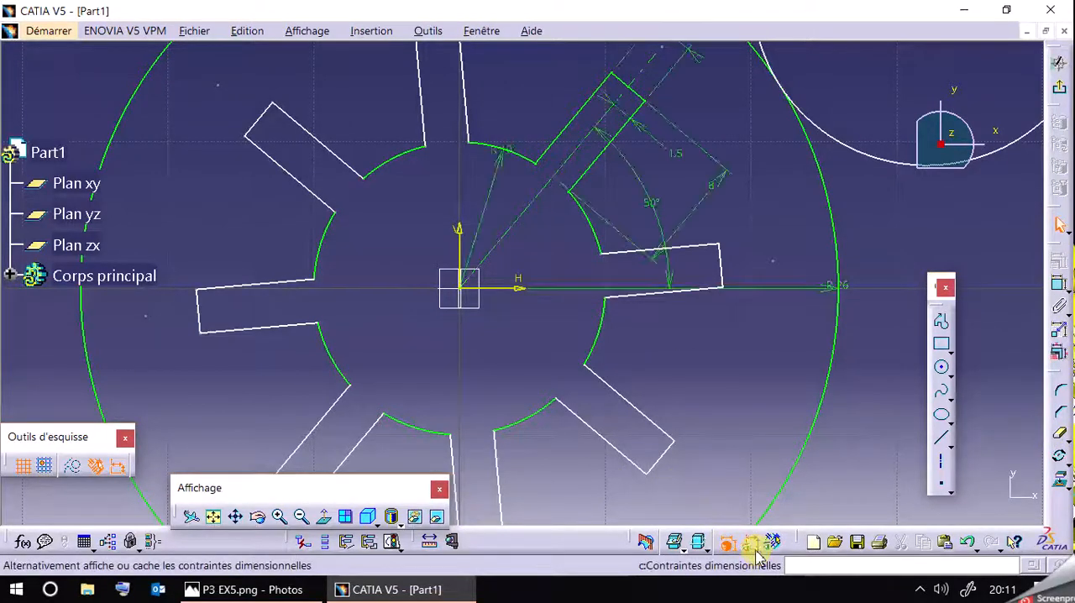
{"action": "left_click", "coordinate": [750, 544]}
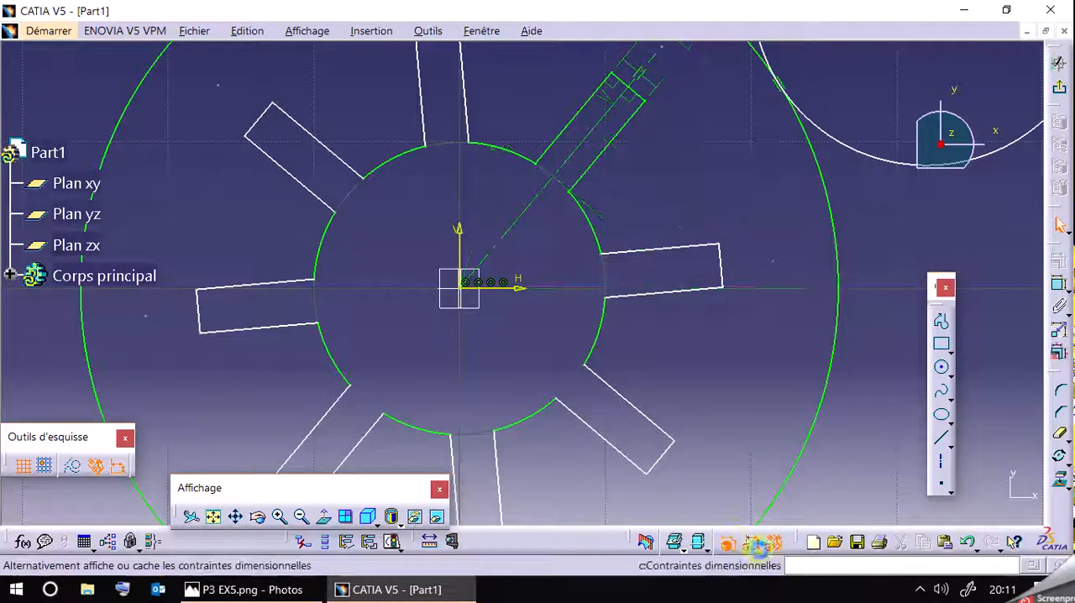
{"action": "left_click", "coordinate": [301, 516]}
{"action": "left_click", "coordinate": [331, 180]}
{"action": "mouse_move", "coordinate": [239, 78]}
{"action": "left_mouse_down"}
{"action": "mouse_move", "coordinate": [546, 350]}
{"action": "mouse_move", "coordinate": [671, 445]}
{"action": "mouse_move", "coordinate": [678, 474]}
{"action": "left_mouse_up"}
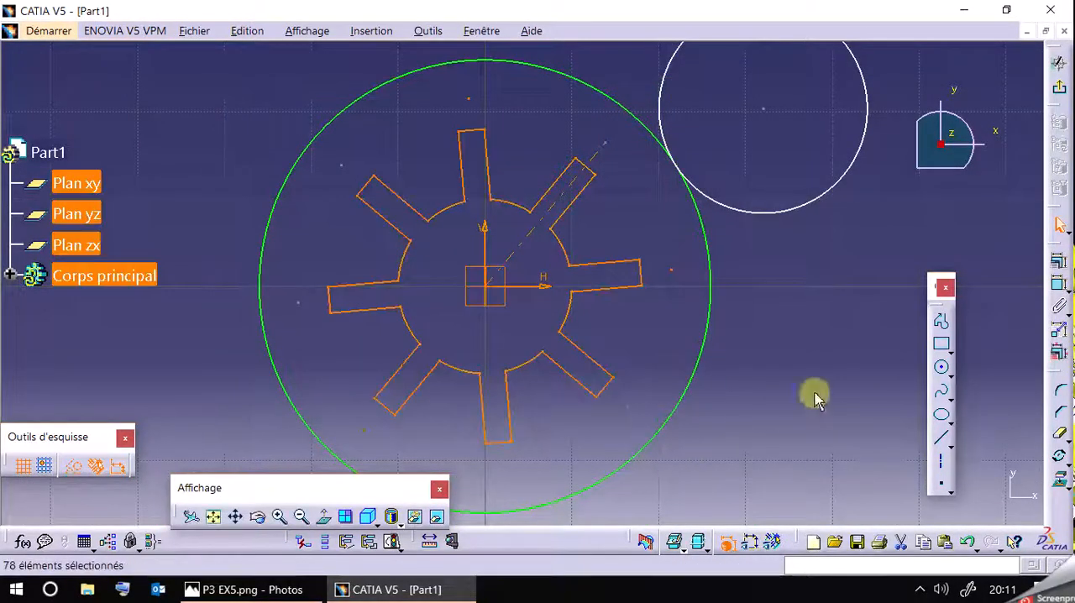
{"action": "left_click", "coordinate": [1061, 334]}
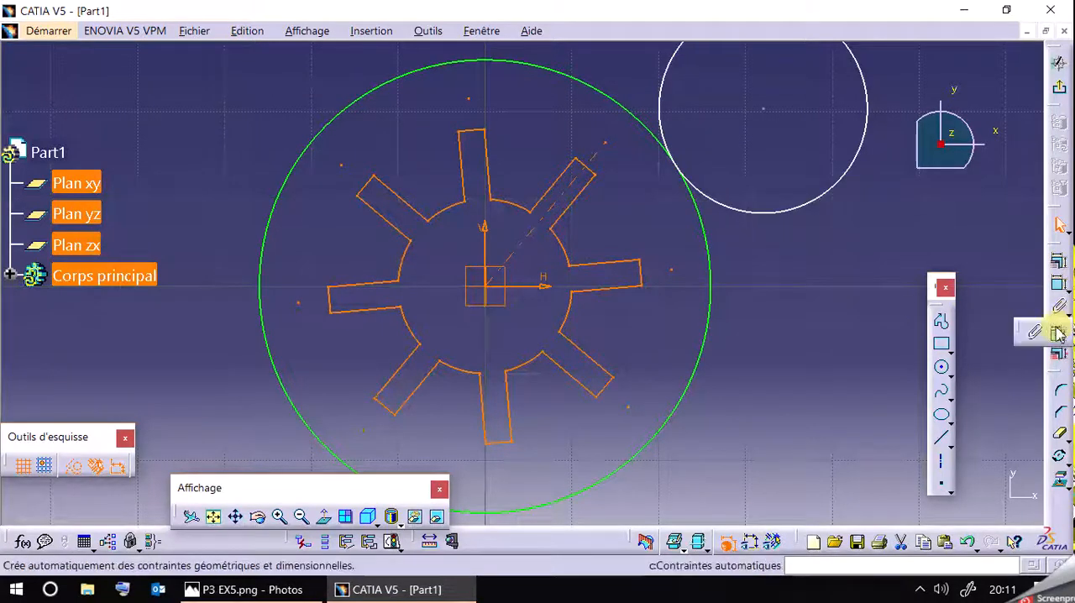
{"action": "left_click", "coordinate": [1057, 334]}
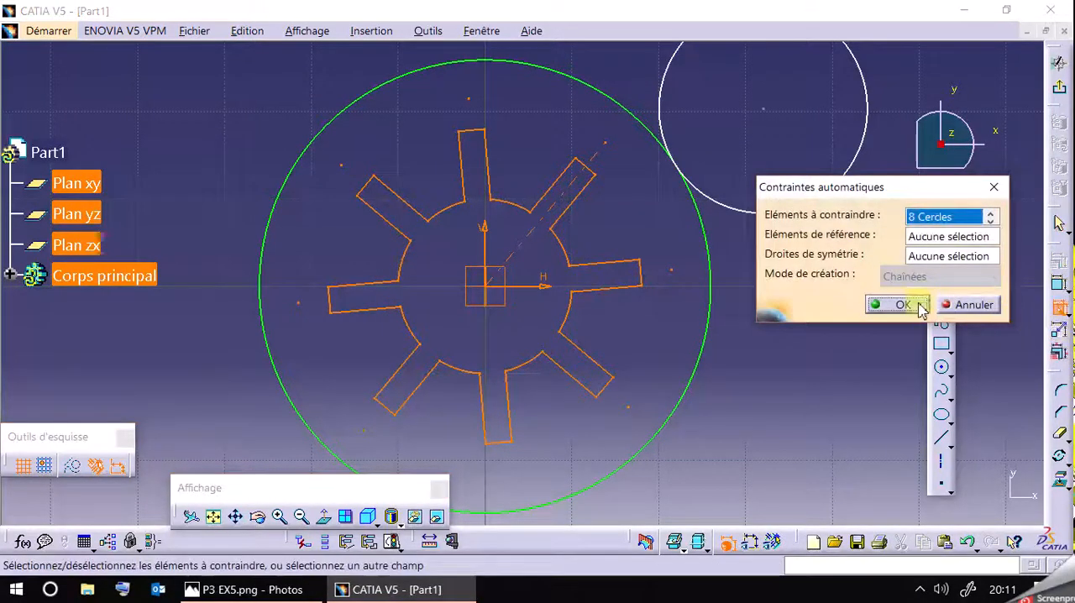
{"action": "left_click", "coordinate": [920, 306]}
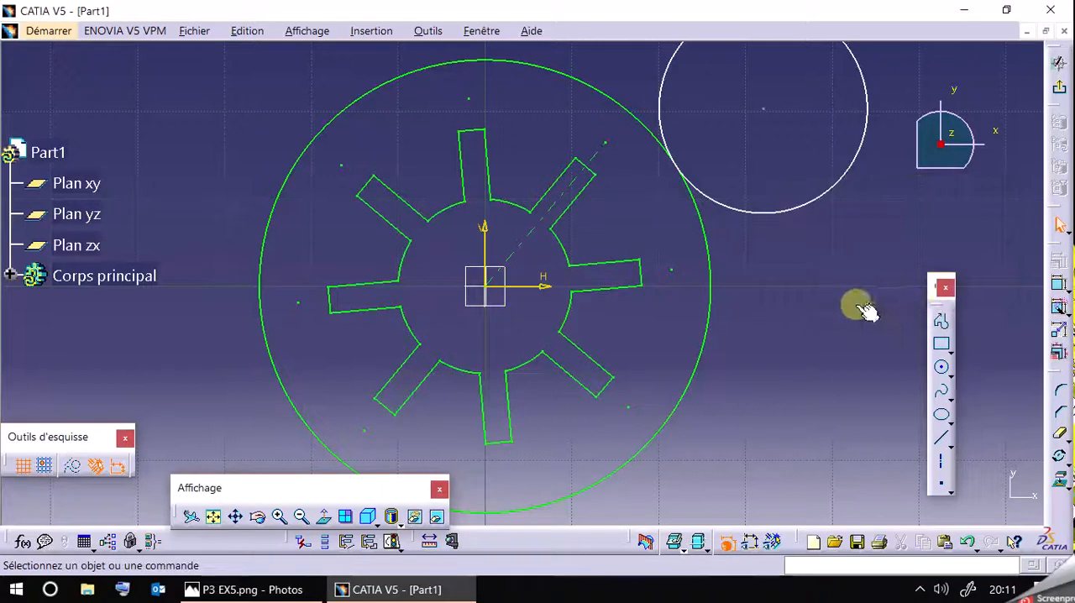
Show the dimensional constraints for a check, hide them again, and bring up the P3 EX5 reference drawing in Photos.
{"action": "left_click", "coordinate": [754, 544]}
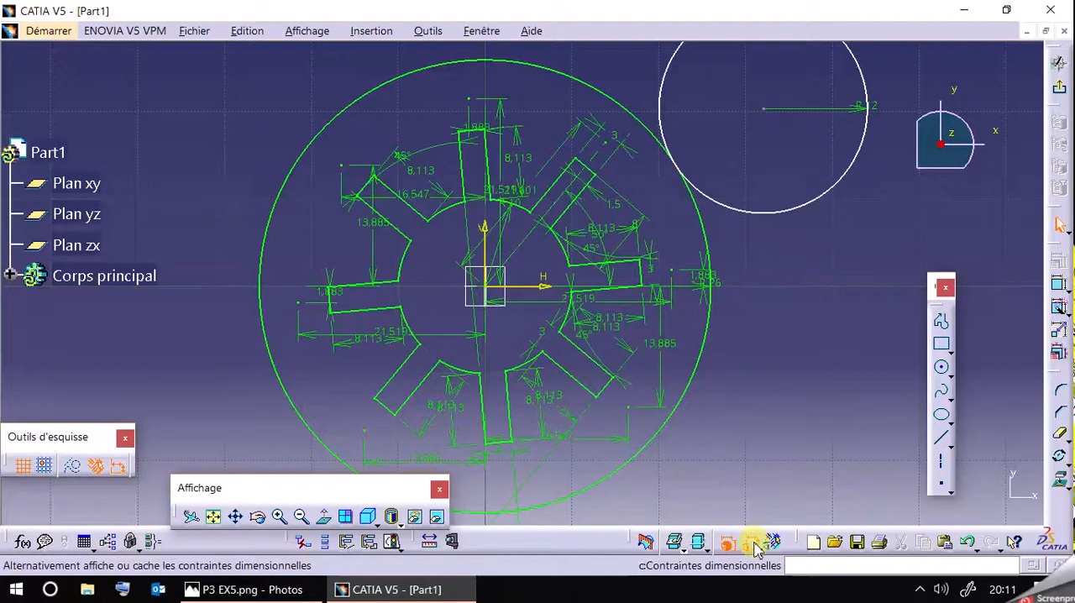
{"action": "left_click", "coordinate": [755, 548]}
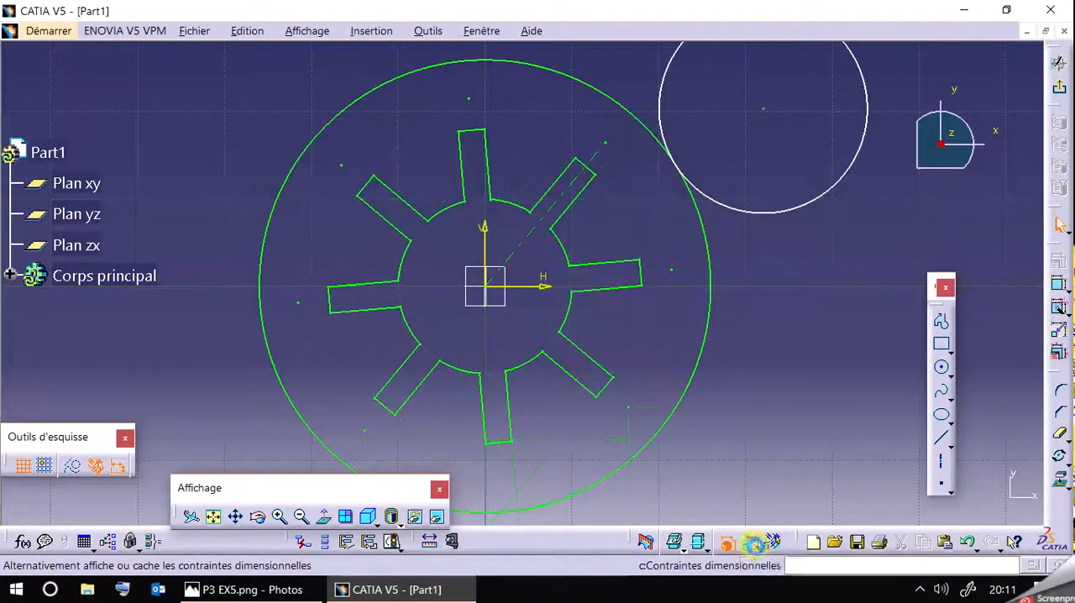
{"action": "mouse_move", "coordinate": [819, 389]}
{"action": "middle_mouse_down"}
{"action": "mouse_move", "coordinate": [798, 355]}
{"action": "mouse_move", "coordinate": [788, 372]}
{"action": "middle_mouse_up"}
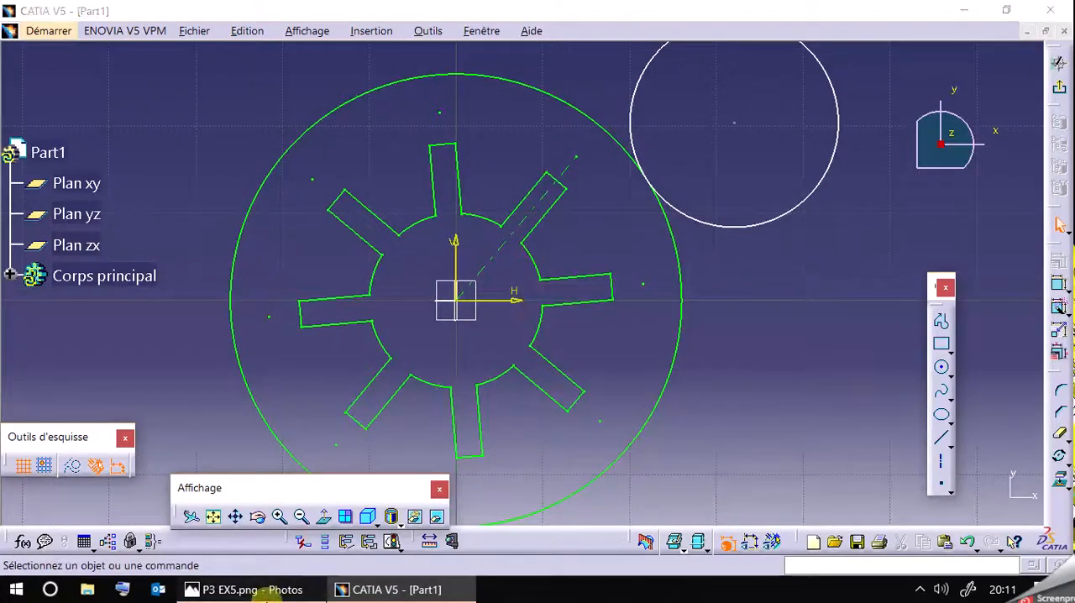
{"action": "left_click", "coordinate": [248, 589]}
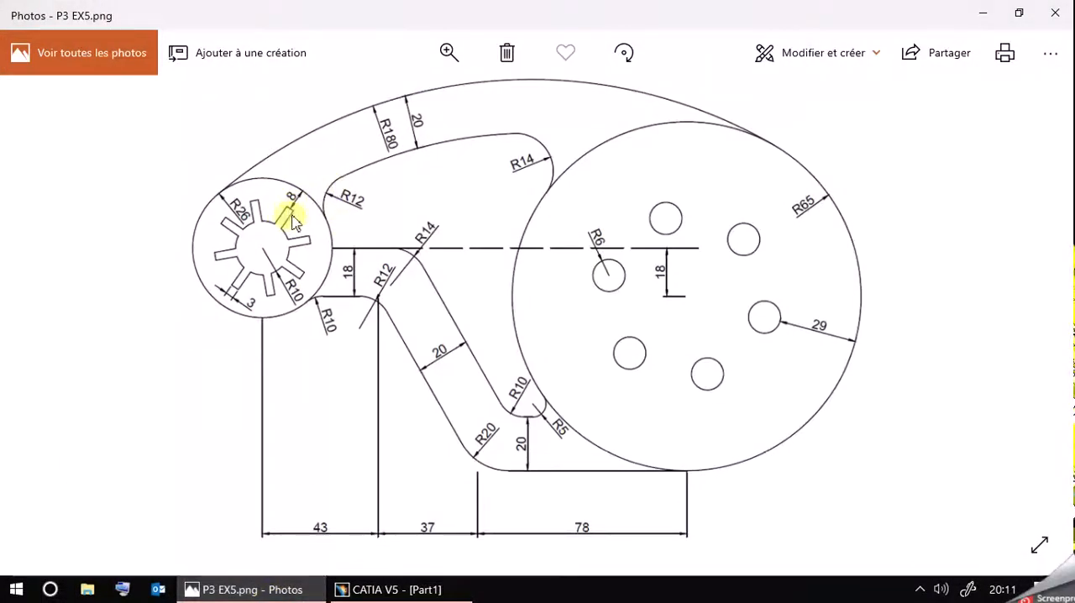
Switch back to CATIA V5 and apply a tangency constraint between the large R180 circle and the R26 circle.
{"action": "left_click", "coordinate": [306, 591]}
{"action": "left_click", "coordinate": [304, 592]}
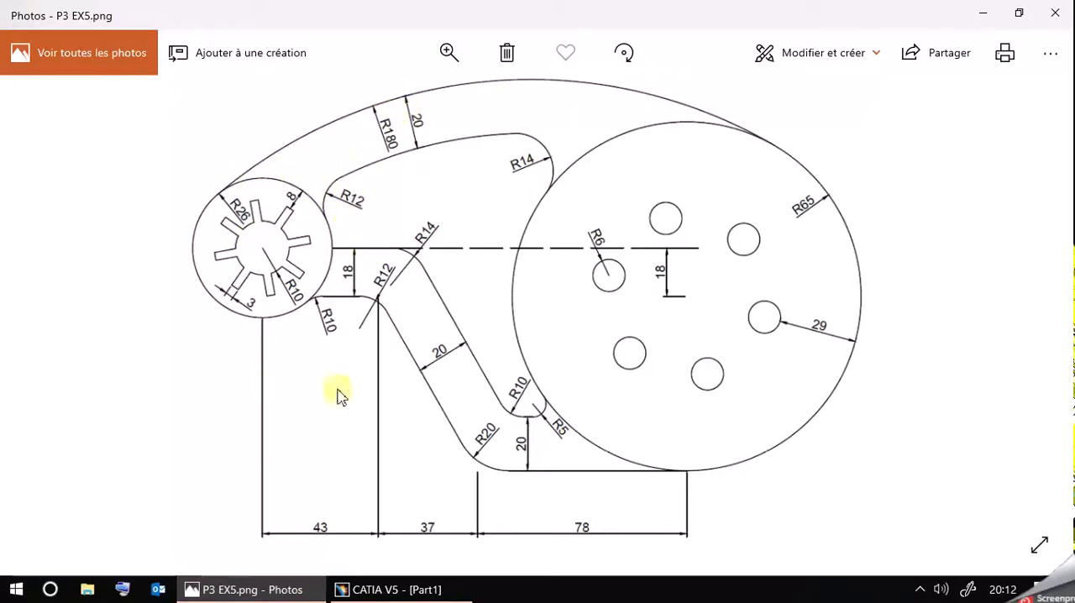
{"action": "left_click", "coordinate": [248, 589]}
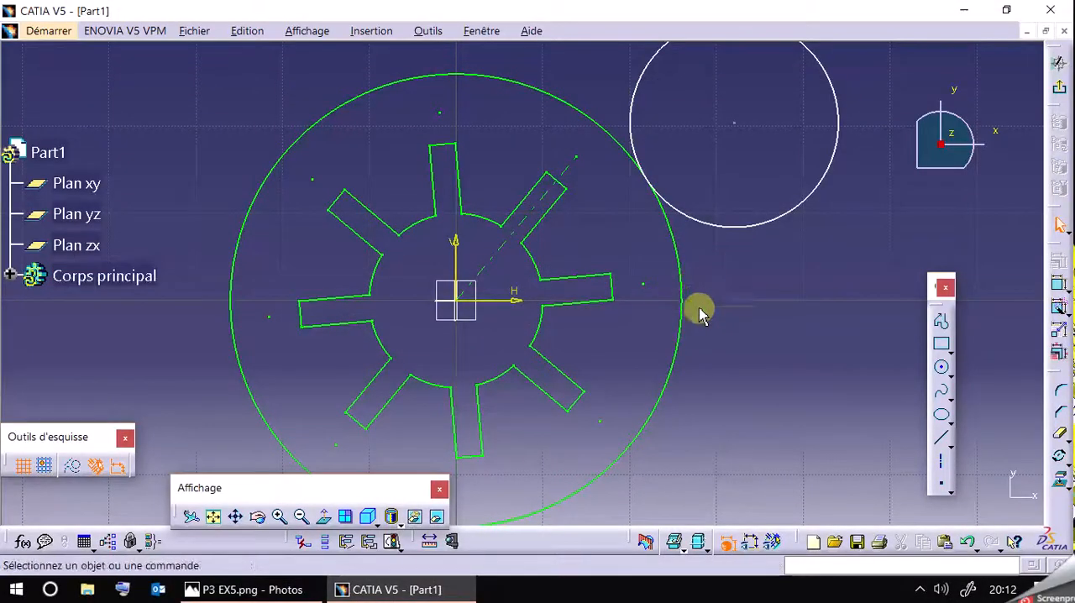
{"action": "mouse_move", "coordinate": [734, 283]}
{"action": "middle_mouse_down"}
{"action": "mouse_move", "coordinate": [778, 353]}
{"action": "mouse_move", "coordinate": [799, 491]}
{"action": "mouse_move", "coordinate": [707, 504]}
{"action": "middle_mouse_up"}
{"action": "mouse_move", "coordinate": [393, 193]}
{"action": "middle_mouse_down"}
{"action": "mouse_move", "coordinate": [616, 333]}
{"action": "mouse_move", "coordinate": [610, 325]}
{"action": "middle_mouse_up"}
{"action": "left_click", "coordinate": [248, 92]}
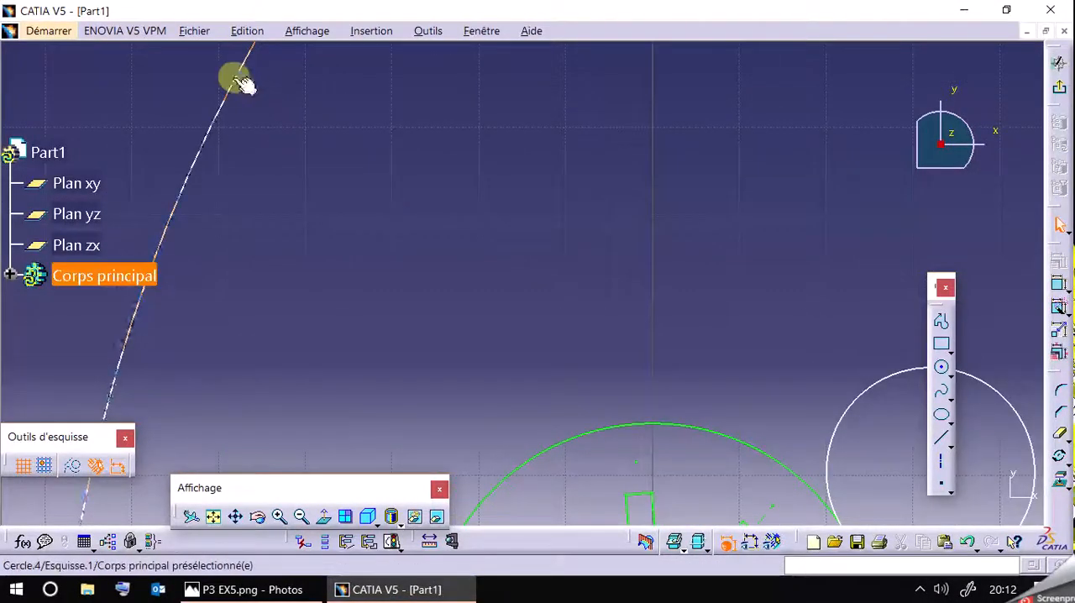
{"action": "middle_click_drag", "start_coordinate": [657, 244], "coordinate": [631, 103]}
{"action": "left_click", "coordinate": [656, 291]}
{"action": "left_click", "coordinate": [1057, 273]}
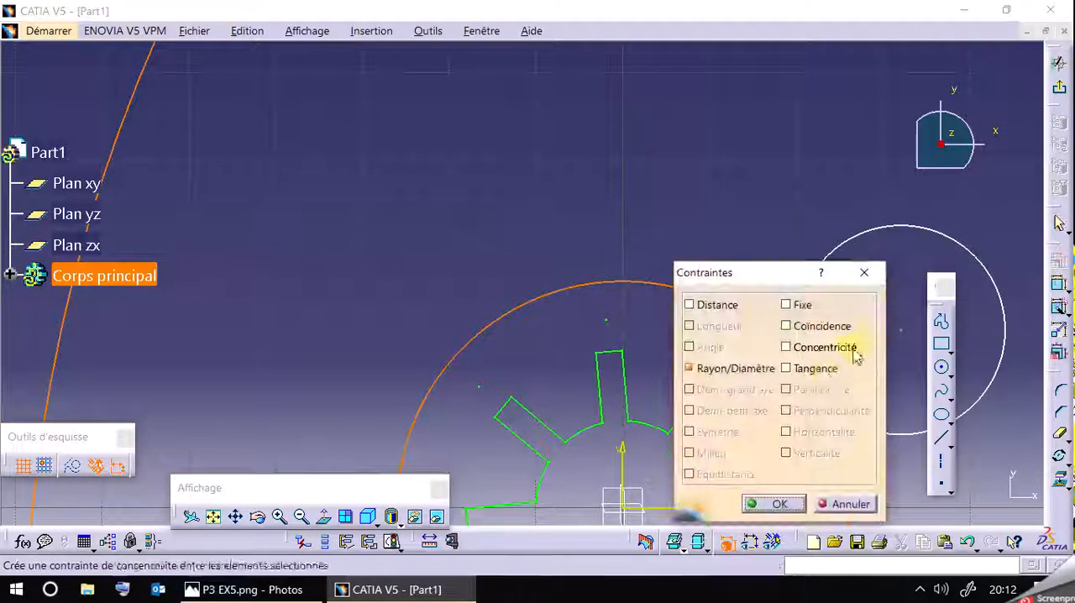
{"action": "left_click", "coordinate": [808, 368]}
{"action": "left_click", "coordinate": [781, 504]}
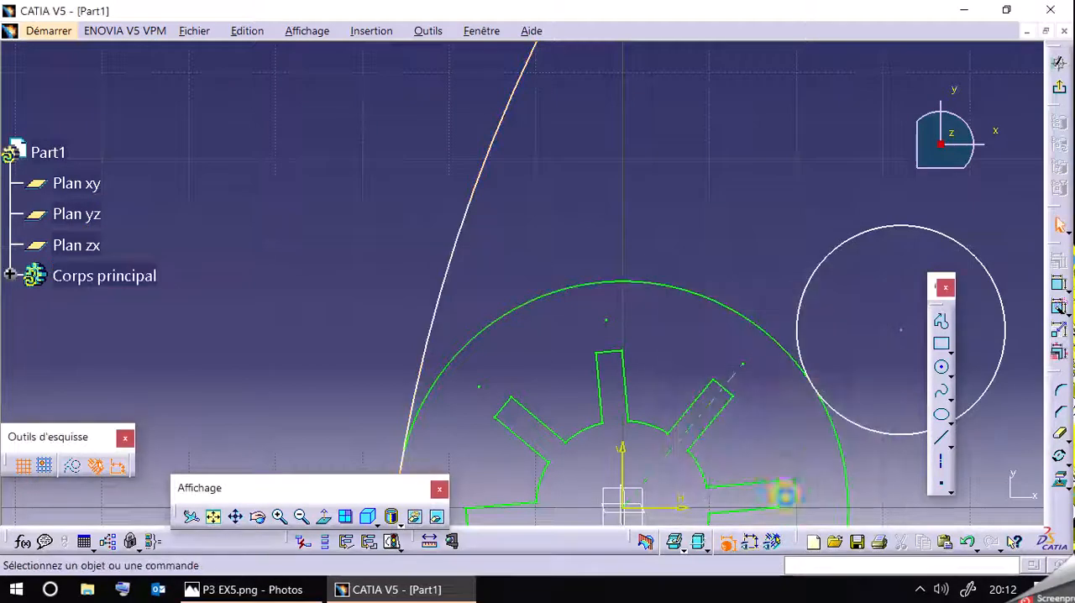
Draw a circle of about 188 mm radius overlapping the R180 circle, centred inside it.
{"action": "left_click", "coordinate": [308, 519]}
{"action": "left_click", "coordinate": [308, 519]}
{"action": "left_click", "coordinate": [308, 519]}
{"action": "left_click", "coordinate": [308, 519]}
{"action": "left_click", "coordinate": [309, 519]}
{"action": "left_click", "coordinate": [308, 519]}
{"action": "left_click", "coordinate": [308, 519]}
{"action": "left_click", "coordinate": [308, 519]}
{"action": "mouse_move", "coordinate": [792, 84]}
{"action": "left_mouse_down"}
{"action": "mouse_move", "coordinate": [764, 180]}
{"action": "mouse_move", "coordinate": [703, 211]}
{"action": "mouse_move", "coordinate": [729, 202]}
{"action": "mouse_move", "coordinate": [759, 173]}
{"action": "mouse_move", "coordinate": [750, 169]}
{"action": "left_mouse_up"}
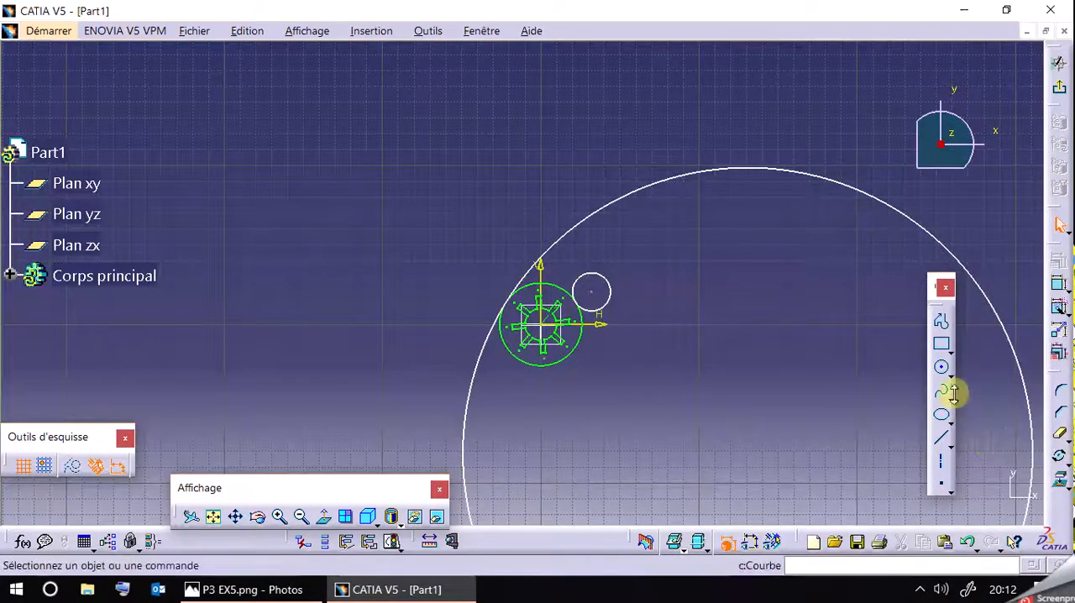
{"action": "left_click", "coordinate": [942, 369]}
{"action": "left_click", "coordinate": [807, 467]}
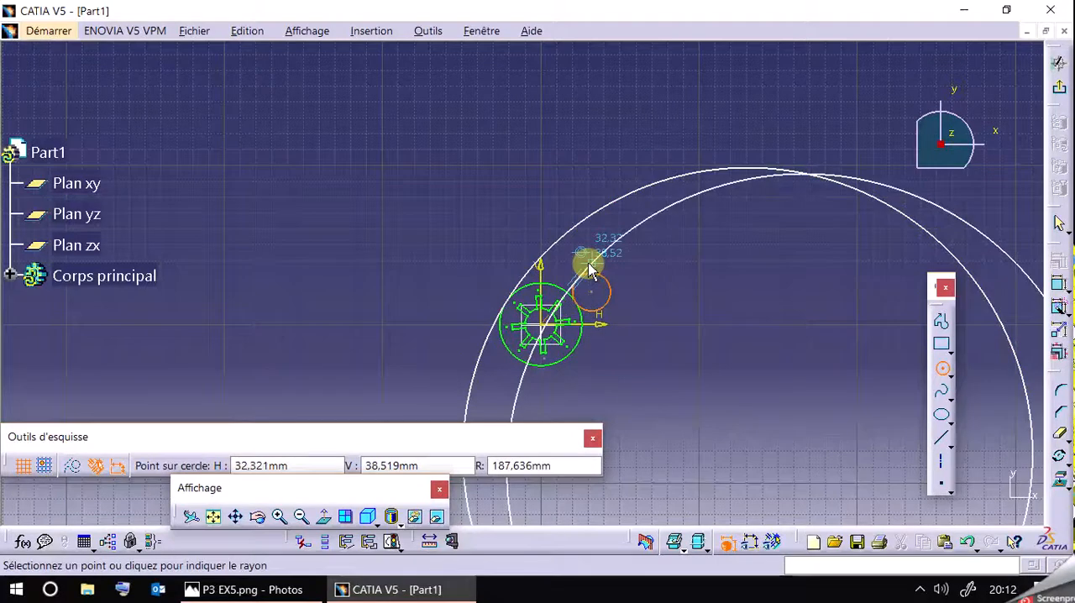
{"action": "left_click", "coordinate": [592, 269]}
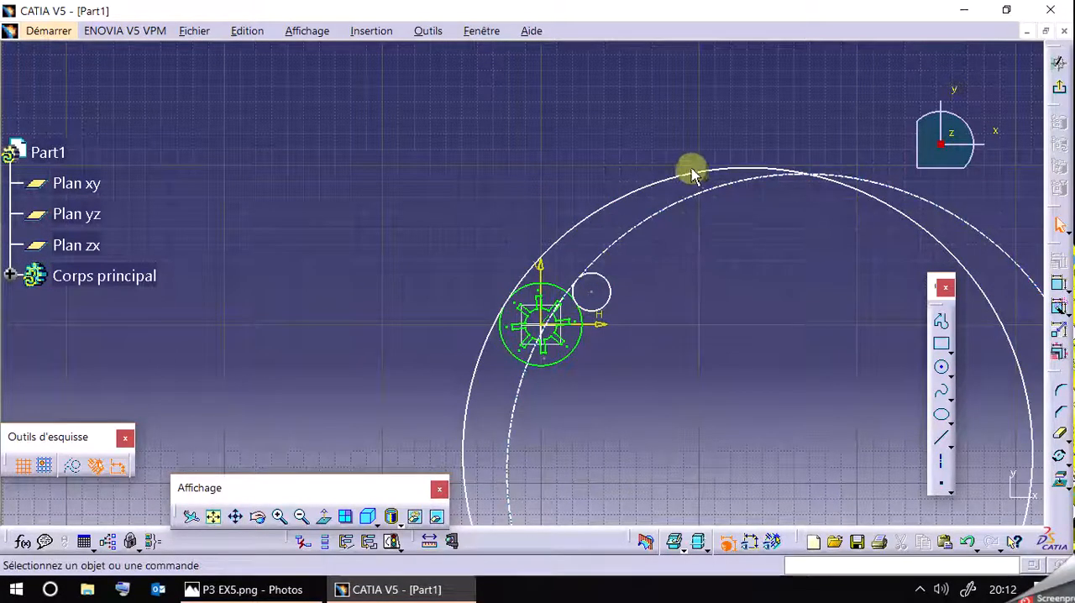
Apply a concentricity constraint between the R180 circle and the newly drawn large circle.
{"action": "left_click", "coordinate": [693, 176]}
{"action": "left_click", "coordinate": [743, 183], "text": "ctrl"}
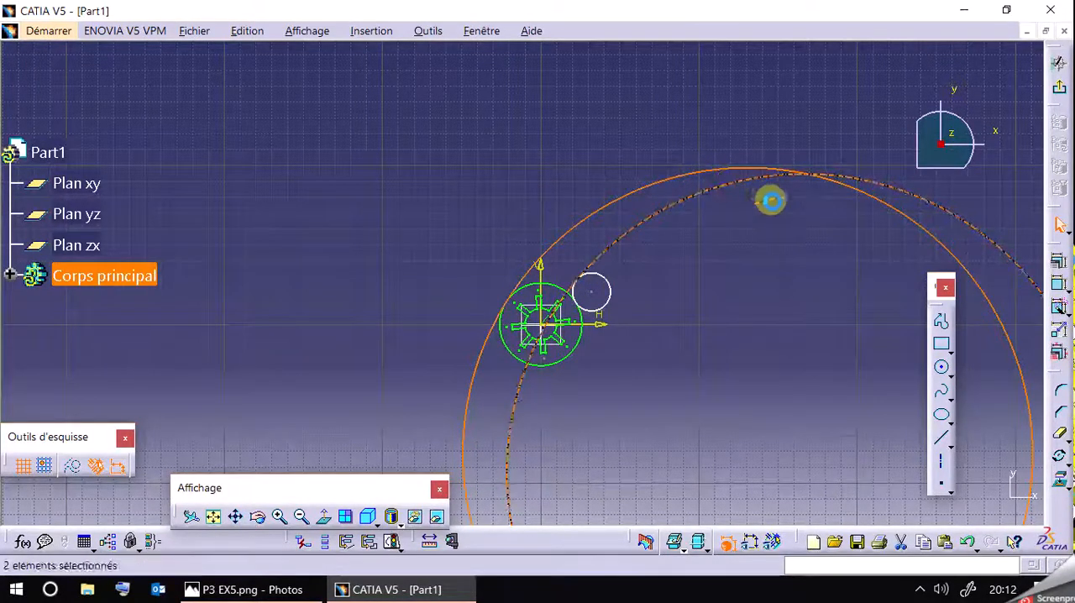
{"action": "left_click", "coordinate": [1058, 260]}
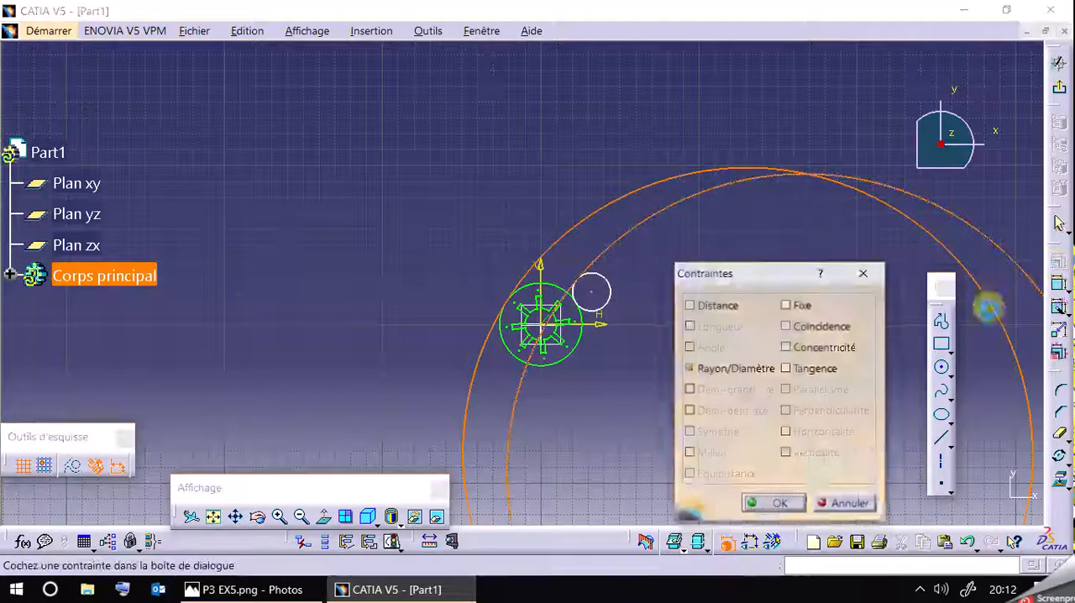
{"action": "left_click", "coordinate": [832, 348]}
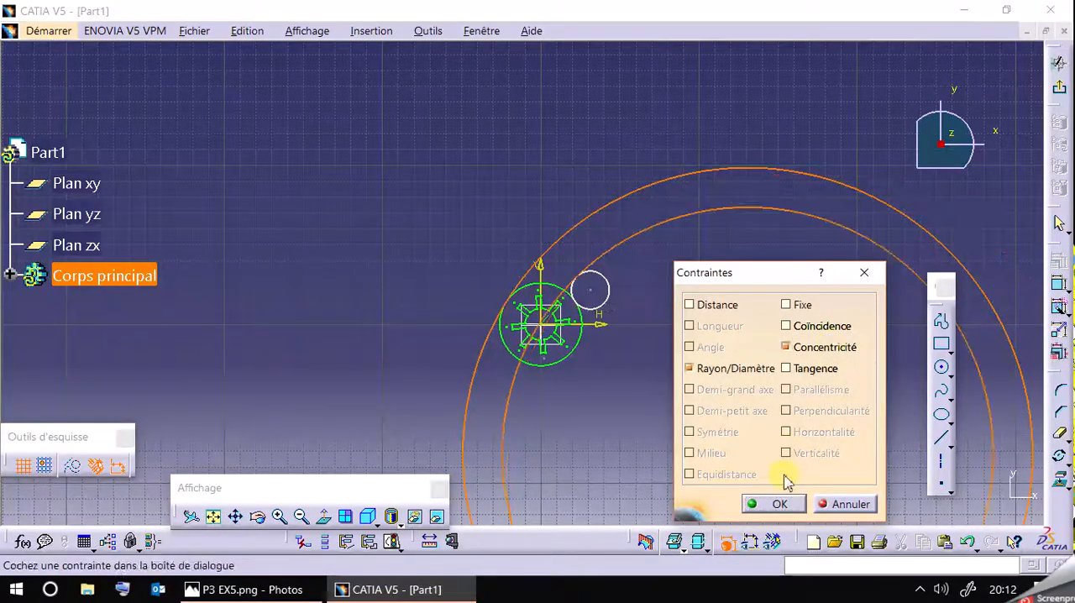
{"action": "left_click", "coordinate": [777, 504]}
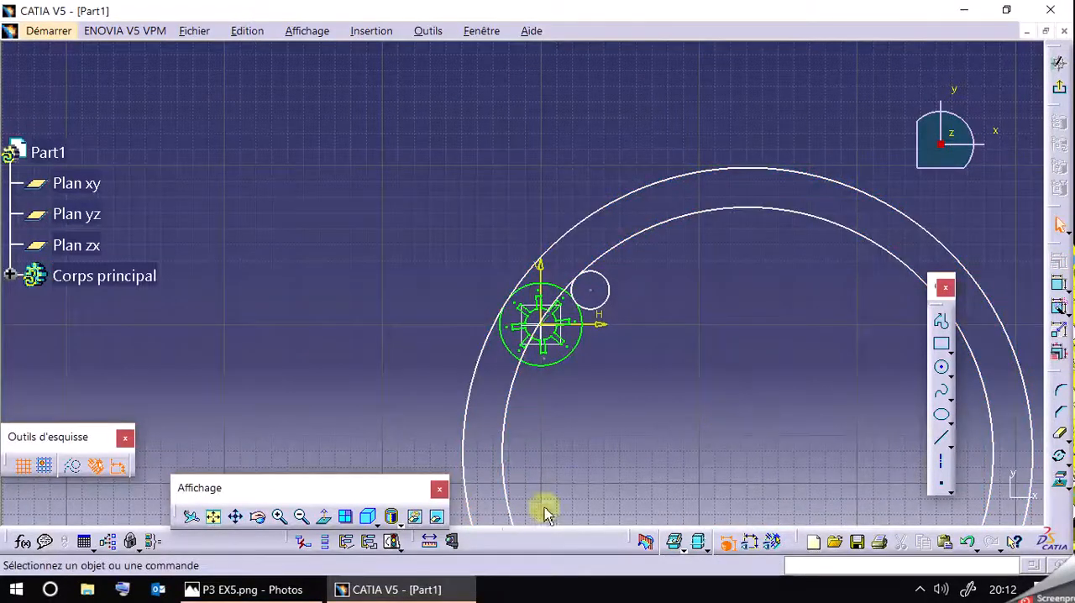
Check the reference drawing in Photos and constrain the inner concentric circle in CATIA V5 with a radius dimension of 150 mm.
{"action": "left_click", "coordinate": [222, 588]}
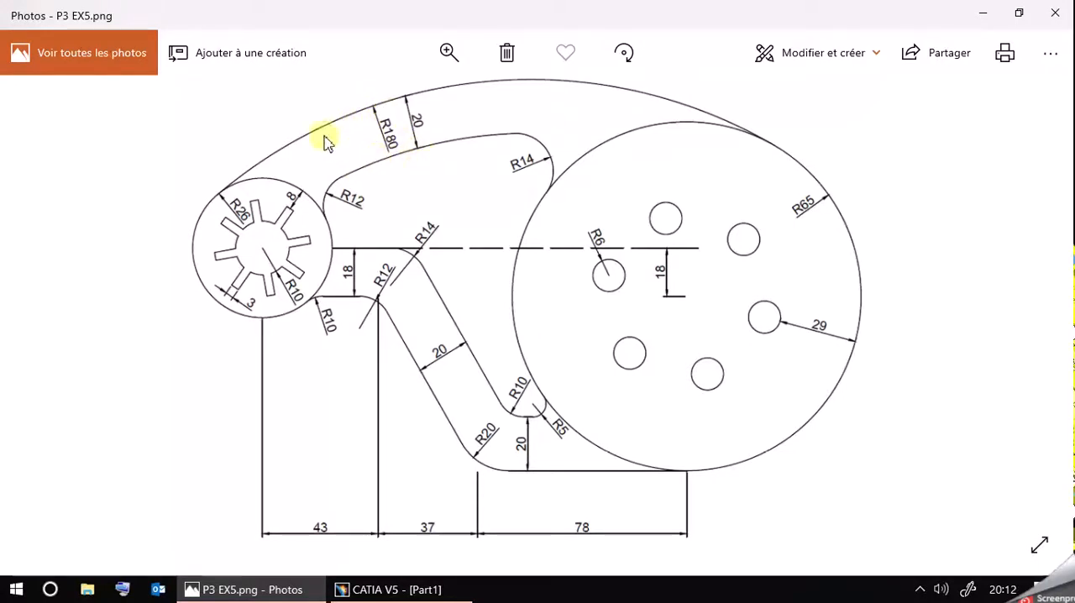
{"action": "left_click", "coordinate": [345, 588]}
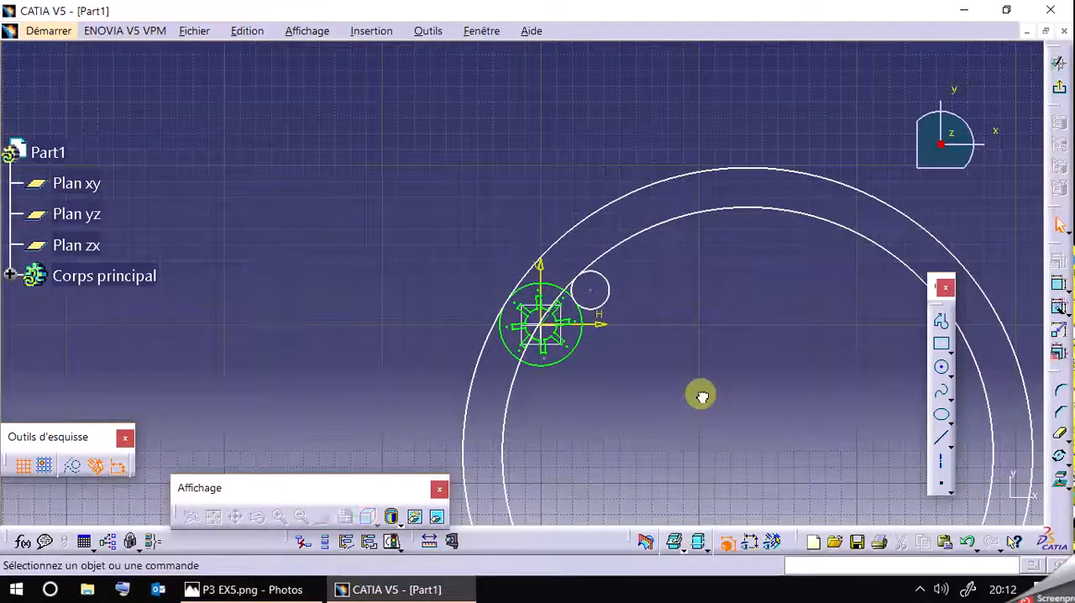
{"action": "left_click", "coordinate": [1058, 284]}
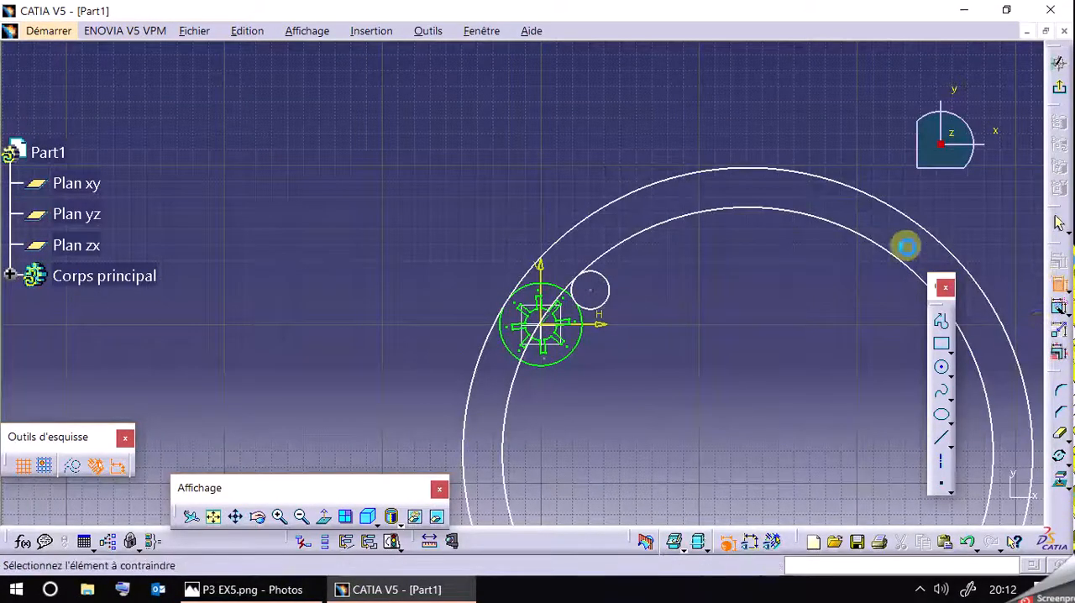
{"action": "left_click", "coordinate": [818, 221]}
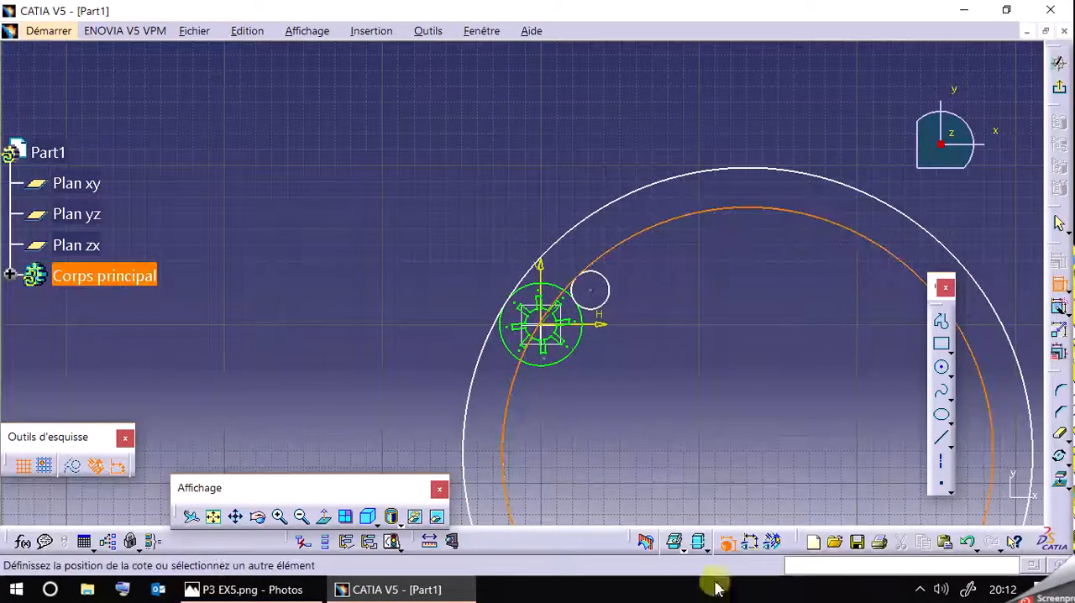
{"action": "left_click", "coordinate": [748, 543]}
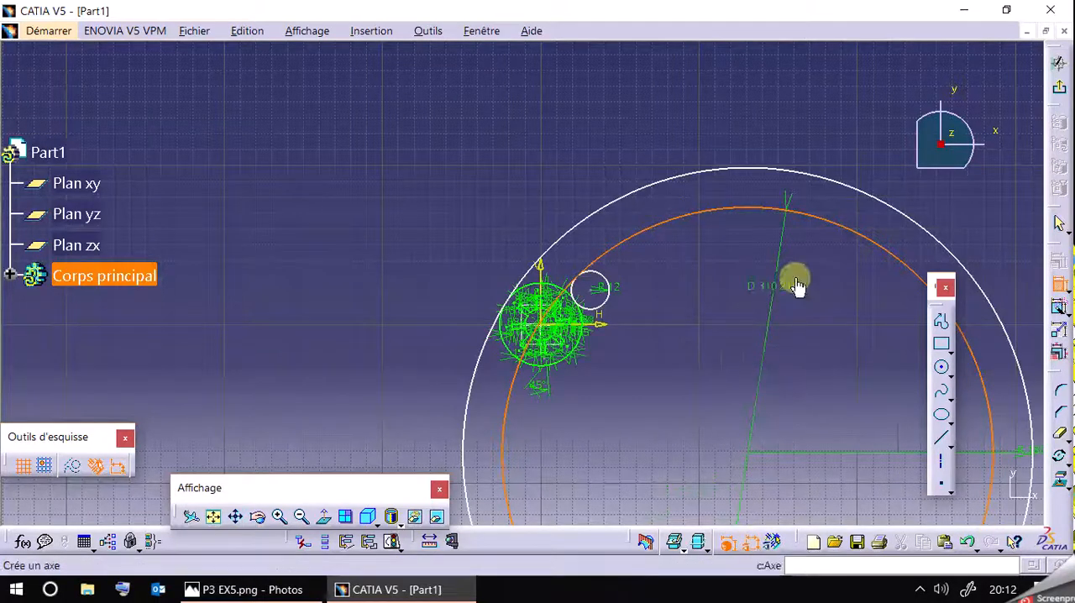
{"action": "left_click", "coordinate": [795, 283]}
{"action": "double_click", "coordinate": [792, 267]}
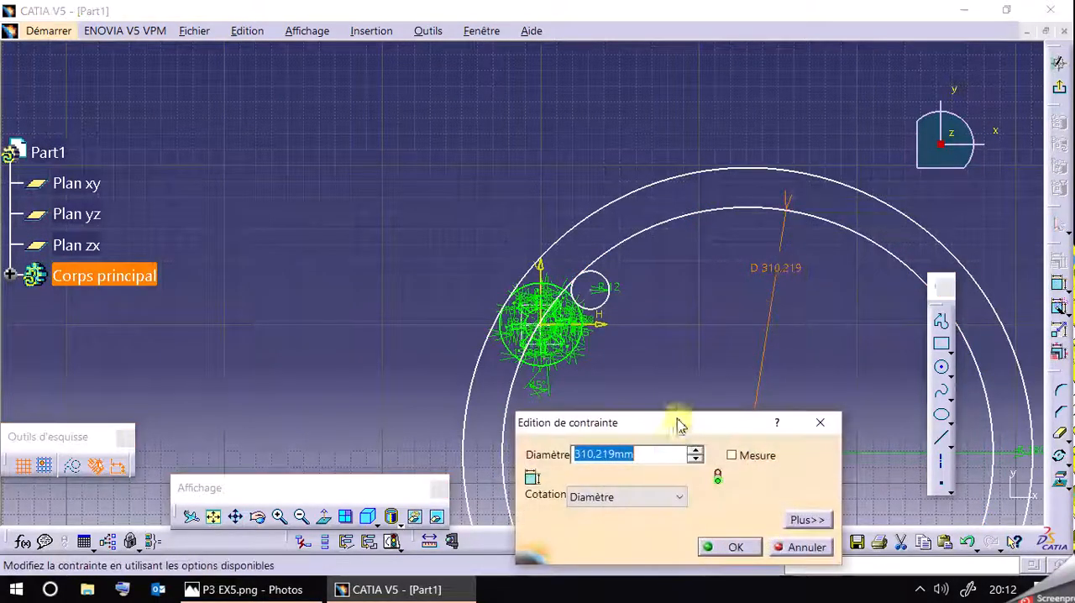
{"action": "left_click", "coordinate": [630, 496]}
{"action": "left_click", "coordinate": [623, 511]}
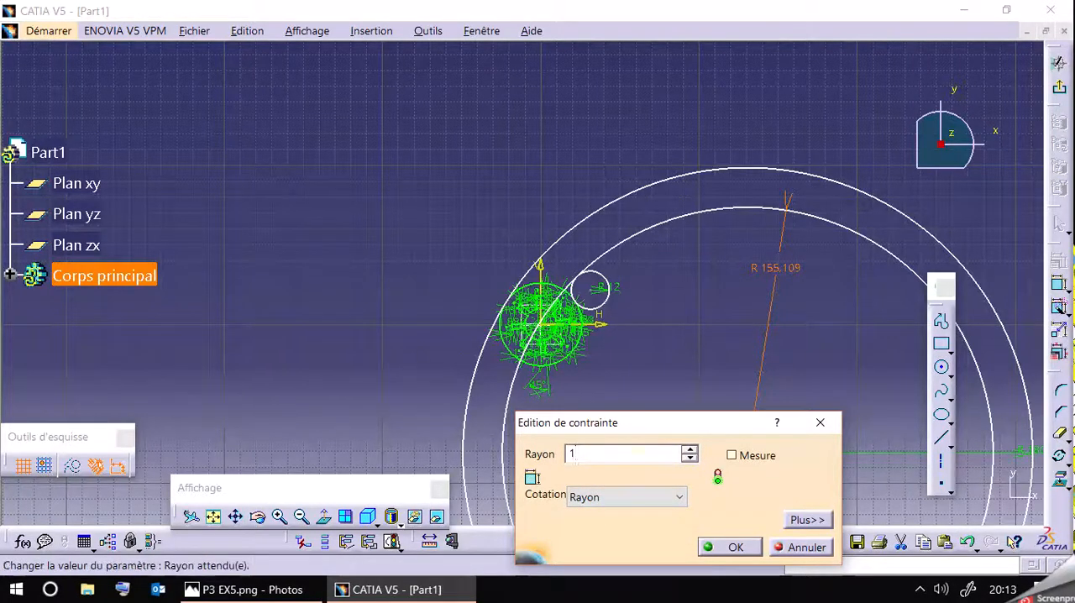
{"action": "key", "text": "Return"}
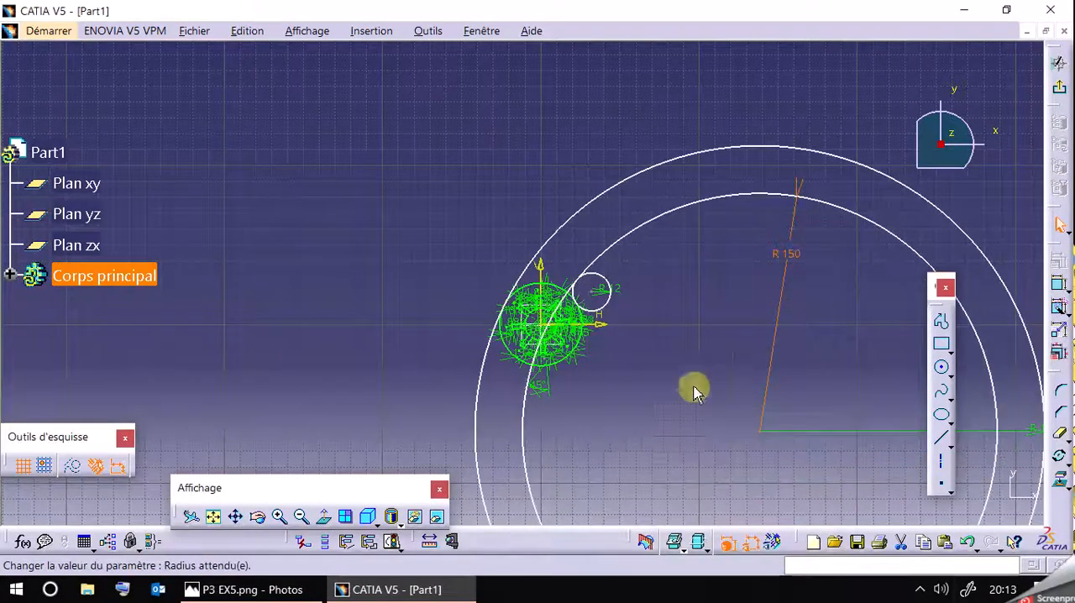
Hide the sketch's dimensional constraints and show its geometric constraints.
{"action": "left_click", "coordinate": [754, 543]}
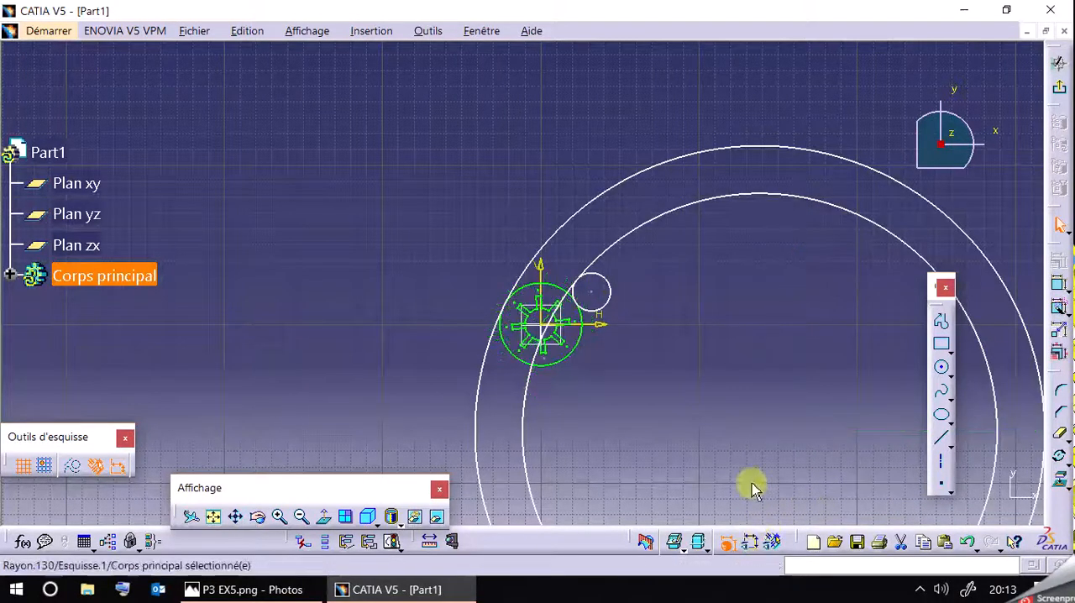
{"action": "mouse_move", "coordinate": [715, 353]}
{"action": "middle_mouse_down"}
{"action": "mouse_move", "coordinate": [691, 319]}
{"action": "mouse_move", "coordinate": [582, 329]}
{"action": "middle_mouse_up"}
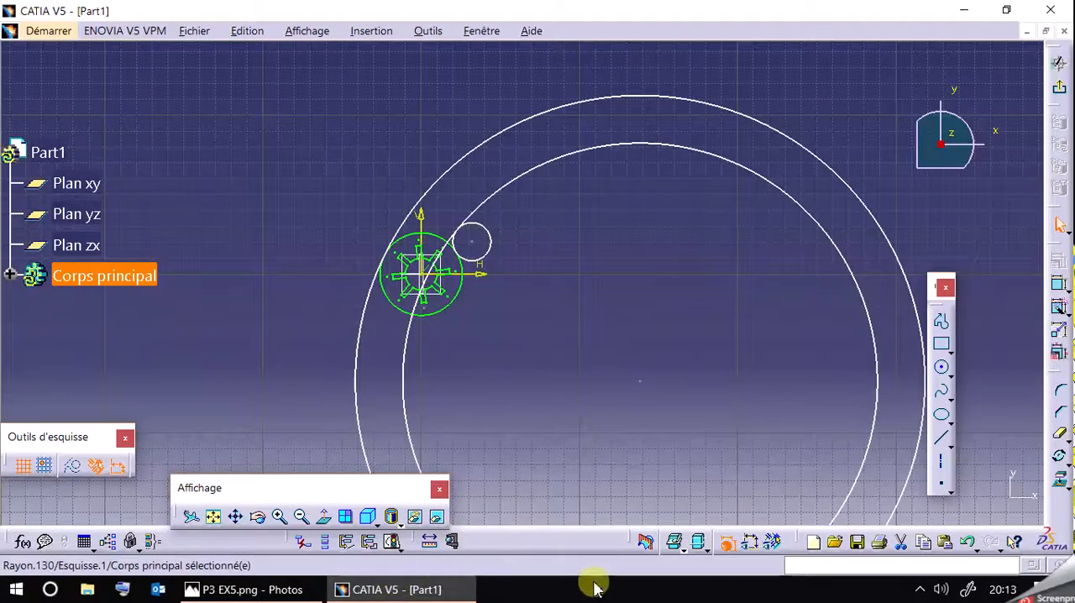
{"action": "left_click", "coordinate": [773, 542]}
{"action": "left_click", "coordinate": [558, 285]}
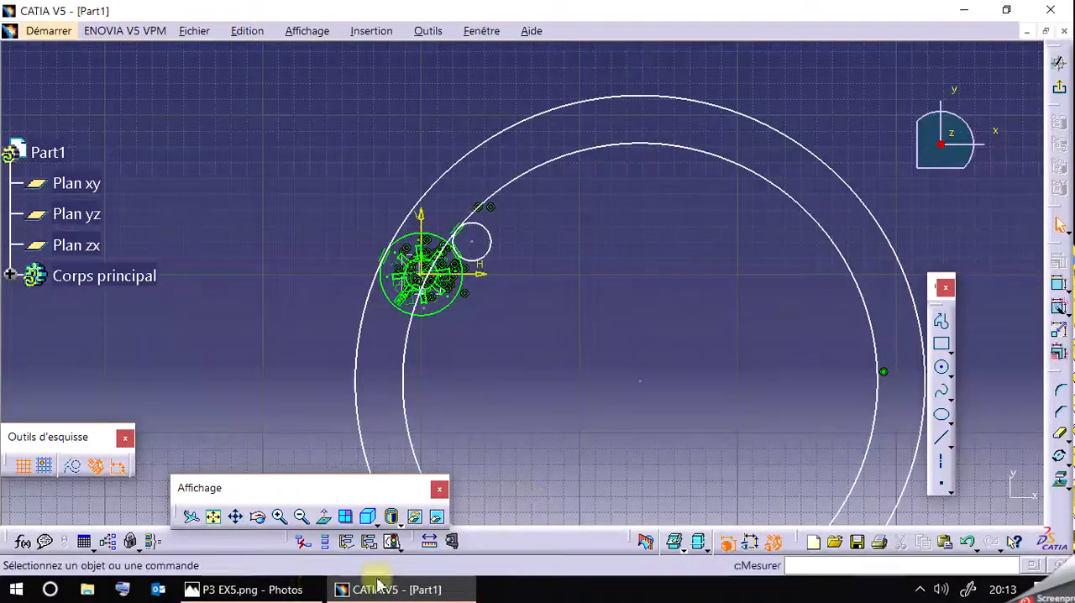
Check the reference drawing, then sketch a 14 mm radius circle tangent to the inside of the R150 circle near its top.
{"action": "left_click", "coordinate": [288, 586]}
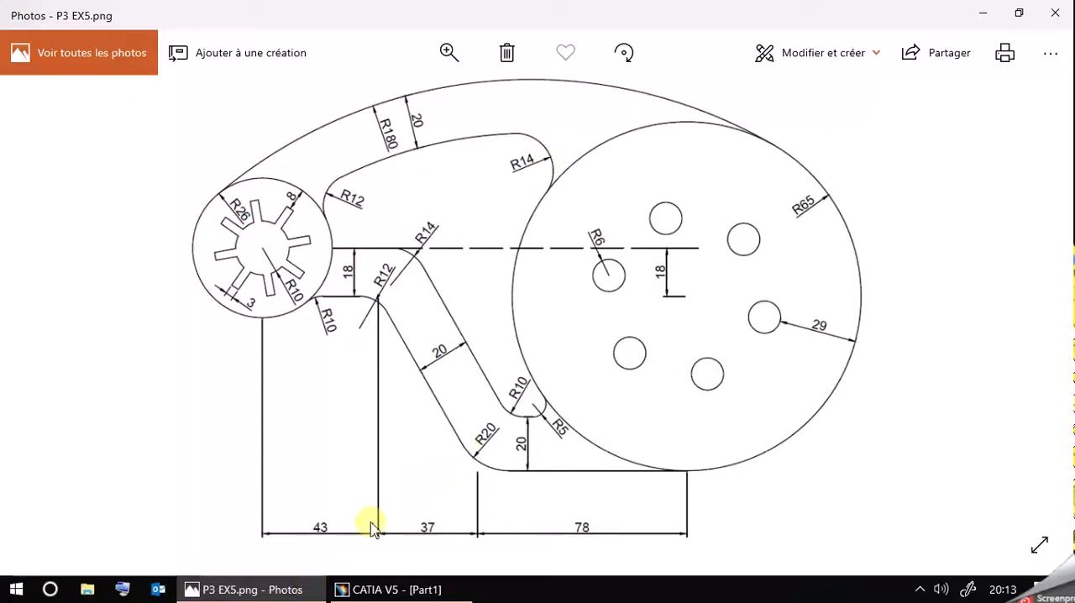
{"action": "left_click", "coordinate": [391, 590]}
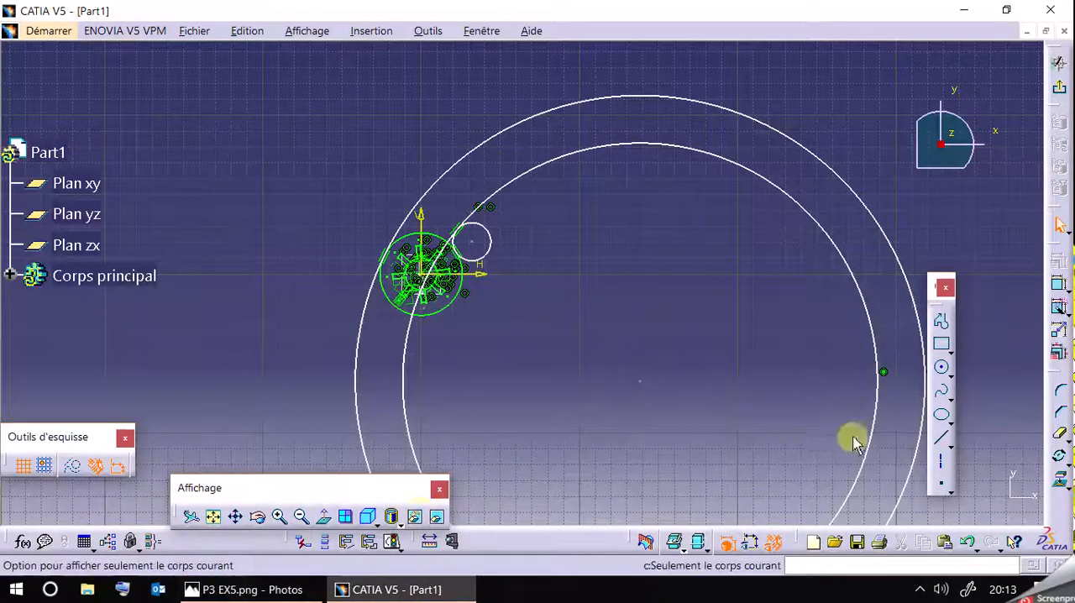
{"action": "left_click", "coordinate": [940, 367]}
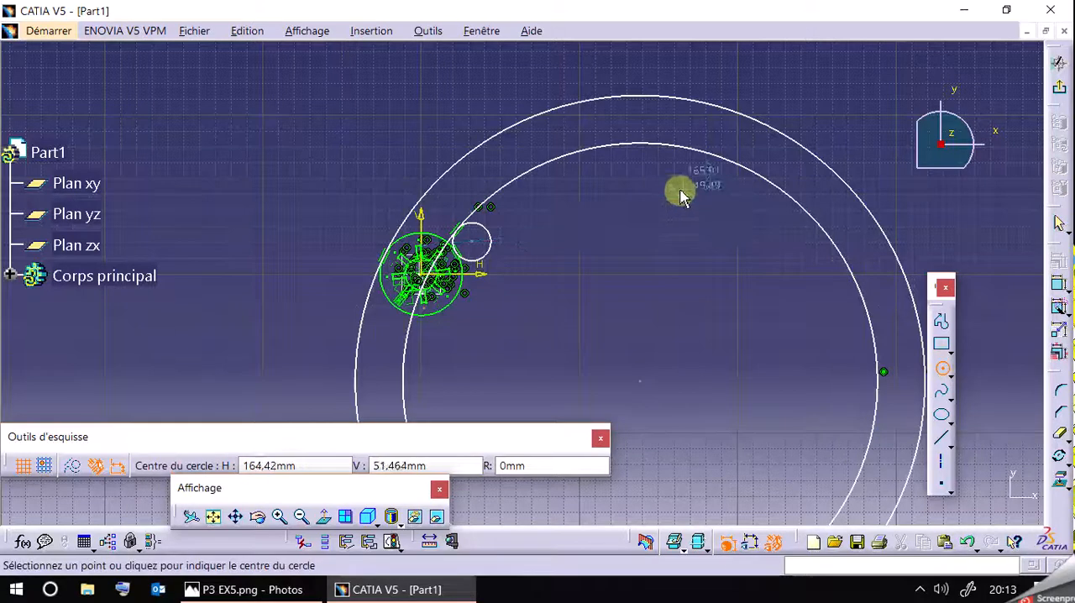
{"action": "left_click", "coordinate": [655, 179]}
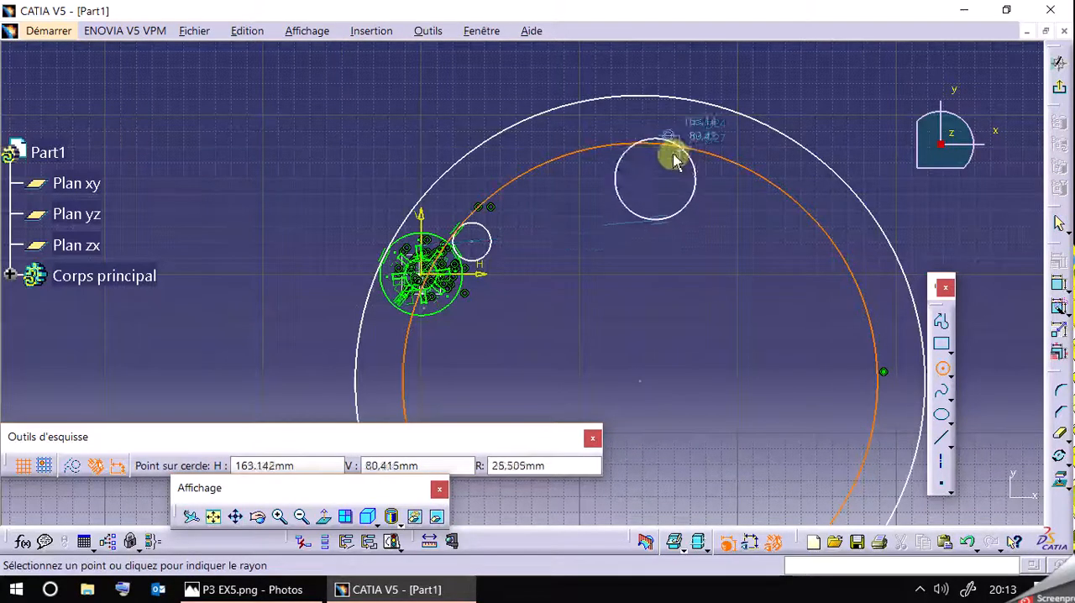
{"action": "left_click", "coordinate": [672, 158]}
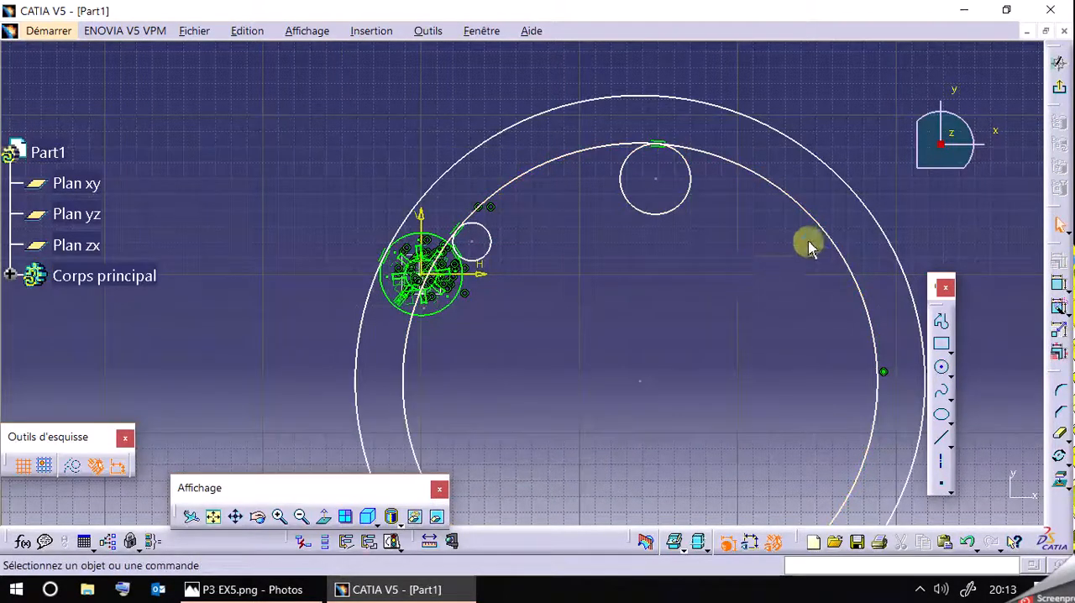
{"action": "double_click", "coordinate": [676, 204]}
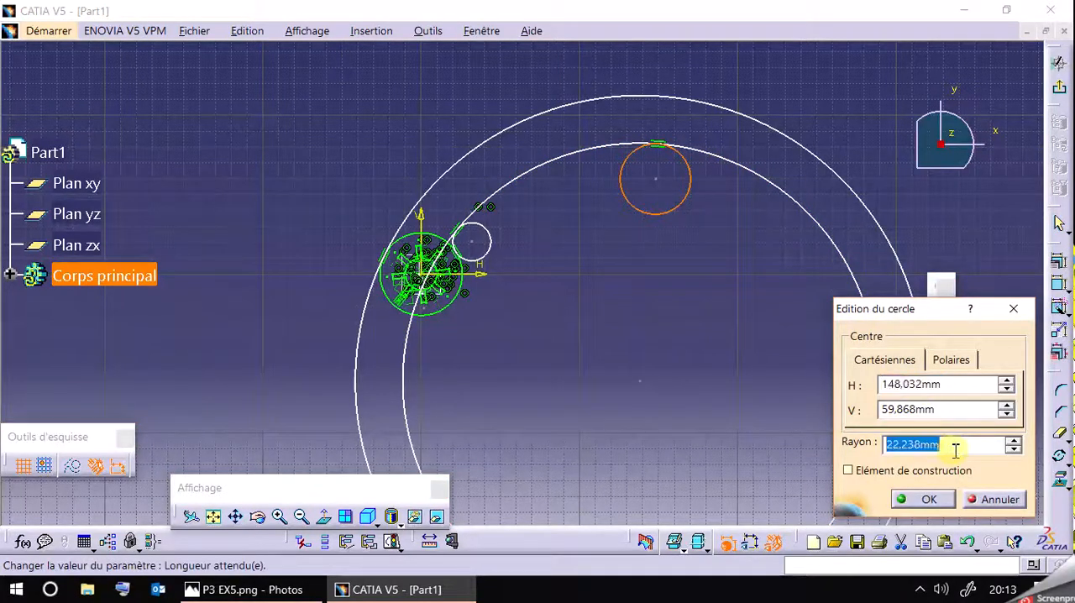
{"action": "left_click", "coordinate": [939, 497]}
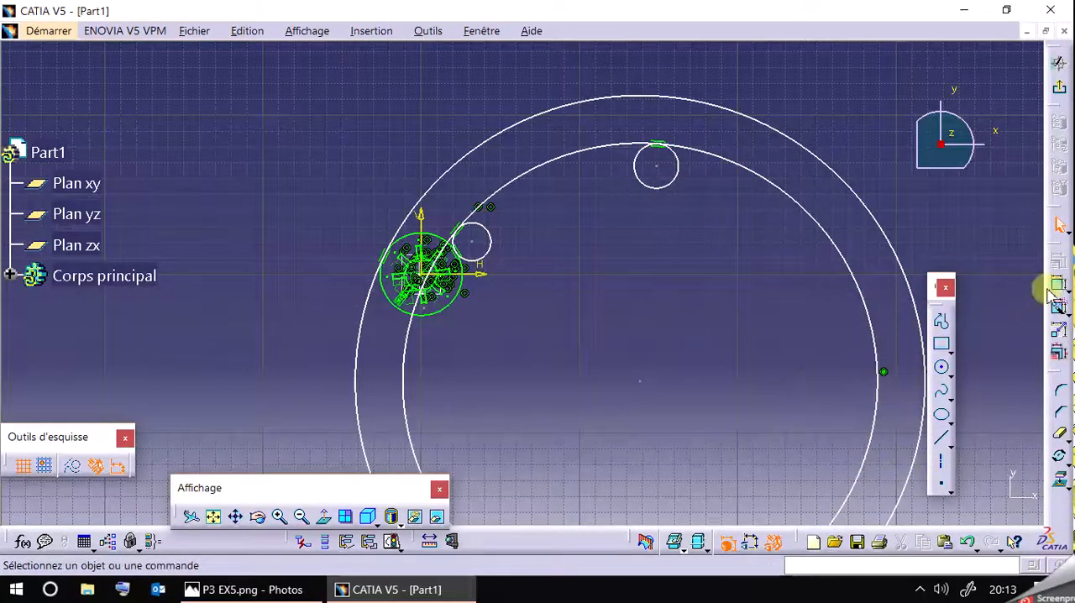
Add a radius dimension to the R14 circle and slide it along the R150 circle towards the R26 circle.
{"action": "left_click", "coordinate": [1046, 287]}
{"action": "left_click", "coordinate": [656, 188]}
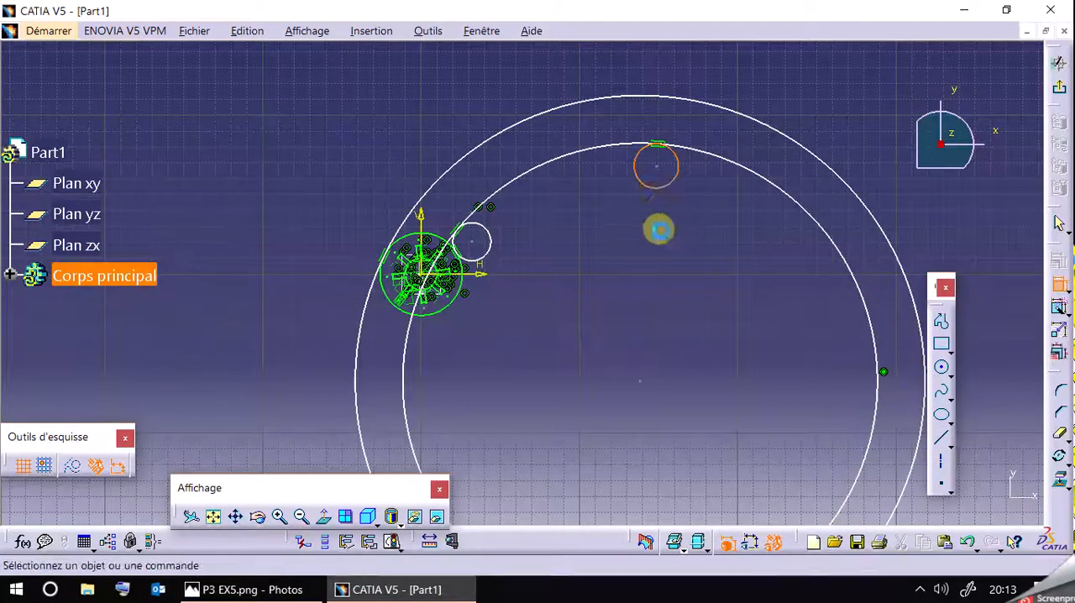
{"action": "key", "text": "Escape"}
{"action": "mouse_move", "coordinate": [670, 175]}
{"action": "left_mouse_down"}
{"action": "mouse_move", "coordinate": [622, 170]}
{"action": "mouse_move", "coordinate": [680, 179]}
{"action": "left_mouse_up"}
{"action": "left_click_drag", "start_coordinate": [693, 217], "coordinate": [638, 180]}
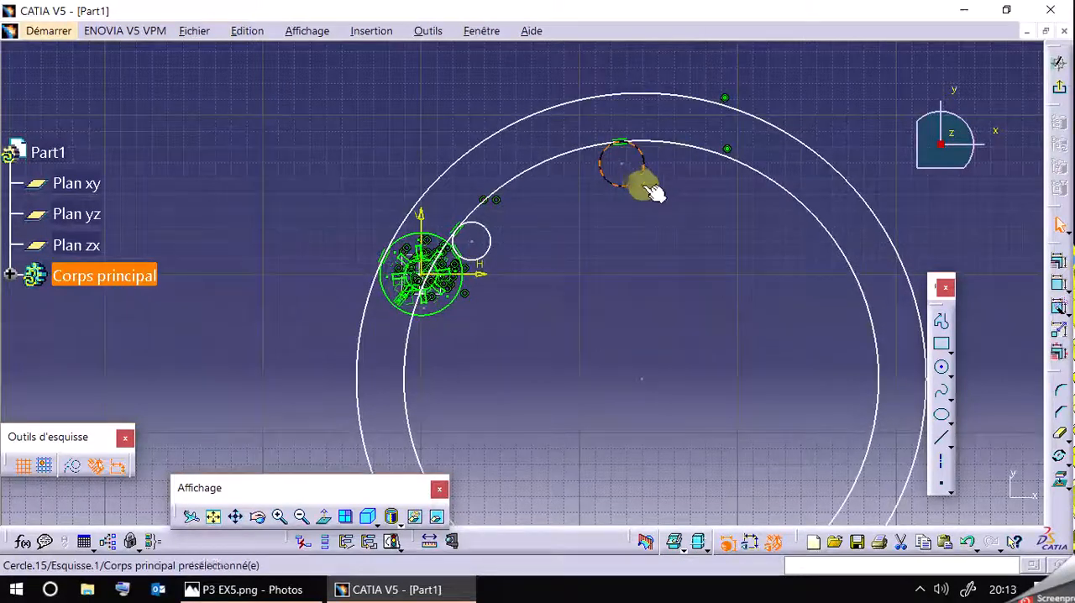
Check the reference drawing in Photos, then sketch a circle about 94 mm in radius tangent to the inside of the R180 circle in CATIA V5.
{"action": "left_click", "coordinate": [243, 590]}
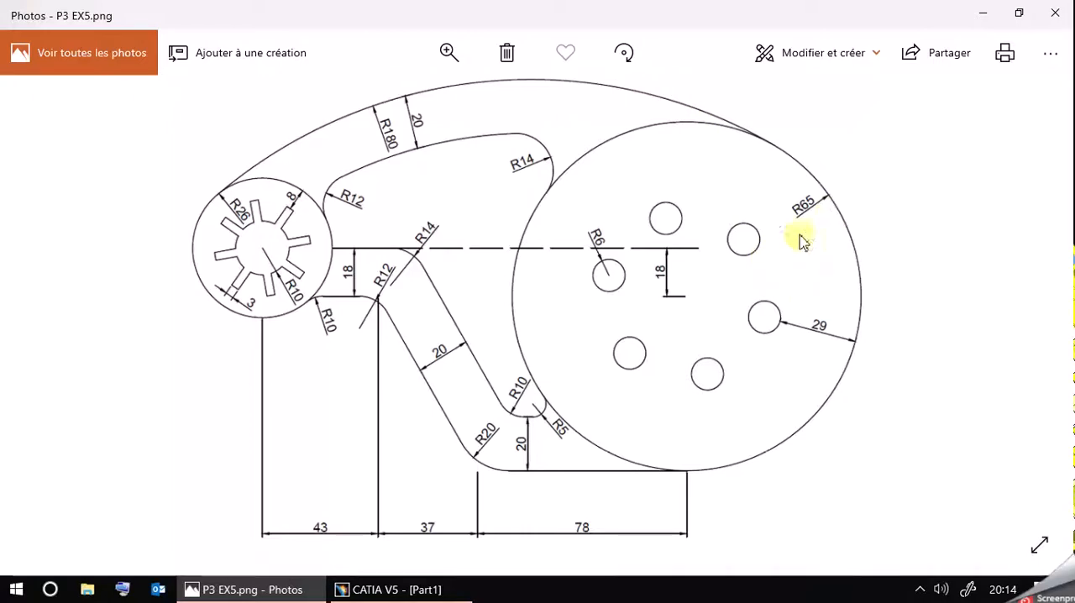
{"action": "left_click", "coordinate": [388, 590]}
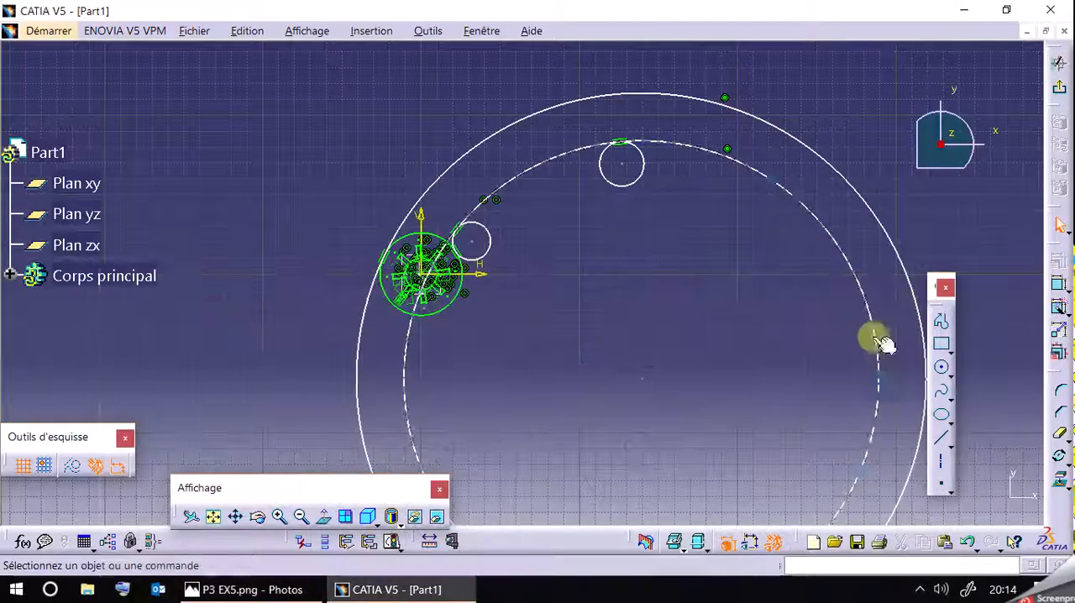
{"action": "left_click", "coordinate": [943, 371]}
{"action": "left_click", "coordinate": [774, 351]}
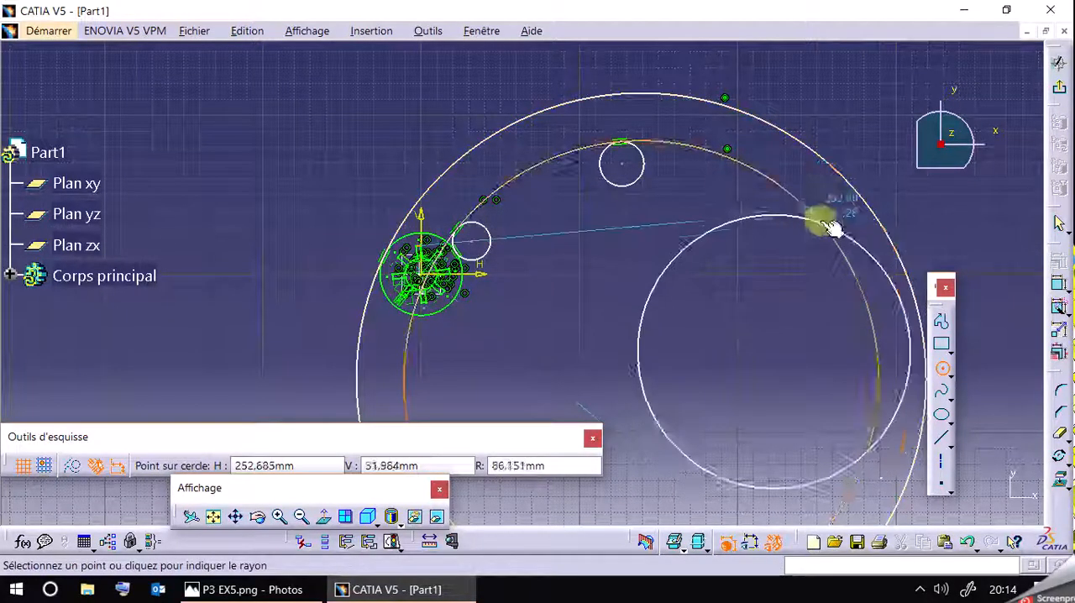
{"action": "left_click", "coordinate": [832, 219]}
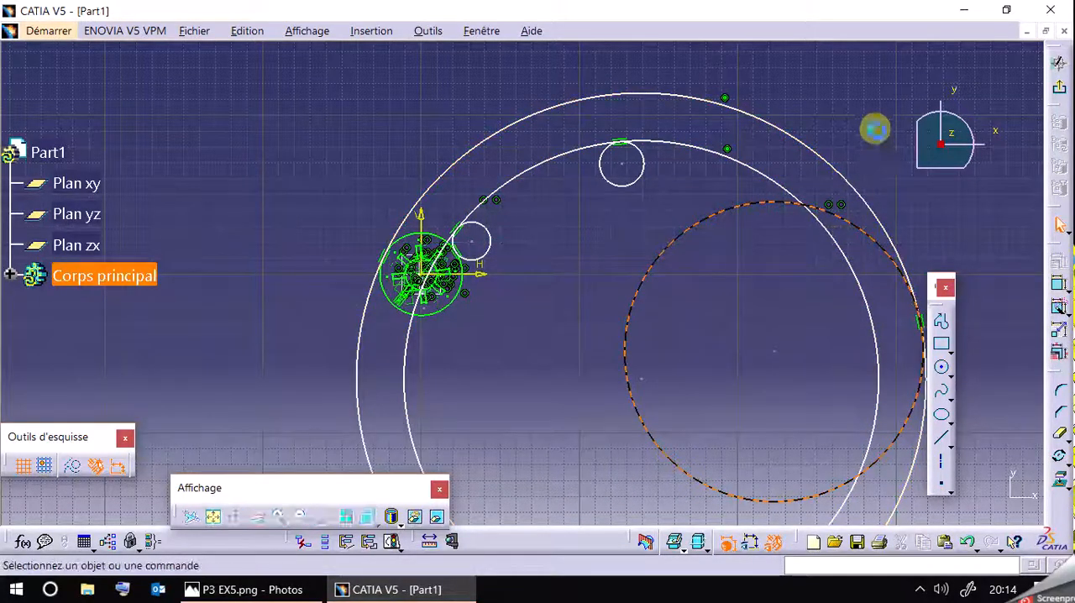
Add a tangency constraint between the R14 circle and the large circle inside the R180 circle.
{"action": "left_click", "coordinate": [642, 186]}
{"action": "left_click", "coordinate": [683, 240], "text": "ctrl"}
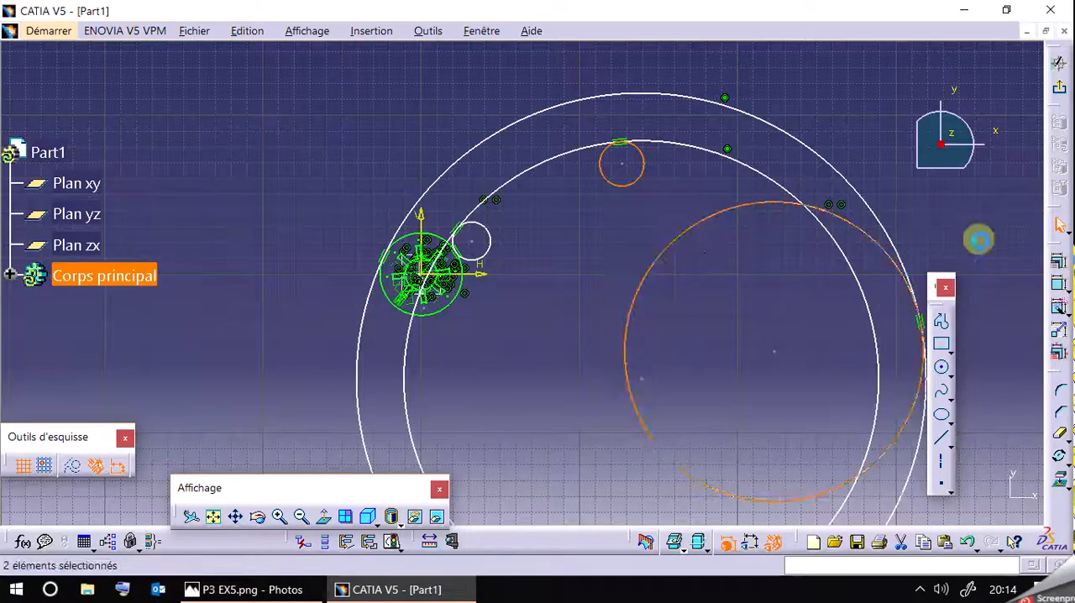
{"action": "left_click", "coordinate": [1058, 283]}
{"action": "left_click", "coordinate": [827, 376]}
{"action": "left_click", "coordinate": [772, 503]}
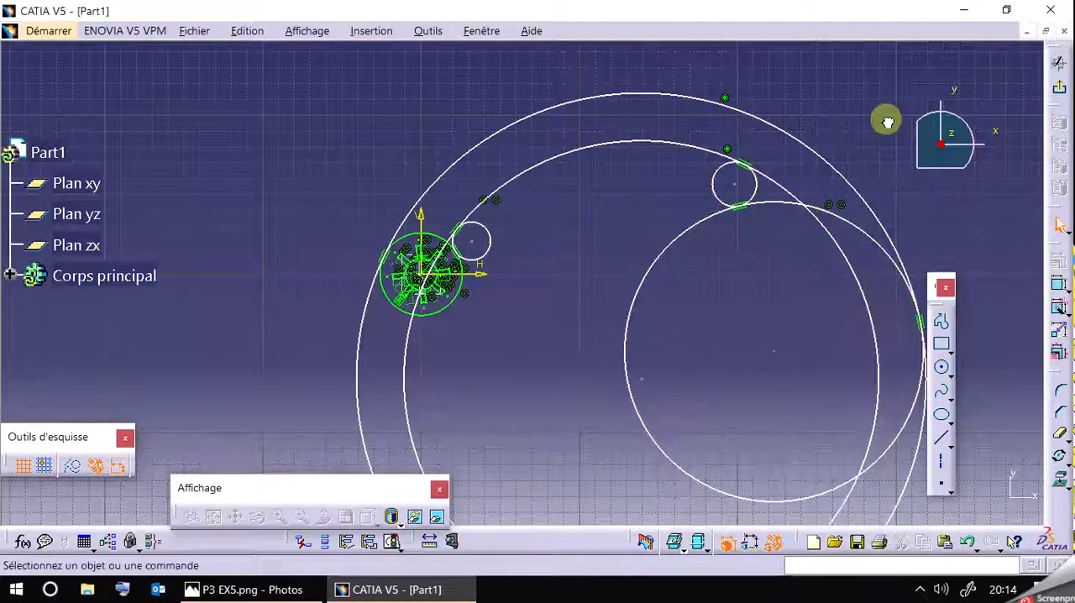
Try to set the large tangent circle's radius to 65 mm by editing its definition.
{"action": "double_click", "coordinate": [713, 214]}
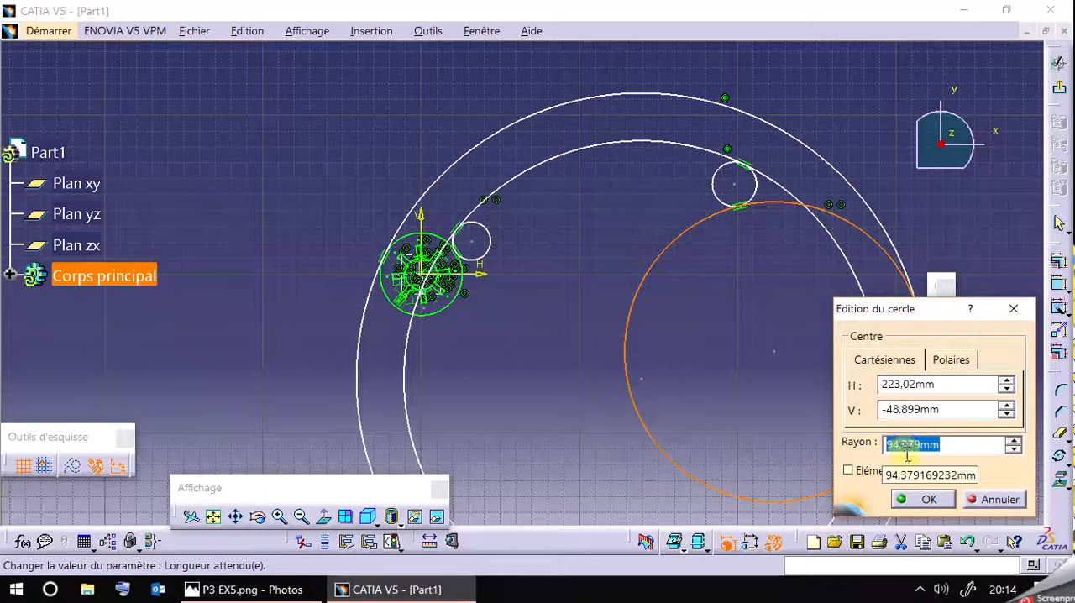
{"action": "left_click", "coordinate": [909, 454]}
{"action": "type", "text": "65"}
{"action": "key", "text": "Return"}
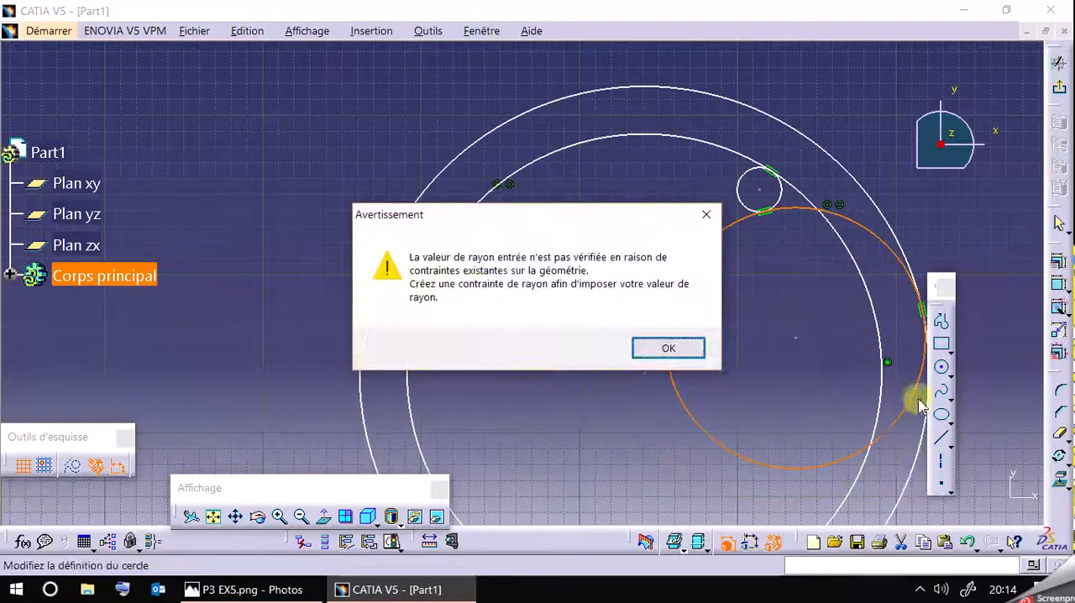
{"action": "left_click", "coordinate": [692, 356]}
{"action": "left_click", "coordinate": [697, 350]}
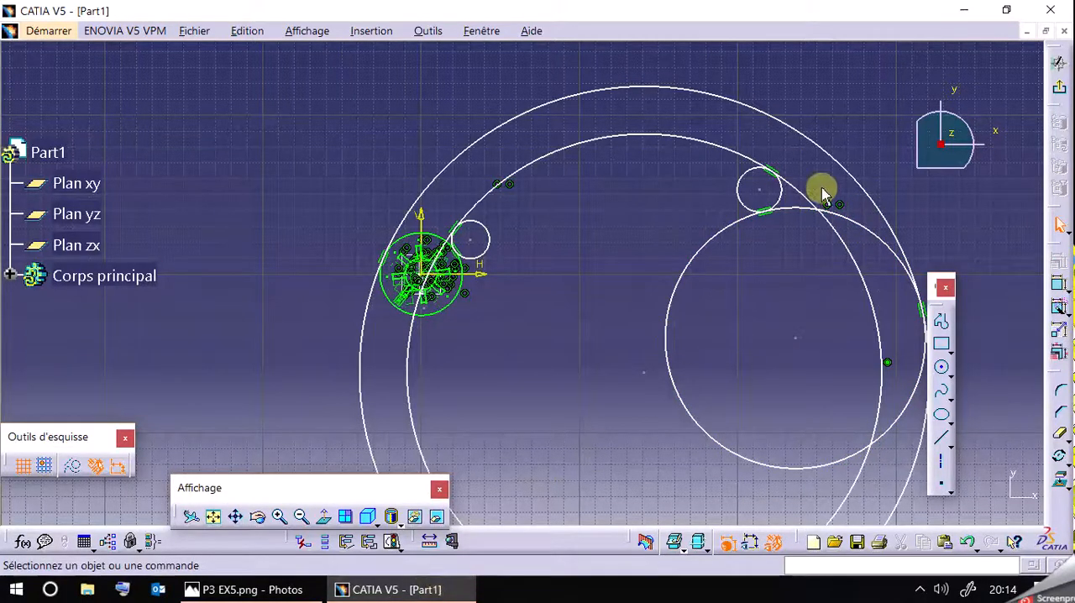
Check the reference drawing, delete the large tangent circle, and move the R14 circle back to the top of the R150 circle.
{"action": "left_click", "coordinate": [255, 592]}
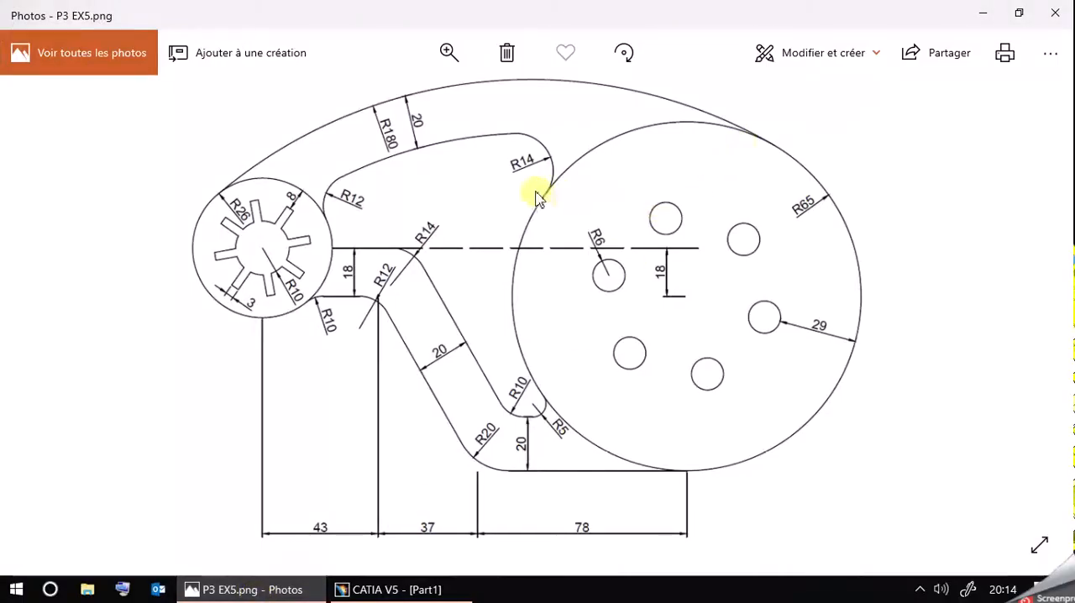
{"action": "left_click", "coordinate": [231, 589]}
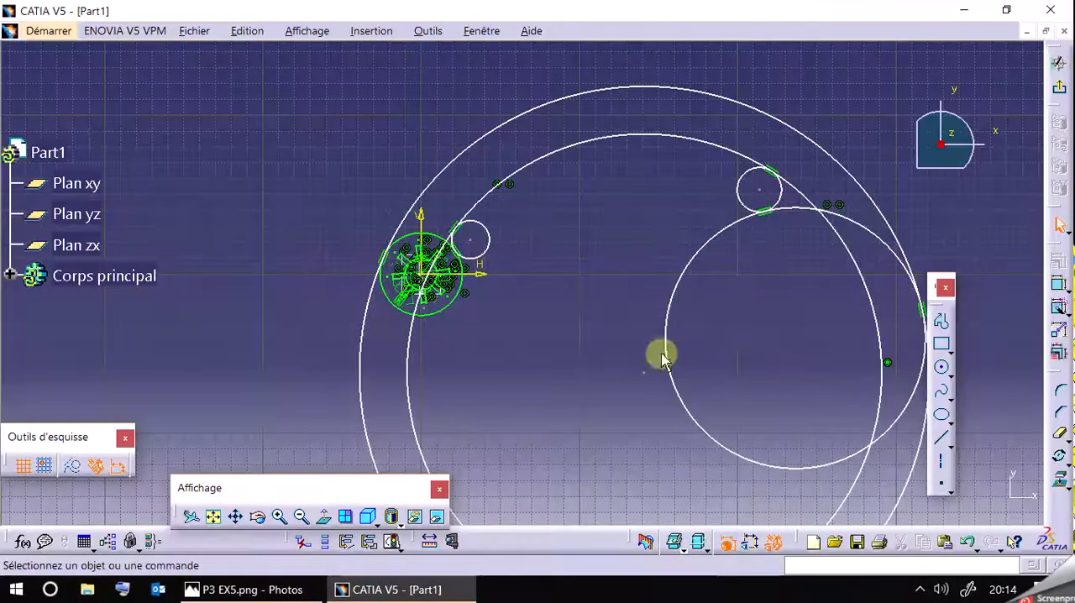
{"action": "double_click", "coordinate": [872, 233]}
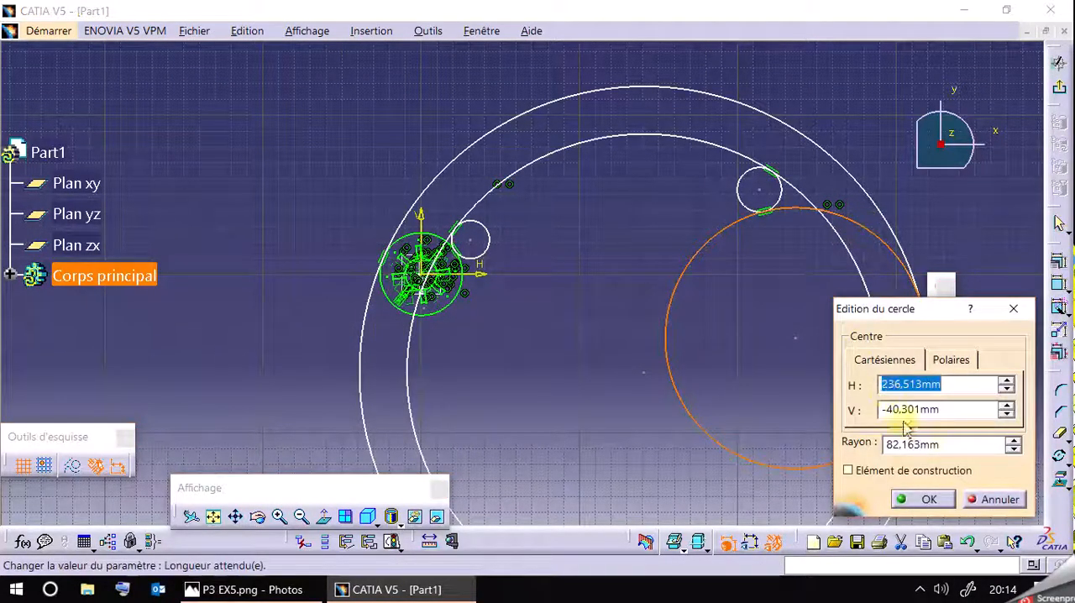
{"action": "left_click", "coordinate": [991, 499]}
{"action": "left_click", "coordinate": [865, 223]}
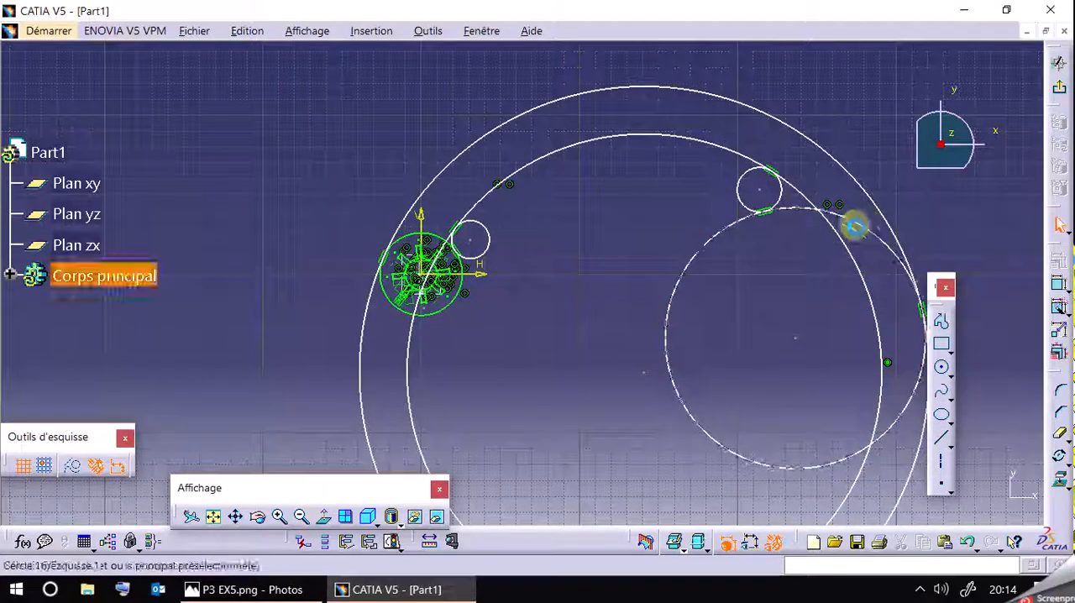
{"action": "mouse_move", "coordinate": [905, 235]}
{"action": "middle_mouse_down"}
{"action": "mouse_move", "coordinate": [868, 166]}
{"action": "mouse_move", "coordinate": [832, 185]}
{"action": "mouse_move", "coordinate": [739, 178]}
{"action": "middle_mouse_up"}
{"action": "left_click", "coordinate": [772, 186]}
{"action": "key", "text": "Delete"}
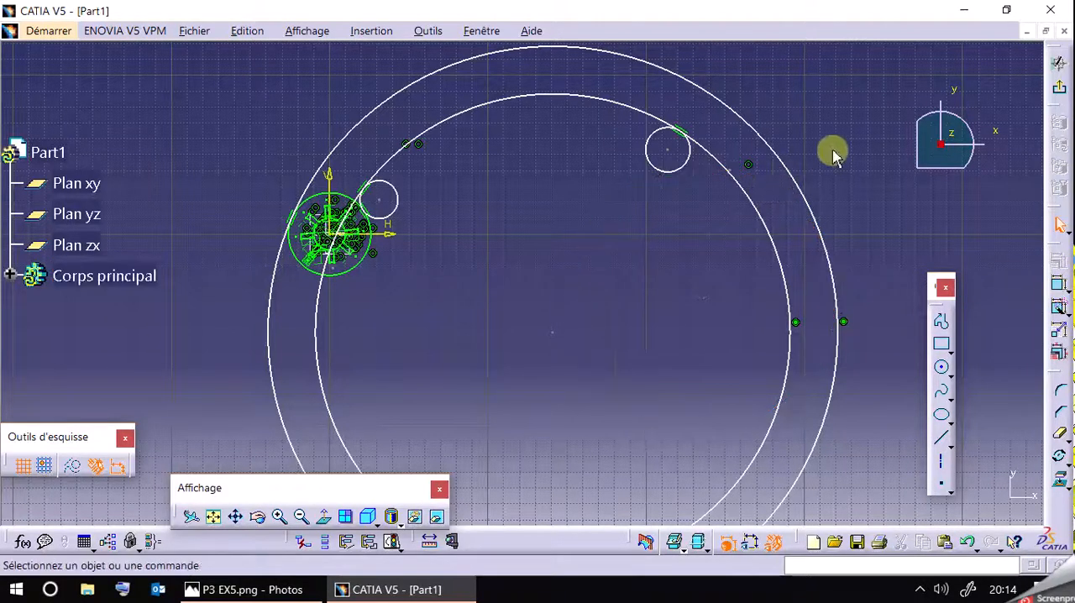
{"action": "left_click_drag", "start_coordinate": [684, 164], "coordinate": [562, 147]}
{"action": "left_click", "coordinate": [824, 142]}
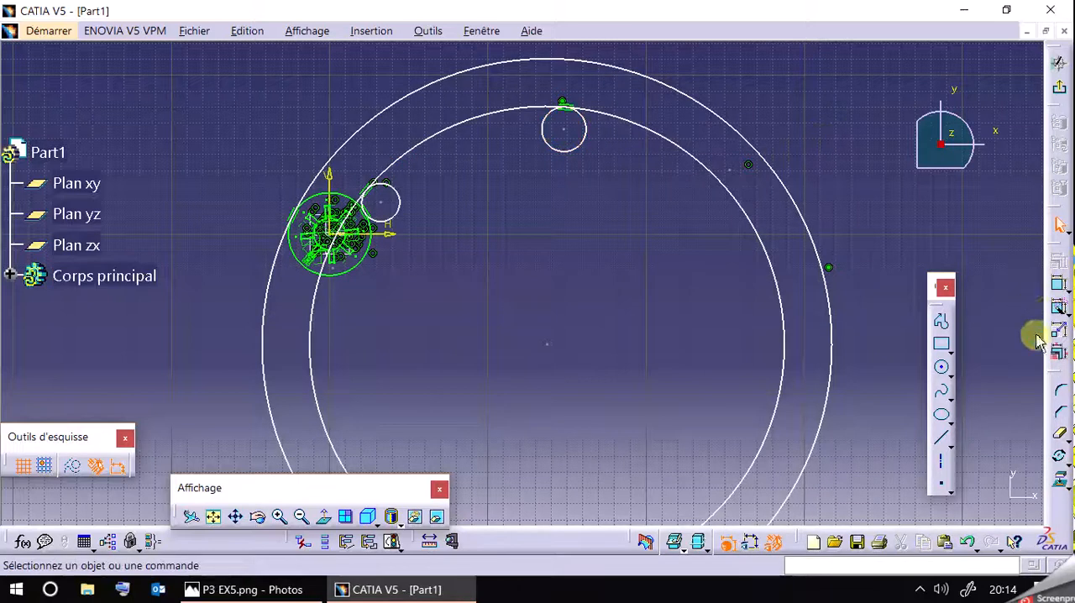
Sketch another circle tangent to the R180 circle, try setting its radius to 65 mm, and delete it.
{"action": "left_click", "coordinate": [942, 363]}
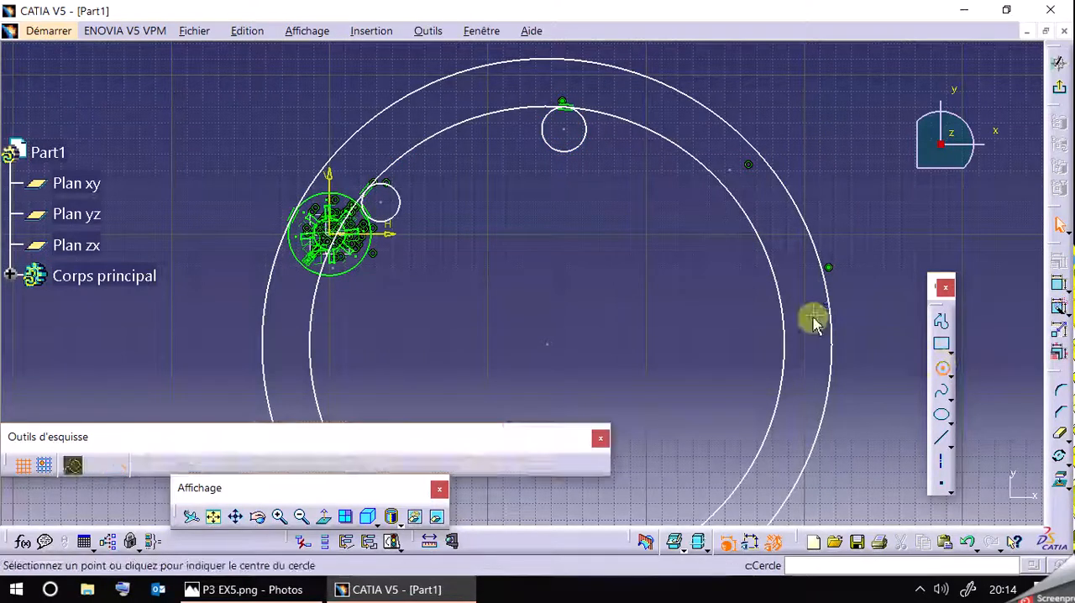
{"action": "left_click", "coordinate": [660, 296]}
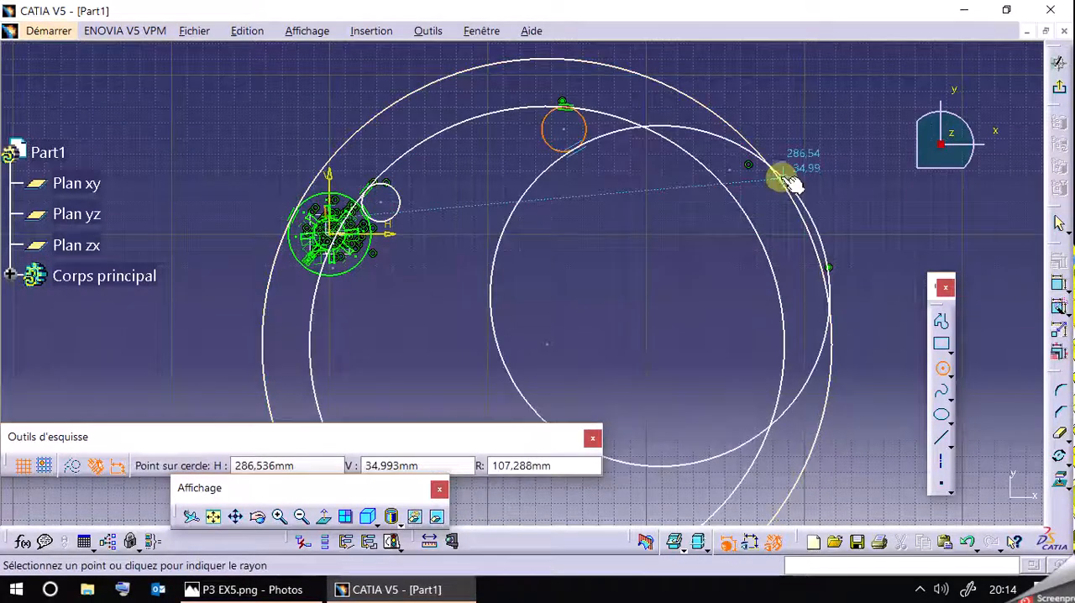
{"action": "left_click", "coordinate": [821, 319]}
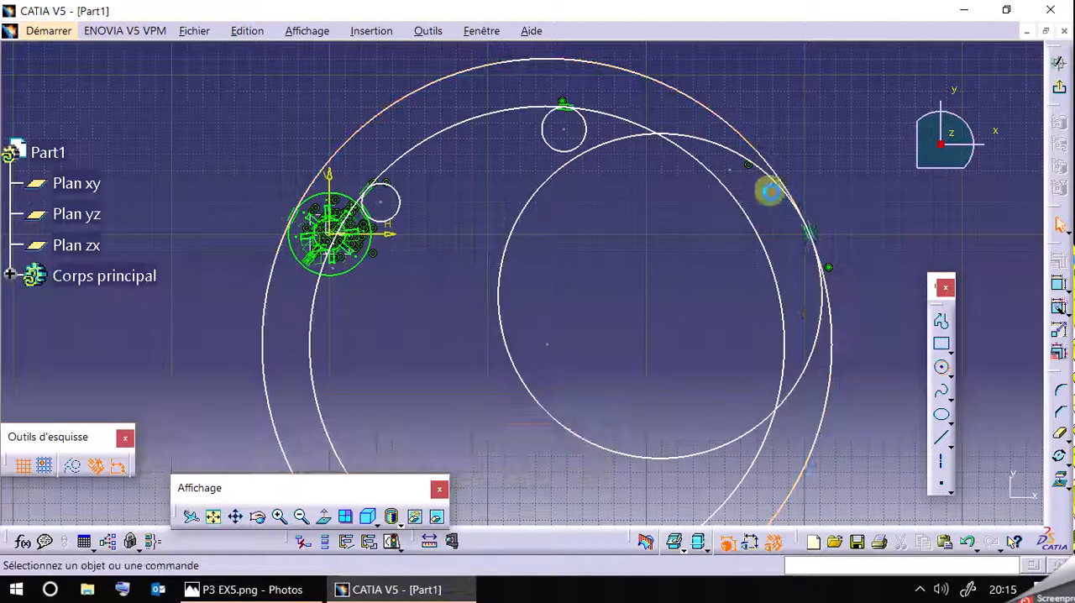
{"action": "double_click", "coordinate": [761, 171]}
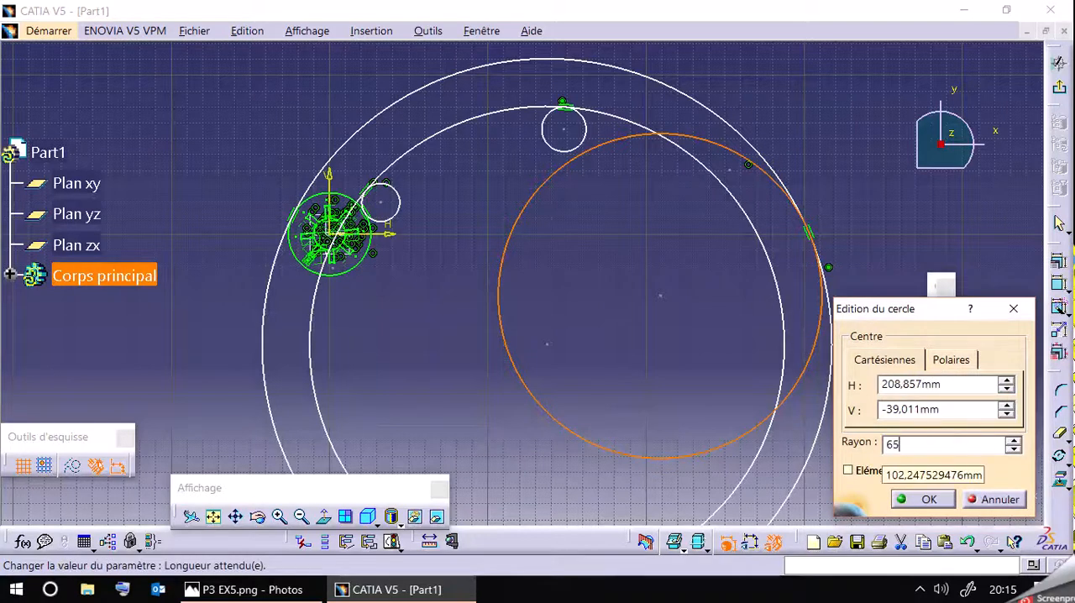
{"action": "type", "text": "65"}
{"action": "key", "text": "Return"}
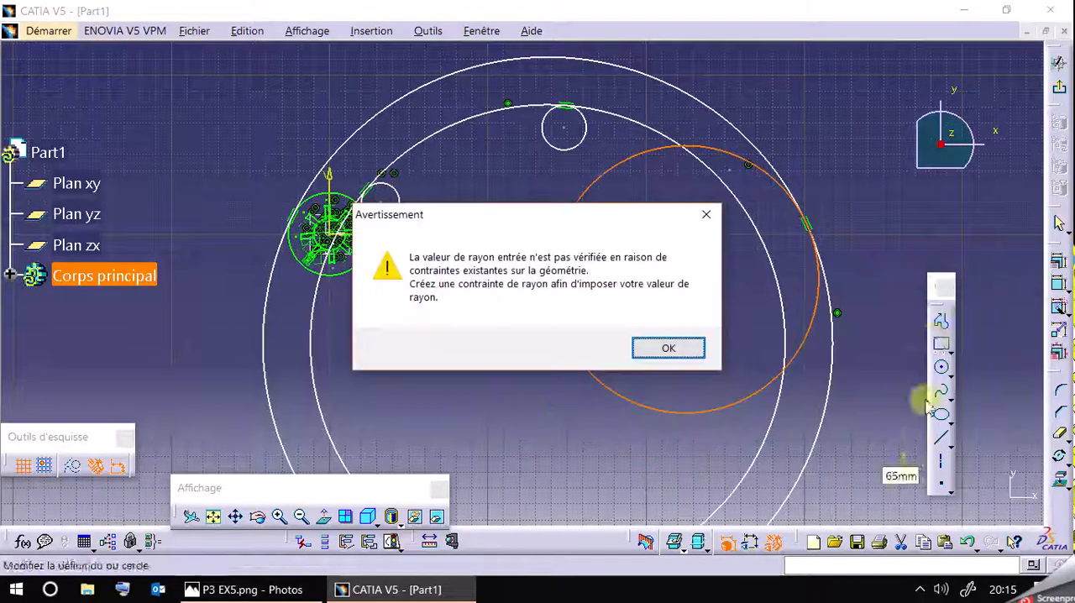
{"action": "left_click", "coordinate": [682, 349]}
{"action": "left_click", "coordinate": [715, 148]}
{"action": "key", "text": "Delete"}
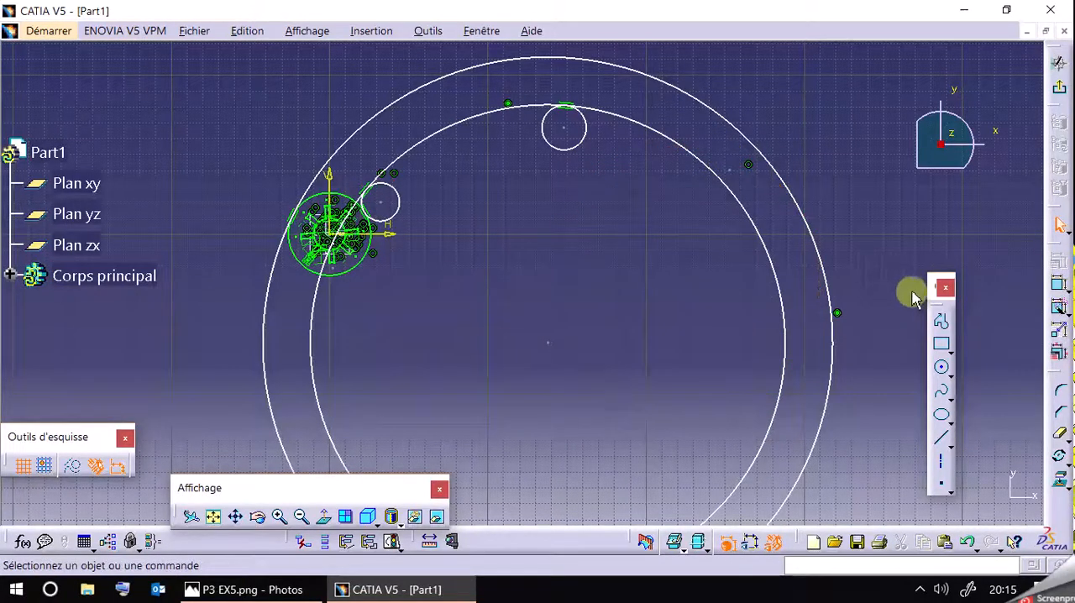
Sketch a circle with an exact radius of 65 mm inside the R150 circle, without touching the other circles.
{"action": "left_click", "coordinate": [942, 390]}
{"action": "left_click", "coordinate": [941, 367]}
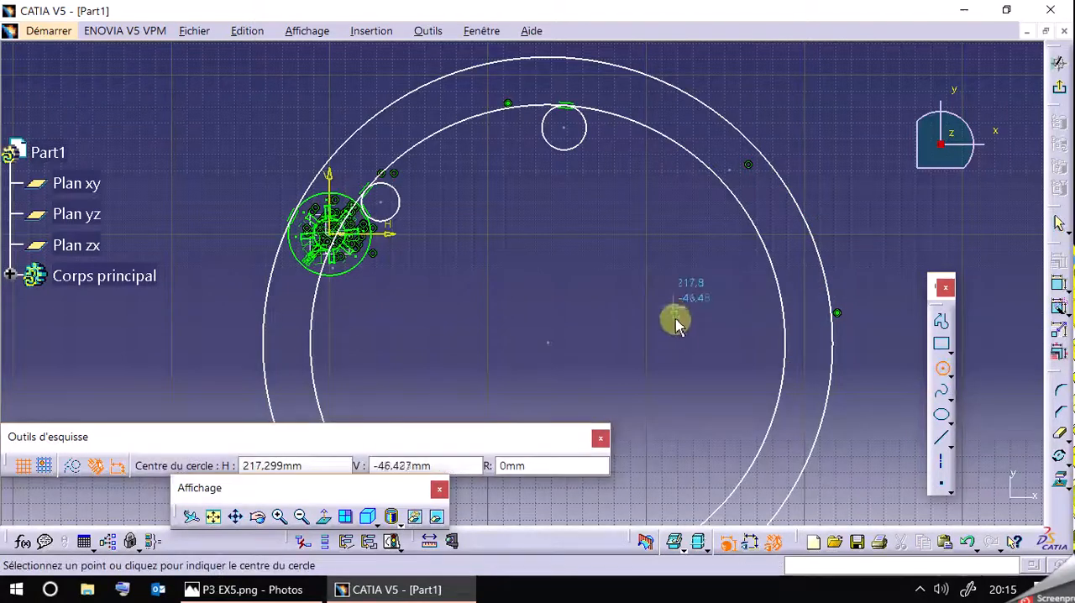
{"action": "left_click", "coordinate": [663, 281]}
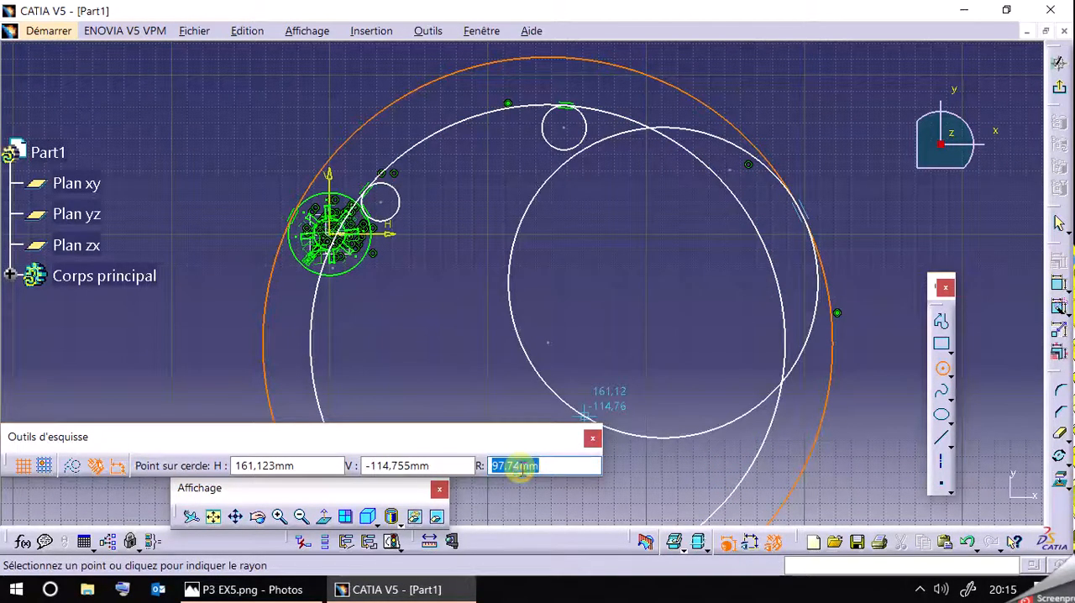
{"action": "key", "text": "Return"}
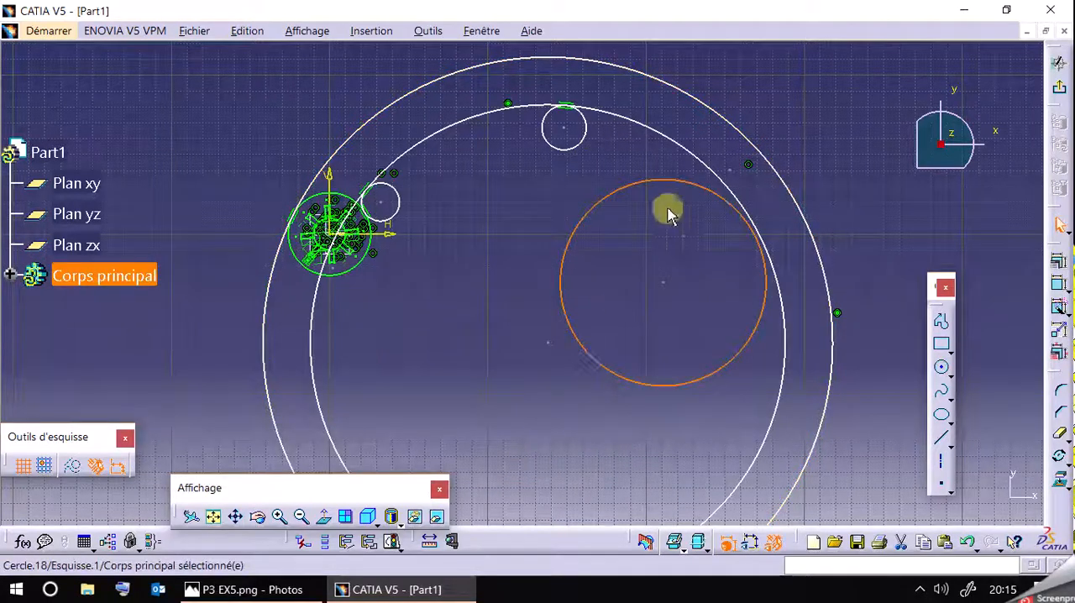
{"action": "left_click", "coordinate": [782, 132]}
Add a tangency constraint between the R65 circle and the outer R180 circle.
{"action": "left_click", "coordinate": [741, 220]}
{"action": "left_click", "coordinate": [784, 188], "text": "ctrl"}
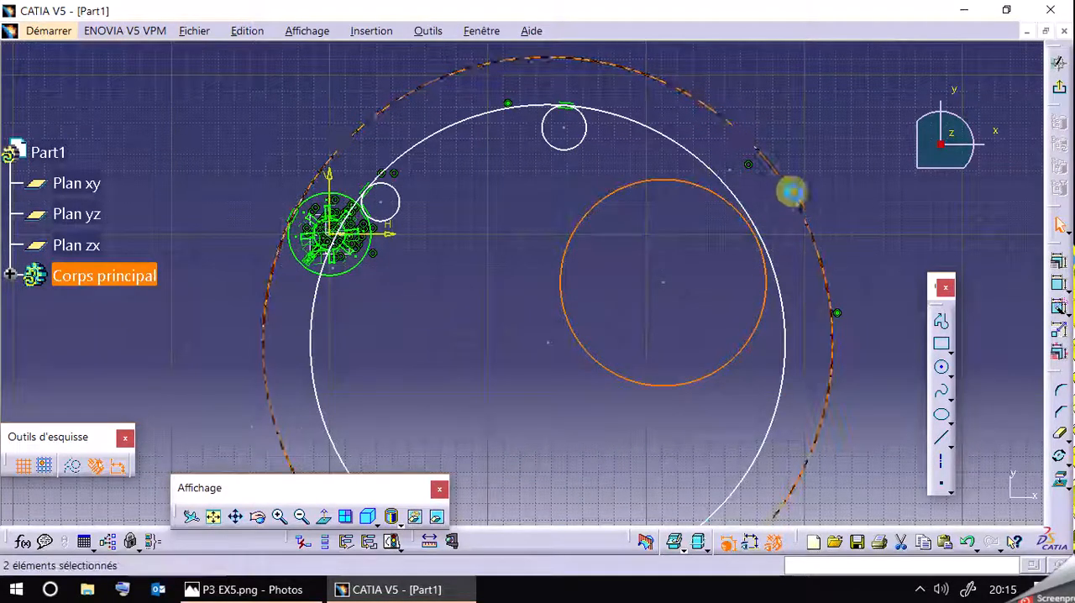
{"action": "left_click", "coordinate": [1060, 263]}
{"action": "left_click", "coordinate": [786, 367]}
{"action": "left_click", "coordinate": [770, 504]}
Add a tangency constraint between the R14 circle and the R65 circle.
{"action": "left_click", "coordinate": [572, 107]}
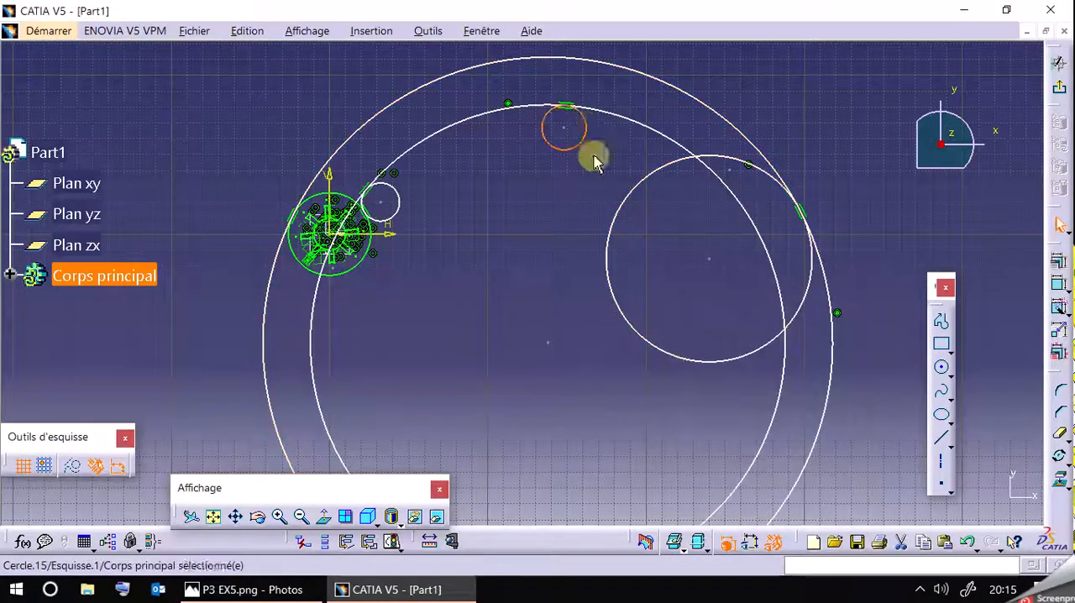
{"action": "left_click", "coordinate": [647, 177], "text": "ctrl"}
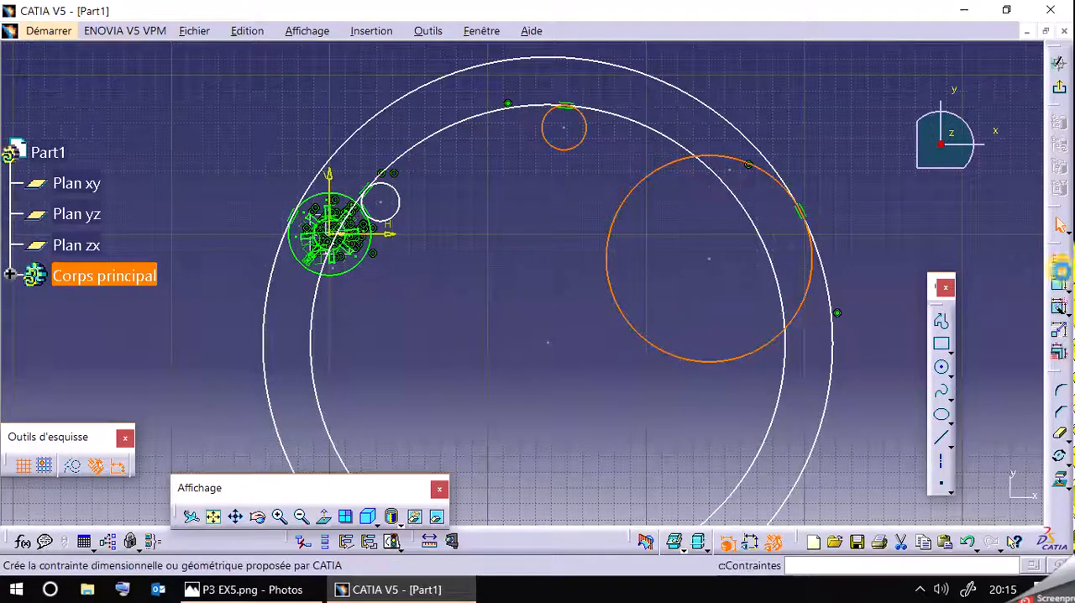
{"action": "left_click", "coordinate": [1060, 271]}
{"action": "left_click", "coordinate": [804, 369]}
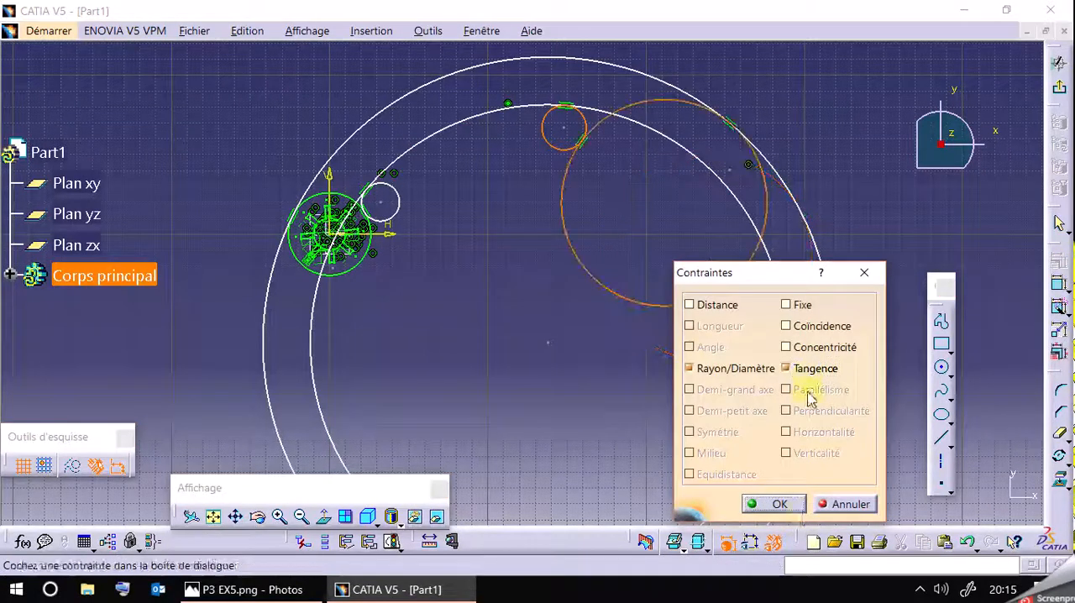
{"action": "left_click", "coordinate": [780, 504]}
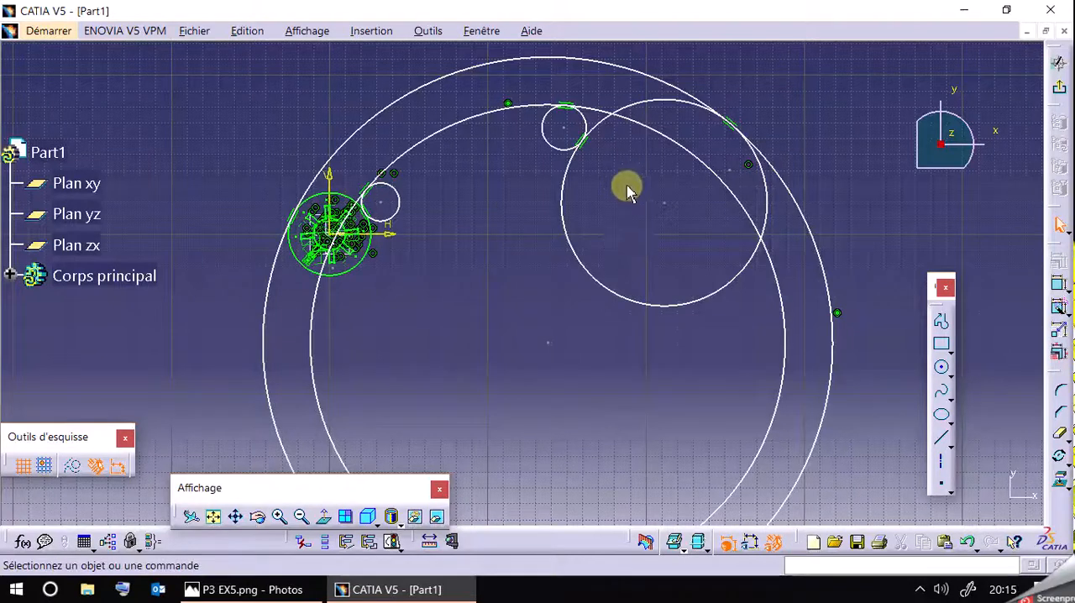
Check the R65 circle's location in the reference drawing, then slide the circle down along the R180 circle in CATIA V5.
{"action": "left_click", "coordinate": [243, 590]}
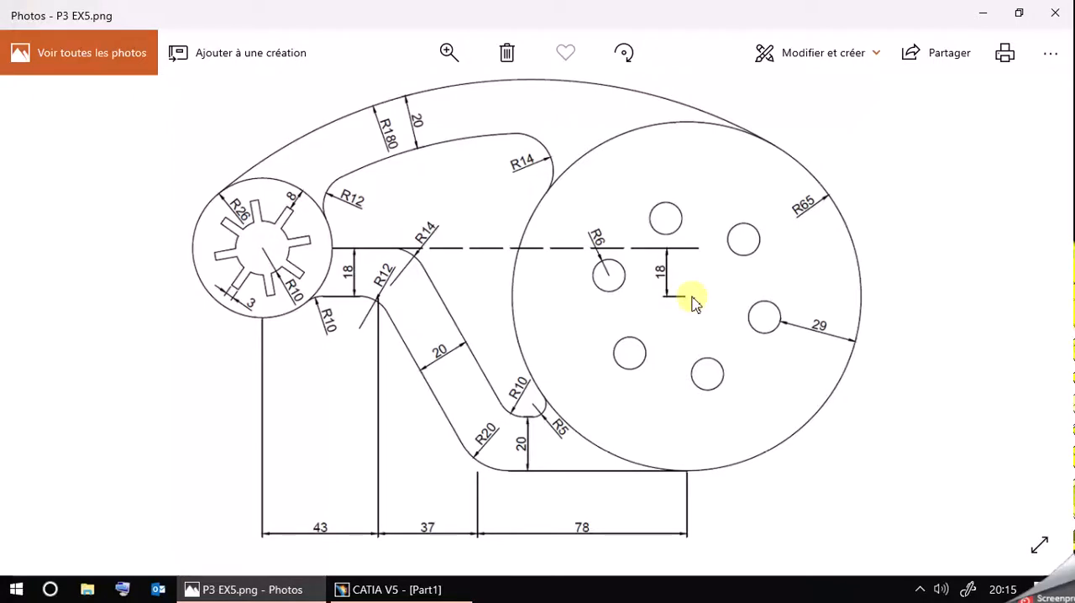
{"action": "left_click", "coordinate": [388, 589]}
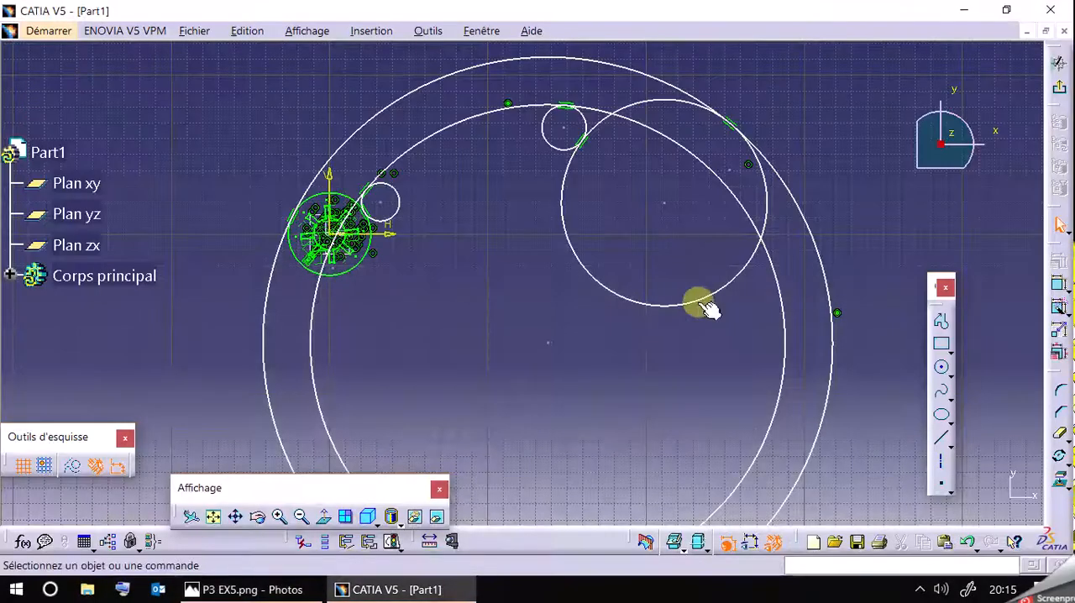
{"action": "left_click_drag", "start_coordinate": [703, 300], "coordinate": [718, 338]}
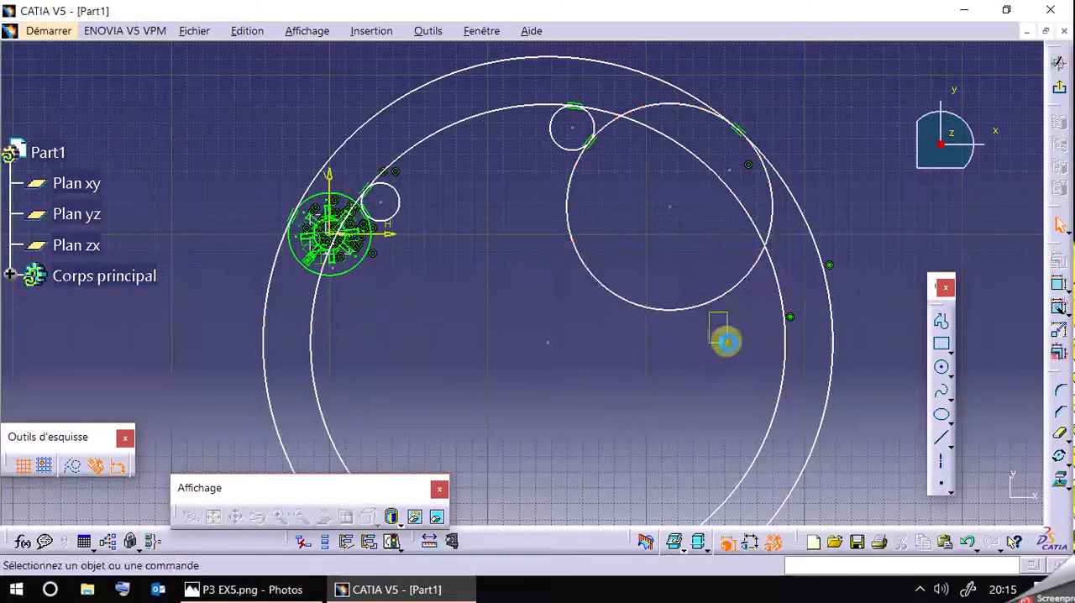
{"action": "left_click_drag", "start_coordinate": [715, 300], "coordinate": [719, 357]}
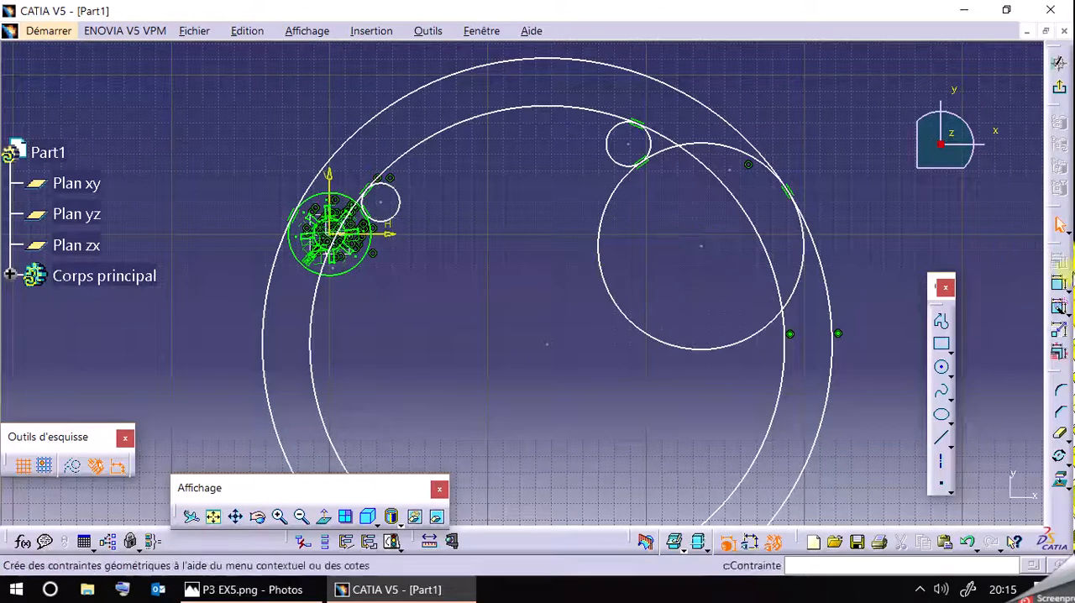
Display the dimensional constraints, then dimension the R65 circle's centre 18 mm below the horizontal axis.
{"action": "left_click", "coordinate": [750, 542]}
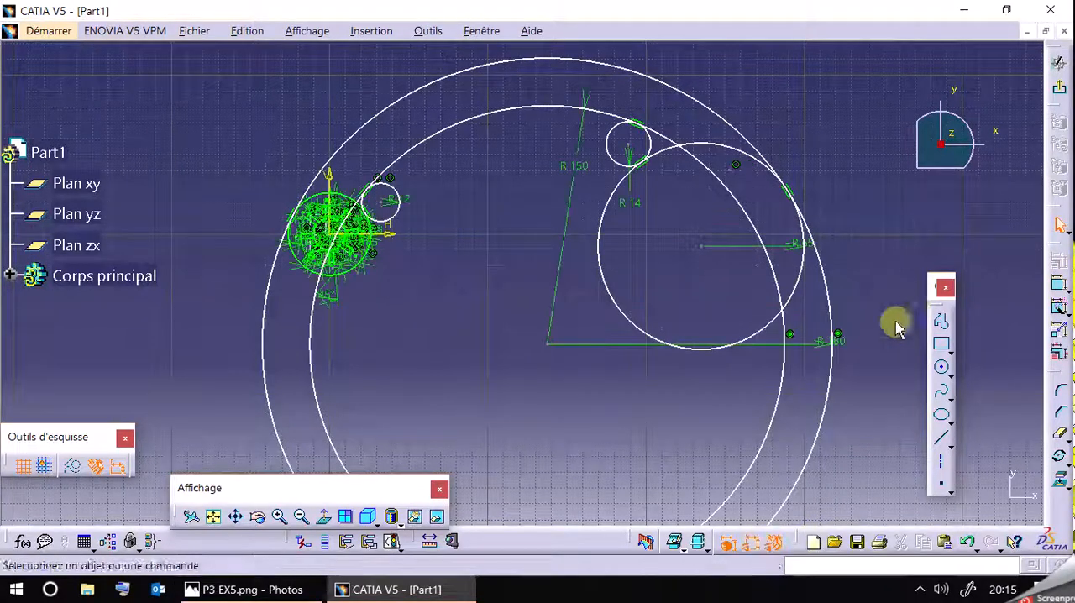
{"action": "left_click", "coordinate": [1058, 284]}
{"action": "left_click", "coordinate": [702, 246]}
{"action": "left_click", "coordinate": [402, 241]}
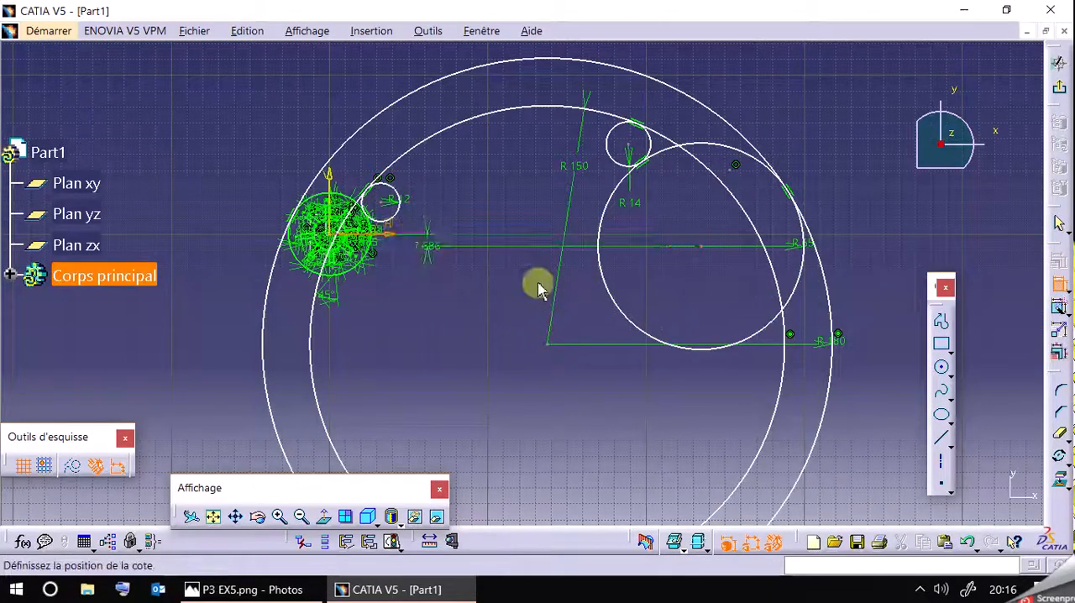
{"action": "left_click", "coordinate": [684, 298]}
{"action": "double_click", "coordinate": [689, 299]}
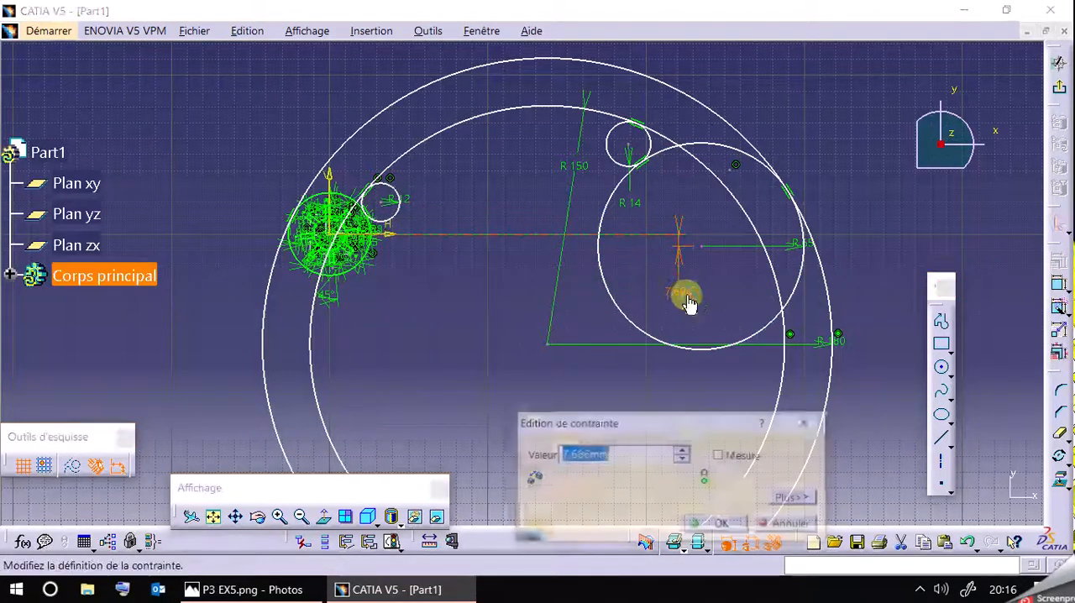
{"action": "type", "text": "18"}
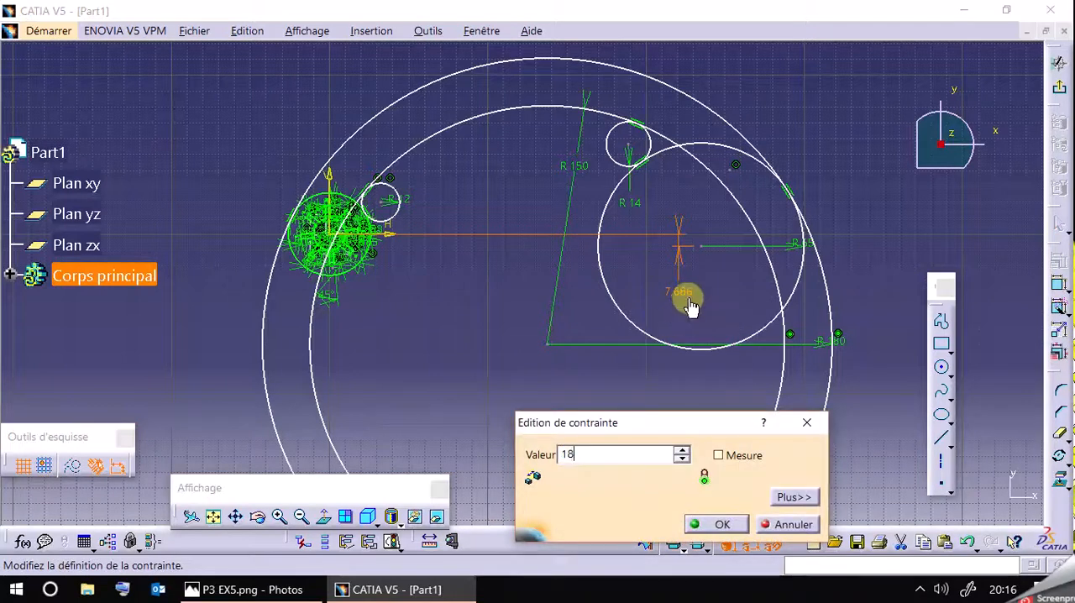
{"action": "key", "text": "Return"}
{"action": "left_click", "coordinate": [838, 131]}
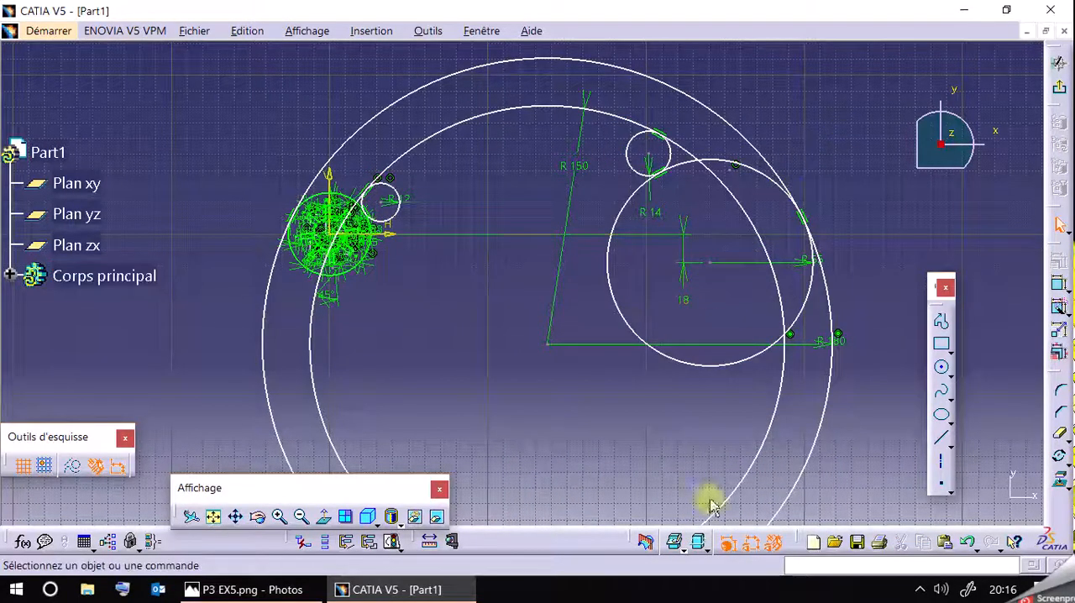
Hide the dimensional and geometric constraints in the sketch.
{"action": "left_click", "coordinate": [750, 541]}
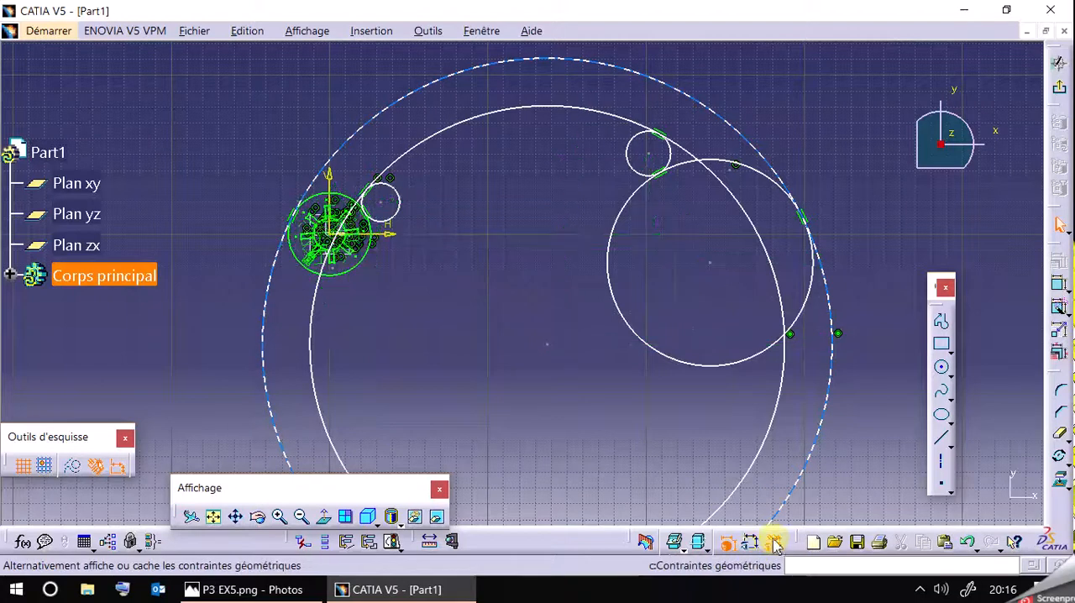
{"action": "left_click", "coordinate": [771, 541]}
{"action": "mouse_move", "coordinate": [866, 185]}
{"action": "middle_mouse_down"}
{"action": "mouse_move", "coordinate": [815, 210]}
{"action": "mouse_move", "coordinate": [818, 165]}
{"action": "middle_mouse_up"}
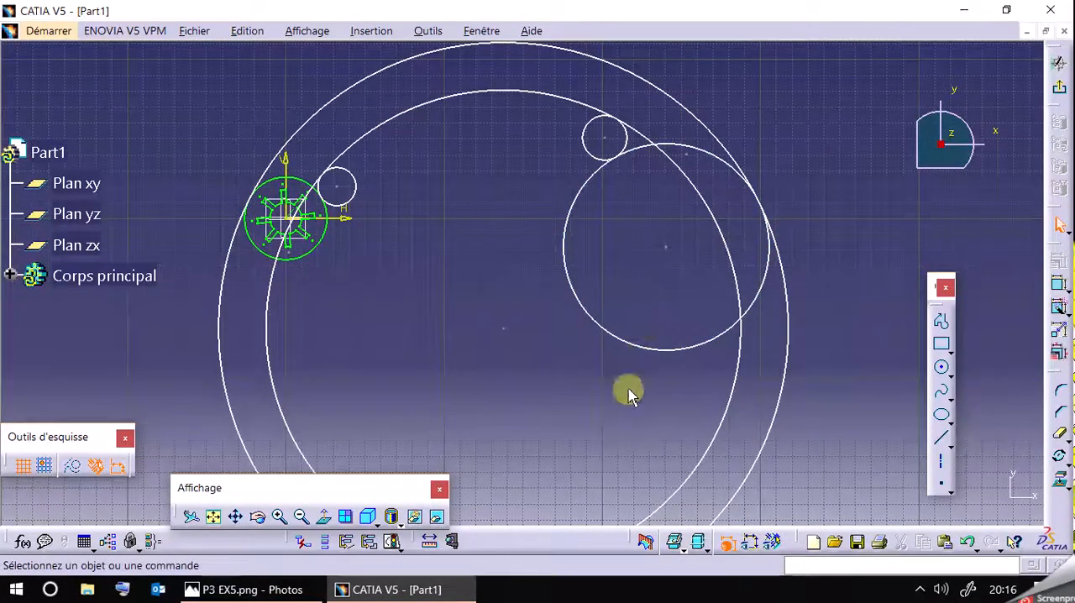
Check the reference drawing, then in CATIA V5 start a profile at the R65 circle's lowest point with a 70 mm horizontal line running left.
{"action": "left_click", "coordinate": [217, 590]}
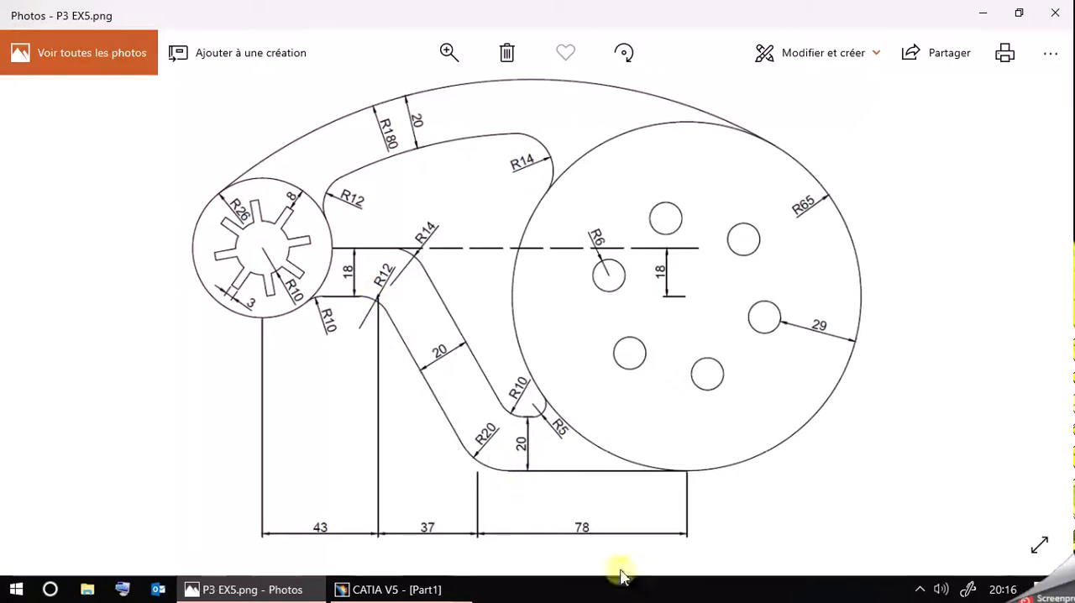
{"action": "left_click", "coordinate": [382, 589]}
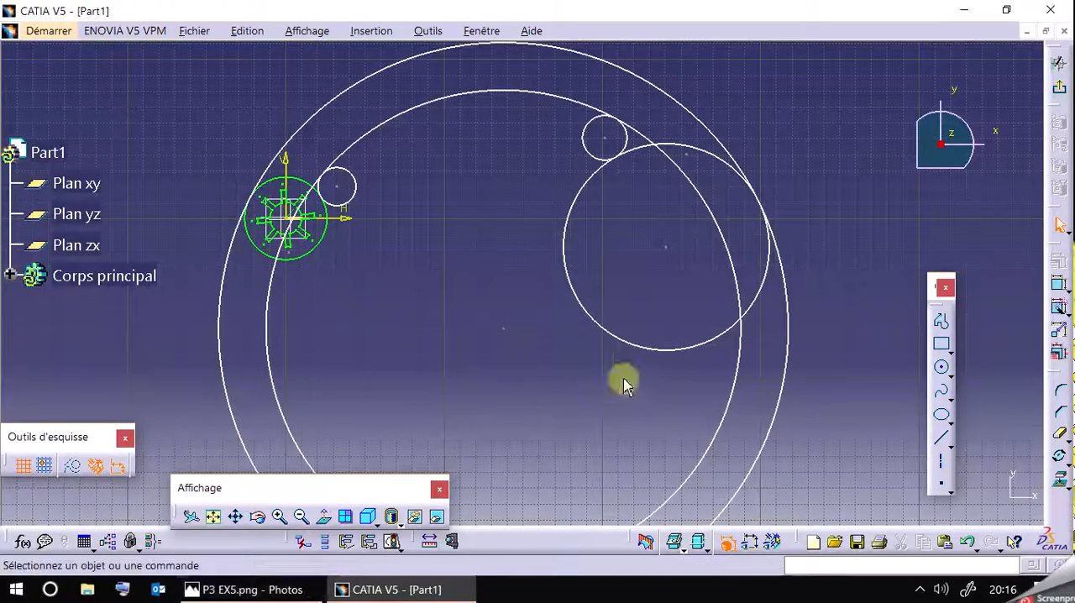
{"action": "left_click", "coordinate": [940, 327]}
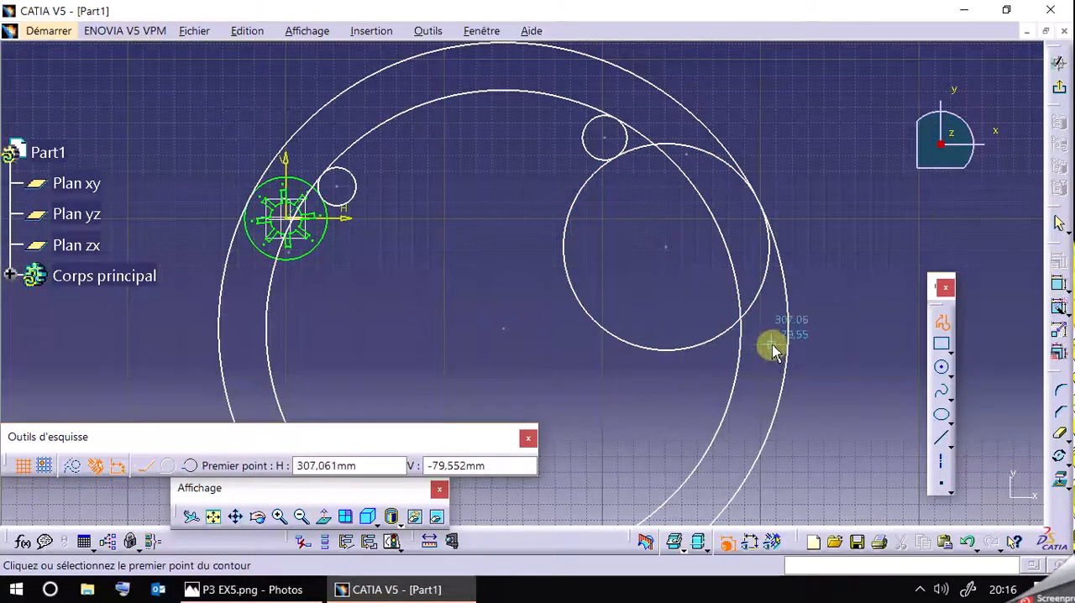
{"action": "left_click", "coordinate": [670, 349]}
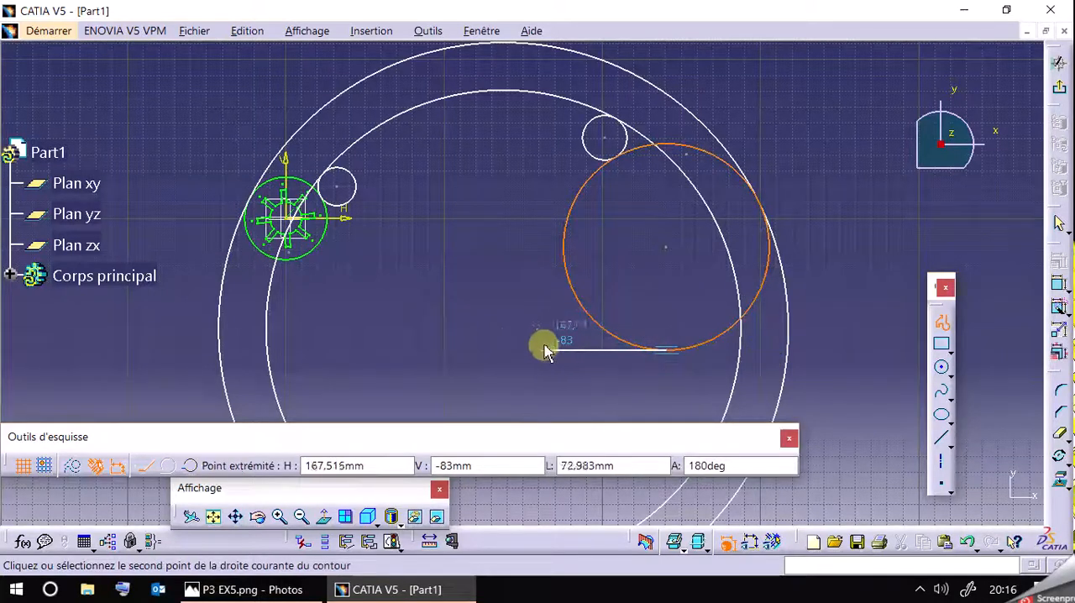
{"action": "left_click", "coordinate": [345, 590]}
{"action": "left_click", "coordinate": [295, 594]}
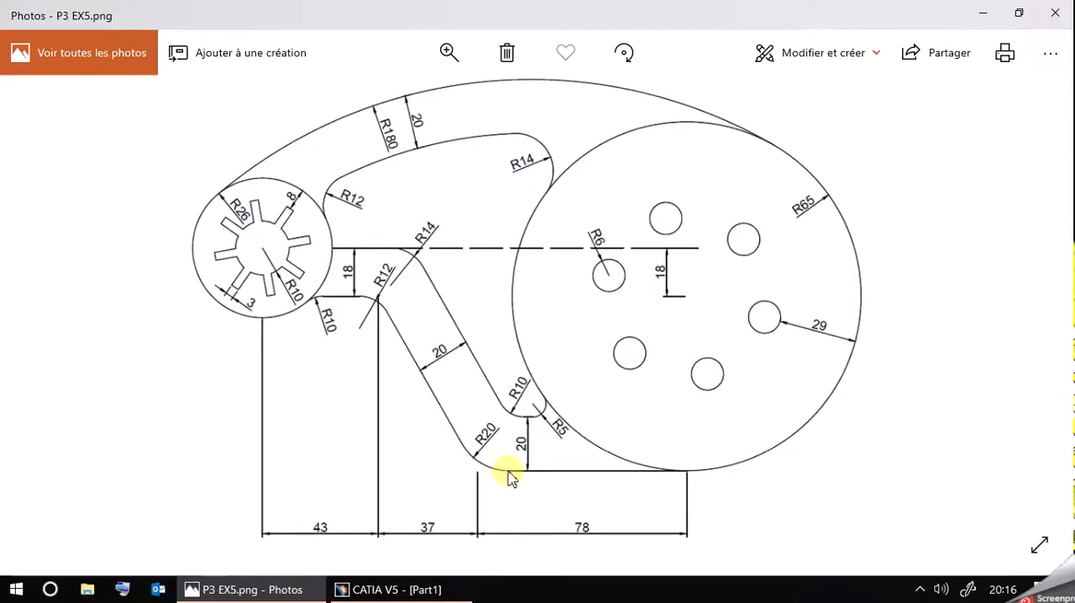
{"action": "left_click", "coordinate": [277, 589]}
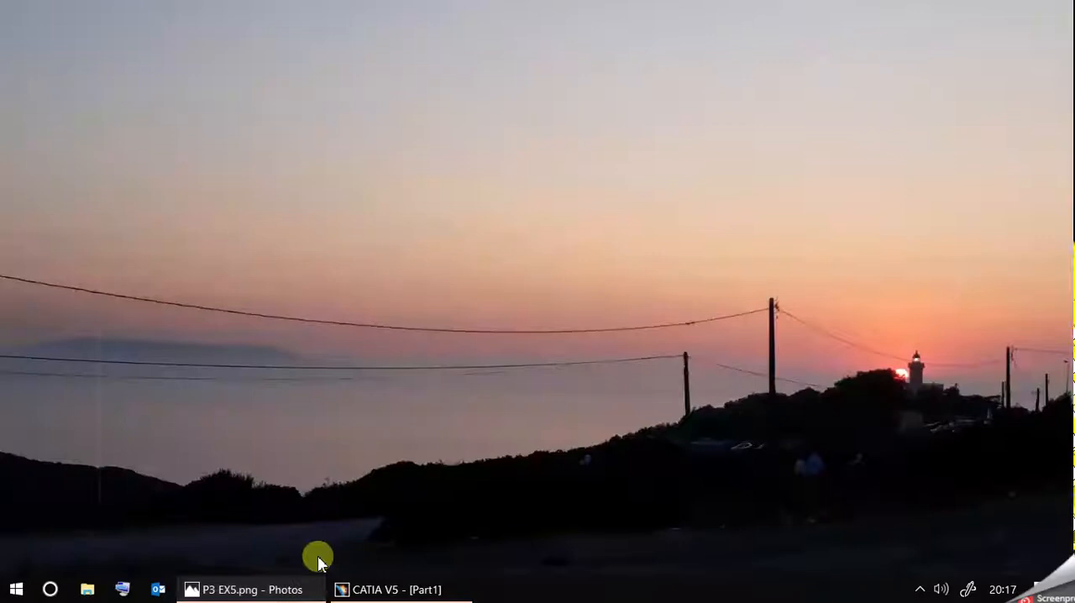
{"action": "left_click", "coordinate": [386, 589]}
{"action": "left_click", "coordinate": [583, 465]}
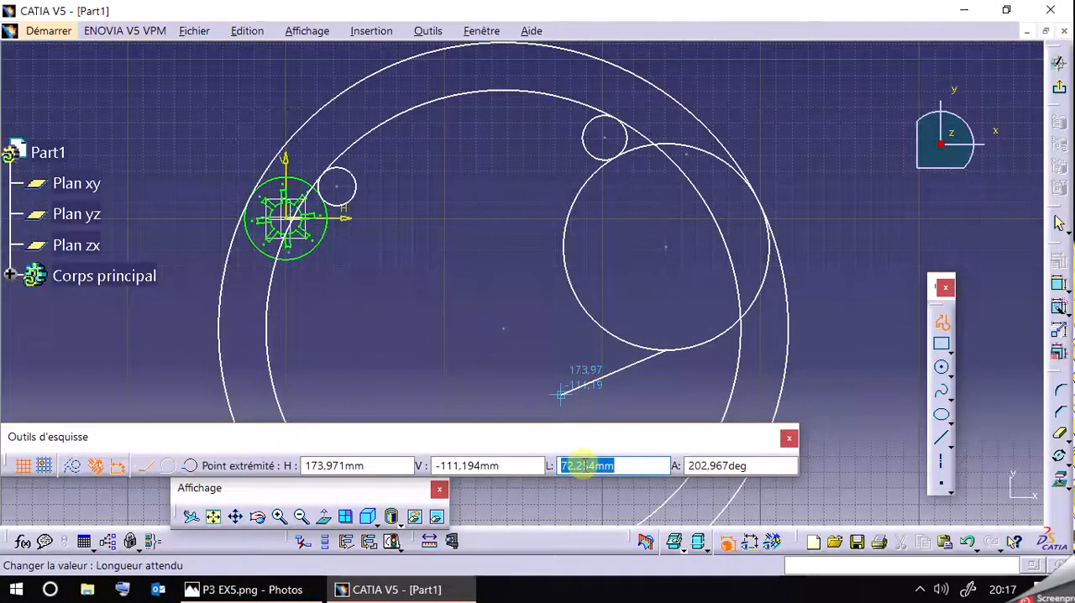
{"action": "key", "text": "Return"}
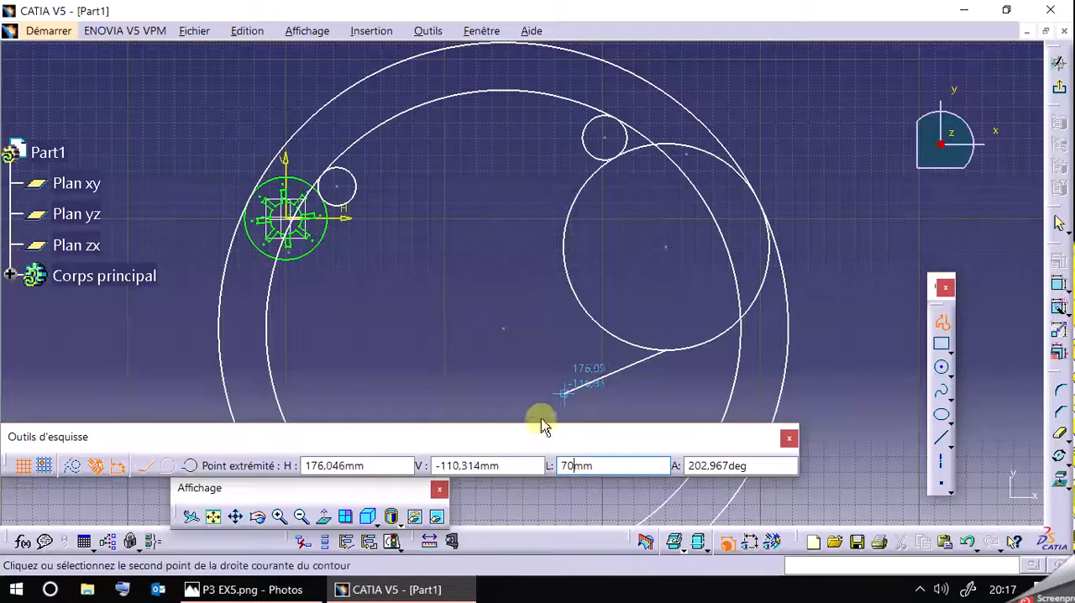
{"action": "left_click", "coordinate": [546, 353]}
Continue the profile with a tangent arc of 20 mm radius curving upward from the horizontal line's end, following the reference drawing.
{"action": "left_click", "coordinate": [167, 465]}
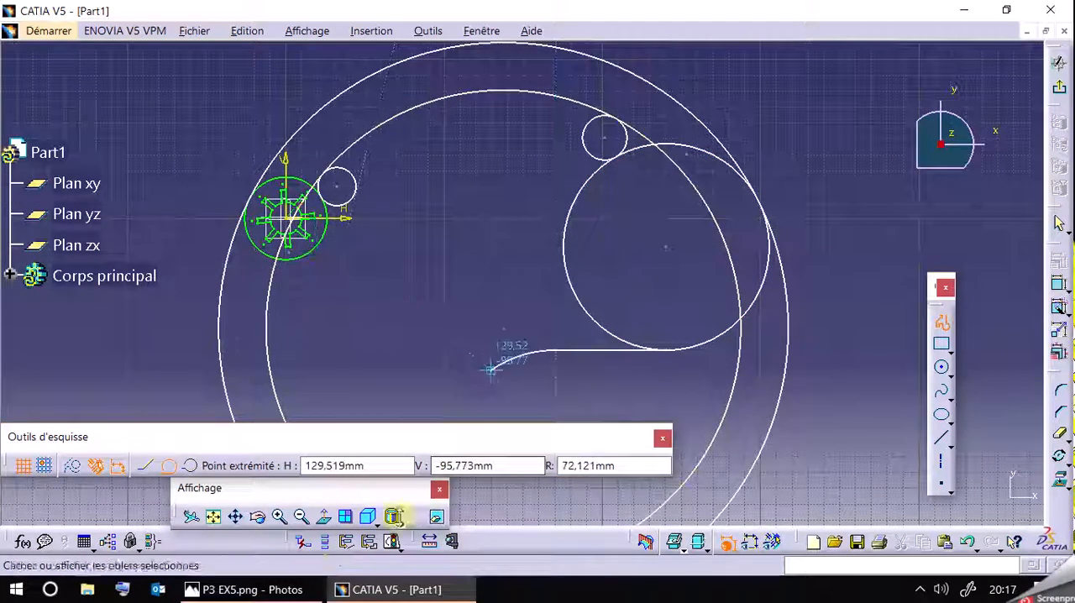
{"action": "left_click", "coordinate": [285, 592]}
{"action": "left_click", "coordinate": [285, 592]}
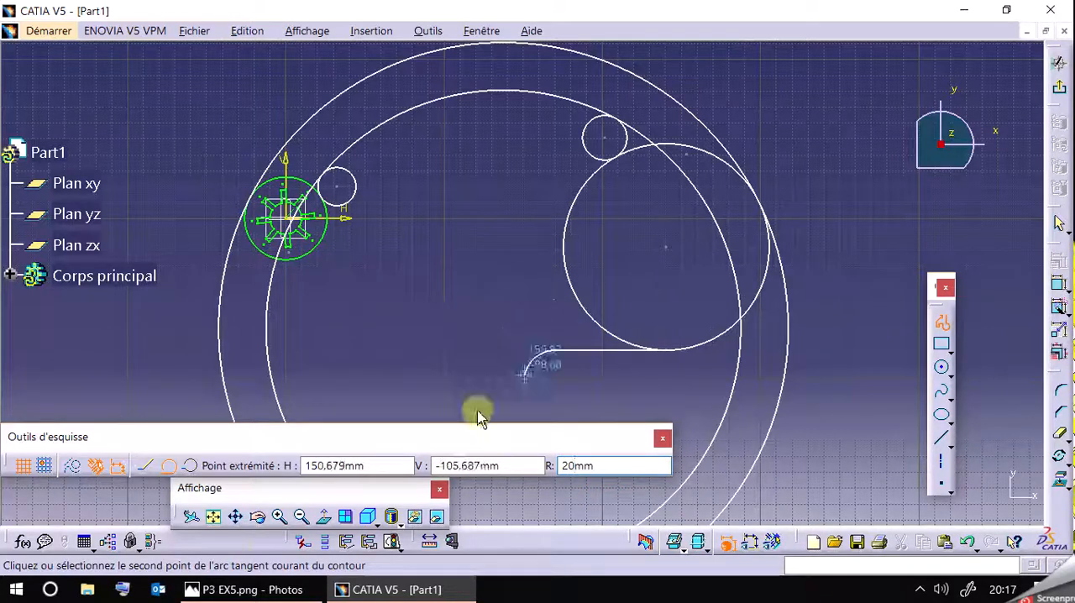
{"action": "left_click", "coordinate": [252, 590]}
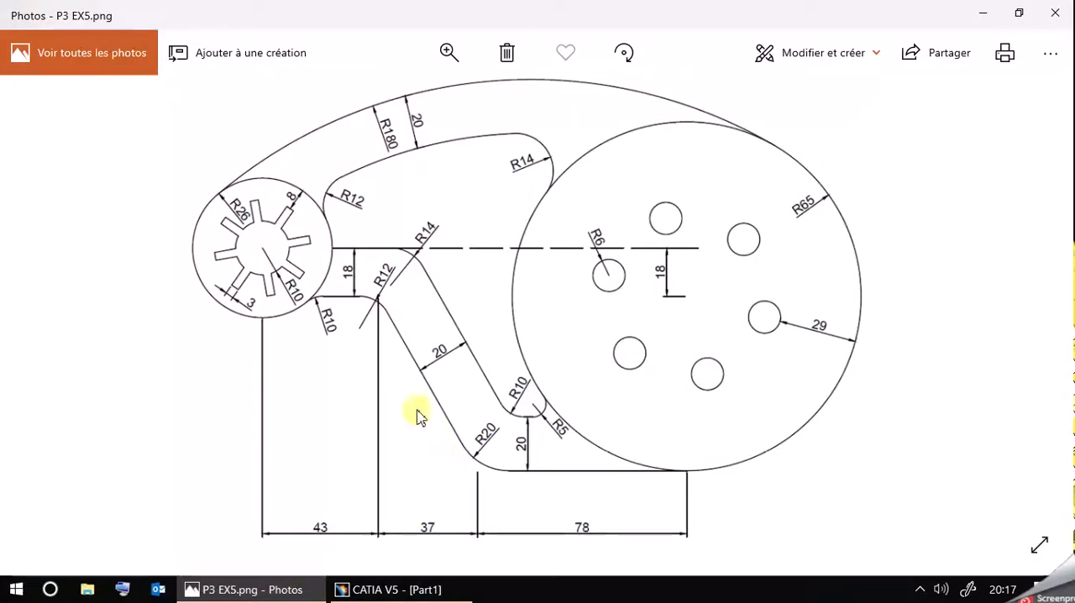
{"action": "left_click", "coordinate": [342, 593]}
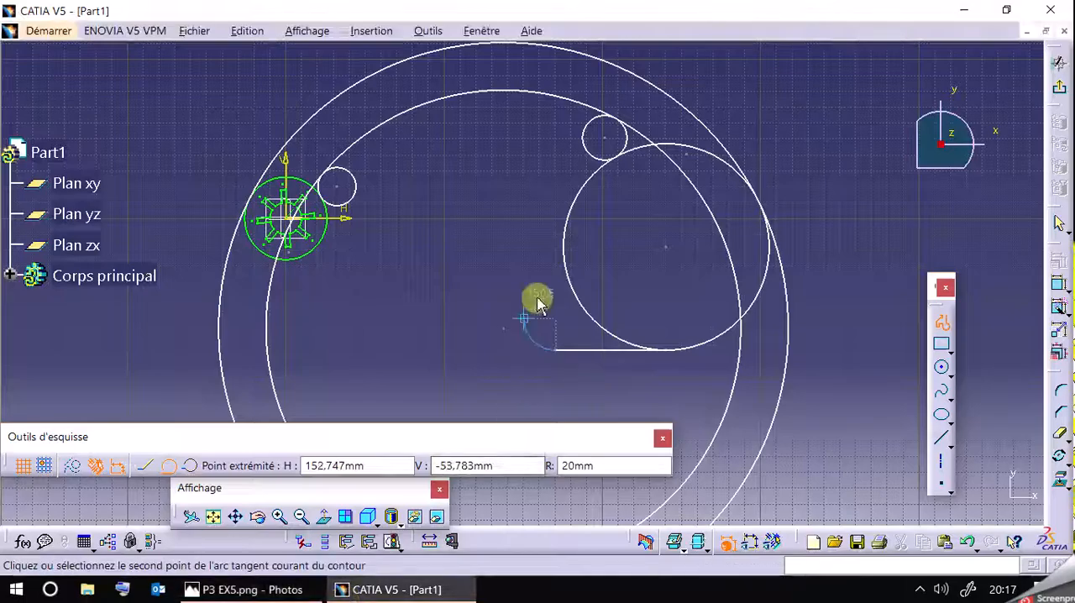
{"action": "left_click", "coordinate": [535, 346]}
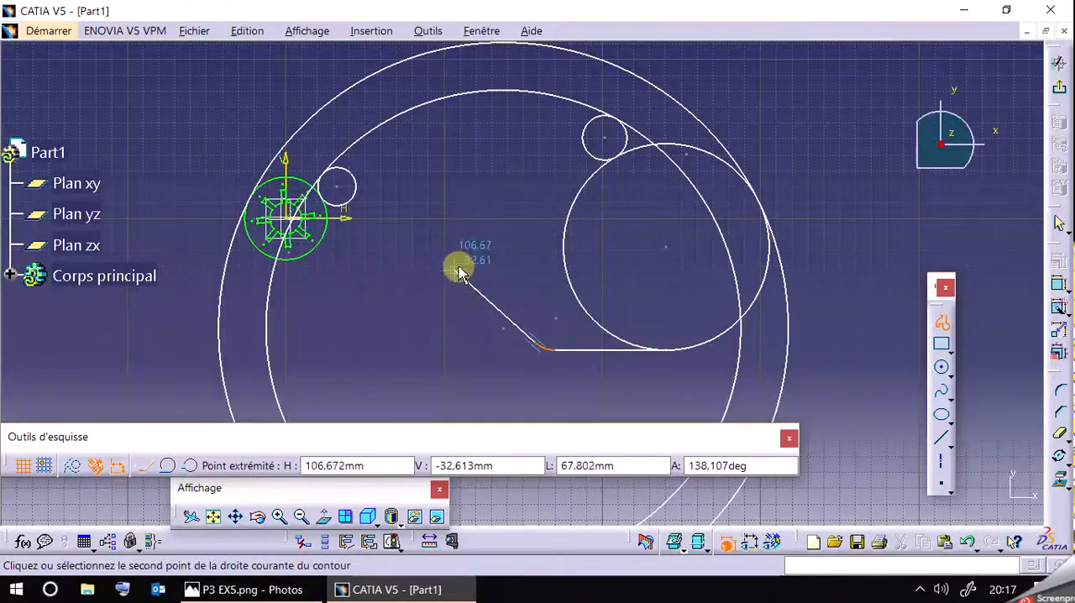
Extend the profile with an oblique line about 68 mm long up to the left, ending in a tangent arc of 12 mm radius.
{"action": "left_click", "coordinate": [309, 588]}
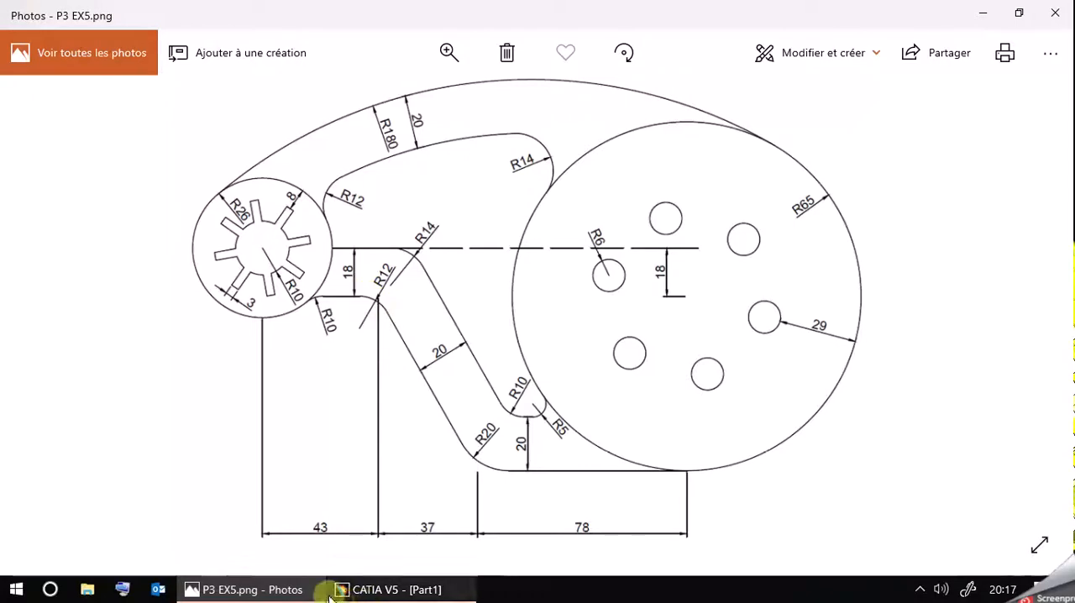
{"action": "left_click", "coordinate": [305, 587]}
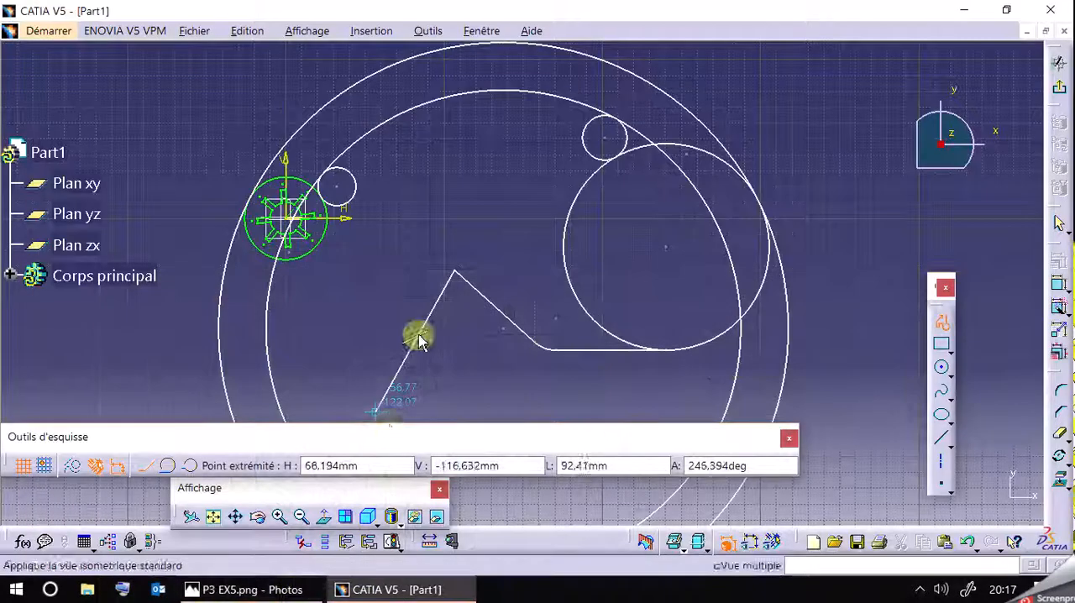
{"action": "left_click", "coordinate": [168, 465]}
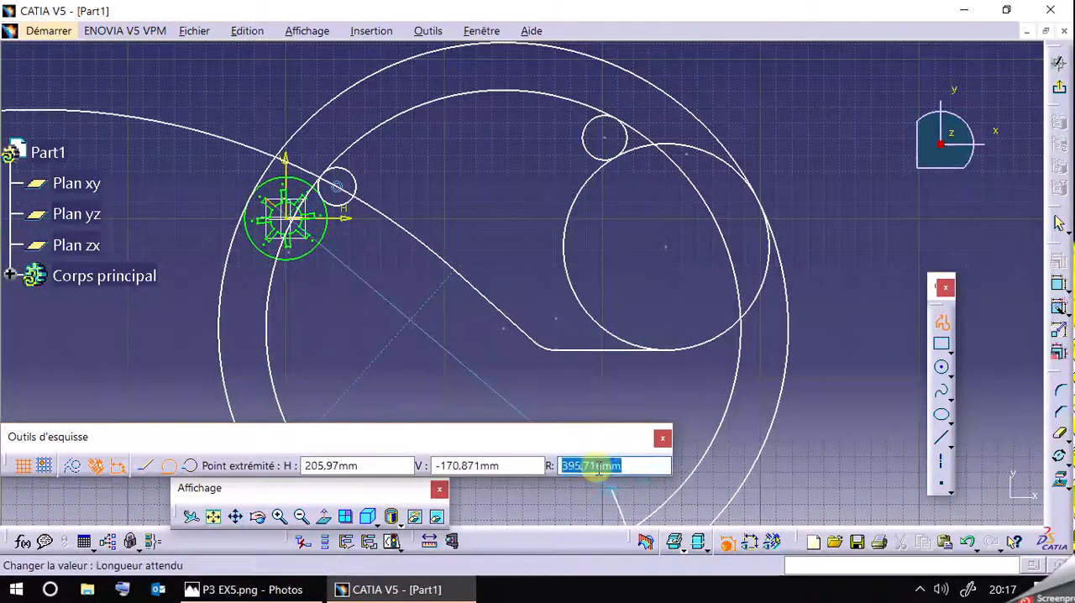
{"action": "key", "text": "Return"}
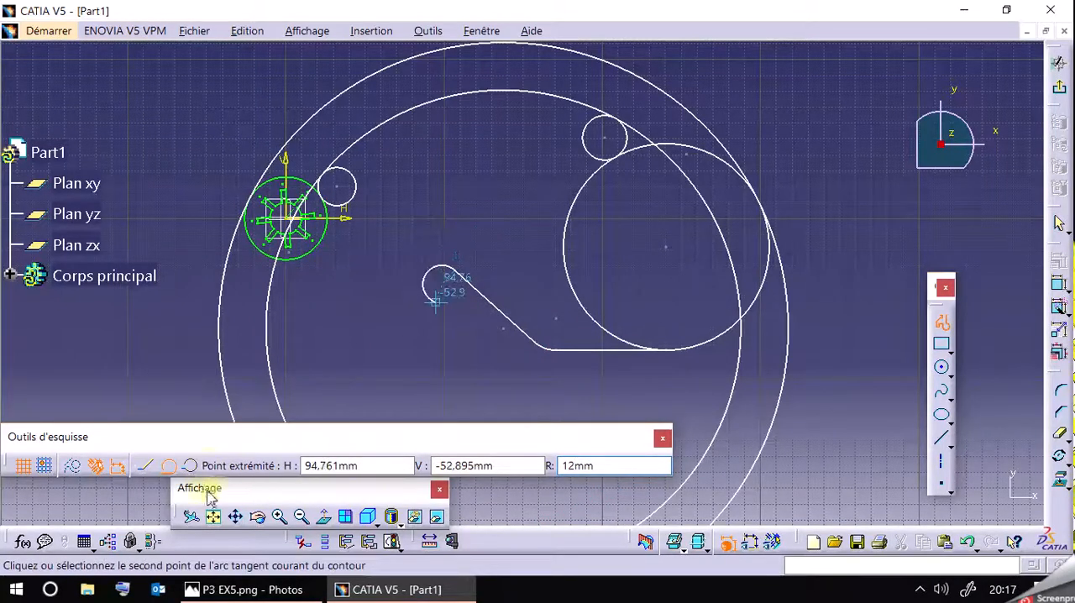
{"action": "left_click", "coordinate": [283, 516]}
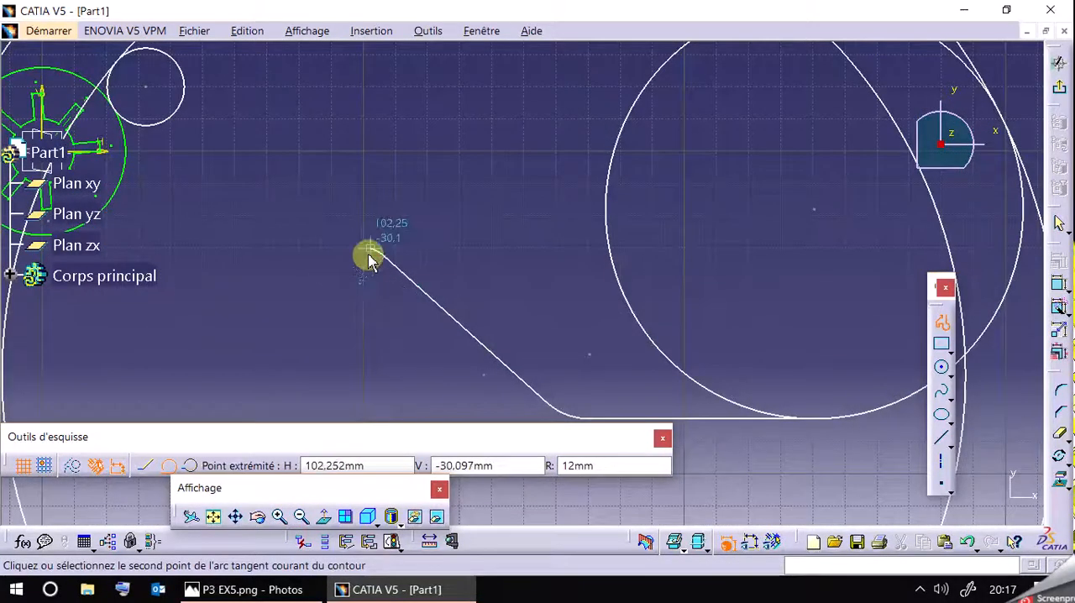
{"action": "left_click", "coordinate": [364, 252]}
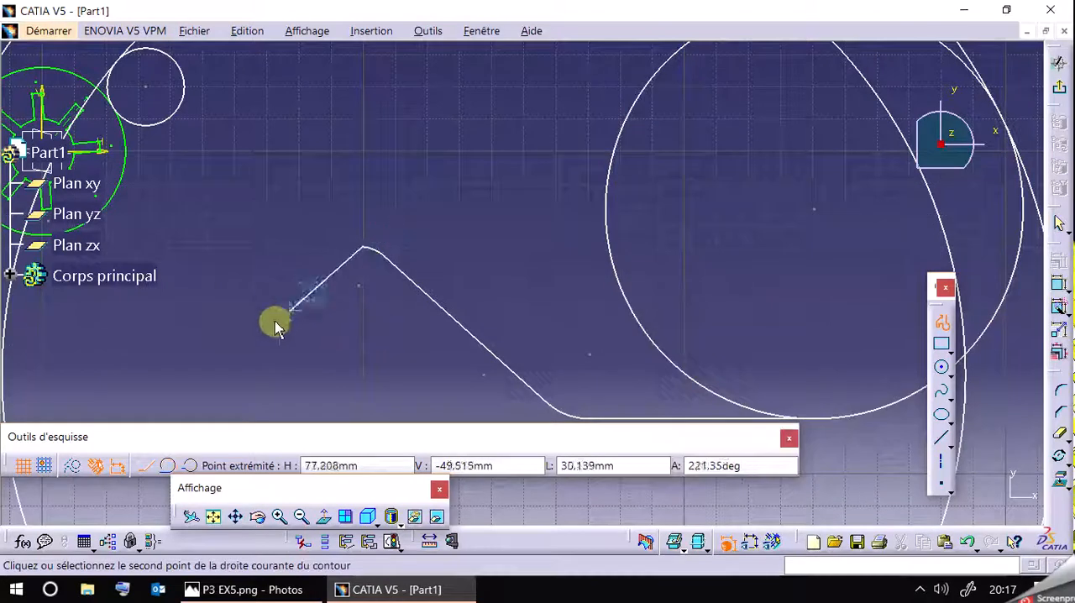
Add a near-horizontal line toward the slotted circle and a tangent arc of 10 mm radius as in the reference drawing, and end the profile.
{"action": "left_click", "coordinate": [290, 590]}
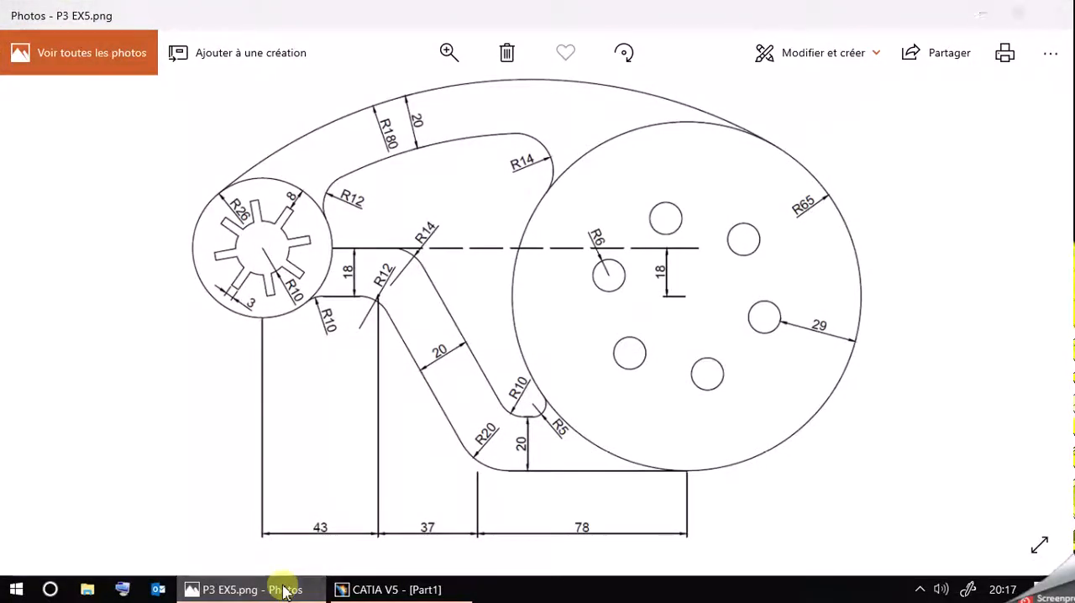
{"action": "left_click", "coordinate": [286, 590]}
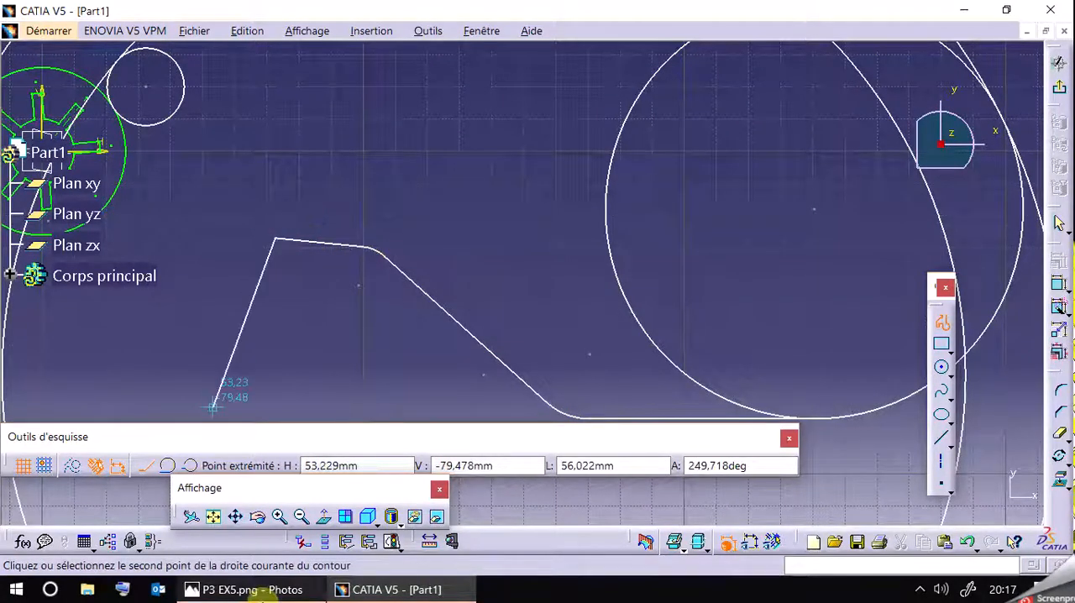
{"action": "left_click", "coordinate": [260, 591]}
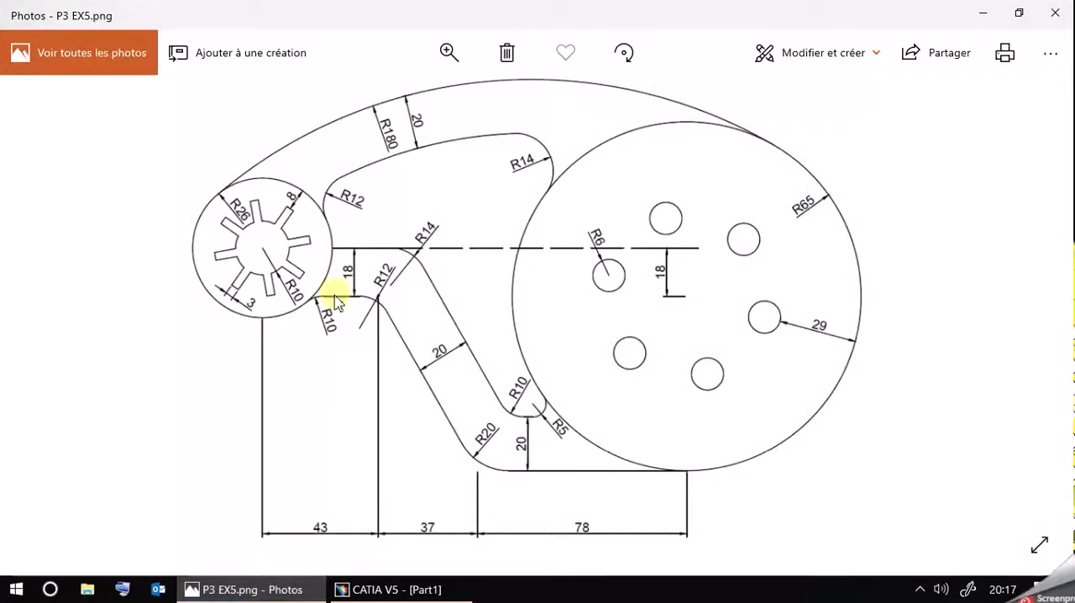
{"action": "left_click", "coordinate": [267, 591]}
{"action": "left_click", "coordinate": [168, 465]}
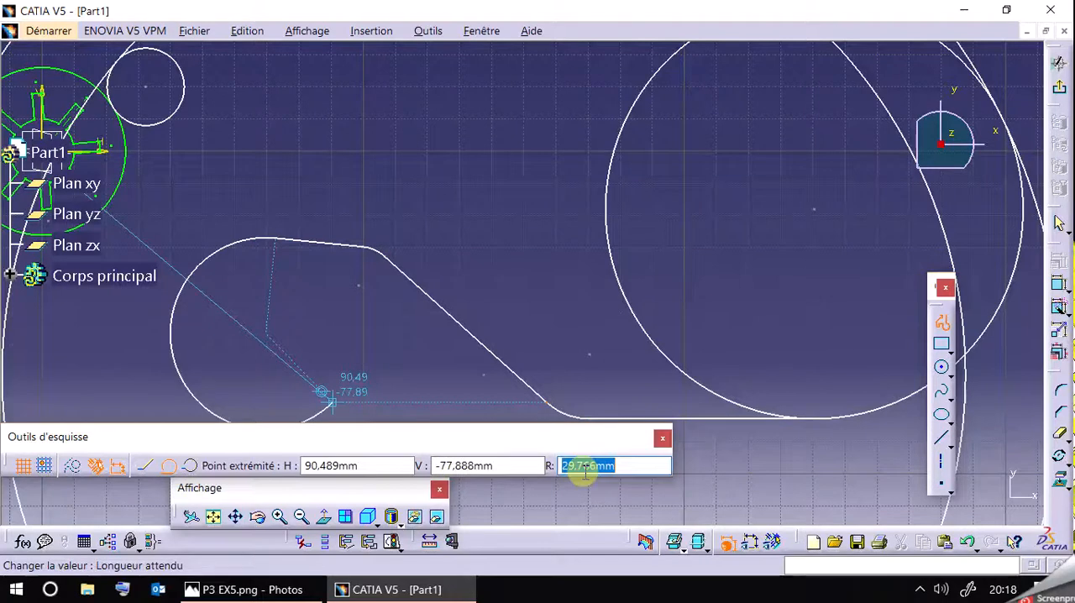
{"action": "key", "text": "Return"}
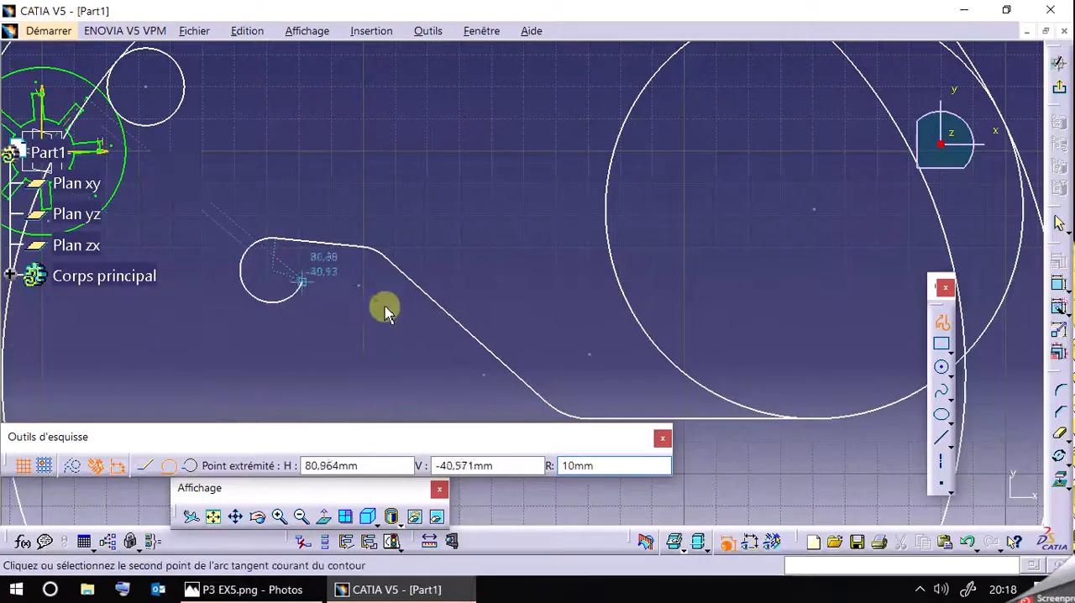
{"action": "left_click", "coordinate": [237, 318]}
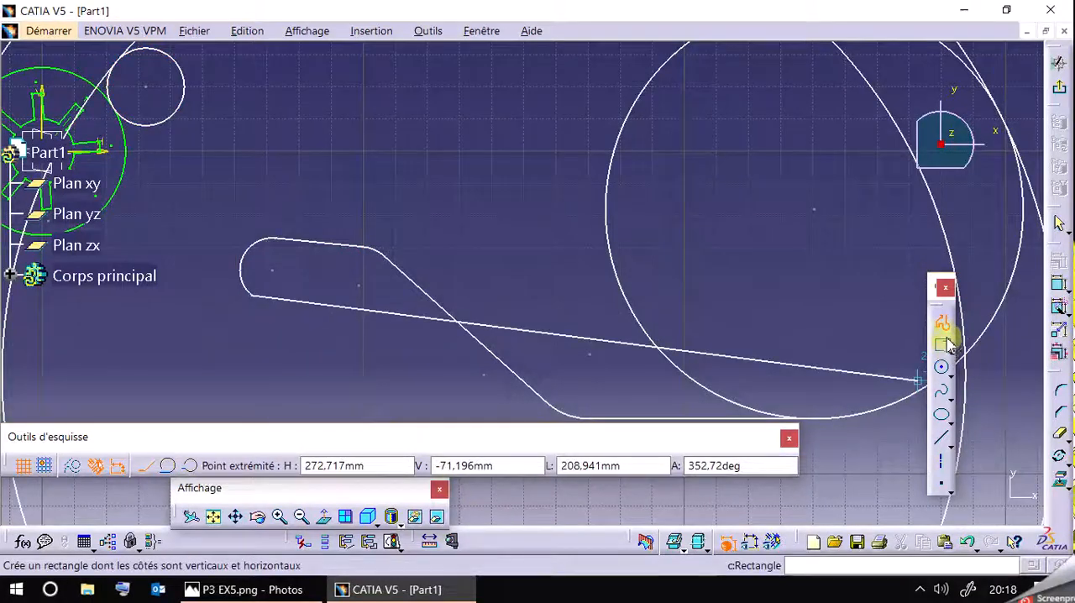
{"action": "left_click", "coordinate": [941, 325]}
End the profile and make its R10 end arc tangent to the outer circle around the slots.
{"action": "middle_click", "coordinate": [473, 232]}
{"action": "scroll", "coordinate": [475, 236], "scroll_direction": "up", "scroll_amount": 1}
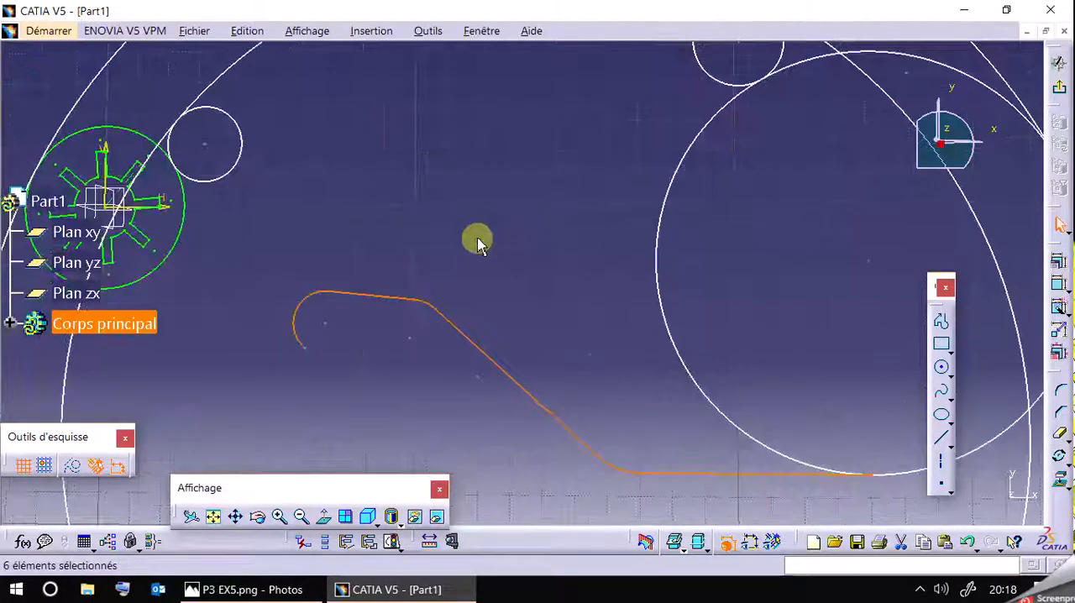
{"action": "left_click", "coordinate": [477, 240]}
{"action": "left_click", "coordinate": [149, 280]}
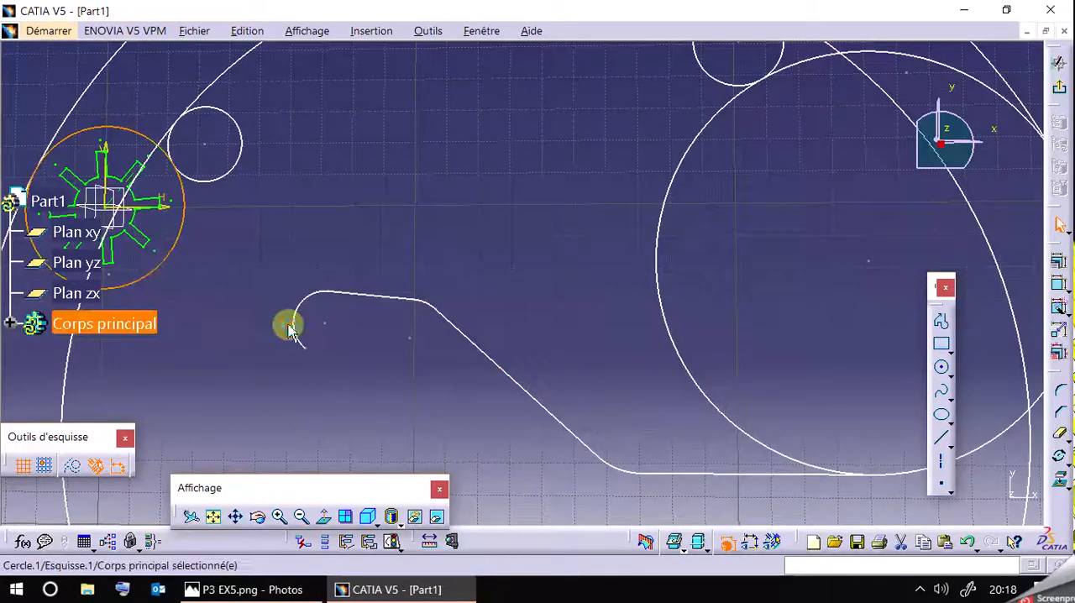
{"action": "left_click", "coordinate": [1060, 276]}
{"action": "left_click", "coordinate": [805, 370]}
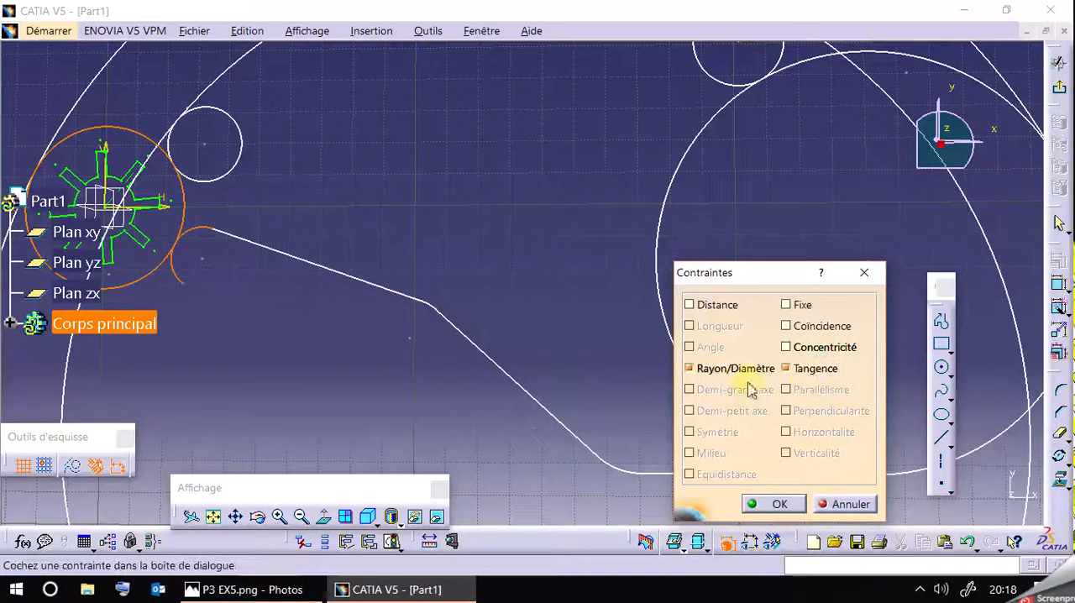
{"action": "left_click", "coordinate": [770, 504]}
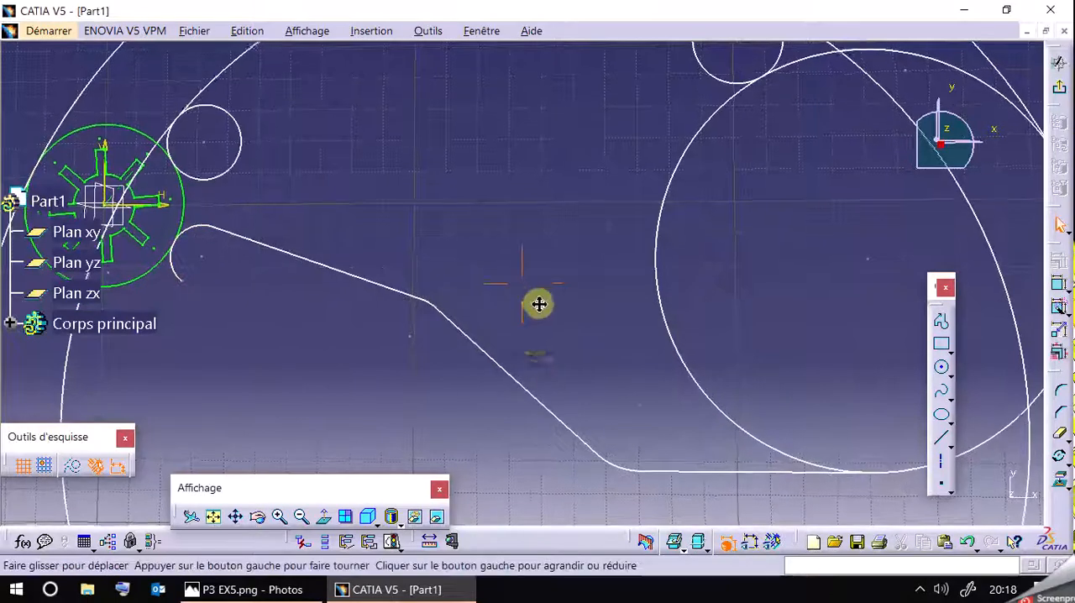
Apply a horizontality constraint to the profile's upper line between the R10 and R12 arcs.
{"action": "middle_click_drag", "start_coordinate": [549, 252], "coordinate": [579, 259]}
{"action": "middle_click_drag", "start_coordinate": [607, 362], "coordinate": [607, 364]}
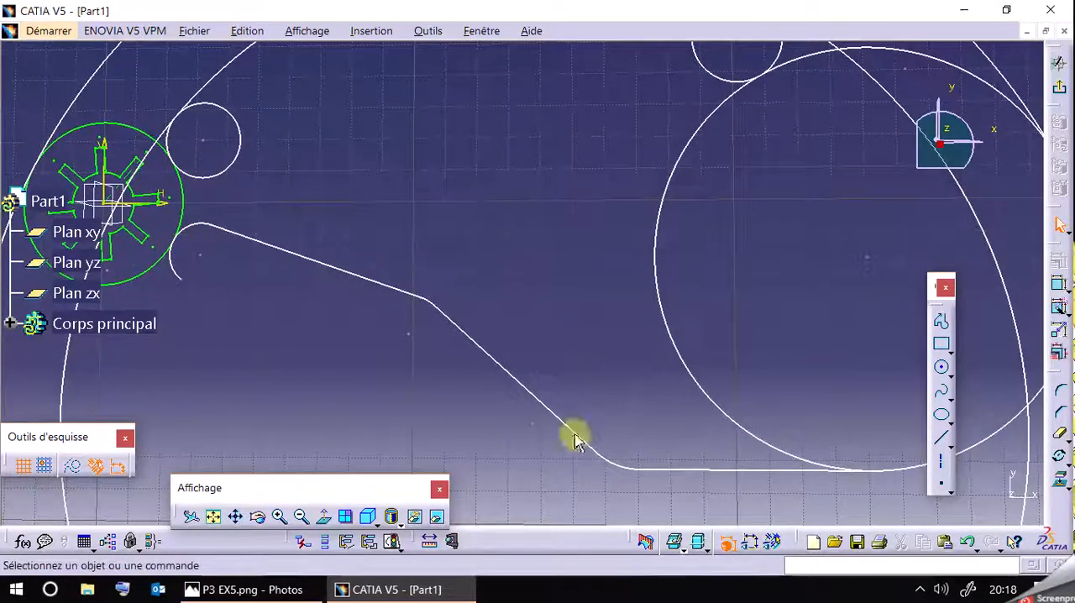
{"action": "left_click", "coordinate": [424, 176]}
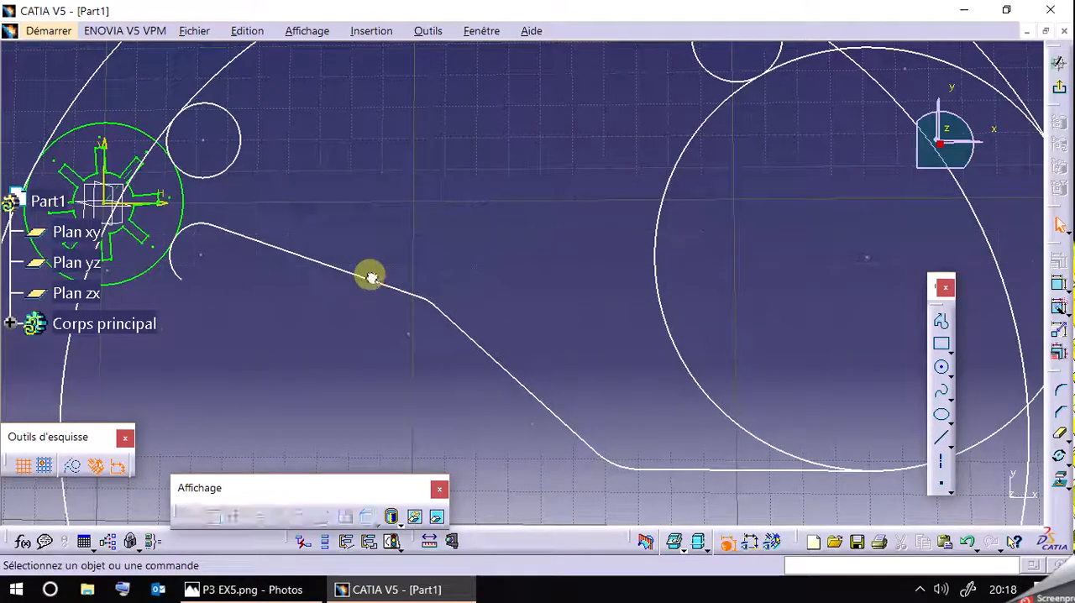
{"action": "left_click", "coordinate": [372, 279]}
{"action": "left_click", "coordinate": [1056, 264]}
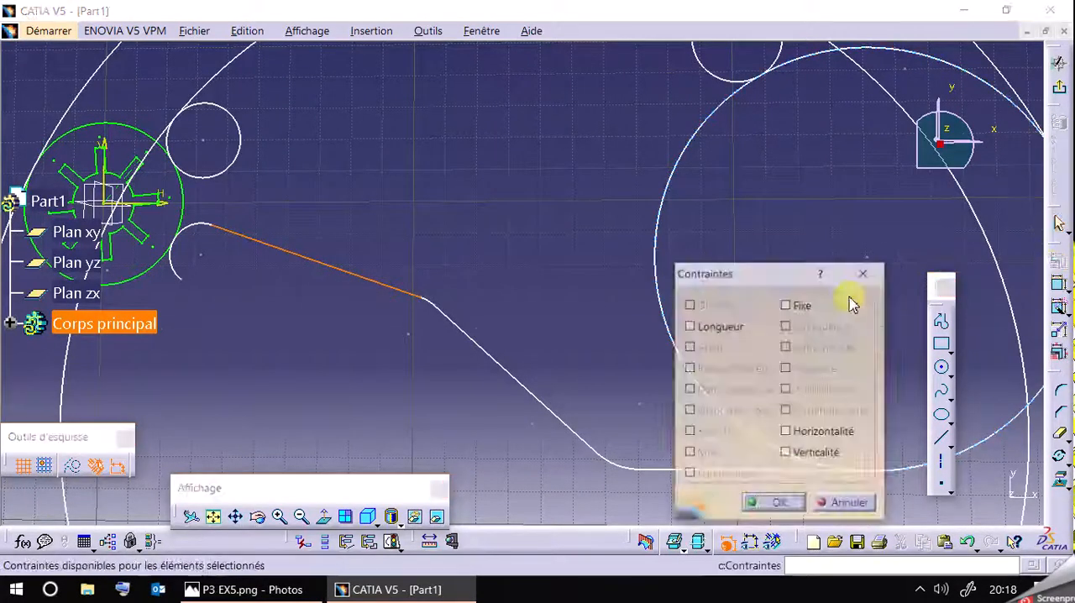
{"action": "left_click", "coordinate": [787, 432]}
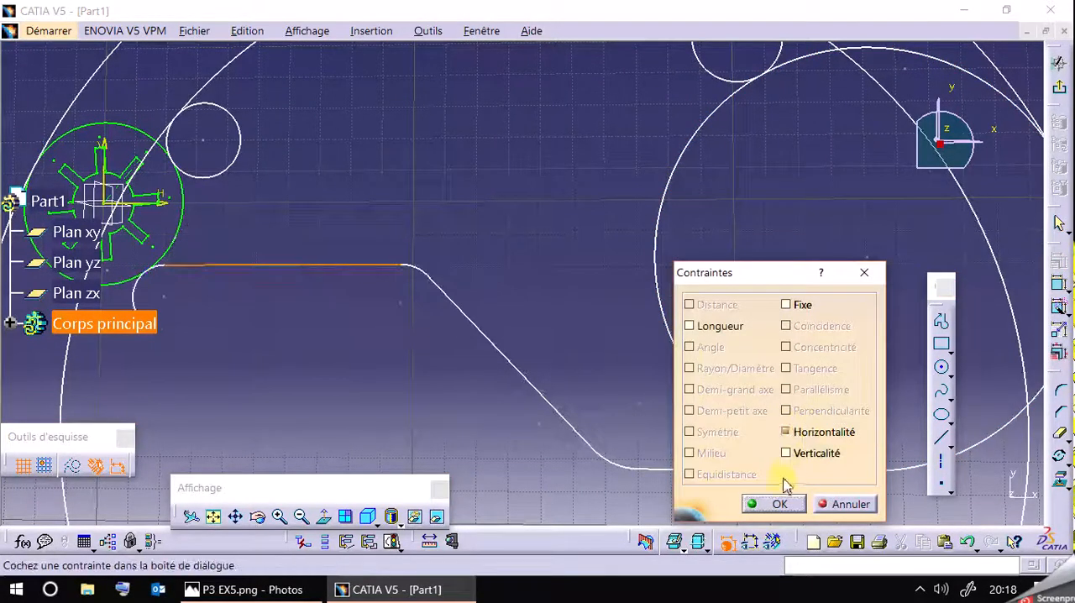
{"action": "left_click", "coordinate": [772, 505]}
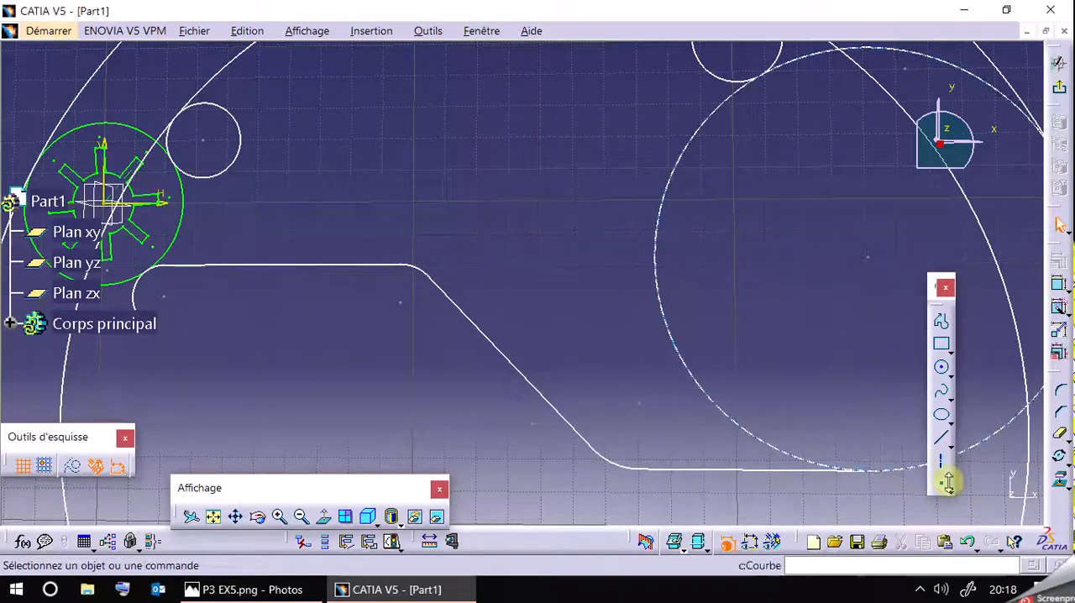
Fit the sketch in view and examine the inner lower arm contour in the reference drawing P3 EX5.png.
{"action": "scroll", "coordinate": [518, 221], "scroll_direction": "up", "scroll_amount": 1}
{"action": "mouse_move", "coordinate": [518, 221]}
{"action": "middle_mouse_down"}
{"action": "mouse_move", "coordinate": [524, 208]}
{"action": "mouse_move", "coordinate": [505, 232]}
{"action": "middle_mouse_up"}
{"action": "middle_click_drag", "start_coordinate": [830, 276], "coordinate": [829, 278]}
{"action": "scroll", "coordinate": [803, 313], "scroll_direction": "up", "scroll_amount": 1}
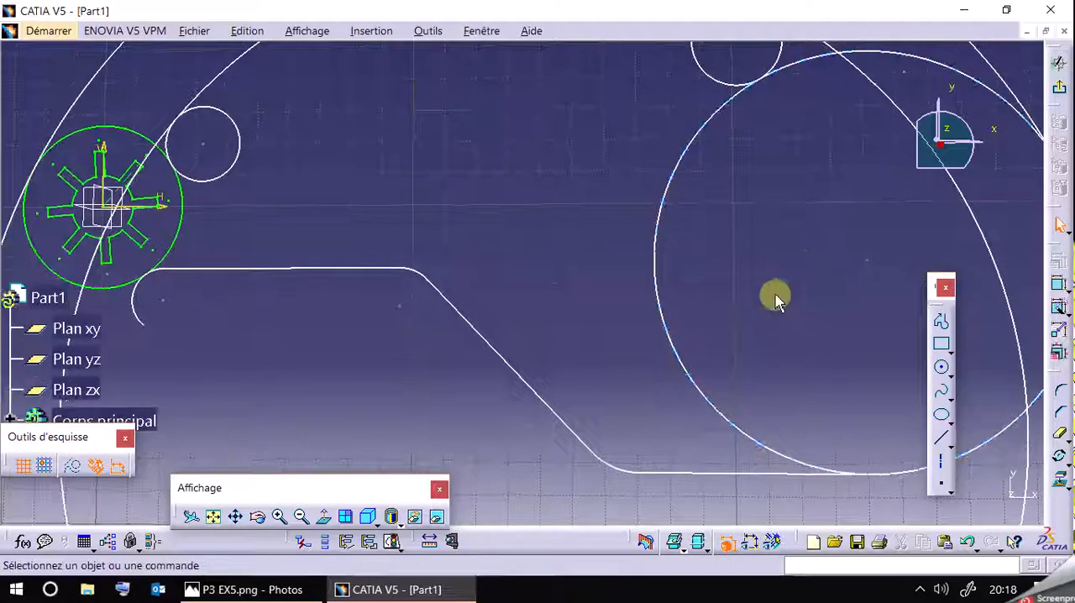
{"action": "left_click", "coordinate": [300, 518]}
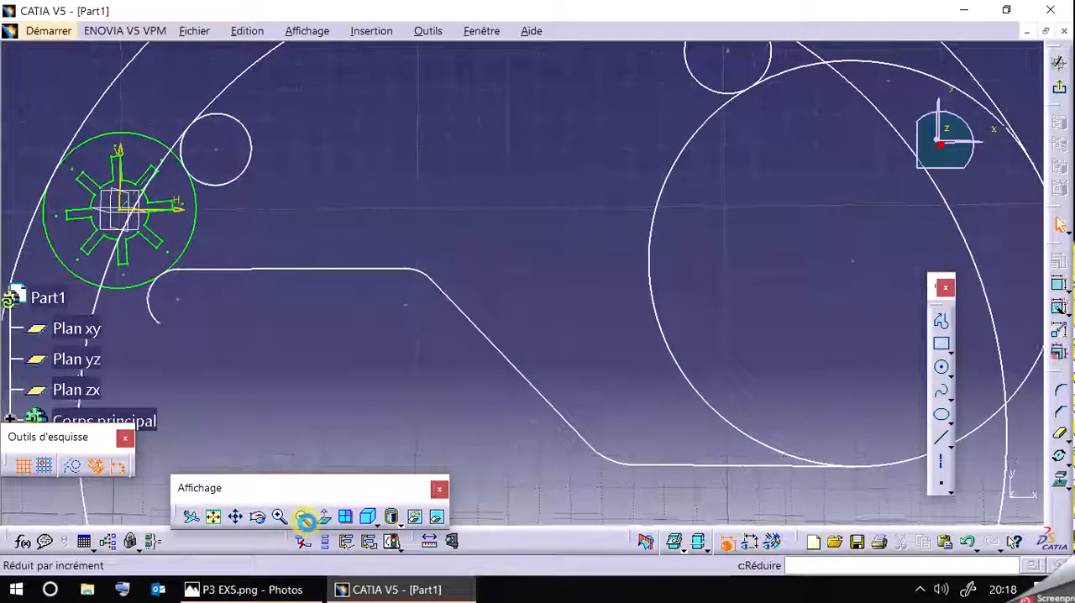
{"action": "left_click", "coordinate": [213, 518]}
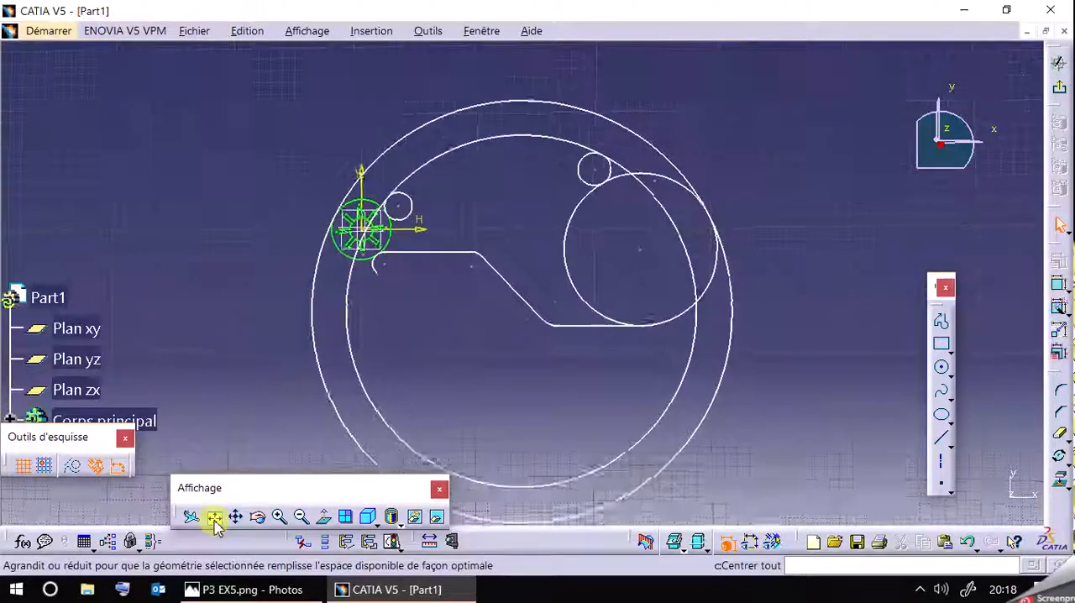
{"action": "left_click", "coordinate": [280, 518]}
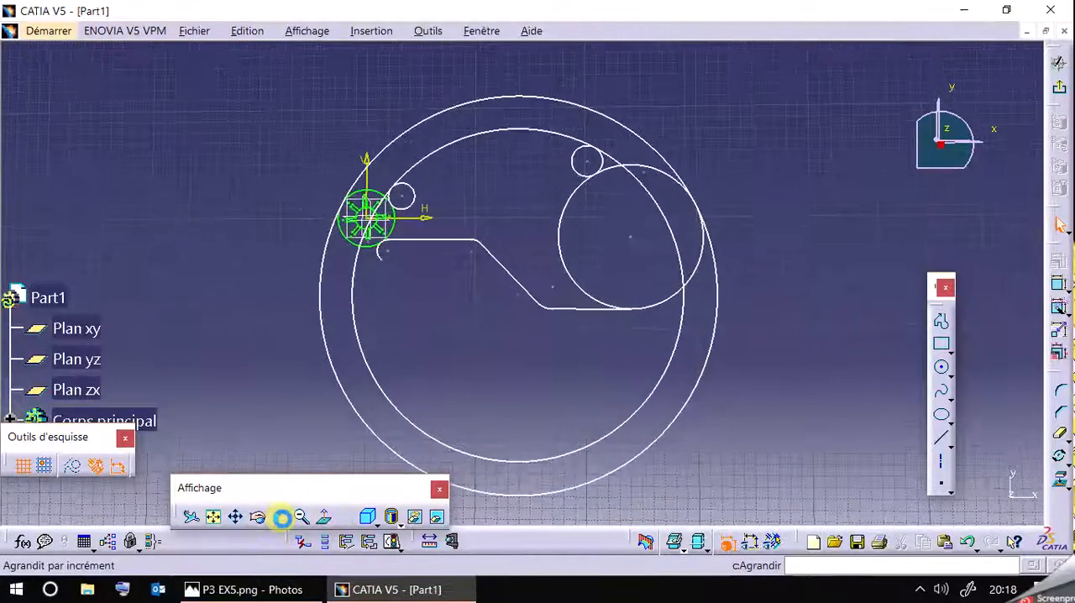
{"action": "left_click", "coordinate": [281, 519]}
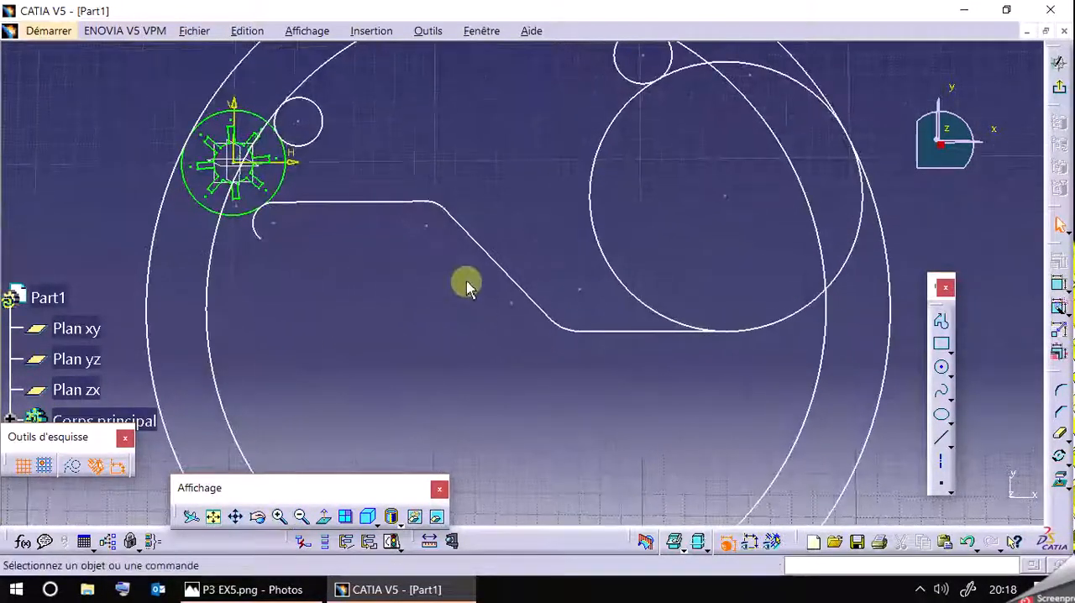
{"action": "mouse_move", "coordinate": [679, 409]}
{"action": "middle_mouse_down"}
{"action": "mouse_move", "coordinate": [628, 459]}
{"action": "mouse_move", "coordinate": [625, 417]}
{"action": "middle_mouse_up"}
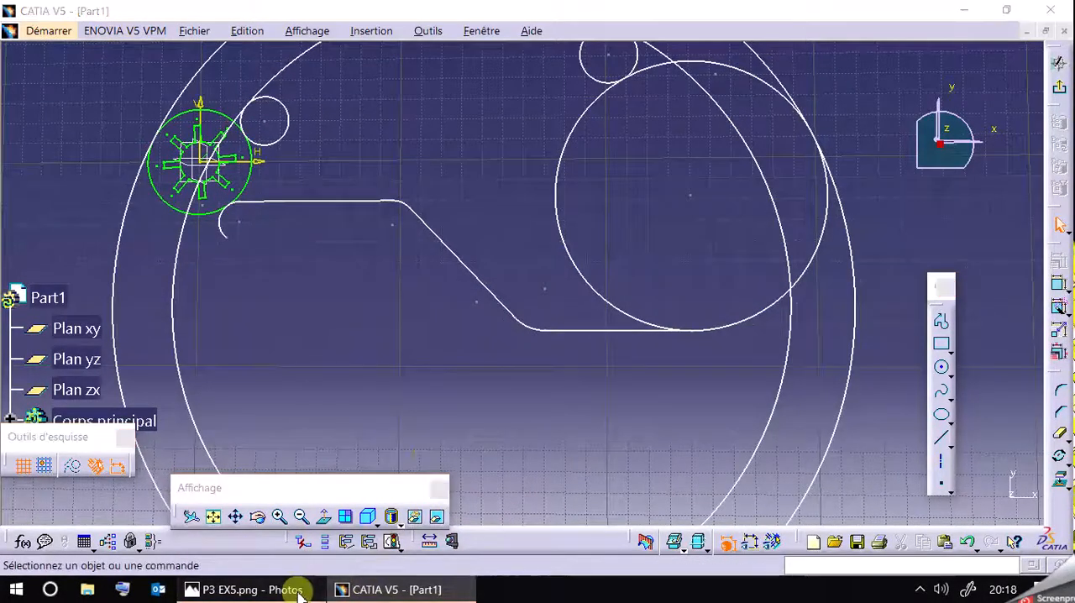
{"action": "left_click", "coordinate": [300, 592]}
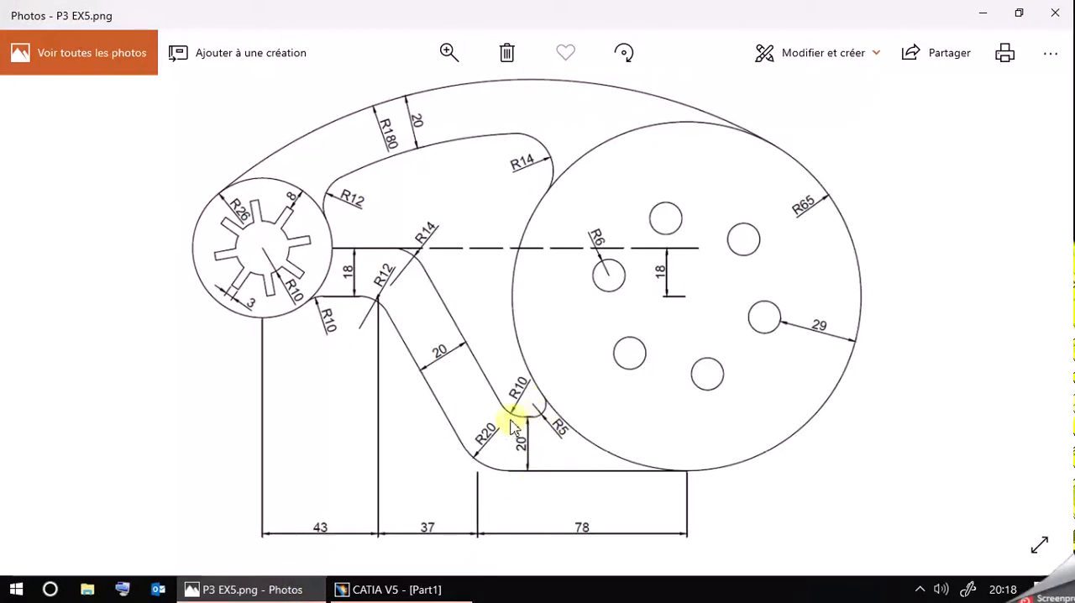
{"action": "left_click", "coordinate": [244, 590]}
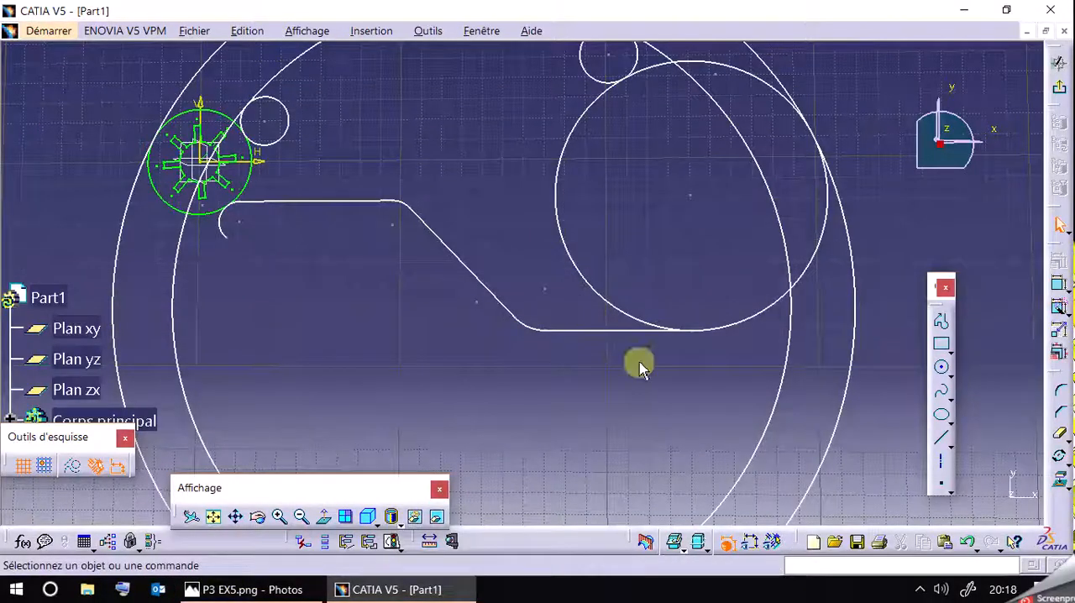
{"action": "left_click", "coordinate": [941, 442]}
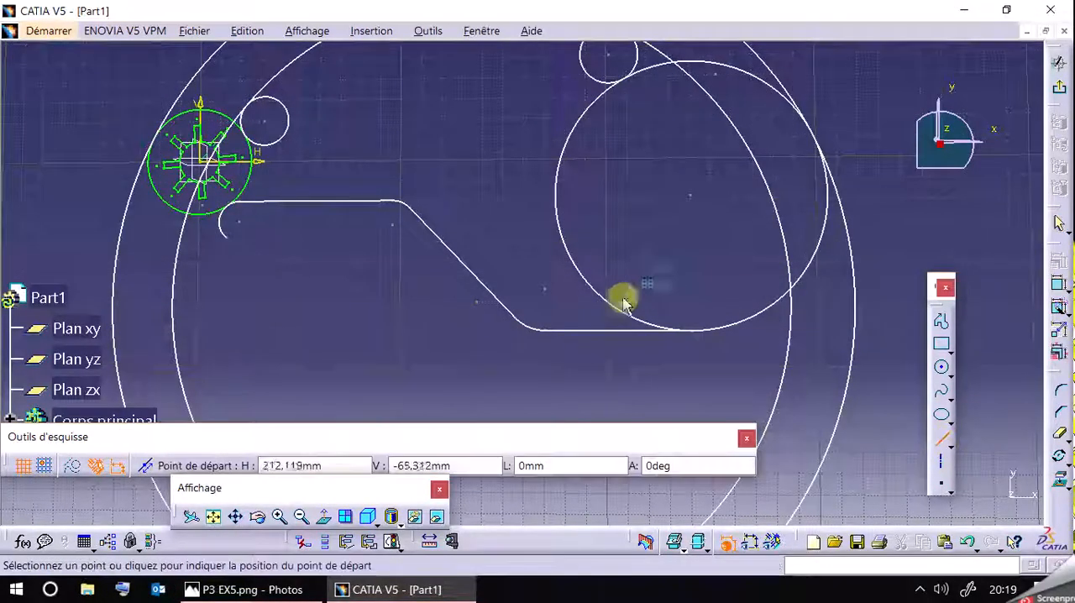
{"action": "left_click", "coordinate": [574, 297]}
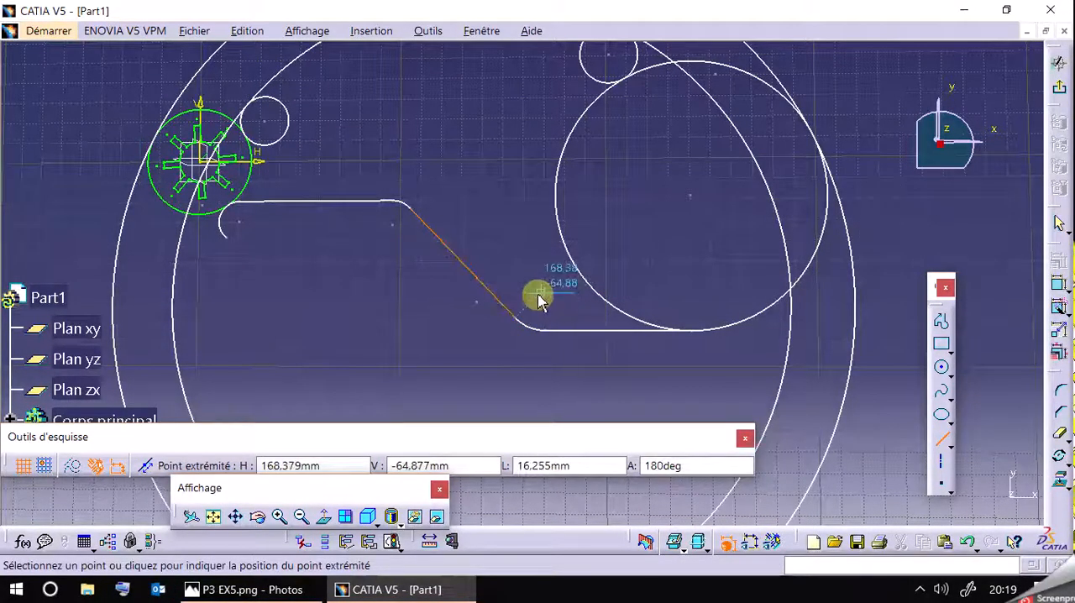
{"action": "left_click", "coordinate": [555, 294]}
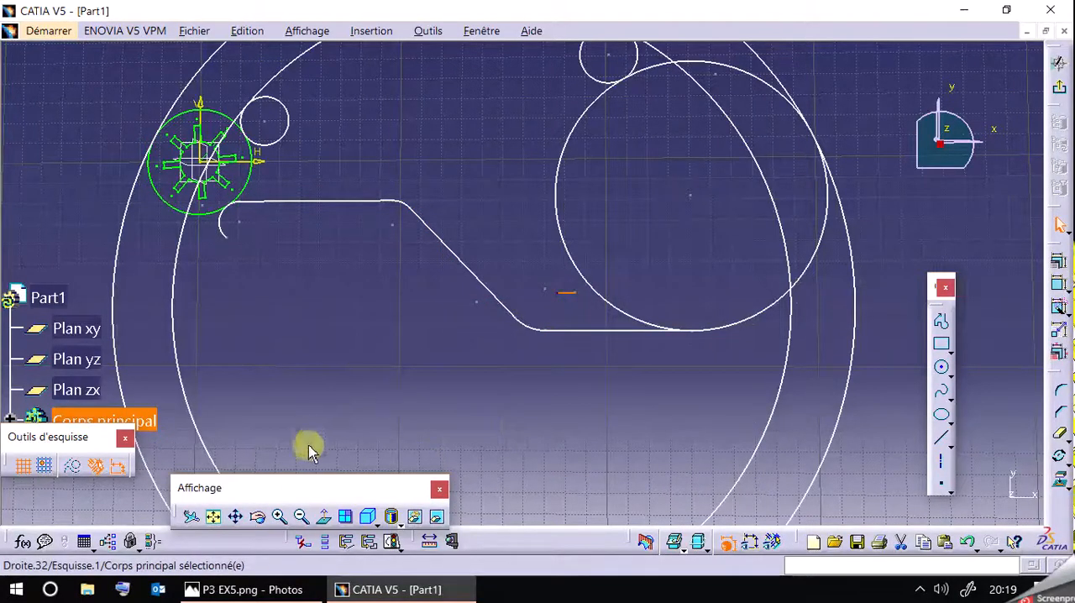
{"action": "left_click", "coordinate": [967, 542]}
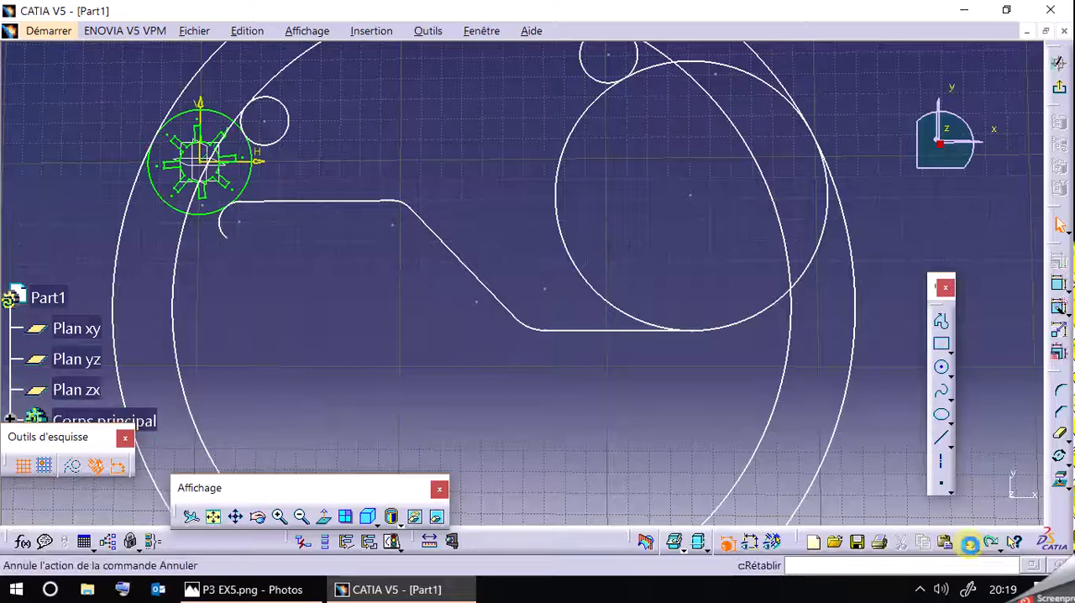
Start a new profile with a horizontal line about 10 mm long running left, just above the lower line beside the R65 circle.
{"action": "left_click", "coordinate": [942, 321]}
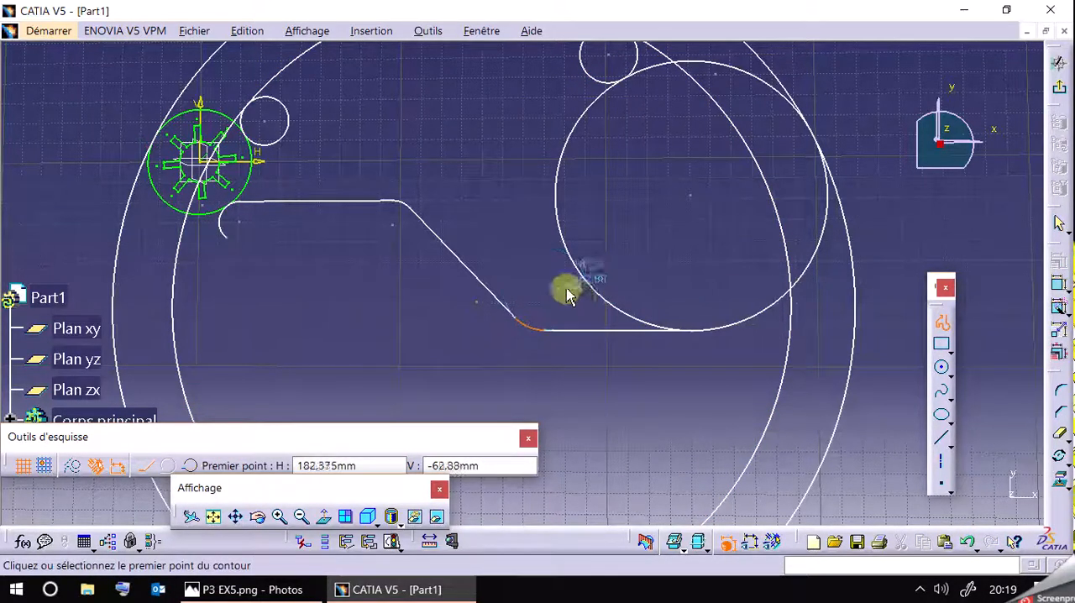
{"action": "left_click", "coordinate": [582, 297]}
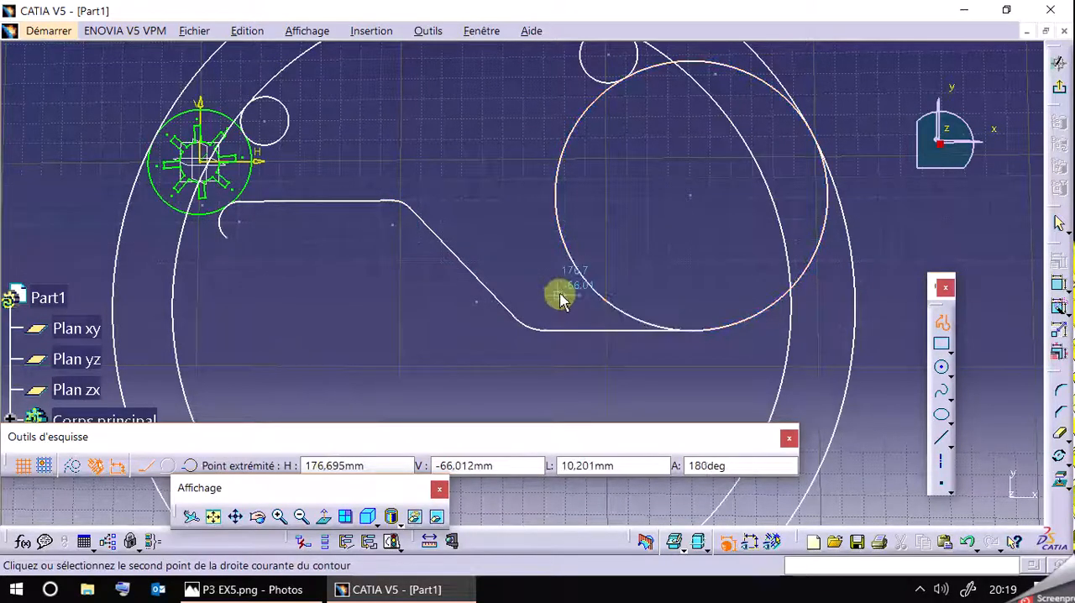
{"action": "left_click", "coordinate": [558, 295]}
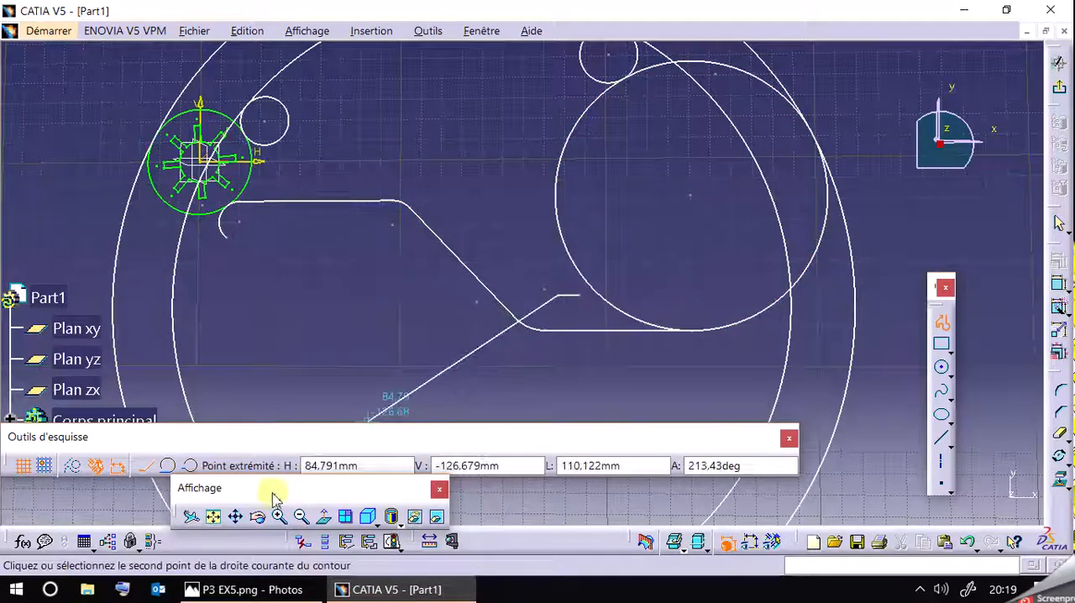
Continue the inner profile with a tangent arc of 10 mm radius curving upward and a steep oblique line up to the left.
{"action": "left_click", "coordinate": [167, 465]}
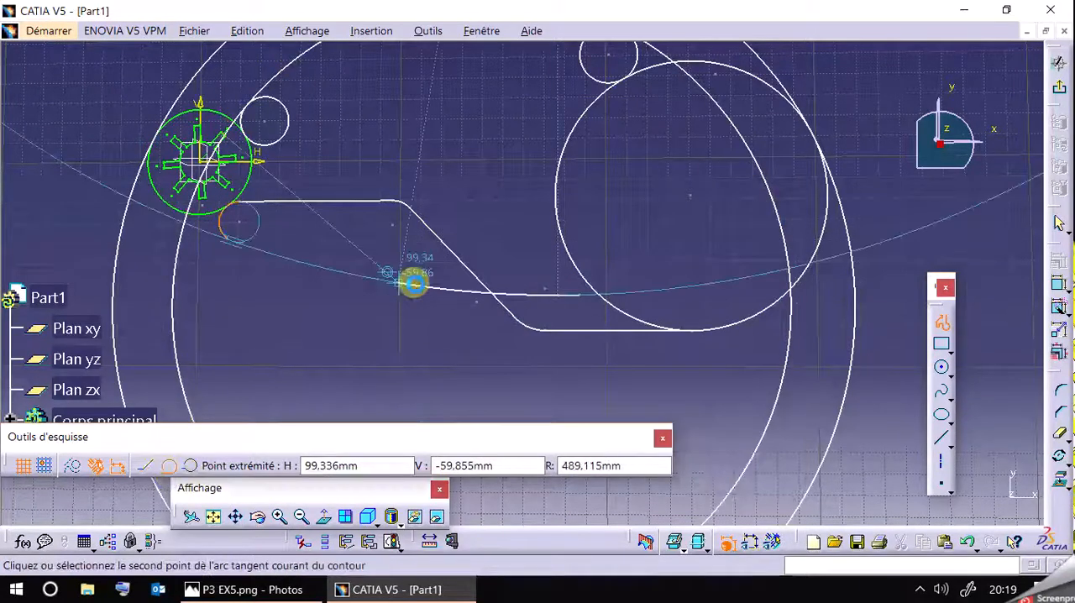
{"action": "left_click", "coordinate": [251, 592]}
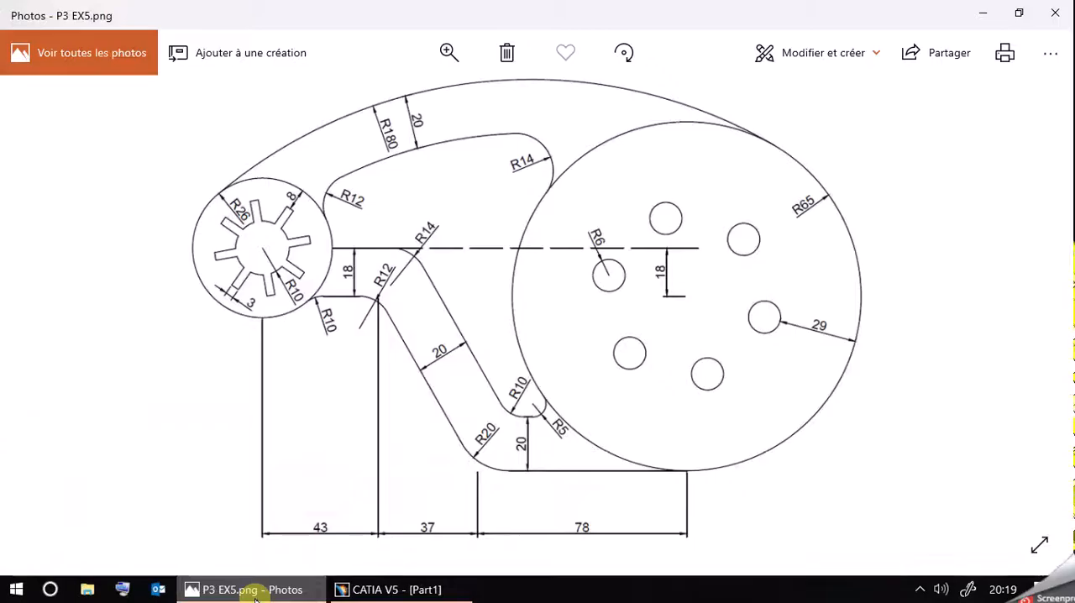
{"action": "left_click", "coordinate": [252, 591]}
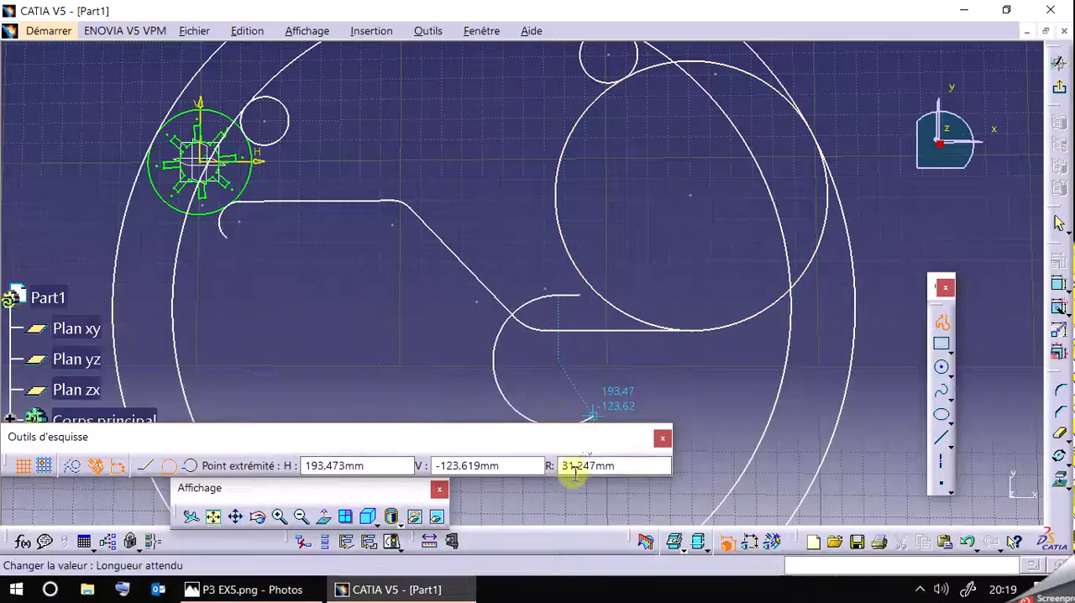
{"action": "type", "text": "10"}
{"action": "key", "text": "Return"}
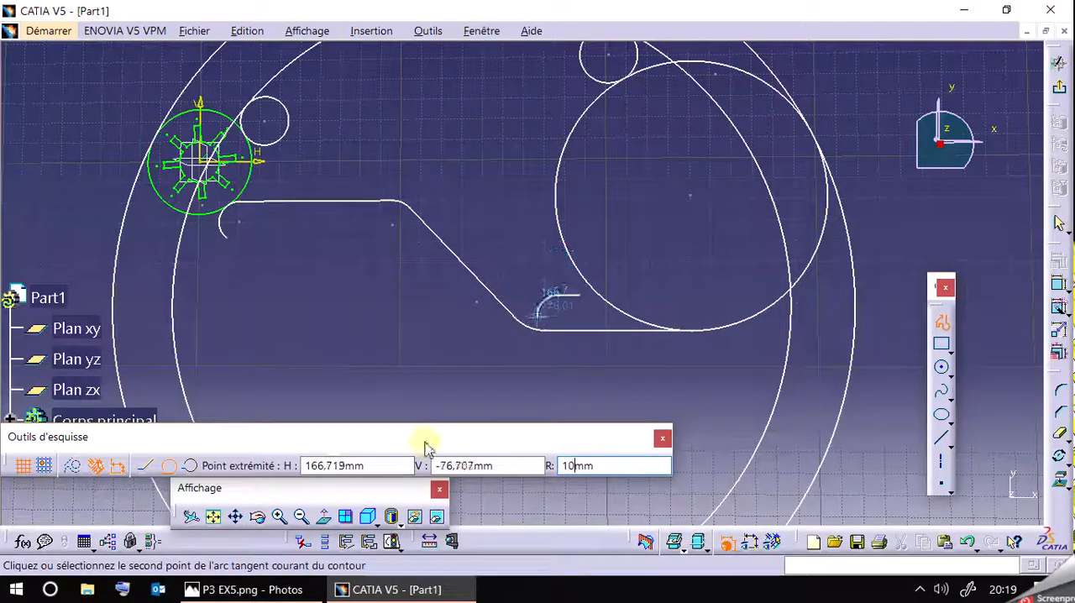
{"action": "left_click", "coordinate": [256, 591]}
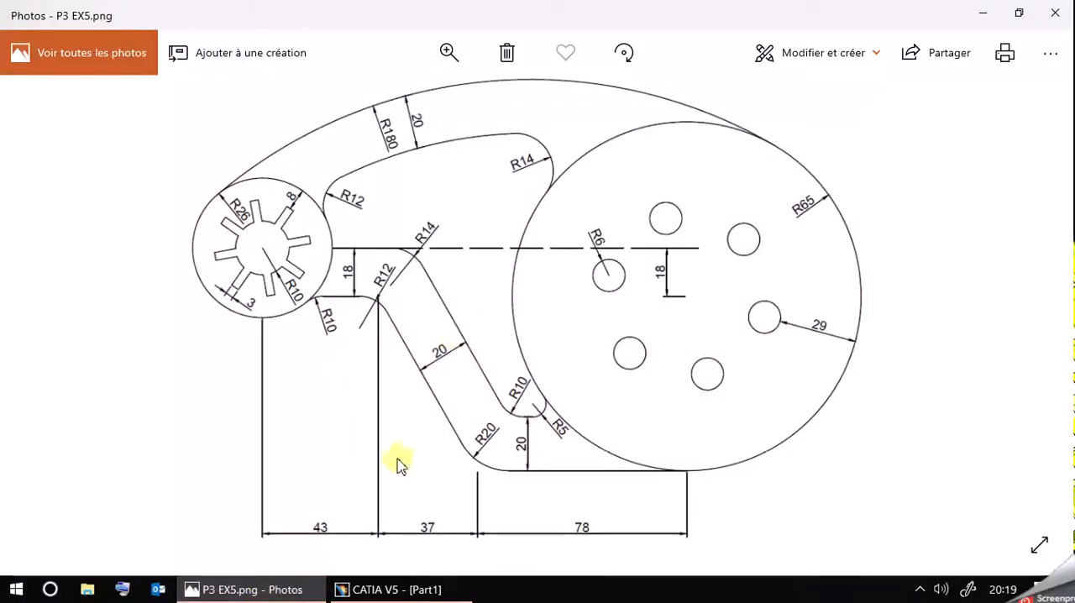
{"action": "left_click", "coordinate": [218, 590]}
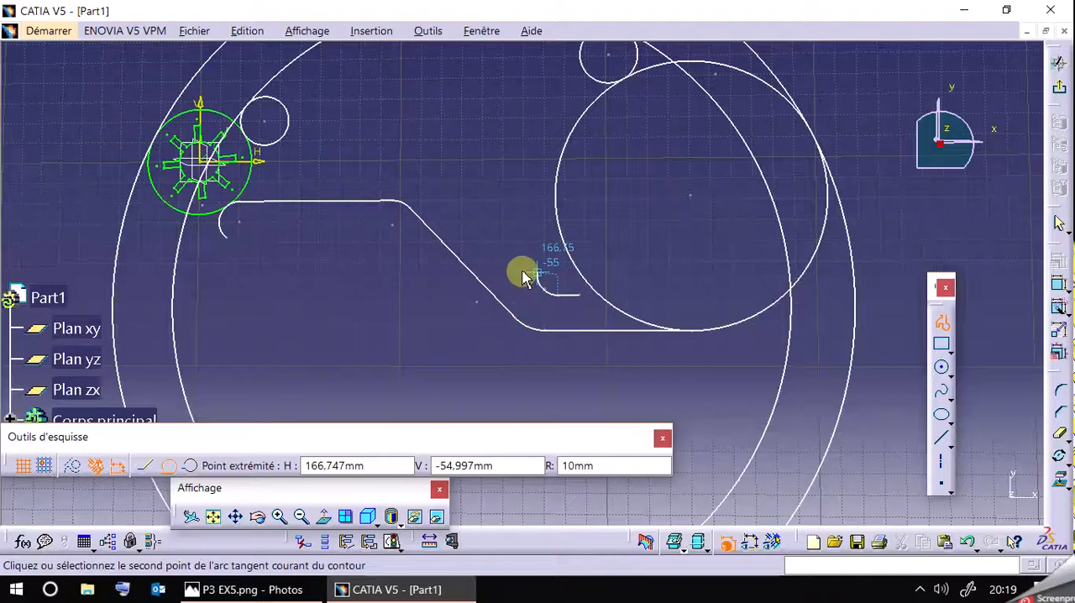
{"action": "left_click", "coordinate": [520, 286]}
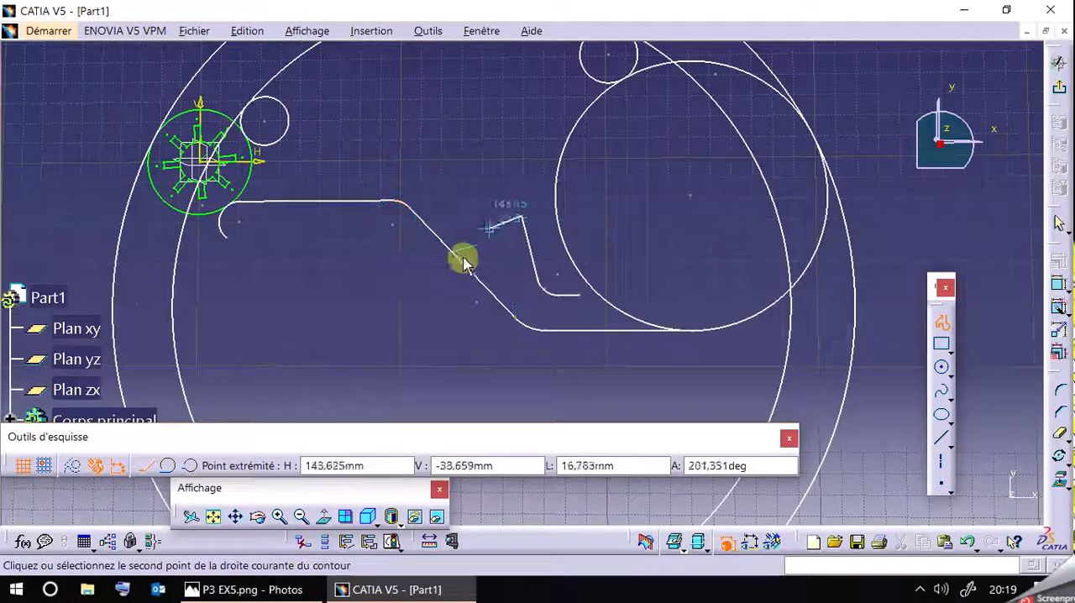
Check the reference drawing and add a tangent arc of 14 mm radius at the oblique line's upper end, turning left.
{"action": "left_click", "coordinate": [215, 591]}
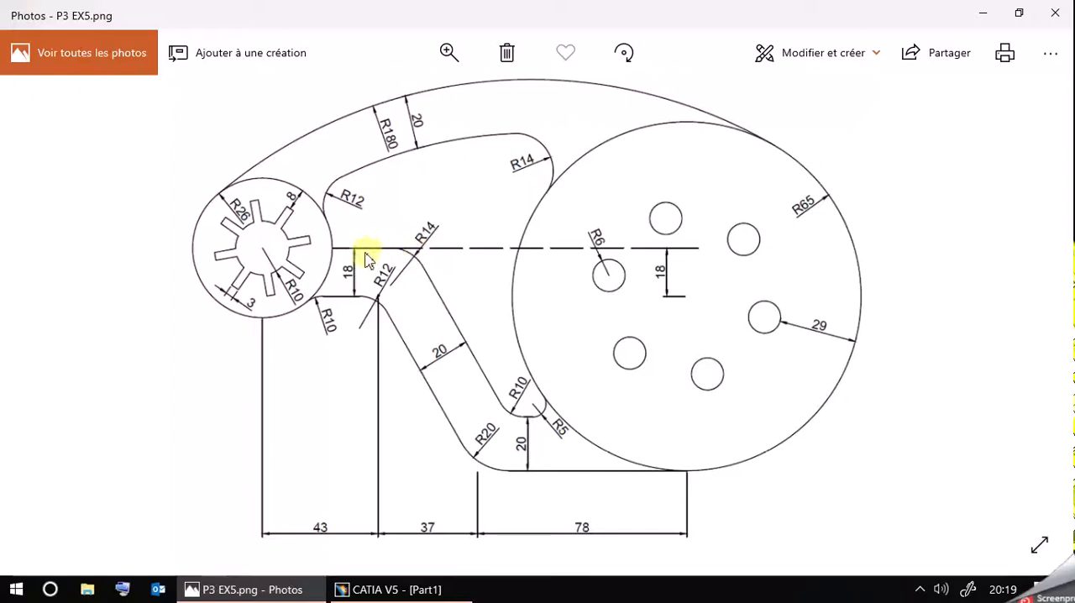
{"action": "left_click", "coordinate": [286, 585]}
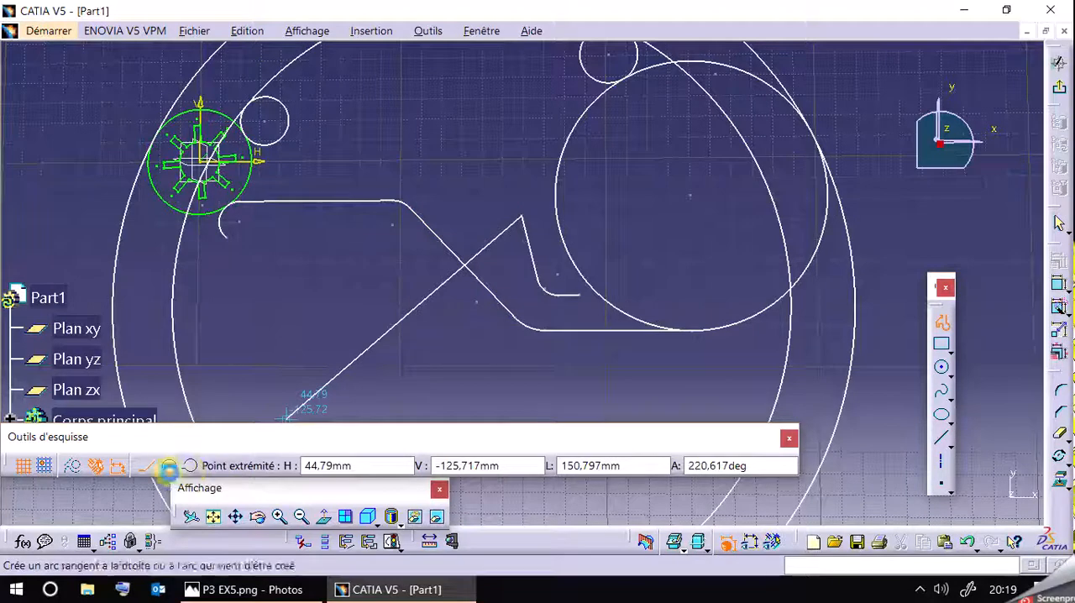
{"action": "left_click", "coordinate": [168, 465]}
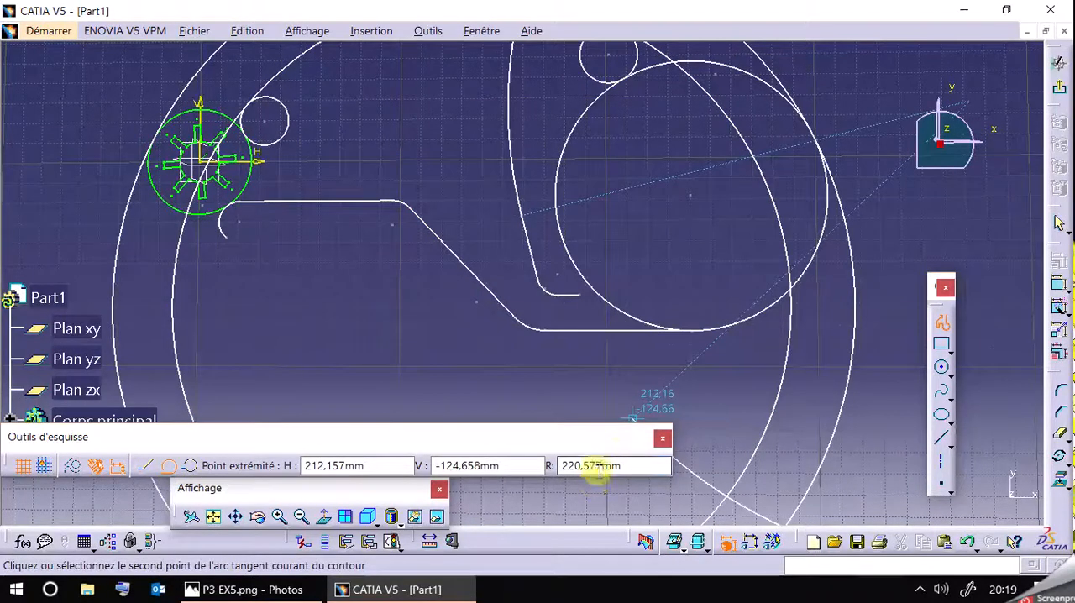
{"action": "key", "text": "Return"}
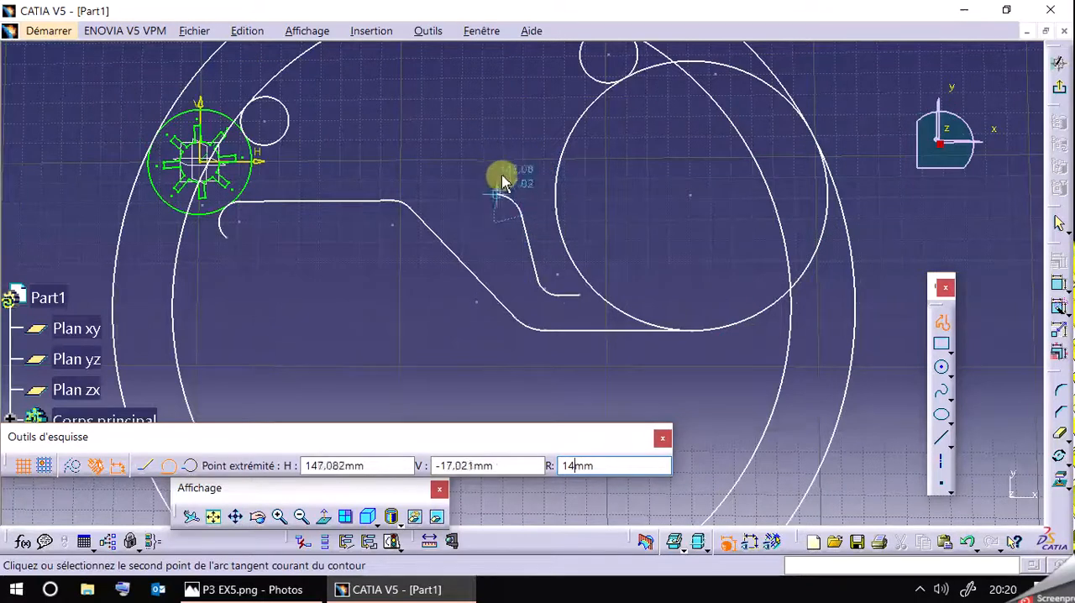
{"action": "left_click", "coordinate": [504, 193]}
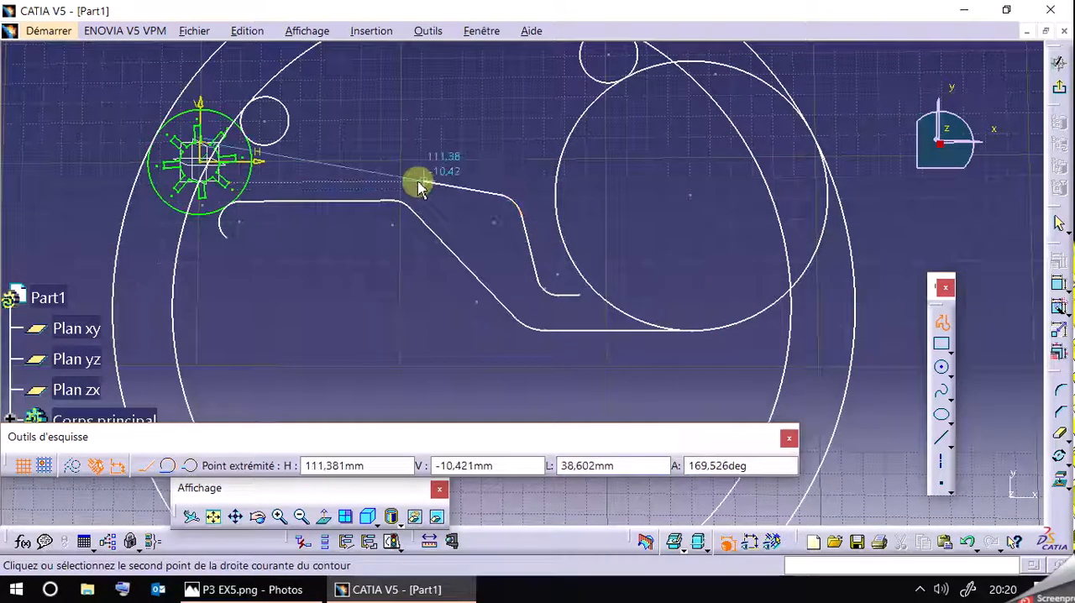
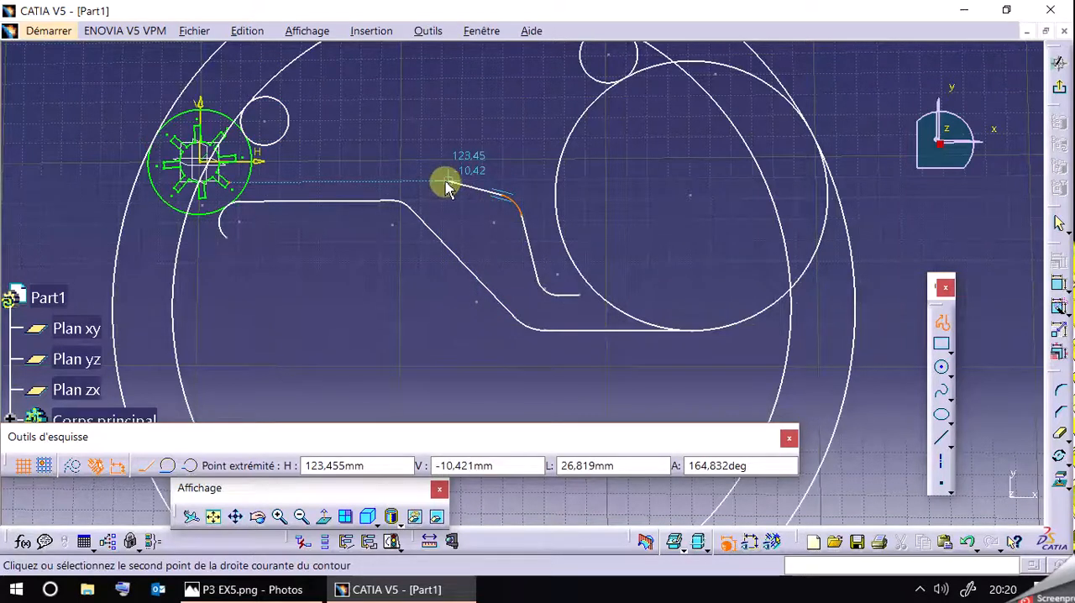
Finish the inner profile with a line about 27 mm long running left from the 14 mm arc, checking the reference drawing.
{"action": "left_click", "coordinate": [446, 181]}
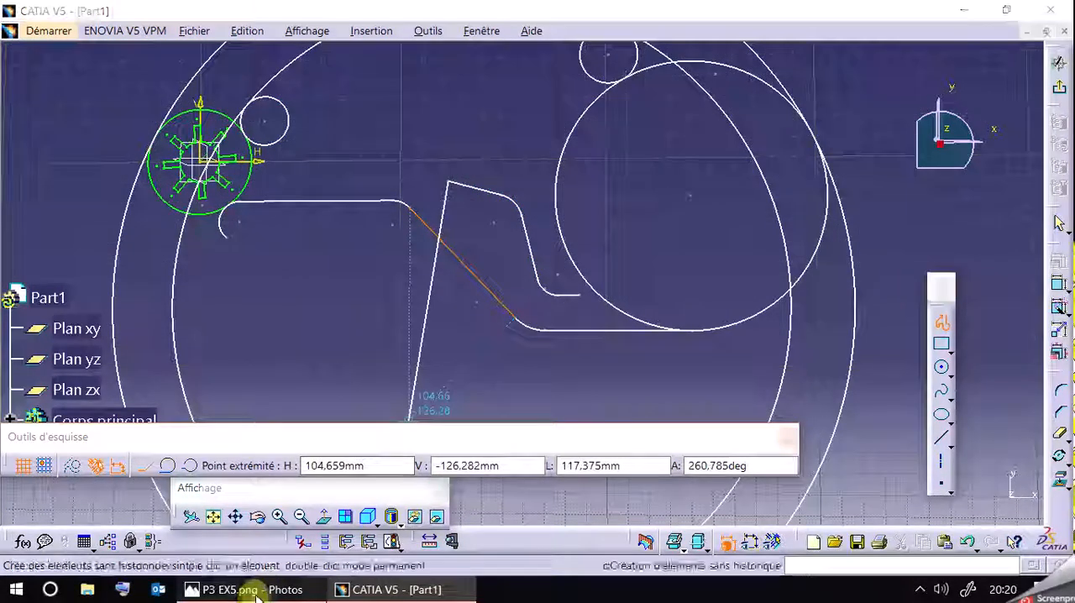
{"action": "left_click", "coordinate": [255, 593]}
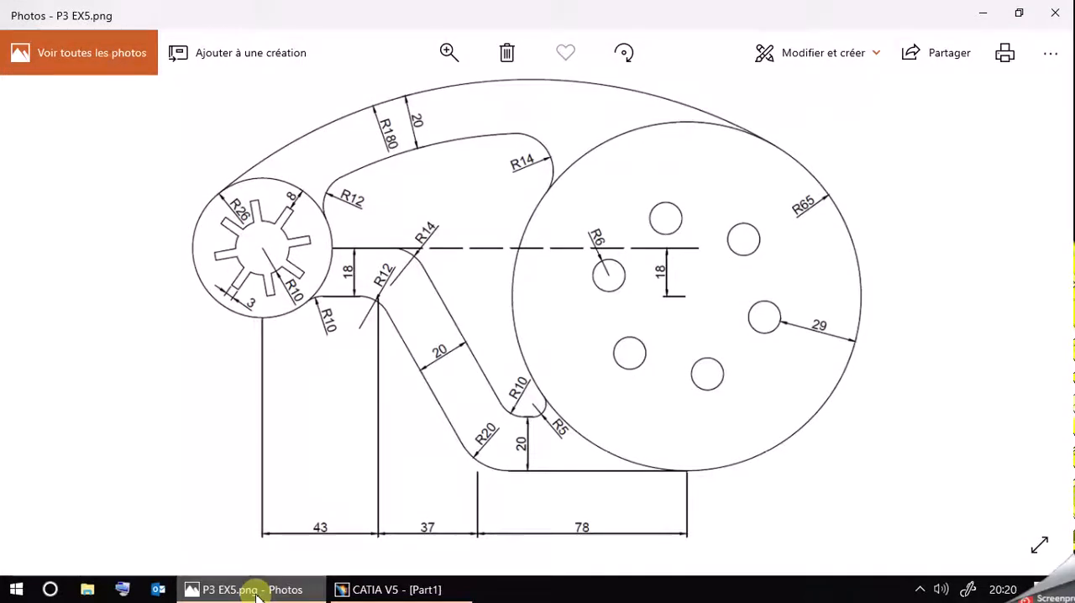
{"action": "left_click", "coordinate": [257, 596]}
{"action": "left_click", "coordinate": [941, 326]}
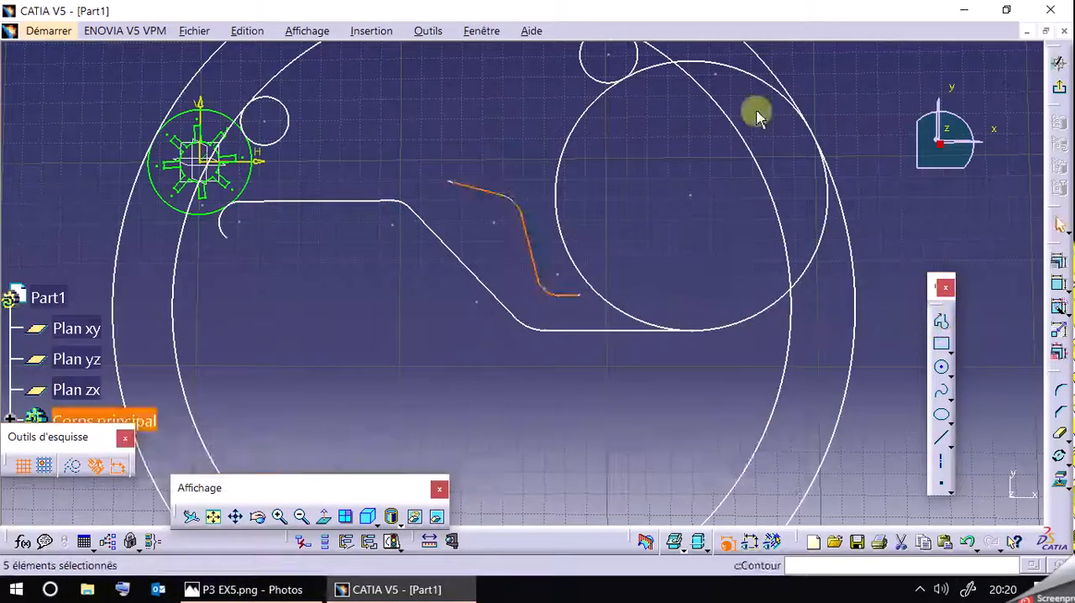
{"action": "left_click", "coordinate": [523, 143]}
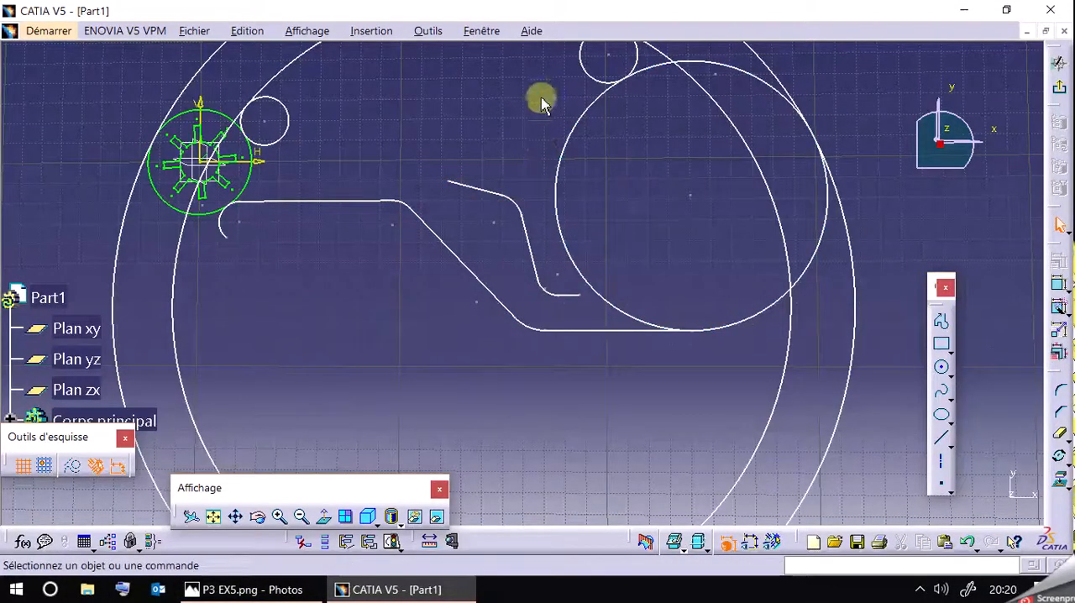
Constrain the inner profile's upper line to be horizontal.
{"action": "left_click", "coordinate": [493, 189]}
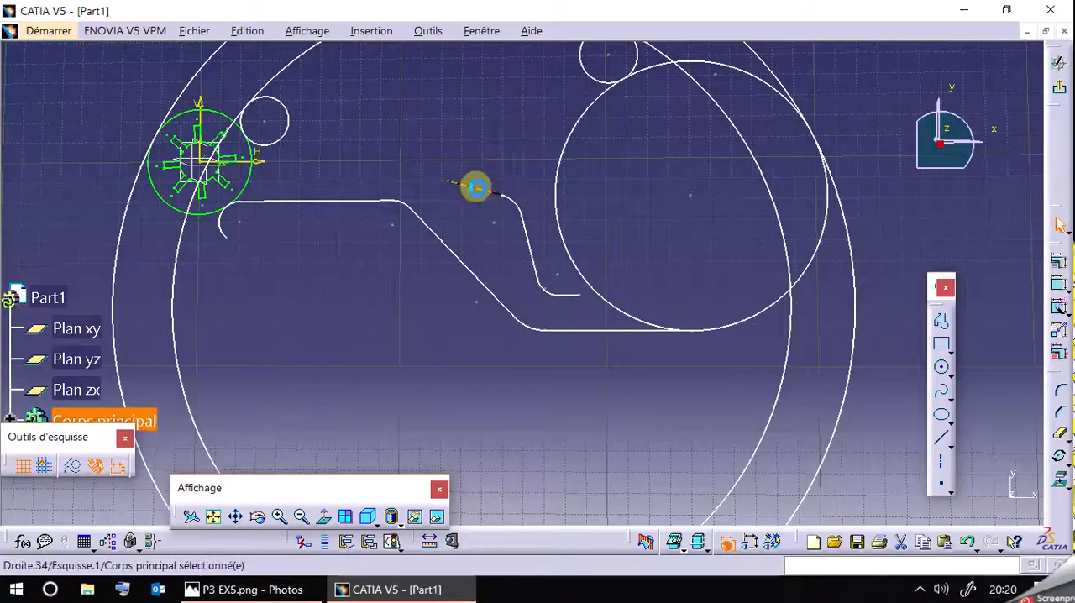
{"action": "left_click", "coordinate": [1060, 269]}
{"action": "left_click", "coordinate": [818, 438]}
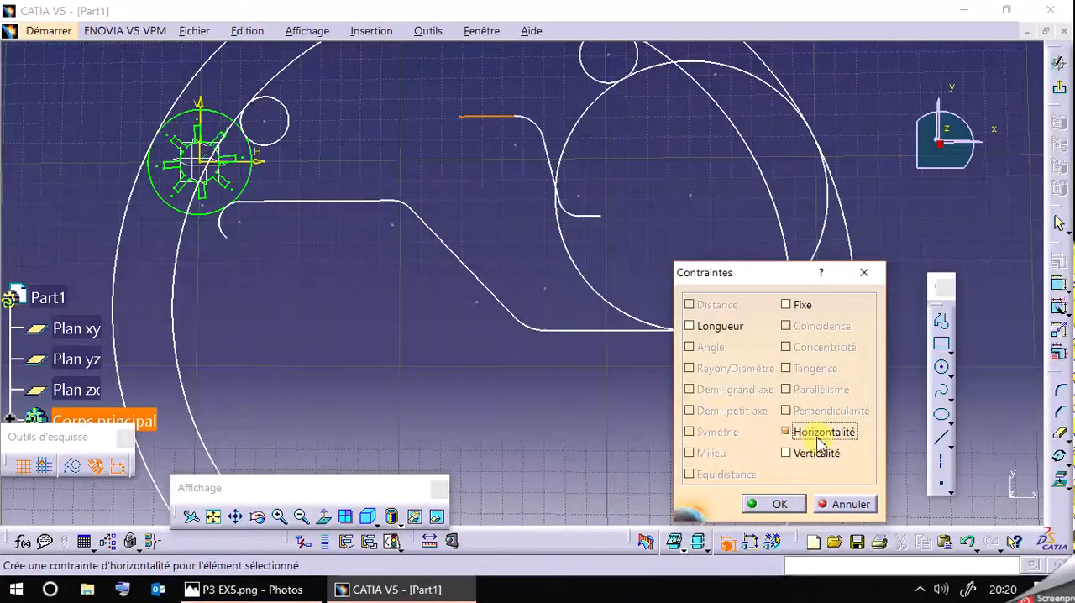
{"action": "left_click", "coordinate": [779, 504]}
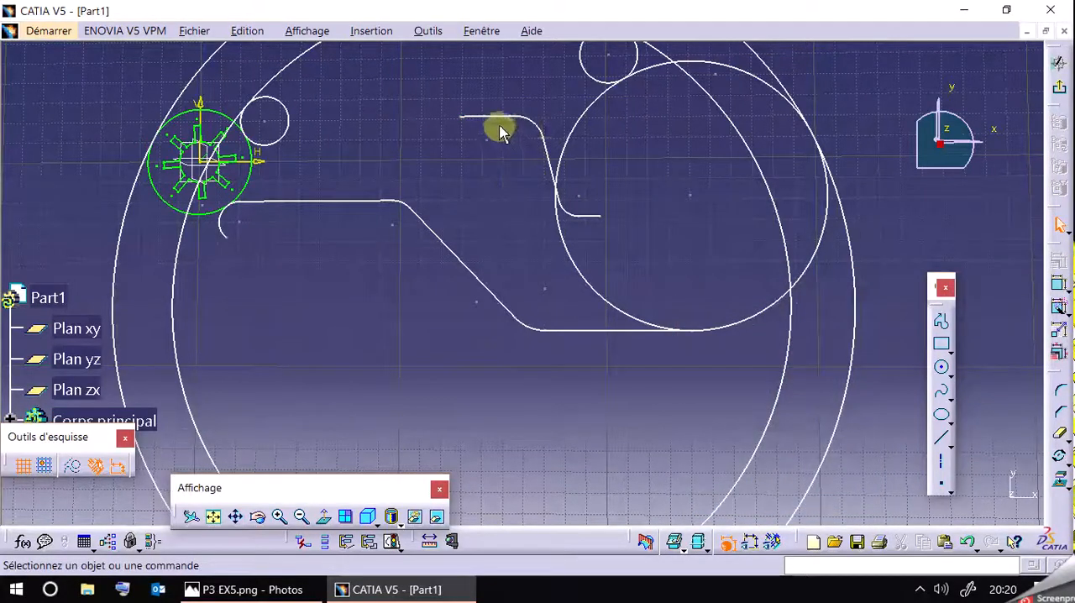
Constrain the inner profile's oblique line parallel to the outer arm's oblique line.
{"action": "mouse_move", "coordinate": [549, 156]}
{"action": "left_mouse_down"}
{"action": "mouse_move", "coordinate": [495, 173]}
{"action": "mouse_move", "coordinate": [527, 200]}
{"action": "left_mouse_up"}
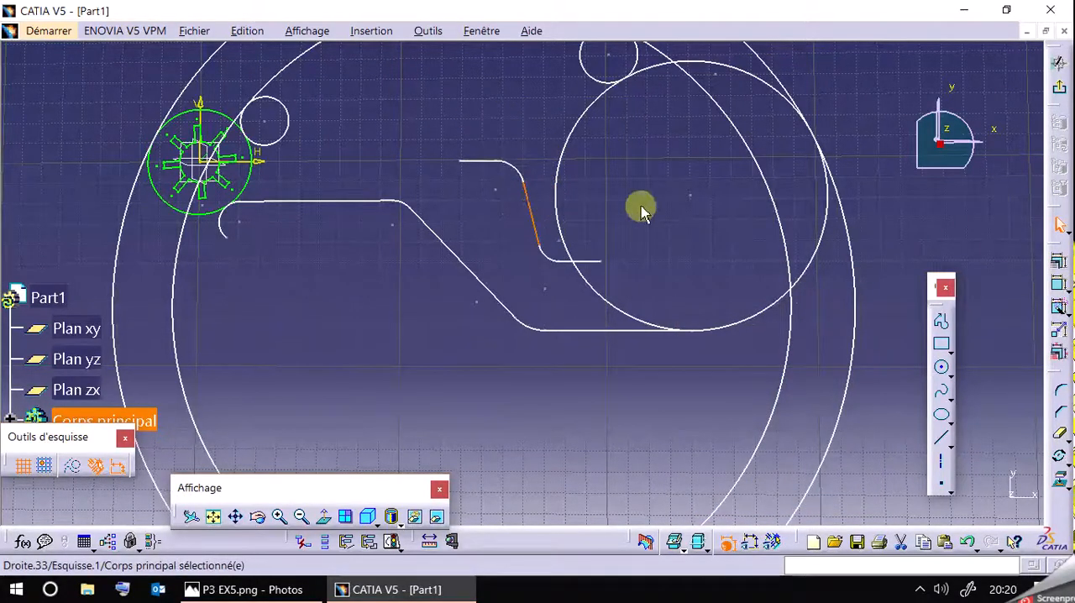
{"action": "left_click", "coordinate": [473, 268], "text": "ctrl"}
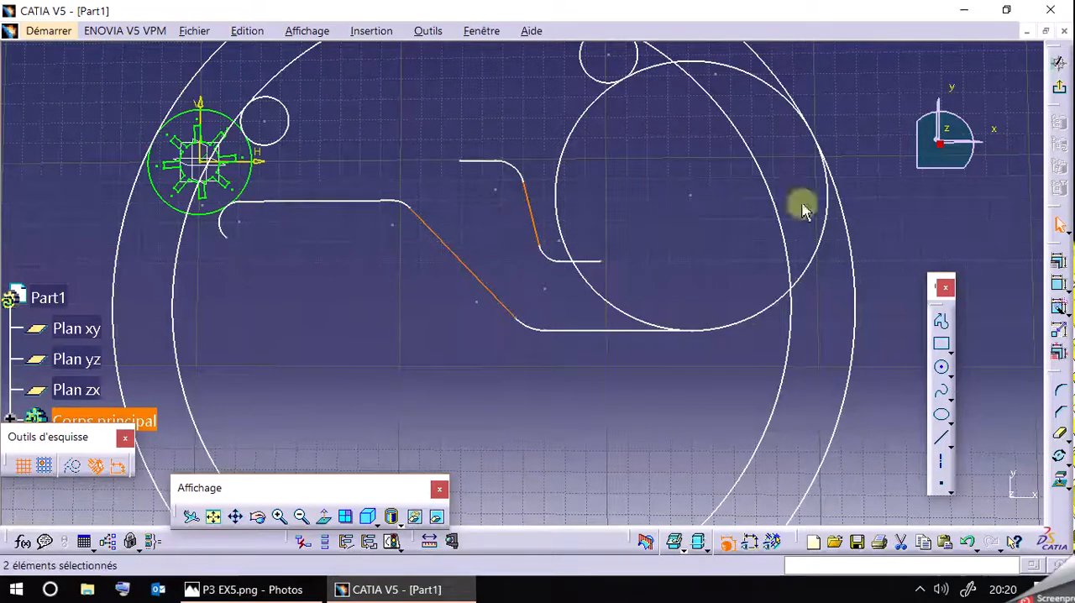
{"action": "left_click", "coordinate": [1060, 265]}
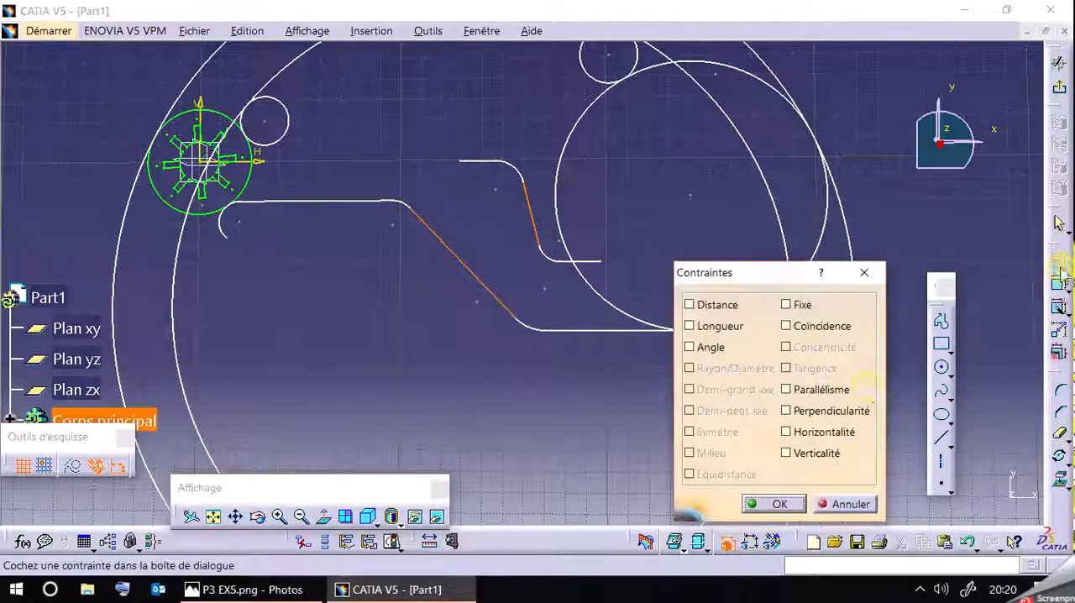
{"action": "left_click", "coordinate": [821, 392]}
{"action": "left_click", "coordinate": [772, 504]}
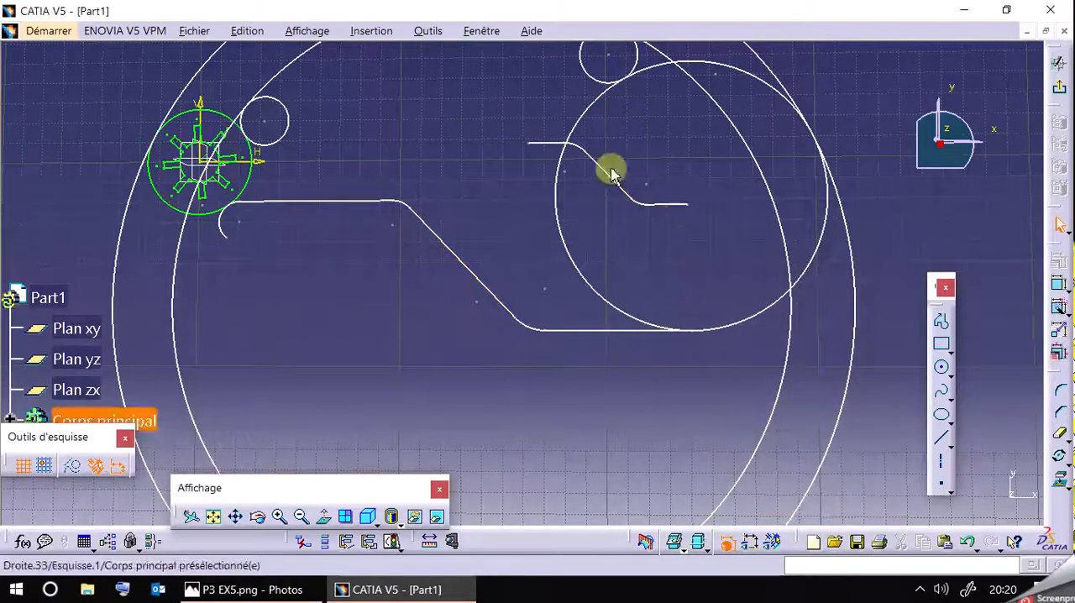
Move the inner profile's oblique and upper lines so the profile runs just above the outer arm, briefly showing the dimensional constraints.
{"action": "left_click_drag", "start_coordinate": [609, 174], "coordinate": [620, 211]}
{"action": "left_click", "coordinate": [765, 544]}
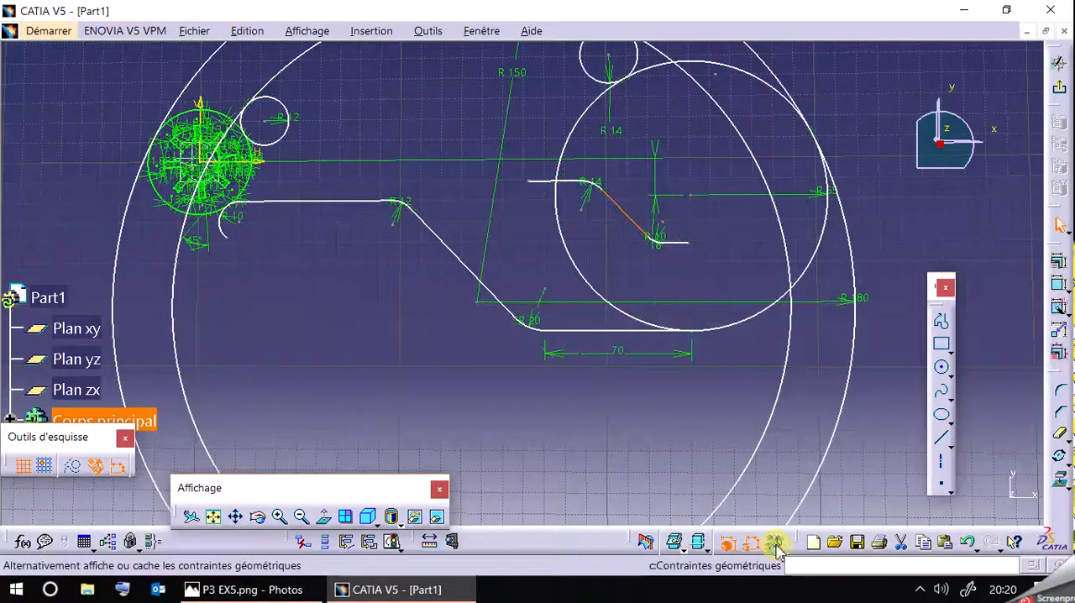
{"action": "left_click", "coordinate": [753, 548]}
{"action": "mouse_move", "coordinate": [571, 180]}
{"action": "left_mouse_down"}
{"action": "mouse_move", "coordinate": [581, 134]}
{"action": "mouse_move", "coordinate": [542, 182]}
{"action": "mouse_move", "coordinate": [446, 151]}
{"action": "mouse_move", "coordinate": [407, 158]}
{"action": "mouse_move", "coordinate": [430, 151]}
{"action": "left_mouse_up"}
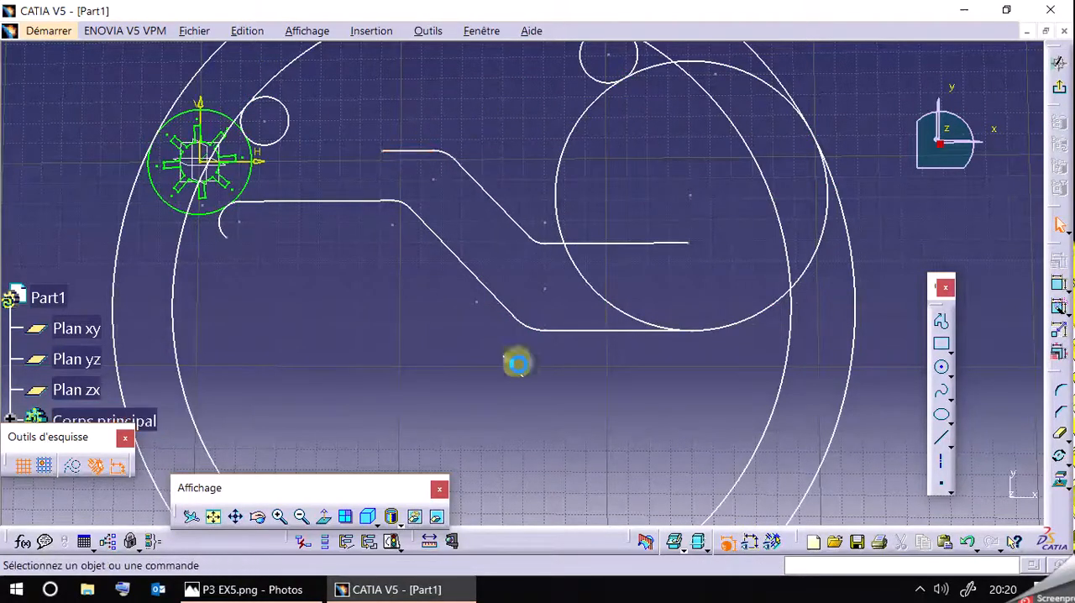
{"action": "left_click", "coordinate": [1058, 284]}
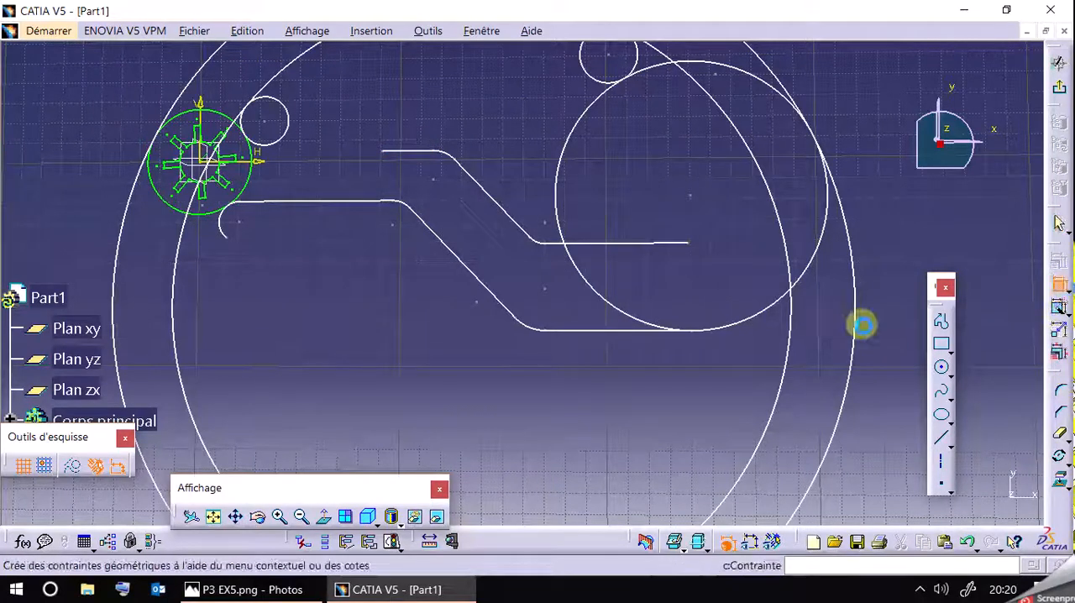
{"action": "left_click", "coordinate": [478, 279]}
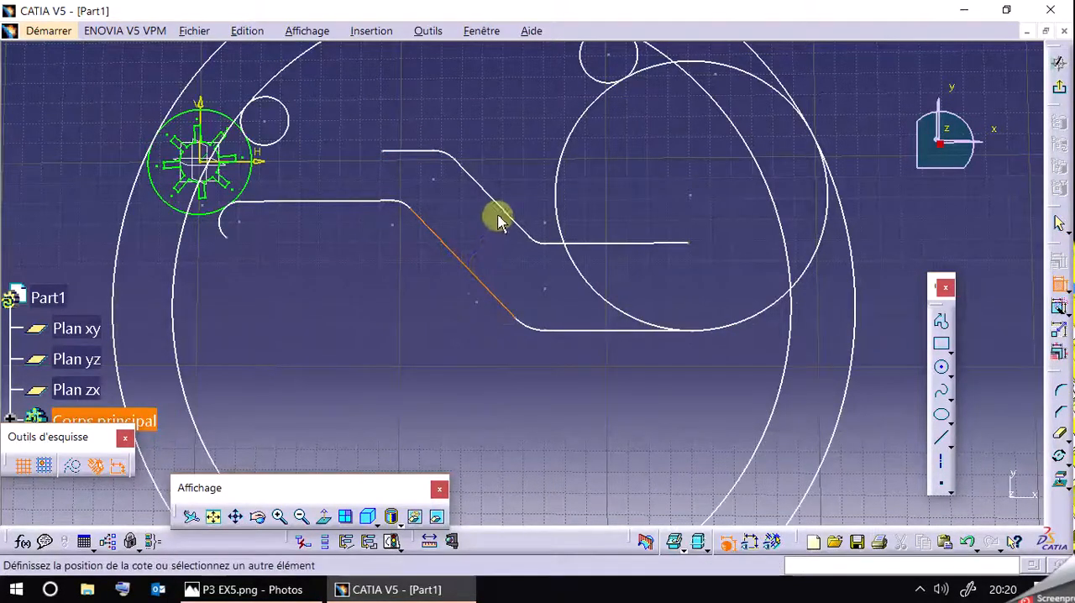
{"action": "left_click", "coordinate": [751, 544]}
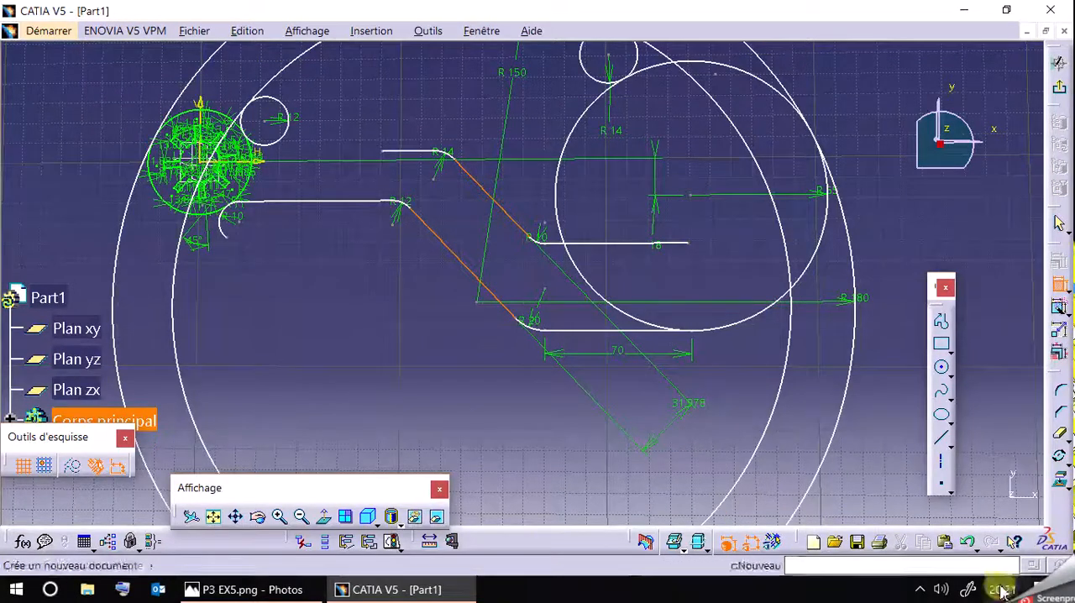
{"action": "left_click", "coordinate": [970, 541]}
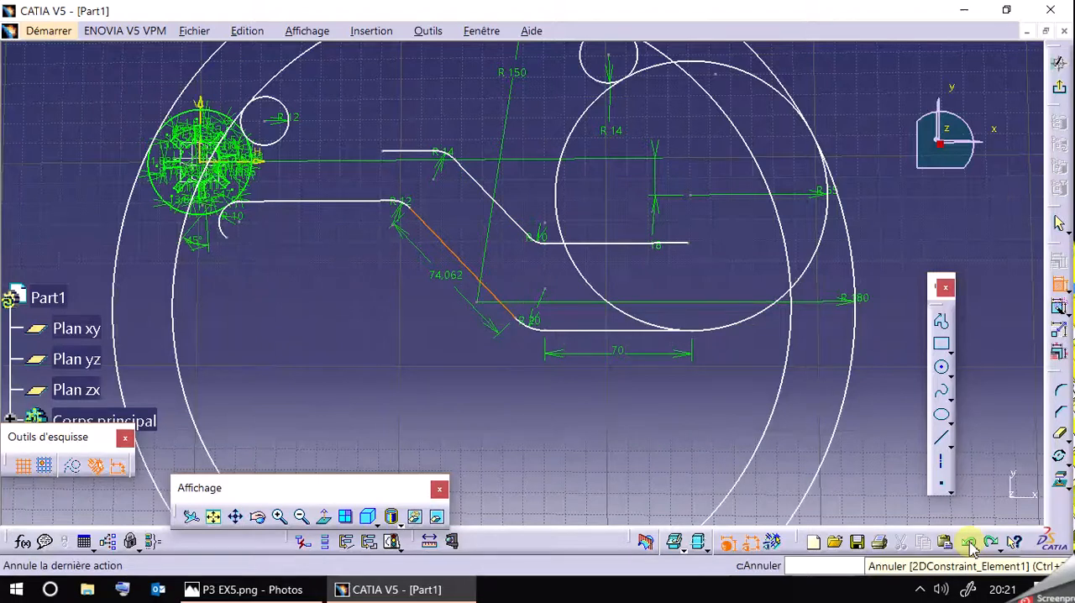
{"action": "left_click", "coordinate": [969, 542]}
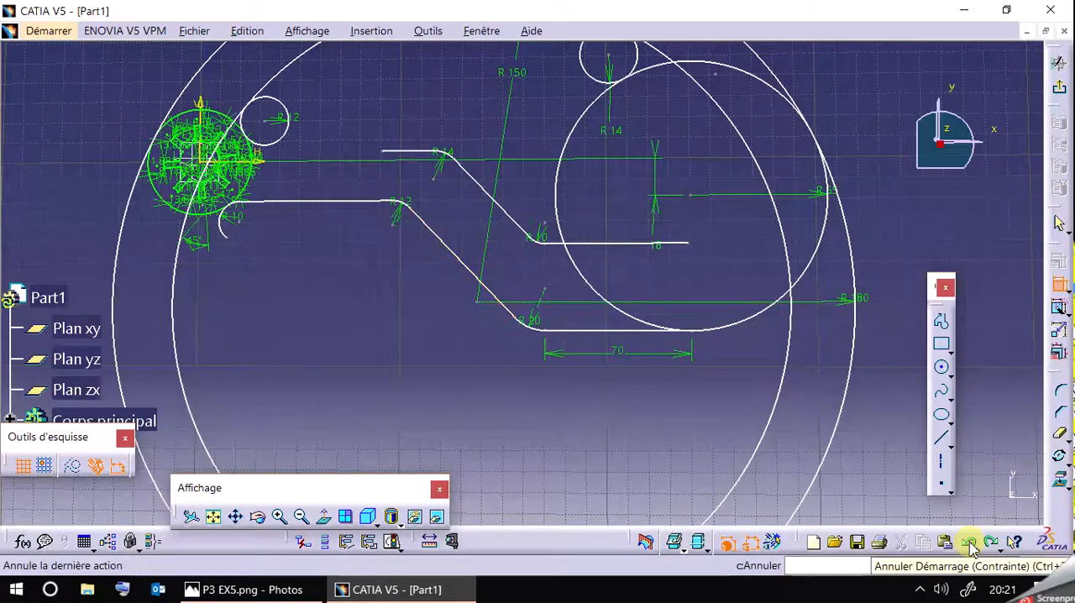
Dimension the distance between the two parallel oblique lines, set it to 20 mm, and hide the dimensional constraints.
{"action": "left_click", "coordinate": [480, 192]}
{"action": "left_click", "coordinate": [454, 252]}
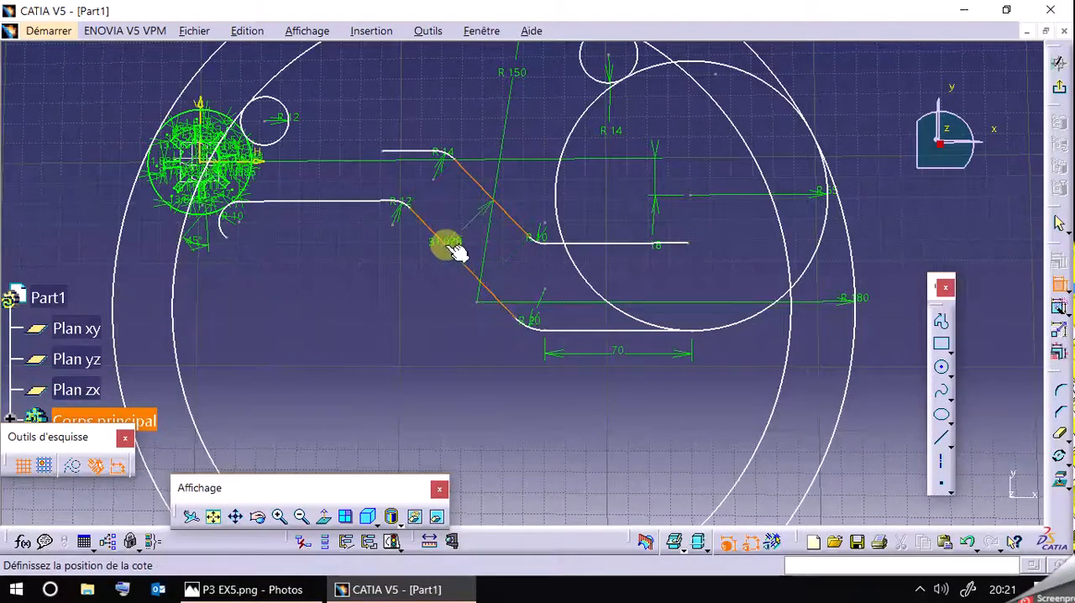
{"action": "left_click", "coordinate": [453, 215]}
{"action": "double_click", "coordinate": [457, 211]}
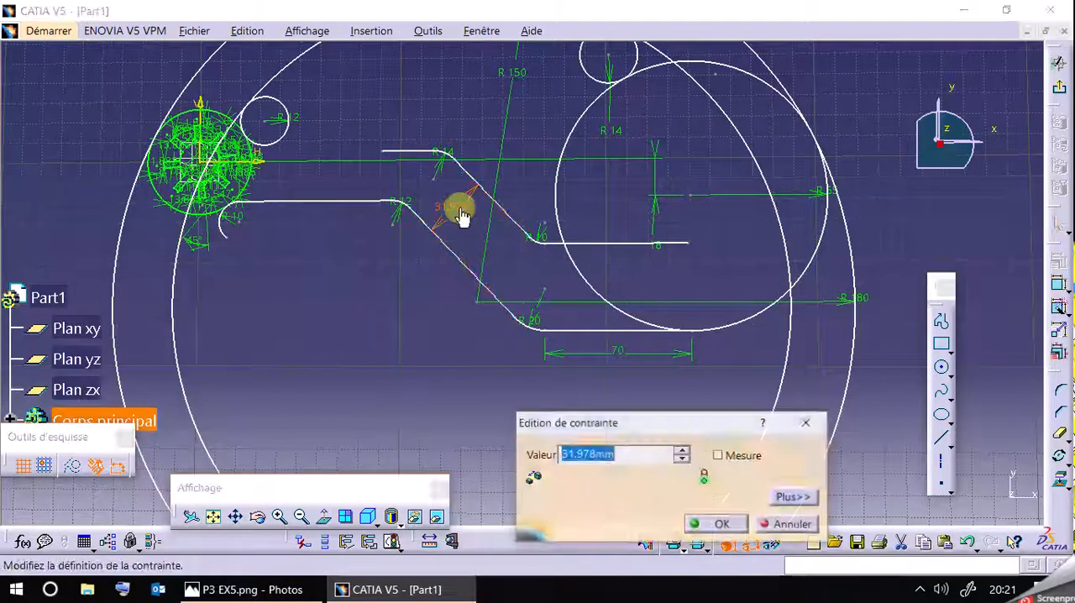
{"action": "type", "text": "20"}
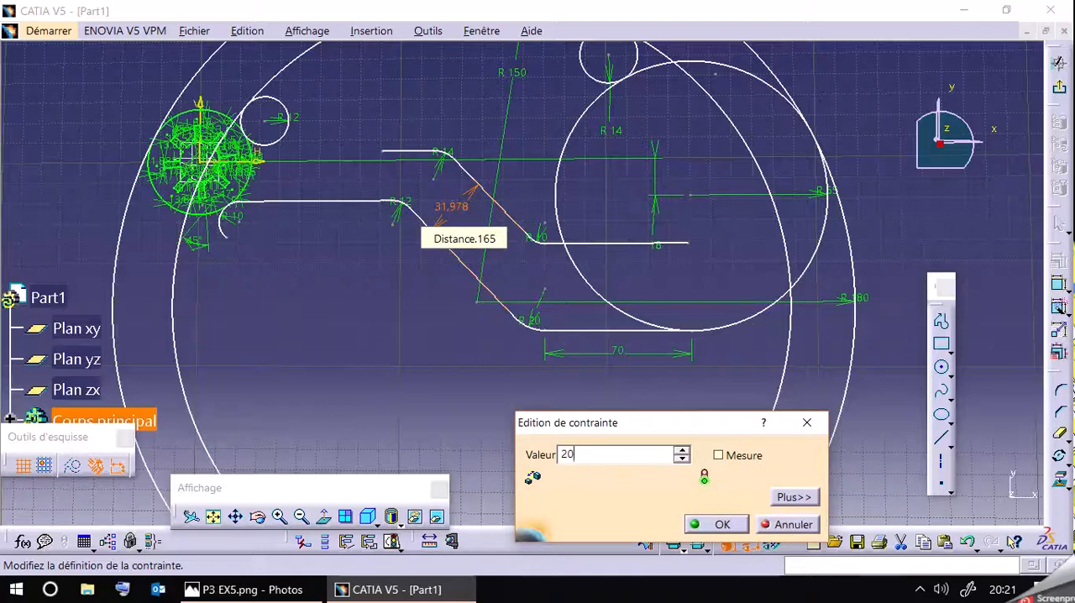
{"action": "key", "text": "Return"}
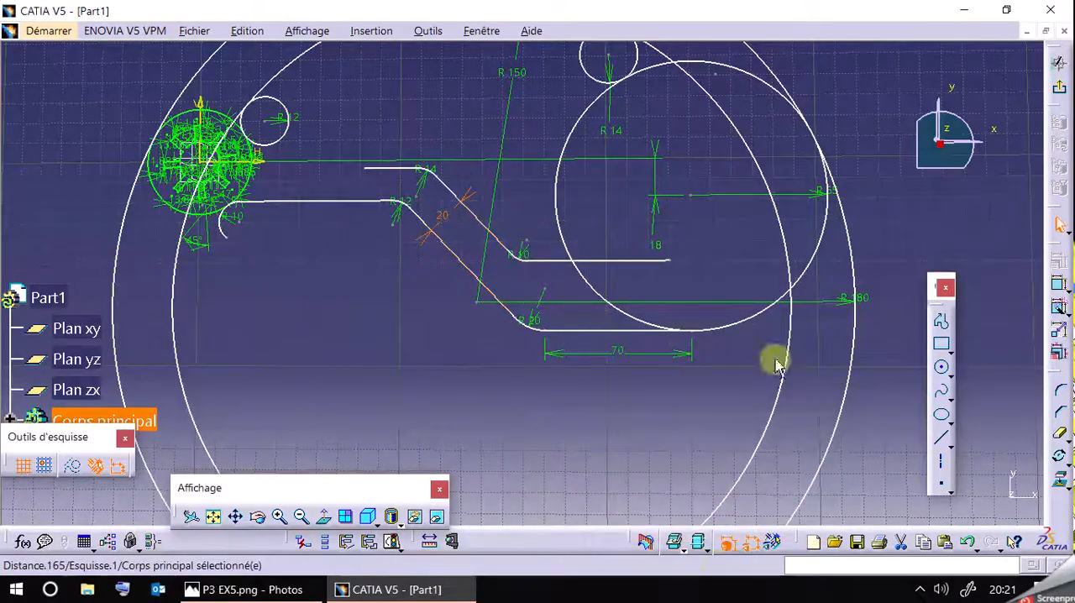
{"action": "left_click", "coordinate": [756, 546]}
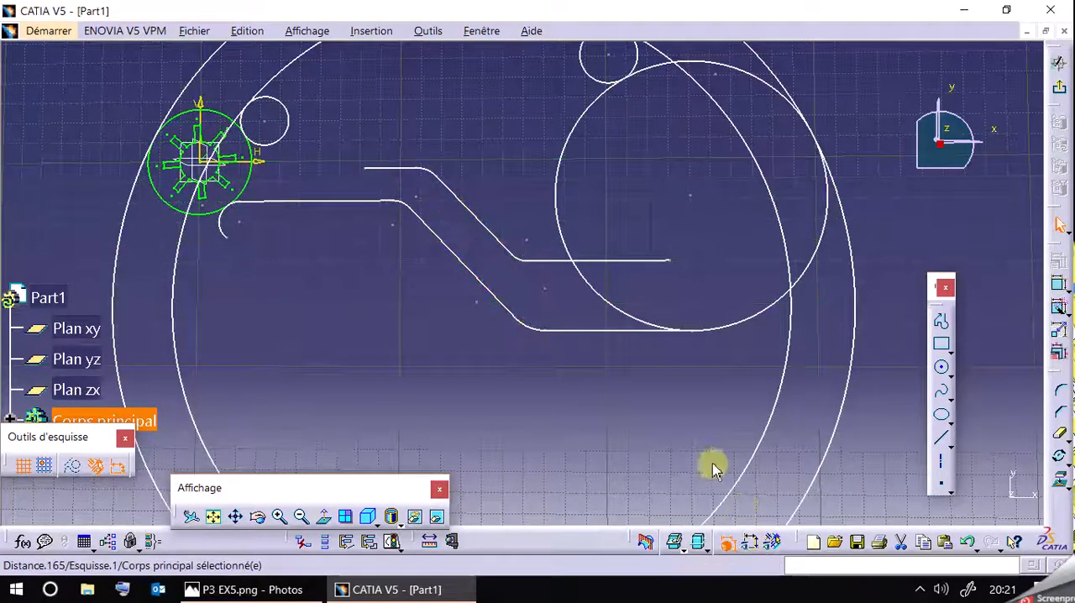
Check the reference drawing P3 EX5.png and shift the inner profile's lower horizontal line slightly down.
{"action": "left_click", "coordinate": [352, 590]}
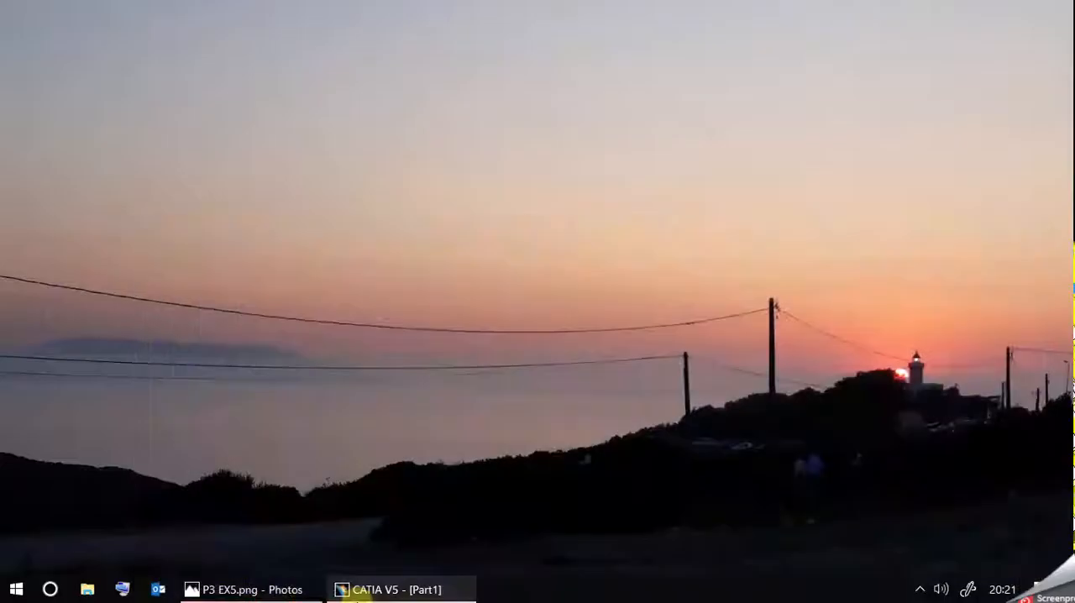
{"action": "left_click", "coordinate": [283, 592]}
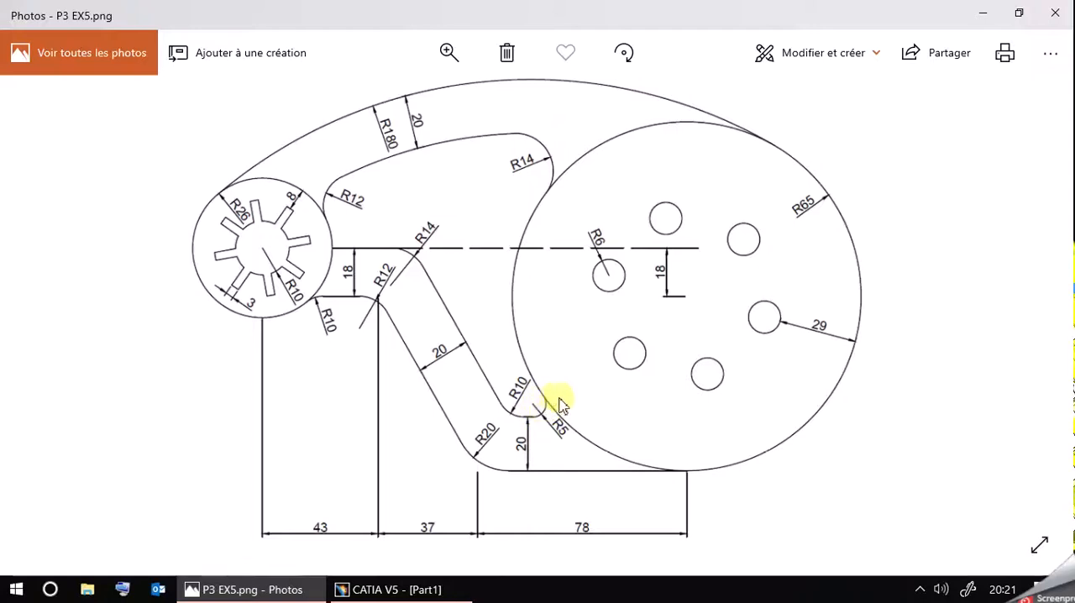
{"action": "left_click", "coordinate": [311, 592]}
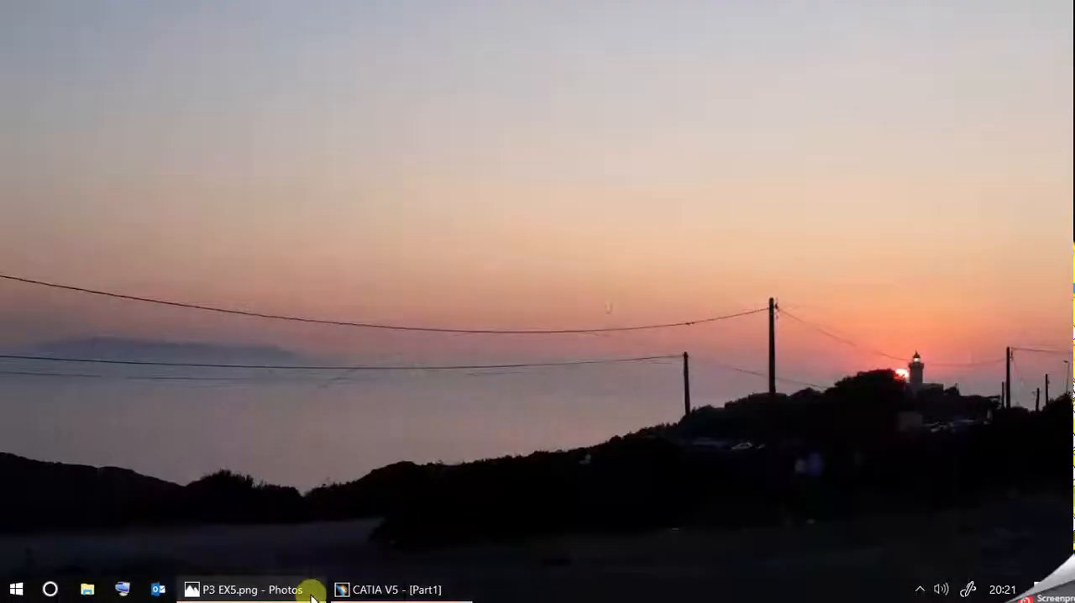
{"action": "left_click", "coordinate": [344, 589]}
{"action": "mouse_move", "coordinate": [663, 267]}
{"action": "left_mouse_down"}
{"action": "mouse_move", "coordinate": [612, 271]}
{"action": "mouse_move", "coordinate": [652, 280]}
{"action": "mouse_move", "coordinate": [669, 267]}
{"action": "mouse_move", "coordinate": [659, 268]}
{"action": "left_mouse_up"}
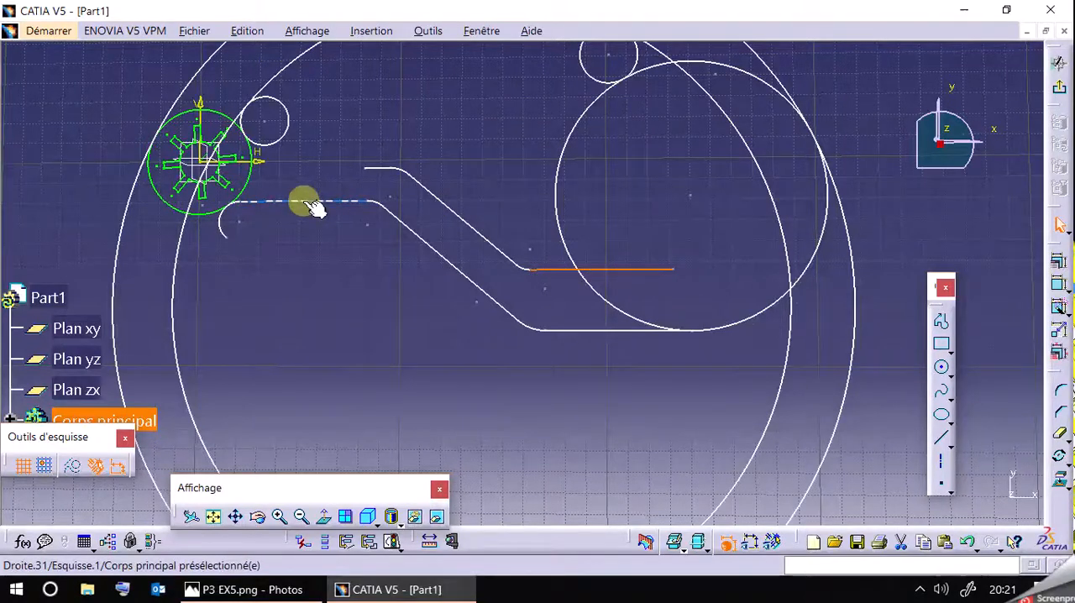
Constrain the upper inner line's left endpoint concentric with the R26 circle, and bring the profile's lower free end to the R65 circle.
{"action": "left_click", "coordinate": [249, 173]}
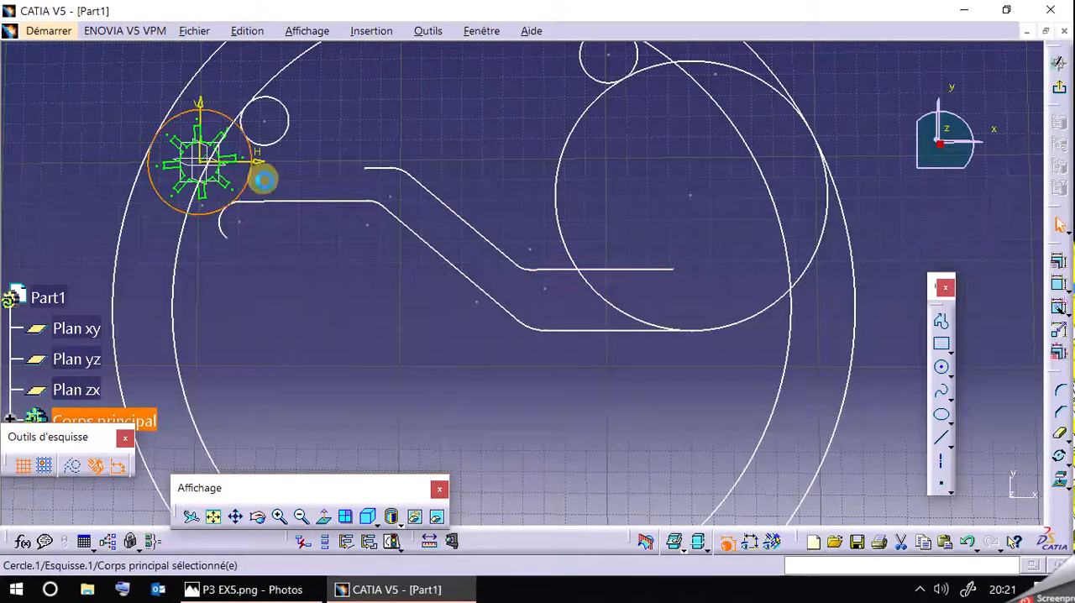
{"action": "left_click", "coordinate": [370, 172], "text": "ctrl"}
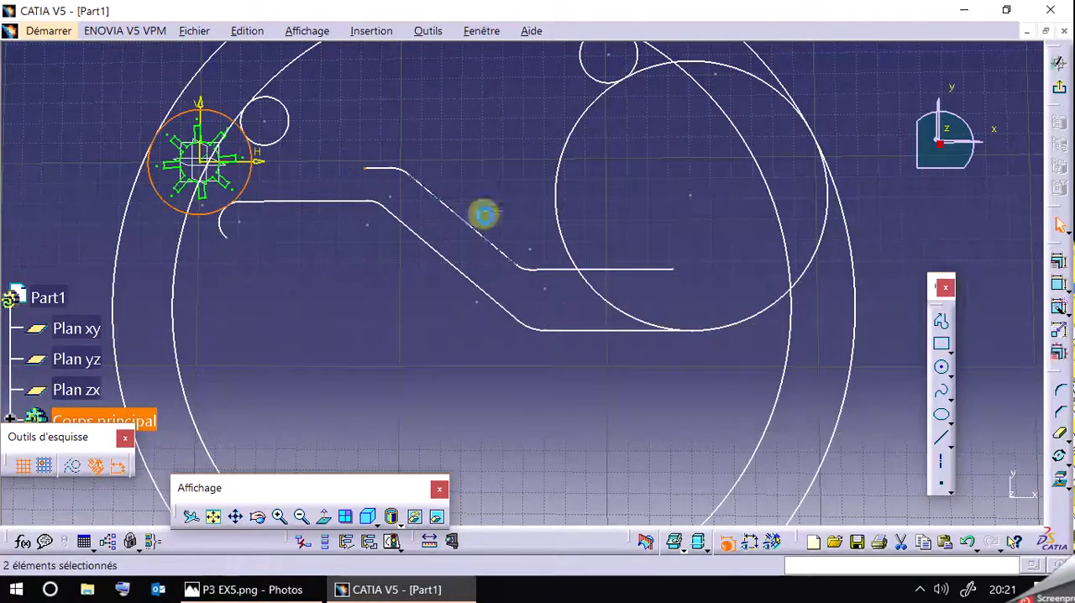
{"action": "left_click", "coordinate": [1056, 263]}
{"action": "left_click", "coordinate": [813, 351]}
{"action": "left_click", "coordinate": [773, 504]}
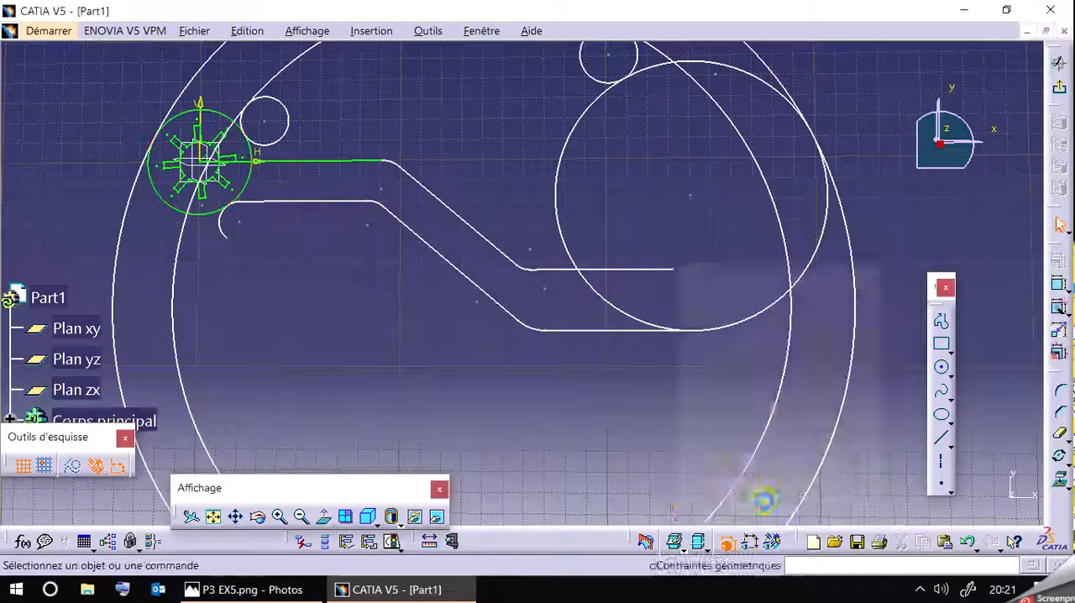
{"action": "left_click_drag", "start_coordinate": [680, 273], "coordinate": [593, 273]}
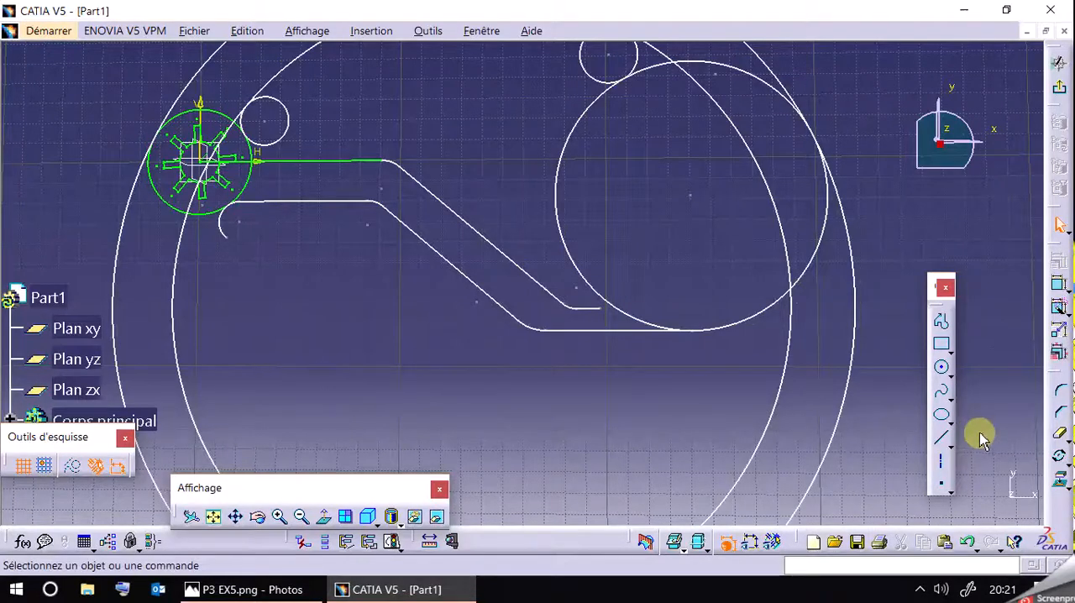
Trim off the excess of the 10 mm radius arc below the R26 circle.
{"action": "left_click", "coordinate": [1060, 440]}
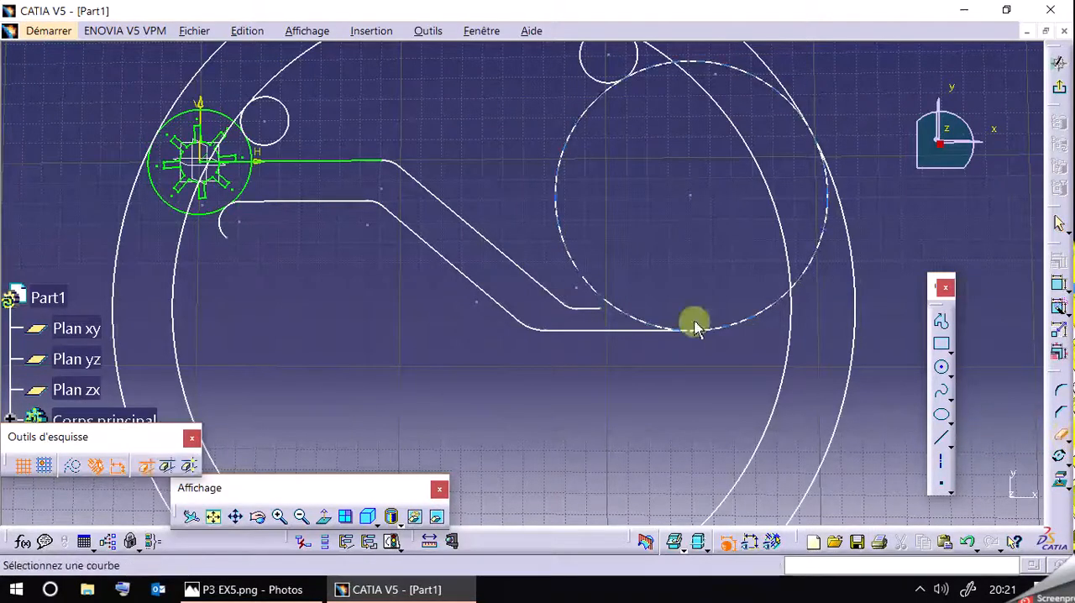
{"action": "left_click", "coordinate": [223, 227]}
Draw a circle of radius 5 mm between the oblique arm and the R65 circle.
{"action": "mouse_move", "coordinate": [472, 178]}
{"action": "middle_mouse_down"}
{"action": "mouse_move", "coordinate": [459, 137]}
{"action": "mouse_move", "coordinate": [459, 175]}
{"action": "middle_mouse_up"}
{"action": "scroll", "coordinate": [504, 220], "scroll_direction": "up", "scroll_amount": 1}
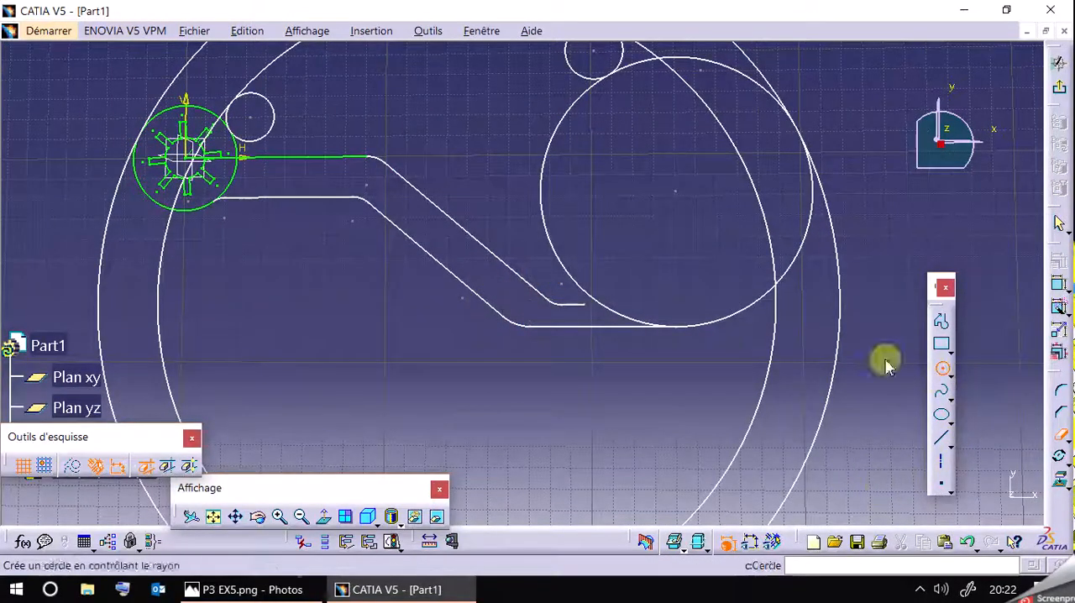
{"action": "left_click", "coordinate": [941, 367]}
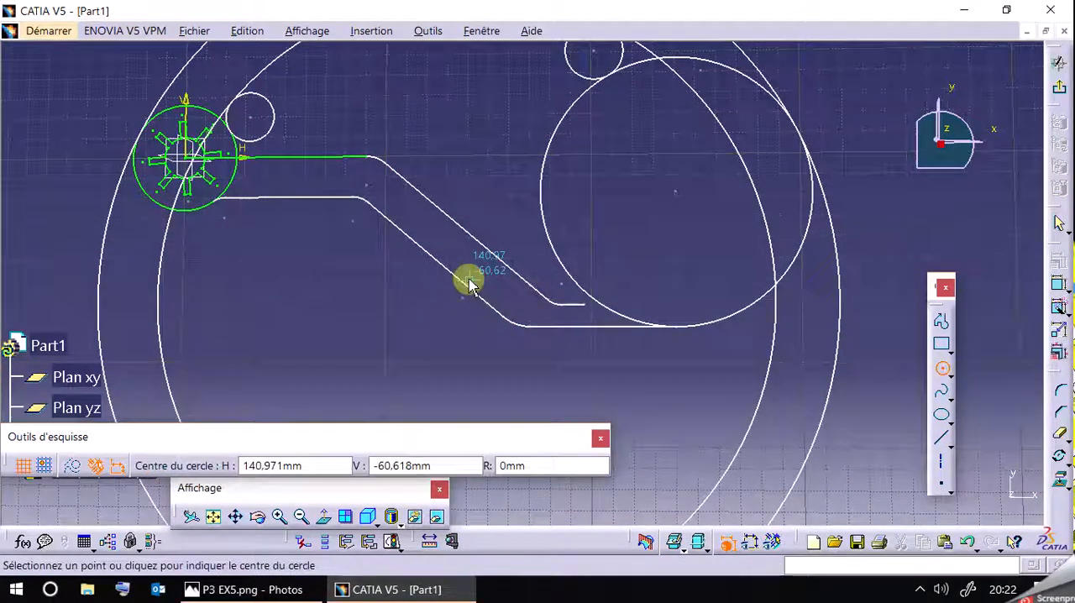
{"action": "left_click", "coordinate": [512, 208]}
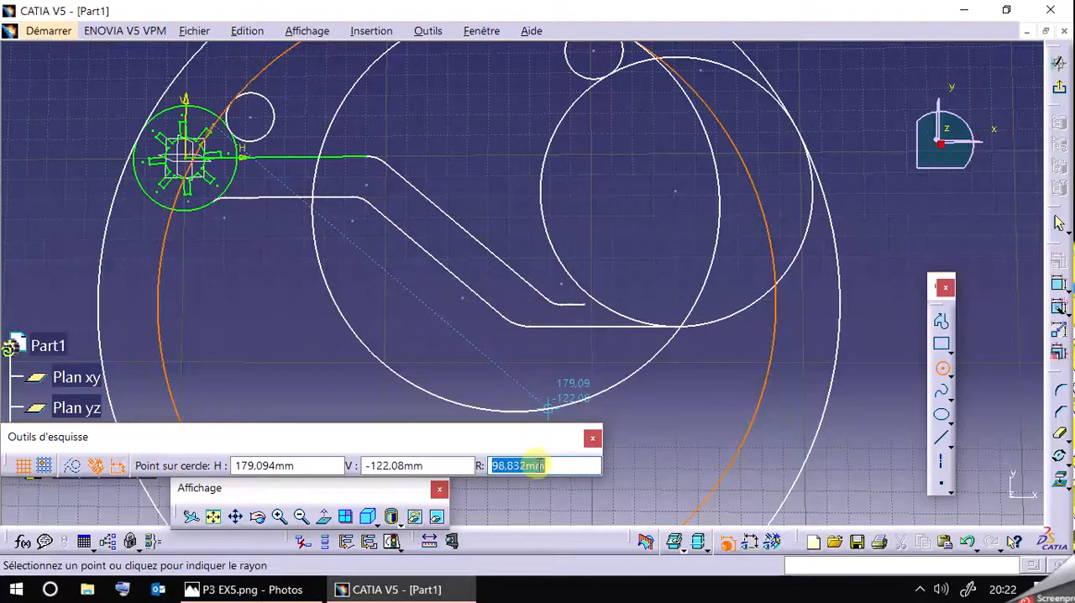
{"action": "left_click", "coordinate": [496, 465]}
{"action": "type", "text": "5"}
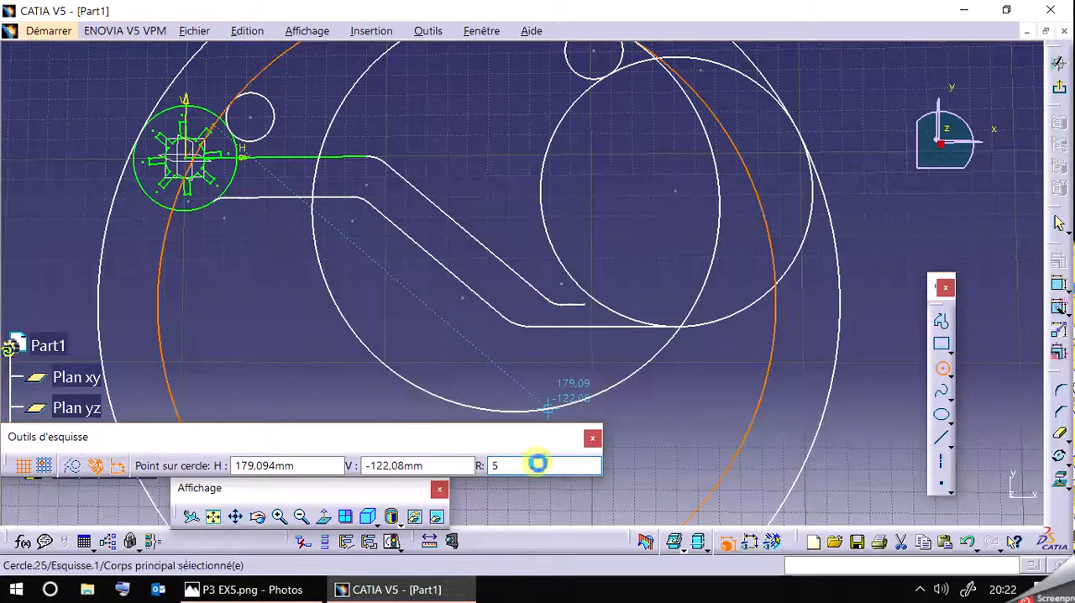
{"action": "key", "text": "Return"}
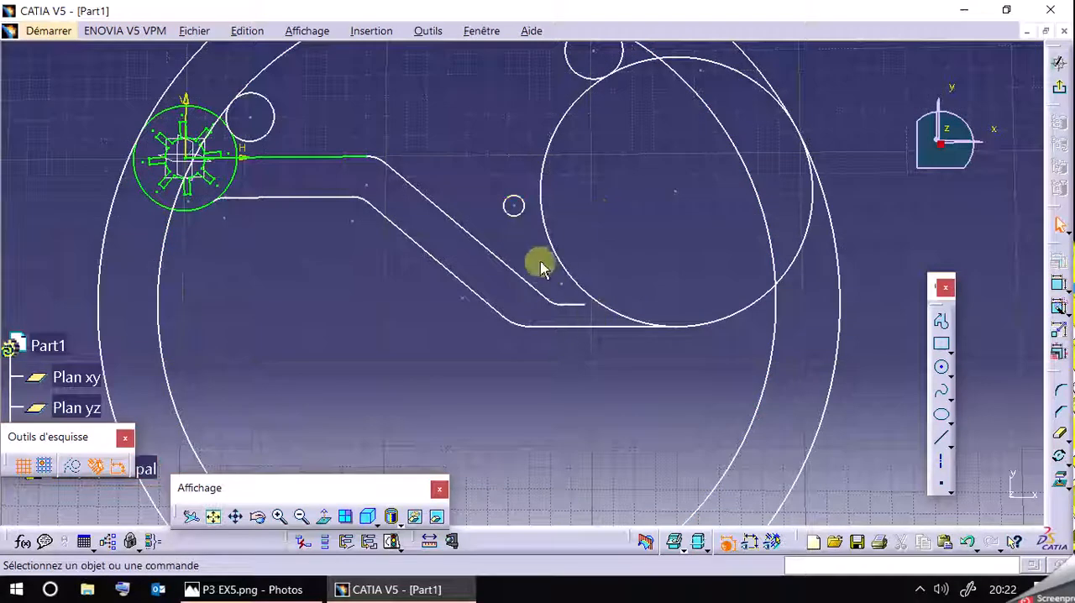
Constrain the R5 circle tangent to the R65 circle.
{"action": "left_click", "coordinate": [522, 220]}
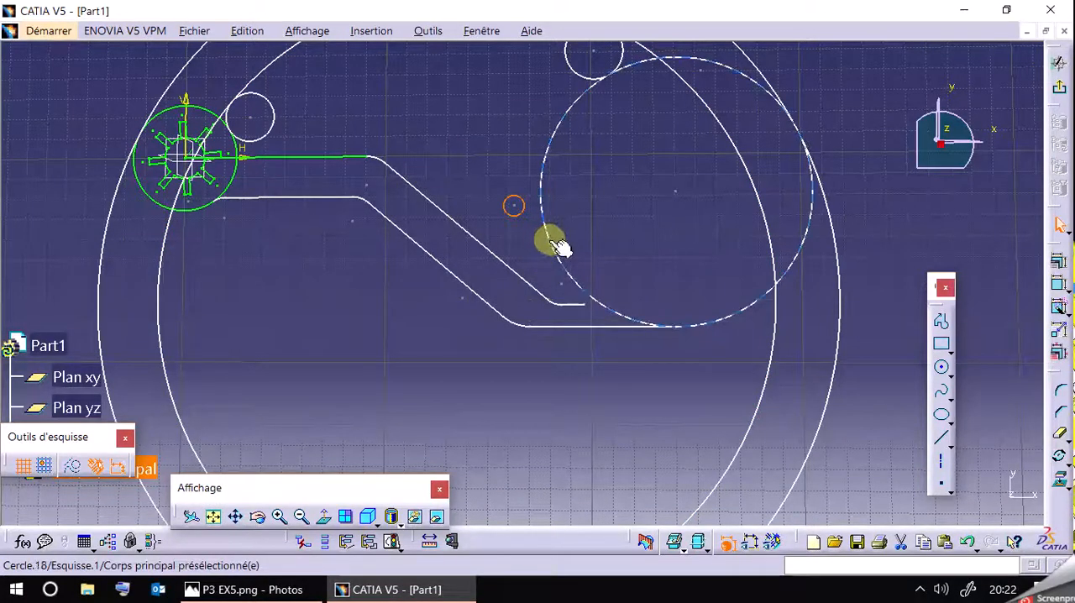
{"action": "left_click", "coordinate": [553, 240], "text": "ctrl"}
{"action": "left_click", "coordinate": [1057, 261]}
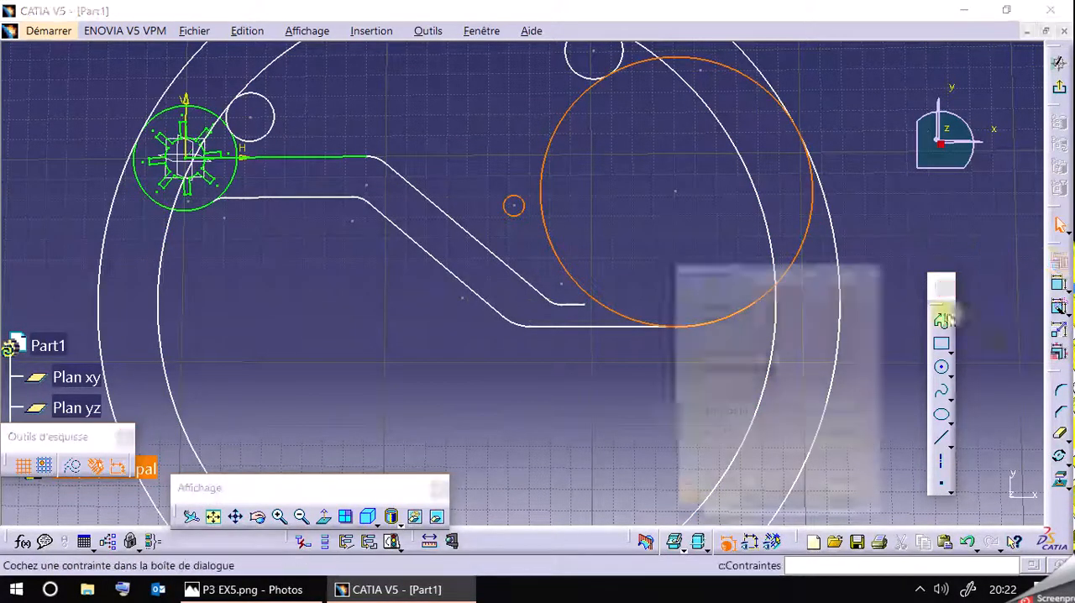
{"action": "left_click", "coordinate": [834, 375]}
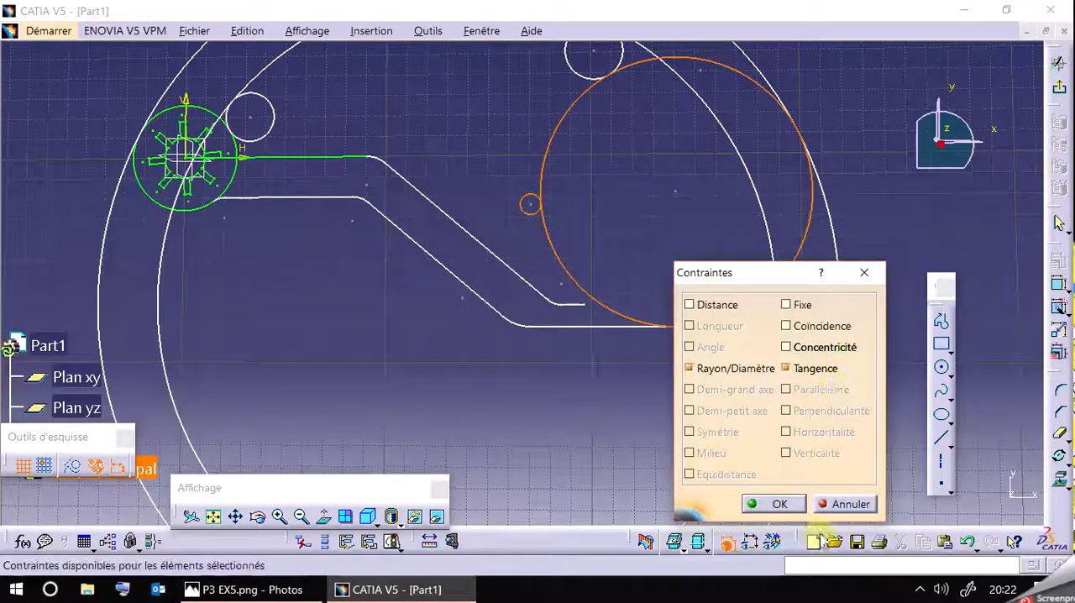
{"action": "left_click", "coordinate": [777, 504]}
Constrain the R5 circle tangent to the short horizontal line at the lower end of the inner profile.
{"action": "left_click", "coordinate": [532, 214]}
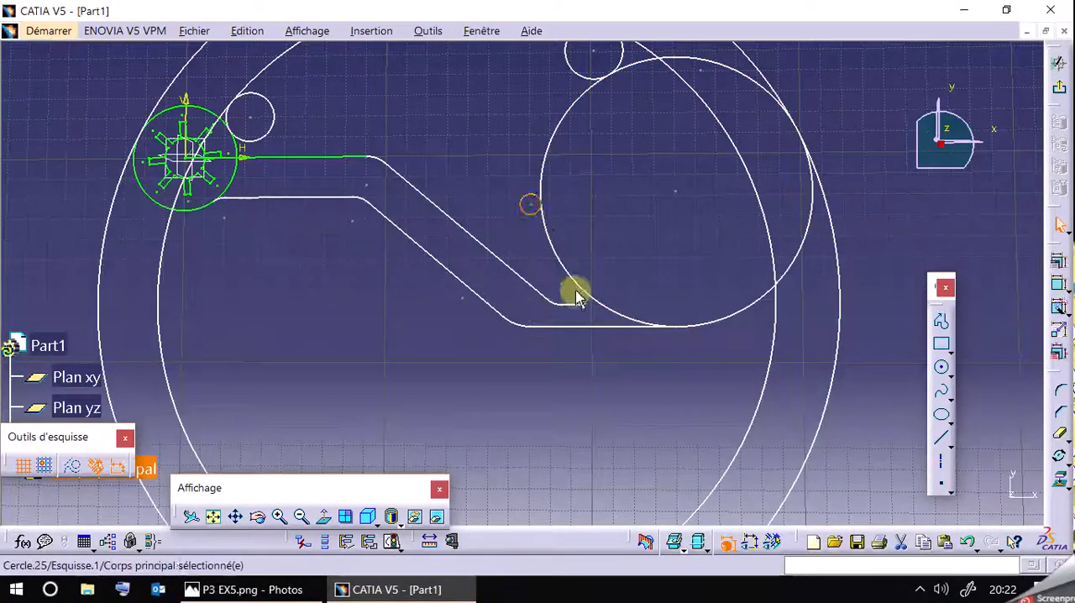
{"action": "left_click", "coordinate": [578, 305], "text": "ctrl"}
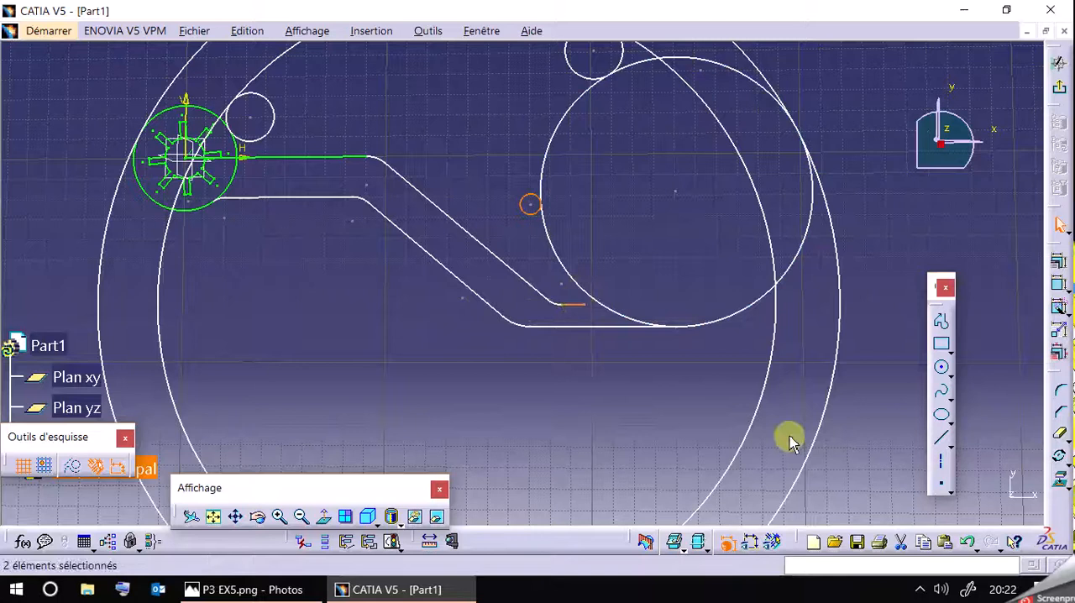
{"action": "left_click", "coordinate": [940, 369]}
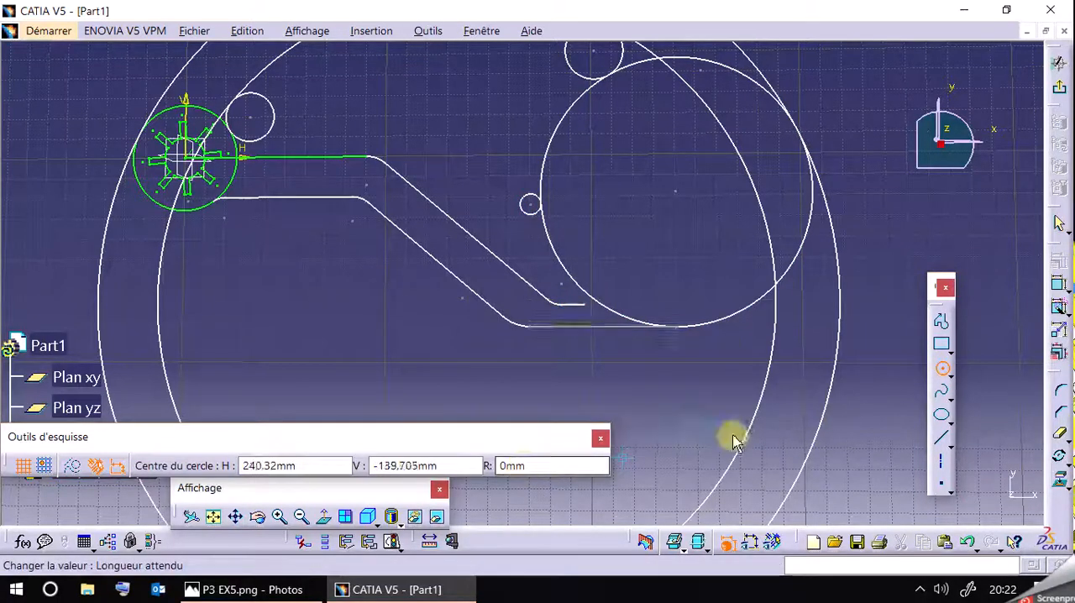
{"action": "left_click", "coordinate": [949, 376]}
{"action": "left_click", "coordinate": [933, 391]}
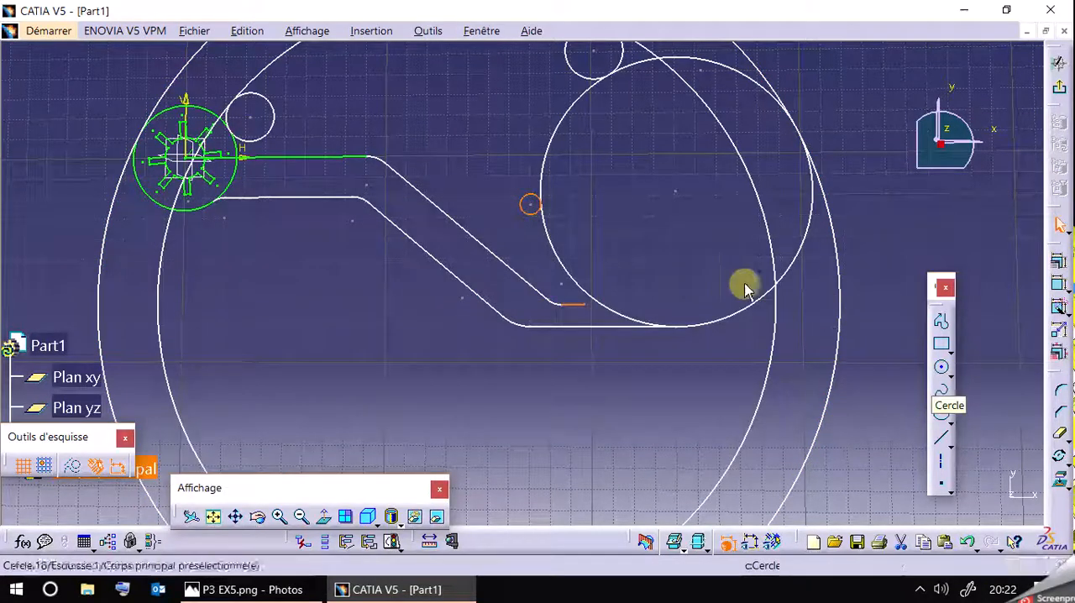
{"action": "left_click", "coordinate": [1058, 265]}
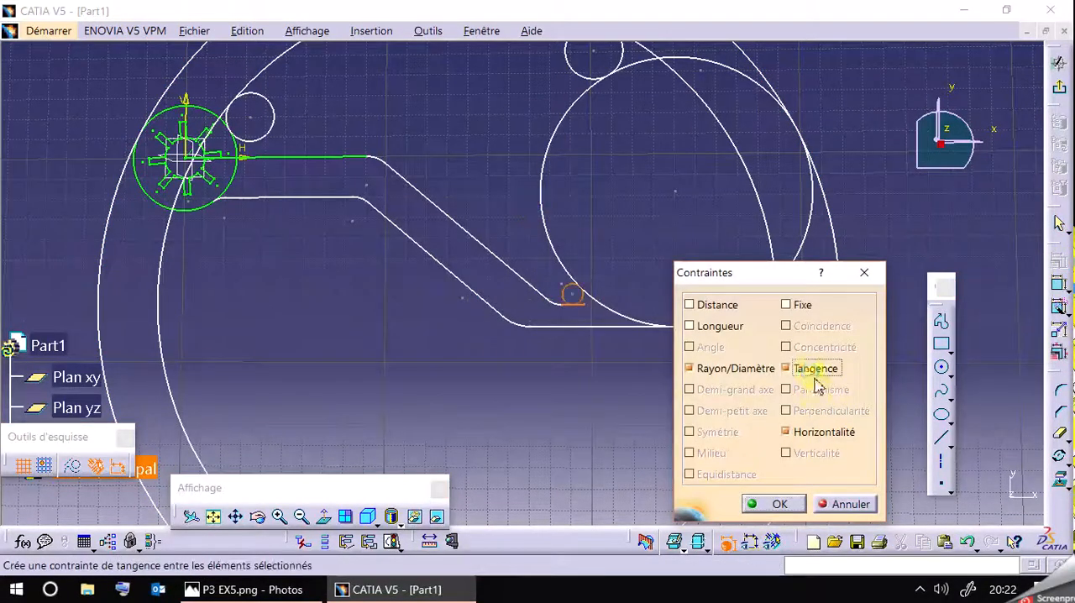
{"action": "left_click", "coordinate": [781, 504]}
Apply a horizontal constraint to the arm's lowest line, which runs to the bottom of the R65 circle.
{"action": "mouse_move", "coordinate": [680, 380]}
{"action": "middle_mouse_down"}
{"action": "mouse_move", "coordinate": [617, 254]}
{"action": "mouse_move", "coordinate": [635, 327]}
{"action": "mouse_move", "coordinate": [621, 336]}
{"action": "mouse_move", "coordinate": [634, 307]}
{"action": "middle_mouse_up"}
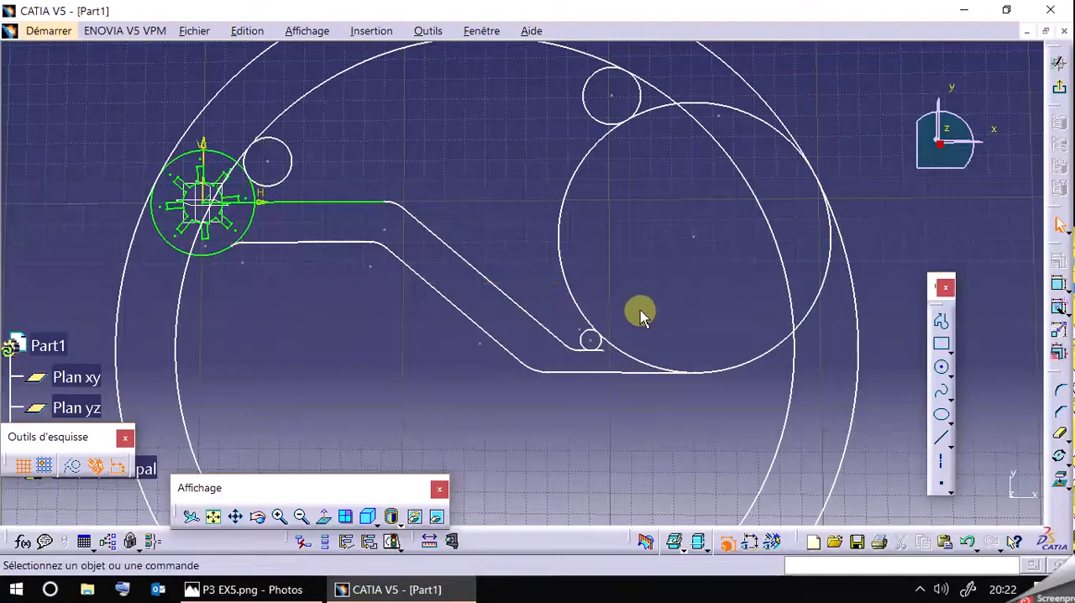
{"action": "left_click", "coordinate": [600, 373]}
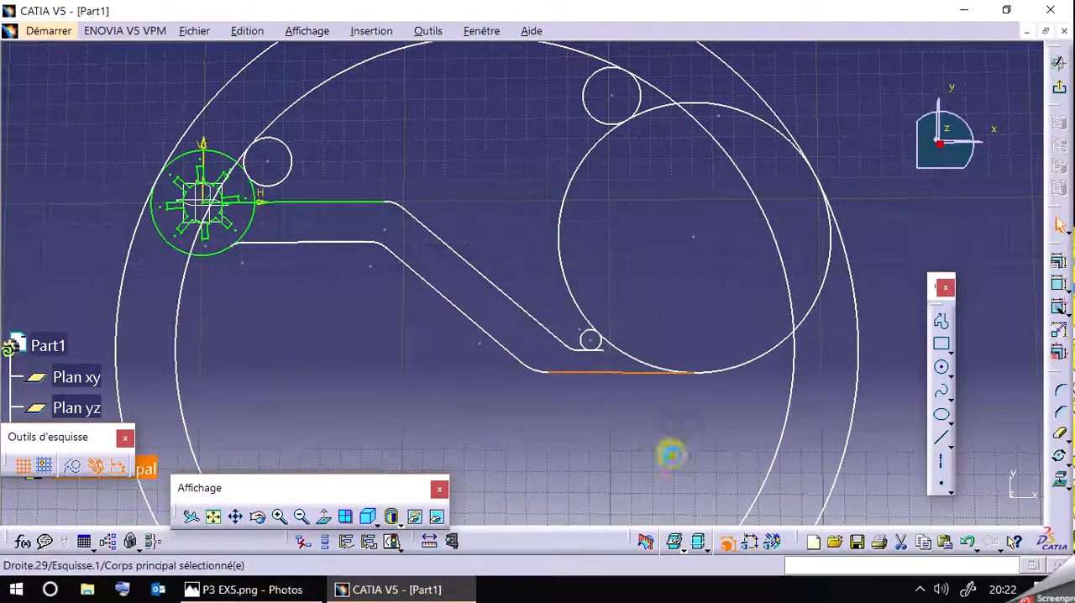
{"action": "left_click", "coordinate": [1059, 261]}
{"action": "left_click", "coordinate": [823, 434]}
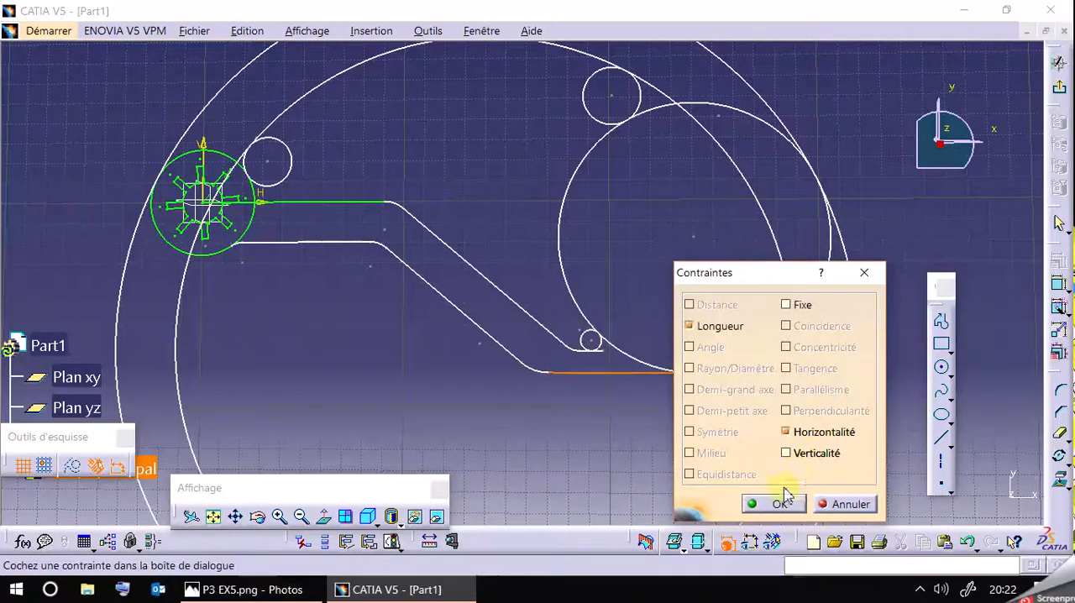
{"action": "left_click", "coordinate": [773, 504]}
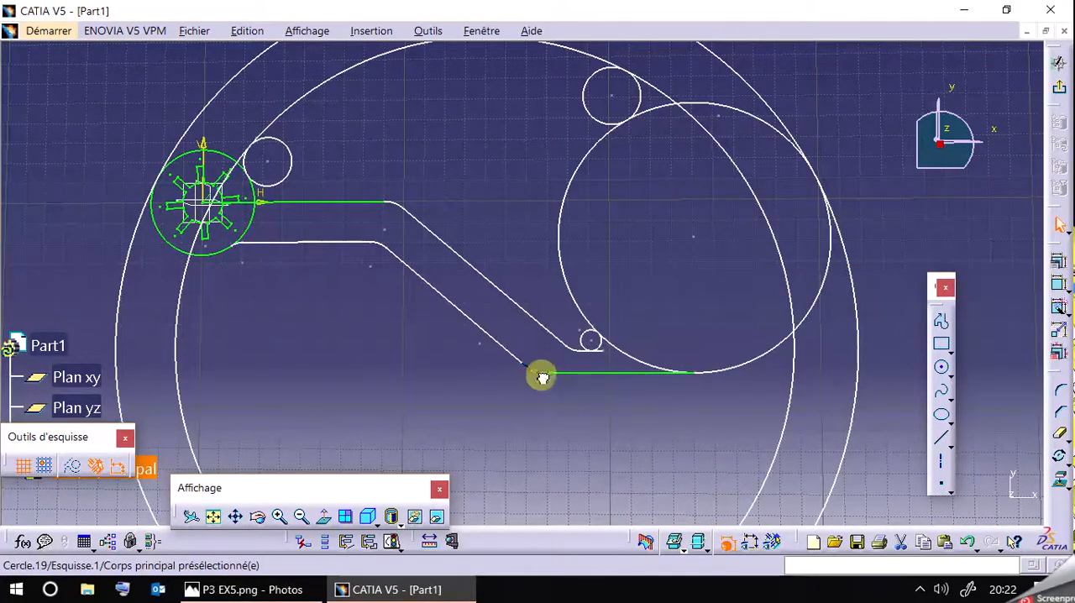
Reshape the arm by pulling its R20 corner and upper oblique line until the oblique lines are shallower and the inner horizontal line is higher.
{"action": "left_click_drag", "start_coordinate": [543, 376], "coordinate": [537, 388]}
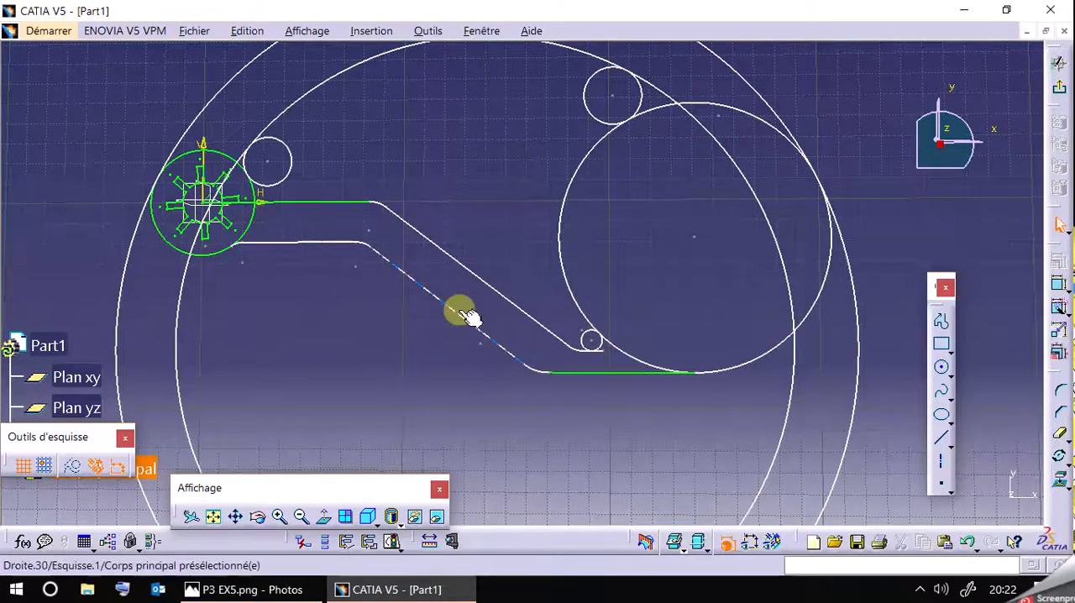
{"action": "mouse_move", "coordinate": [463, 260]}
{"action": "left_mouse_down"}
{"action": "mouse_move", "coordinate": [463, 240]}
{"action": "mouse_move", "coordinate": [461, 281]}
{"action": "mouse_move", "coordinate": [461, 240]}
{"action": "mouse_move", "coordinate": [463, 271]}
{"action": "mouse_move", "coordinate": [422, 244]}
{"action": "mouse_move", "coordinate": [377, 238]}
{"action": "left_mouse_up"}
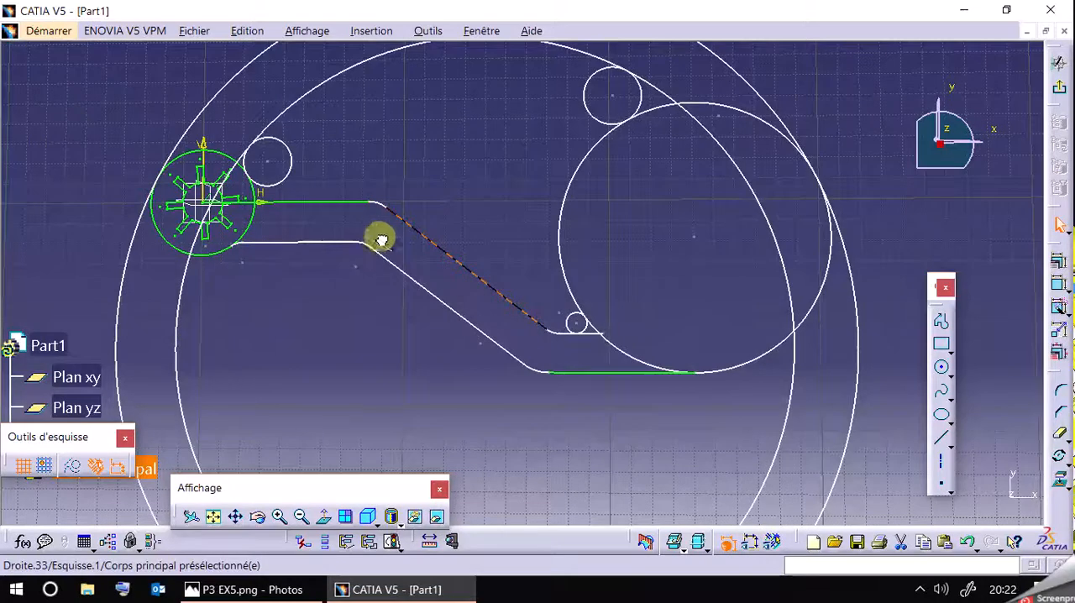
Check the constraints already applied to the horizontal line that starts beneath the R26 circle.
{"action": "left_click", "coordinate": [306, 242]}
{"action": "left_click", "coordinate": [1059, 264]}
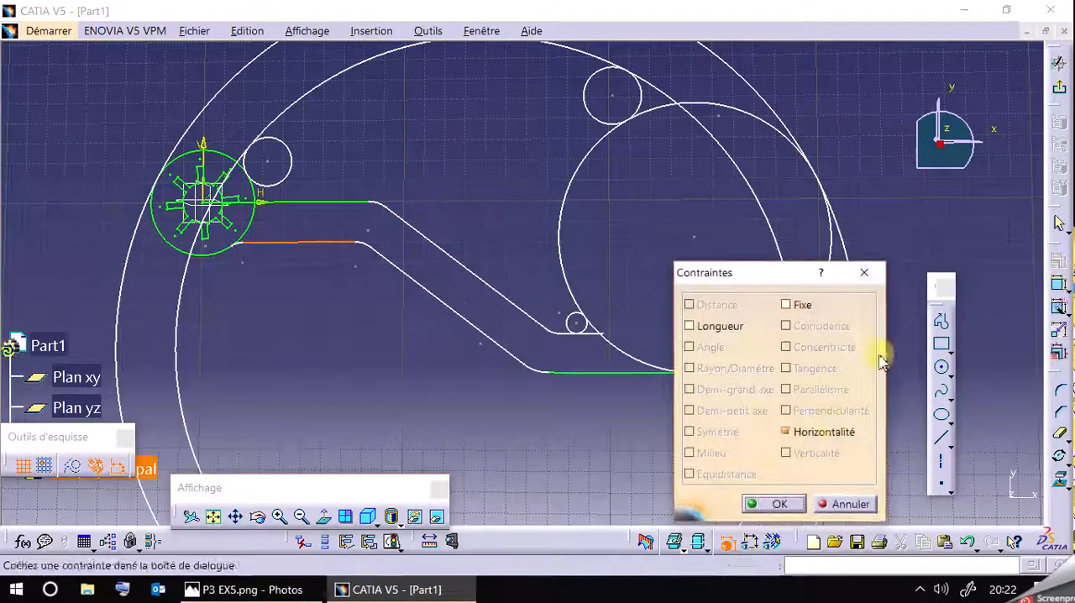
{"action": "left_click", "coordinate": [831, 505]}
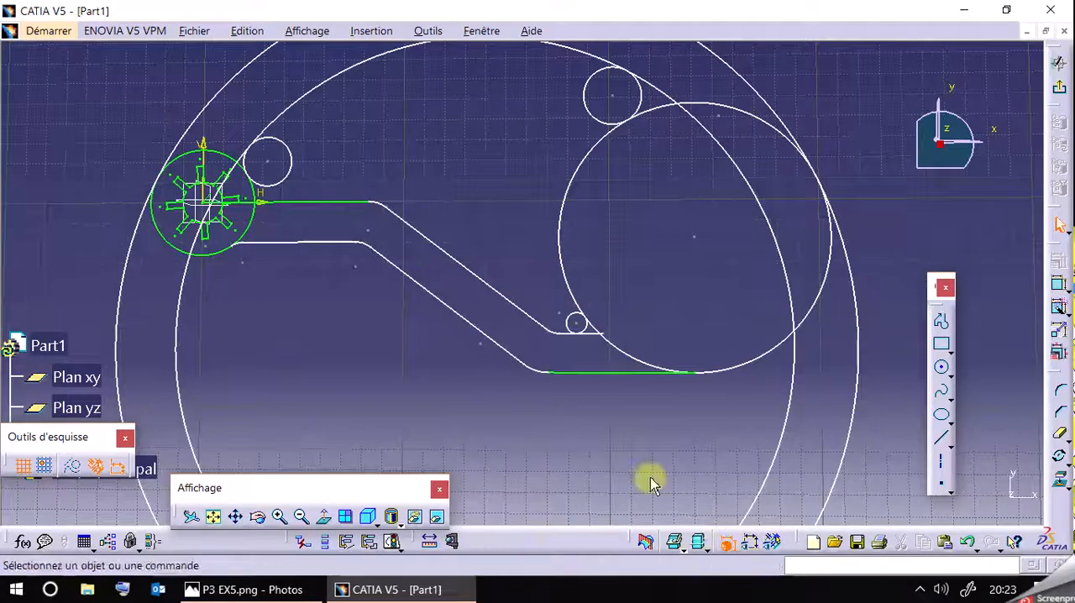
Nudge the R65 circle slightly and check the dimensions on the reference drawing P3 EX5.png.
{"action": "mouse_move", "coordinate": [403, 350]}
{"action": "middle_mouse_down"}
{"action": "mouse_move", "coordinate": [427, 431]}
{"action": "mouse_move", "coordinate": [413, 364]}
{"action": "mouse_move", "coordinate": [411, 379]}
{"action": "mouse_move", "coordinate": [392, 339]}
{"action": "mouse_move", "coordinate": [381, 384]}
{"action": "mouse_move", "coordinate": [416, 357]}
{"action": "middle_mouse_up"}
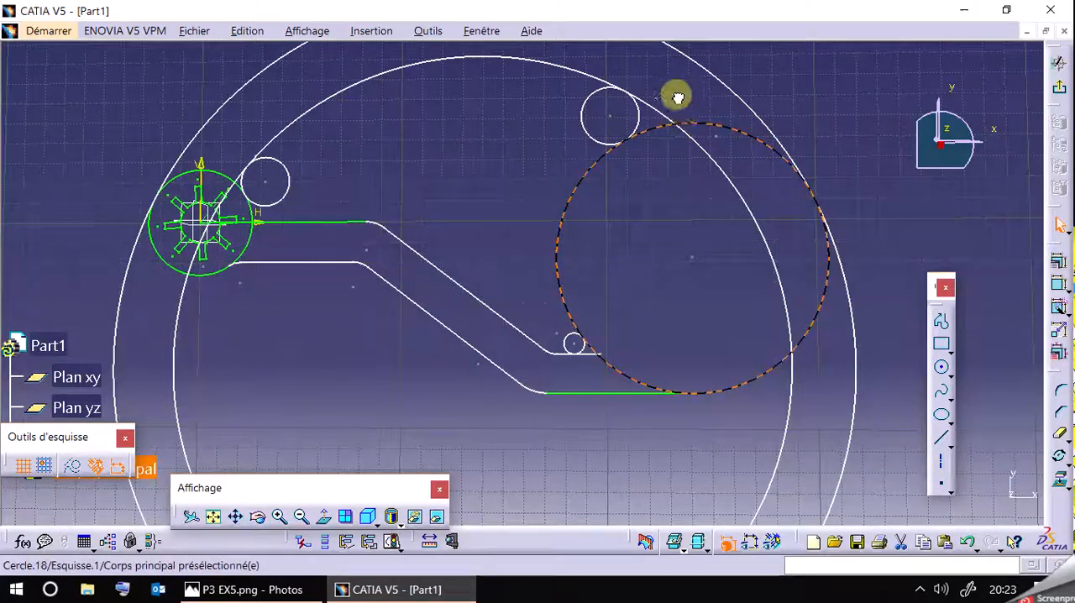
{"action": "left_click_drag", "start_coordinate": [703, 131], "coordinate": [650, 136]}
{"action": "left_click", "coordinate": [668, 132]}
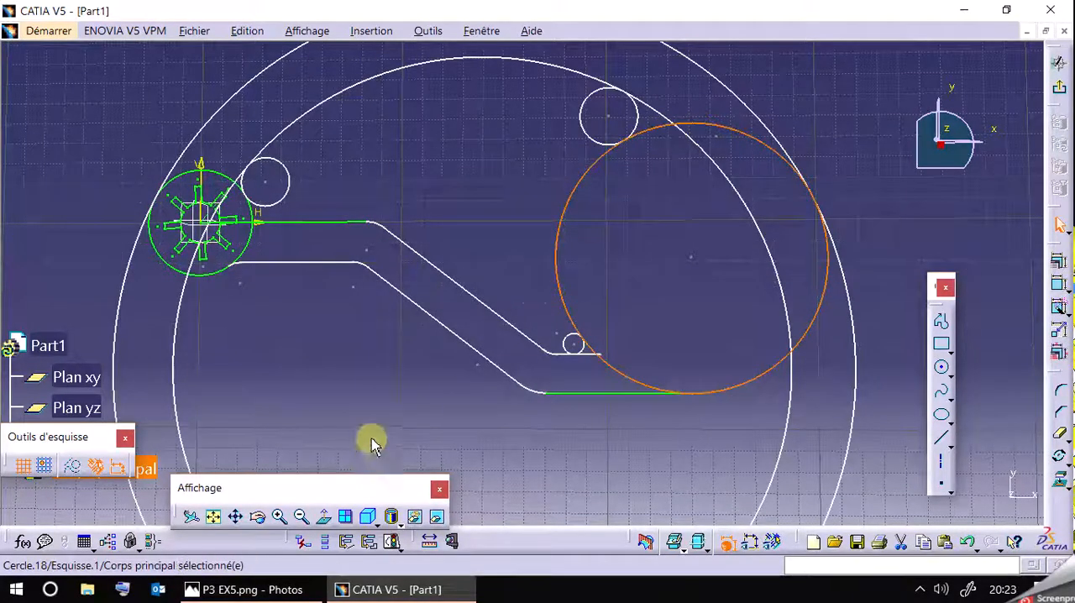
{"action": "left_click", "coordinate": [246, 589]}
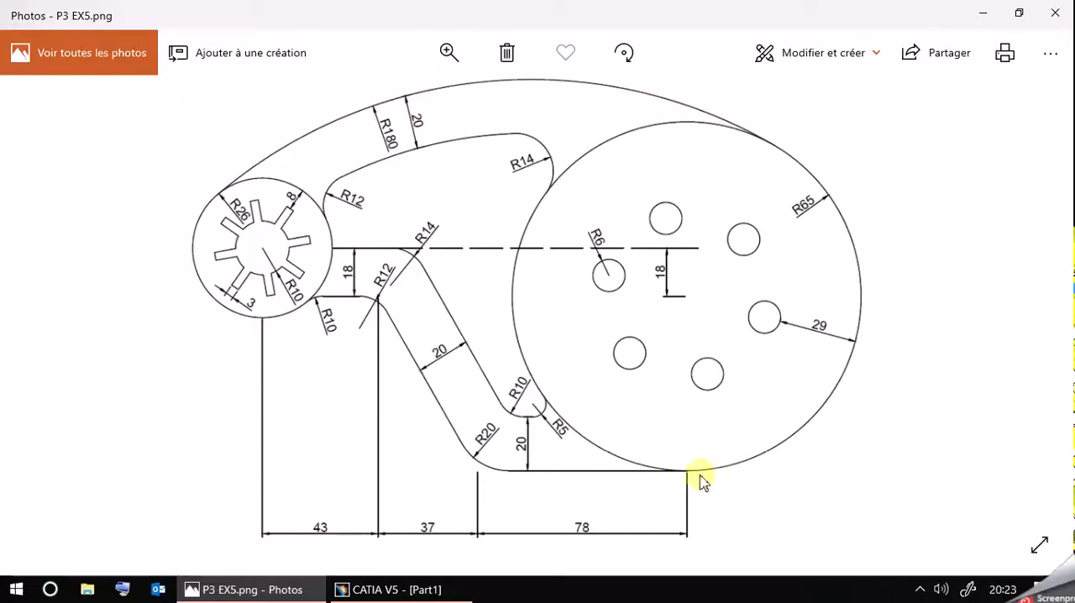
{"action": "left_click", "coordinate": [294, 589]}
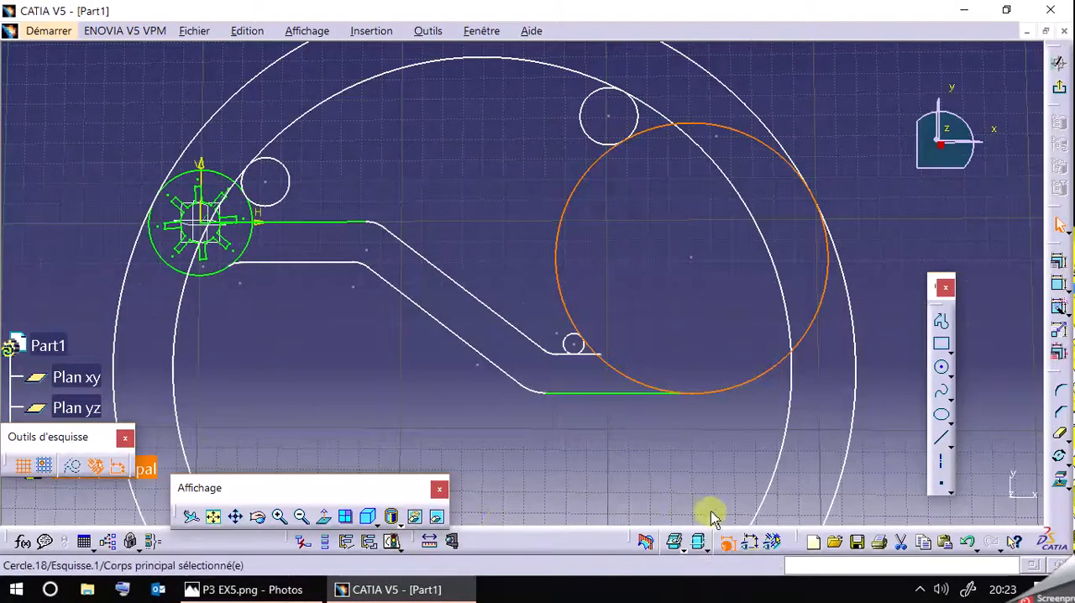
Show the dimensional constraints and delete the length dimension beneath the arm's lowest horizontal line.
{"action": "left_click", "coordinate": [750, 543]}
{"action": "left_click", "coordinate": [647, 474]}
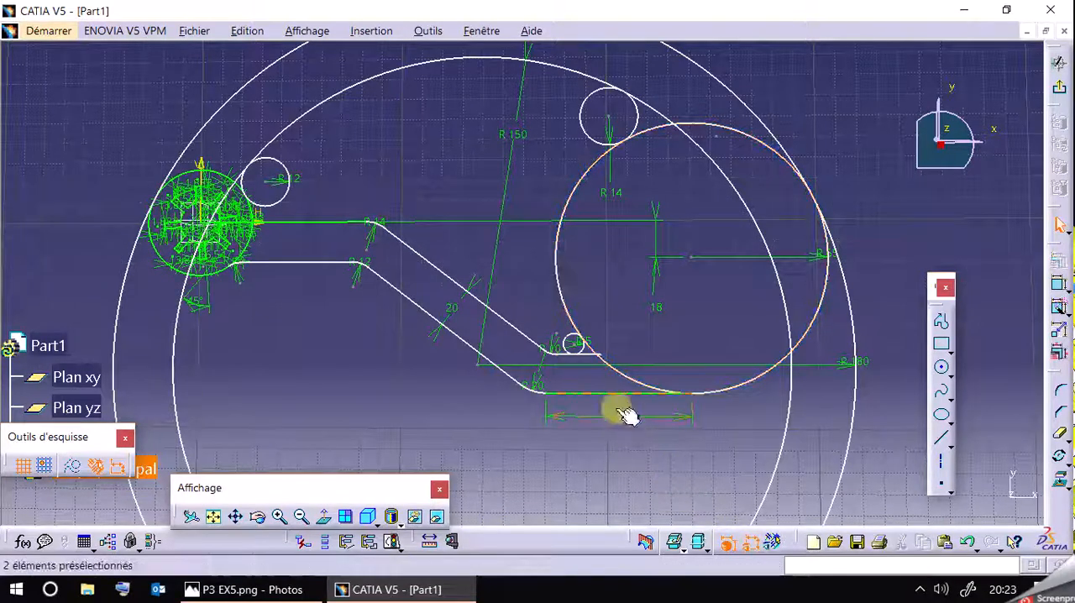
{"action": "left_click", "coordinate": [624, 422]}
{"action": "key", "text": "Delete"}
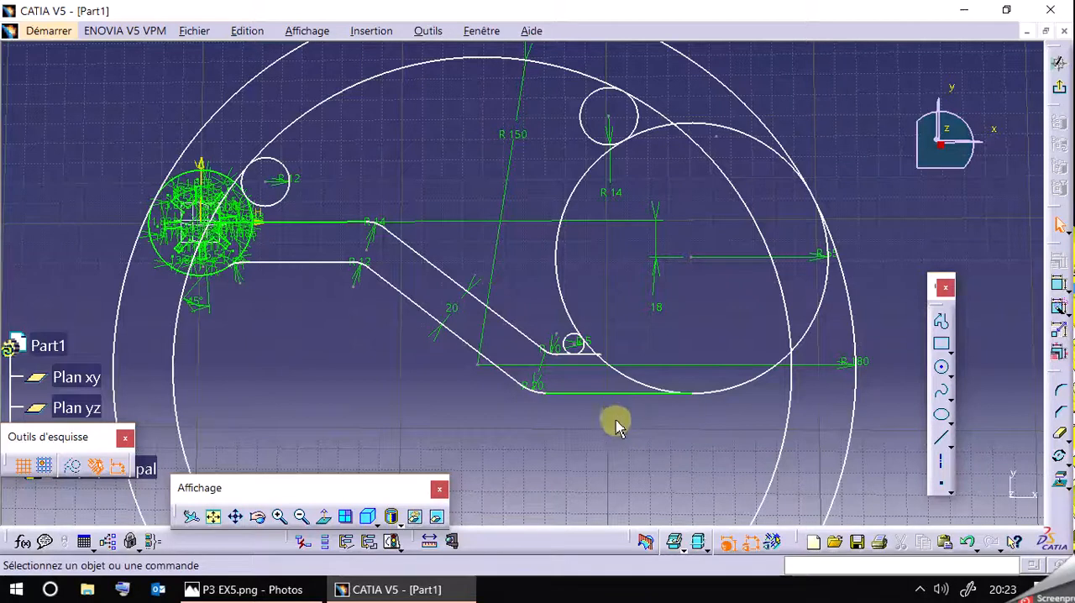
Dimension the horizontal distance from the lowest line's endpoint on the R65 circle to the R20 arc's upper end, placed below the profile.
{"action": "left_click", "coordinate": [280, 517]}
{"action": "mouse_move", "coordinate": [592, 473]}
{"action": "middle_mouse_down"}
{"action": "mouse_move", "coordinate": [599, 447]}
{"action": "mouse_move", "coordinate": [561, 315]}
{"action": "middle_mouse_up"}
{"action": "mouse_move", "coordinate": [611, 325]}
{"action": "left_mouse_down"}
{"action": "mouse_move", "coordinate": [612, 353]}
{"action": "mouse_move", "coordinate": [585, 348]}
{"action": "left_mouse_up"}
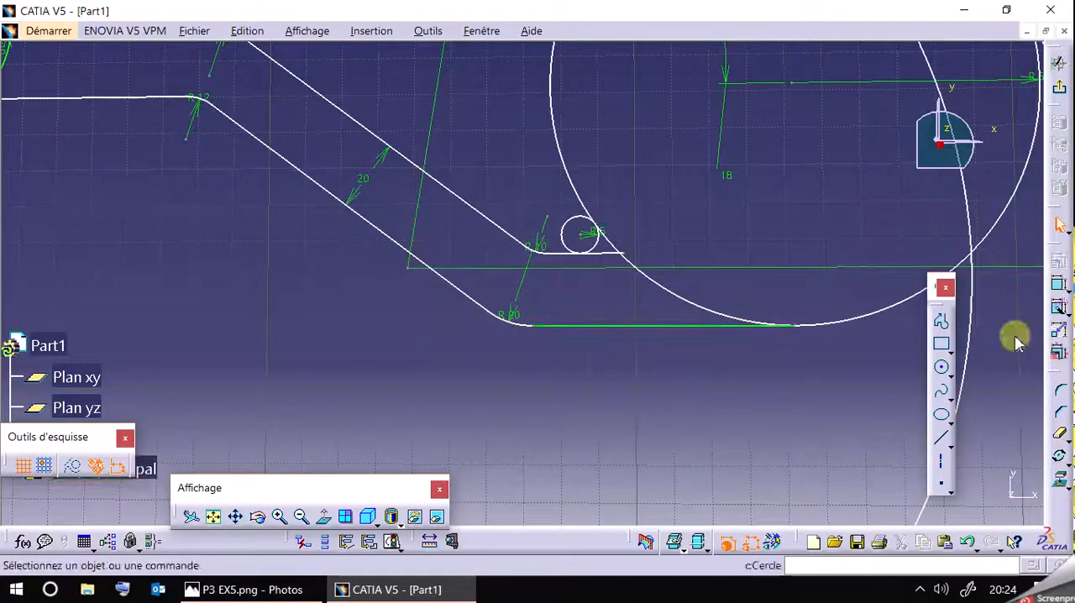
{"action": "left_click", "coordinate": [1059, 289]}
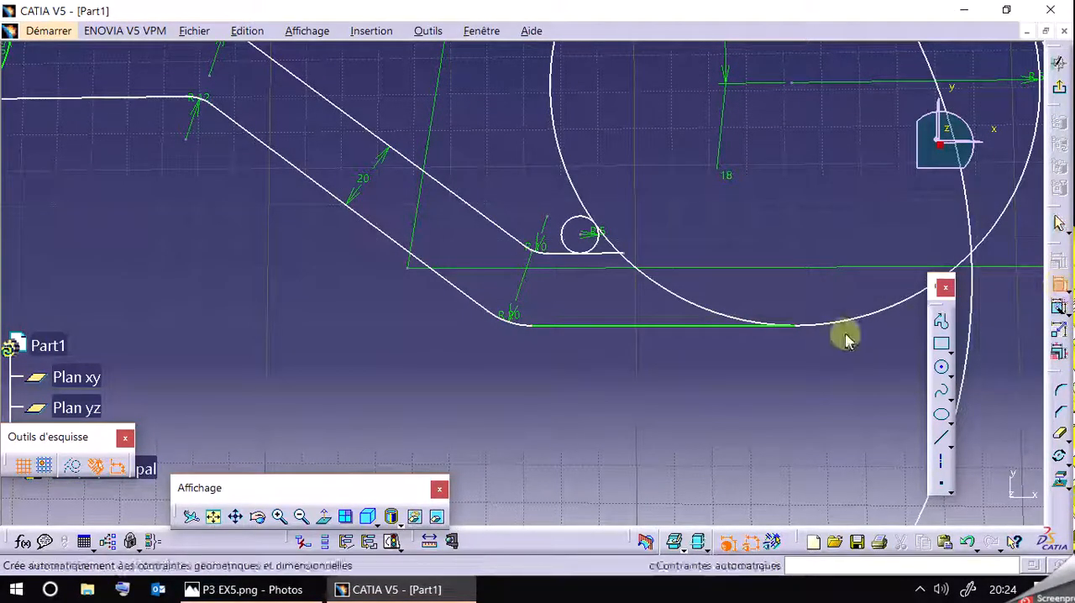
{"action": "left_click", "coordinate": [798, 329]}
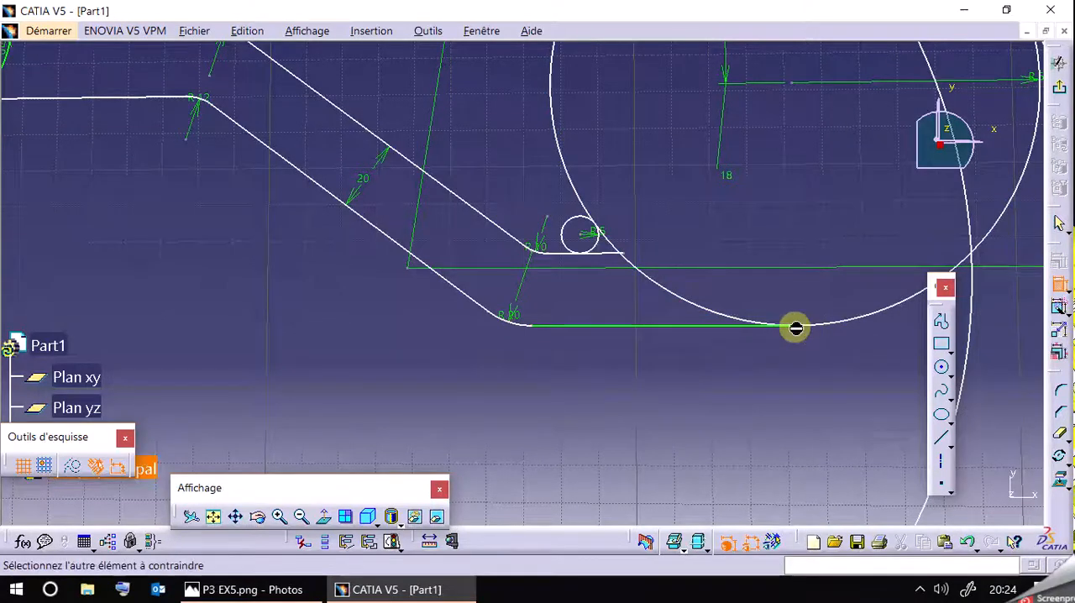
{"action": "left_click", "coordinate": [490, 322]}
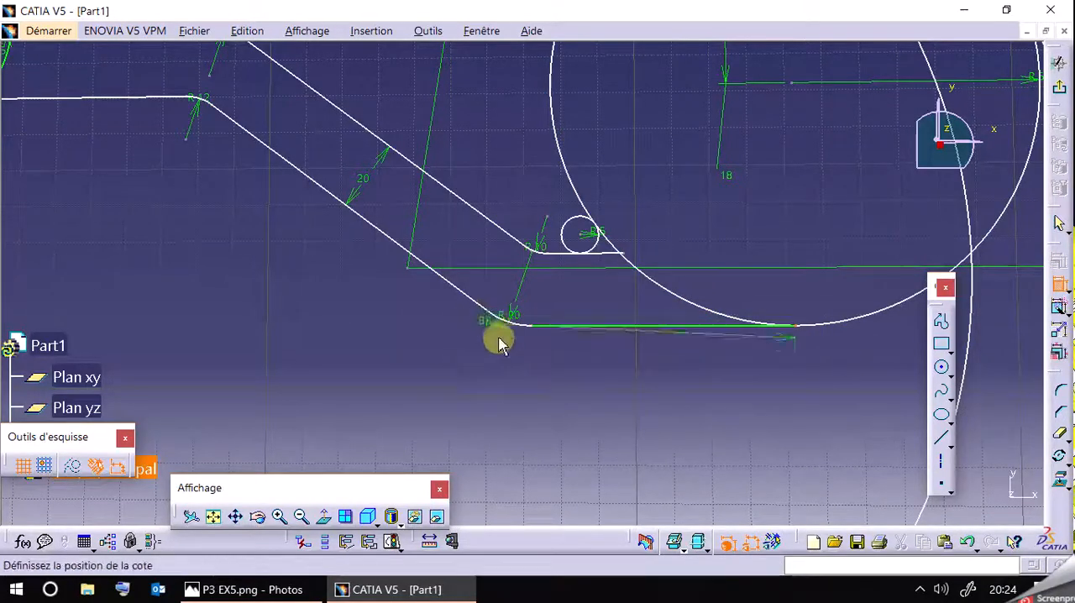
{"action": "right_click", "coordinate": [571, 391]}
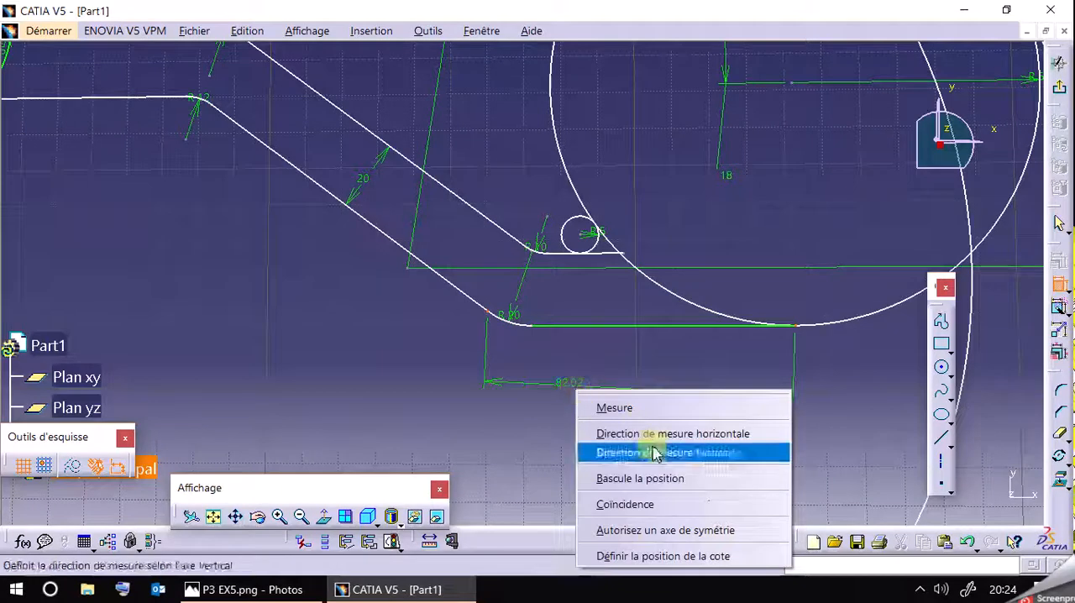
{"action": "left_click", "coordinate": [720, 433]}
{"action": "left_click", "coordinate": [659, 412]}
Set the horizontal distance below the profile to 78 mm and bring up the reference drawing P3 EX5.png.
{"action": "double_click", "coordinate": [667, 409]}
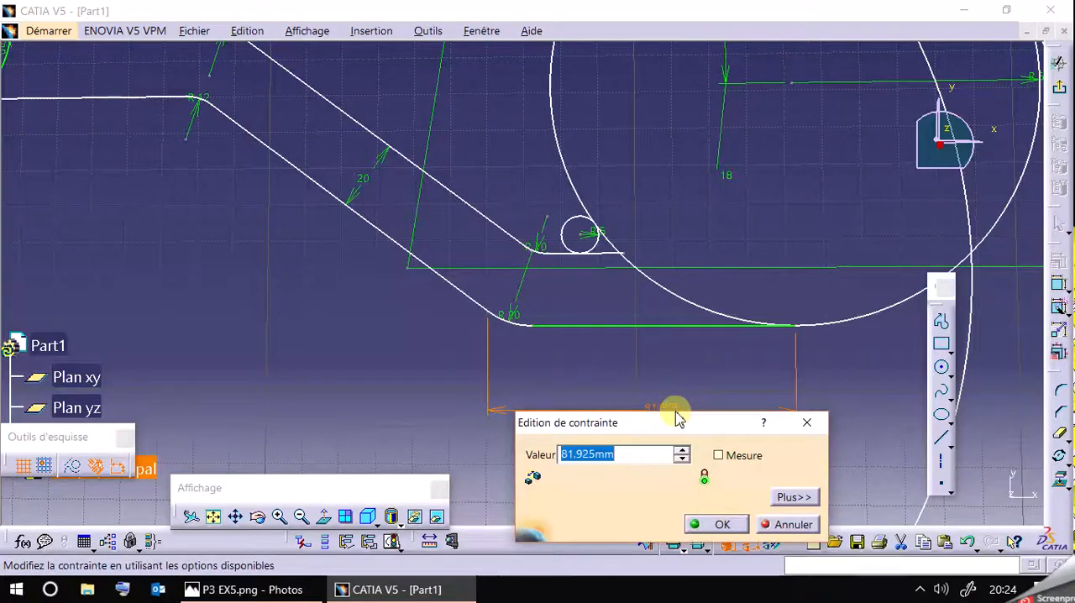
{"action": "type", "text": "78"}
{"action": "key", "text": "Return"}
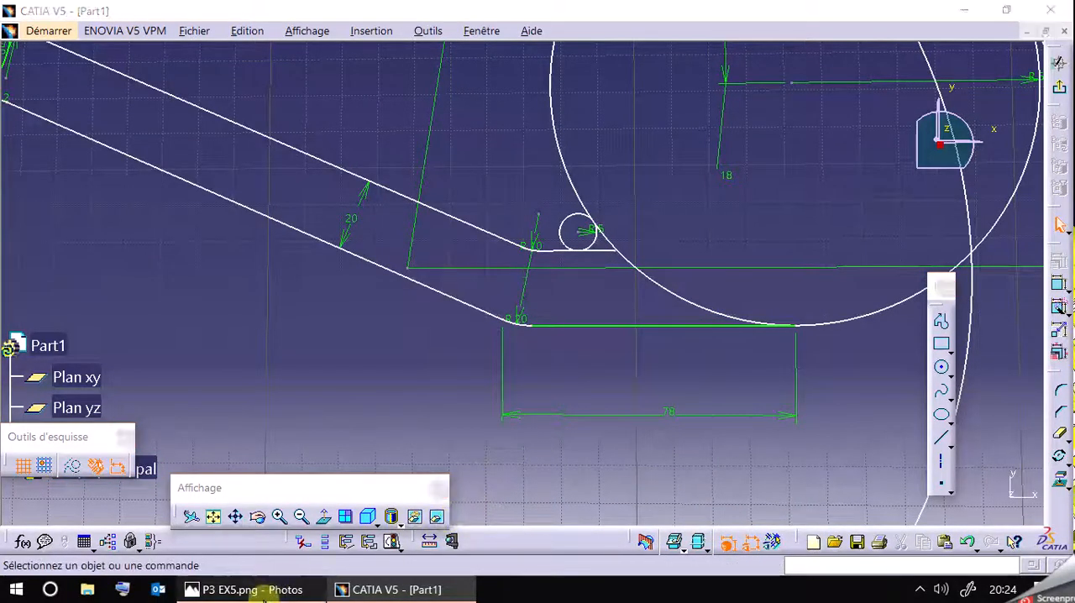
{"action": "left_click", "coordinate": [259, 591]}
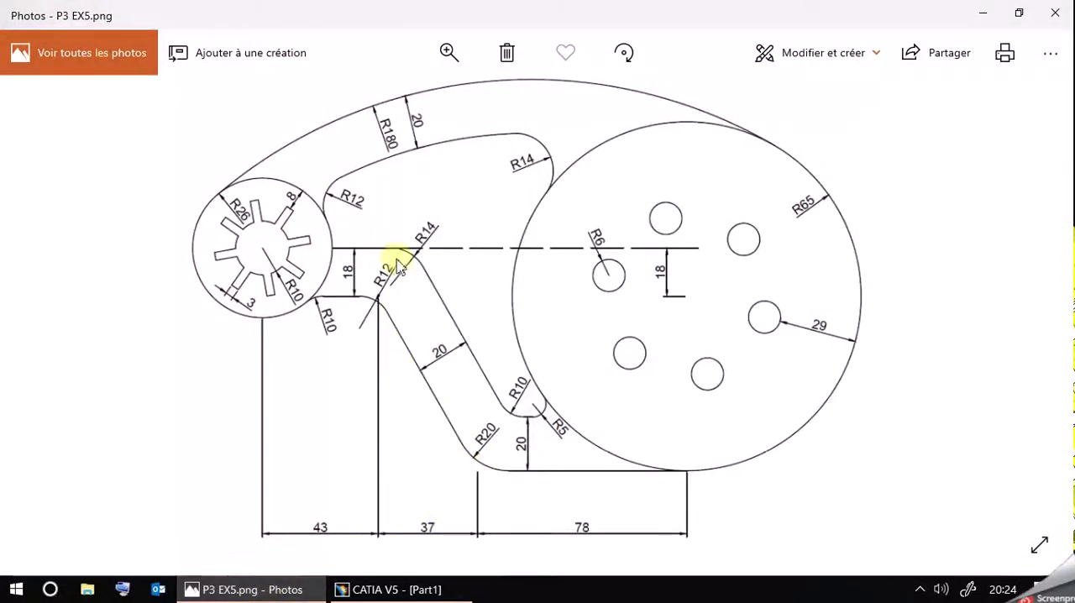
Dimension the horizontal distance from the R20 arc's upper end to the R12 arc's lower end, placed below the arm.
{"action": "left_click", "coordinate": [448, 52]}
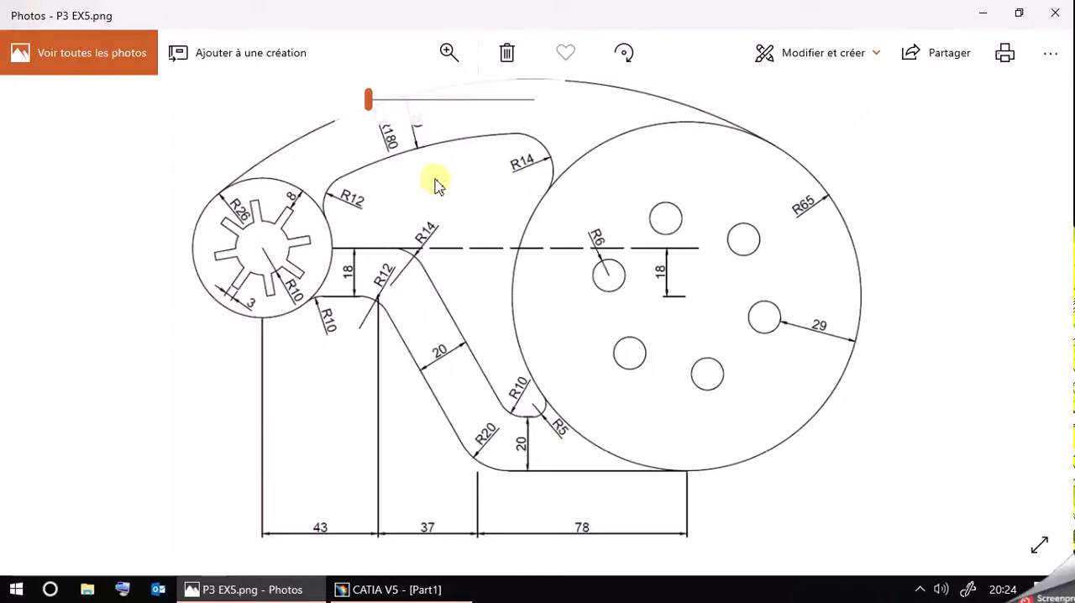
{"action": "left_click", "coordinate": [382, 118]}
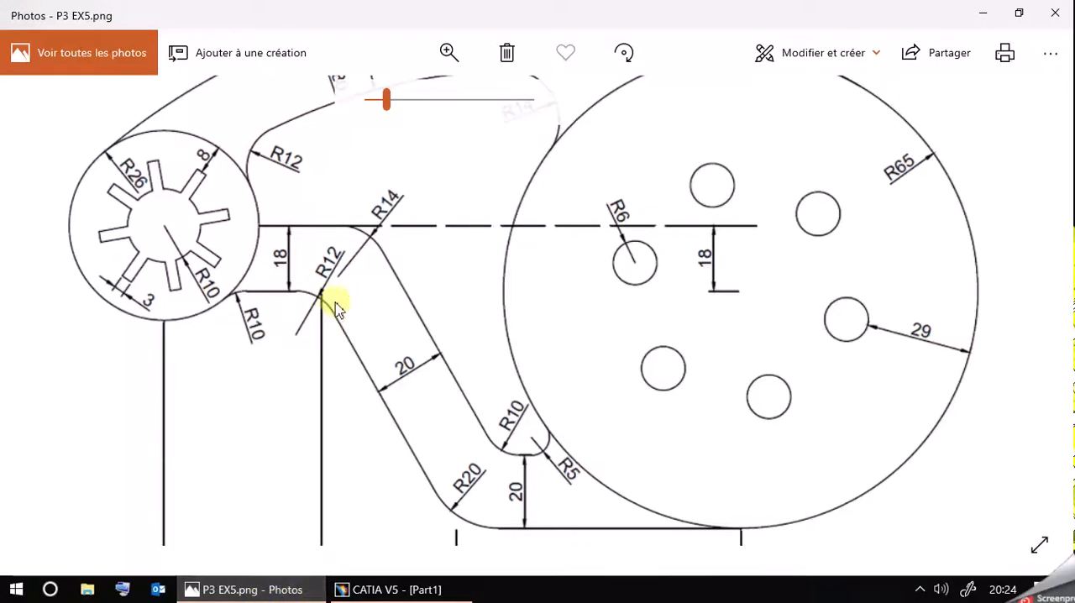
{"action": "left_click", "coordinate": [409, 588]}
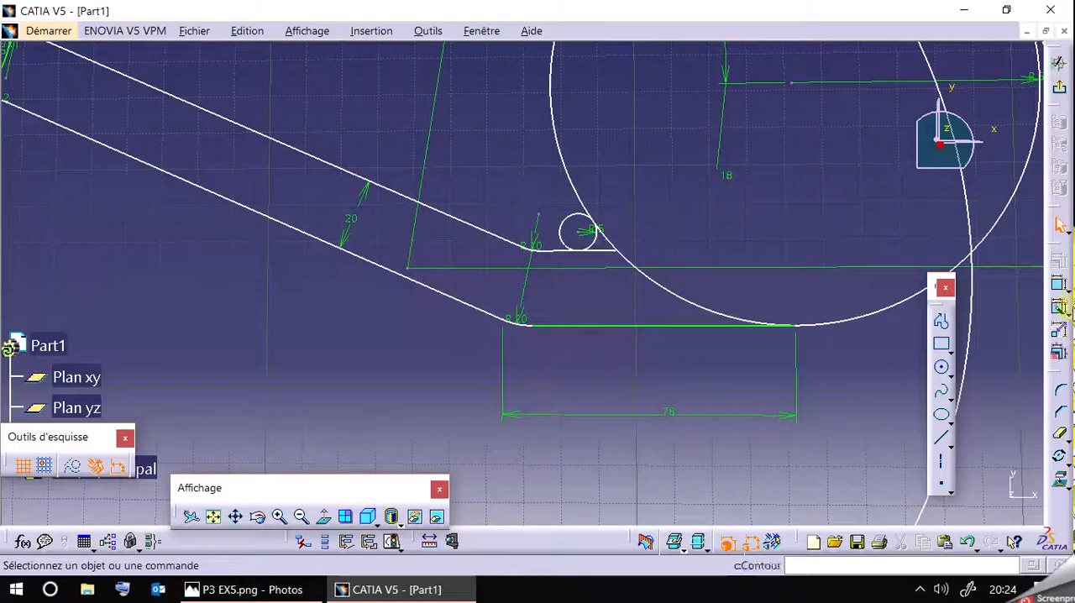
{"action": "left_click", "coordinate": [1059, 284]}
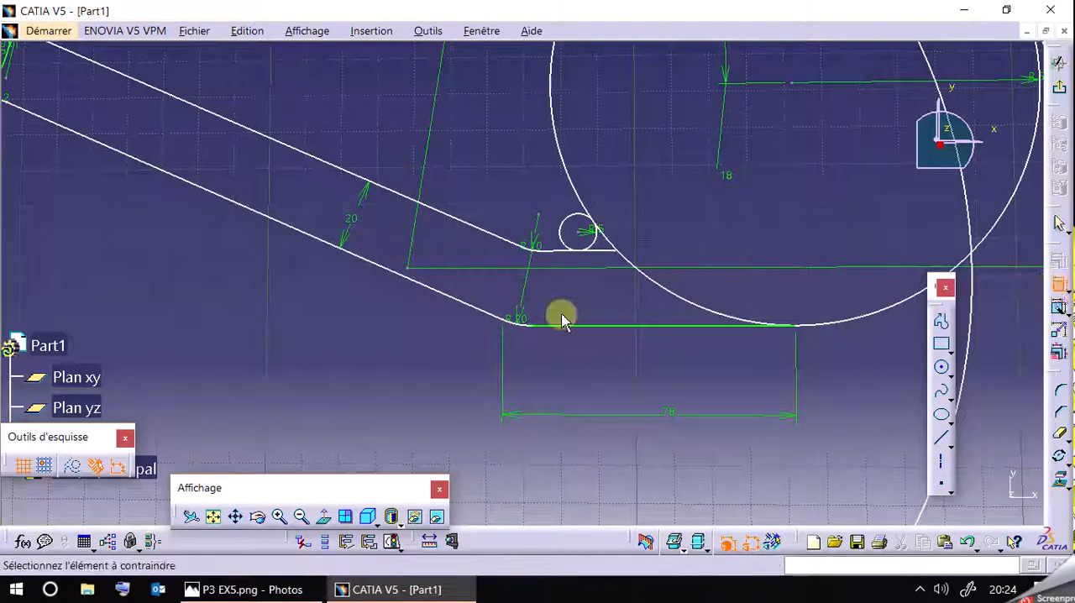
{"action": "left_click", "coordinate": [503, 319]}
{"action": "mouse_move", "coordinate": [249, 317]}
{"action": "middle_mouse_down"}
{"action": "mouse_move", "coordinate": [600, 403]}
{"action": "mouse_move", "coordinate": [605, 420]}
{"action": "mouse_move", "coordinate": [532, 398]}
{"action": "mouse_move", "coordinate": [467, 349]}
{"action": "middle_mouse_up"}
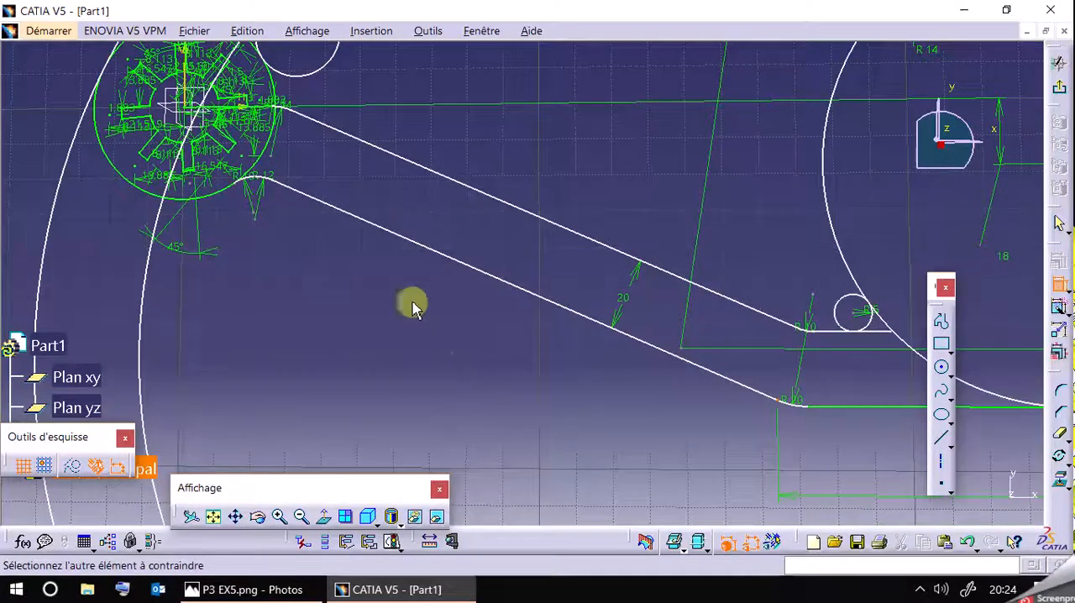
{"action": "left_click", "coordinate": [283, 185]}
{"action": "right_click", "coordinate": [483, 344]}
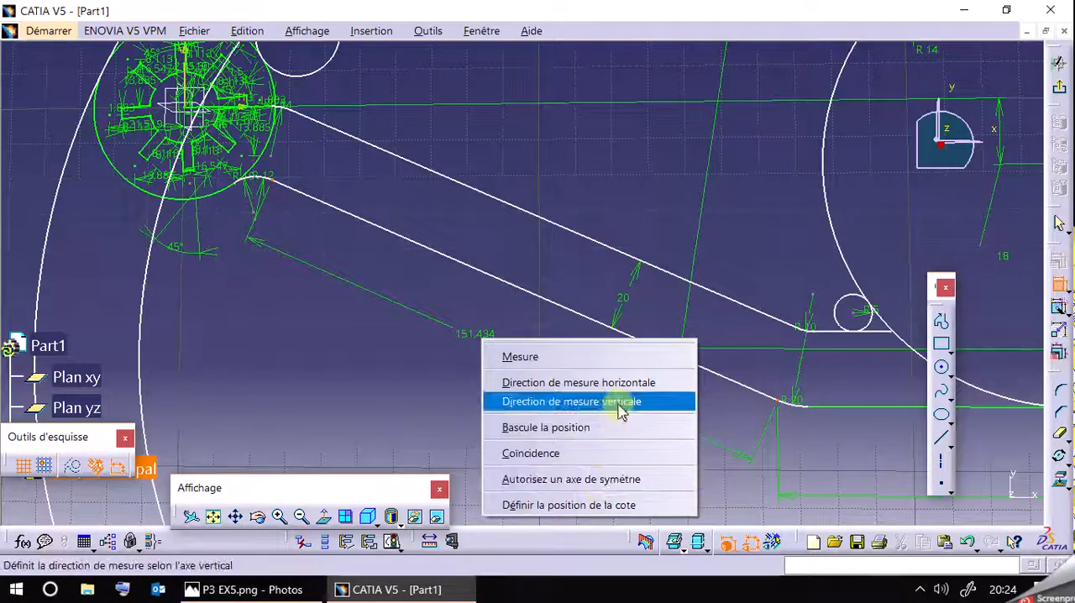
{"action": "left_click", "coordinate": [605, 383]}
{"action": "left_click", "coordinate": [538, 425]}
Set the horizontal distance between the R12 and R20 arc ends to 38 mm.
{"action": "double_click", "coordinate": [544, 426]}
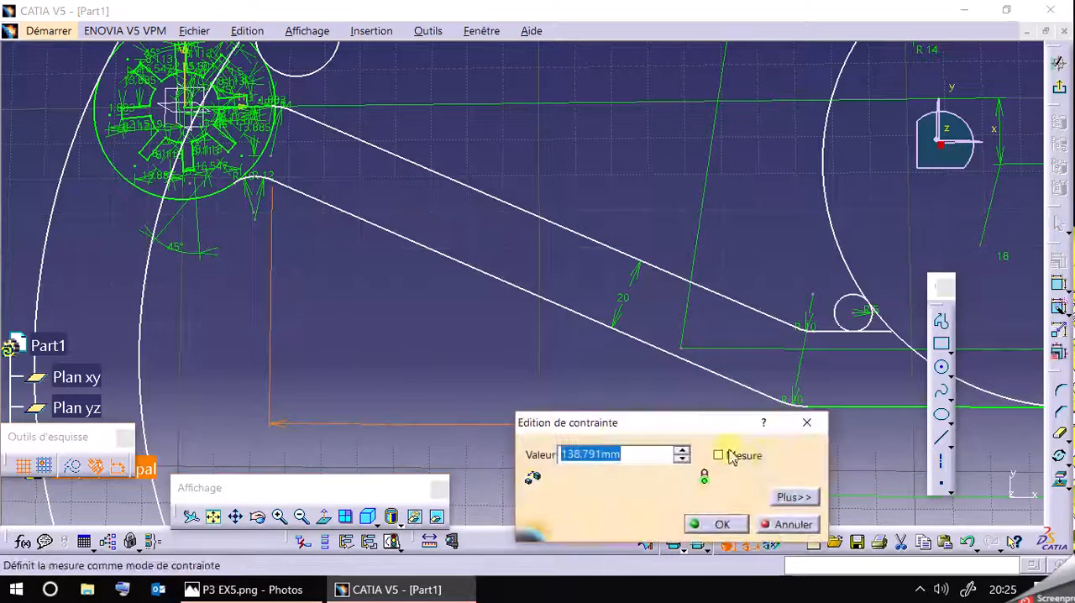
{"action": "type", "text": "38"}
{"action": "key", "text": "Return"}
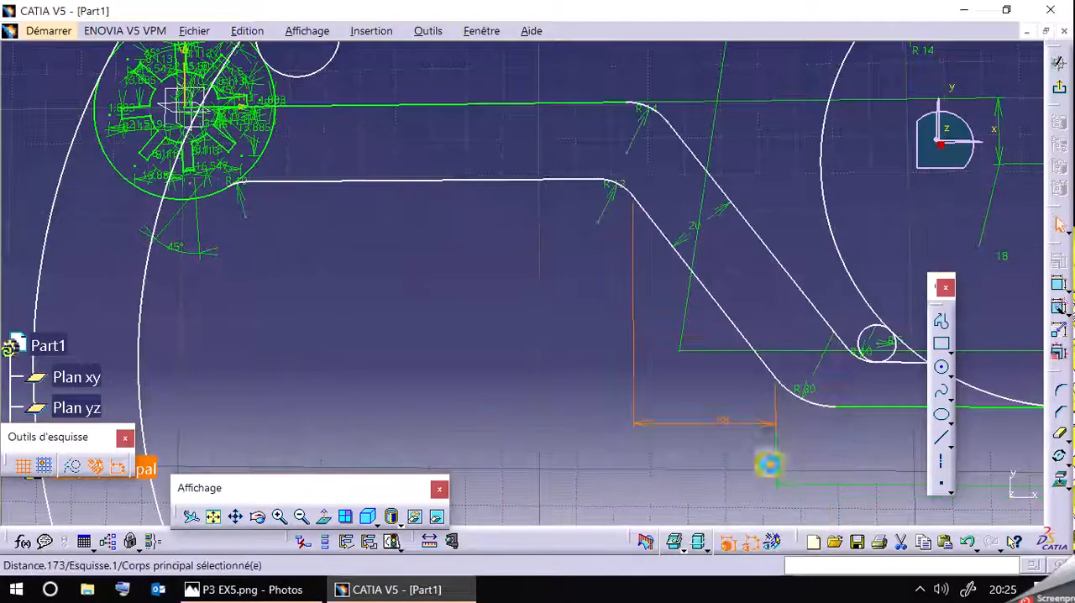
{"action": "mouse_move", "coordinate": [488, 268]}
{"action": "middle_mouse_down"}
{"action": "mouse_move", "coordinate": [485, 279]}
{"action": "mouse_move", "coordinate": [377, 293]}
{"action": "mouse_move", "coordinate": [405, 269]}
{"action": "mouse_move", "coordinate": [345, 337]}
{"action": "middle_mouse_up"}
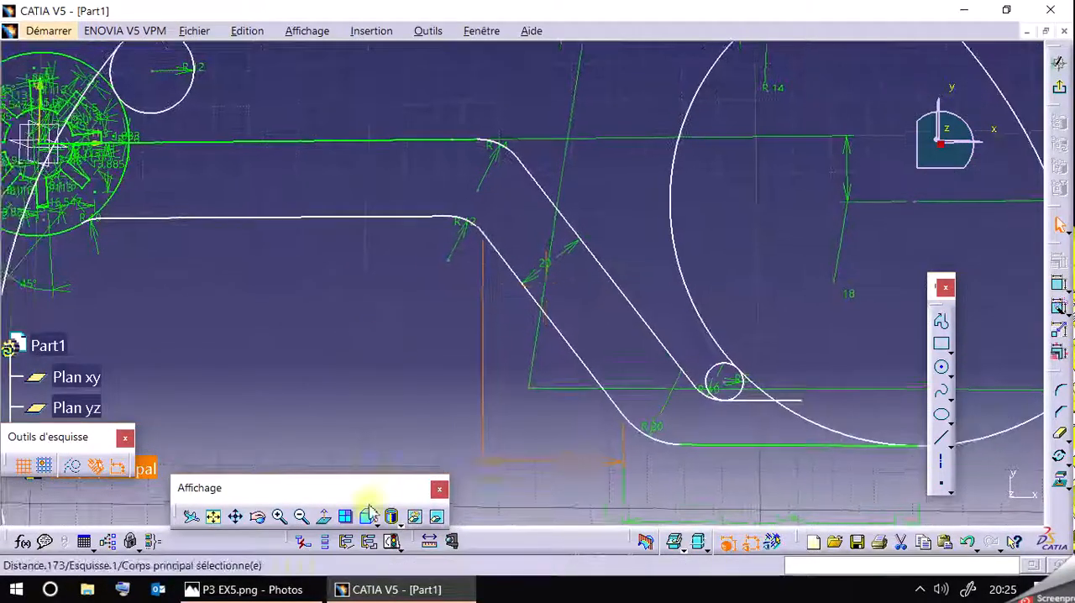
Check the reference drawing and try to set a 43 mm horizontal distance from the vertical axis to the R12 arc's lower end.
{"action": "left_click", "coordinate": [270, 591]}
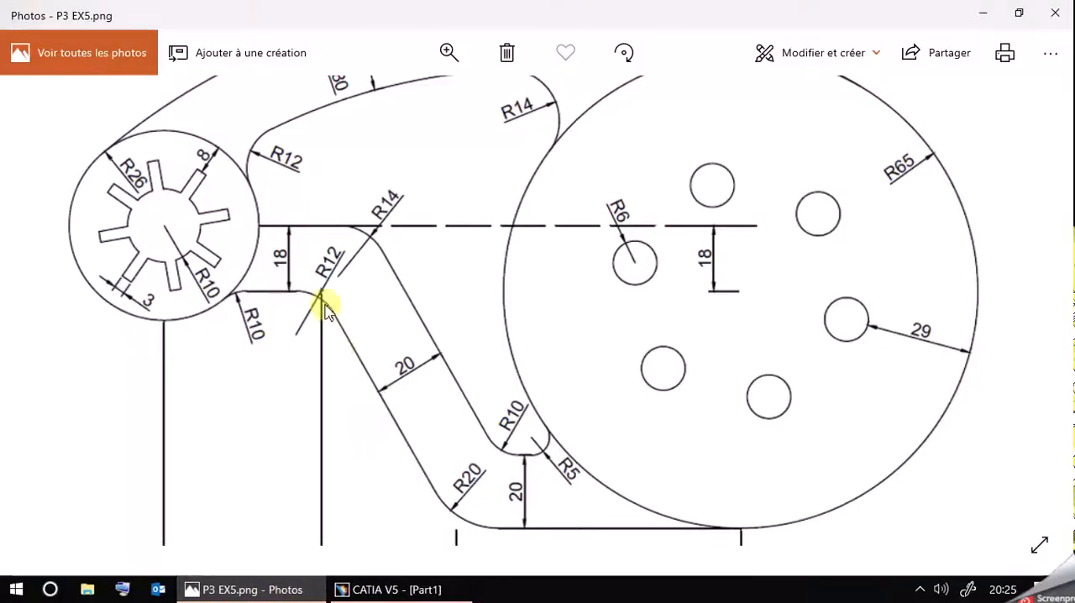
{"action": "left_click_drag", "start_coordinate": [223, 399], "coordinate": [327, 320]}
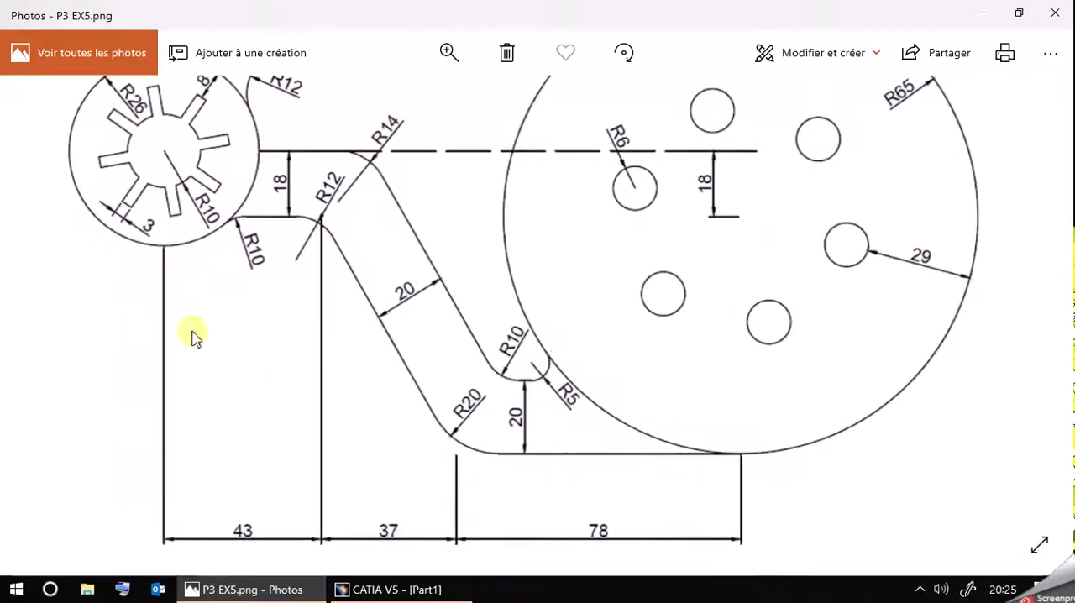
{"action": "left_click", "coordinate": [236, 593]}
{"action": "middle_click_drag", "start_coordinate": [341, 403], "coordinate": [479, 383]}
{"action": "left_click", "coordinate": [264, 591]}
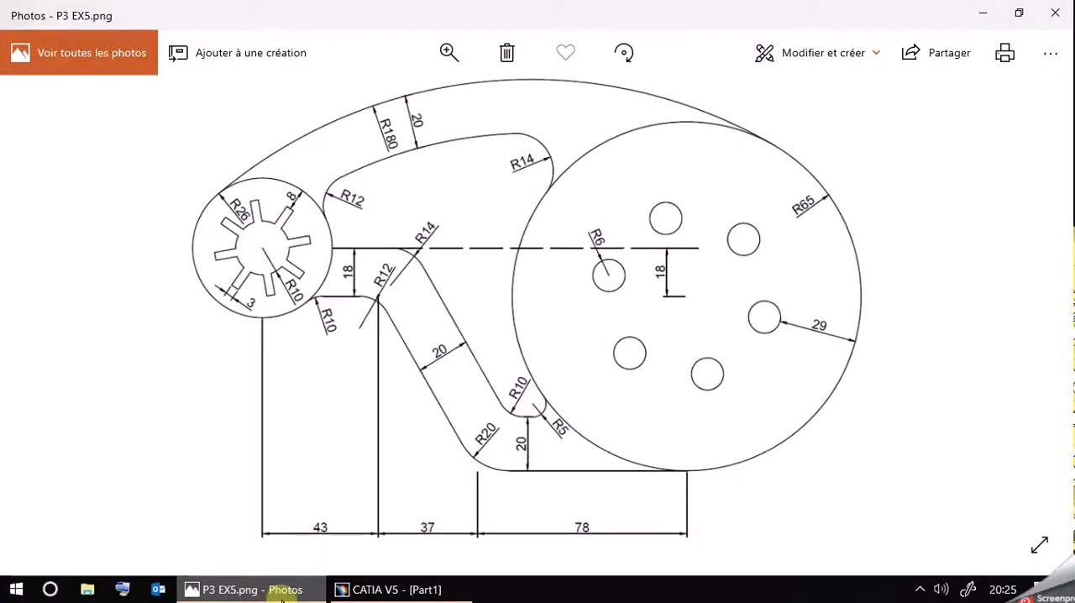
{"action": "left_click", "coordinate": [282, 592]}
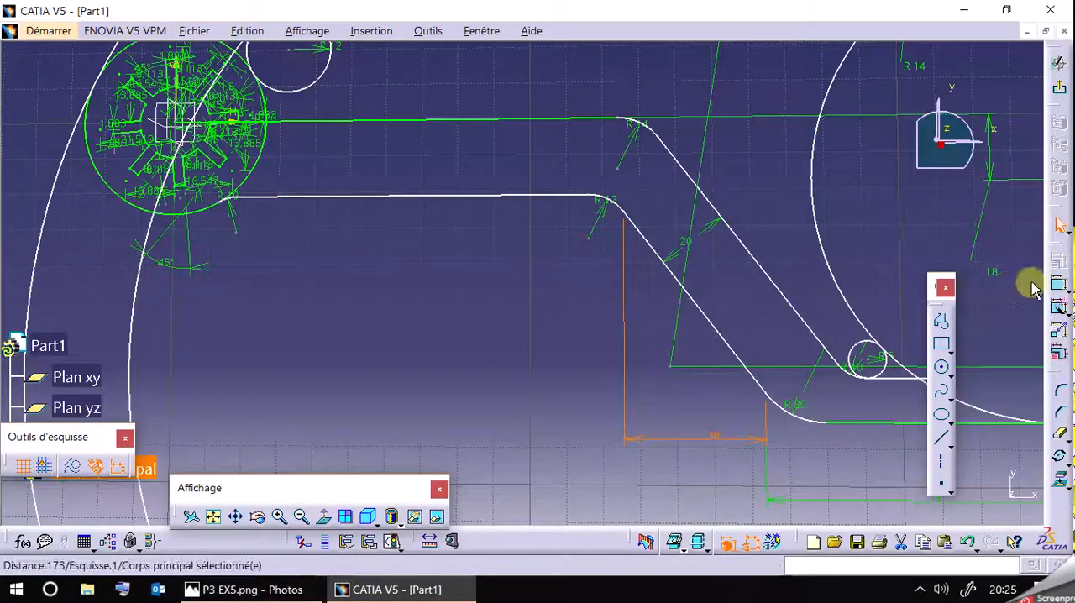
{"action": "left_click", "coordinate": [1056, 287]}
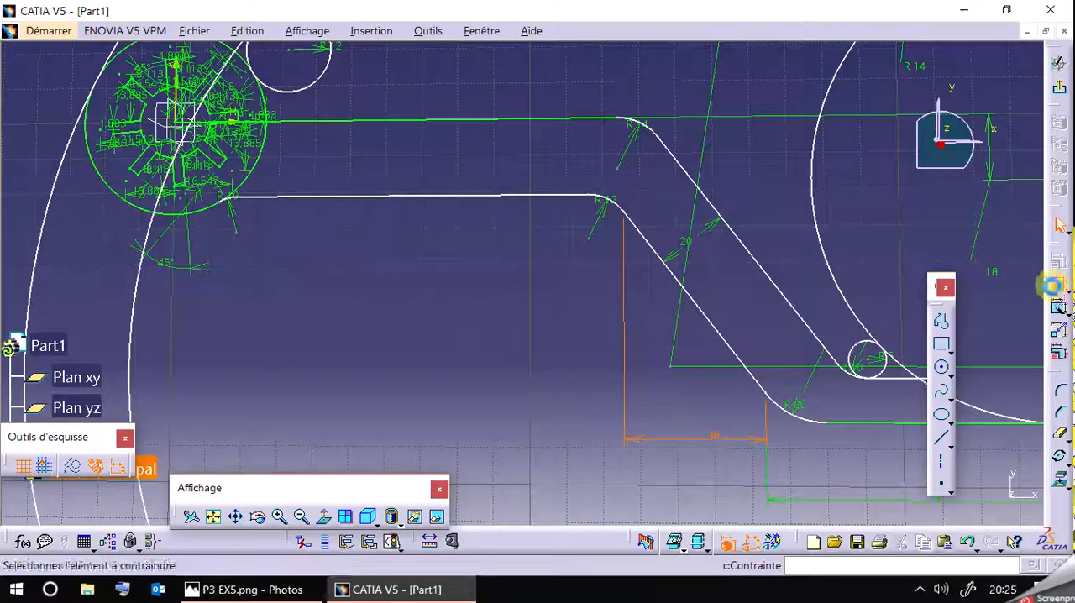
{"action": "left_click", "coordinate": [635, 220]}
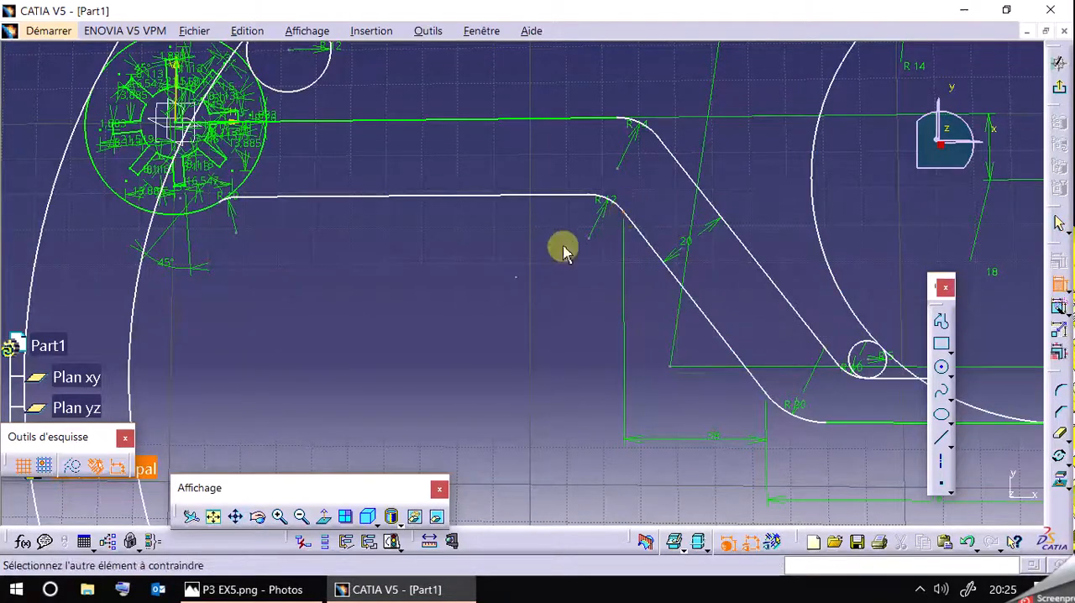
{"action": "left_click", "coordinate": [185, 99]}
{"action": "left_click", "coordinate": [418, 371]}
{"action": "double_click", "coordinate": [424, 368]}
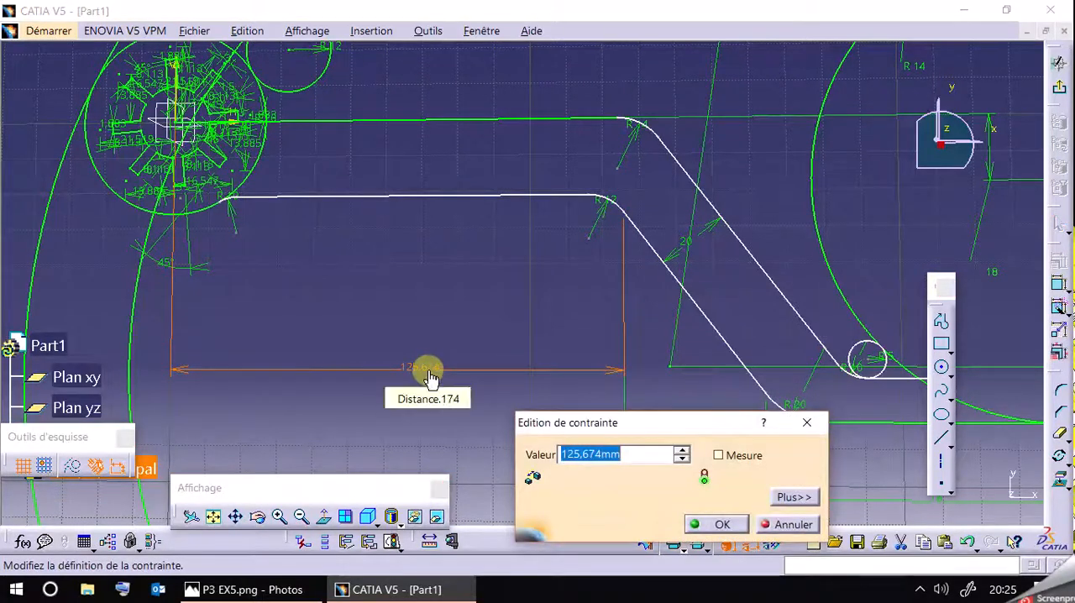
{"action": "key", "text": "Return"}
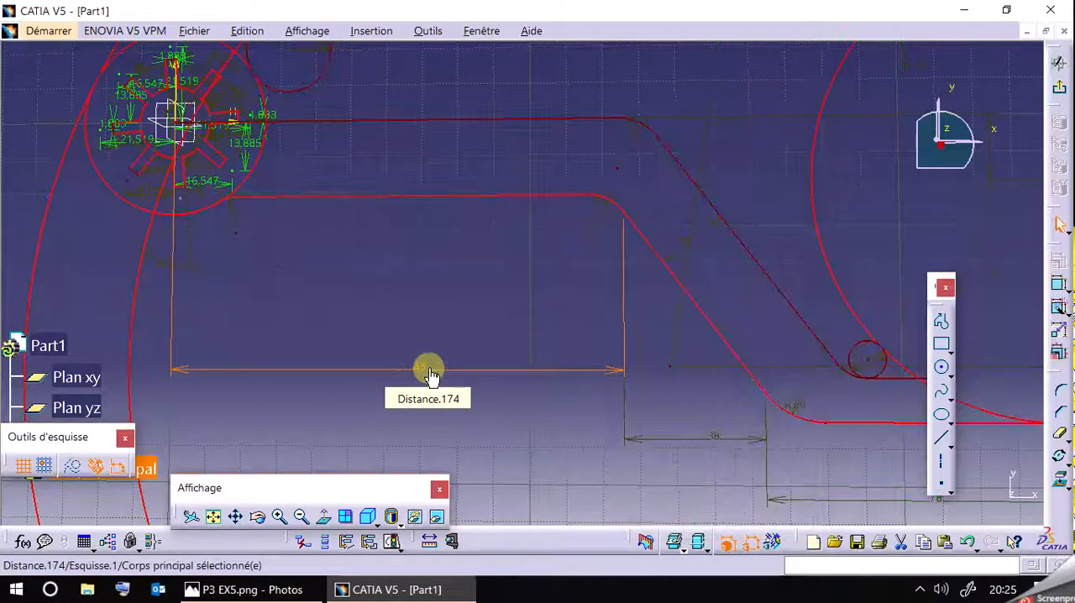
Delete the 43 mm horizontal dimension between the vertical axis and the R12 arc.
{"action": "mouse_move", "coordinate": [520, 323]}
{"action": "middle_mouse_down"}
{"action": "mouse_move", "coordinate": [482, 249]}
{"action": "mouse_move", "coordinate": [434, 274]}
{"action": "mouse_move", "coordinate": [420, 298]}
{"action": "middle_mouse_up"}
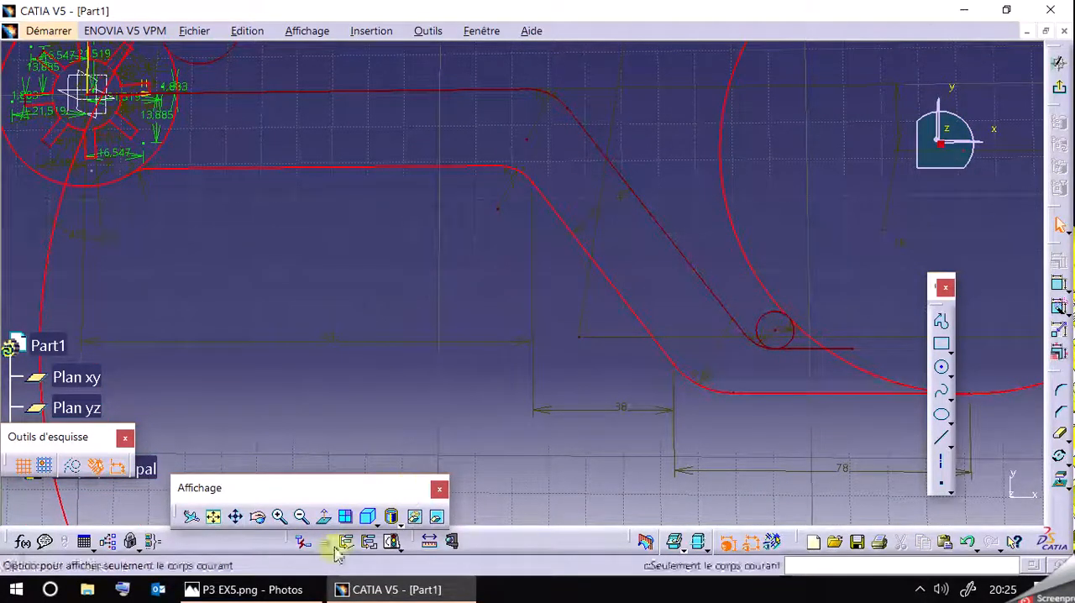
{"action": "left_click", "coordinate": [356, 344]}
{"action": "key", "text": "Delete"}
{"action": "middle_click_drag", "start_coordinate": [416, 315], "coordinate": [374, 244]}
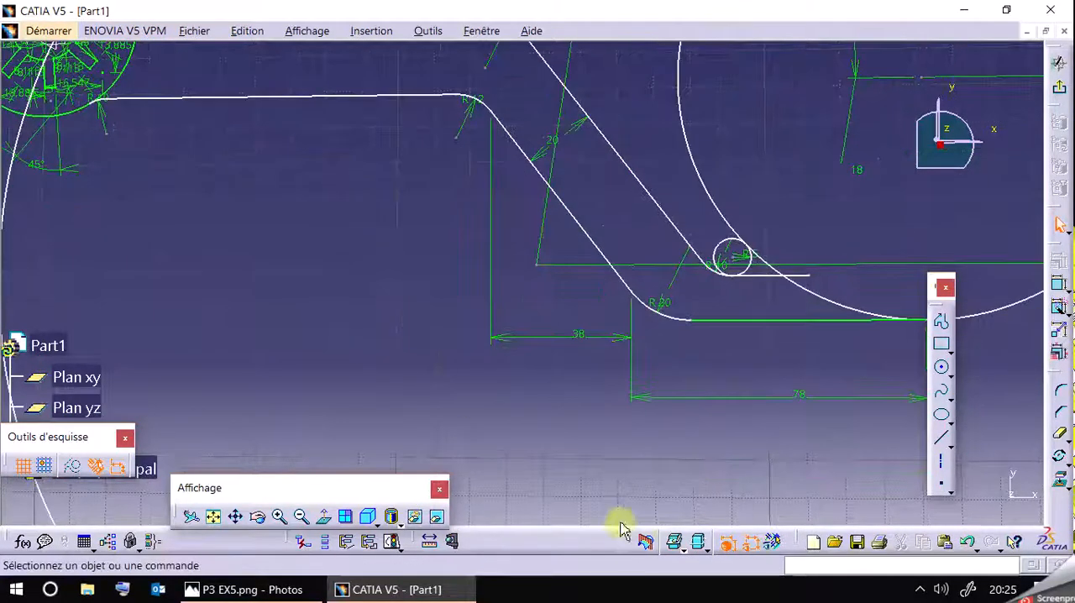
Hide the dimensional constraints and trim away the R5 circle's excess and the arm's upper line inside the R26 circle.
{"action": "left_click", "coordinate": [753, 544]}
{"action": "mouse_move", "coordinate": [710, 465]}
{"action": "middle_mouse_down"}
{"action": "mouse_move", "coordinate": [671, 377]}
{"action": "mouse_move", "coordinate": [596, 379]}
{"action": "mouse_move", "coordinate": [600, 434]}
{"action": "mouse_move", "coordinate": [660, 439]}
{"action": "middle_mouse_up"}
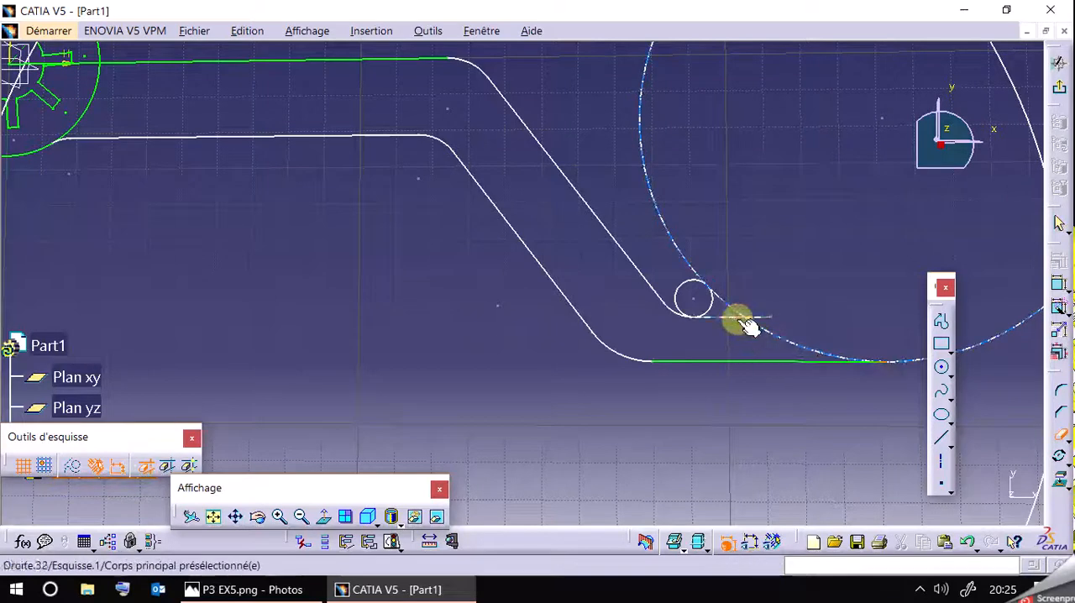
{"action": "left_click", "coordinate": [680, 289]}
{"action": "mouse_move", "coordinate": [502, 361]}
{"action": "middle_mouse_down"}
{"action": "mouse_move", "coordinate": [515, 432]}
{"action": "mouse_move", "coordinate": [655, 480]}
{"action": "middle_mouse_up"}
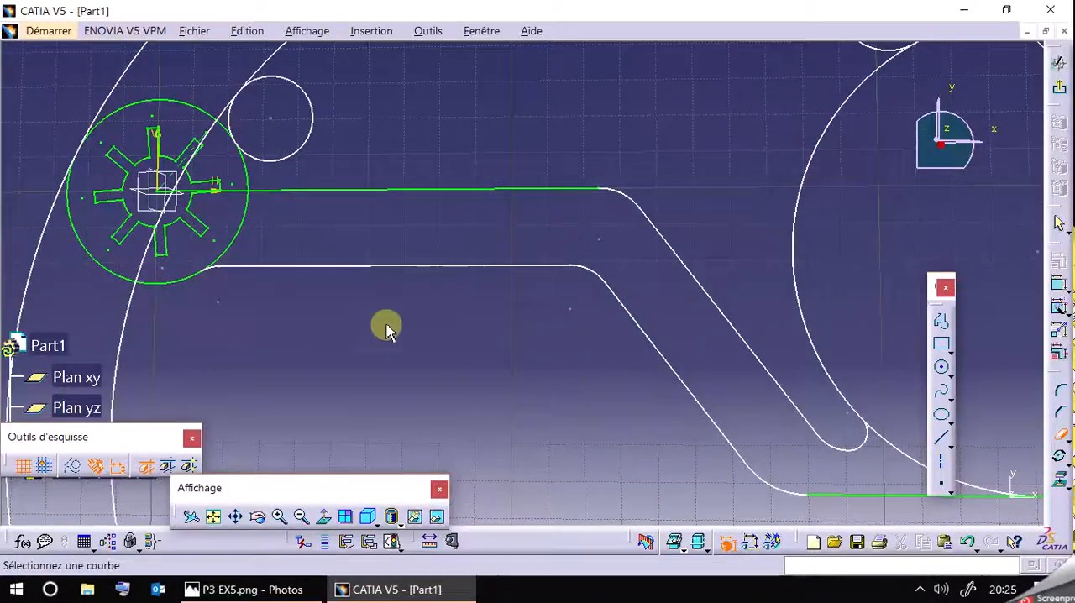
{"action": "left_click", "coordinate": [240, 191]}
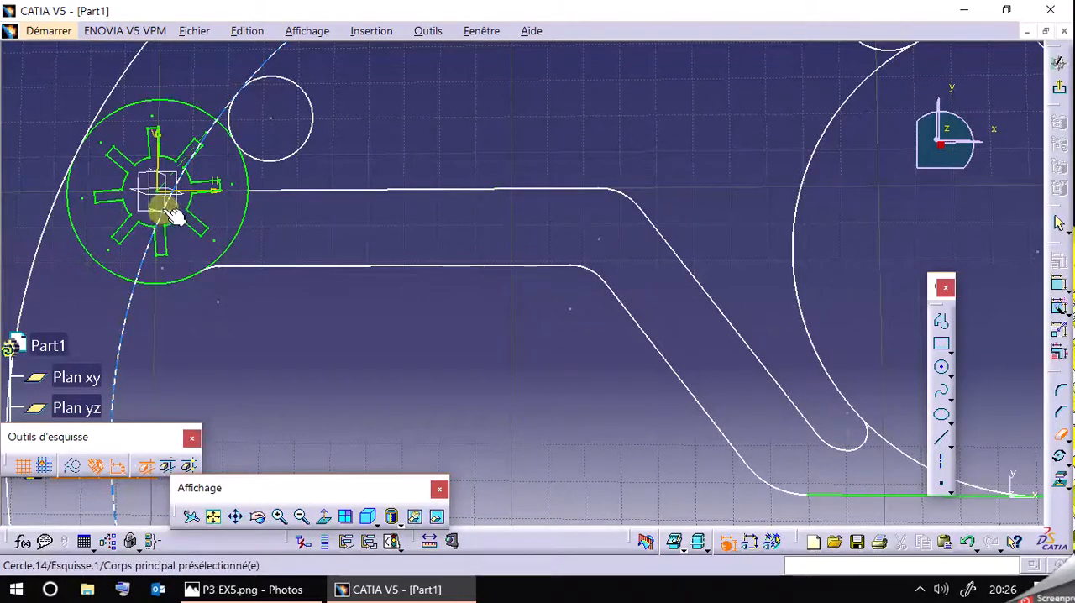
{"action": "mouse_move", "coordinate": [264, 340]}
{"action": "middle_mouse_down"}
{"action": "mouse_move", "coordinate": [329, 372]}
{"action": "mouse_move", "coordinate": [341, 308]}
{"action": "mouse_move", "coordinate": [270, 299]}
{"action": "middle_mouse_up"}
{"action": "middle_click_drag", "start_coordinate": [474, 339], "coordinate": [436, 304]}
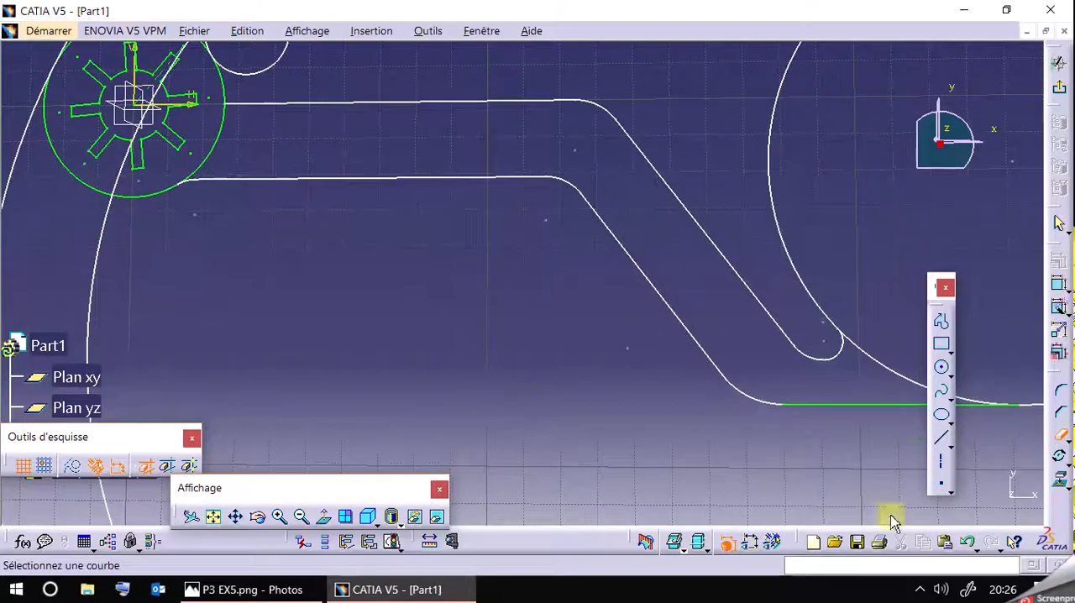
Show the dimensional constraints on the whole sketch and compare the profile with the reference drawing P3 EX5.png.
{"action": "left_click", "coordinate": [298, 515]}
{"action": "left_click", "coordinate": [300, 515]}
{"action": "left_click", "coordinate": [301, 515]}
{"action": "left_click", "coordinate": [301, 515]}
{"action": "mouse_move", "coordinate": [693, 267]}
{"action": "middle_mouse_down"}
{"action": "mouse_move", "coordinate": [622, 293]}
{"action": "mouse_move", "coordinate": [624, 348]}
{"action": "middle_mouse_up"}
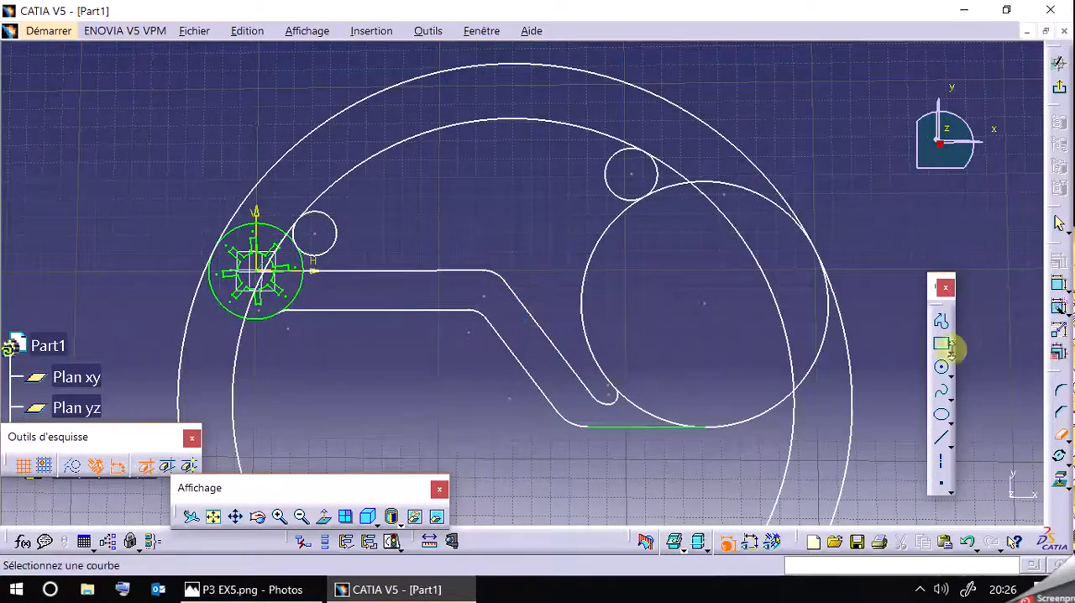
{"action": "left_click", "coordinate": [749, 541]}
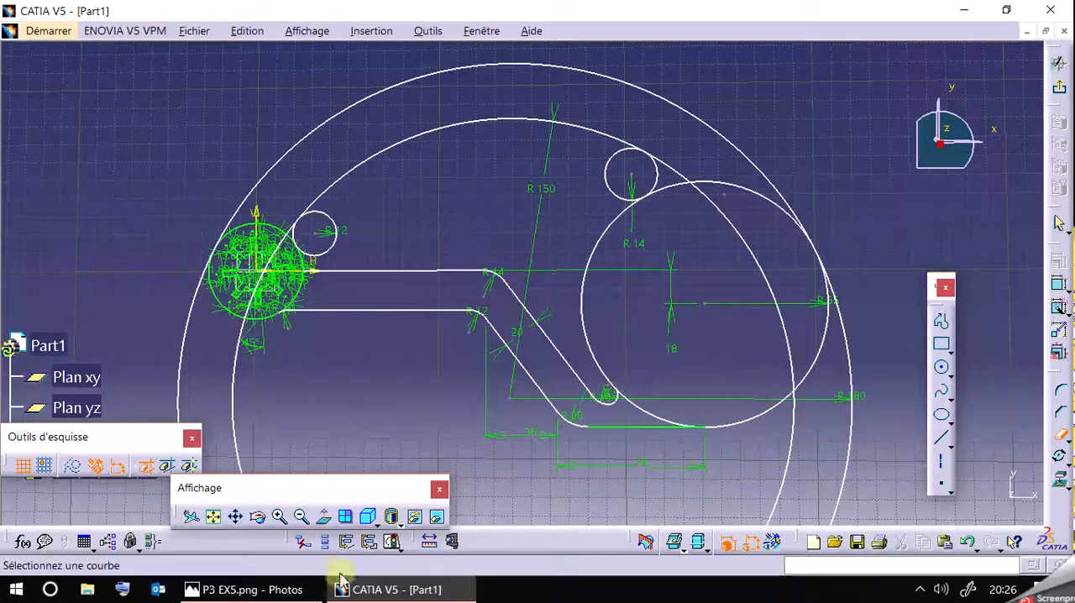
{"action": "left_click", "coordinate": [294, 594]}
{"action": "left_click", "coordinate": [294, 595]}
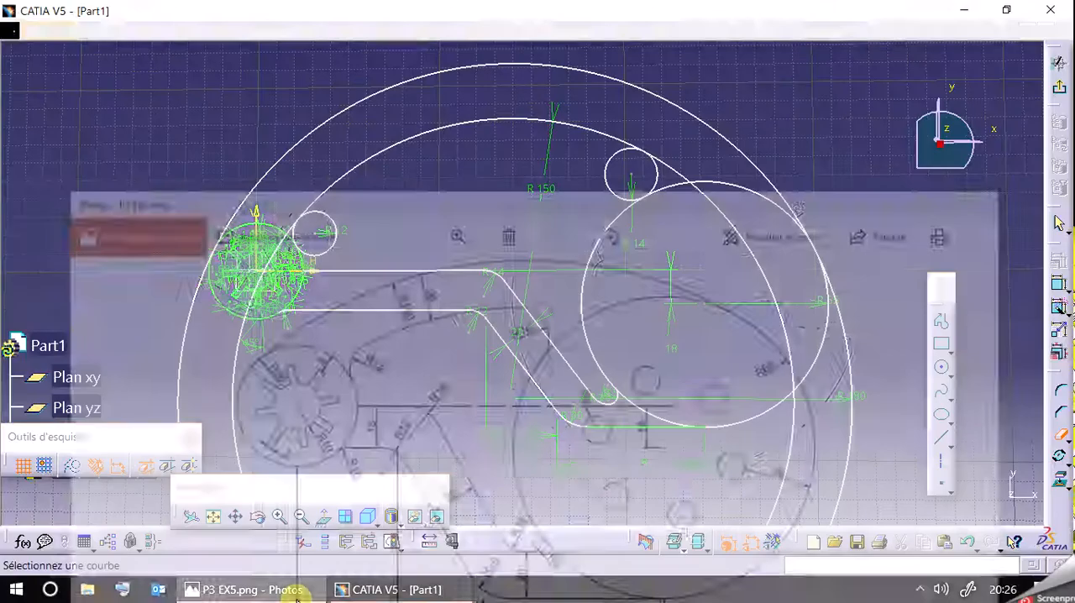
Try trimming the R65 circle's upper arc between the two large circles and undo the trim.
{"action": "left_click", "coordinate": [771, 201]}
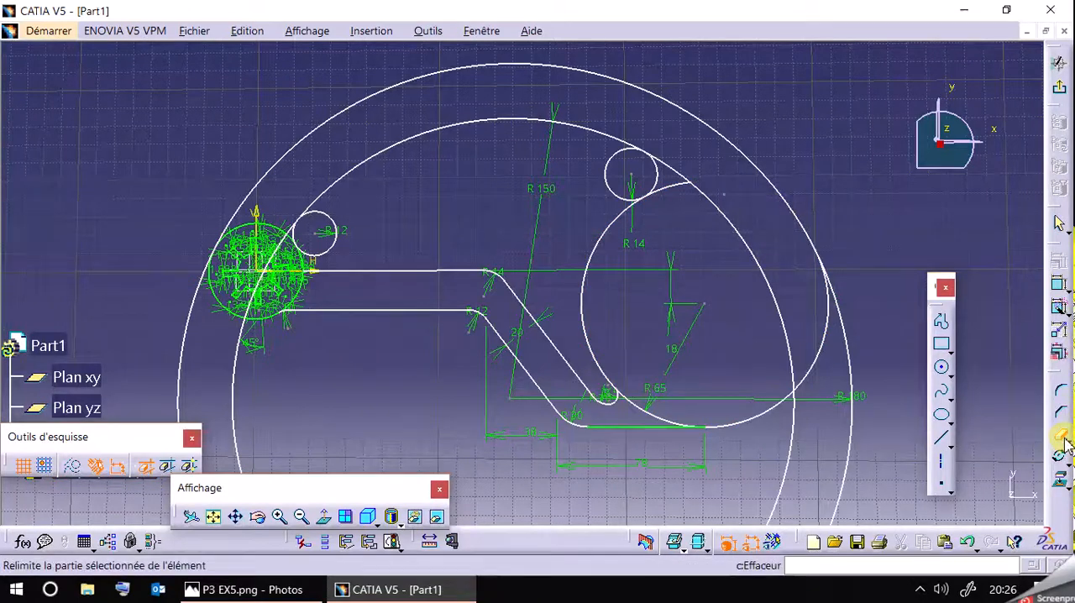
{"action": "left_click", "coordinate": [1062, 438]}
{"action": "left_click", "coordinate": [967, 542]}
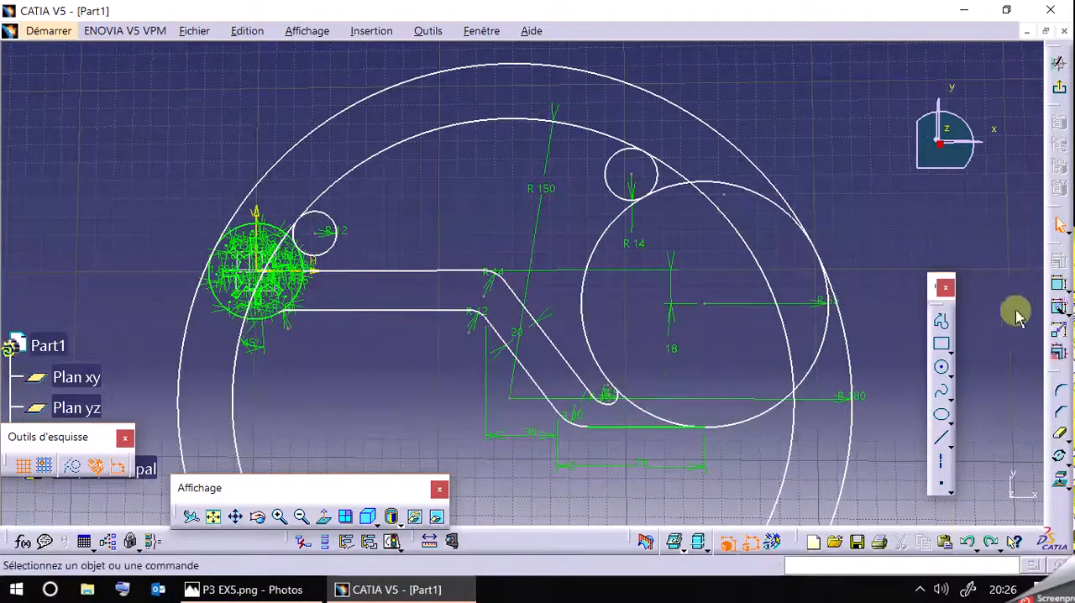
Nudge the R65 circle slightly sideways and compare the profile with the reference drawing P3 EX5.png.
{"action": "mouse_move", "coordinate": [753, 192]}
{"action": "left_mouse_down"}
{"action": "mouse_move", "coordinate": [754, 167]}
{"action": "mouse_move", "coordinate": [713, 210]}
{"action": "mouse_move", "coordinate": [878, 193]}
{"action": "mouse_move", "coordinate": [739, 263]}
{"action": "left_mouse_up"}
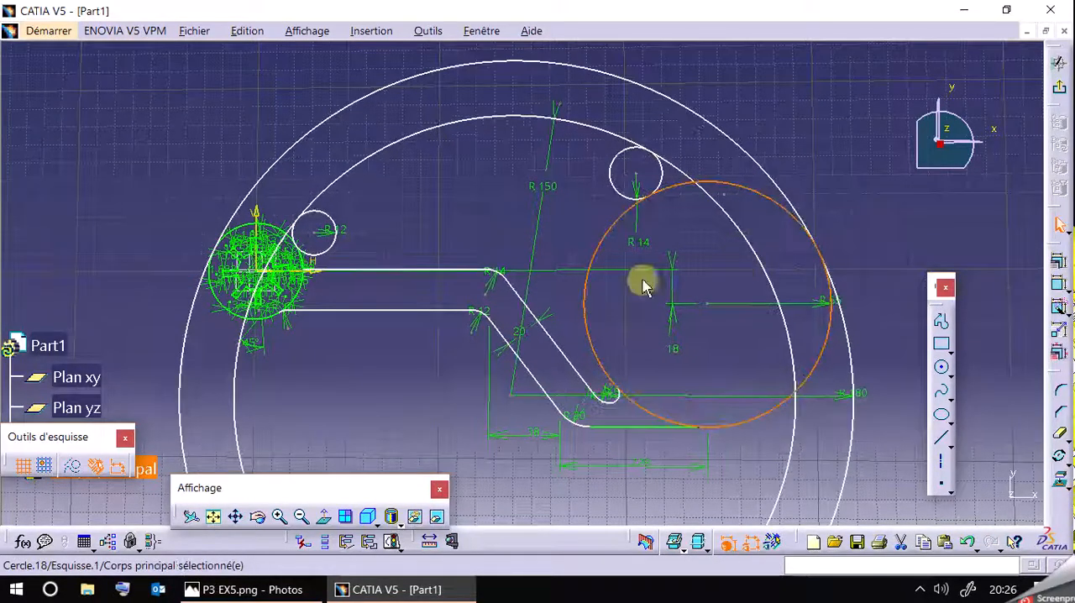
{"action": "mouse_move", "coordinate": [396, 386]}
{"action": "middle_mouse_down"}
{"action": "mouse_move", "coordinate": [437, 285]}
{"action": "mouse_move", "coordinate": [434, 312]}
{"action": "middle_mouse_up"}
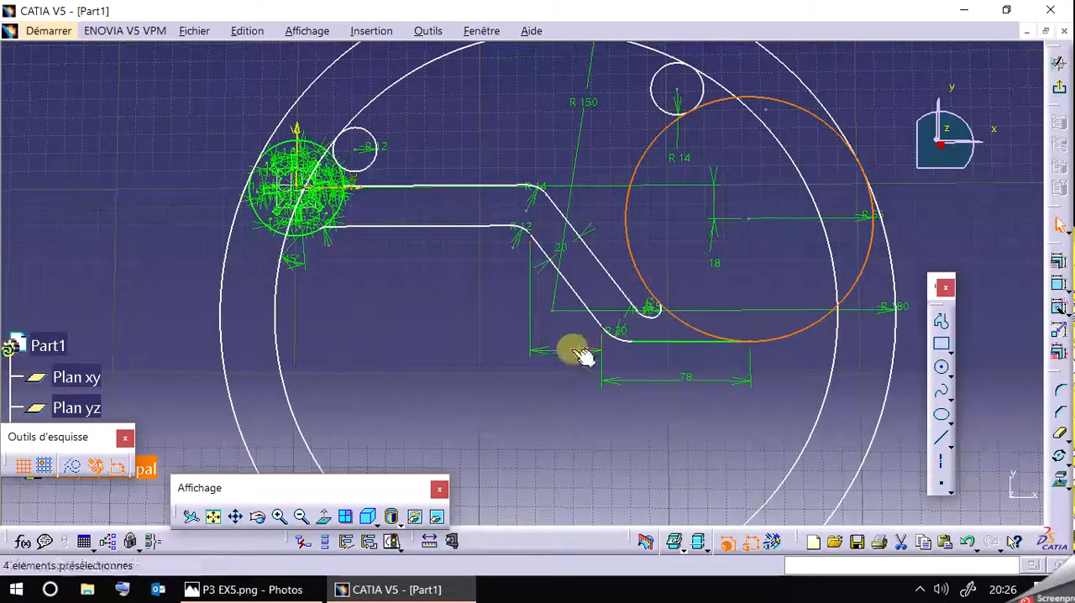
{"action": "left_click", "coordinate": [286, 589]}
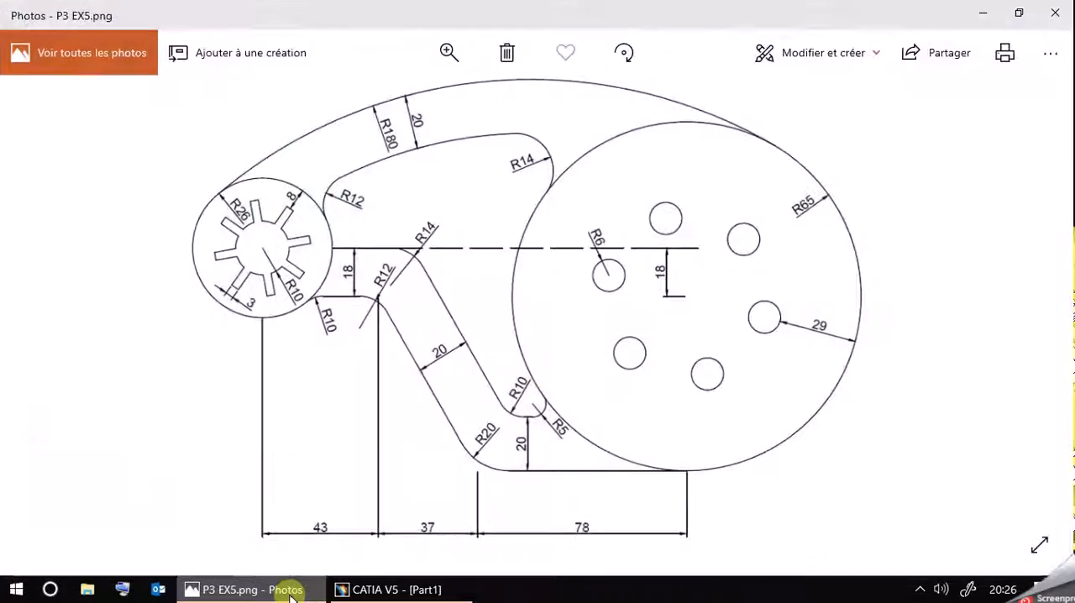
{"action": "left_click", "coordinate": [290, 592]}
{"action": "left_click", "coordinate": [290, 592]}
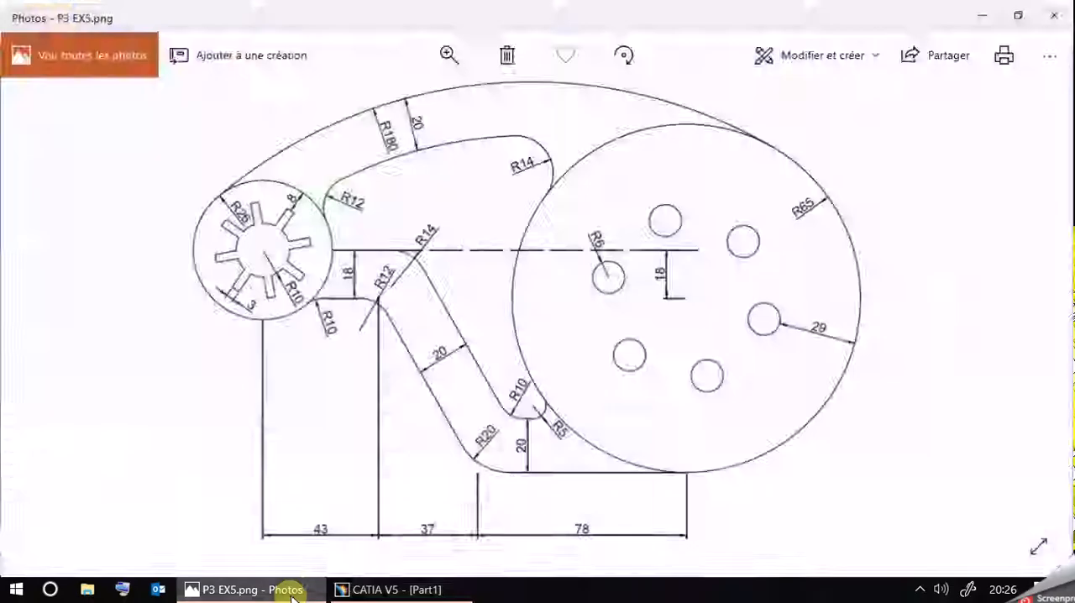
{"action": "left_click", "coordinate": [290, 592]}
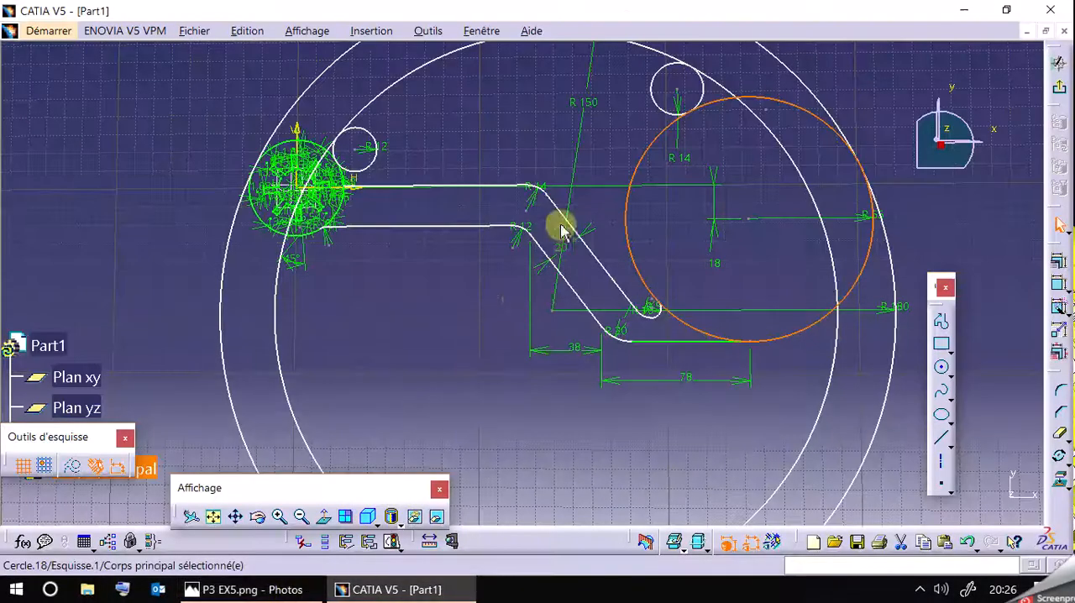
{"action": "middle_click_drag", "start_coordinate": [560, 112], "coordinate": [551, 208]}
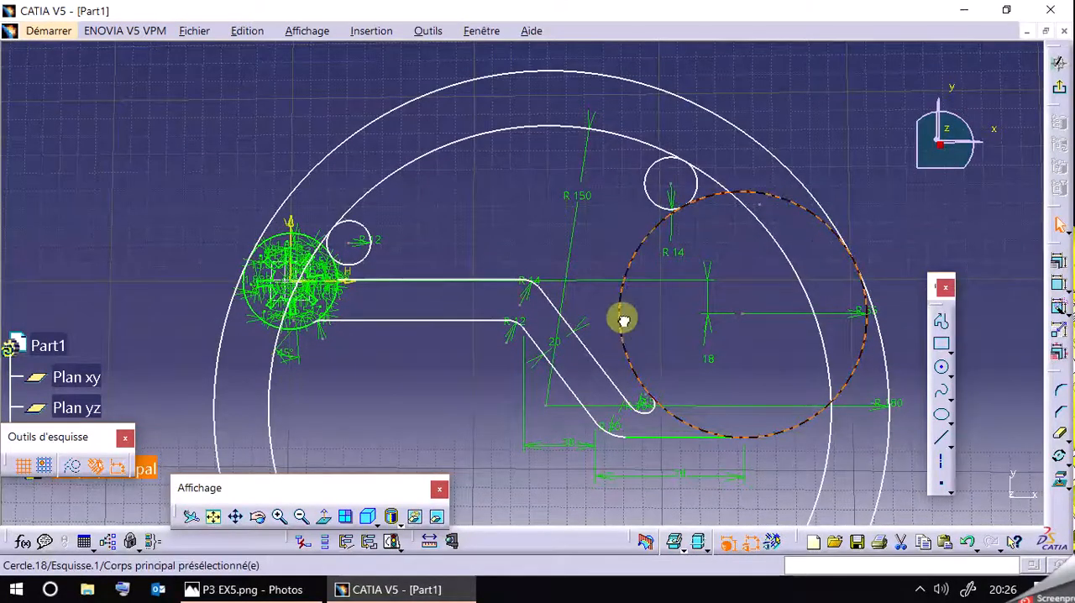
{"action": "left_click_drag", "start_coordinate": [623, 318], "coordinate": [589, 317]}
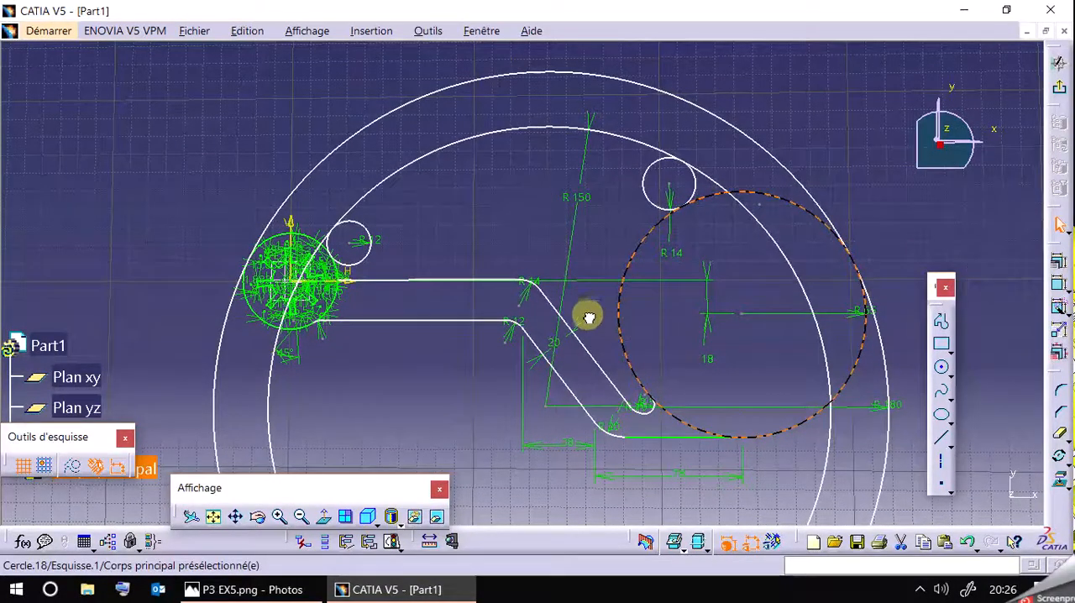
Delete the two horizontal distance dimensions below the arm, between the R12 arc, the R20 arc and the R65 circle's centre.
{"action": "left_click", "coordinate": [680, 475]}
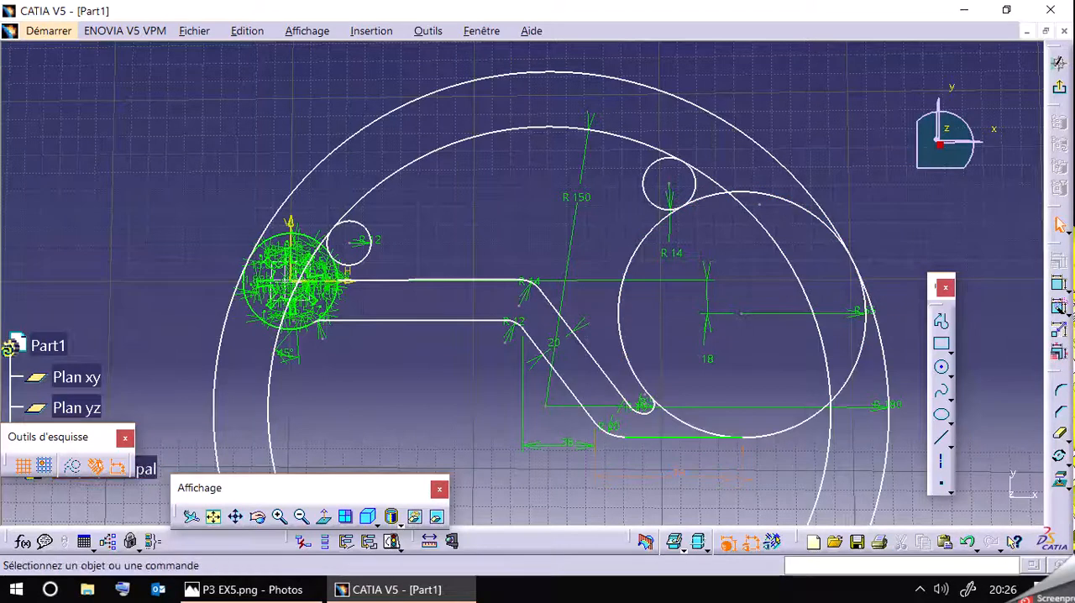
{"action": "left_click", "coordinate": [567, 445]}
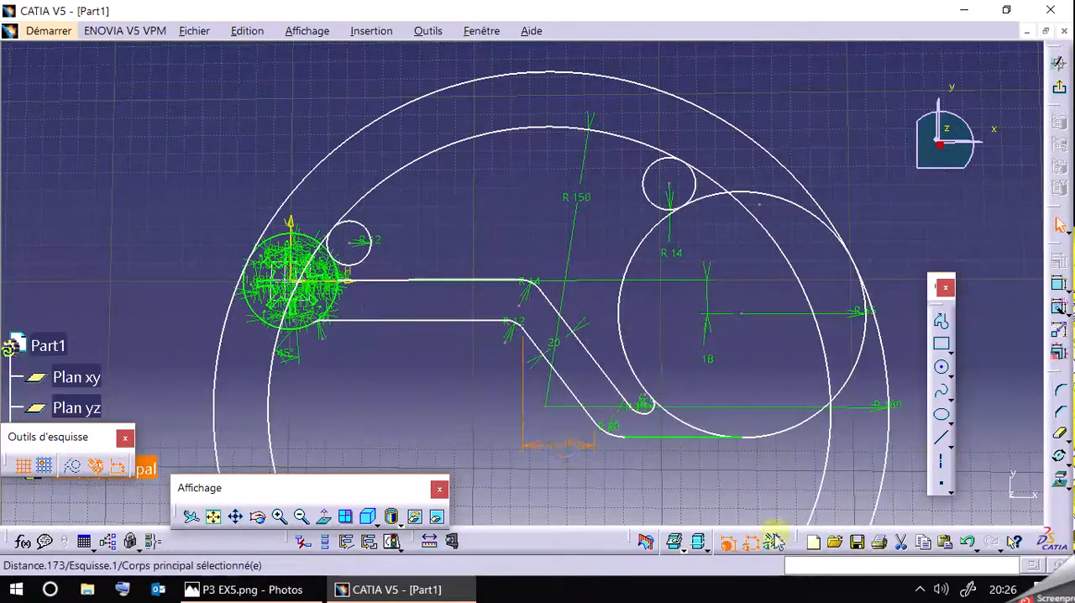
{"action": "key", "text": "Delete"}
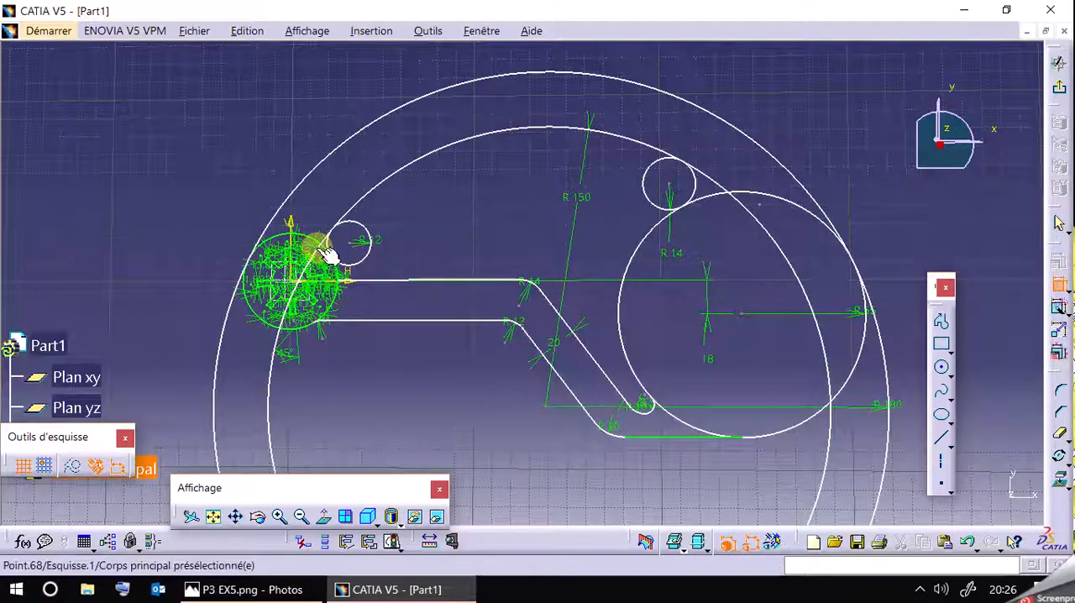
Check the arm's height and horizontal distances in the reference drawing P3 EX5.png.
{"action": "left_click", "coordinate": [297, 225]}
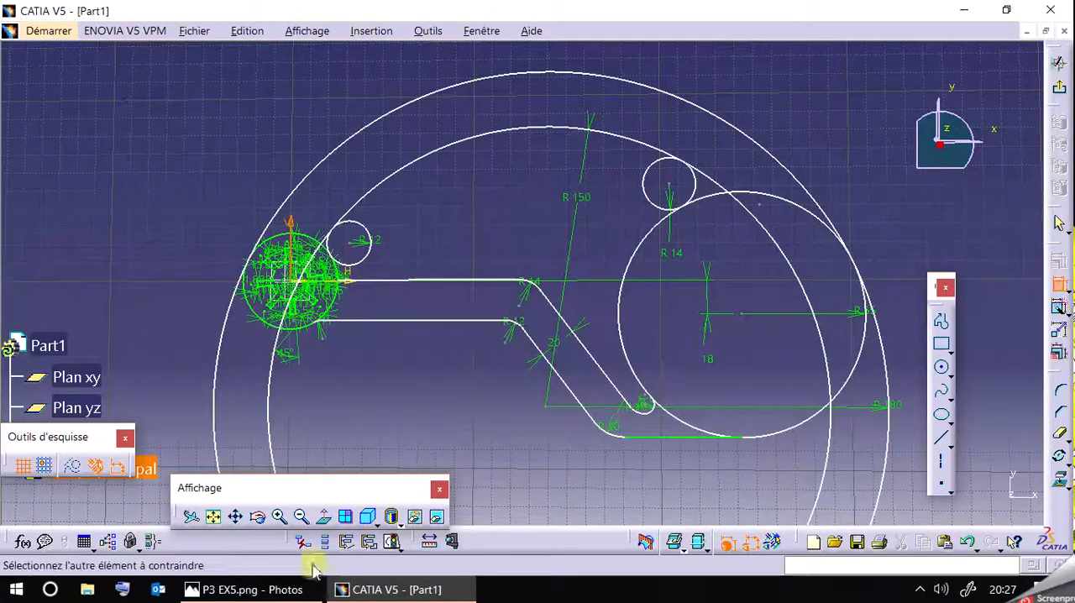
{"action": "left_click", "coordinate": [303, 588]}
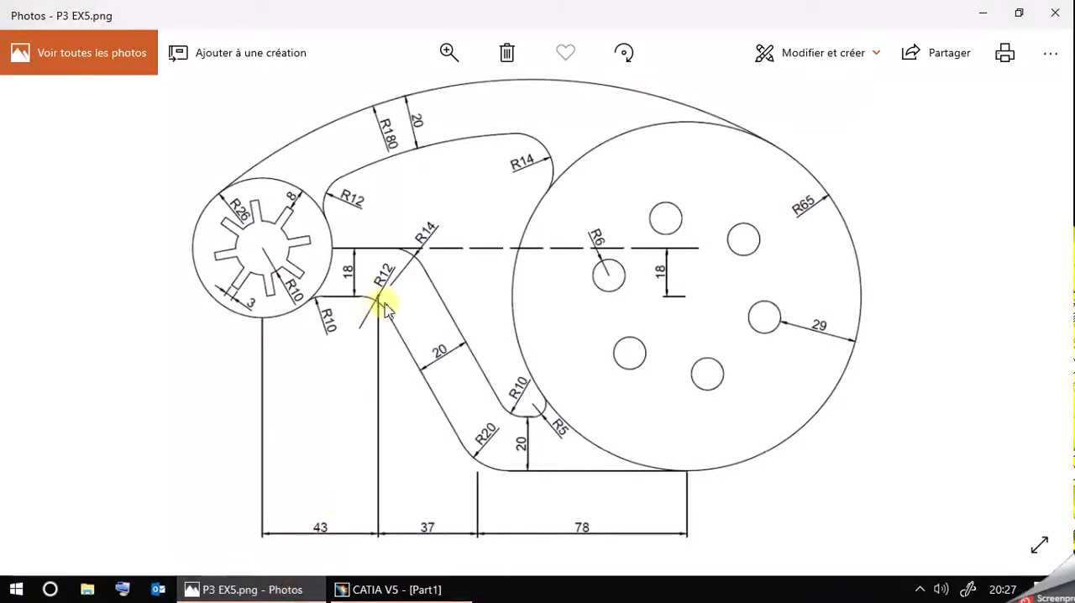
{"action": "left_click", "coordinate": [286, 593]}
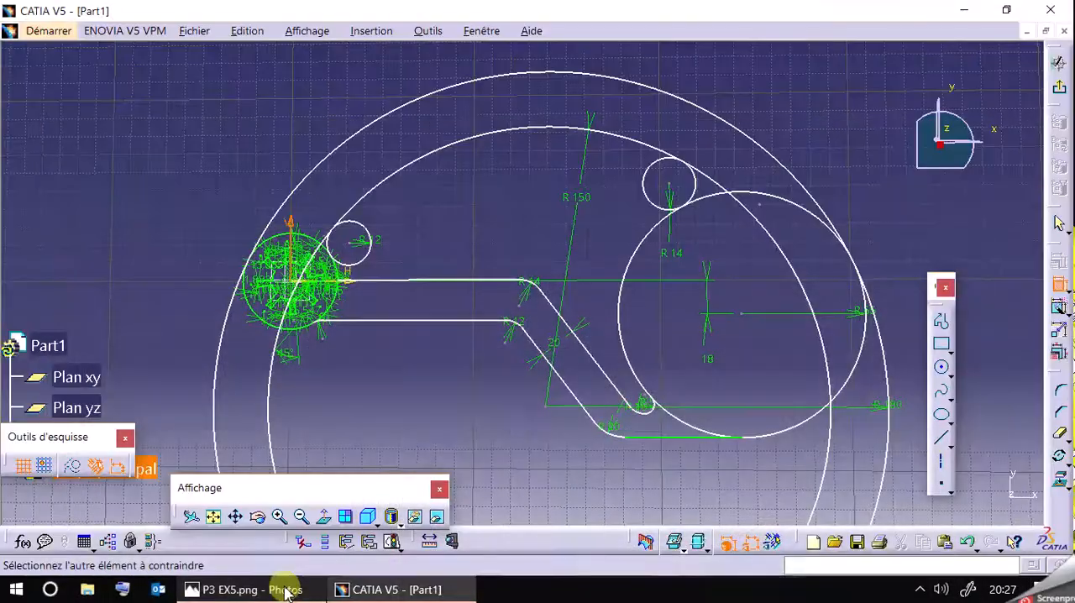
{"action": "left_click", "coordinate": [286, 592]}
{"action": "left_click", "coordinate": [287, 592]}
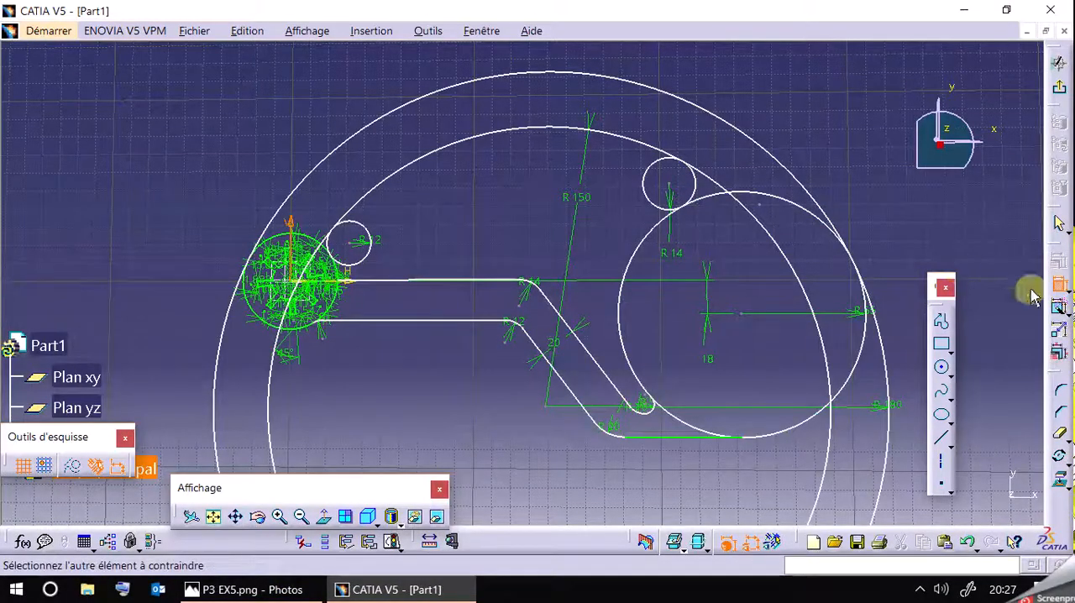
Dimension the distance between the arm's two horizontal lines and set it to 18 mm.
{"action": "left_click", "coordinate": [1060, 291]}
{"action": "left_click", "coordinate": [1060, 290]}
{"action": "left_click", "coordinate": [400, 281]}
{"action": "left_click", "coordinate": [411, 322]}
{"action": "left_click", "coordinate": [405, 305]}
{"action": "double_click", "coordinate": [407, 303]}
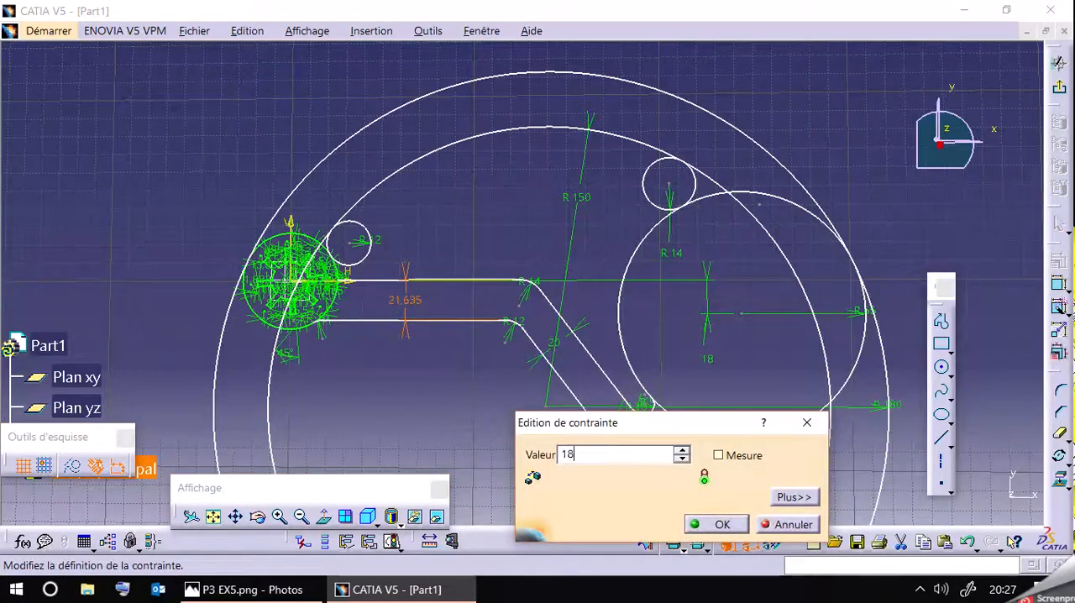
{"action": "key", "text": "Return"}
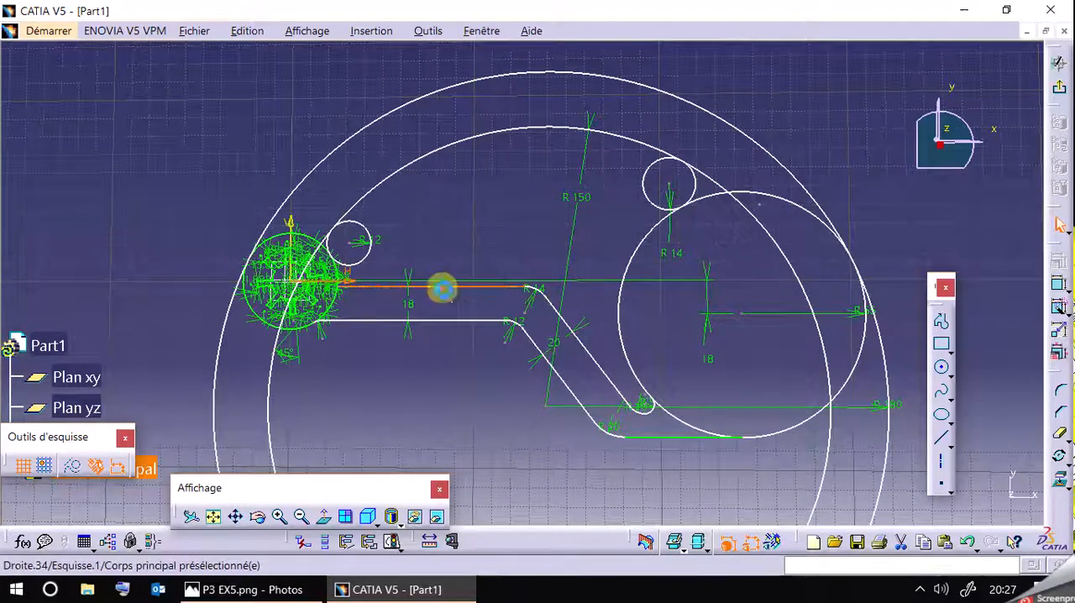
Make the arm's upper horizontal line coincident with the sketch's horizontal axis.
{"action": "left_click", "coordinate": [444, 288], "text": "ctrl"}
{"action": "left_click", "coordinate": [1058, 259]}
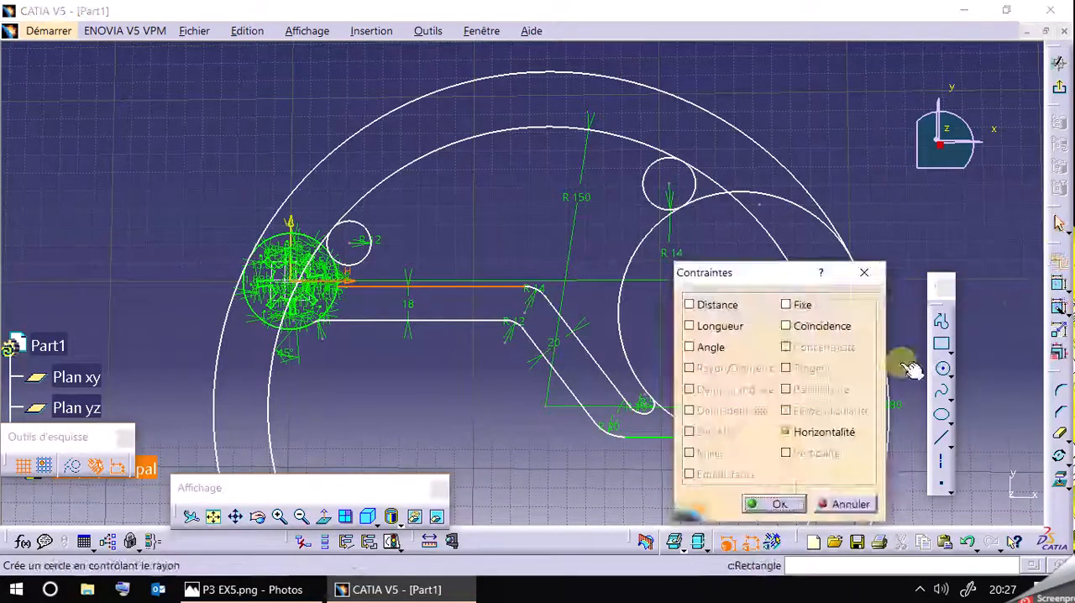
{"action": "left_click", "coordinate": [808, 333]}
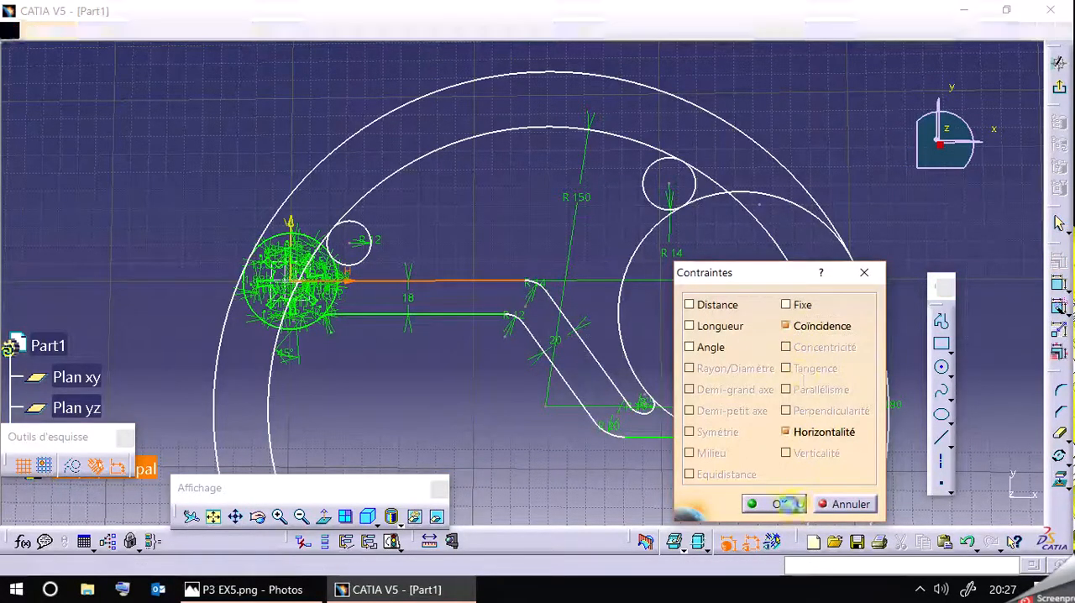
{"action": "left_click", "coordinate": [789, 503]}
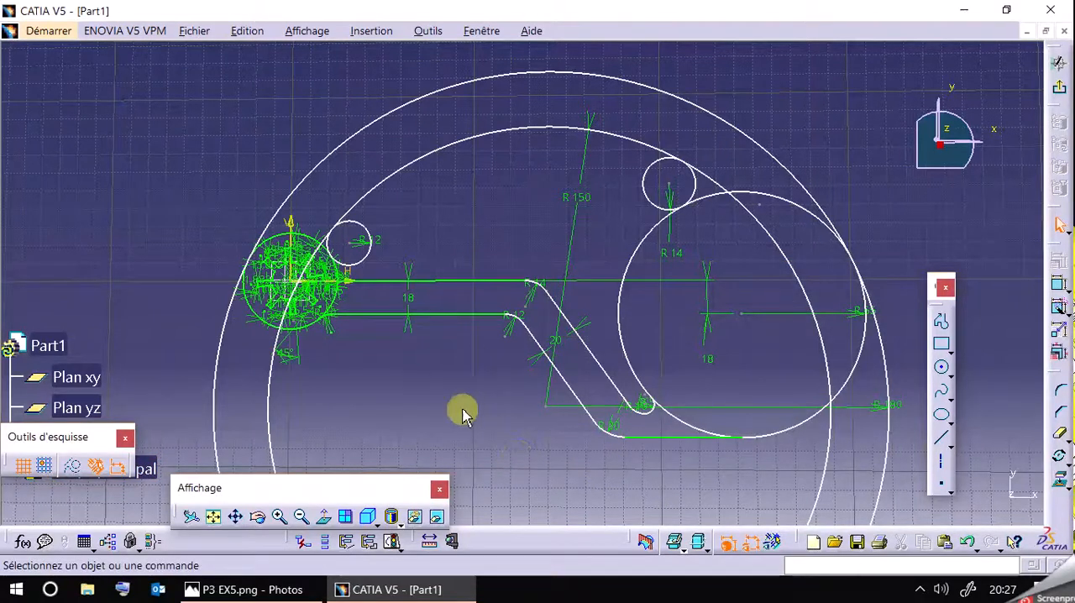
Dimension the horizontal distance from the vertical axis to the arm's R12 arc and set it to 43 mm.
{"action": "left_click", "coordinate": [1059, 286]}
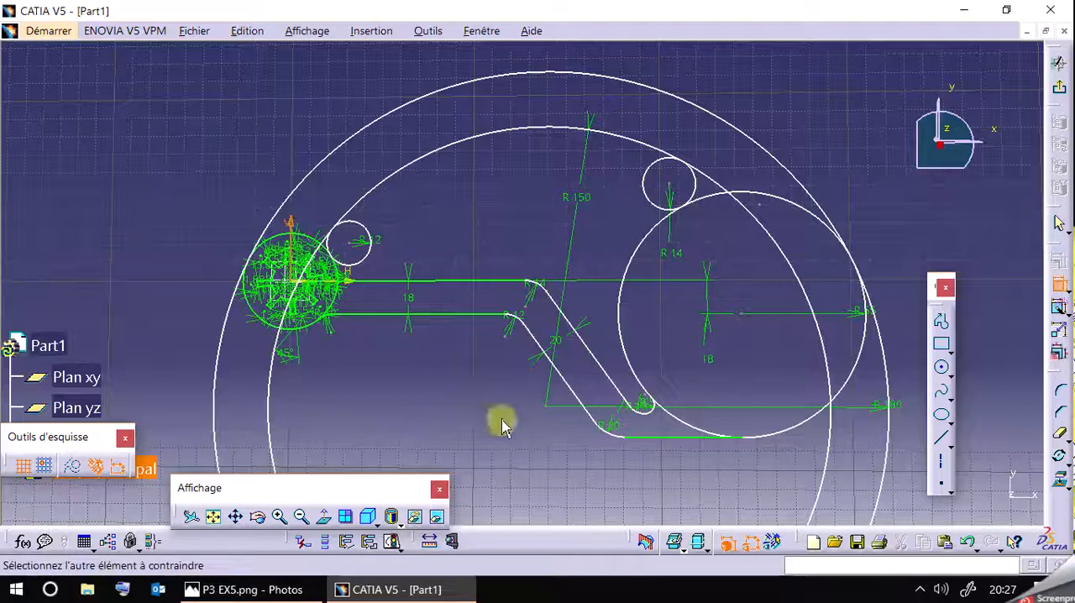
{"action": "left_click", "coordinate": [525, 325]}
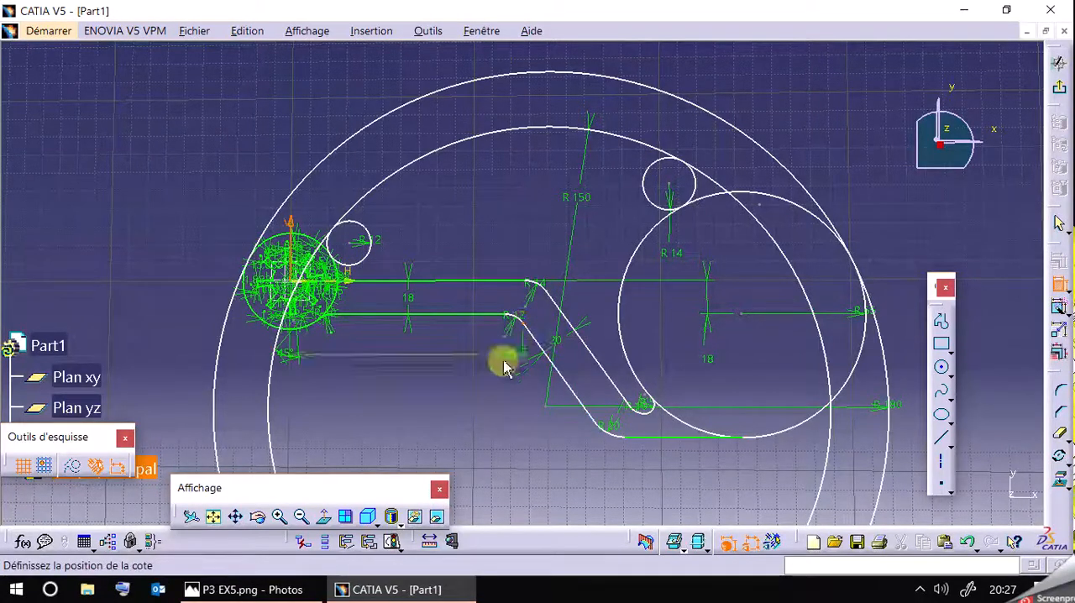
{"action": "left_click", "coordinate": [438, 411]}
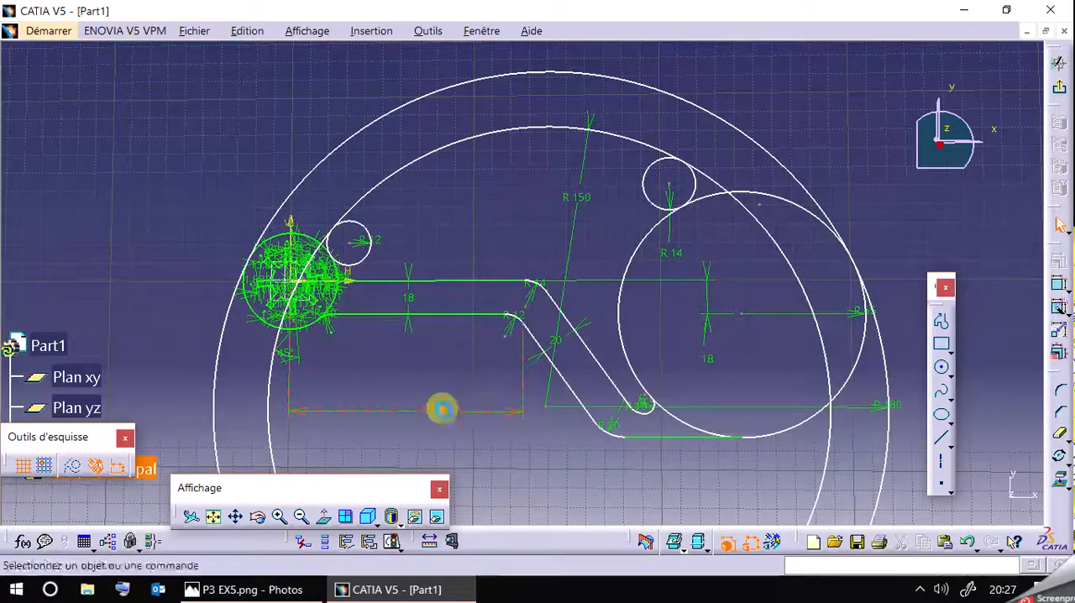
{"action": "double_click", "coordinate": [446, 411]}
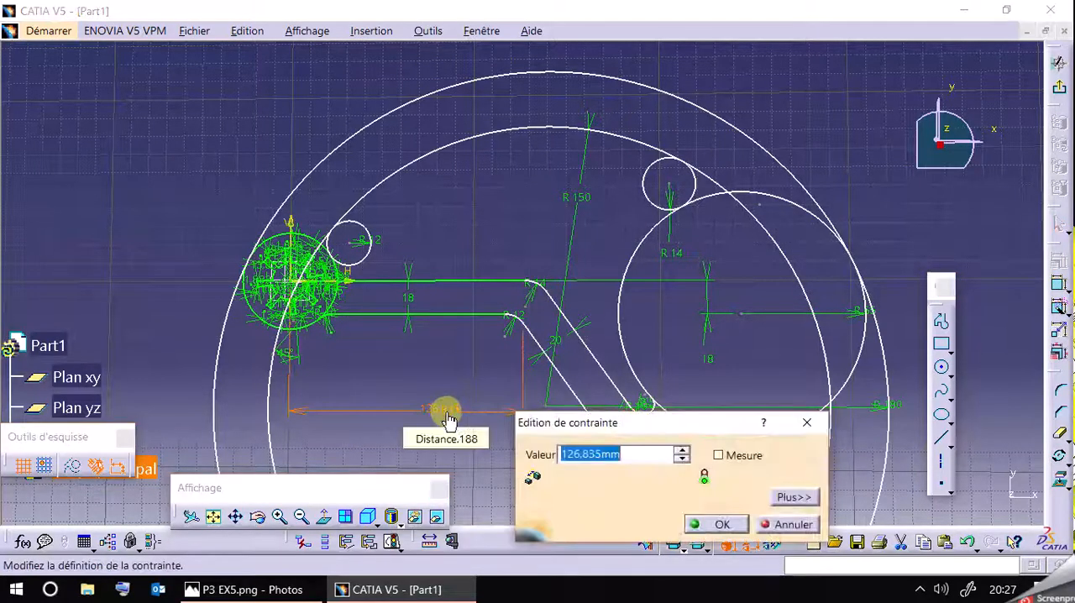
{"action": "key", "text": "Return"}
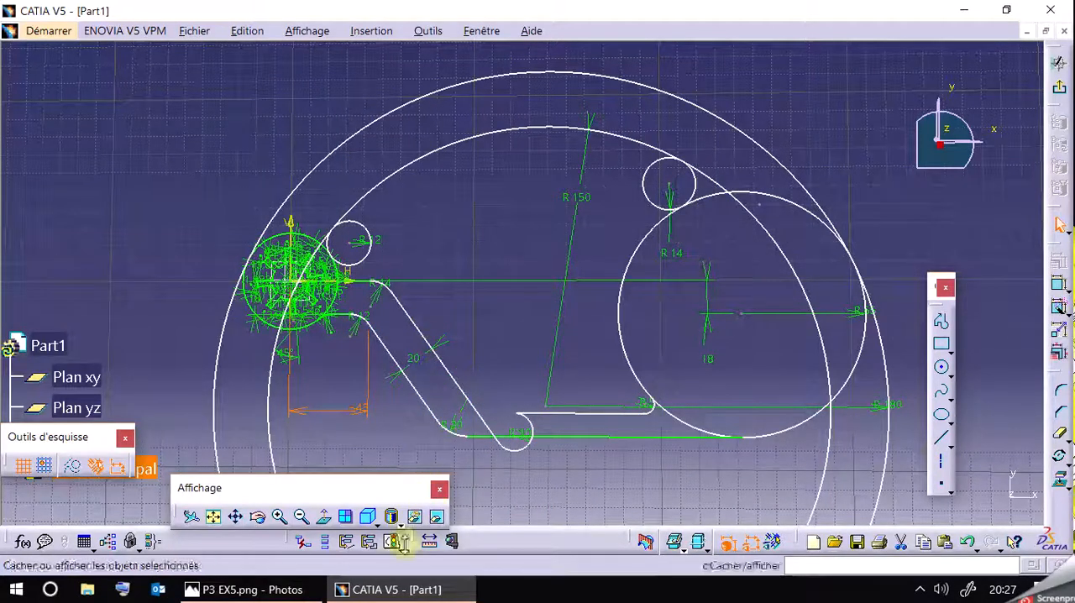
Try repositioning the R10 arc and the short horizontal line at the arm's lower end to restore the profile's shape.
{"action": "left_click", "coordinate": [281, 514]}
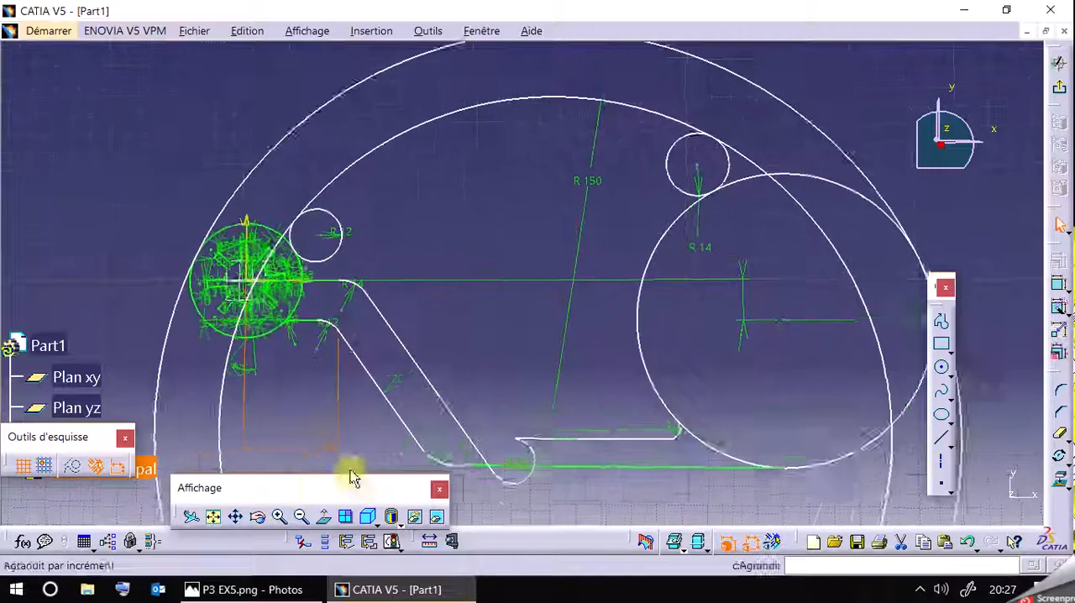
{"action": "middle_click_drag", "start_coordinate": [463, 376], "coordinate": [476, 247]}
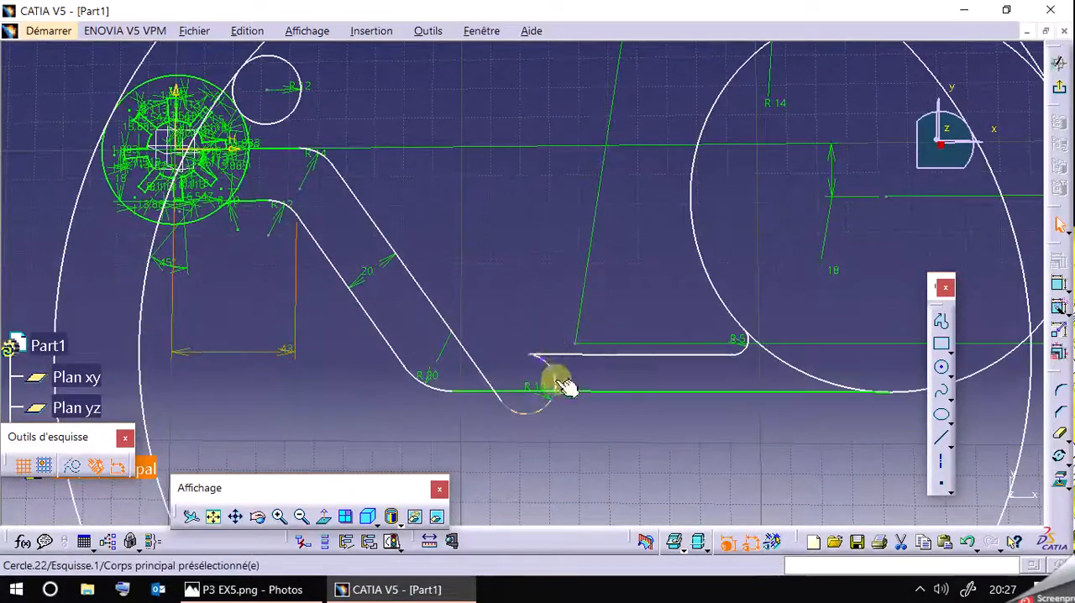
{"action": "left_click_drag", "start_coordinate": [550, 379], "coordinate": [466, 312]}
{"action": "left_click_drag", "start_coordinate": [577, 367], "coordinate": [440, 292]}
{"action": "left_click_drag", "start_coordinate": [492, 383], "coordinate": [645, 422]}
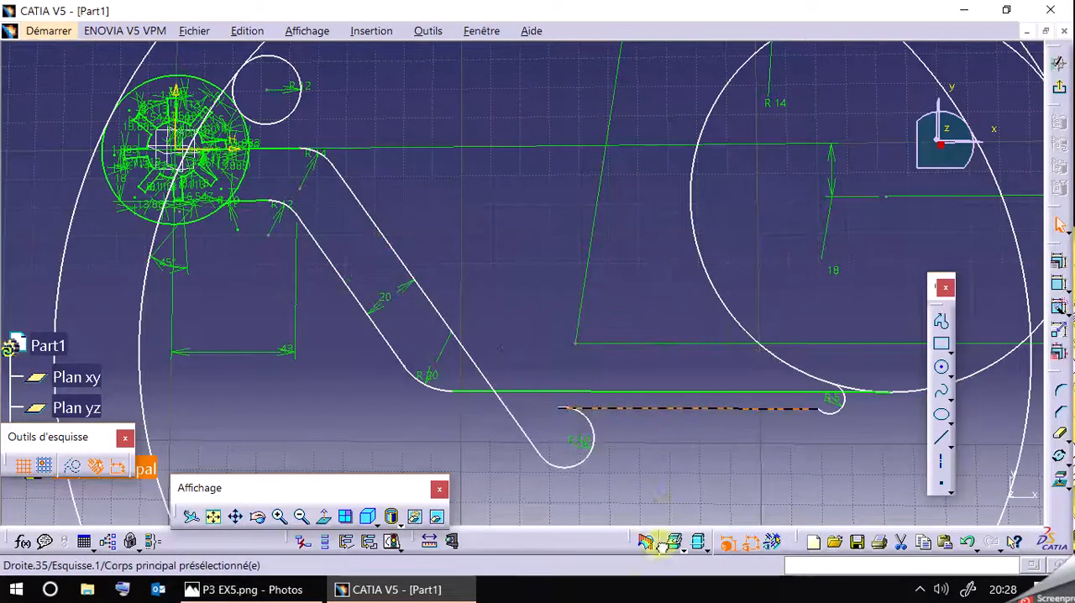
{"action": "left_click_drag", "start_coordinate": [569, 469], "coordinate": [523, 335]}
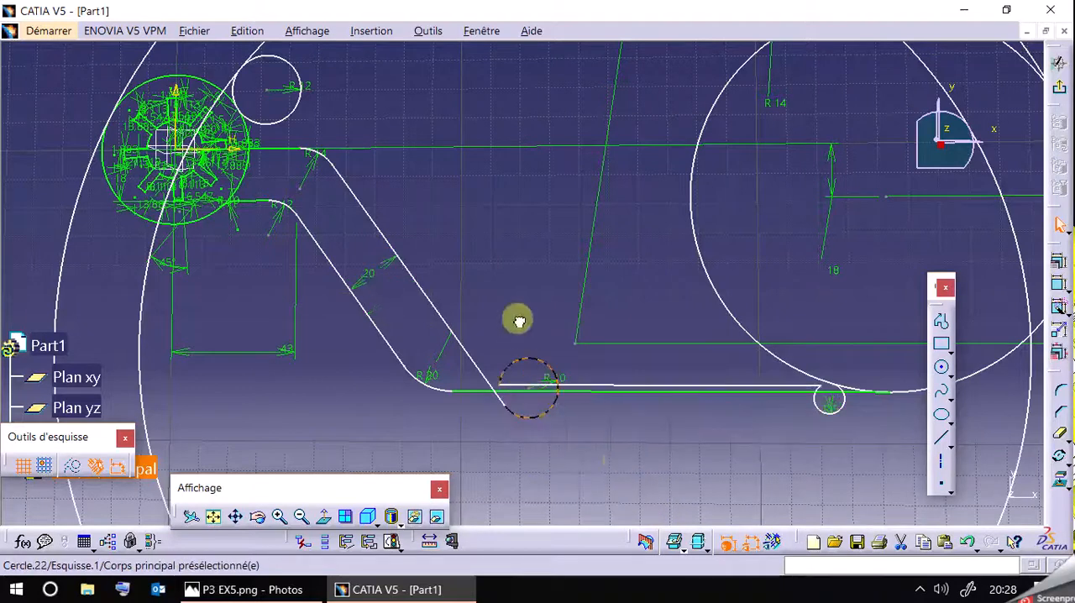
{"action": "left_click", "coordinate": [533, 421]}
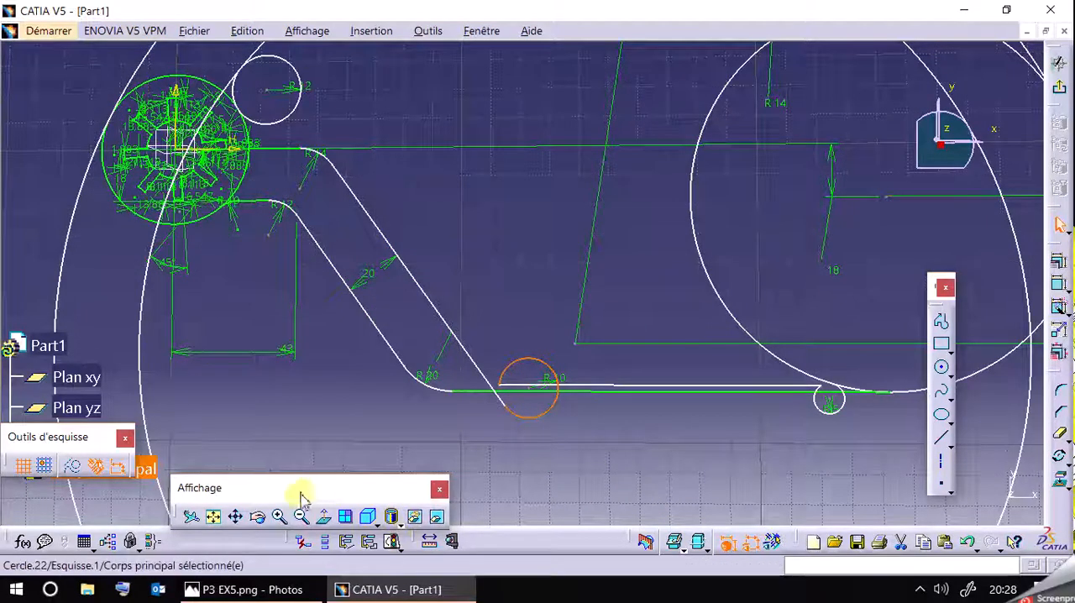
Undo the moves of the arm's lower end and the 43 mm distance change.
{"action": "left_click", "coordinate": [967, 543]}
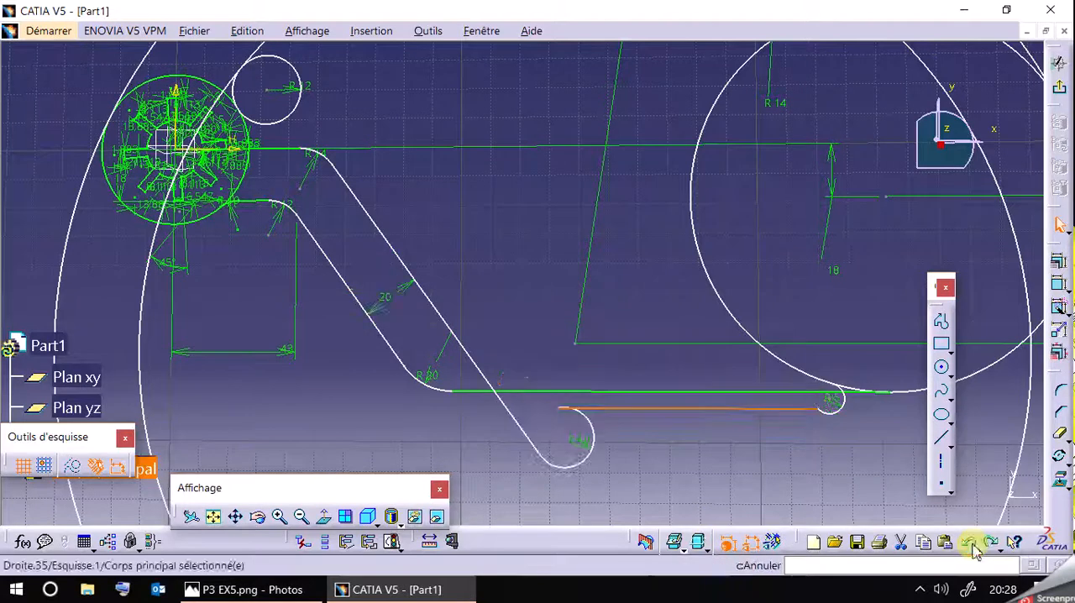
{"action": "left_click", "coordinate": [967, 543]}
{"action": "left_click", "coordinate": [971, 543]}
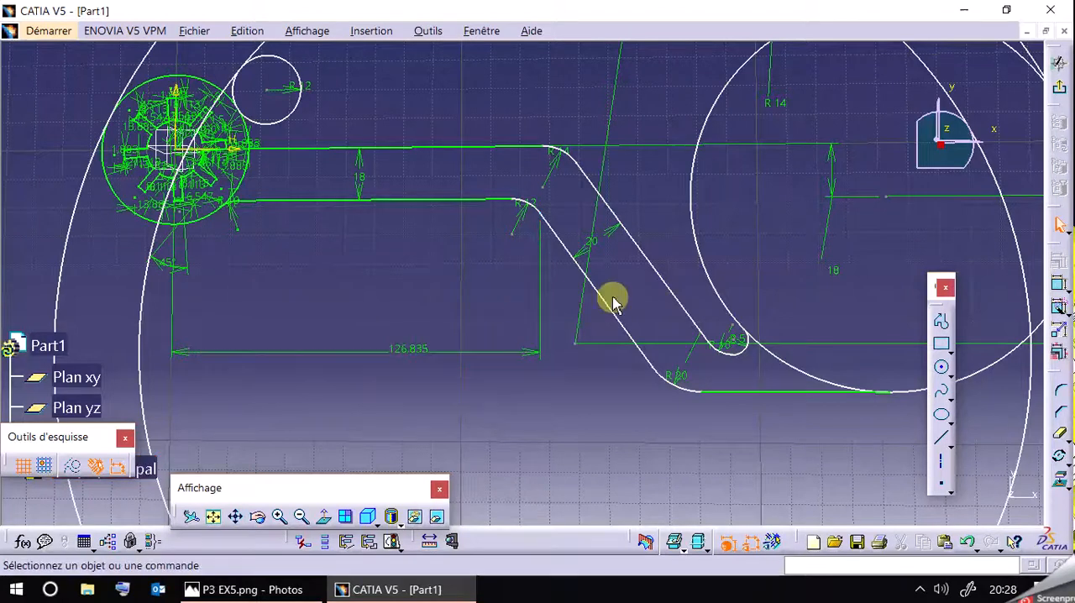
Inspect the constraints applied to the arm's lower and upper horizontal lines without changing them.
{"action": "left_click", "coordinate": [461, 199]}
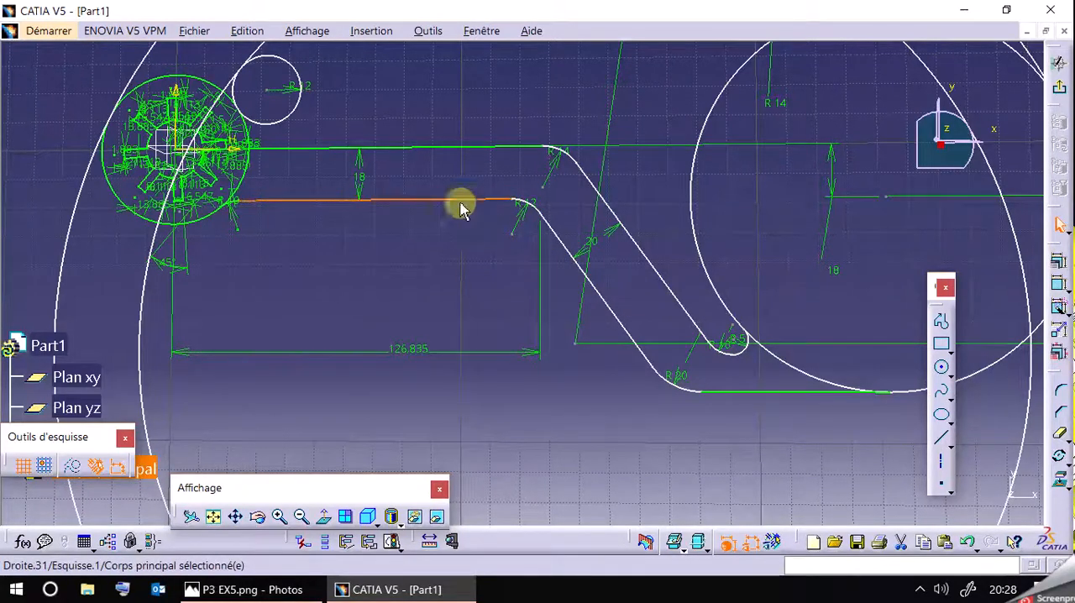
{"action": "left_click", "coordinate": [1063, 261]}
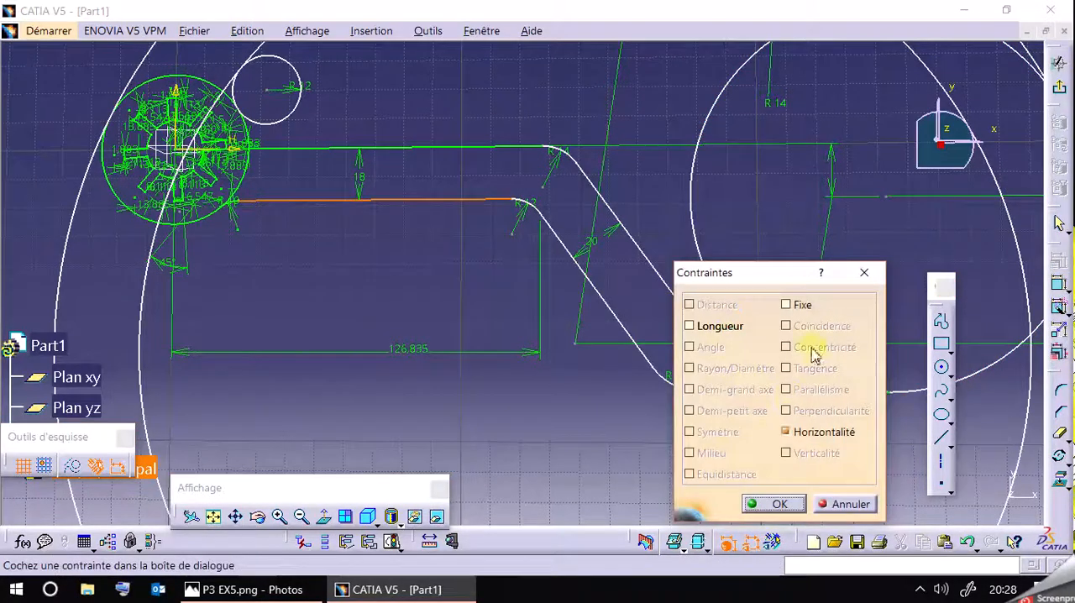
{"action": "left_click", "coordinate": [864, 272]}
{"action": "left_click", "coordinate": [372, 204]}
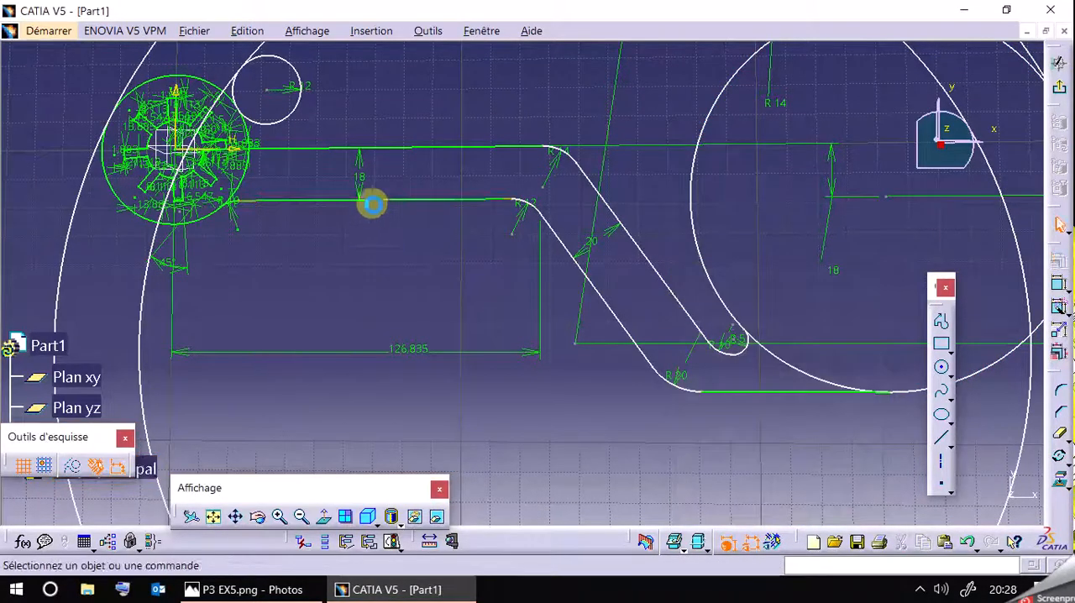
{"action": "right_click", "coordinate": [420, 150]}
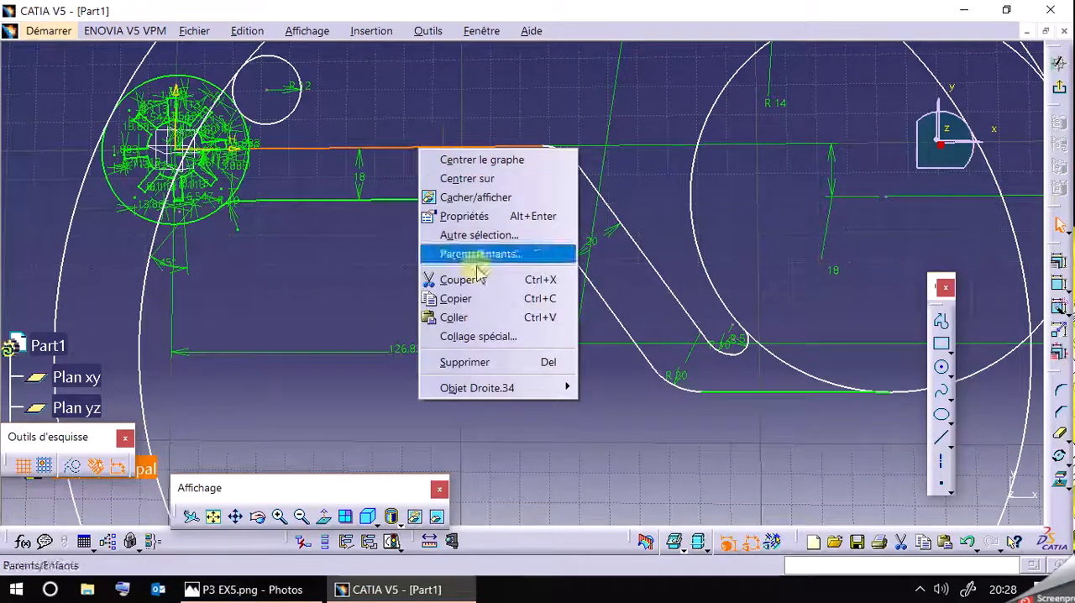
{"action": "left_click", "coordinate": [1058, 283]}
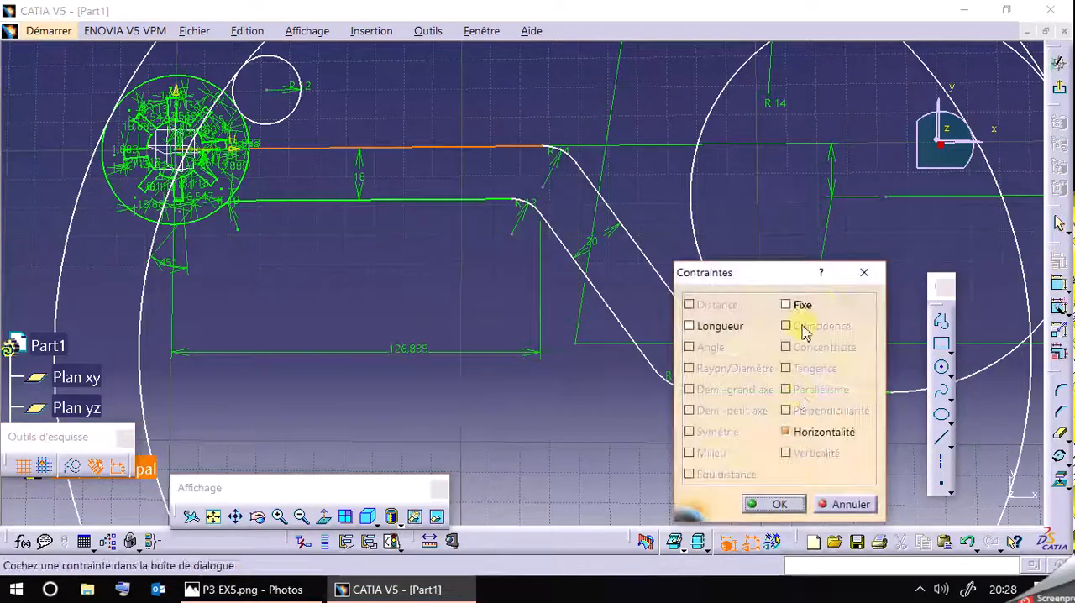
{"action": "left_click", "coordinate": [844, 503]}
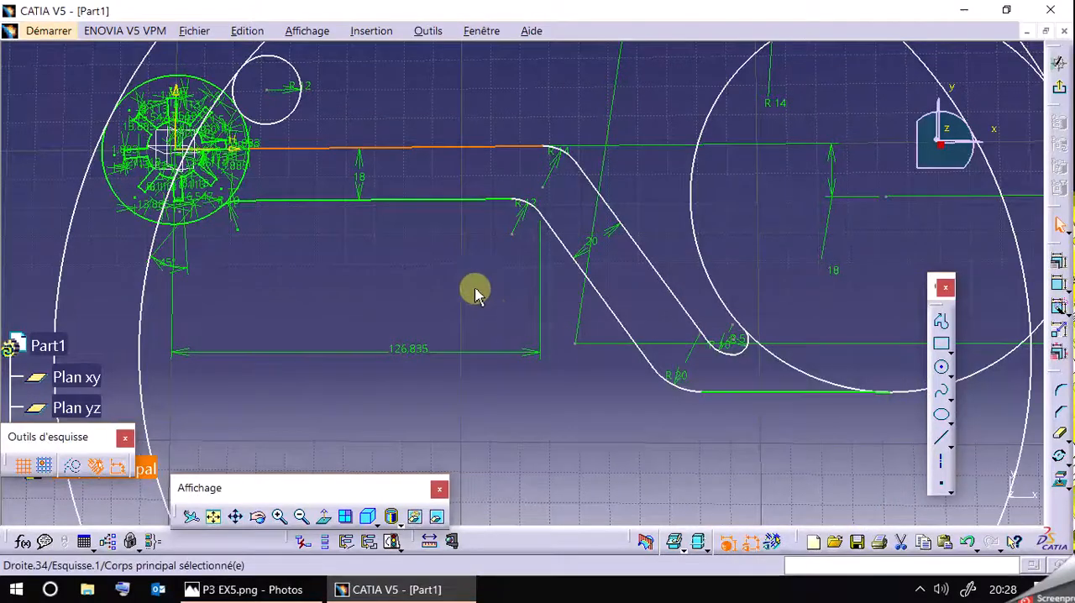
Delete the horizontal distance dimension between the vertical axis and the arm's R12 arc.
{"action": "mouse_move", "coordinate": [459, 260]}
{"action": "middle_mouse_down"}
{"action": "mouse_move", "coordinate": [480, 395]}
{"action": "mouse_move", "coordinate": [478, 264]}
{"action": "mouse_move", "coordinate": [522, 373]}
{"action": "middle_mouse_up"}
{"action": "left_click", "coordinate": [445, 356]}
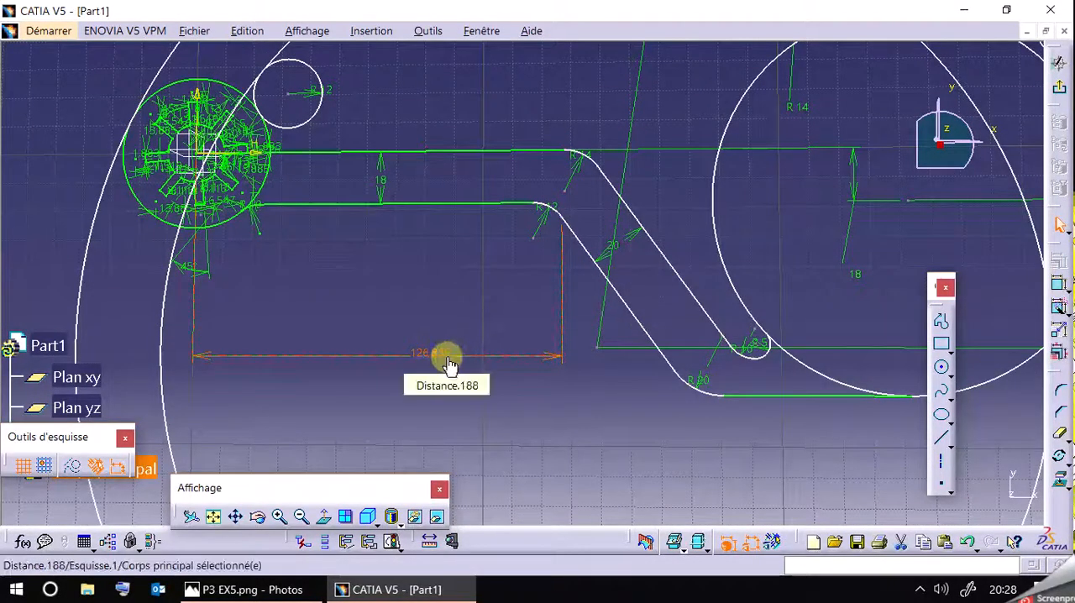
{"action": "key", "text": "Delete"}
Try moving the arm's lower slanted line, undo the move, and recheck the reference drawing P3 EX5.png.
{"action": "left_click_drag", "start_coordinate": [595, 250], "coordinate": [520, 245]}
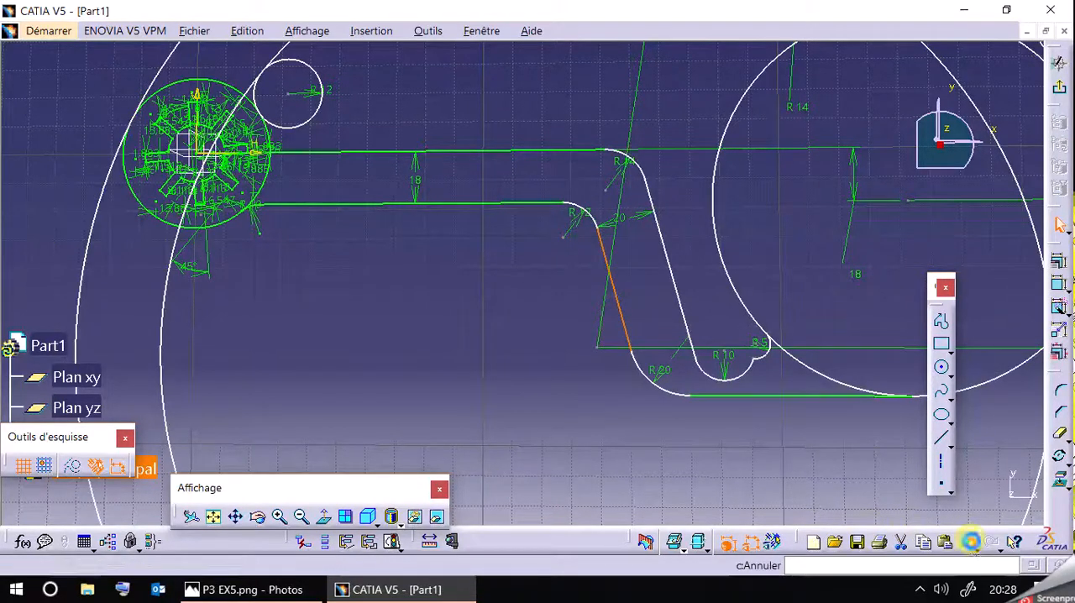
{"action": "left_click", "coordinate": [970, 542]}
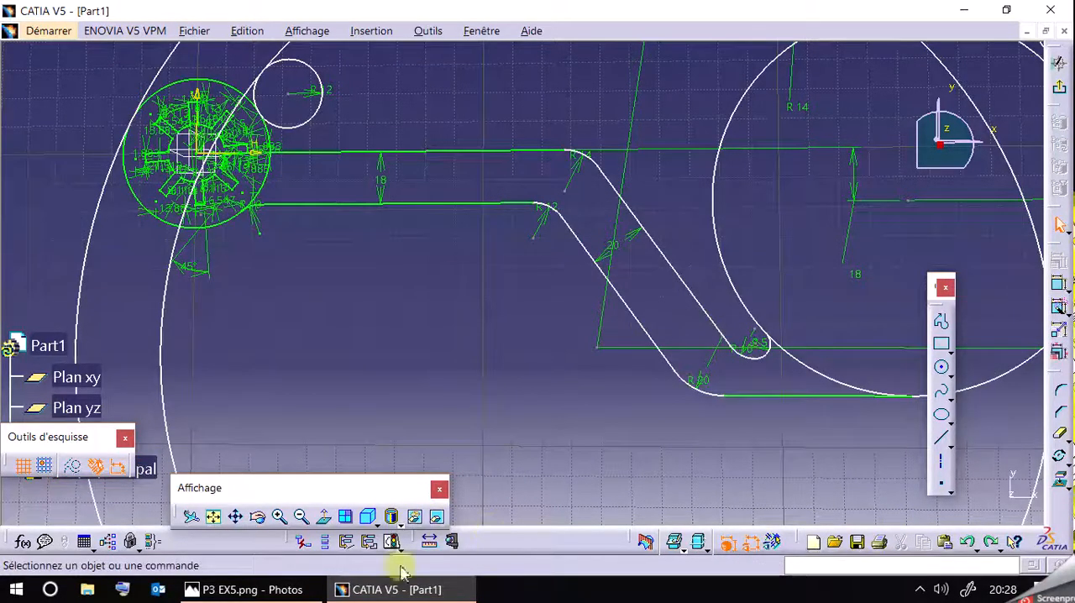
{"action": "left_click", "coordinate": [277, 588]}
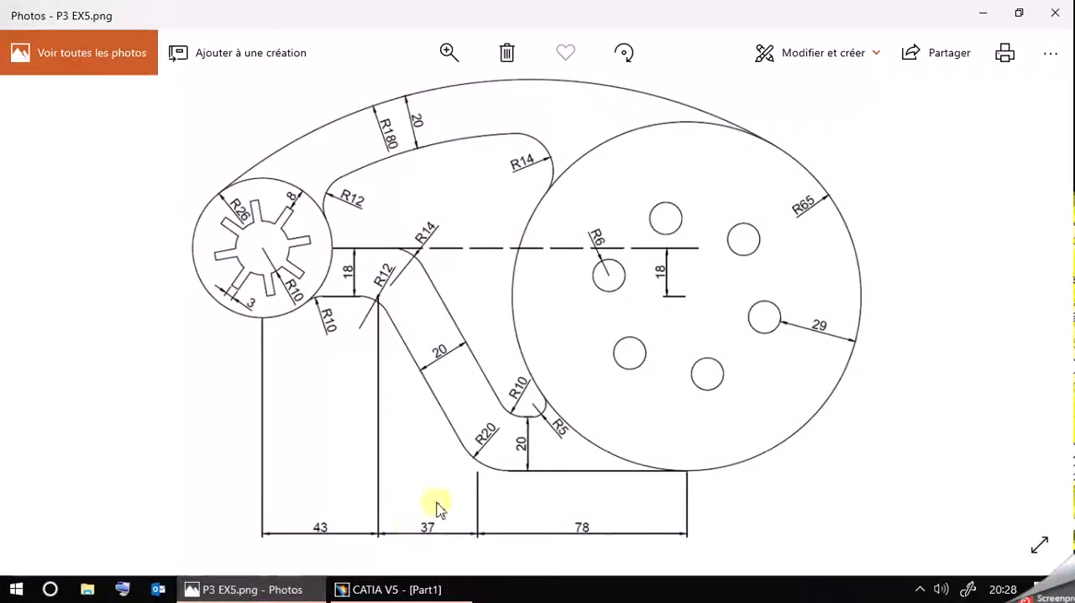
{"action": "left_click", "coordinate": [271, 589]}
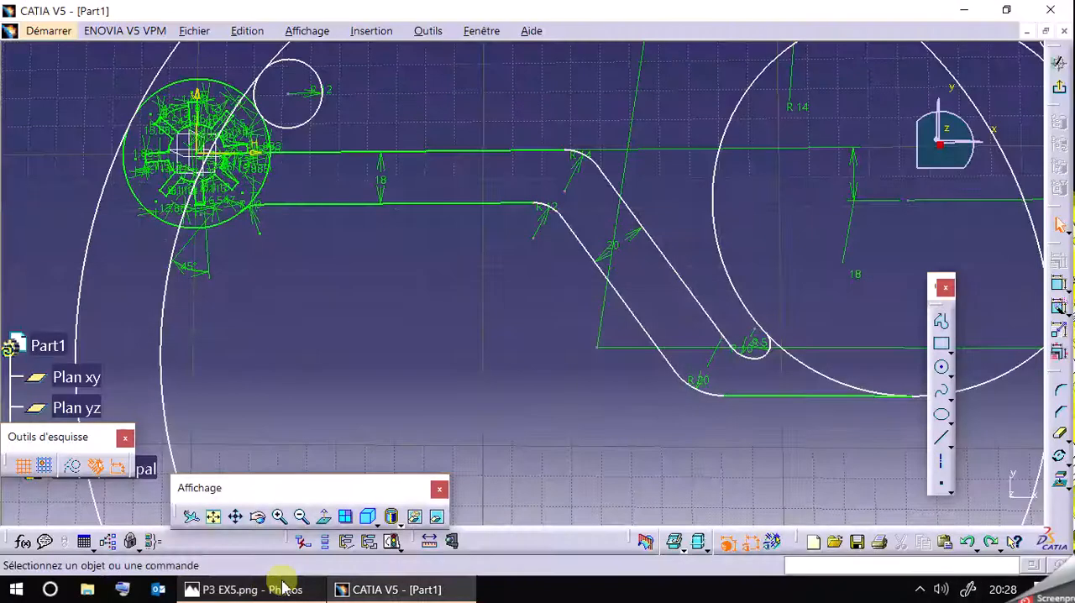
Move the arm's upper slanted line slightly and dimension the vertical gap between the two horizontal lines at the arm's lower end as 20 mm.
{"action": "left_click_drag", "start_coordinate": [681, 280], "coordinate": [648, 270]}
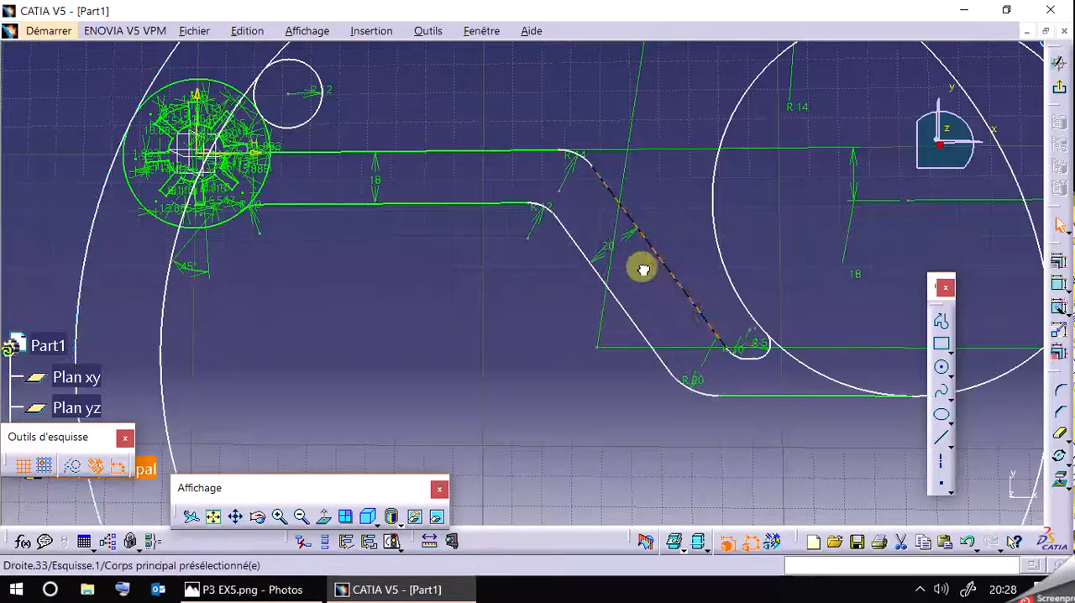
{"action": "left_click", "coordinate": [735, 441]}
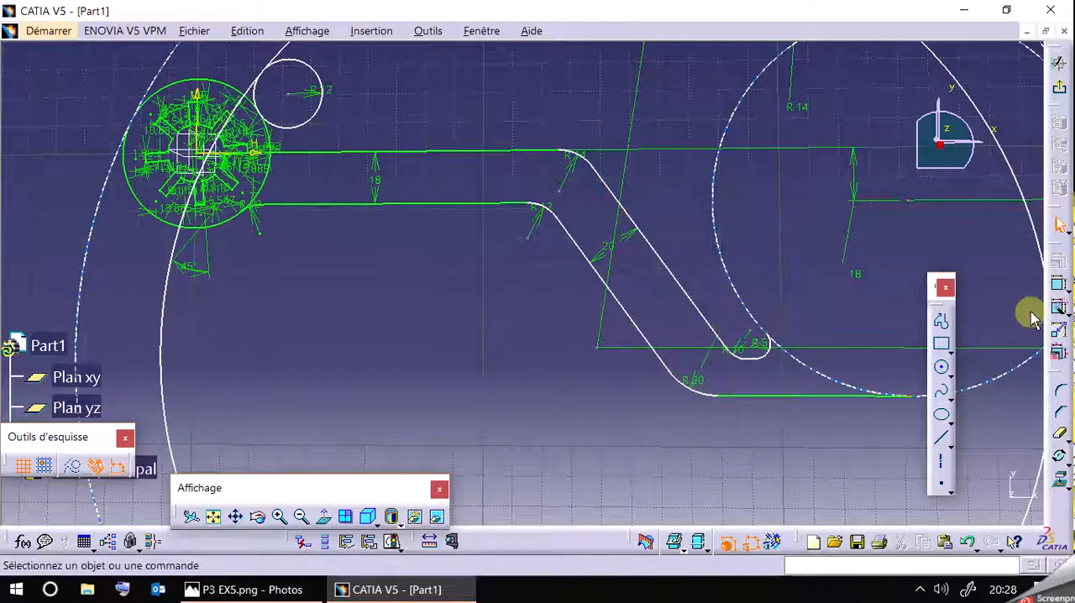
{"action": "left_click", "coordinate": [1060, 286]}
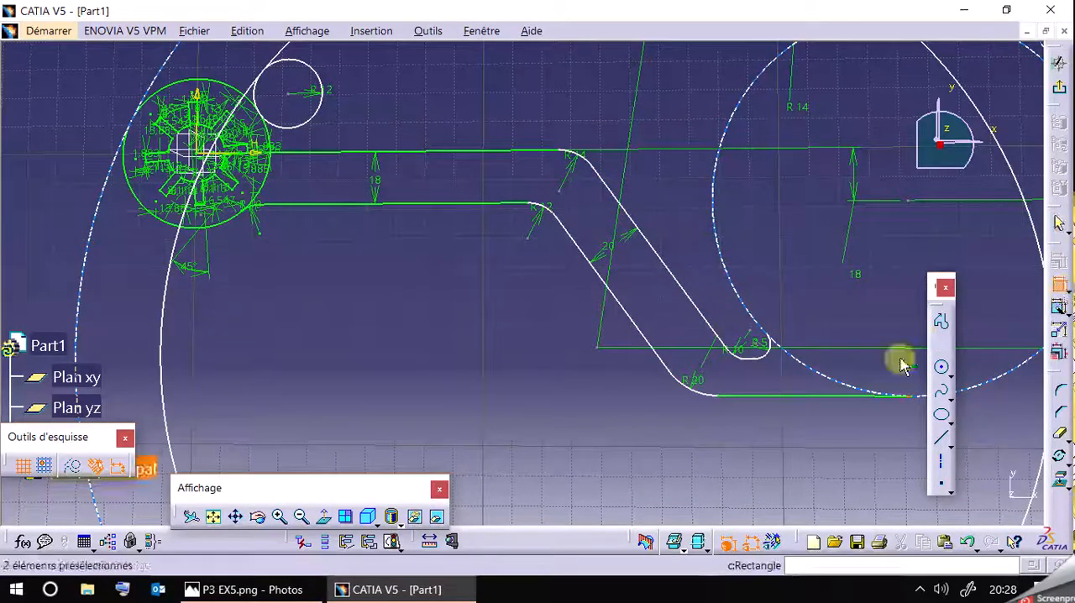
{"action": "left_click", "coordinate": [746, 363]}
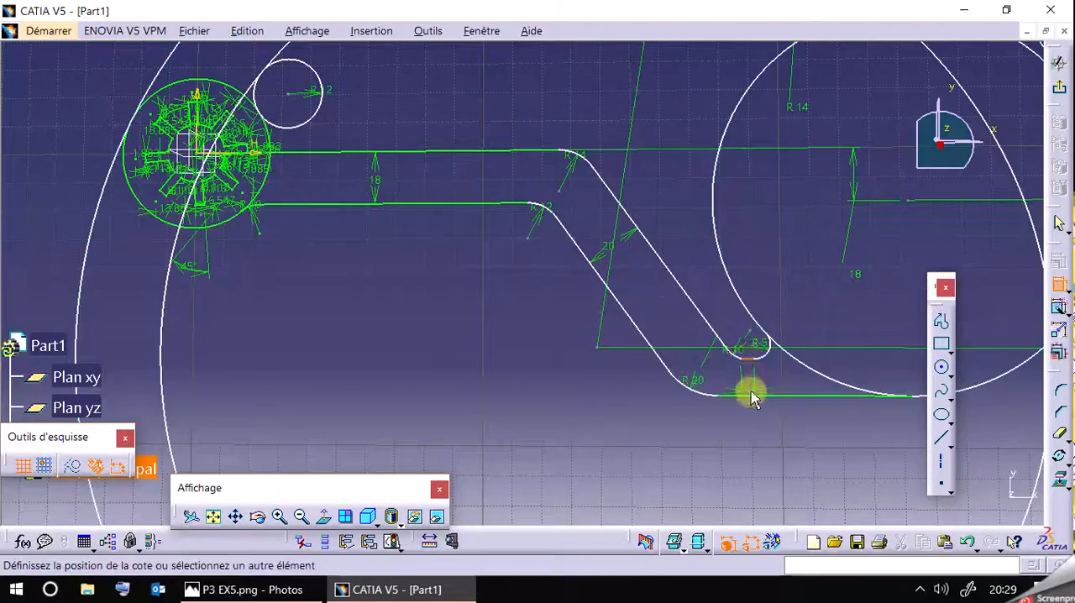
{"action": "left_click", "coordinate": [751, 388]}
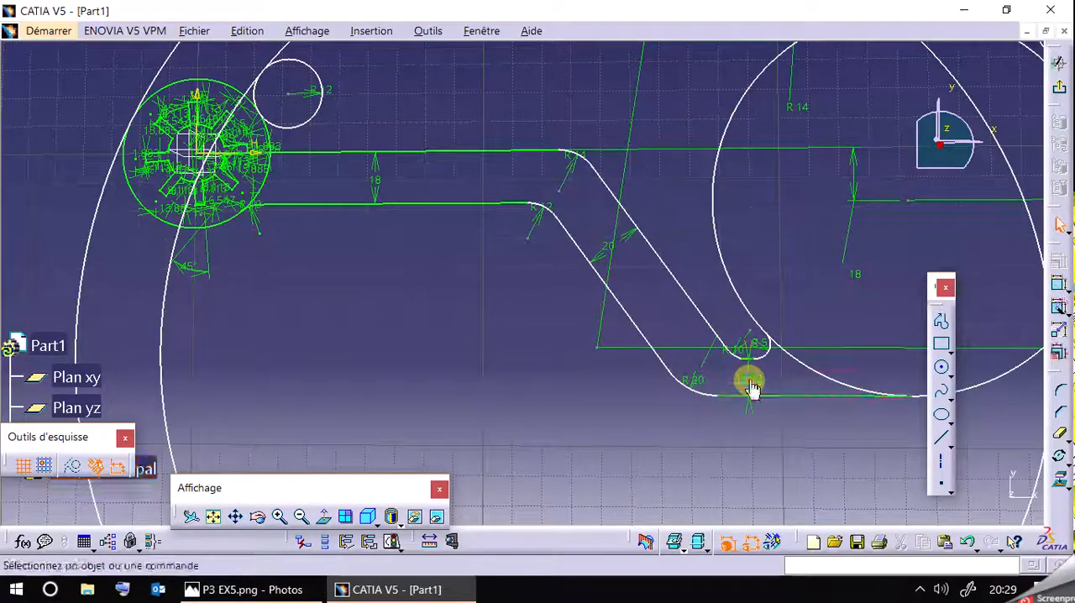
{"action": "double_click", "coordinate": [751, 381]}
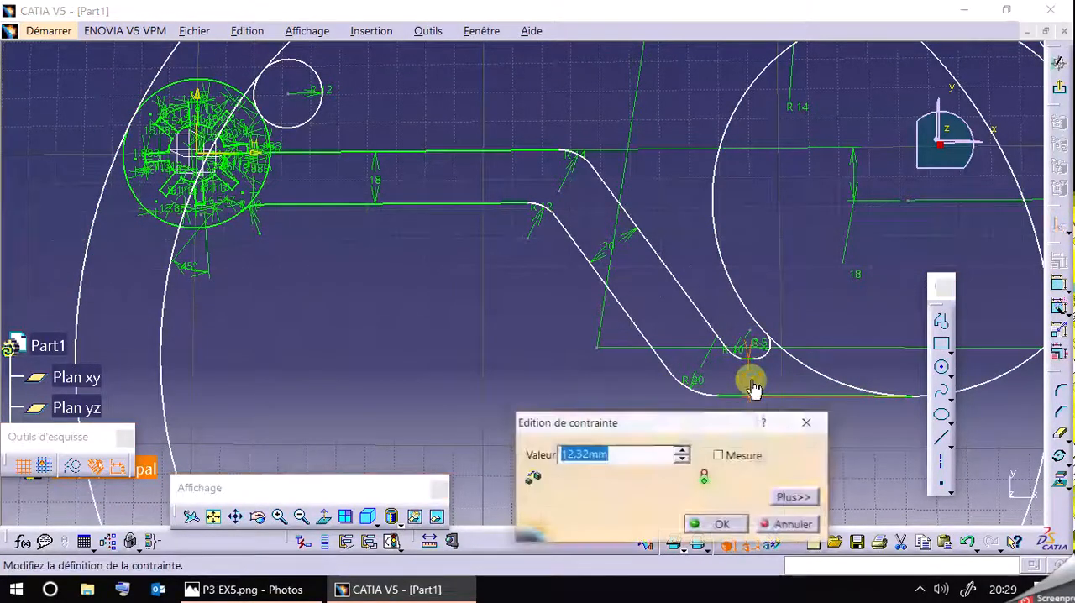
{"action": "type", "text": "20"}
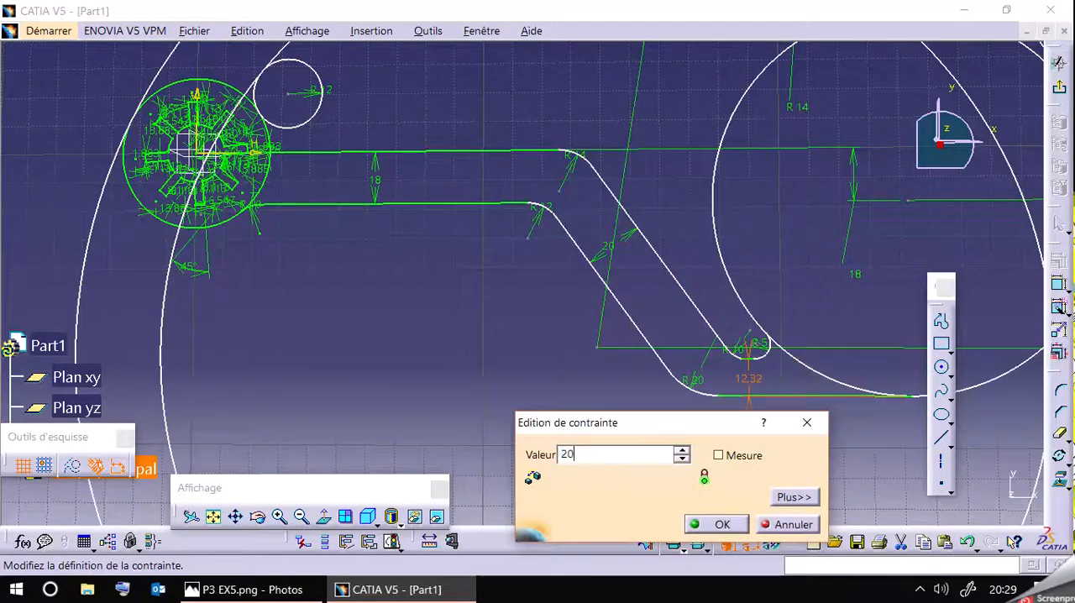
{"action": "key", "text": "Return"}
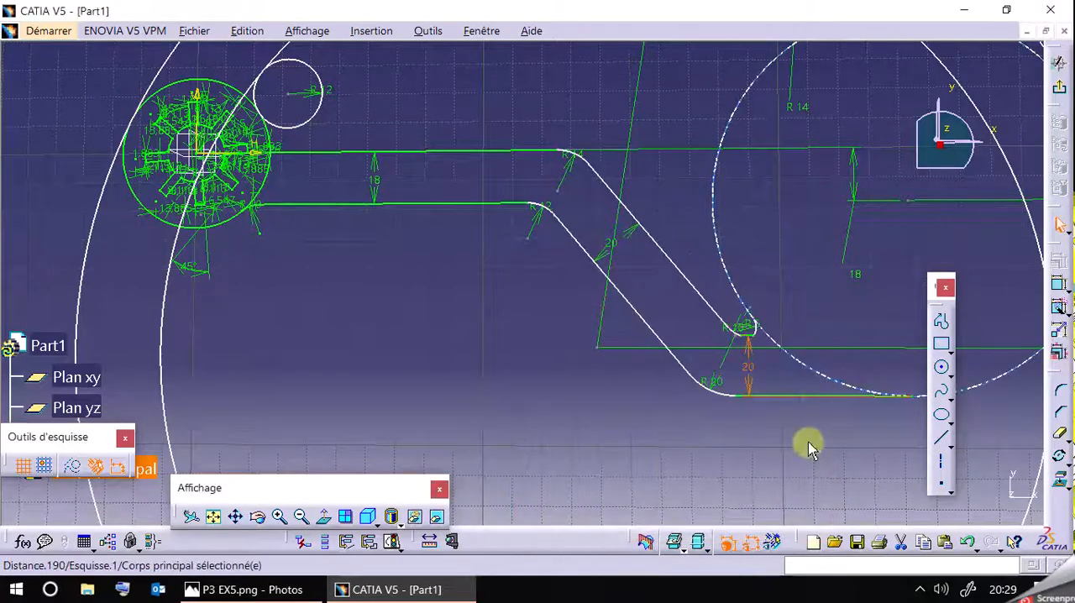
Move the arm's slanted part toward the slotted hub and dimension the horizontal distance from the vertical axis to the R12 arc's lower end as 43 mm.
{"action": "left_click_drag", "start_coordinate": [711, 313], "coordinate": [588, 314]}
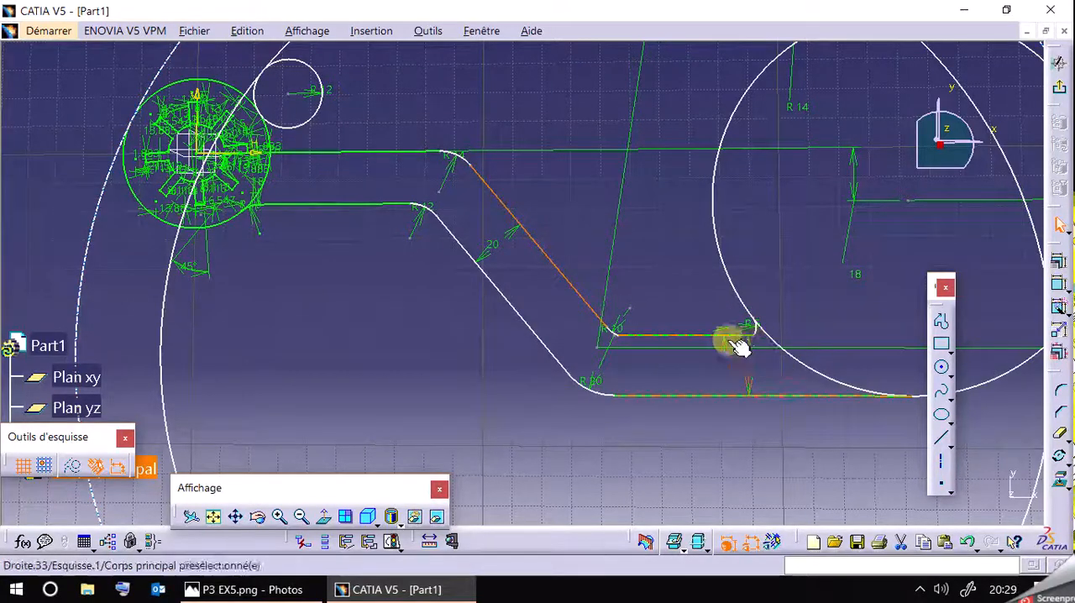
{"action": "left_click", "coordinate": [456, 361]}
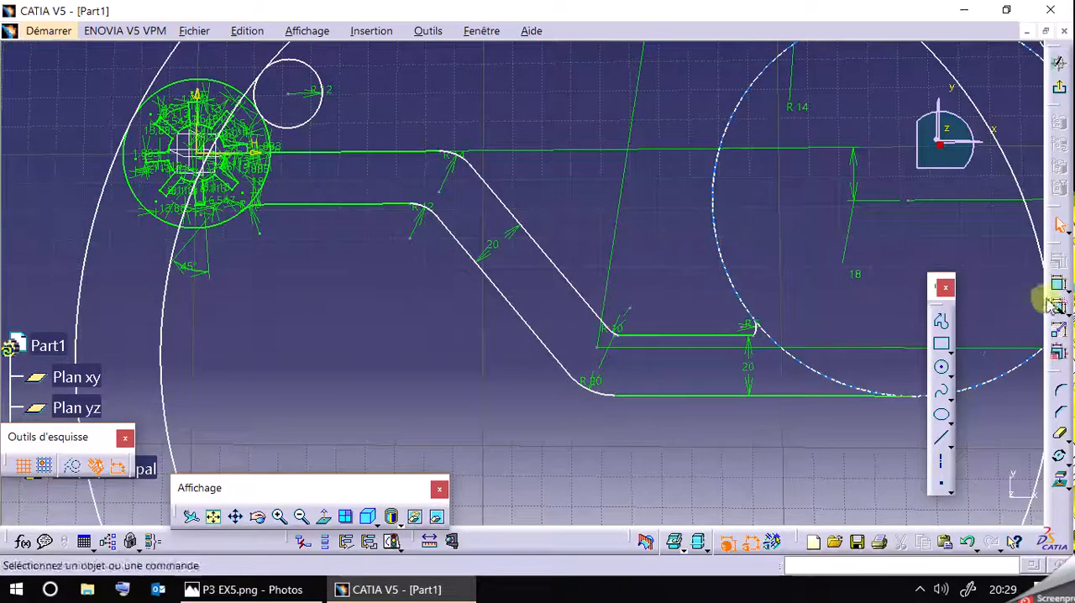
{"action": "left_click", "coordinate": [209, 97]}
{"action": "left_click", "coordinate": [442, 217]}
{"action": "left_click", "coordinate": [359, 350]}
{"action": "double_click", "coordinate": [359, 350]}
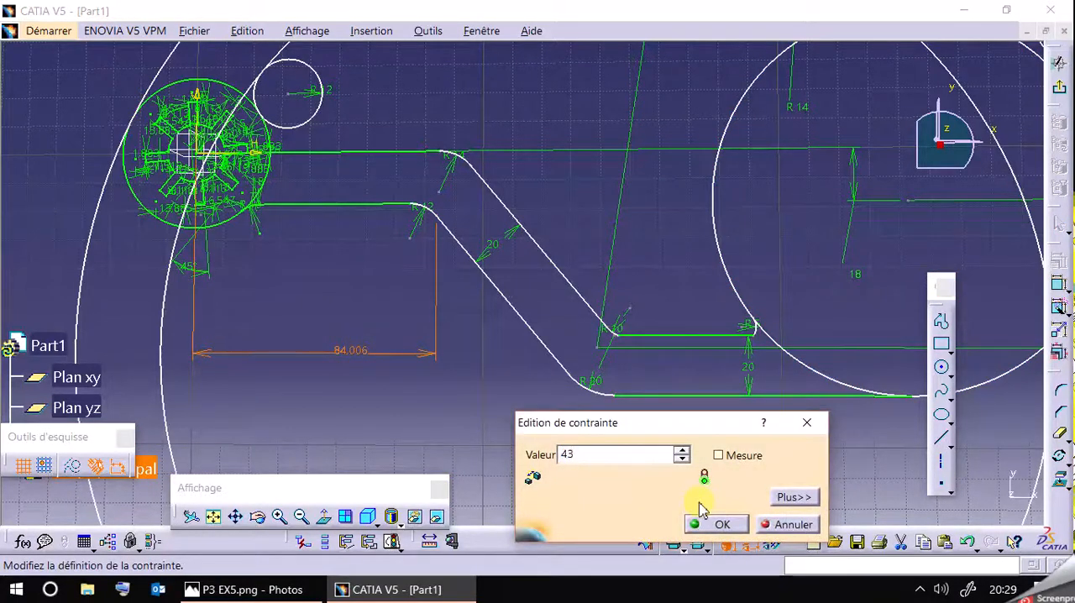
{"action": "key", "text": "Return"}
{"action": "left_click", "coordinate": [380, 421]}
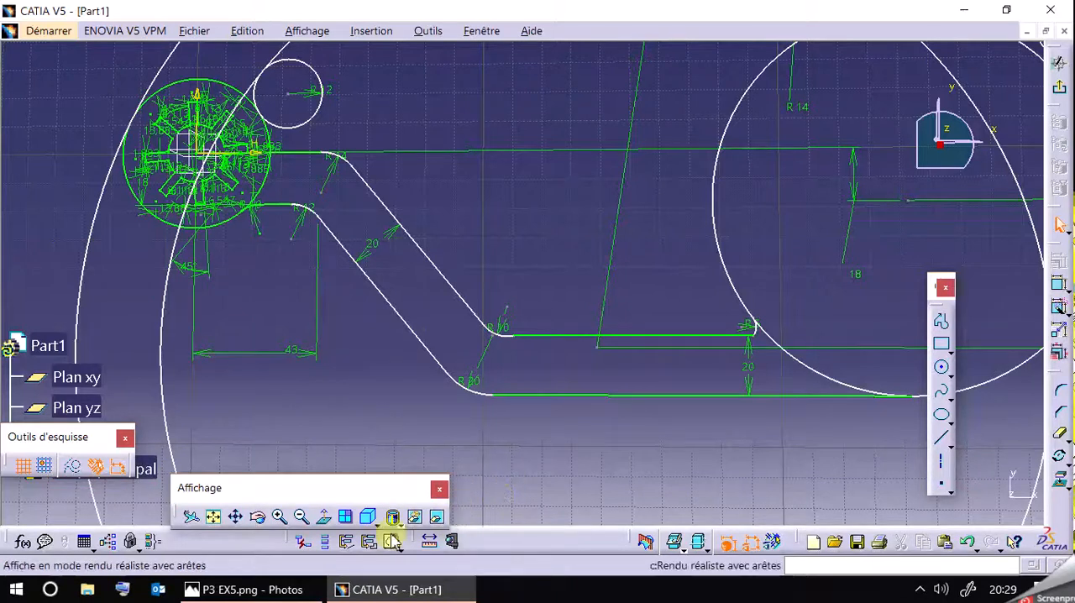
Recheck the reference drawing P3 EX5.png and shift the large circle slightly farther from the slotted hub.
{"action": "left_click", "coordinate": [252, 593]}
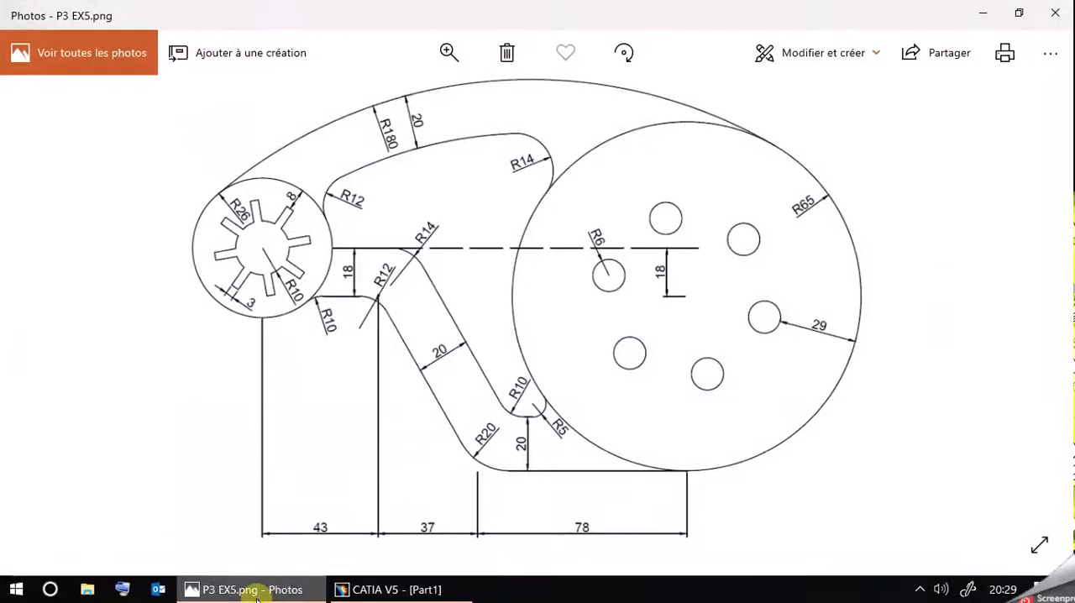
{"action": "left_click", "coordinate": [256, 593]}
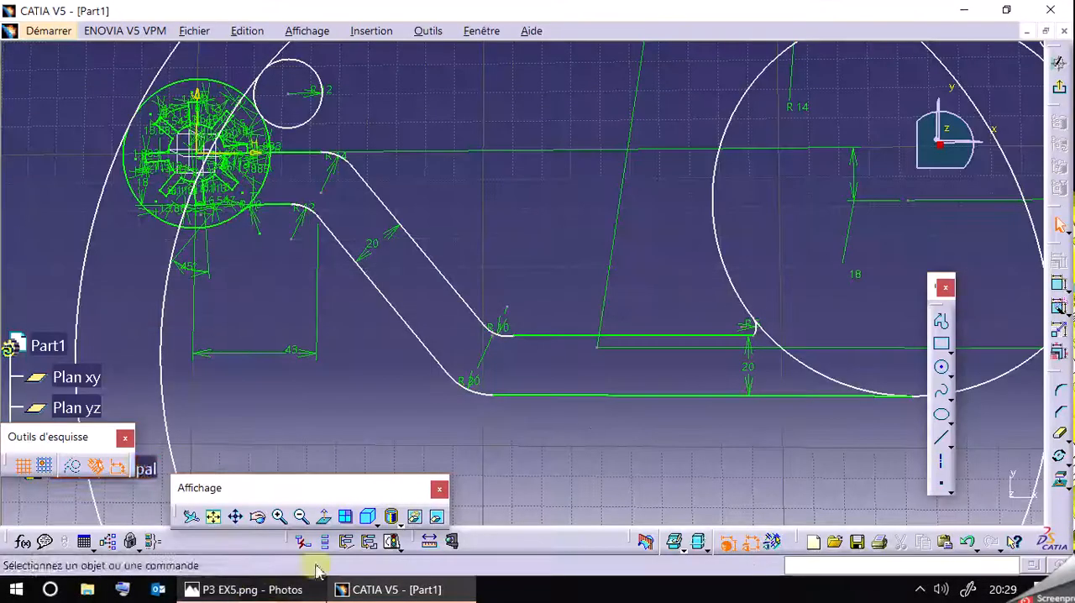
{"action": "left_click", "coordinate": [719, 254]}
{"action": "mouse_move", "coordinate": [664, 245]}
{"action": "left_mouse_down"}
{"action": "mouse_move", "coordinate": [749, 179]}
{"action": "mouse_move", "coordinate": [645, 290]}
{"action": "left_mouse_up"}
{"action": "left_click_drag", "start_coordinate": [722, 266], "coordinate": [661, 369]}
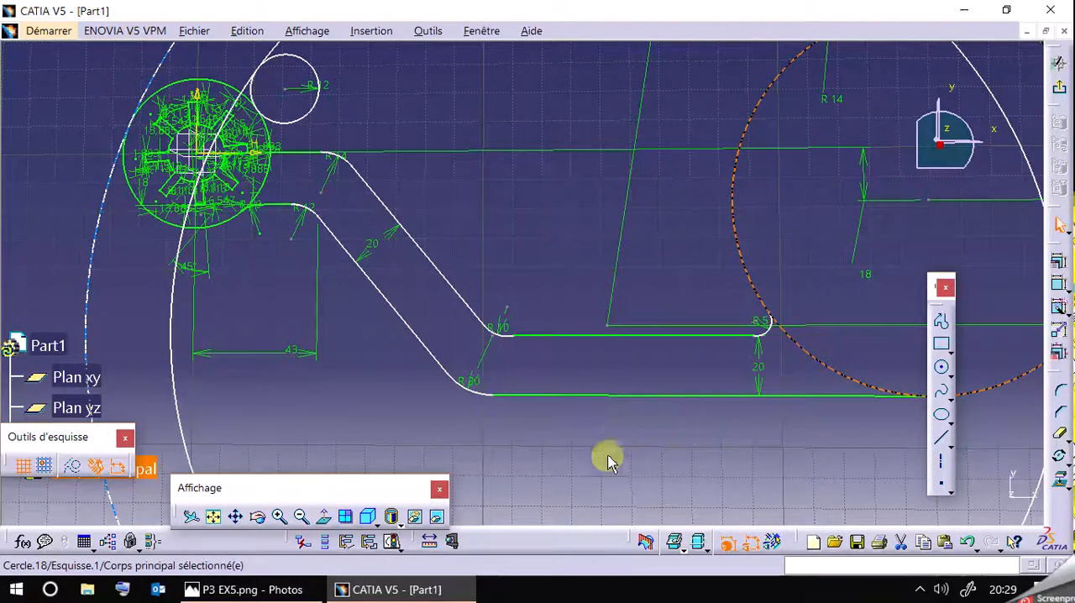
{"action": "left_click", "coordinate": [610, 432]}
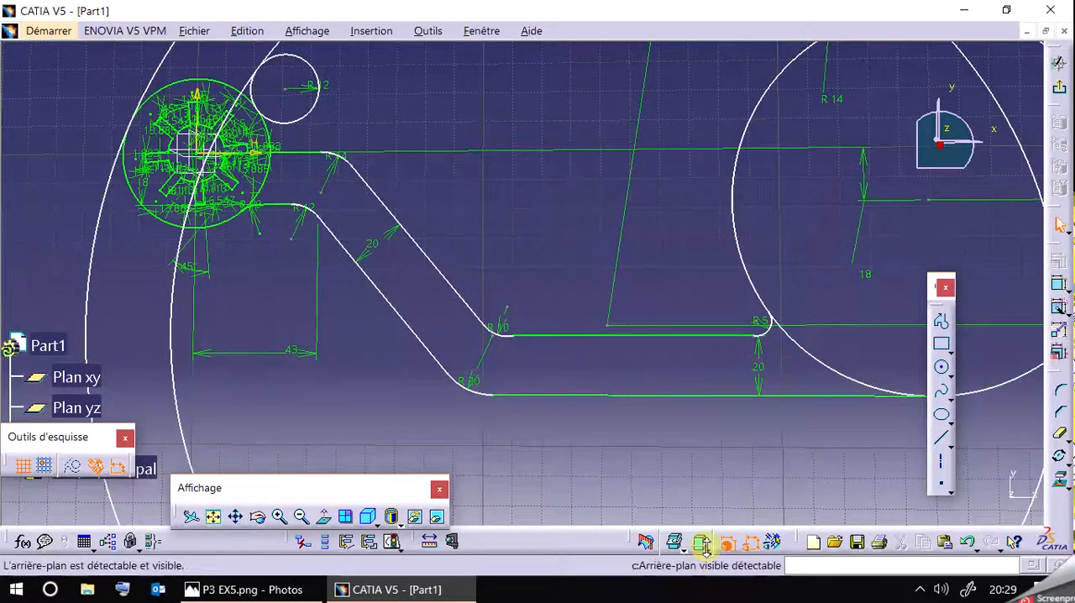
Display the geometric constraints and make the arm's inner lower horizontal line tangent to its R10 and R5 arcs.
{"action": "left_click", "coordinate": [774, 544]}
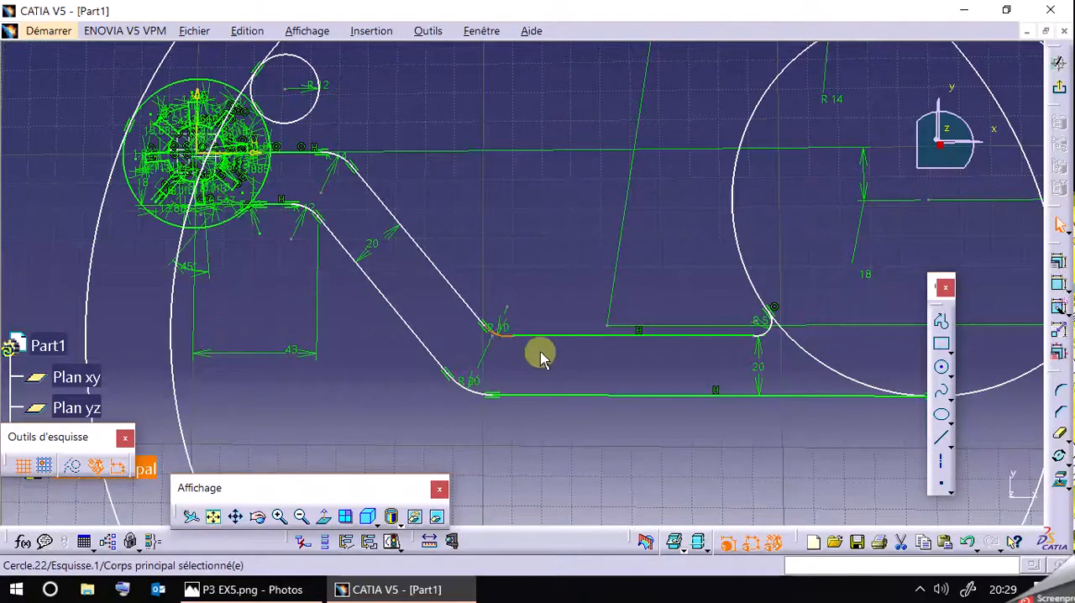
{"action": "left_click", "coordinate": [563, 344], "text": "ctrl"}
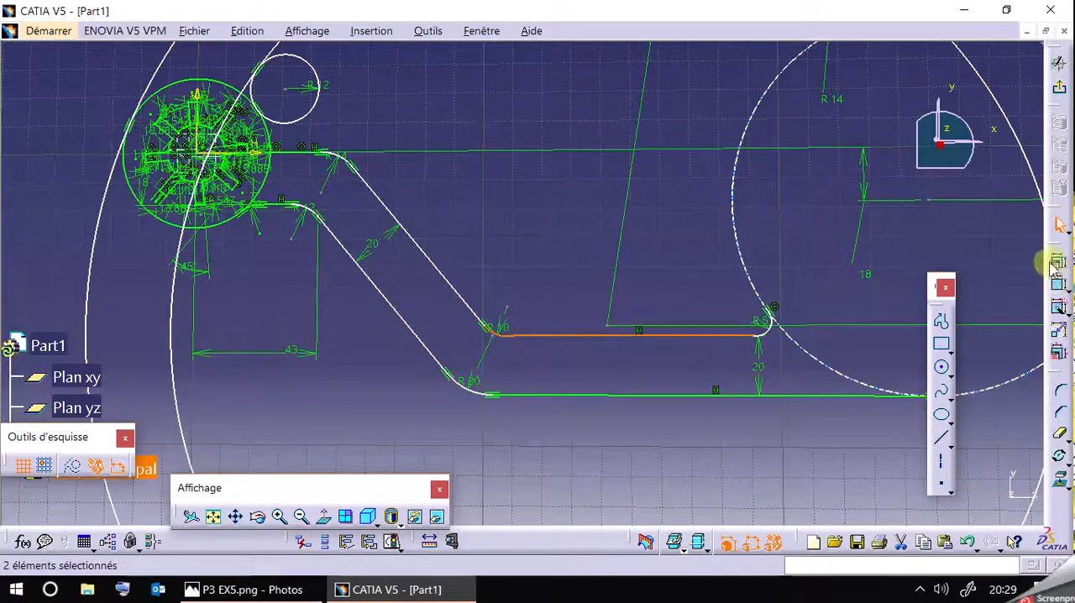
{"action": "left_click", "coordinate": [1056, 258]}
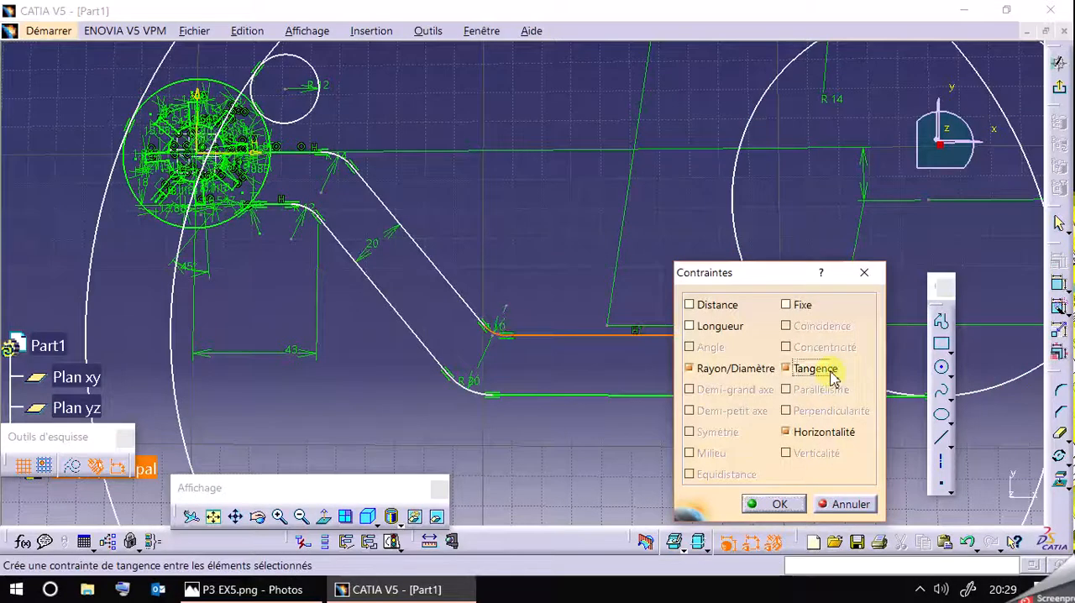
{"action": "left_click", "coordinate": [789, 504]}
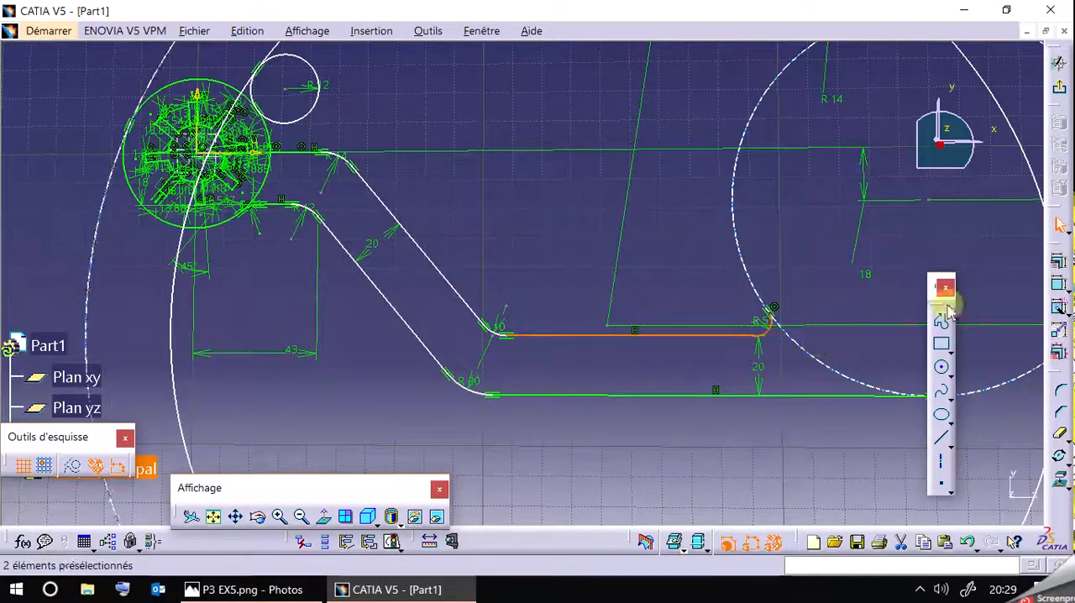
{"action": "left_click", "coordinate": [1059, 277]}
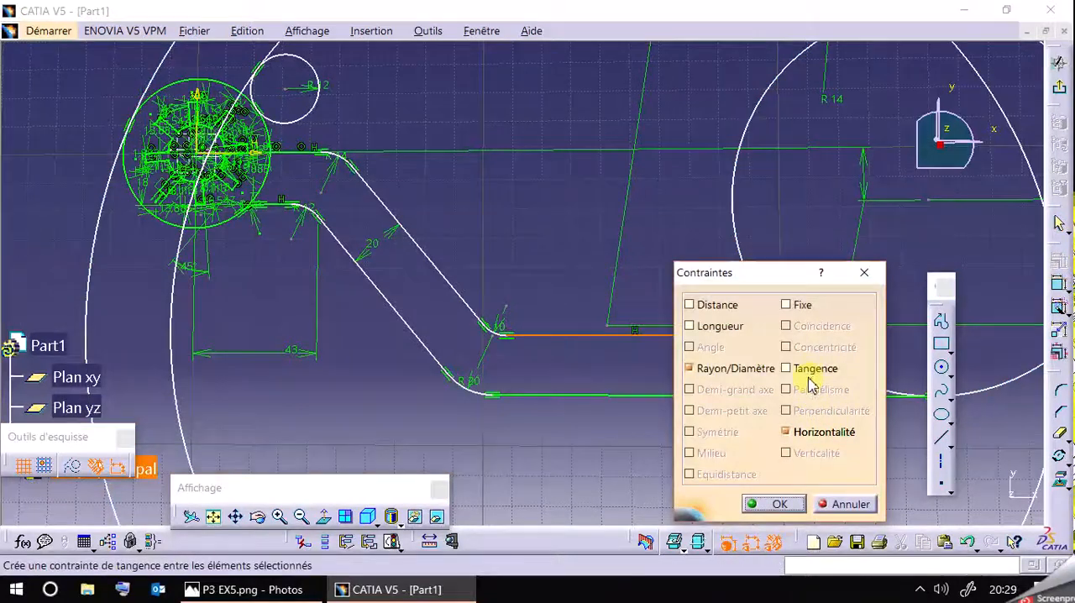
{"action": "left_click", "coordinate": [780, 504]}
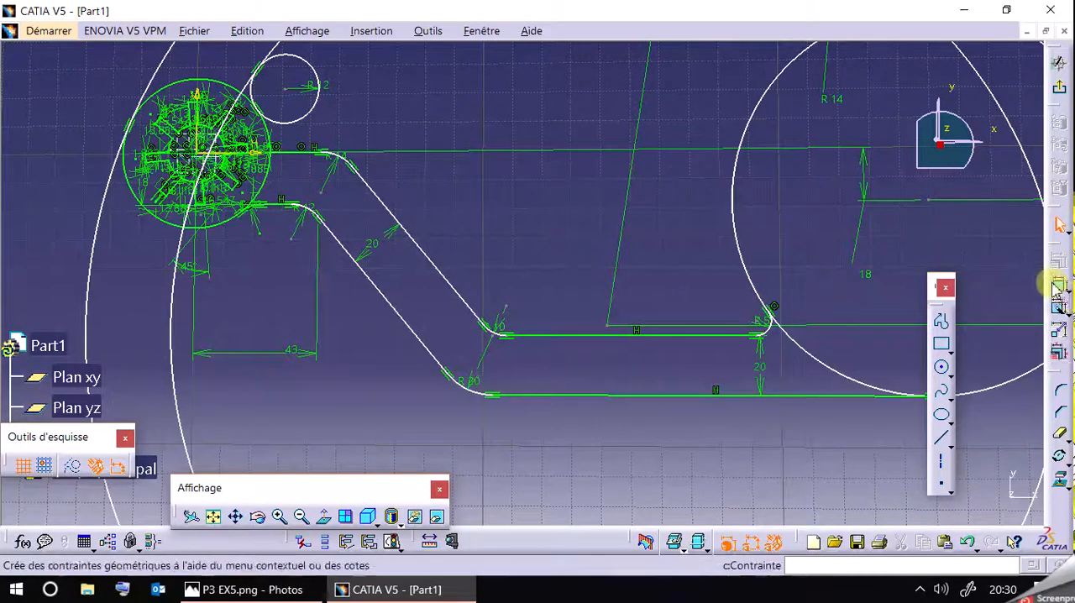
Add a horizontal dimension of 38 mm between the R12 and R20 arc endpoints on the arm's lower slanted line.
{"action": "left_click", "coordinate": [330, 225]}
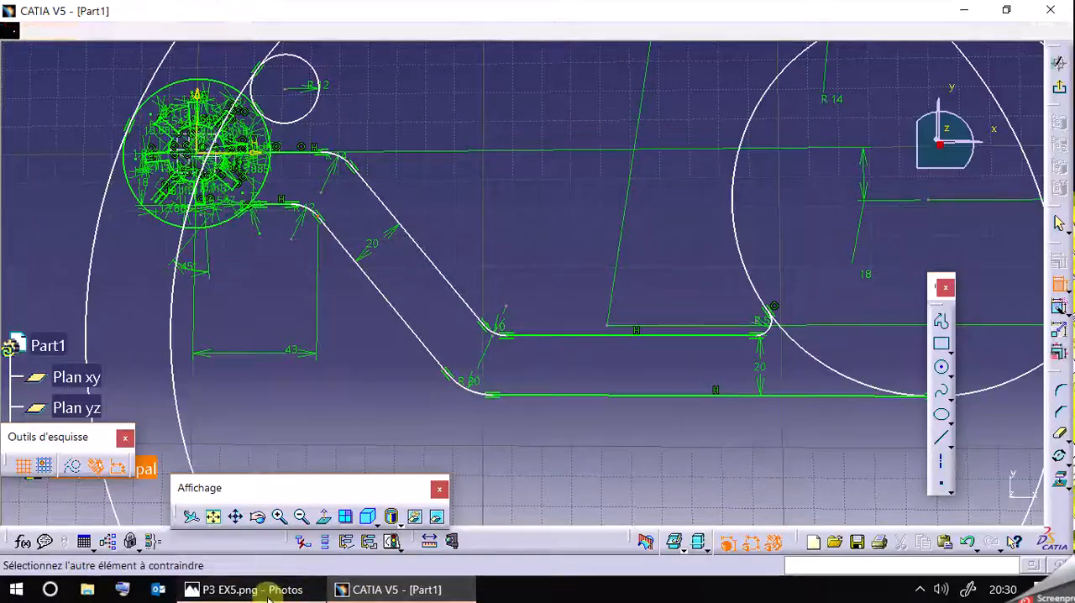
{"action": "left_click", "coordinate": [267, 592]}
{"action": "left_click", "coordinate": [268, 591]}
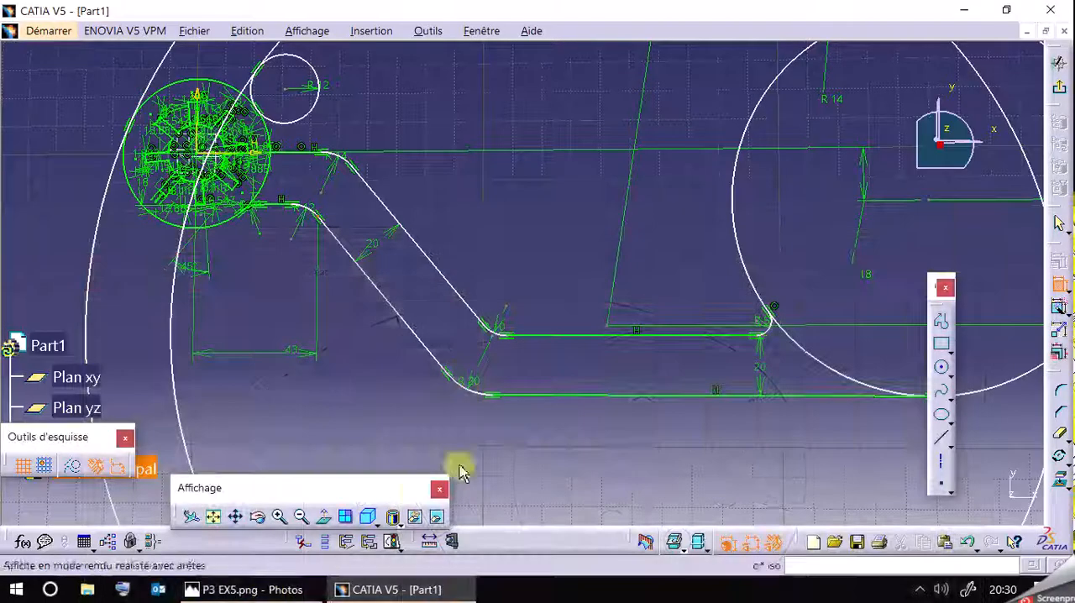
{"action": "left_click", "coordinate": [453, 381]}
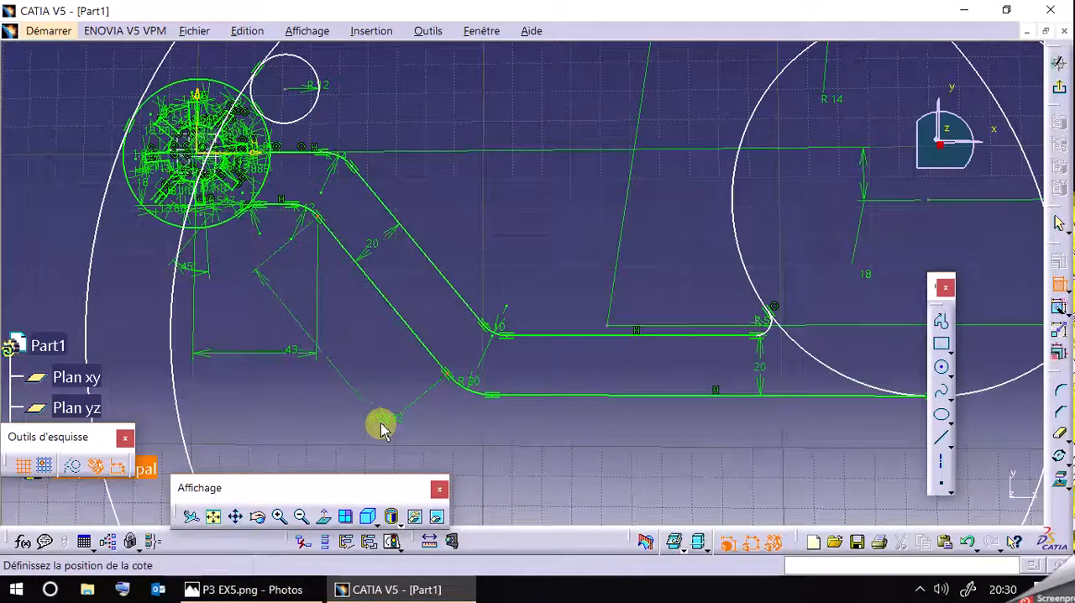
{"action": "right_click", "coordinate": [381, 423]}
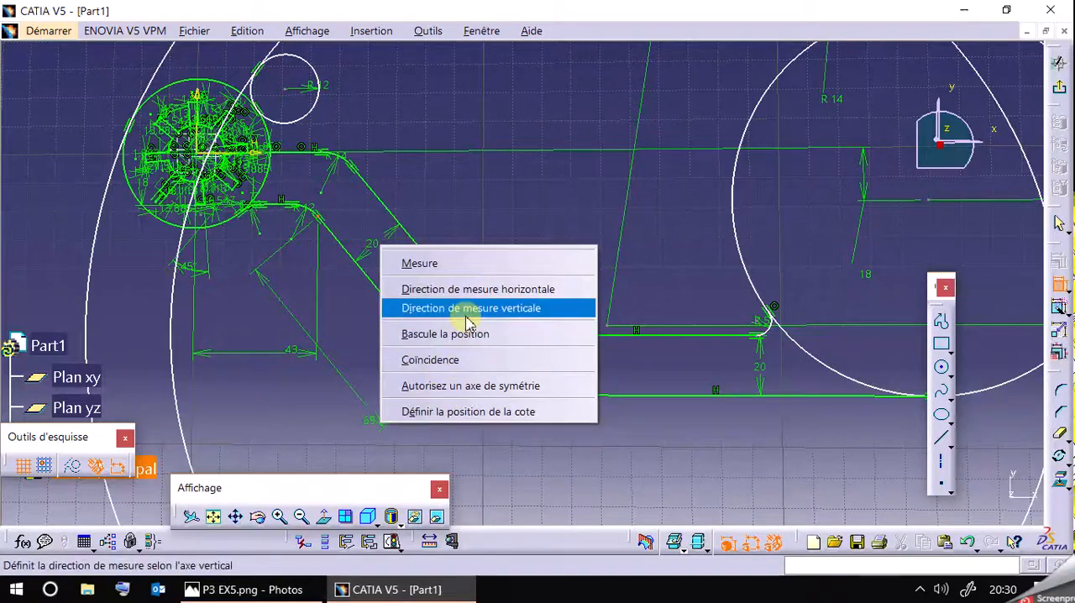
{"action": "left_click", "coordinate": [483, 289]}
{"action": "left_click", "coordinate": [387, 419]}
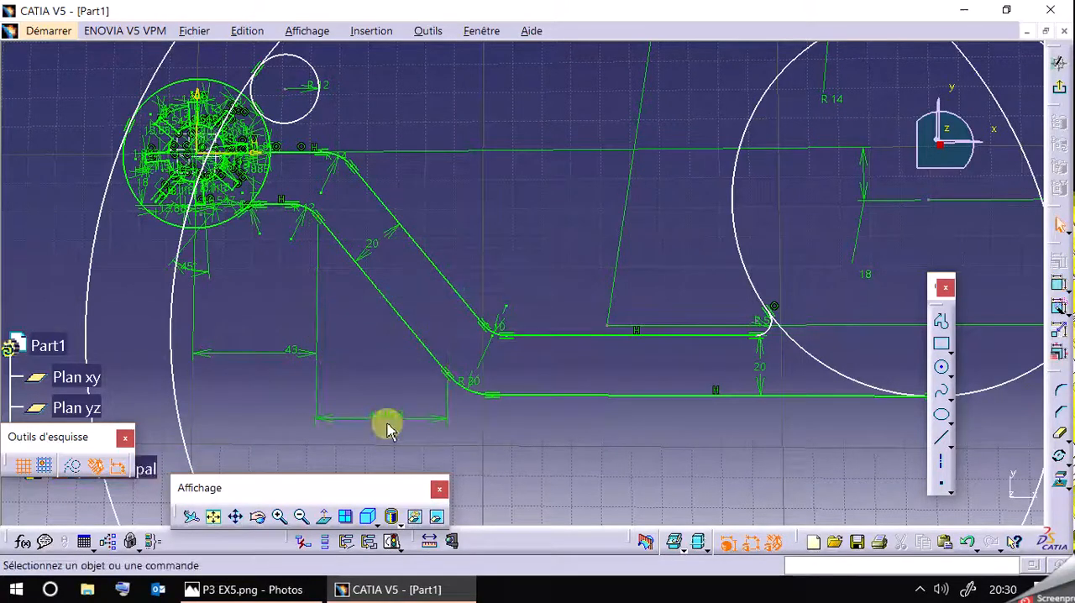
{"action": "double_click", "coordinate": [395, 419]}
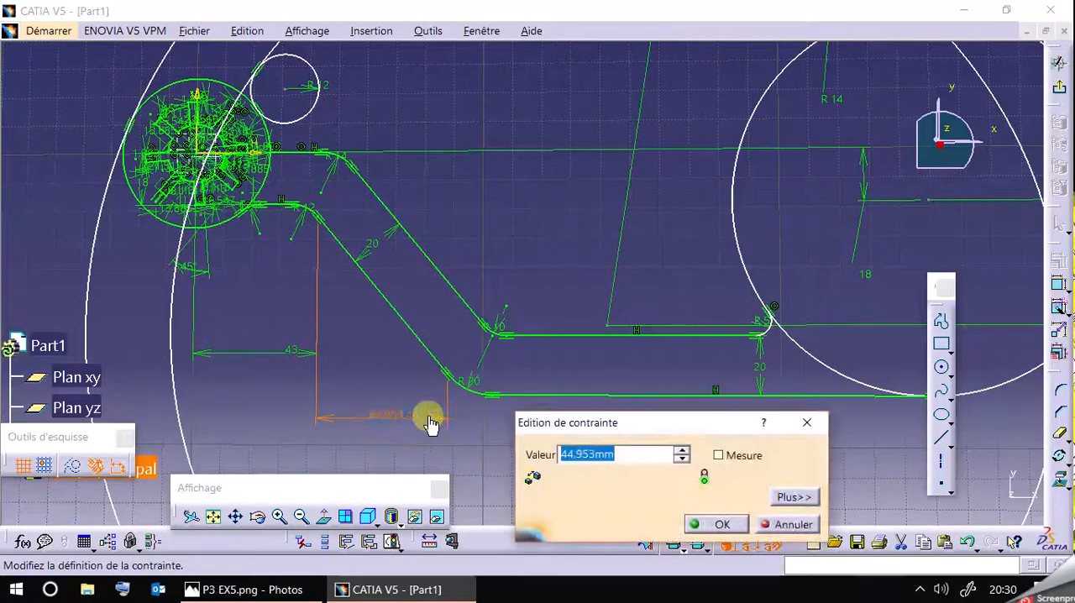
{"action": "type", "text": "38"}
{"action": "key", "text": "Return"}
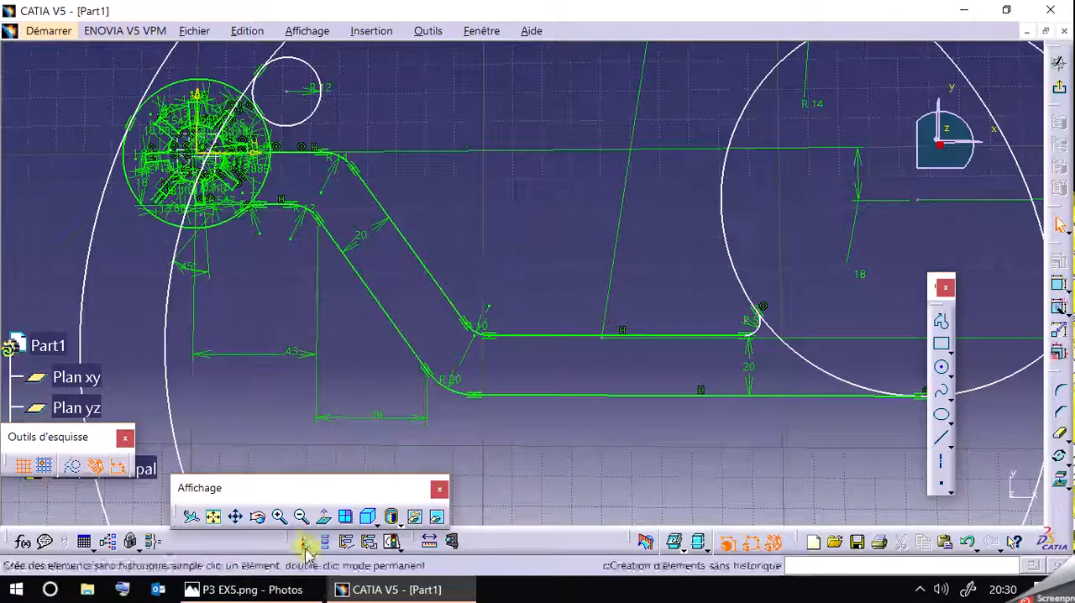
Recheck the reference drawing and try a horizontal dimension from the R20 arc's upper end to the lower horizontal line's end on the large circle.
{"action": "left_click", "coordinate": [289, 593]}
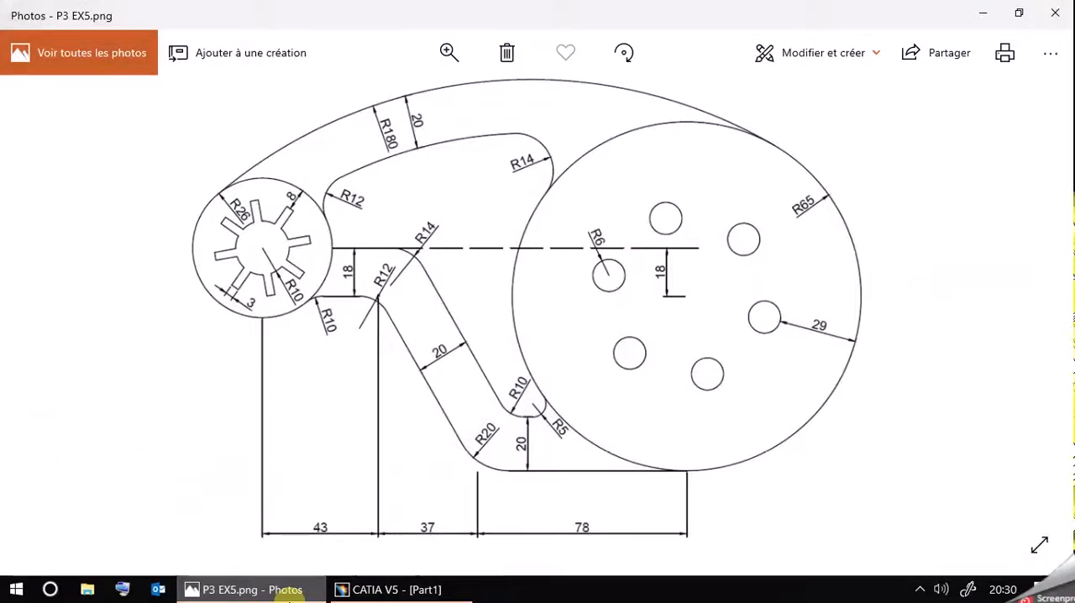
{"action": "left_click", "coordinate": [289, 593]}
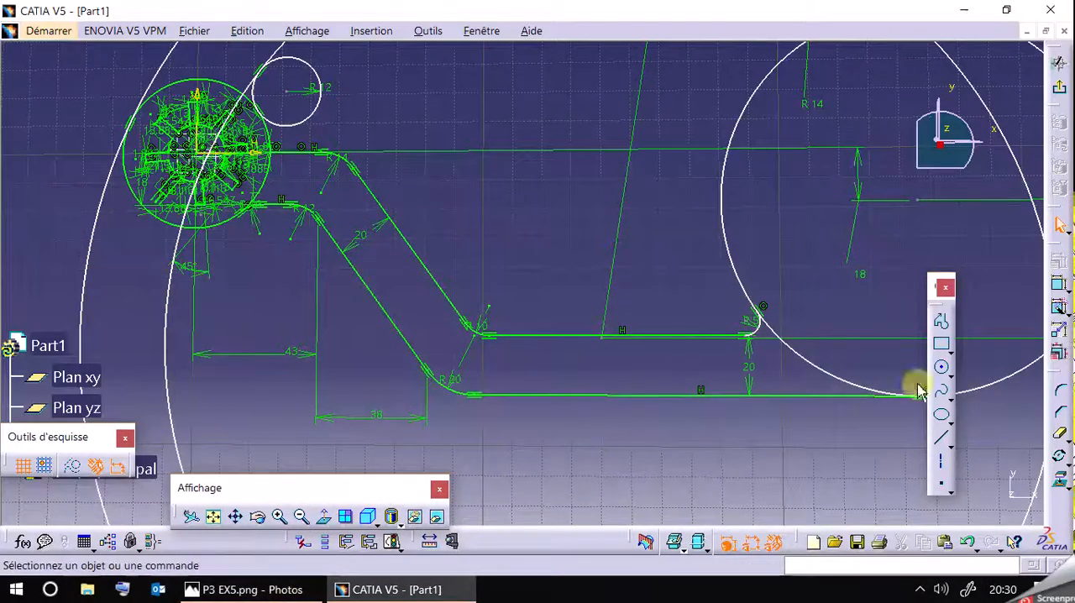
{"action": "left_click", "coordinate": [1060, 287]}
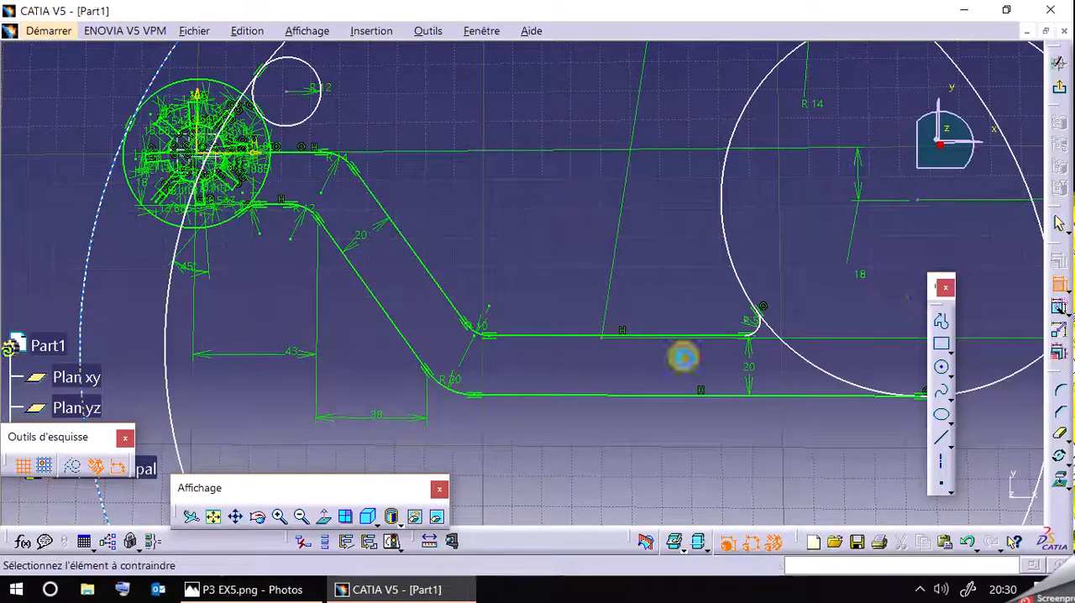
{"action": "left_click", "coordinate": [428, 371]}
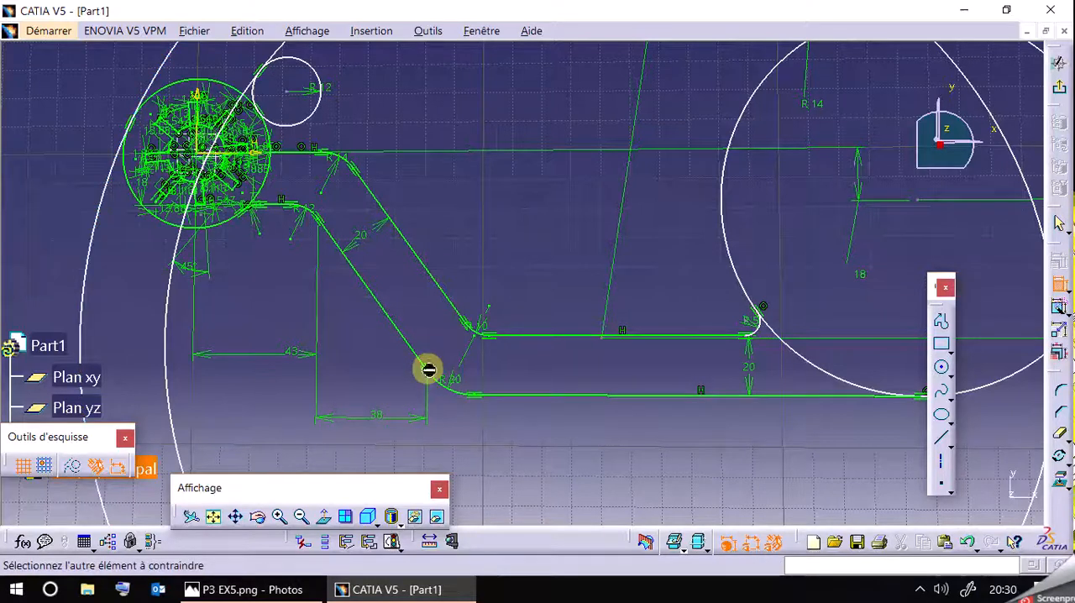
{"action": "middle_click_drag", "start_coordinate": [857, 445], "coordinate": [780, 448]}
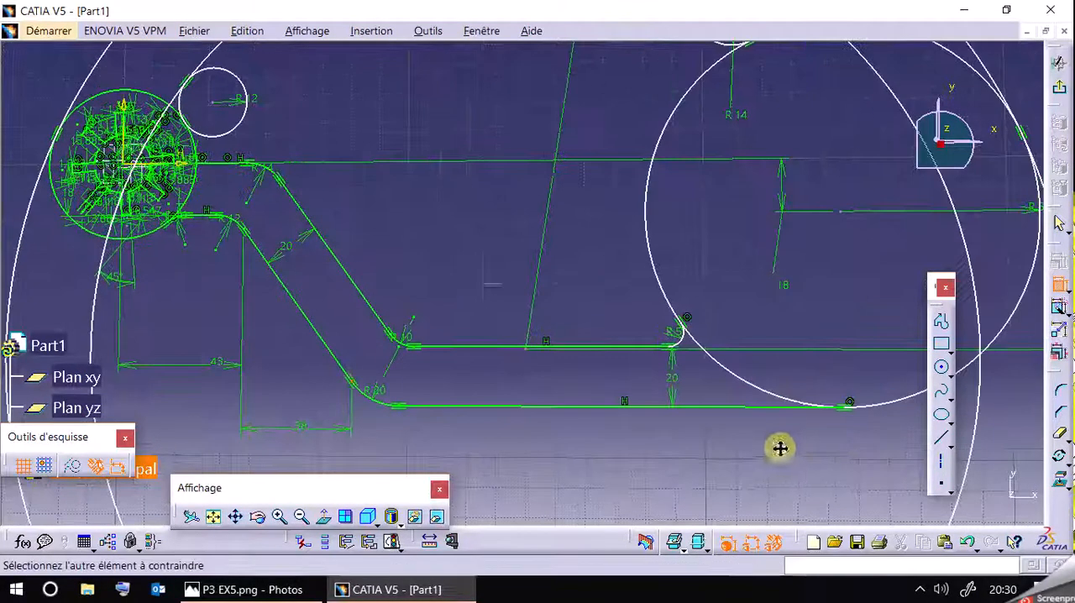
{"action": "left_click", "coordinate": [851, 409]}
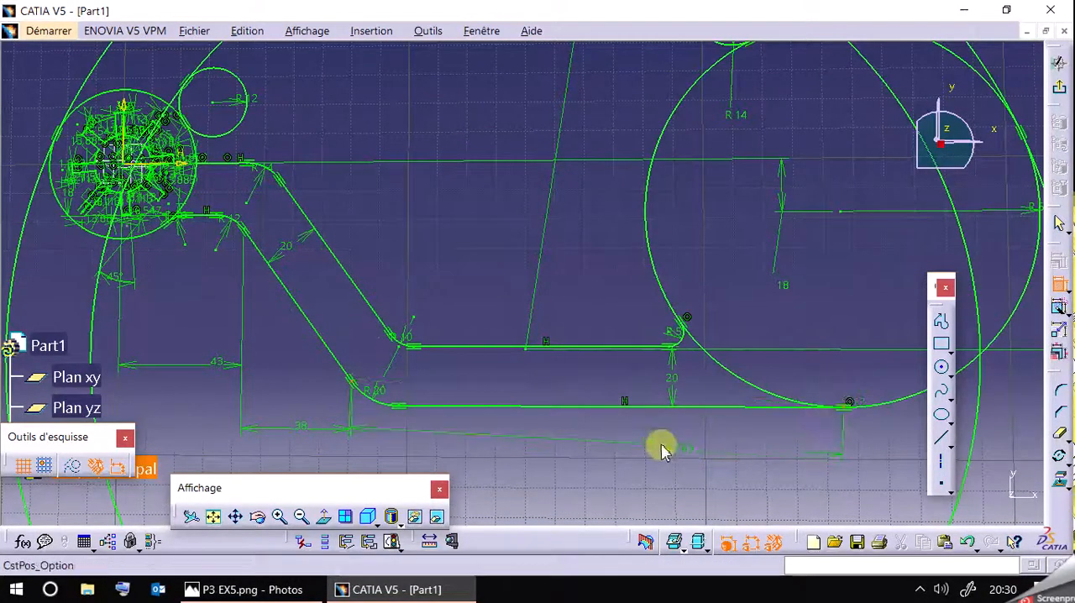
{"action": "right_click", "coordinate": [660, 451]}
{"action": "left_click", "coordinate": [765, 329]}
{"action": "left_click", "coordinate": [610, 458]}
{"action": "left_click", "coordinate": [616, 460]}
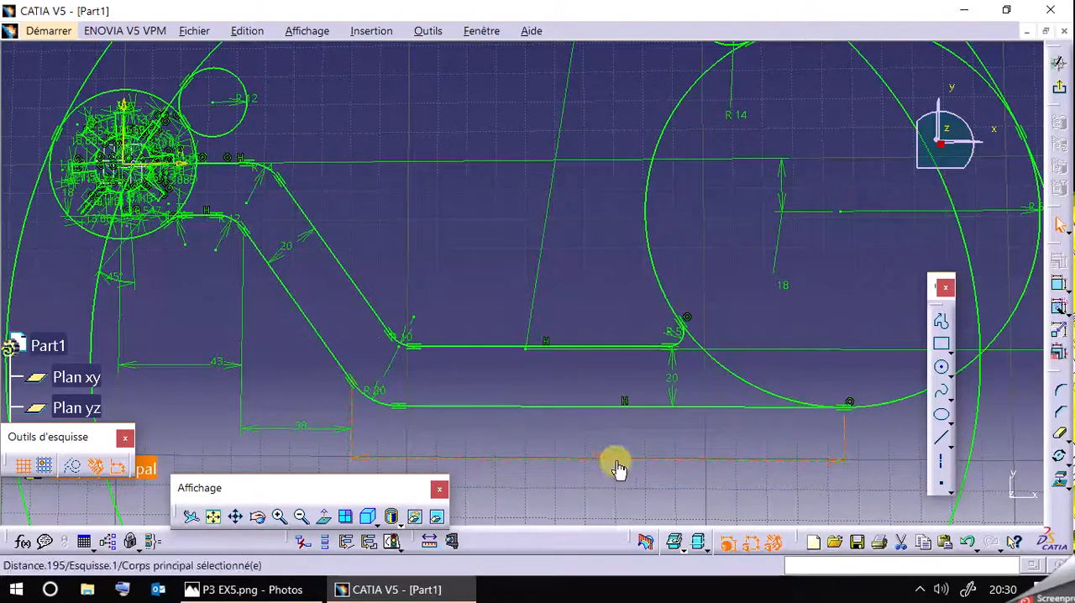
Try setting the new horizontal dimension below the arm to 78 mm, and delete that dimension.
{"action": "double_click", "coordinate": [616, 461]}
{"action": "type", "text": "78"}
{"action": "key", "text": "Return"}
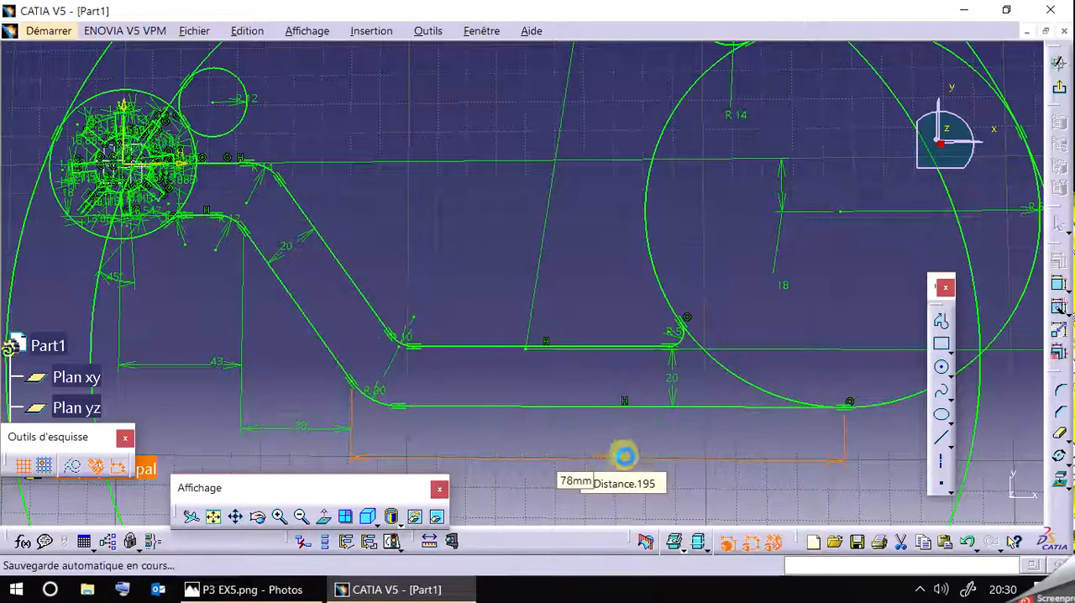
{"action": "mouse_move", "coordinate": [682, 445]}
{"action": "middle_mouse_down"}
{"action": "mouse_move", "coordinate": [669, 291]}
{"action": "mouse_move", "coordinate": [679, 487]}
{"action": "mouse_move", "coordinate": [619, 399]}
{"action": "middle_mouse_up"}
{"action": "left_click", "coordinate": [554, 429]}
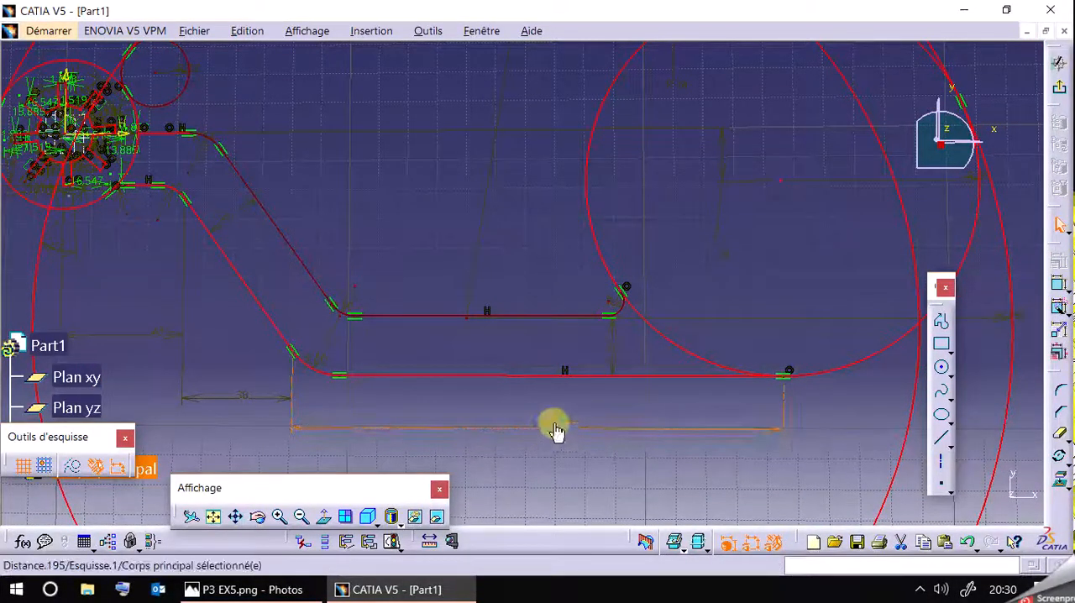
{"action": "key", "text": "Delete"}
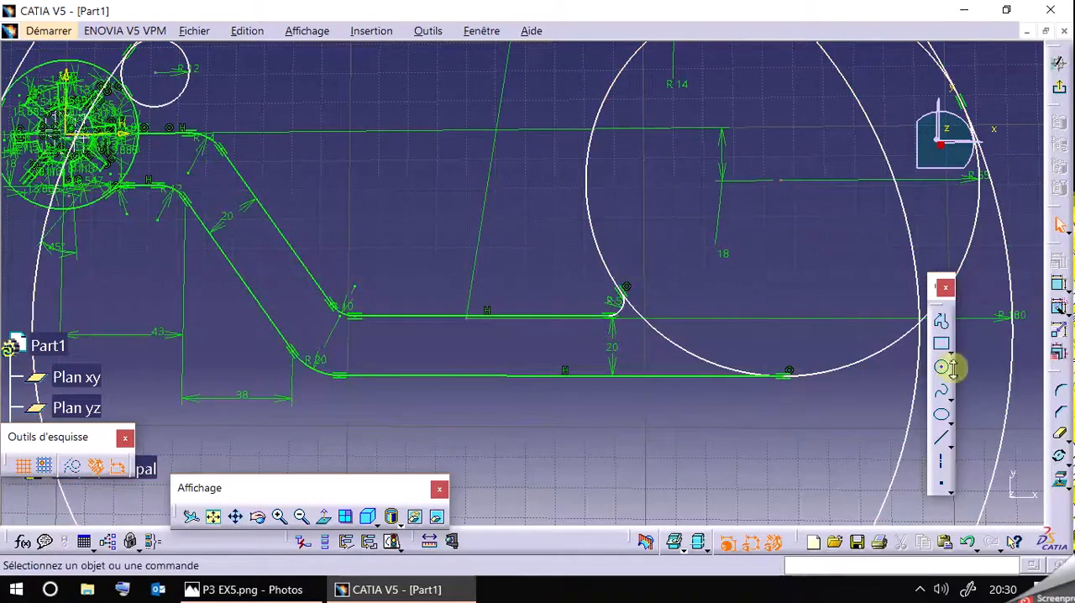
Try deleting the R14 circle above the R65 circle, and undo the deletion.
{"action": "mouse_move", "coordinate": [479, 311]}
{"action": "middle_mouse_down"}
{"action": "mouse_move", "coordinate": [360, 145]}
{"action": "mouse_move", "coordinate": [259, 288]}
{"action": "mouse_move", "coordinate": [283, 293]}
{"action": "mouse_move", "coordinate": [296, 342]}
{"action": "middle_mouse_up"}
{"action": "left_click_drag", "start_coordinate": [741, 124], "coordinate": [657, 94]}
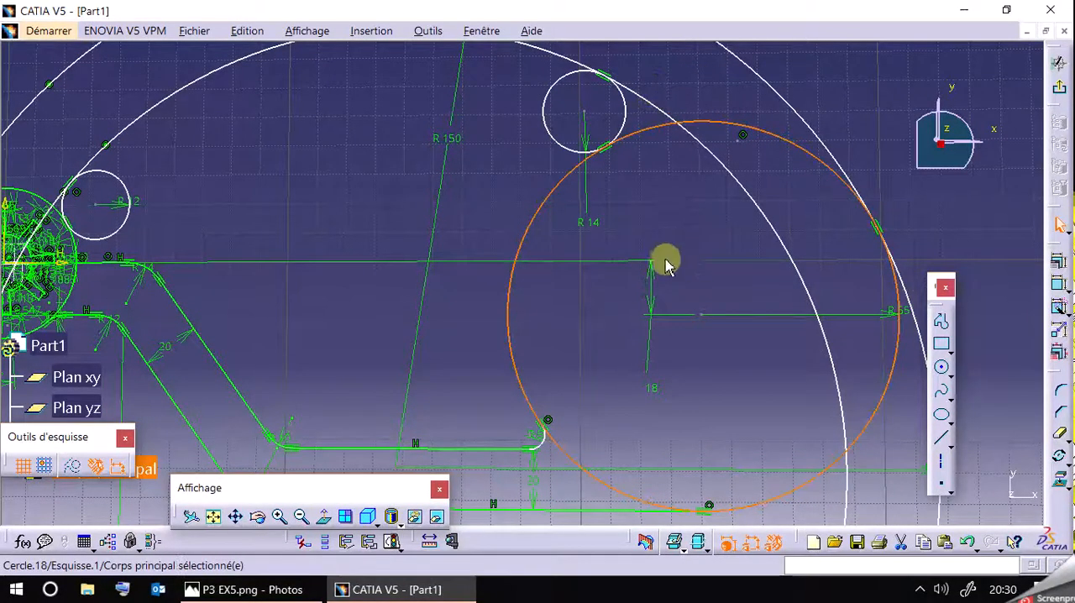
{"action": "mouse_move", "coordinate": [679, 284]}
{"action": "middle_mouse_down"}
{"action": "mouse_move", "coordinate": [641, 120]}
{"action": "mouse_move", "coordinate": [640, 226]}
{"action": "mouse_move", "coordinate": [521, 113]}
{"action": "middle_mouse_up"}
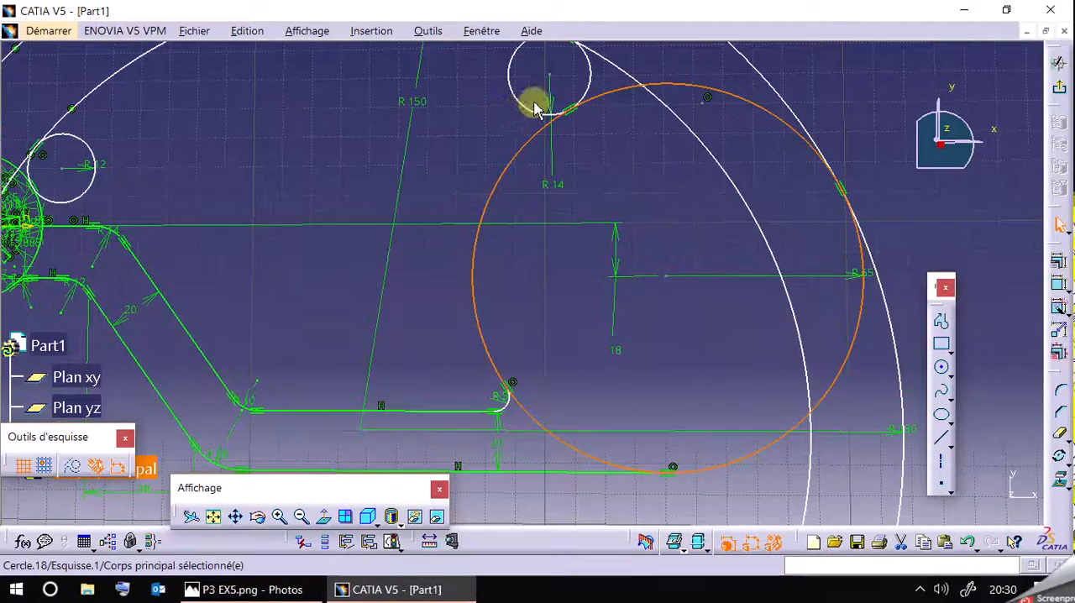
{"action": "left_click", "coordinate": [539, 116]}
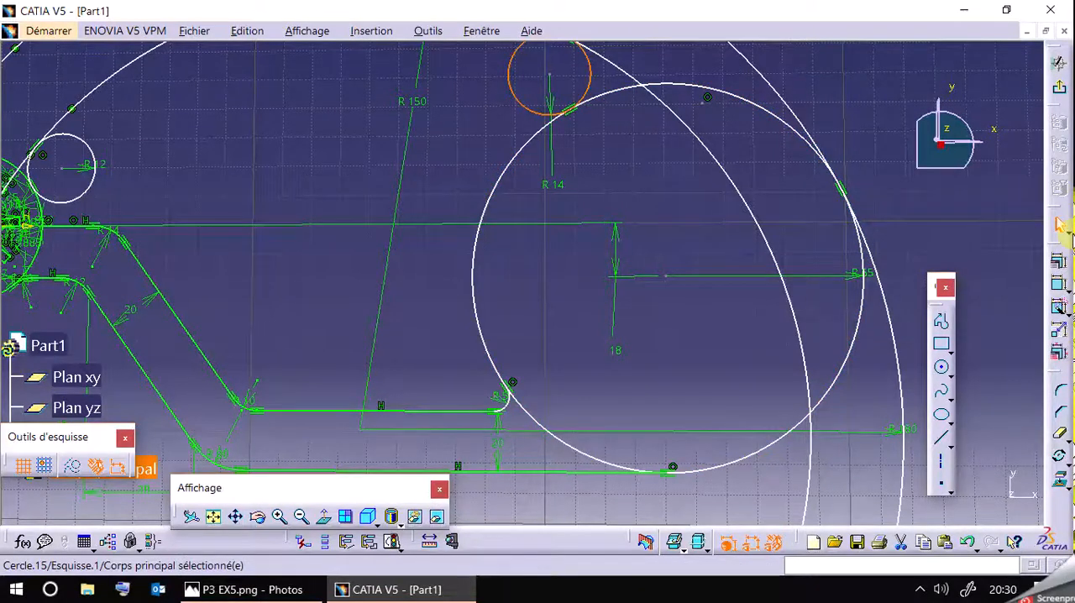
{"action": "key", "text": "Delete"}
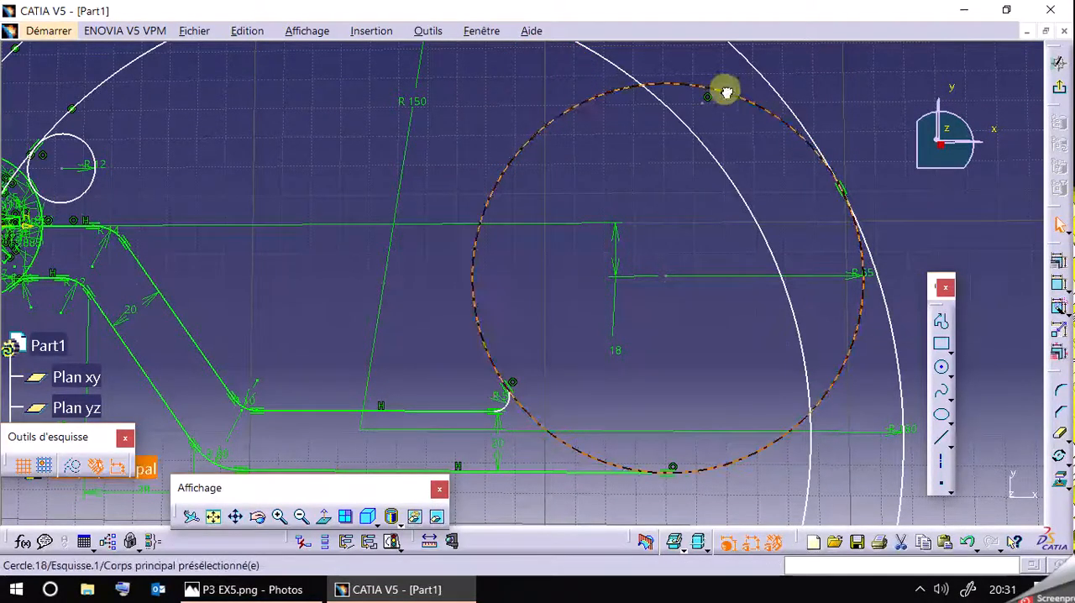
{"action": "left_click", "coordinate": [593, 101]}
{"action": "mouse_move", "coordinate": [691, 382]}
{"action": "middle_mouse_down"}
{"action": "mouse_move", "coordinate": [643, 231]}
{"action": "mouse_move", "coordinate": [897, 409]}
{"action": "mouse_move", "coordinate": [915, 399]}
{"action": "mouse_move", "coordinate": [886, 259]}
{"action": "mouse_move", "coordinate": [898, 449]}
{"action": "mouse_move", "coordinate": [859, 591]}
{"action": "mouse_move", "coordinate": [812, 454]}
{"action": "middle_mouse_up"}
{"action": "left_click_drag", "start_coordinate": [859, 128], "coordinate": [953, 428]}
{"action": "left_click", "coordinate": [968, 544]}
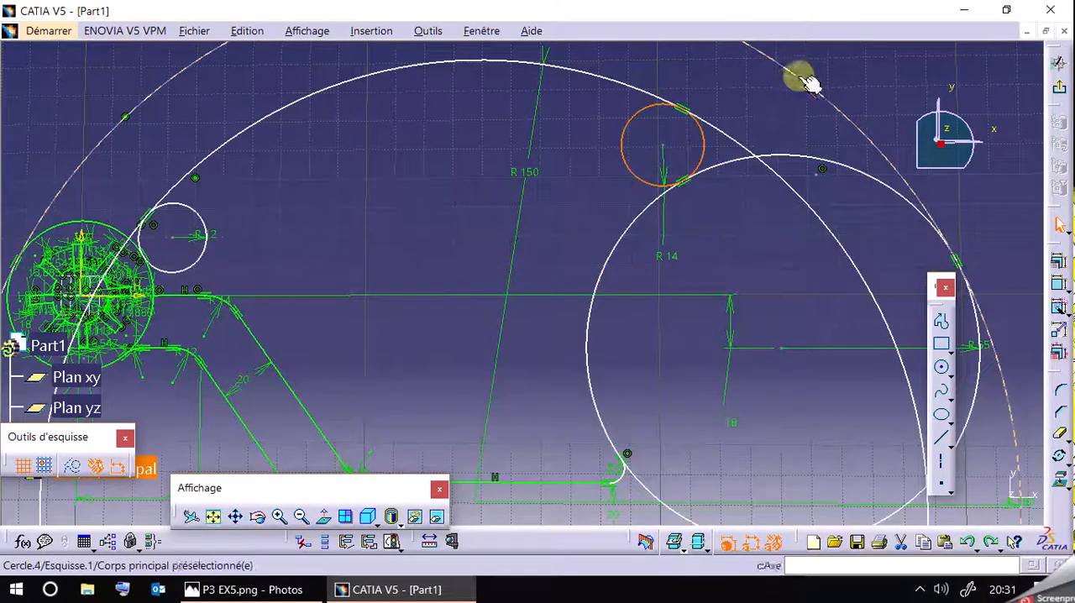
Delete the outer R180 circle and move the R65 circle closer to the arm and slotted hub.
{"action": "key", "text": "Delete"}
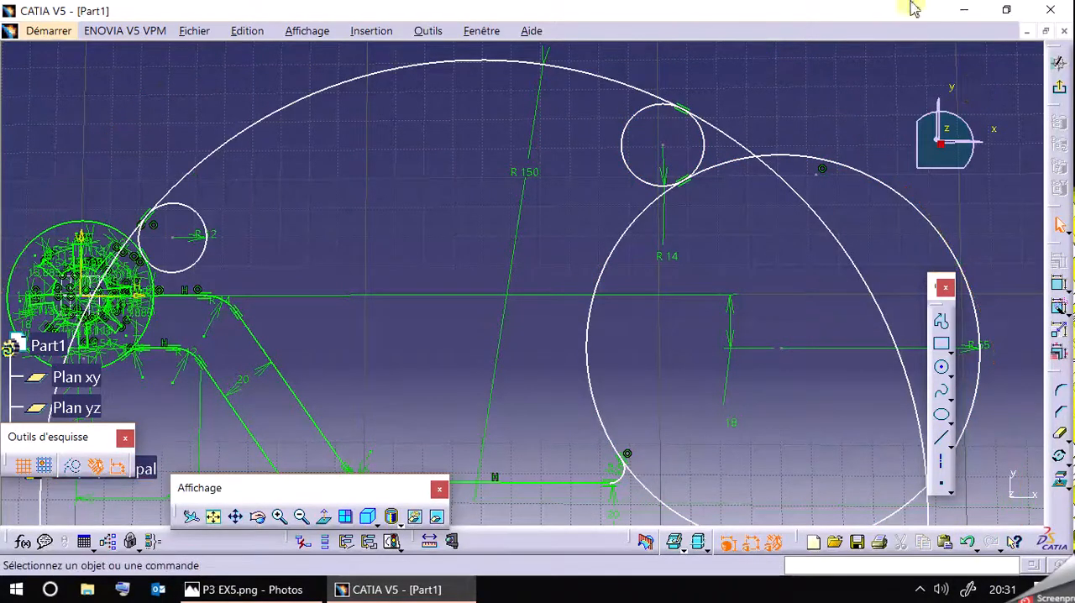
{"action": "middle_click_drag", "start_coordinate": [798, 268], "coordinate": [725, 125]}
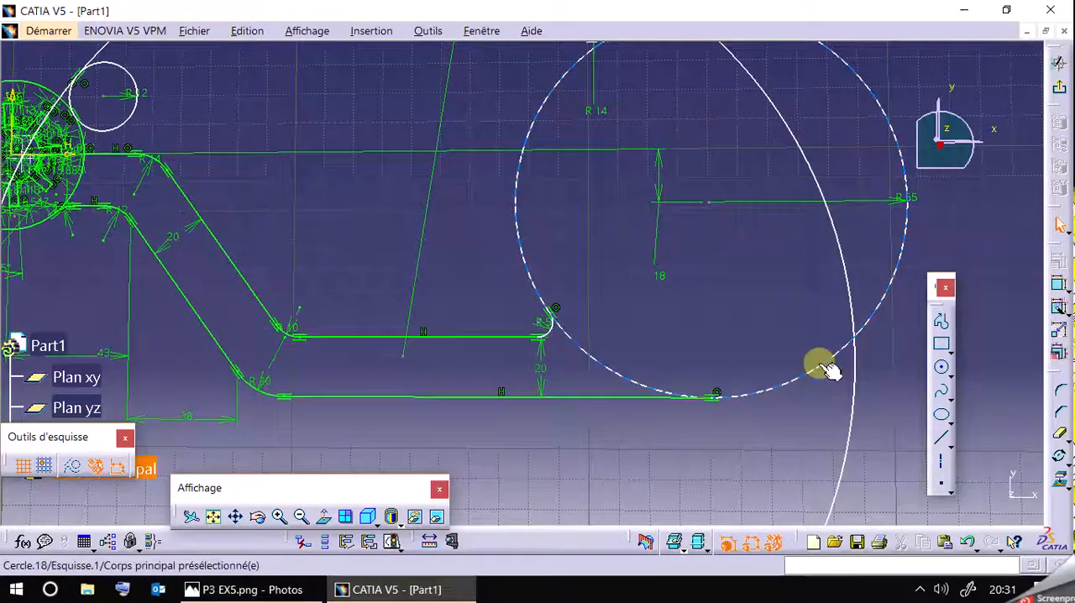
{"action": "mouse_move", "coordinate": [813, 371]}
{"action": "left_mouse_down"}
{"action": "mouse_move", "coordinate": [746, 339]}
{"action": "mouse_move", "coordinate": [684, 345]}
{"action": "mouse_move", "coordinate": [698, 347]}
{"action": "mouse_move", "coordinate": [690, 360]}
{"action": "left_mouse_up"}
{"action": "left_click", "coordinate": [721, 441]}
Add a 78 mm horizontal dimension from the R20 arc's upper end to the lower horizontal line's end on the R65 circle.
{"action": "left_click", "coordinate": [1057, 304]}
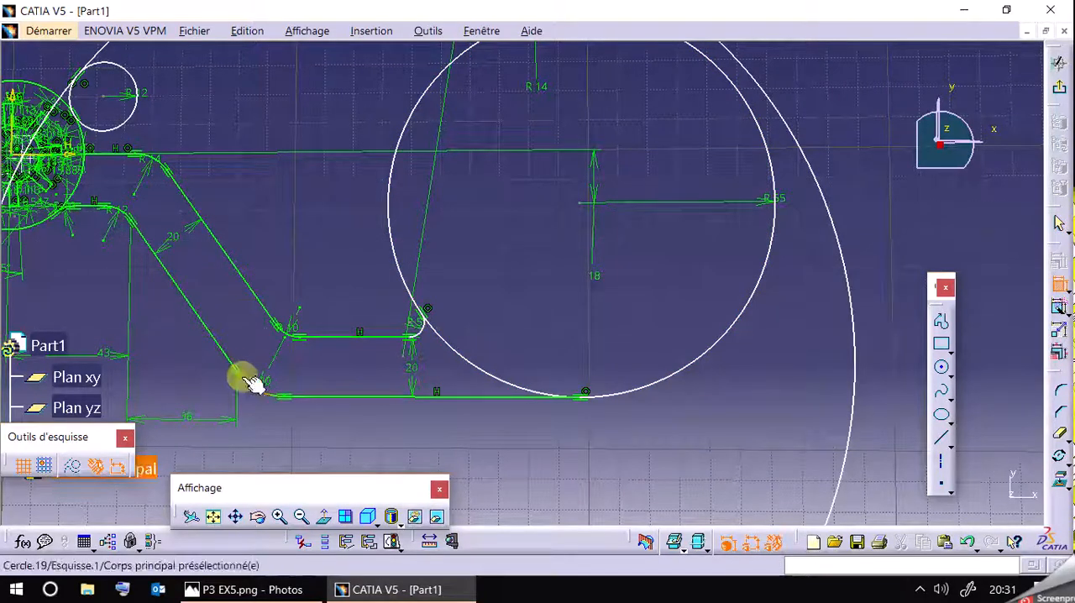
{"action": "left_click", "coordinate": [251, 381]}
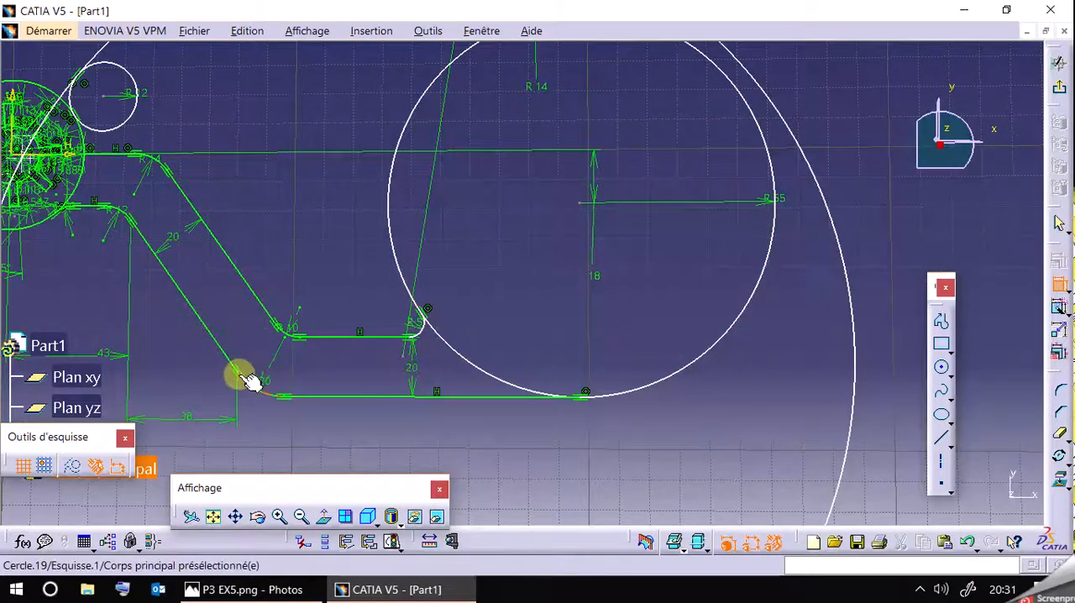
{"action": "left_click", "coordinate": [587, 398]}
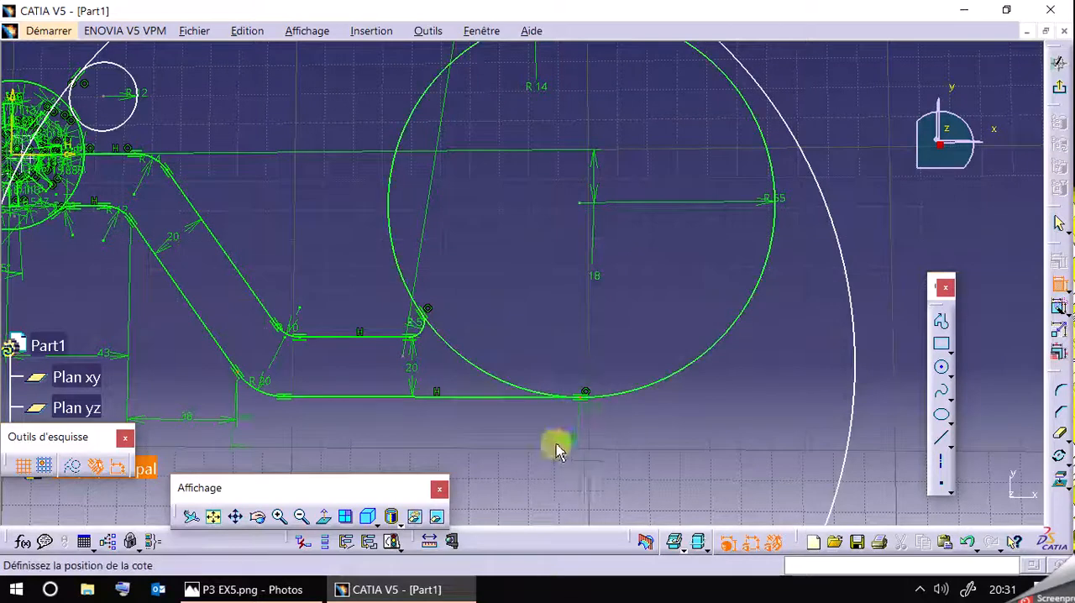
{"action": "right_click", "coordinate": [468, 455]}
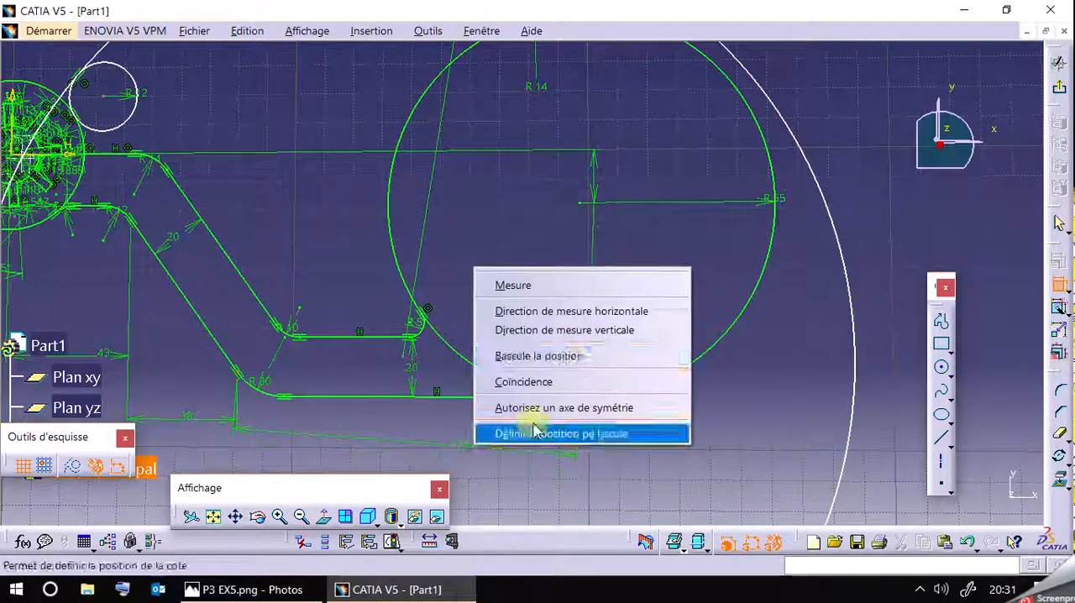
{"action": "left_click", "coordinate": [626, 312]}
{"action": "left_click", "coordinate": [463, 448]}
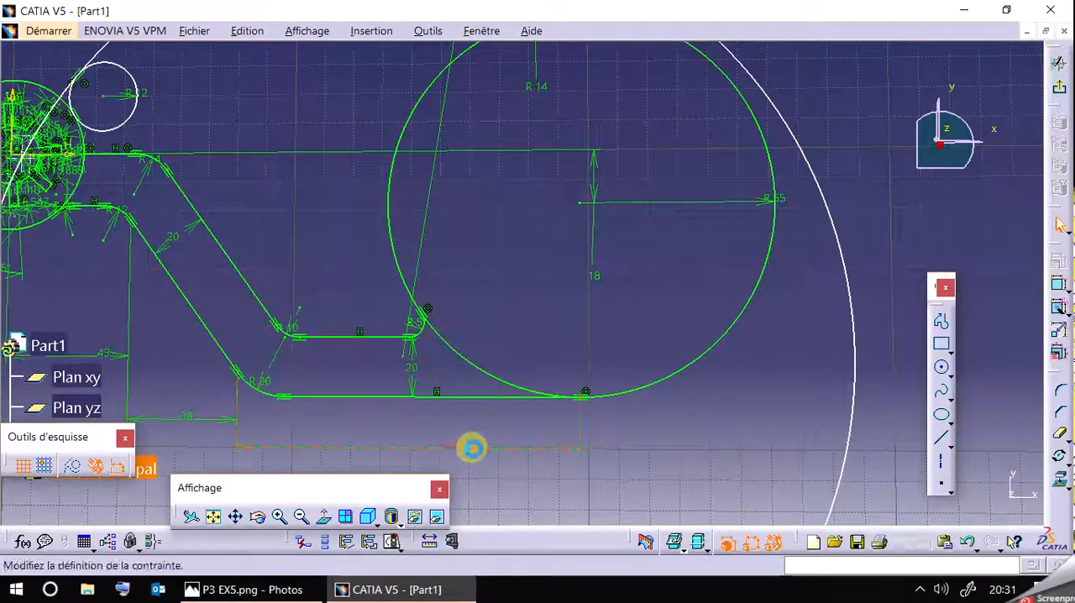
{"action": "double_click", "coordinate": [473, 451]}
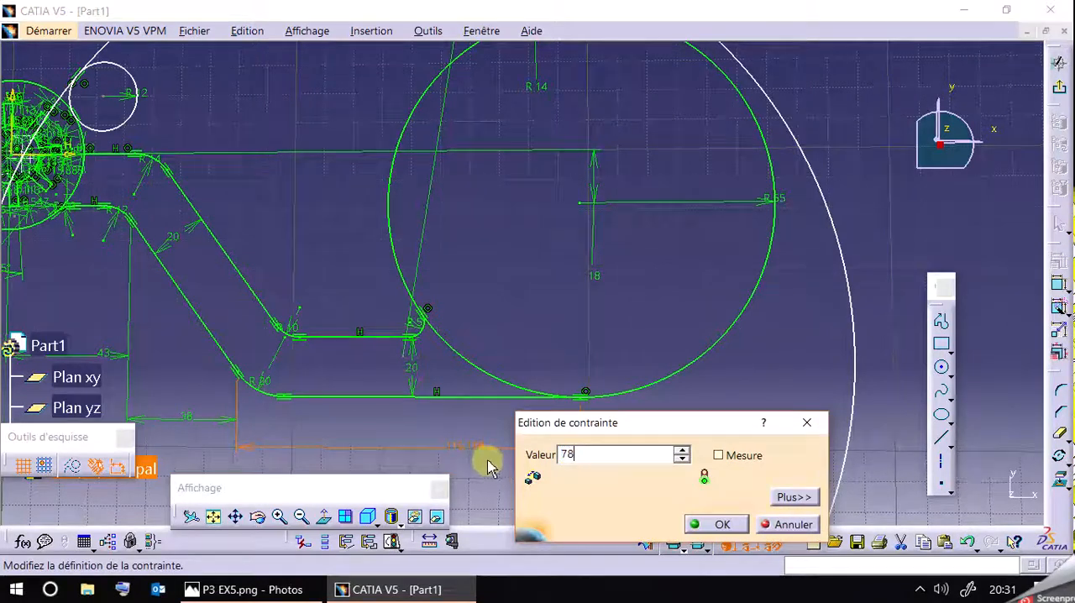
{"action": "type", "text": "78"}
{"action": "key", "text": "Return"}
Recheck the reference drawing, sketch a circle with a 180 mm radius and position it around the R150 circle.
{"action": "mouse_move", "coordinate": [593, 434]}
{"action": "middle_mouse_down"}
{"action": "mouse_move", "coordinate": [728, 434]}
{"action": "mouse_move", "coordinate": [768, 569]}
{"action": "mouse_move", "coordinate": [768, 537]}
{"action": "middle_mouse_up"}
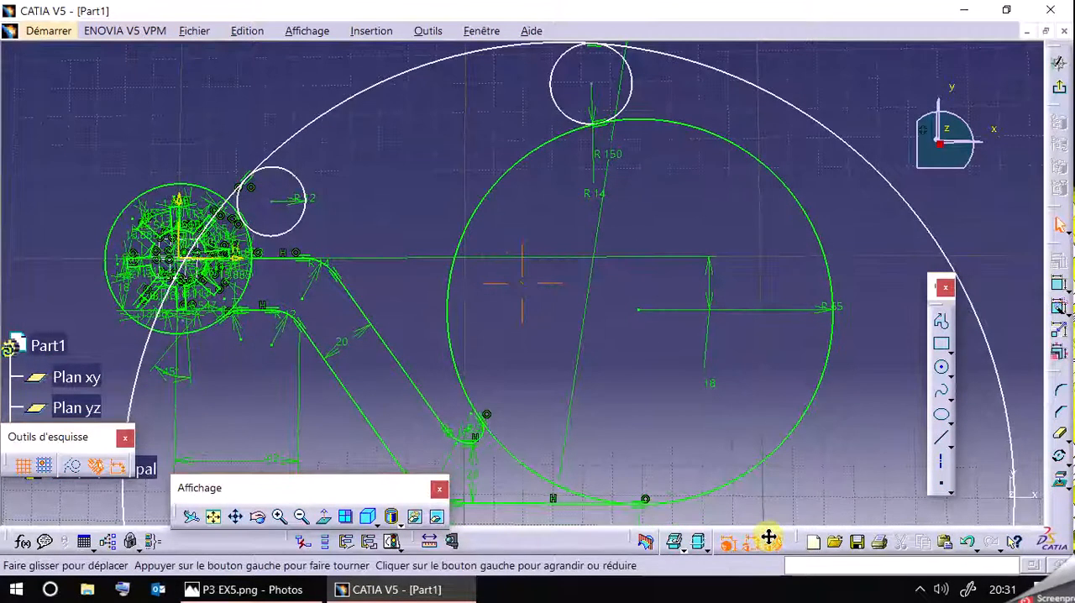
{"action": "left_click", "coordinate": [296, 590]}
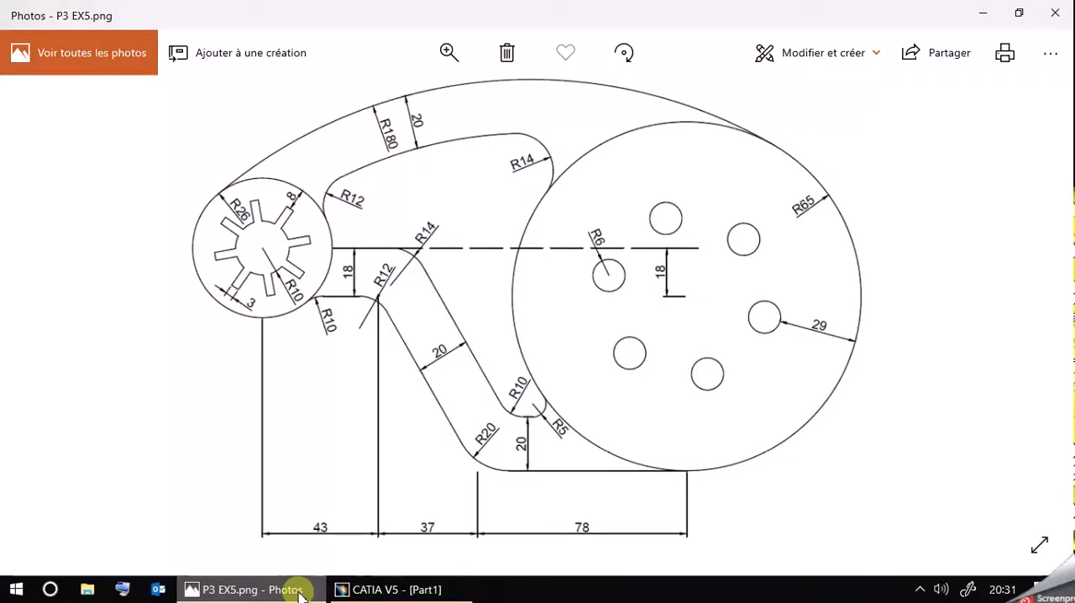
{"action": "left_click", "coordinate": [299, 592]}
{"action": "middle_click_drag", "start_coordinate": [744, 328], "coordinate": [719, 301]}
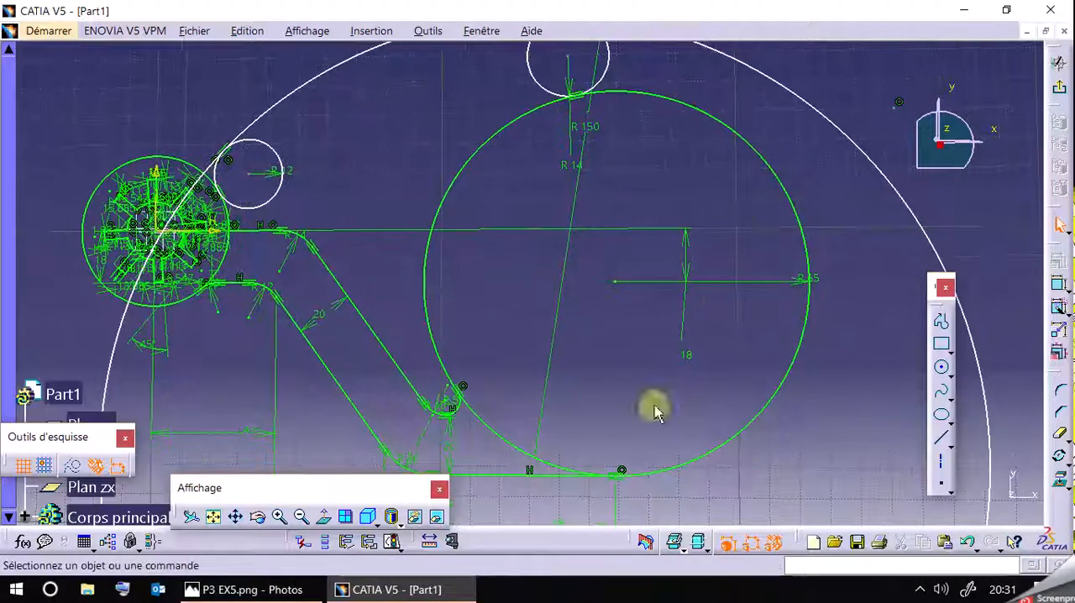
{"action": "left_click", "coordinate": [213, 516]}
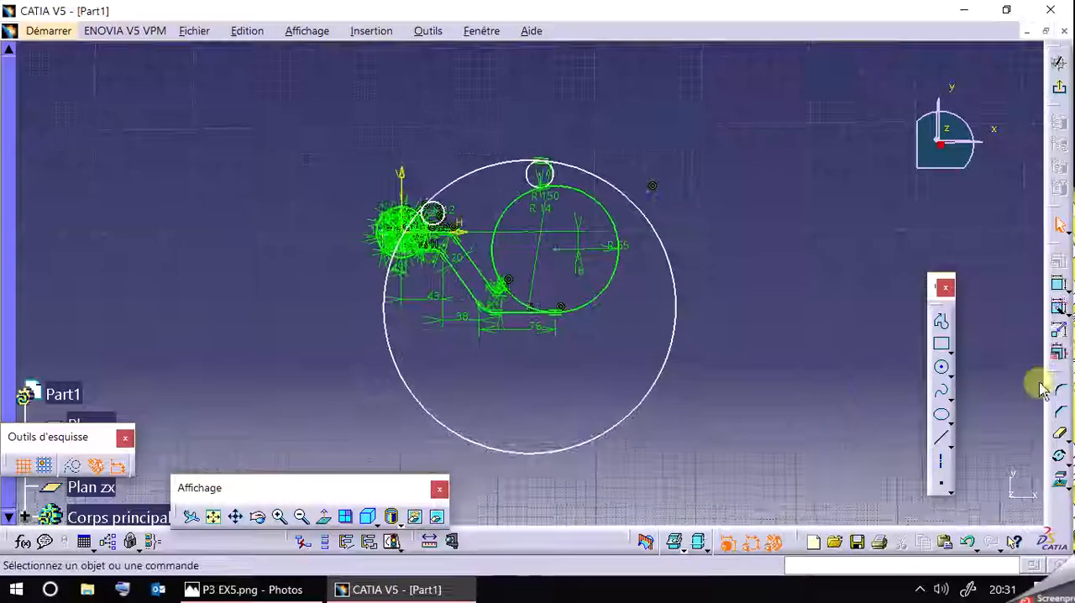
{"action": "left_click", "coordinate": [941, 368]}
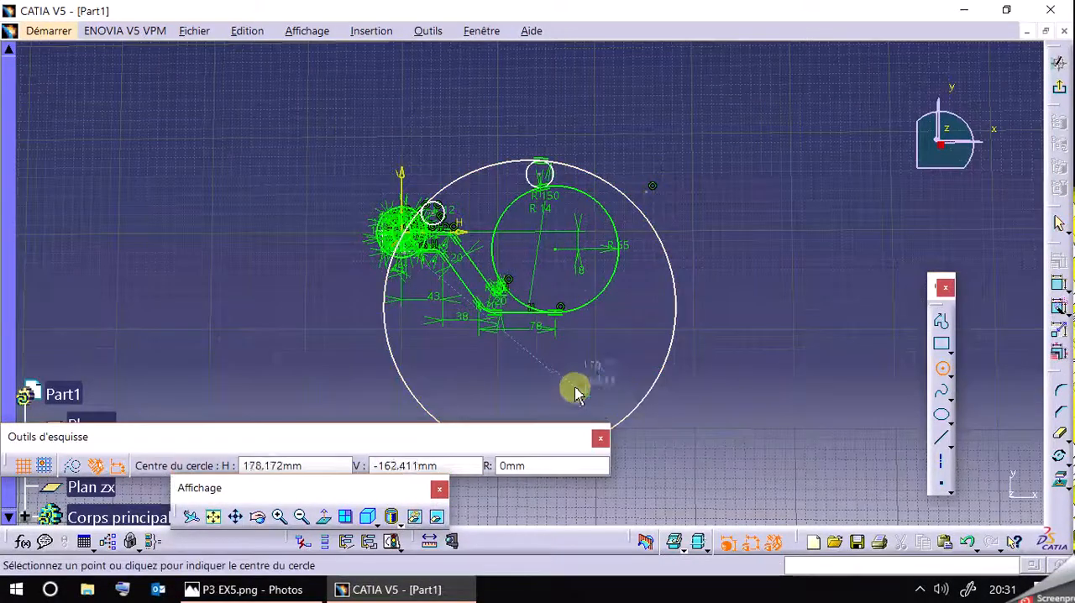
{"action": "left_click", "coordinate": [764, 410]}
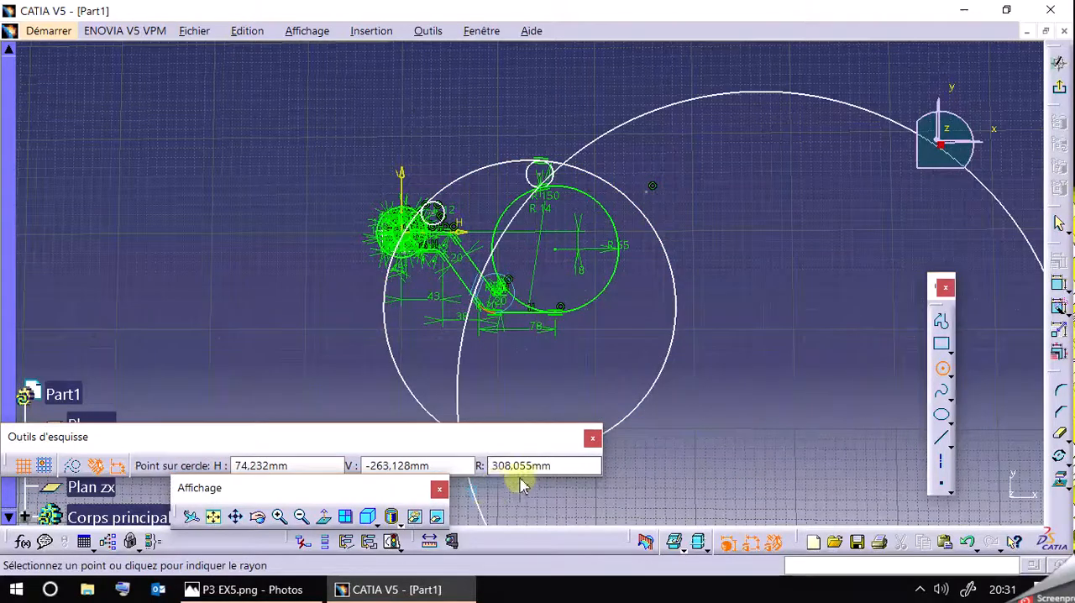
{"action": "left_click", "coordinate": [544, 467]}
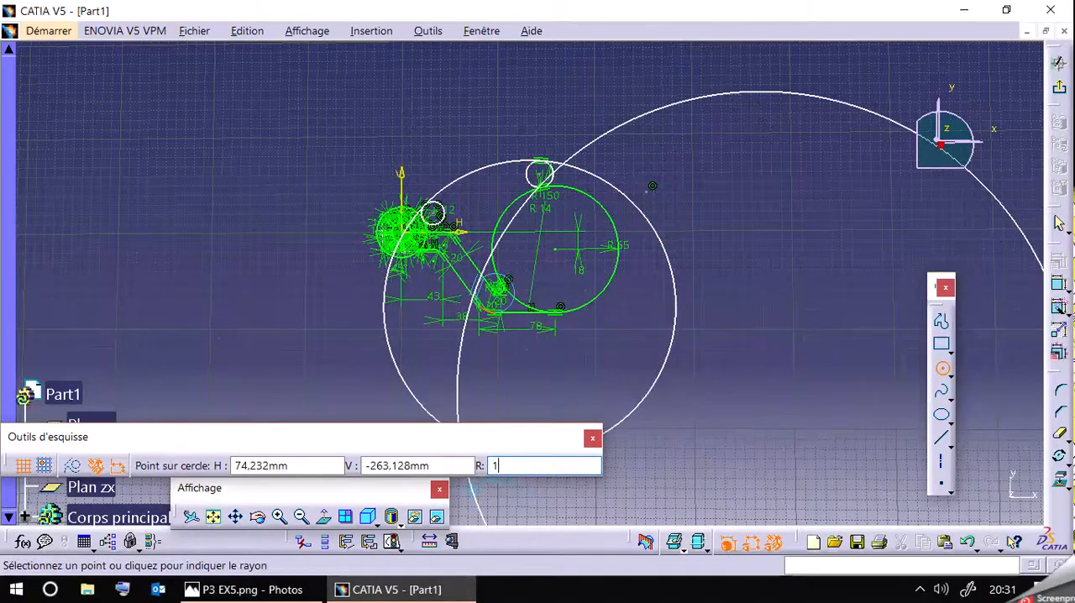
{"action": "key", "text": "Return"}
{"action": "mouse_move", "coordinate": [639, 400]}
{"action": "left_mouse_down"}
{"action": "mouse_move", "coordinate": [792, 221]}
{"action": "mouse_move", "coordinate": [532, 155]}
{"action": "mouse_move", "coordinate": [499, 106]}
{"action": "mouse_move", "coordinate": [549, 110]}
{"action": "mouse_move", "coordinate": [676, 239]}
{"action": "left_mouse_up"}
{"action": "left_click", "coordinate": [749, 175]}
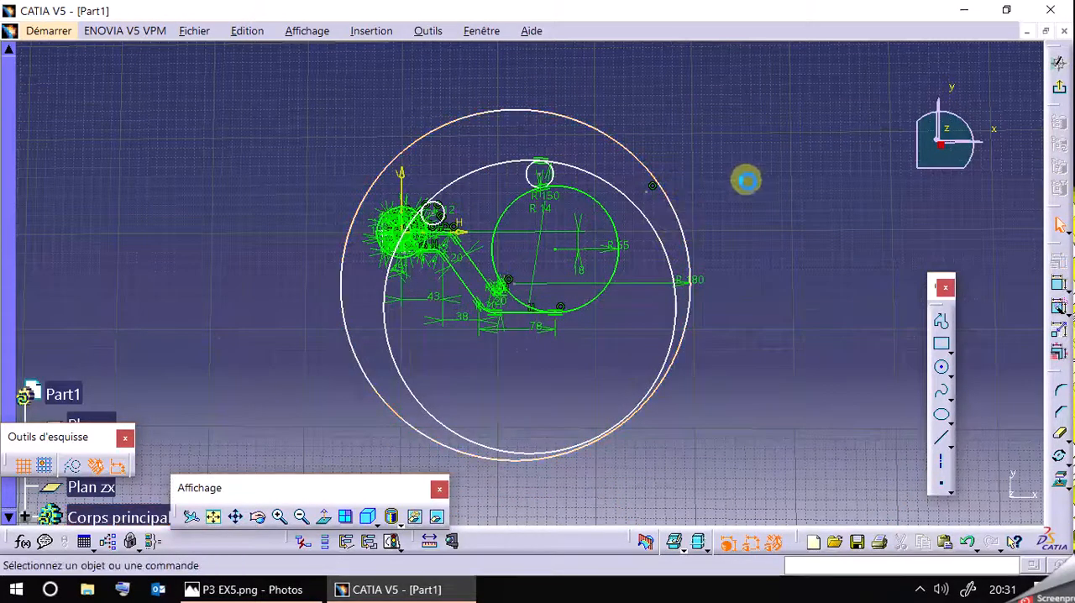
Check the reference drawing and try to make the R180 circle concentric with the R150 circle.
{"action": "left_click", "coordinate": [298, 591]}
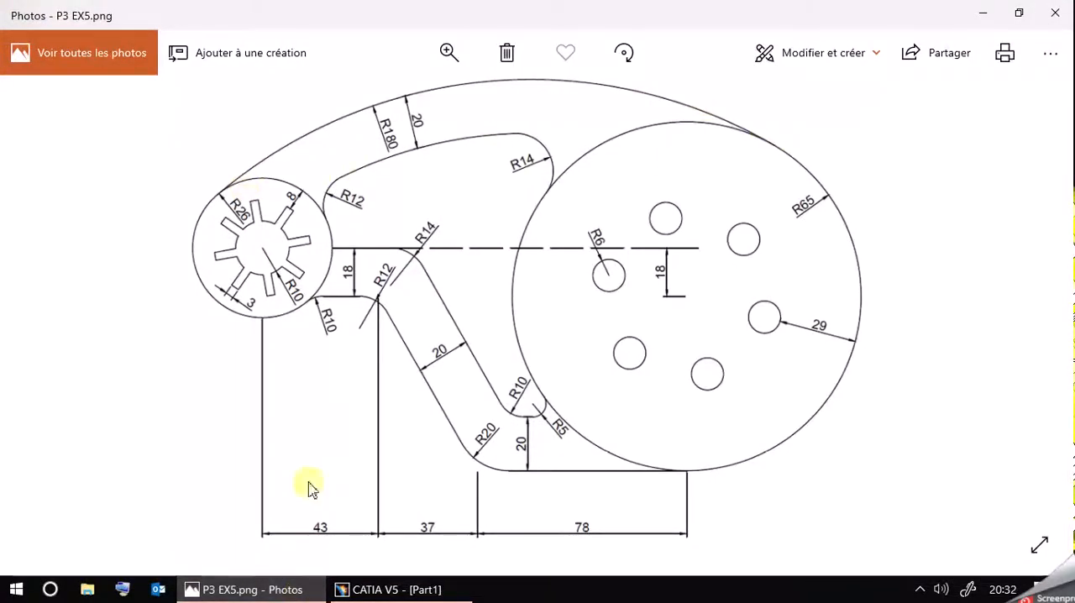
{"action": "left_click", "coordinate": [277, 588]}
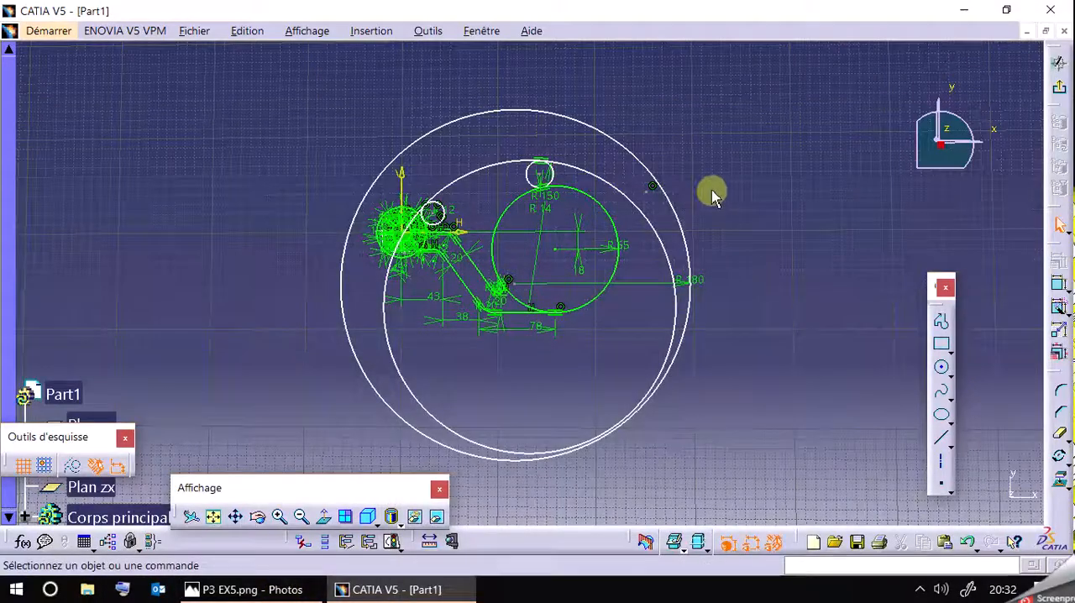
{"action": "left_click", "coordinate": [641, 208]}
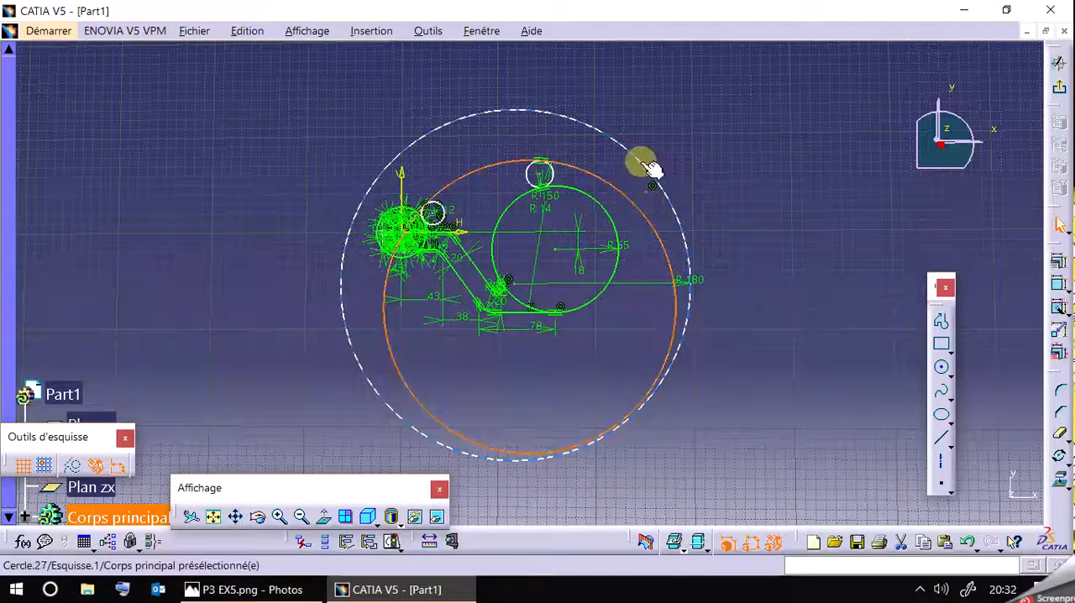
{"action": "left_click", "coordinate": [641, 173], "text": "ctrl"}
{"action": "left_click", "coordinate": [1058, 267]}
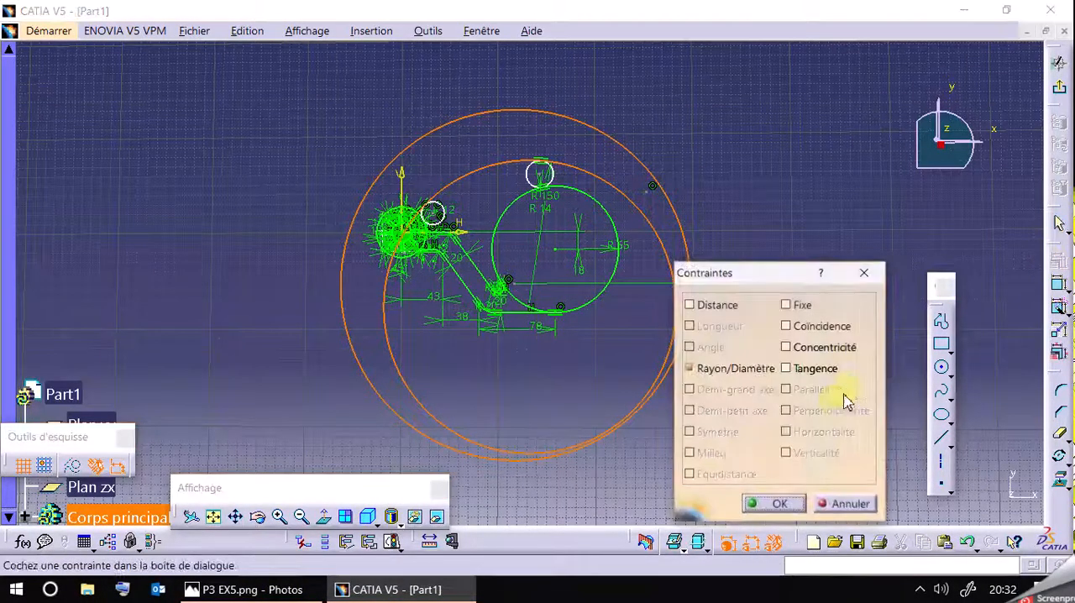
{"action": "left_click", "coordinate": [823, 349]}
{"action": "left_click", "coordinate": [766, 503]}
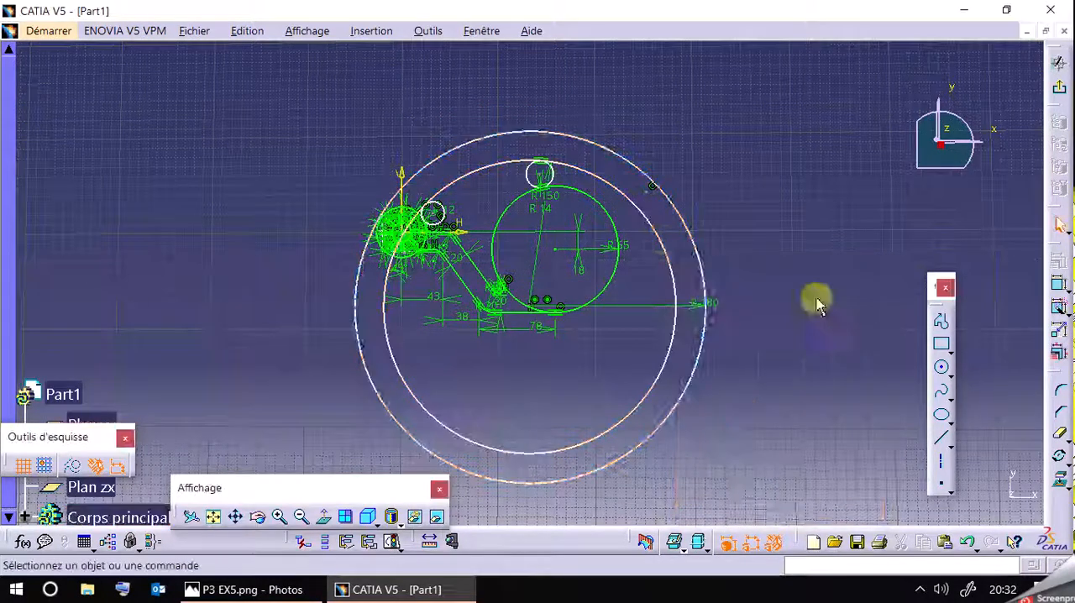
Compare the R180 and R65 circles in the sketch with the outer arcs in the P3 EX5 reference drawing.
{"action": "left_click", "coordinate": [618, 228]}
{"action": "left_click", "coordinate": [674, 205], "text": "ctrl"}
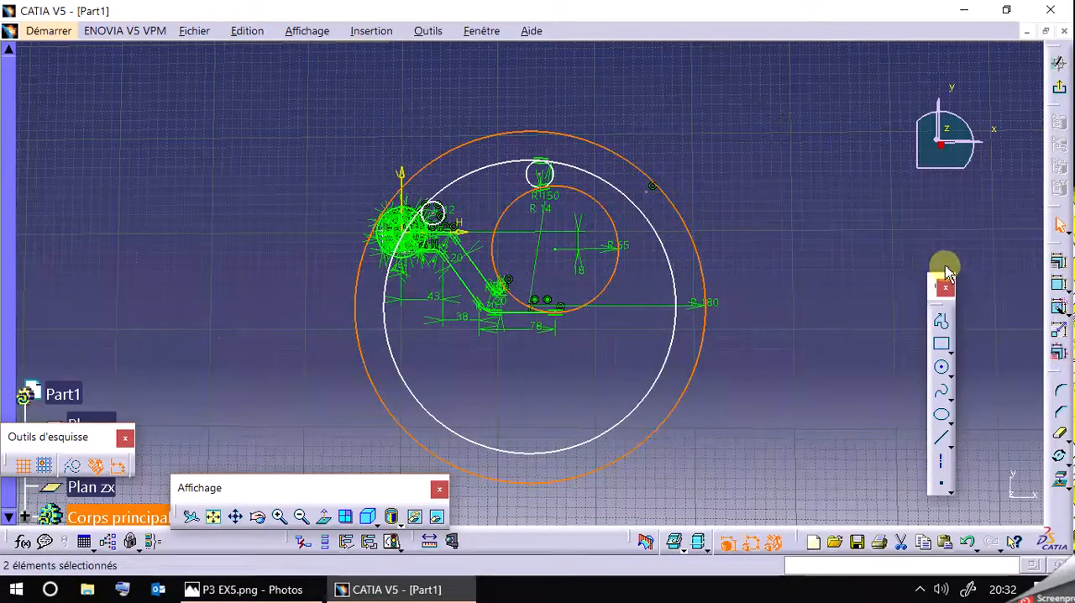
{"action": "left_click", "coordinate": [851, 228]}
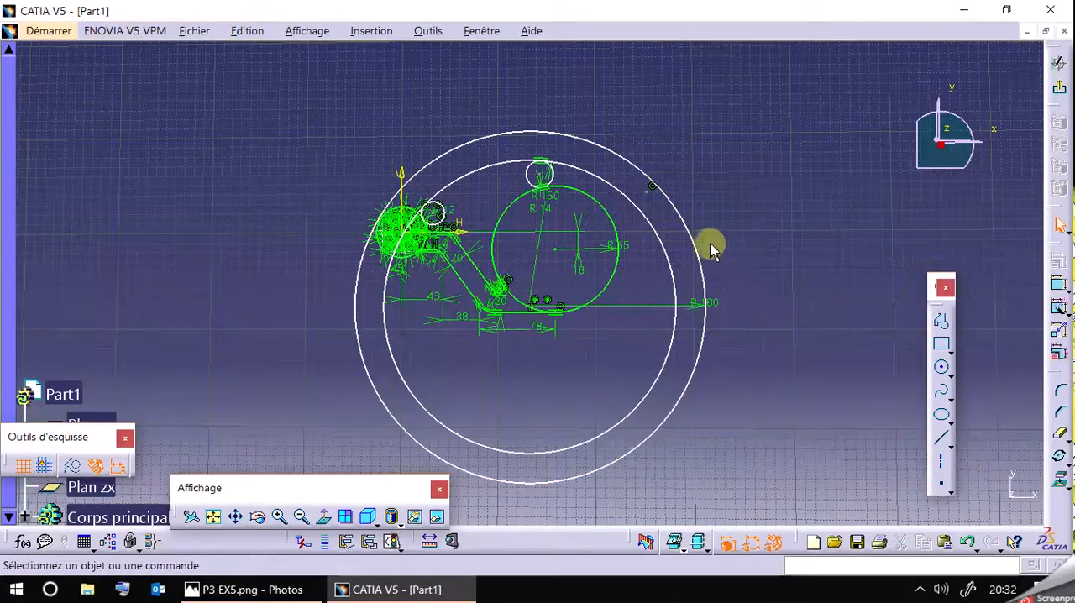
{"action": "left_click", "coordinate": [286, 592]}
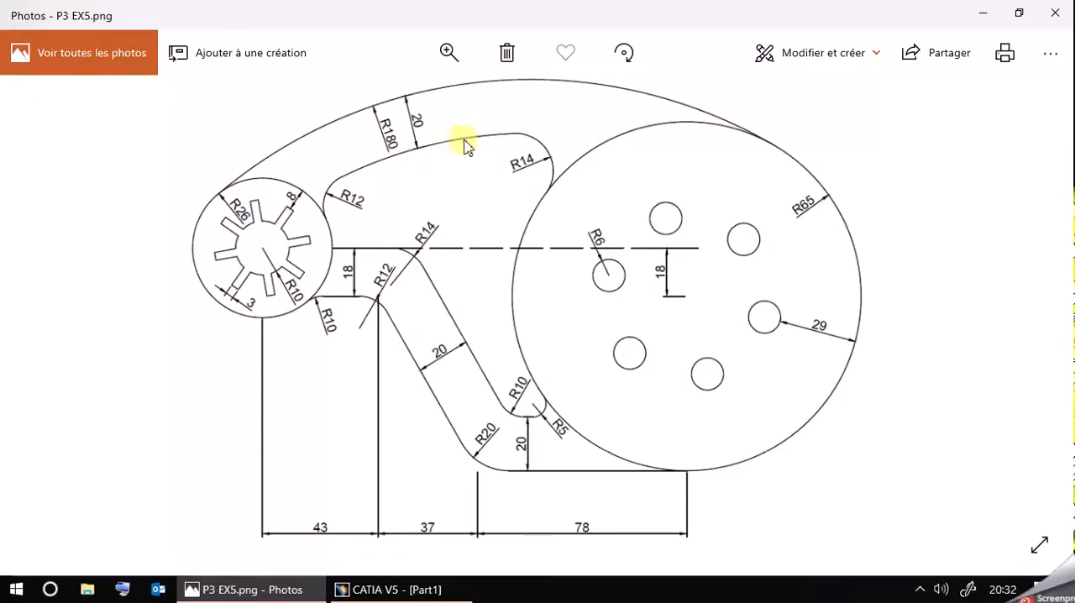
{"action": "left_click", "coordinate": [287, 590]}
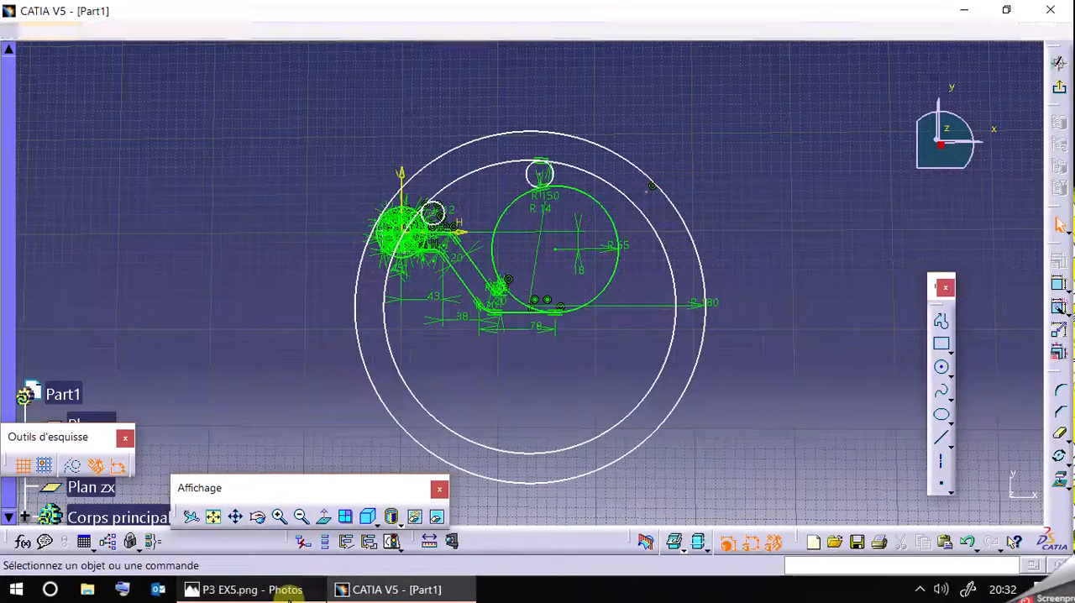
{"action": "left_click", "coordinate": [287, 591]}
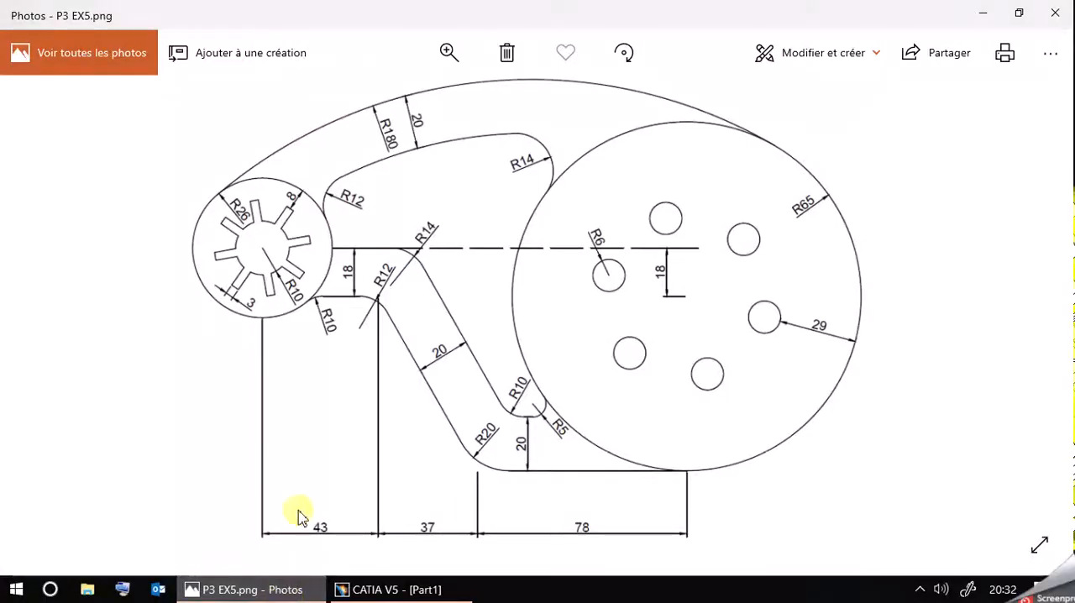
{"action": "left_click", "coordinate": [280, 592]}
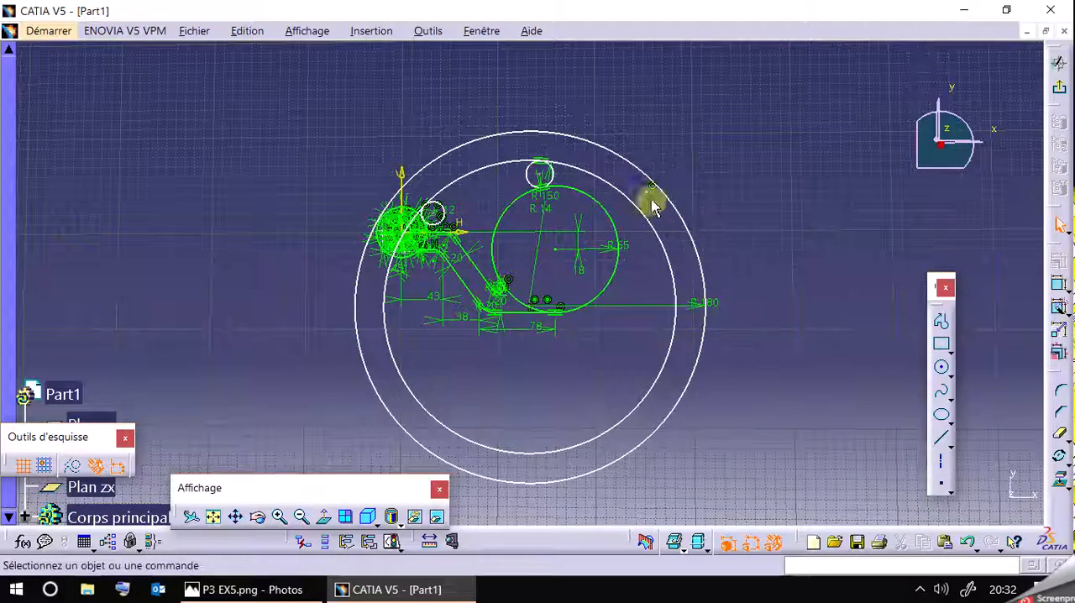
Try shifting the R180 circle, and undo the move and its concentricity with the R150 circle.
{"action": "left_click", "coordinate": [968, 544]}
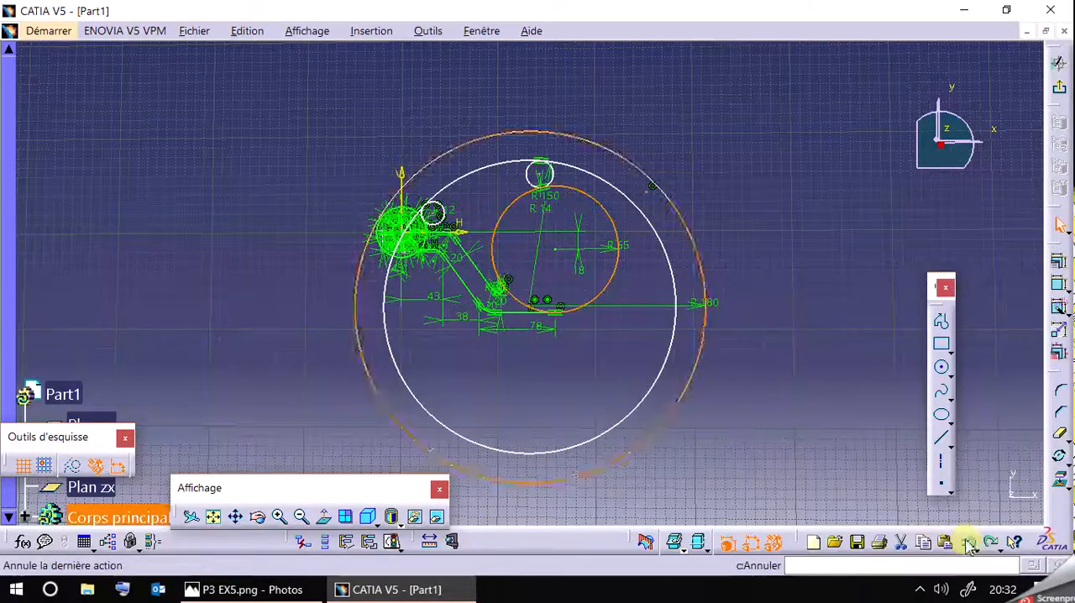
{"action": "left_click", "coordinate": [798, 318]}
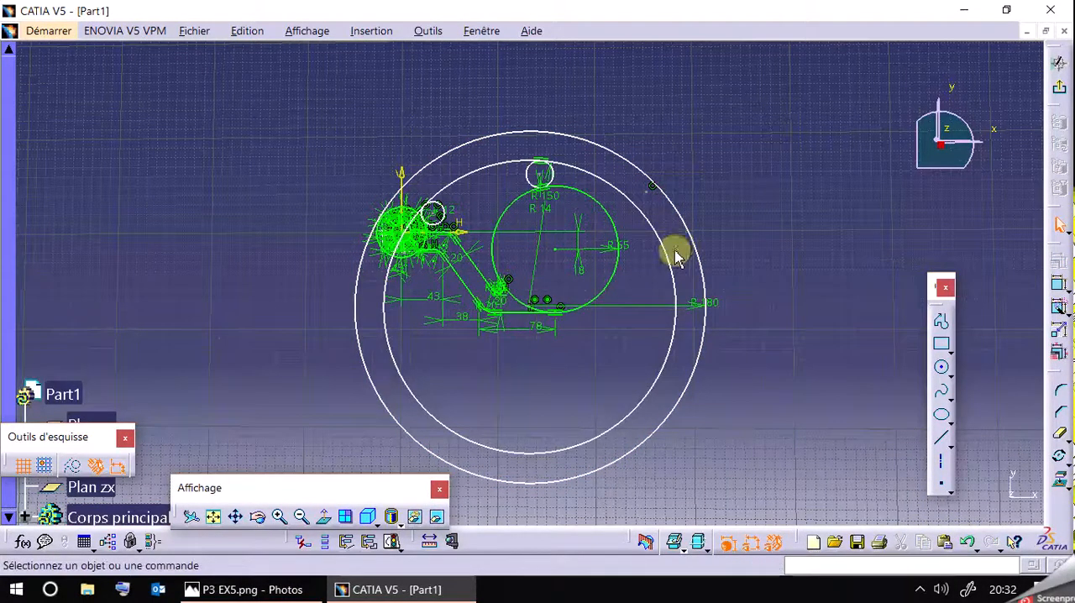
{"action": "mouse_move", "coordinate": [708, 258]}
{"action": "left_mouse_down"}
{"action": "mouse_move", "coordinate": [680, 233]}
{"action": "mouse_move", "coordinate": [701, 250]}
{"action": "left_mouse_up"}
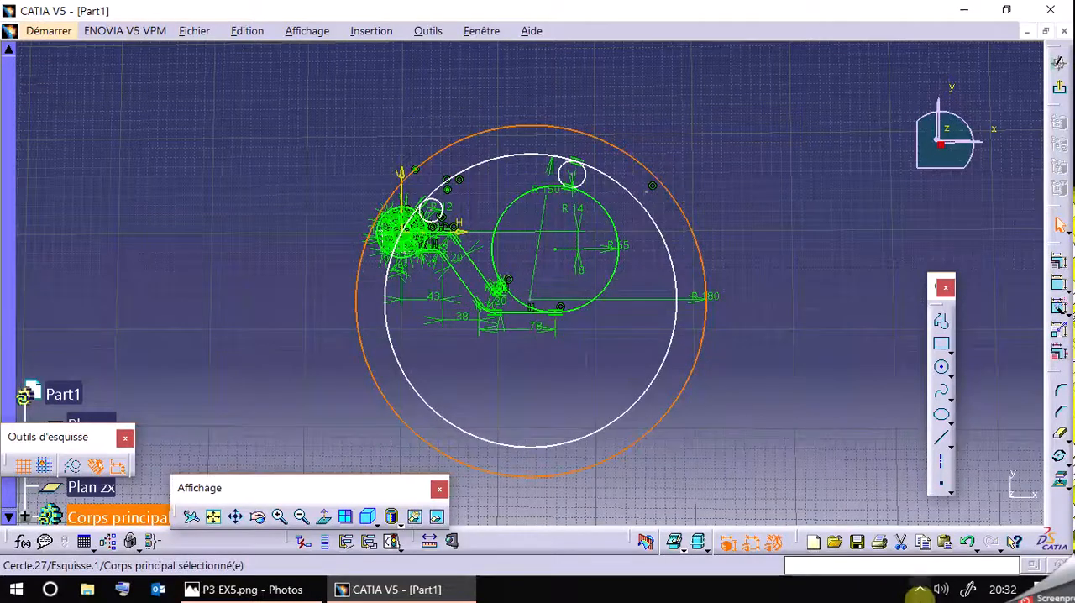
{"action": "left_click", "coordinate": [969, 544]}
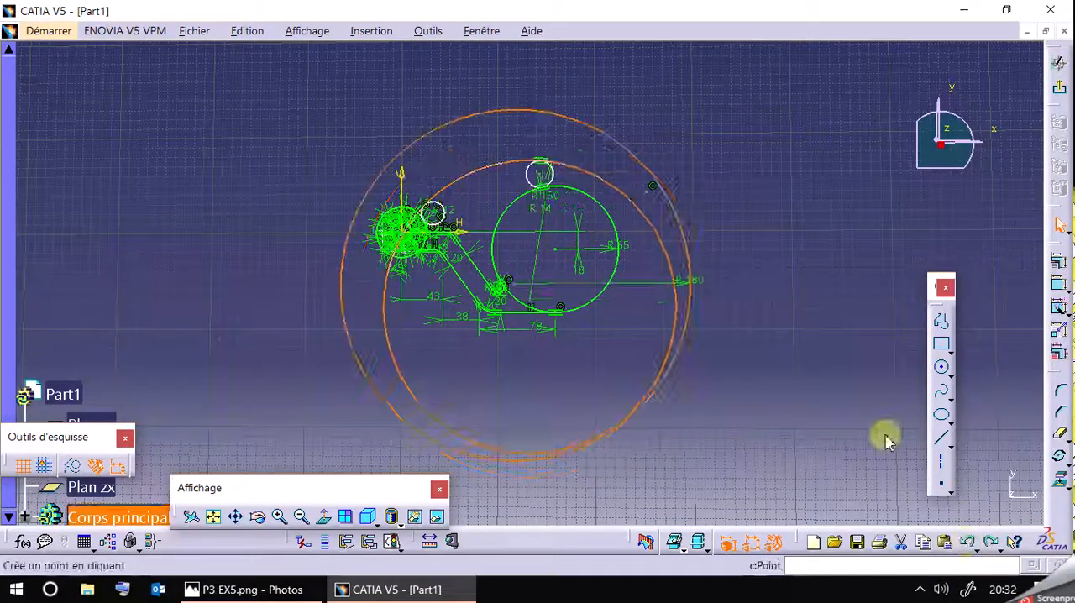
{"action": "left_click", "coordinate": [756, 216]}
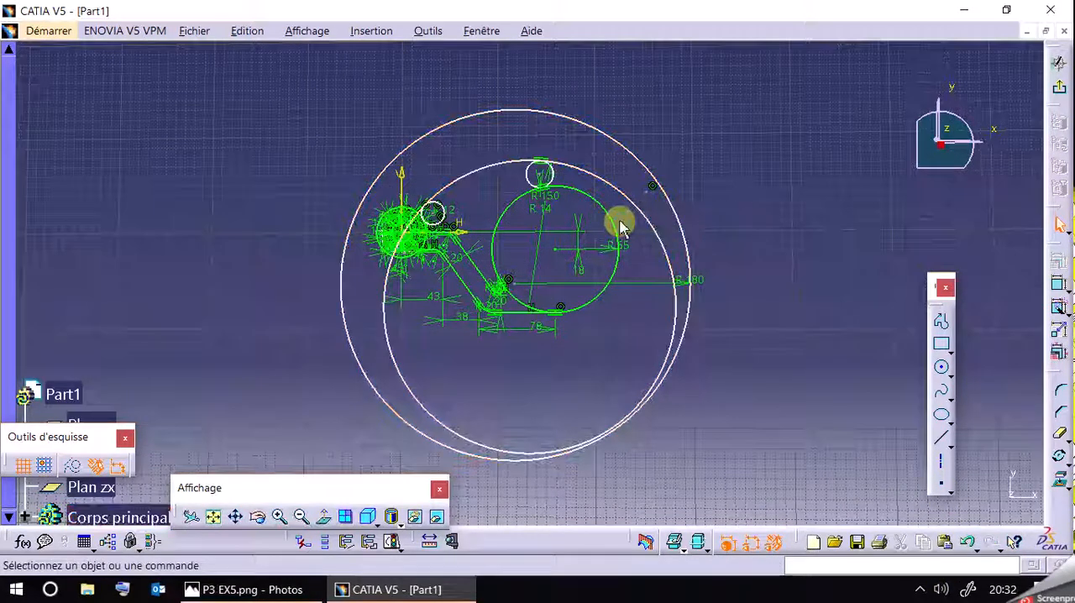
Add a tangency constraint between the R65 circle and the outer R180 circle.
{"action": "left_click", "coordinate": [617, 224]}
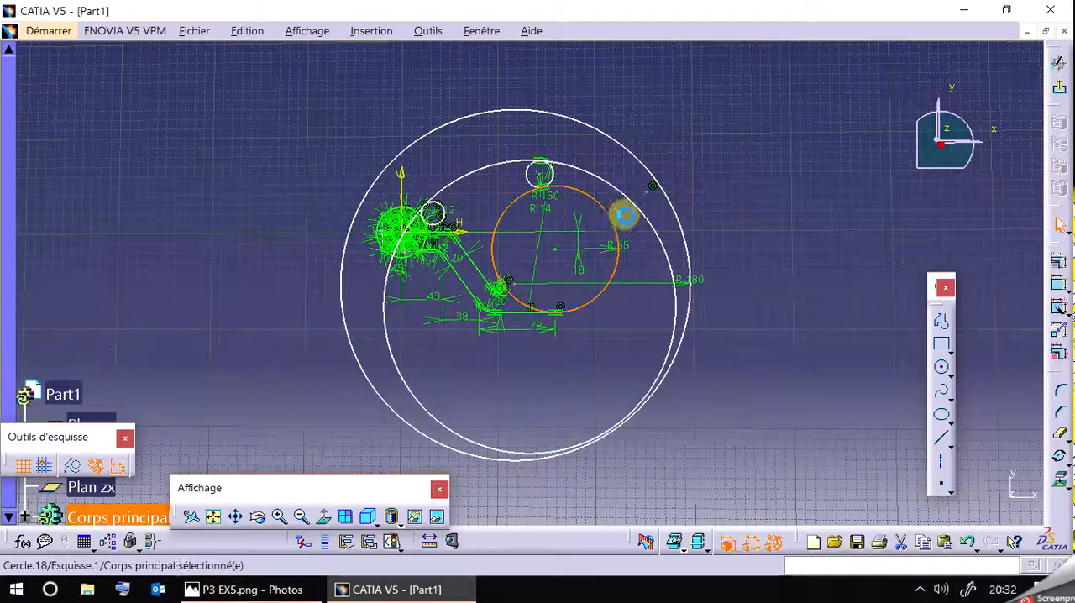
{"action": "left_click", "coordinate": [682, 225], "text": "ctrl"}
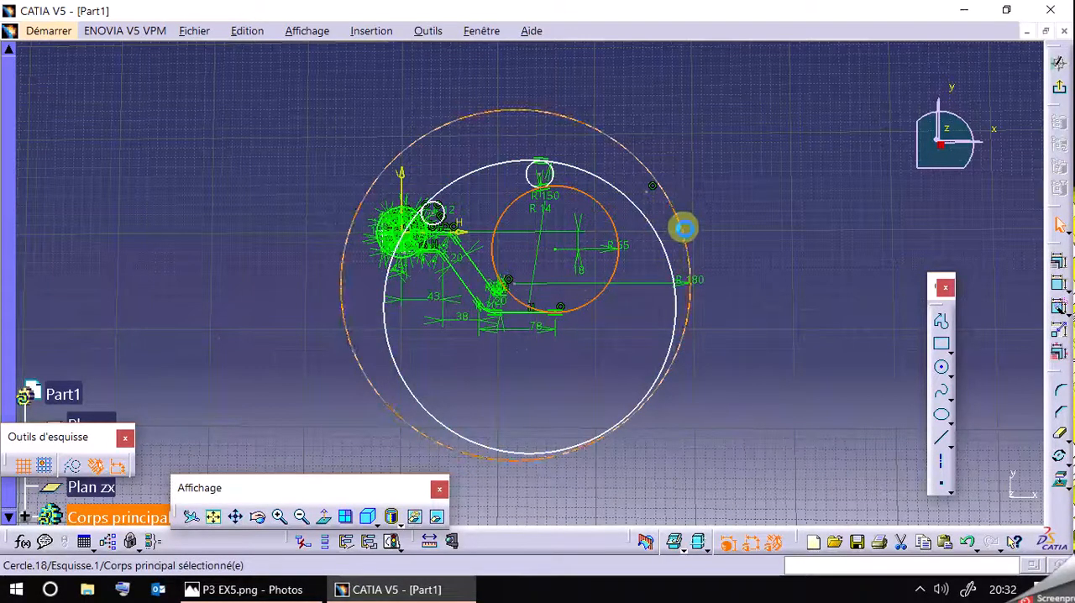
{"action": "left_click", "coordinate": [1058, 267]}
{"action": "left_click", "coordinate": [805, 369]}
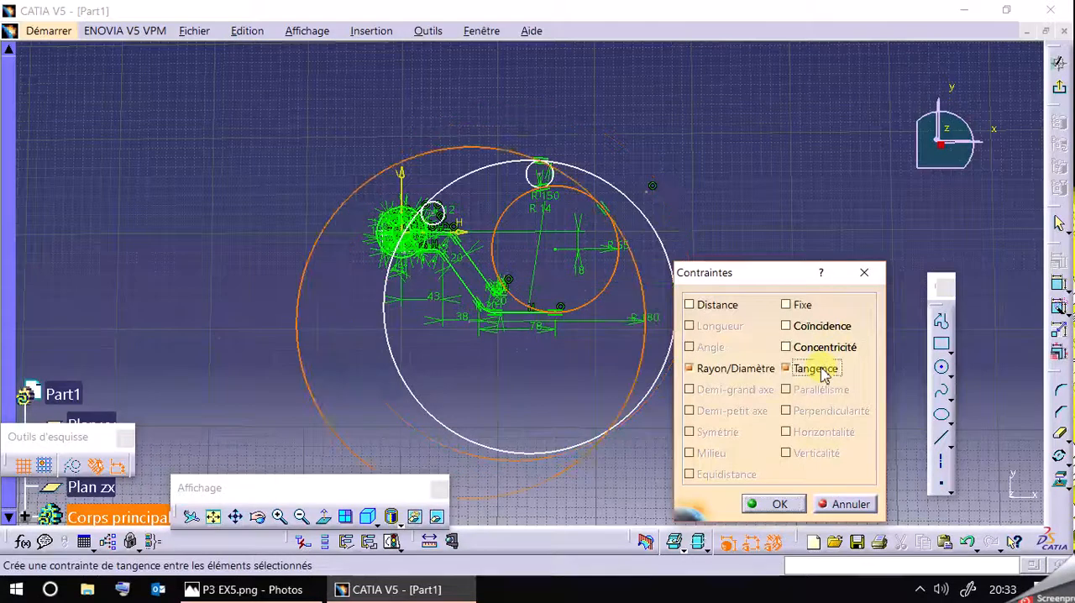
{"action": "left_click", "coordinate": [774, 503]}
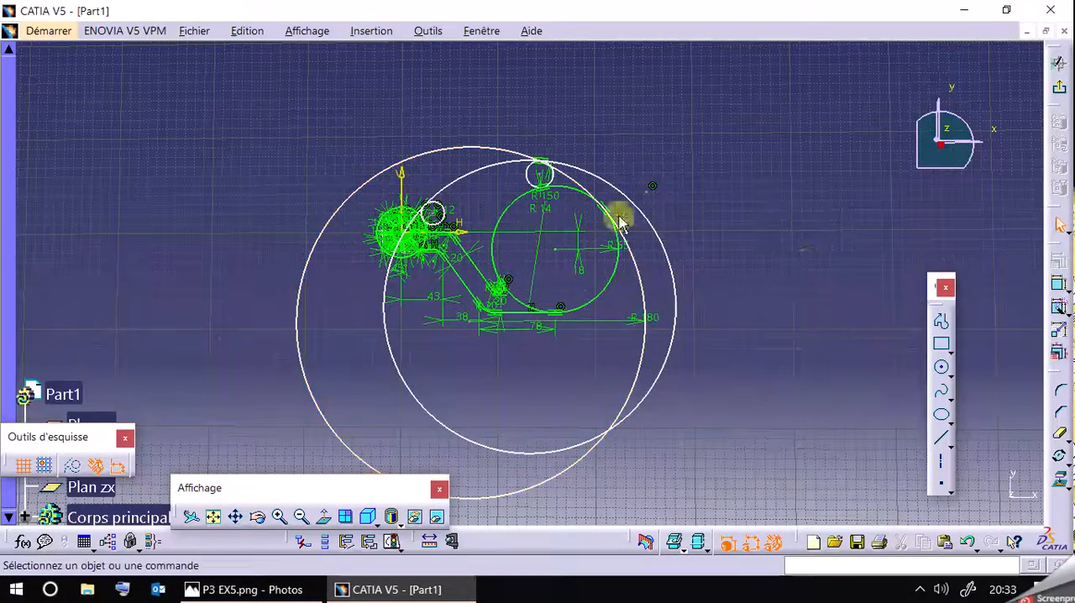
Move the R180 circle up and slightly towards the slotted hub, and hide the dimensional and geometric constraints.
{"action": "left_click_drag", "start_coordinate": [646, 304], "coordinate": [662, 262]}
{"action": "left_click", "coordinate": [755, 548]}
{"action": "left_click", "coordinate": [773, 546]}
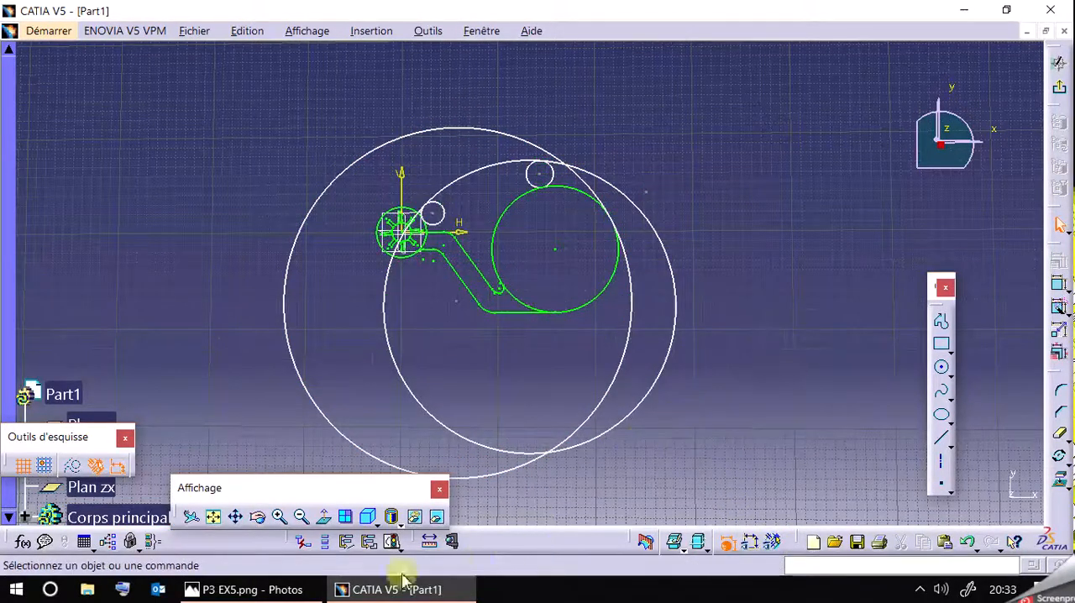
Check the reference drawing and make the R180 circle tangent to the R26 outer circle of the slotted hub.
{"action": "left_click", "coordinate": [290, 591]}
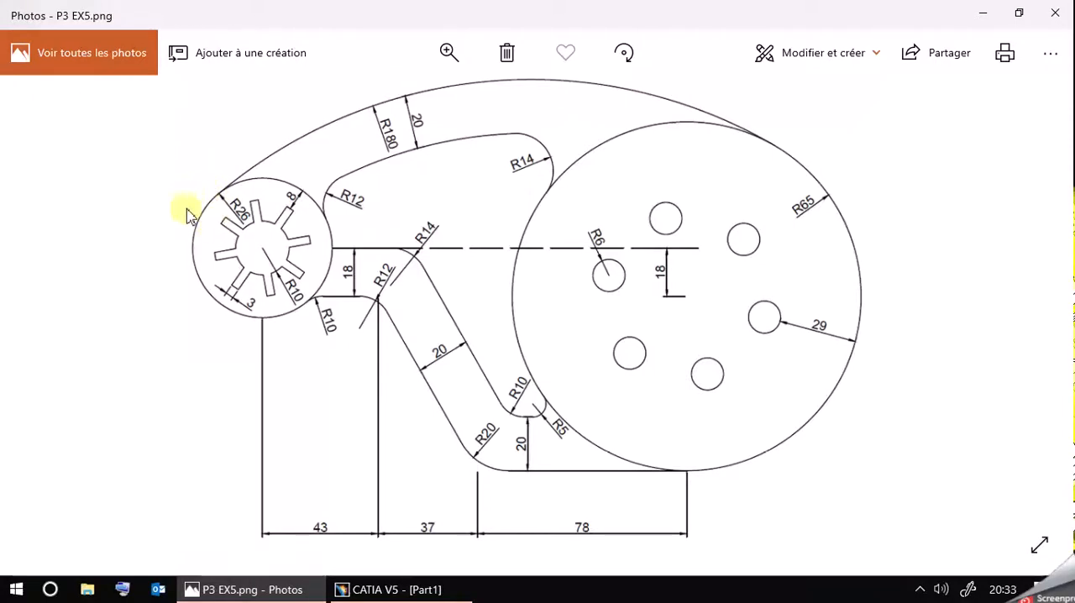
{"action": "left_click", "coordinate": [357, 589]}
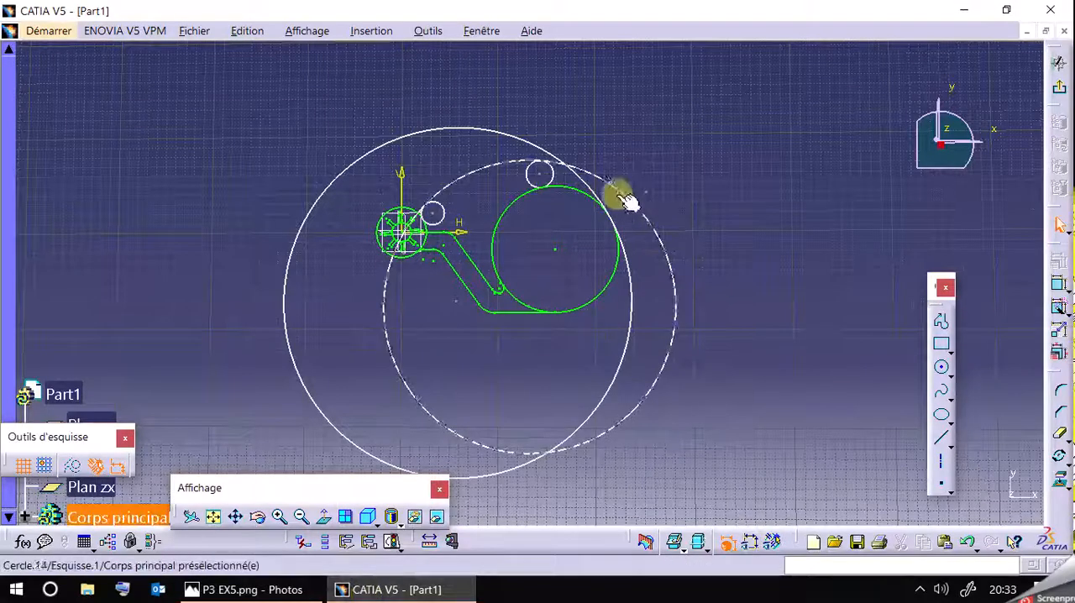
{"action": "left_click", "coordinate": [352, 170]}
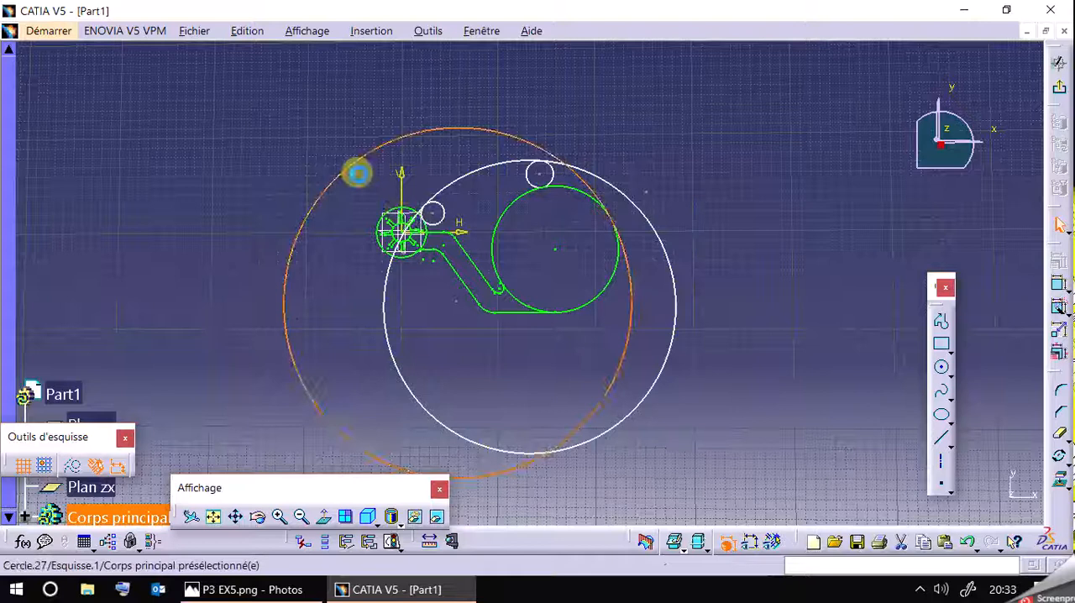
{"action": "left_click", "coordinate": [409, 216], "text": "ctrl"}
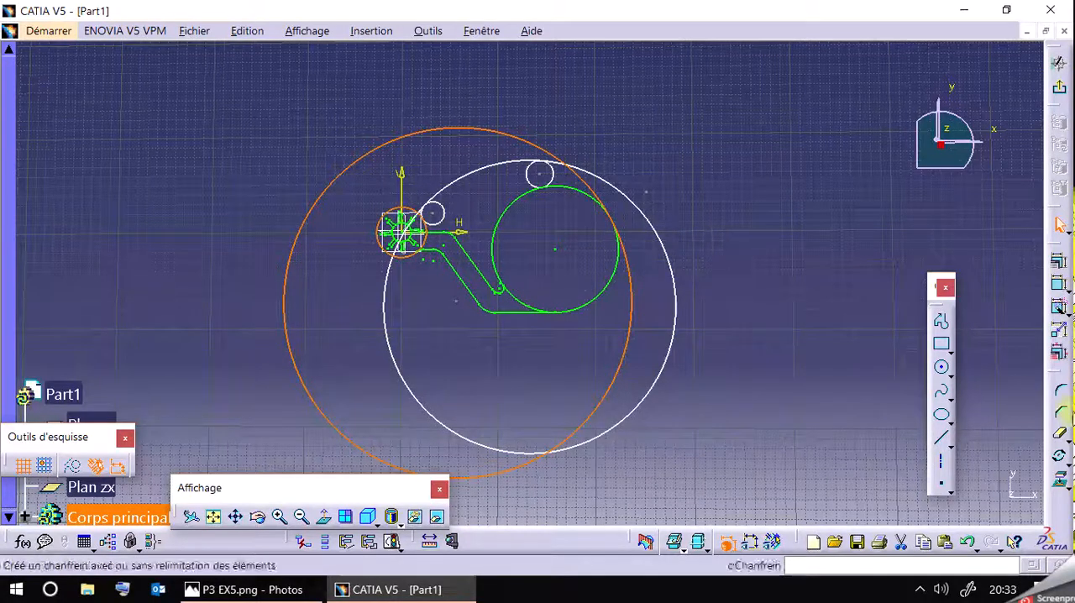
{"action": "left_click", "coordinate": [1058, 262]}
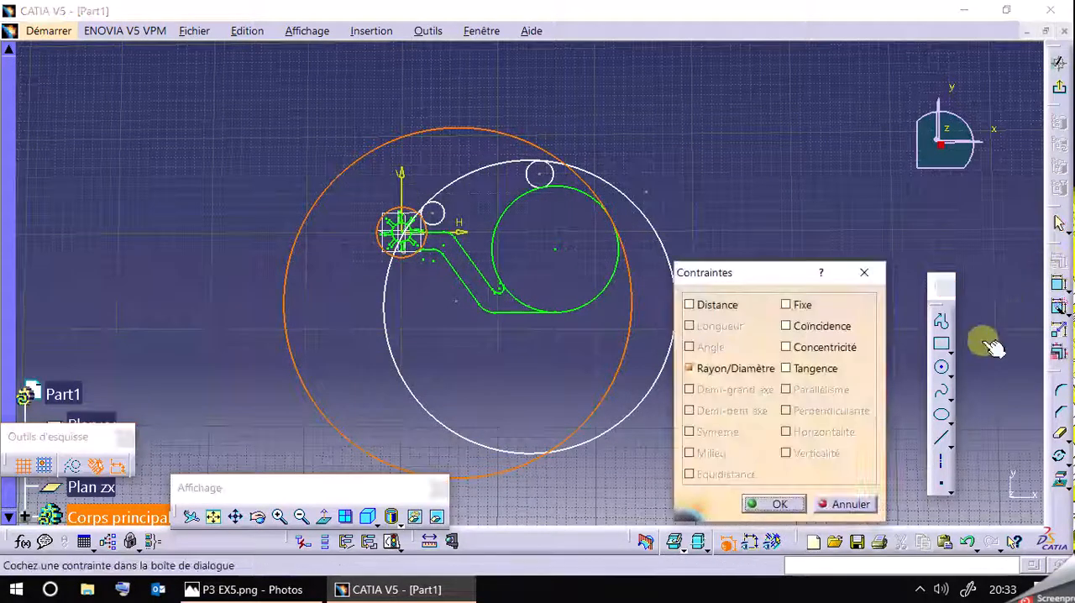
{"action": "left_click", "coordinate": [798, 370]}
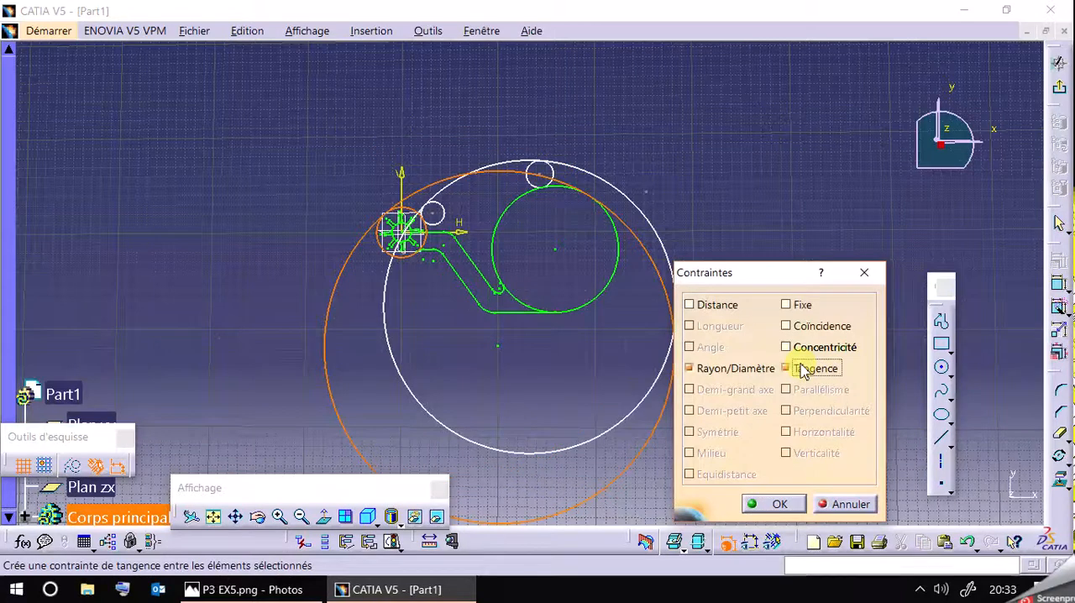
{"action": "left_click", "coordinate": [760, 503]}
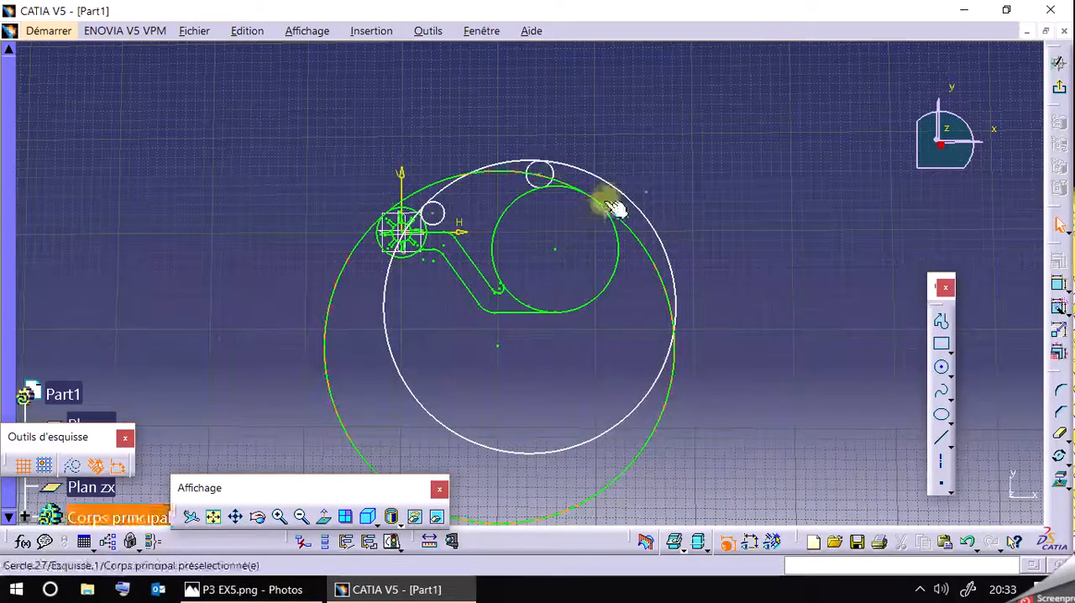
Close the R150 circle's definition without changes and move the circle inside the R180 circle.
{"action": "double_click", "coordinate": [613, 194]}
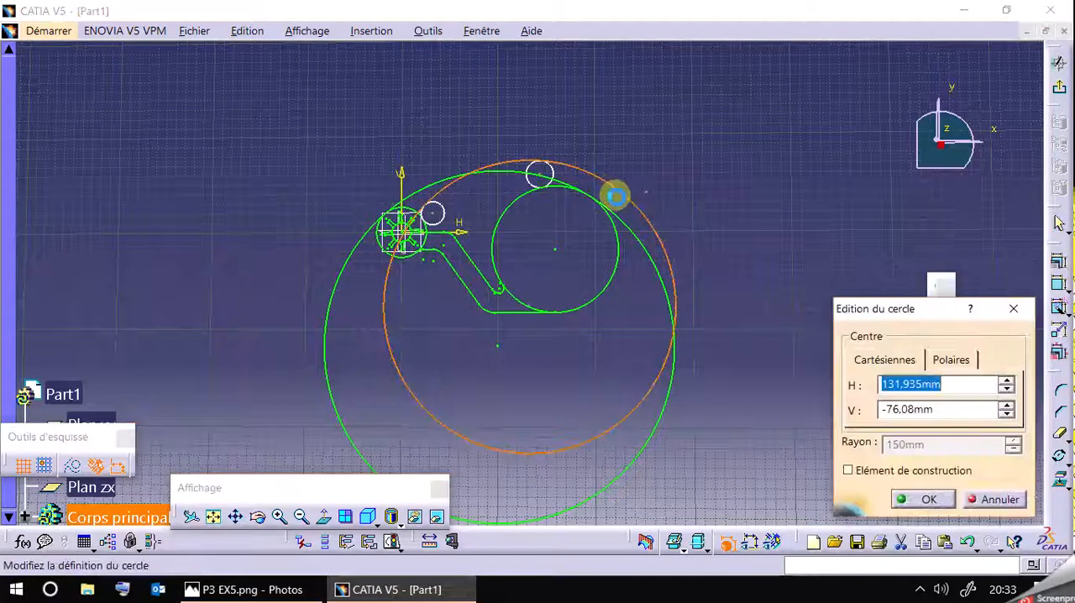
{"action": "left_click", "coordinate": [1014, 312]}
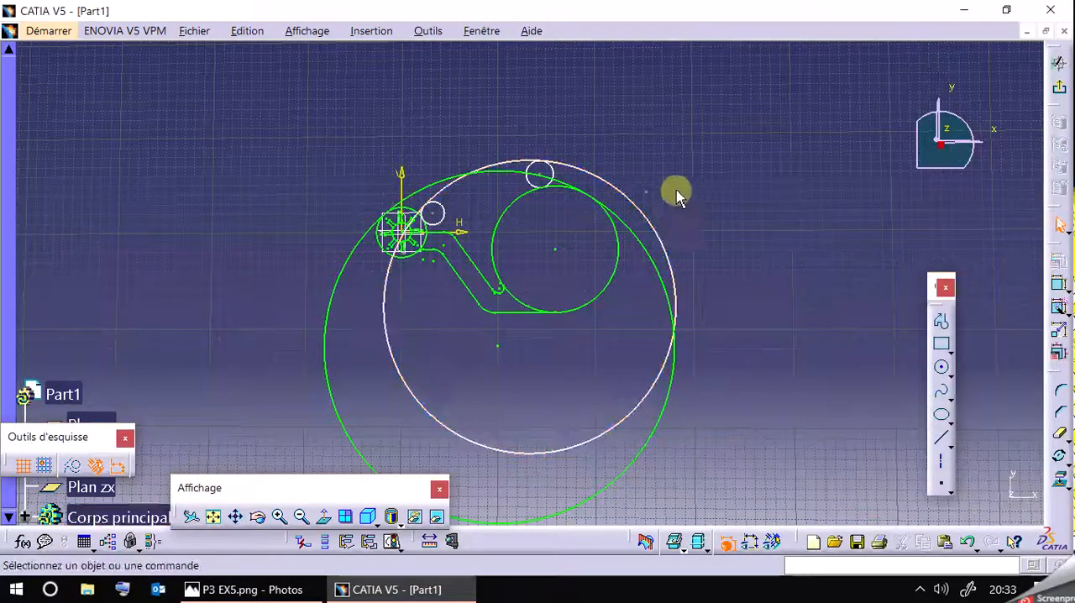
{"action": "left_click_drag", "start_coordinate": [643, 213], "coordinate": [610, 242]}
Try a concentricity constraint between the repositioned R150 circle and the R180 circle, and cancel it.
{"action": "left_click", "coordinate": [666, 291], "text": "ctrl"}
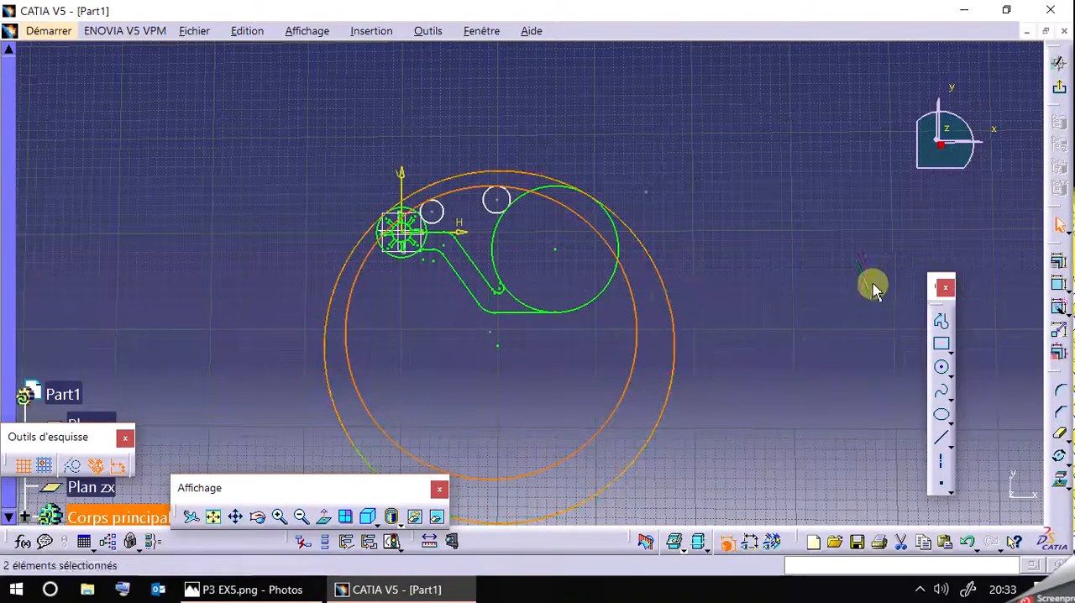
{"action": "left_click", "coordinate": [1059, 276]}
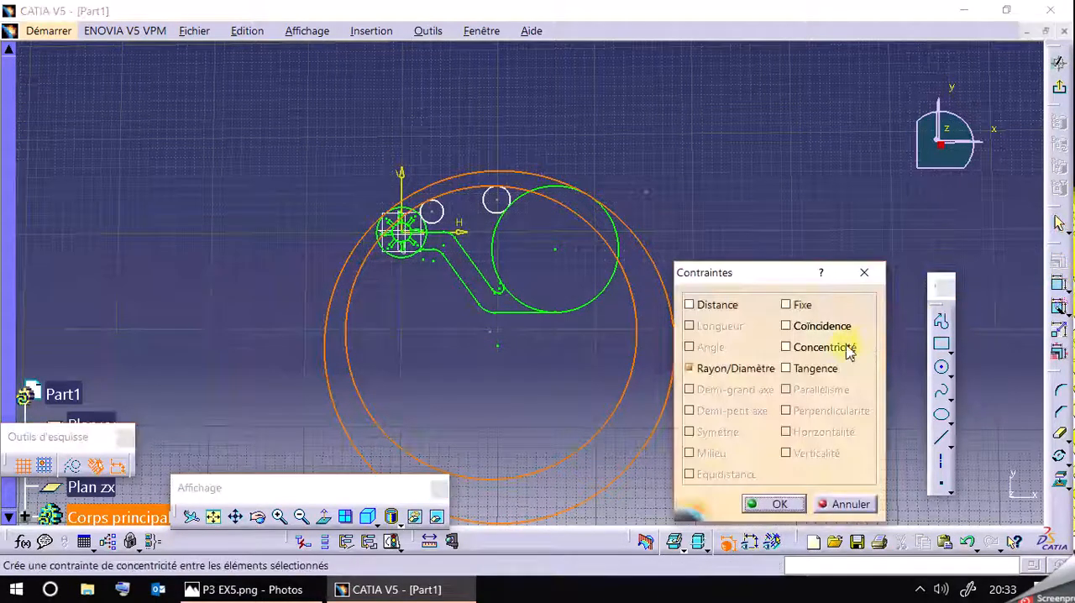
{"action": "left_click", "coordinate": [830, 350]}
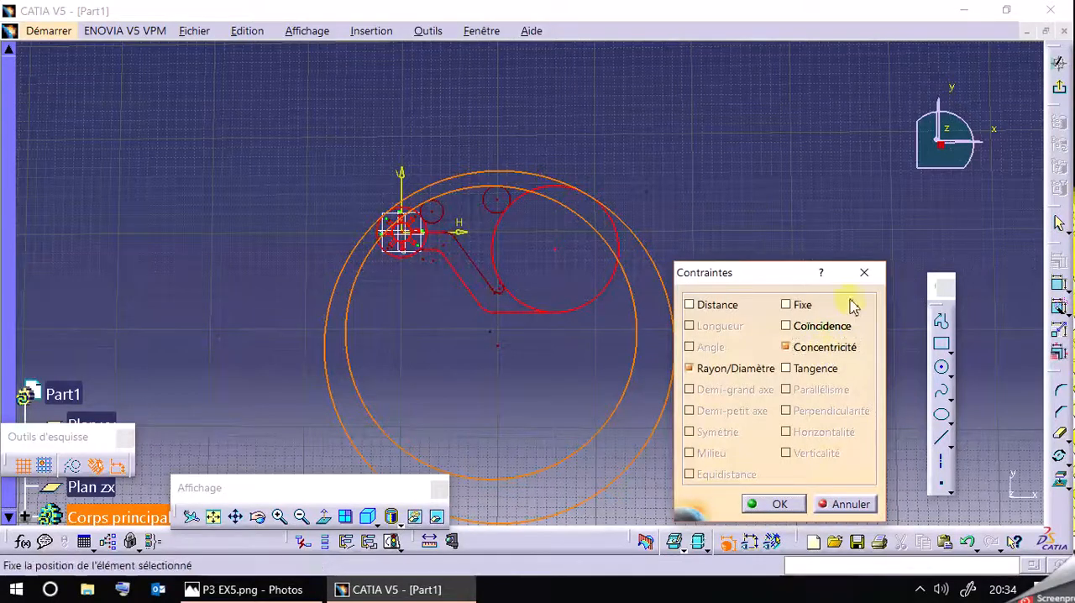
{"action": "left_click", "coordinate": [840, 506]}
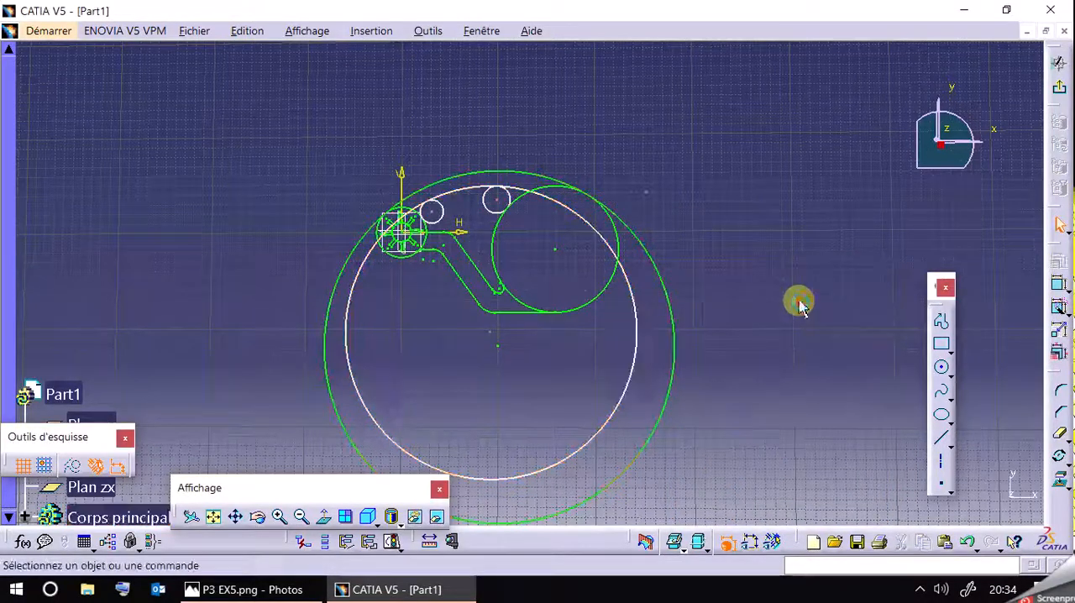
Start a constraint between the R180 and R150 circles, show the dimensional constraints again and switch it to concentricity.
{"action": "left_click", "coordinate": [1058, 285]}
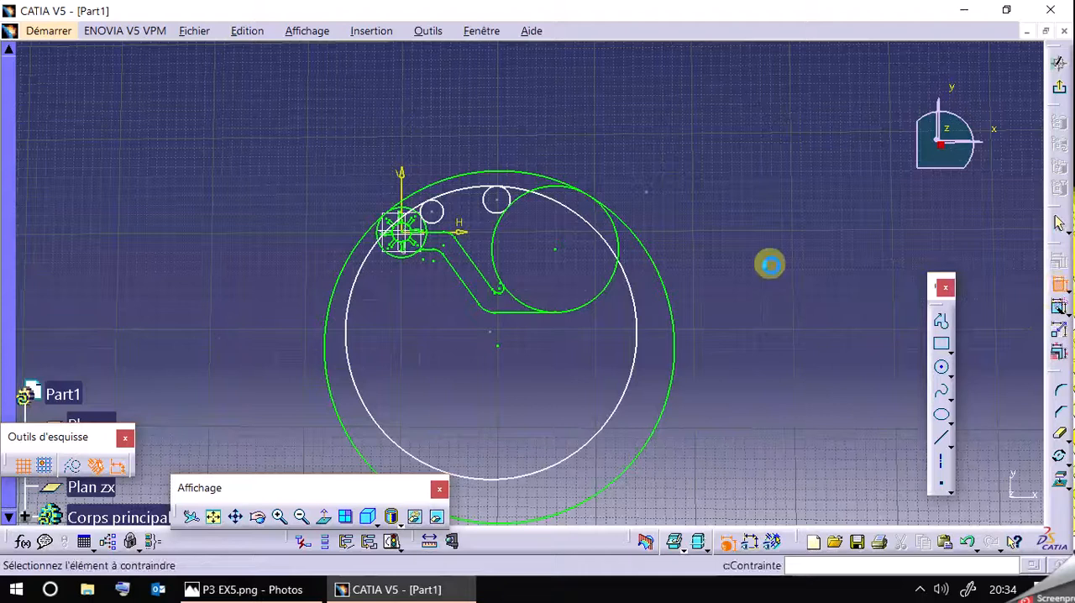
{"action": "left_click", "coordinate": [452, 179]}
{"action": "left_click", "coordinate": [470, 198]}
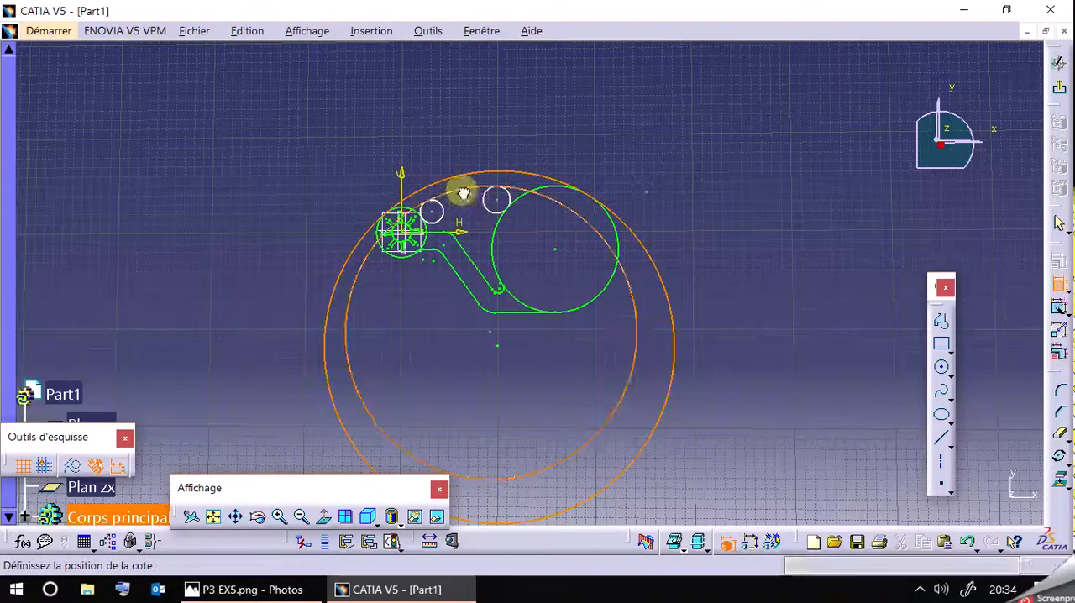
{"action": "left_click", "coordinate": [750, 543]}
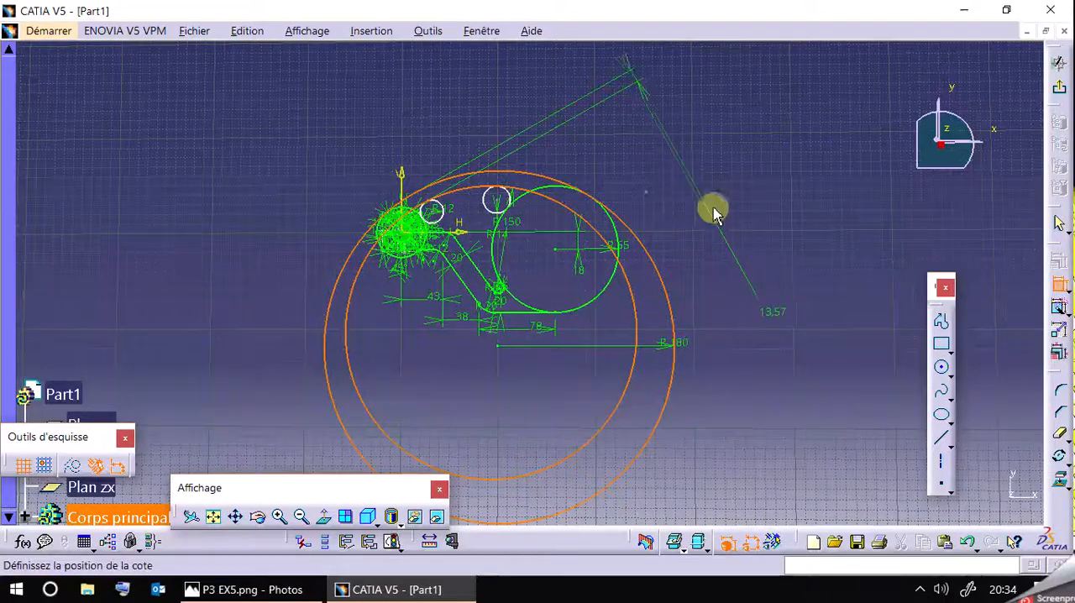
{"action": "right_click", "coordinate": [696, 224]}
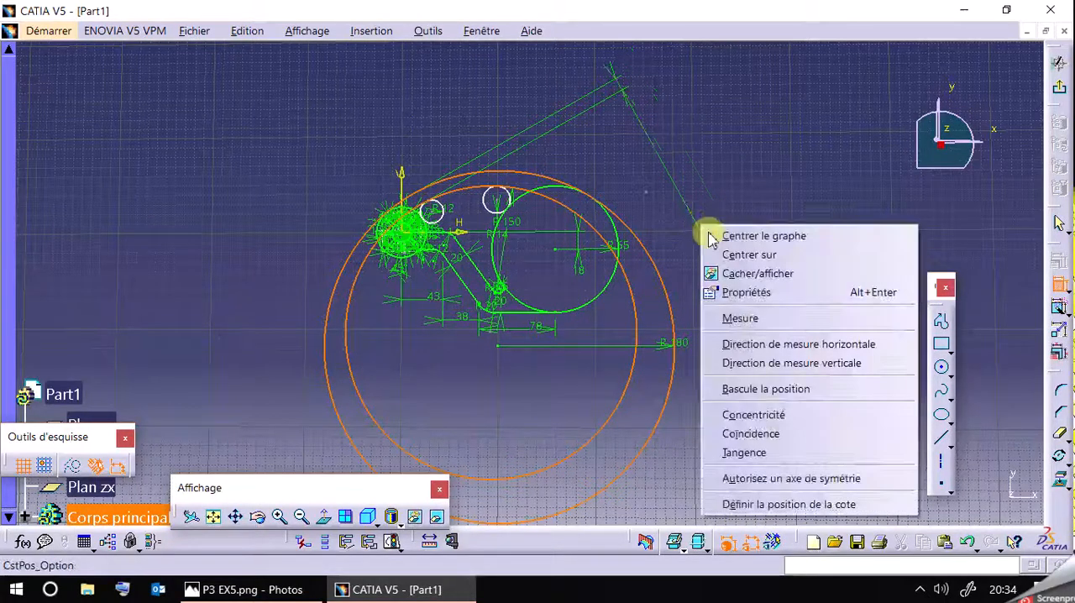
{"action": "left_click", "coordinate": [832, 415]}
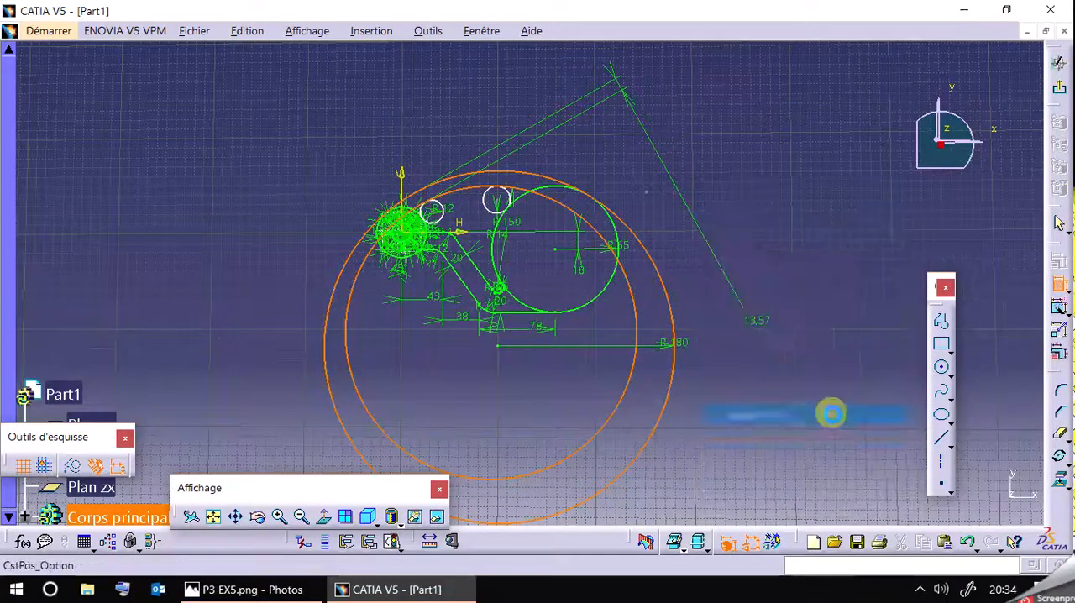
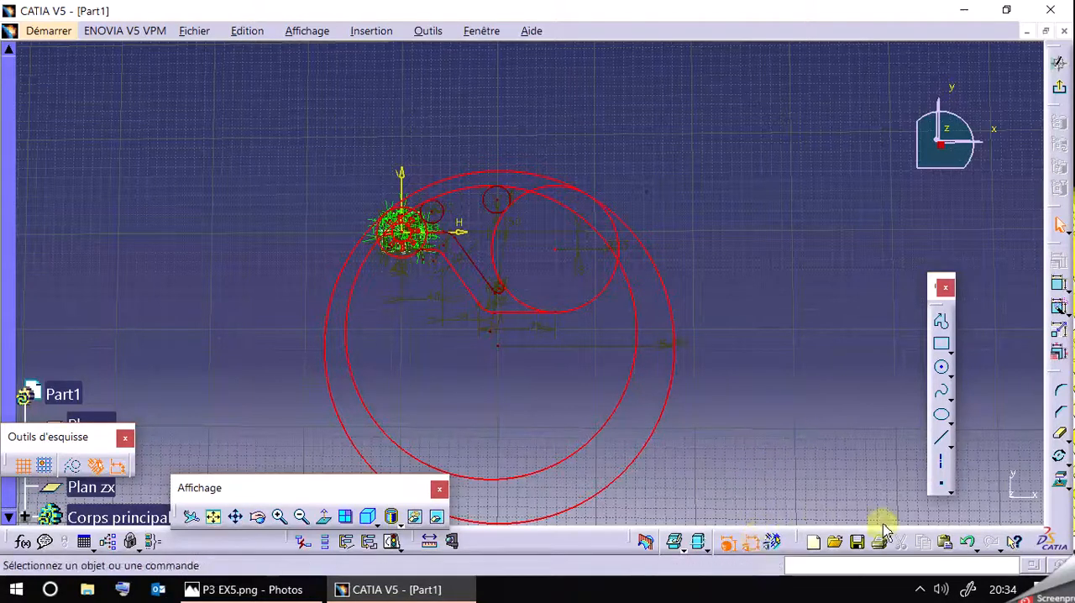
Undo the concentricity constraint and set the distance between the R150 and R180 circles to 20 mm.
{"action": "left_click", "coordinate": [964, 540]}
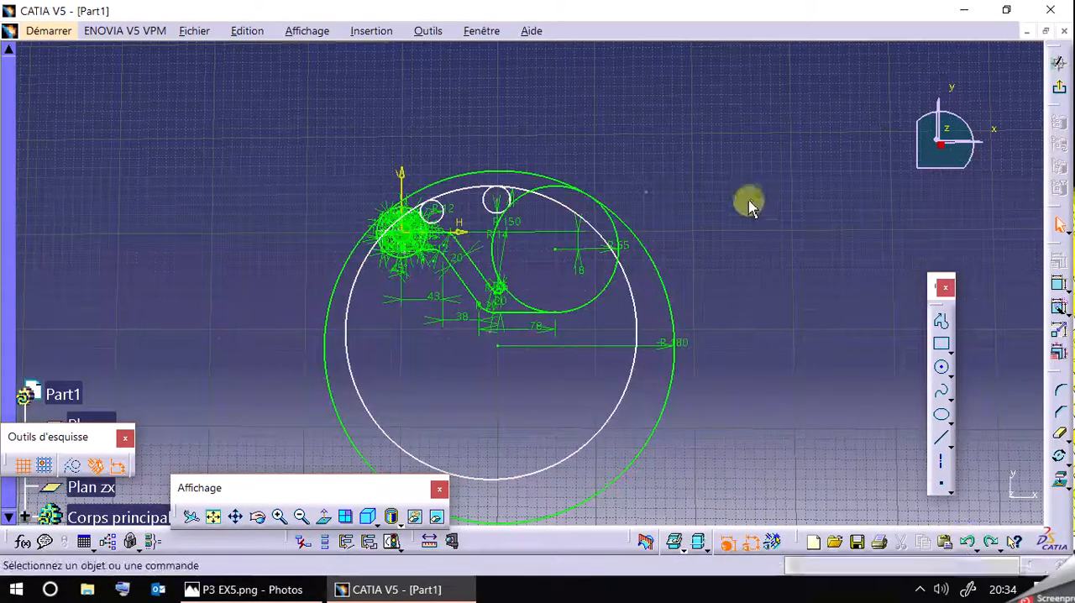
{"action": "left_click", "coordinate": [1060, 283]}
{"action": "left_click", "coordinate": [475, 189]}
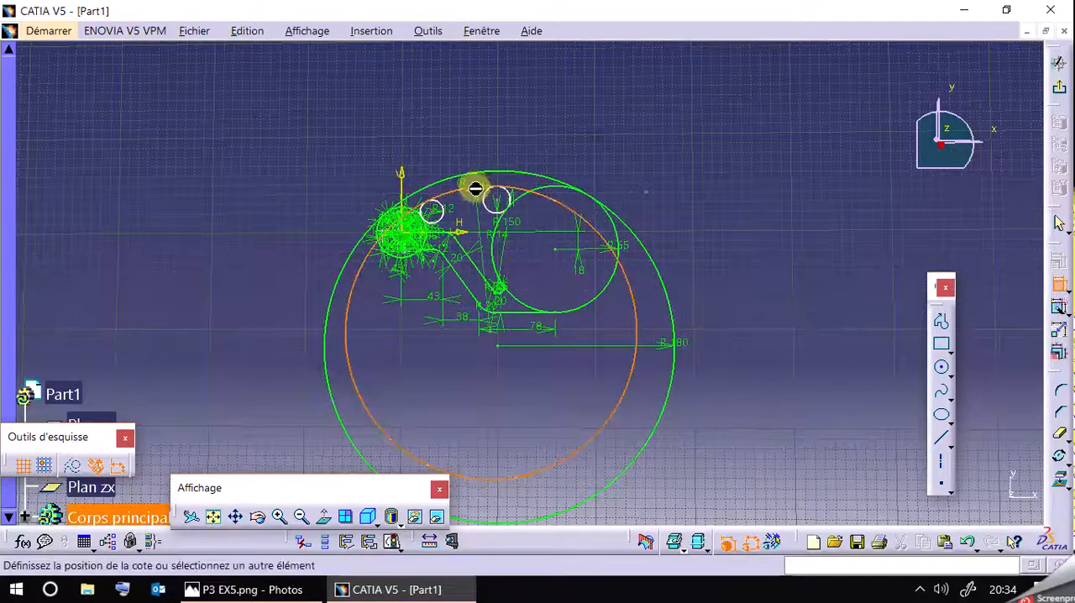
{"action": "left_click", "coordinate": [505, 173]}
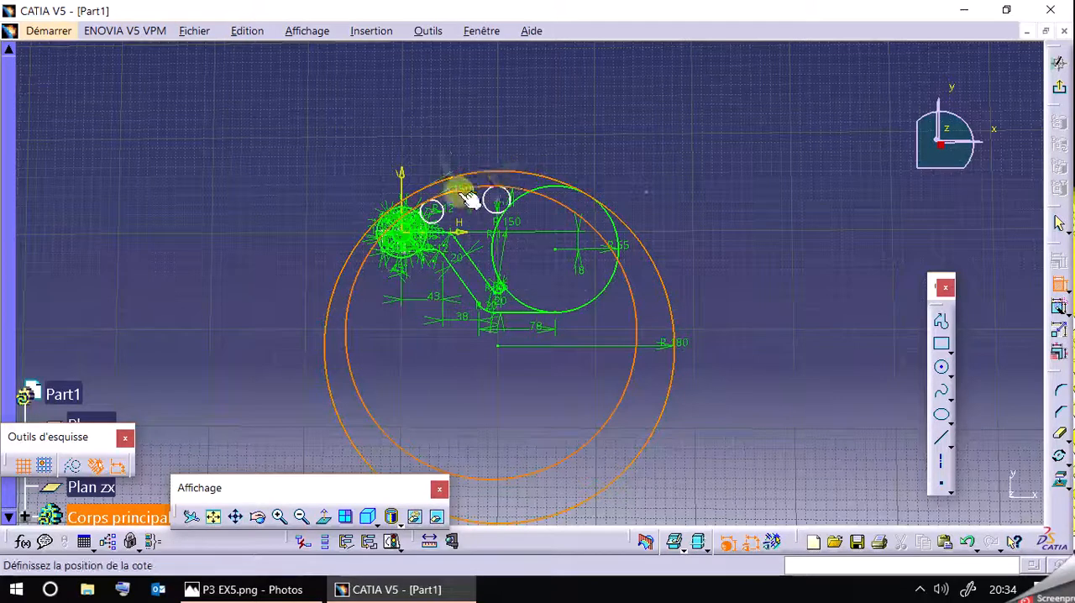
{"action": "left_click", "coordinate": [589, 146]}
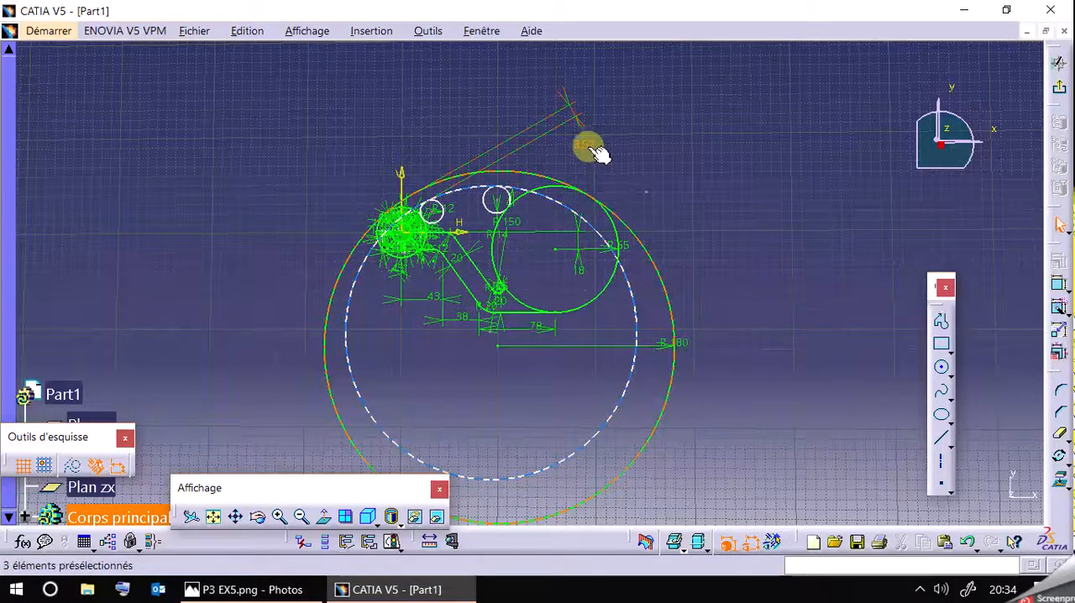
{"action": "double_click", "coordinate": [606, 151]}
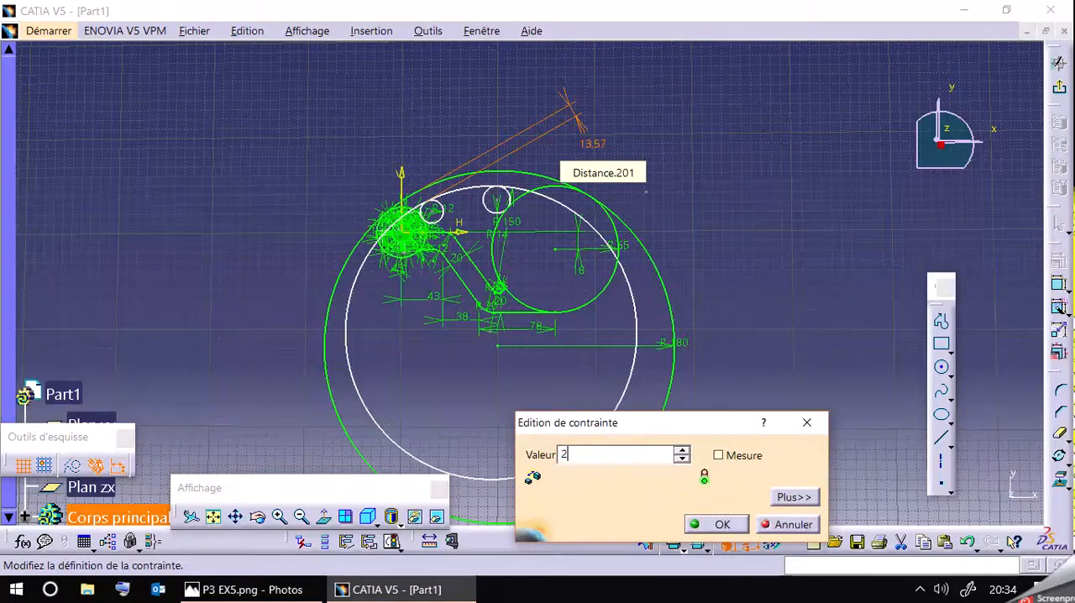
{"action": "type", "text": "20"}
{"action": "key", "text": "Return"}
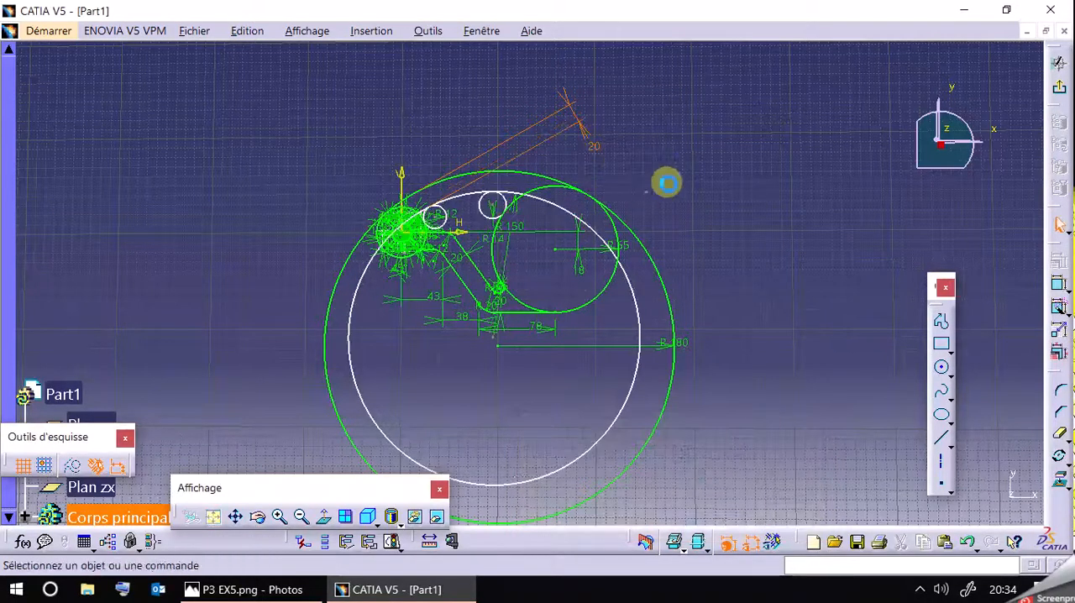
Reposition the 20 mm dimension between the two large circles and check the upper arcs' spacing and radii in the reference drawing.
{"action": "left_click", "coordinate": [594, 134]}
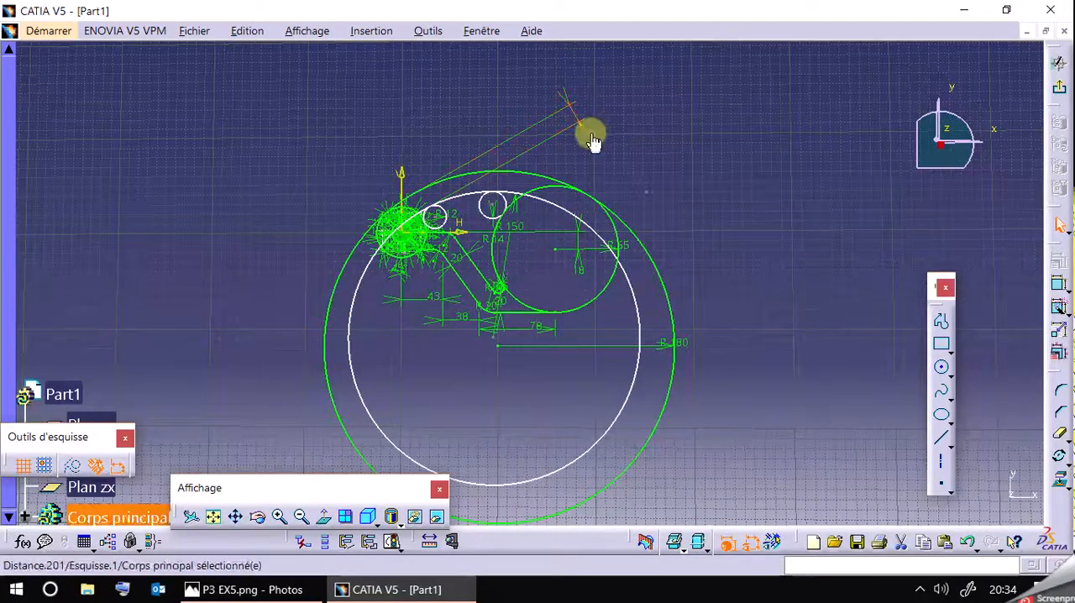
{"action": "left_click_drag", "start_coordinate": [636, 293], "coordinate": [655, 207]}
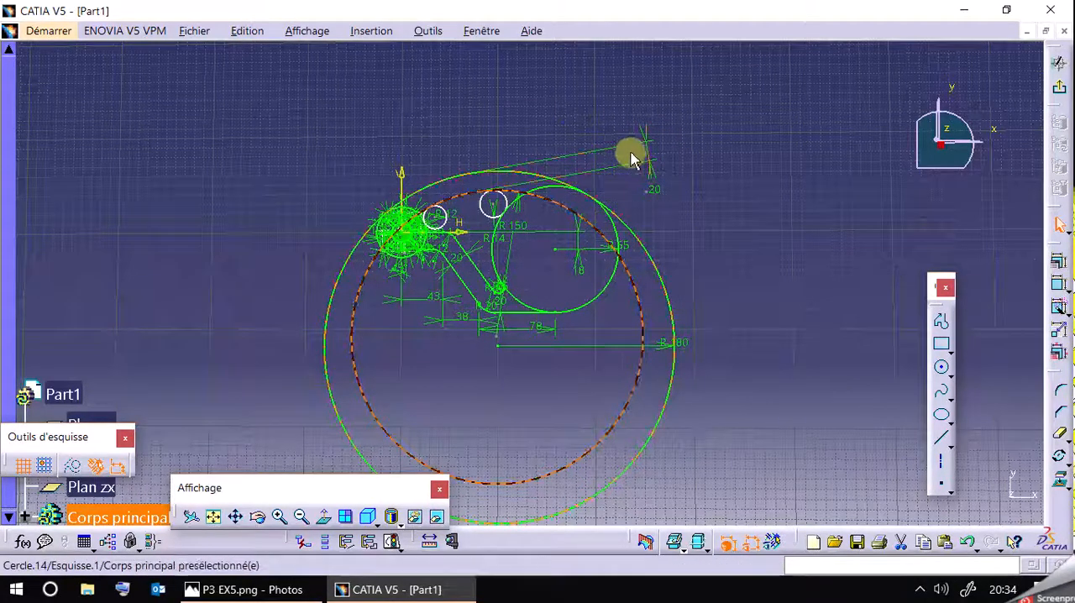
{"action": "left_click", "coordinate": [298, 591]}
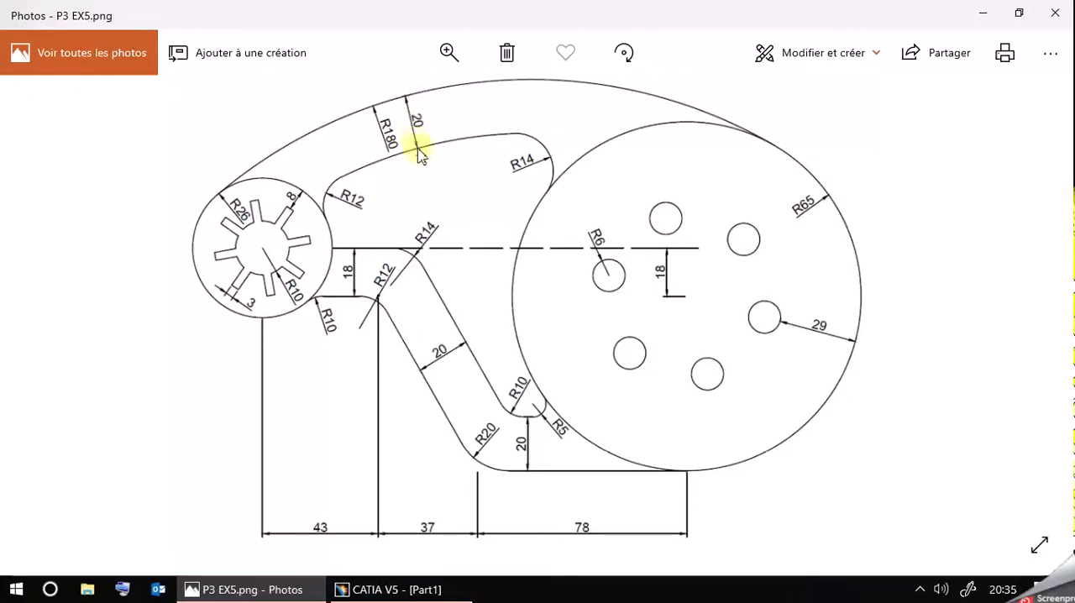
{"action": "left_click", "coordinate": [288, 592]}
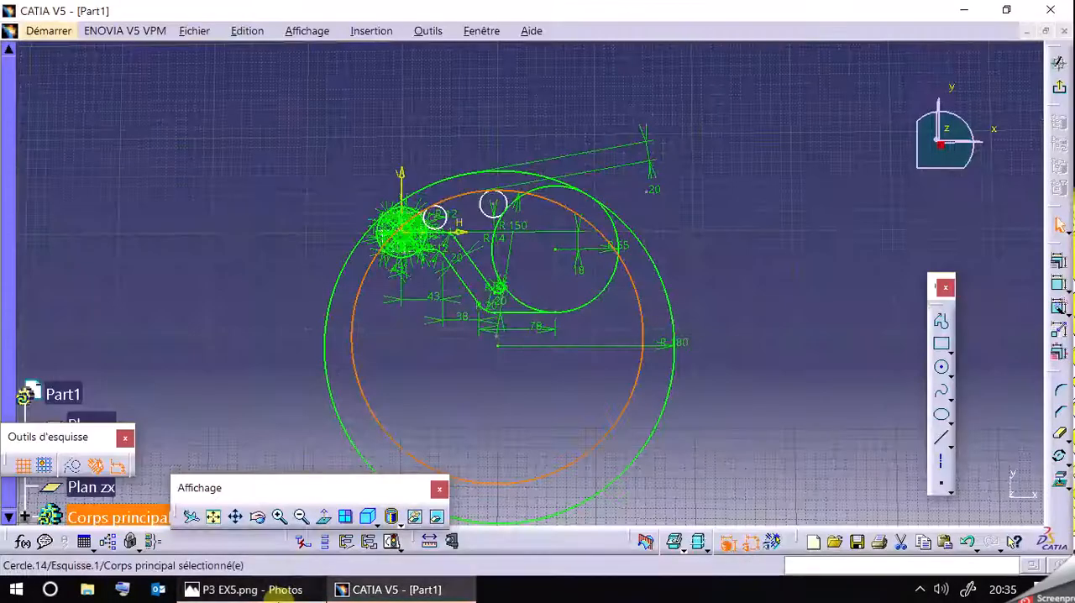
{"action": "left_click", "coordinate": [284, 592]}
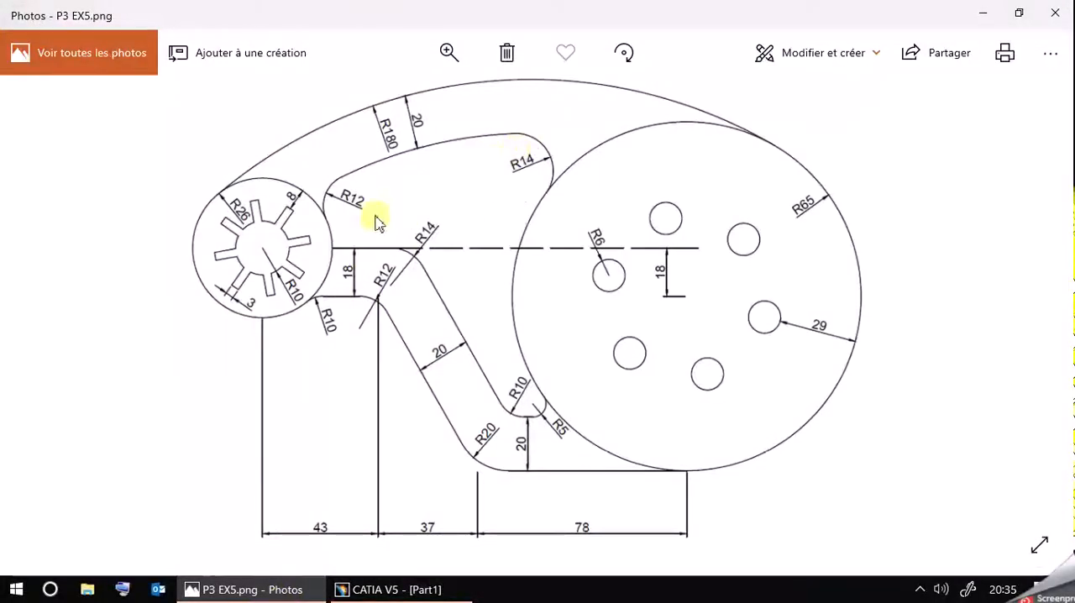
{"action": "left_click", "coordinate": [311, 592]}
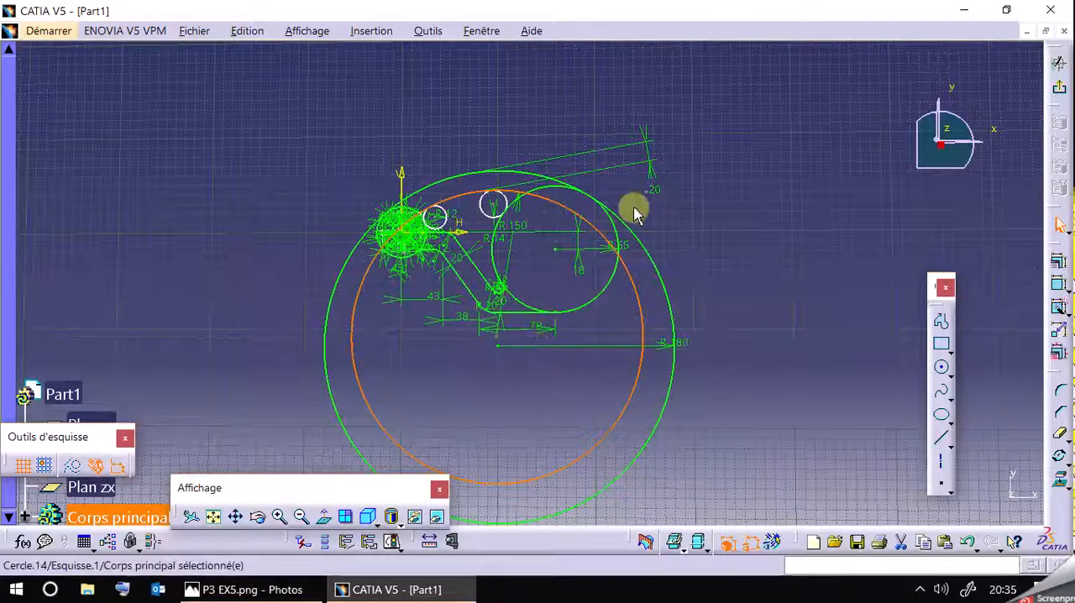
Inspect the supporting elements of the 20 mm distance between the large circles, close its definition without changes and delete the constraint.
{"action": "left_click", "coordinate": [655, 166]}
{"action": "right_click", "coordinate": [651, 176]}
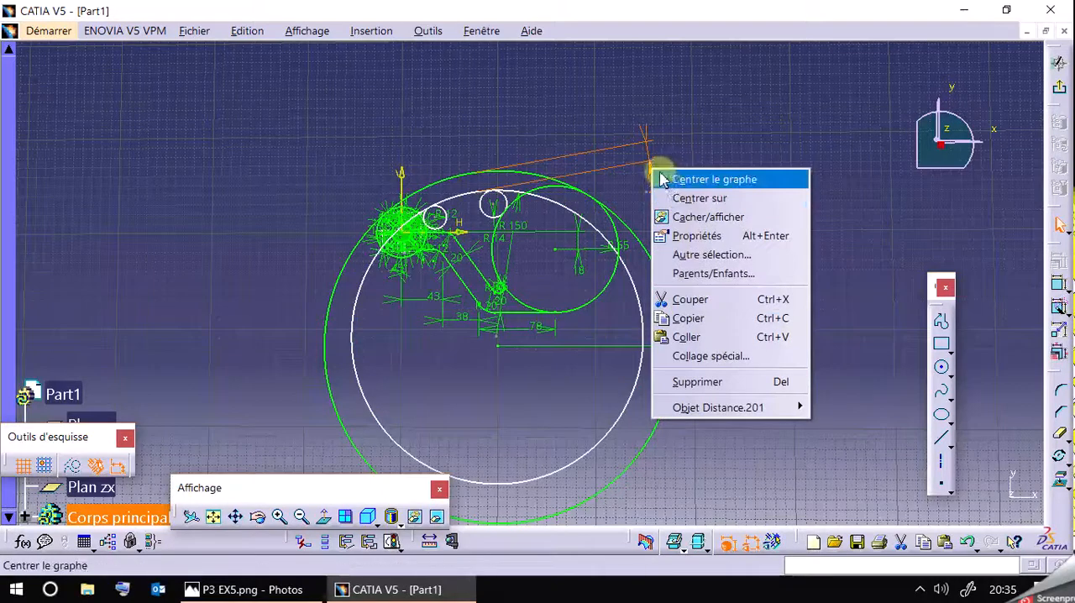
{"action": "left_click", "coordinate": [651, 157]}
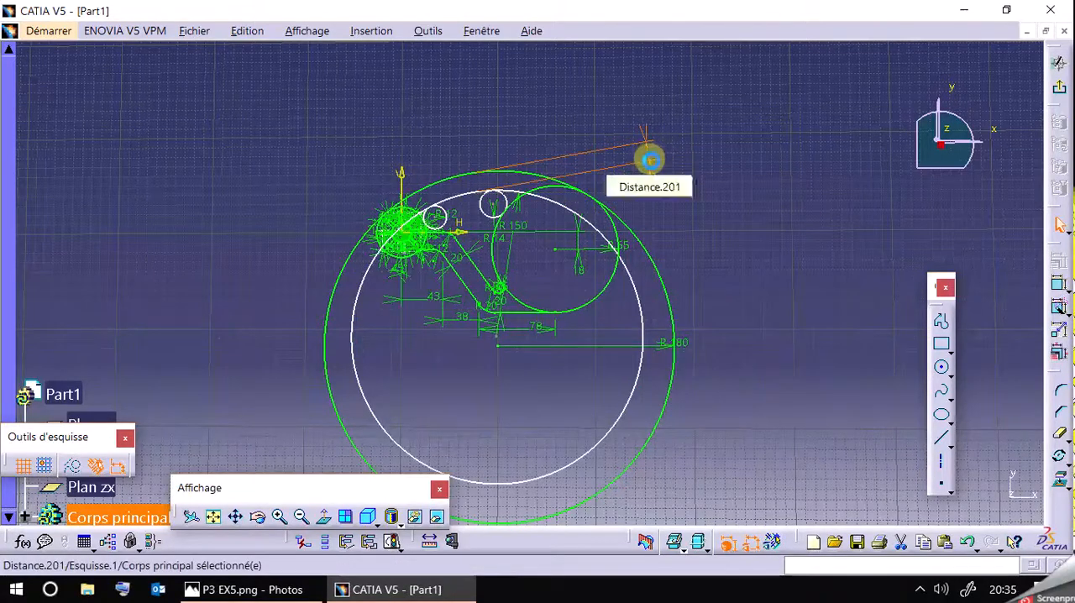
{"action": "double_click", "coordinate": [651, 167]}
{"action": "left_click", "coordinate": [785, 497]}
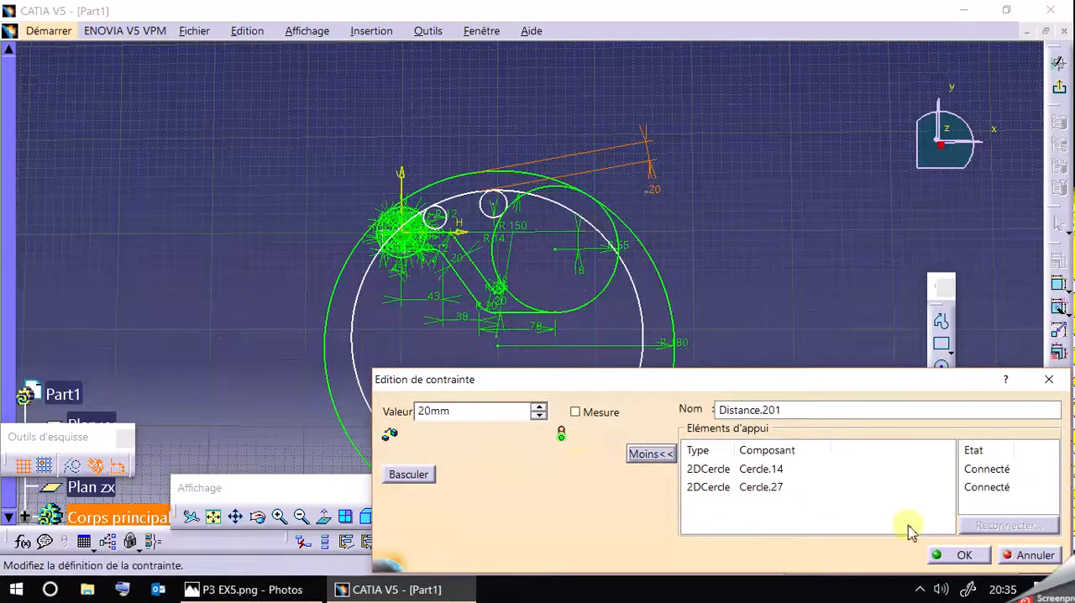
{"action": "left_click", "coordinate": [1036, 556]}
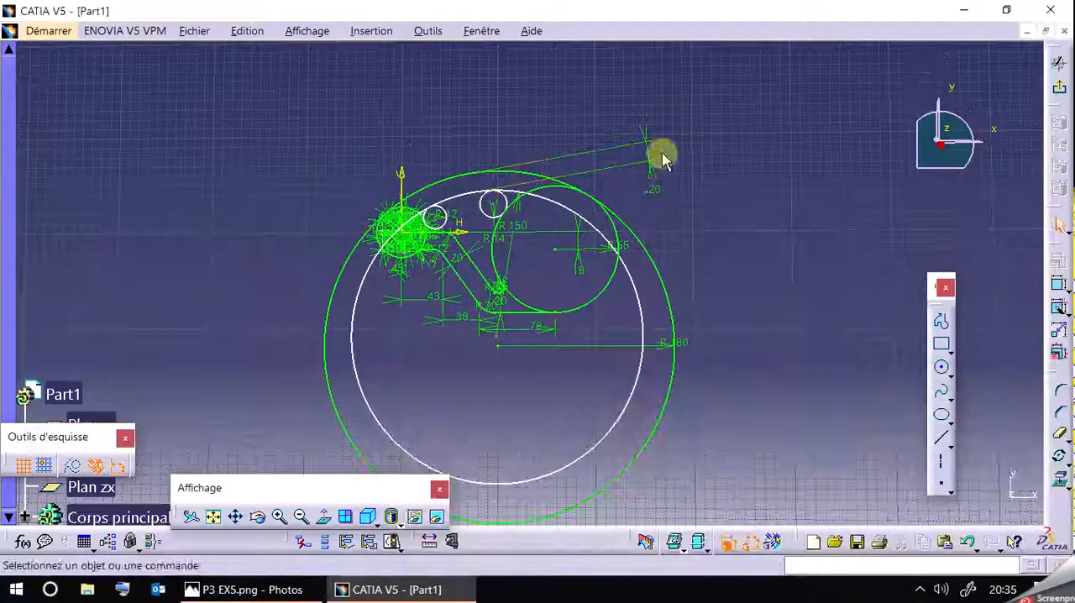
{"action": "key", "text": "Delete"}
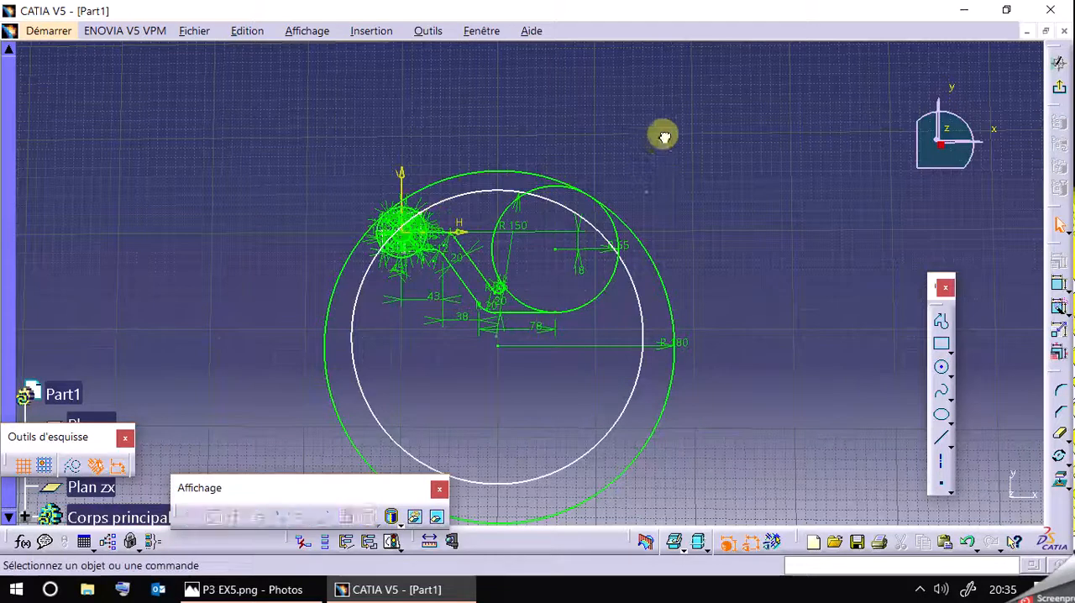
Try a concentricity constraint between the R150 and R180 circles without the 20 mm distance, and cancel it.
{"action": "left_click", "coordinate": [653, 292]}
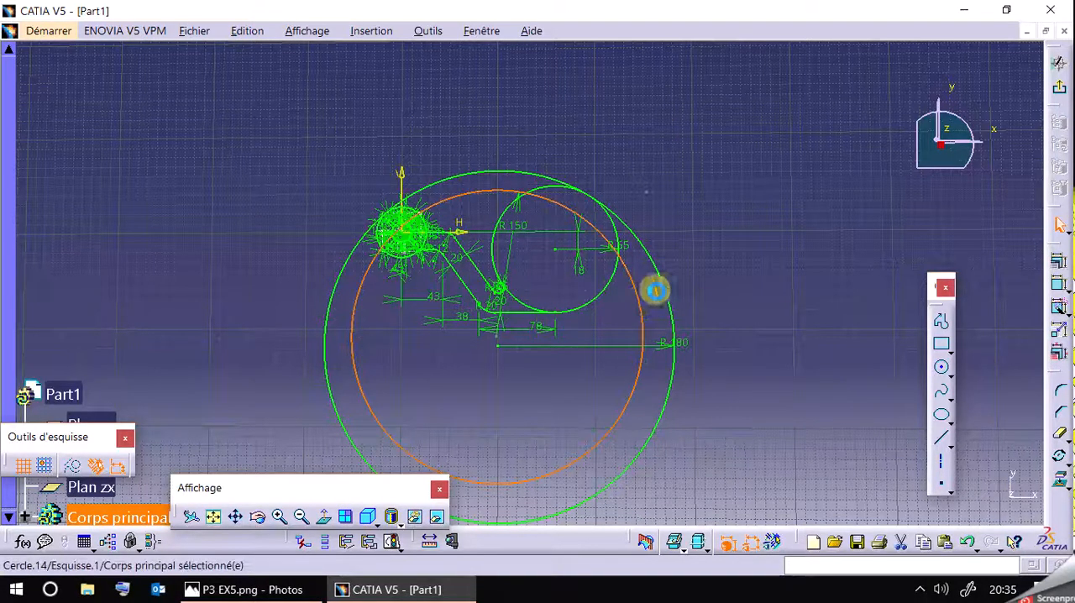
{"action": "left_click", "coordinate": [671, 293], "text": "ctrl"}
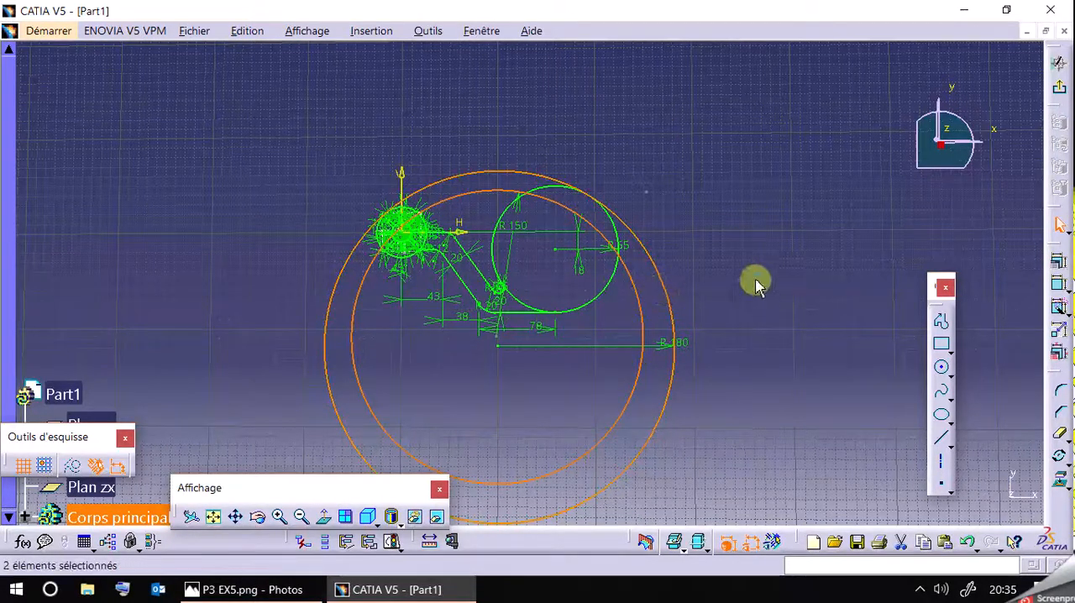
{"action": "left_click", "coordinate": [1058, 262]}
{"action": "left_click", "coordinate": [806, 347]}
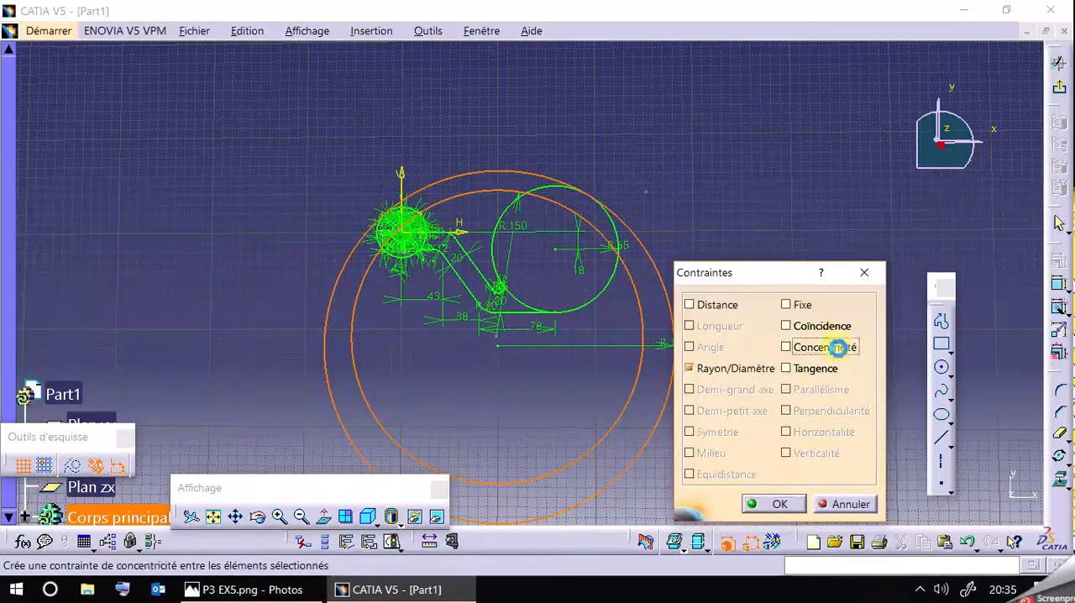
{"action": "left_click", "coordinate": [829, 504]}
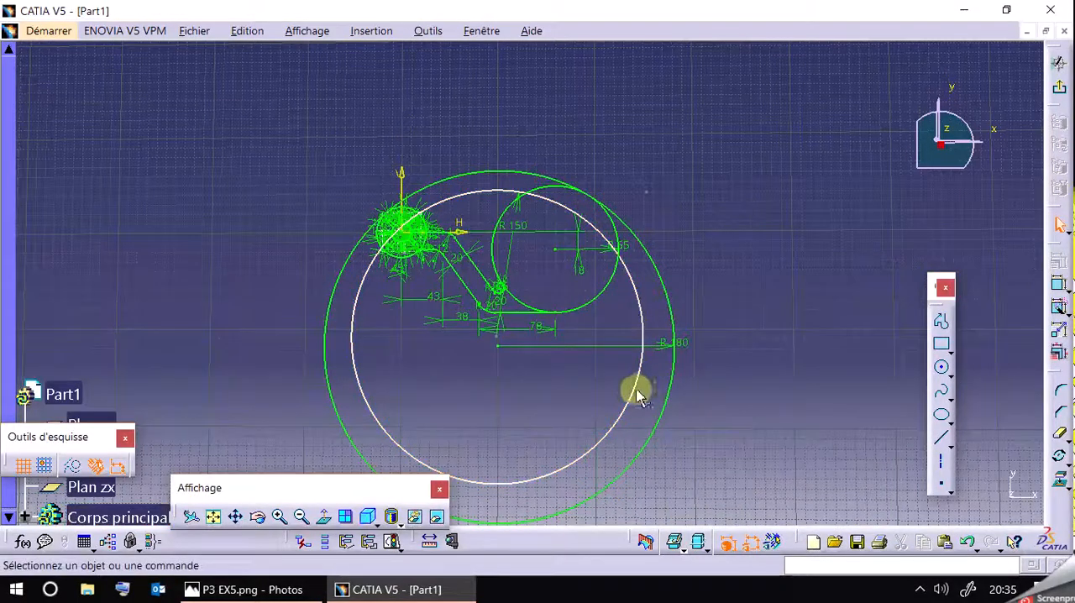
Move the R150 circle out of the R180 circle so that its centre lies above the slotted hub.
{"action": "left_click_drag", "start_coordinate": [648, 348], "coordinate": [801, 266]}
{"action": "mouse_move", "coordinate": [852, 375]}
{"action": "left_mouse_down"}
{"action": "mouse_move", "coordinate": [432, 221]}
{"action": "mouse_move", "coordinate": [492, 451]}
{"action": "mouse_move", "coordinate": [751, 372]}
{"action": "mouse_move", "coordinate": [560, 206]}
{"action": "mouse_move", "coordinate": [715, 288]}
{"action": "mouse_move", "coordinate": [770, 291]}
{"action": "mouse_move", "coordinate": [629, 308]}
{"action": "mouse_move", "coordinate": [611, 384]}
{"action": "mouse_move", "coordinate": [703, 442]}
{"action": "mouse_move", "coordinate": [811, 214]}
{"action": "mouse_move", "coordinate": [341, 195]}
{"action": "left_mouse_up"}
{"action": "left_click_drag", "start_coordinate": [303, 226], "coordinate": [547, 195]}
{"action": "left_click", "coordinate": [625, 168]}
Try a coincidence constraint between the centre points of the R180 and R150 circles, and cancel it.
{"action": "left_click", "coordinate": [501, 346]}
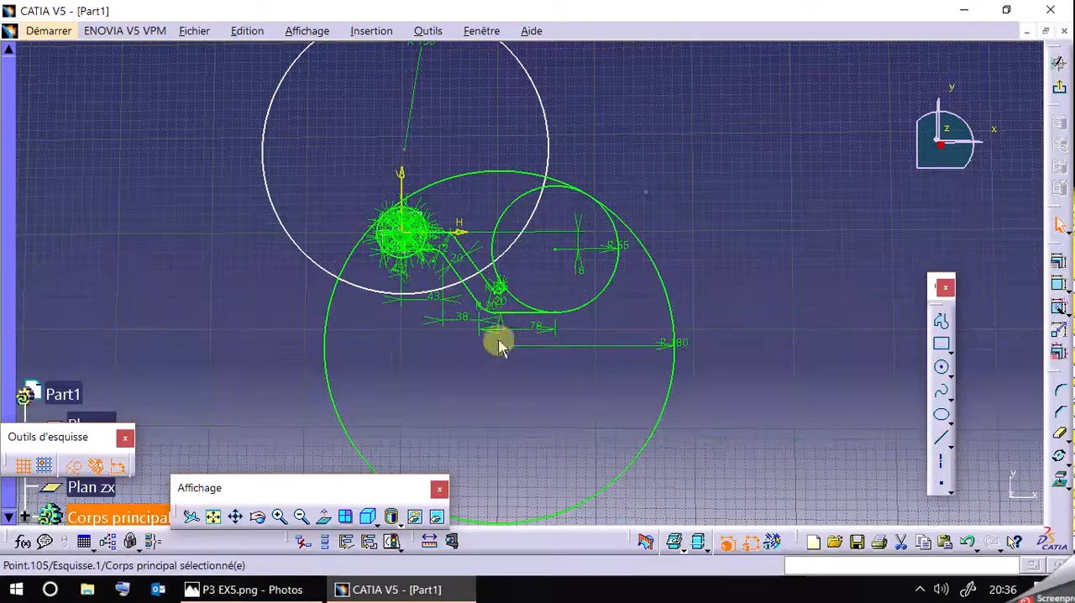
{"action": "left_click", "coordinate": [406, 152], "text": "ctrl"}
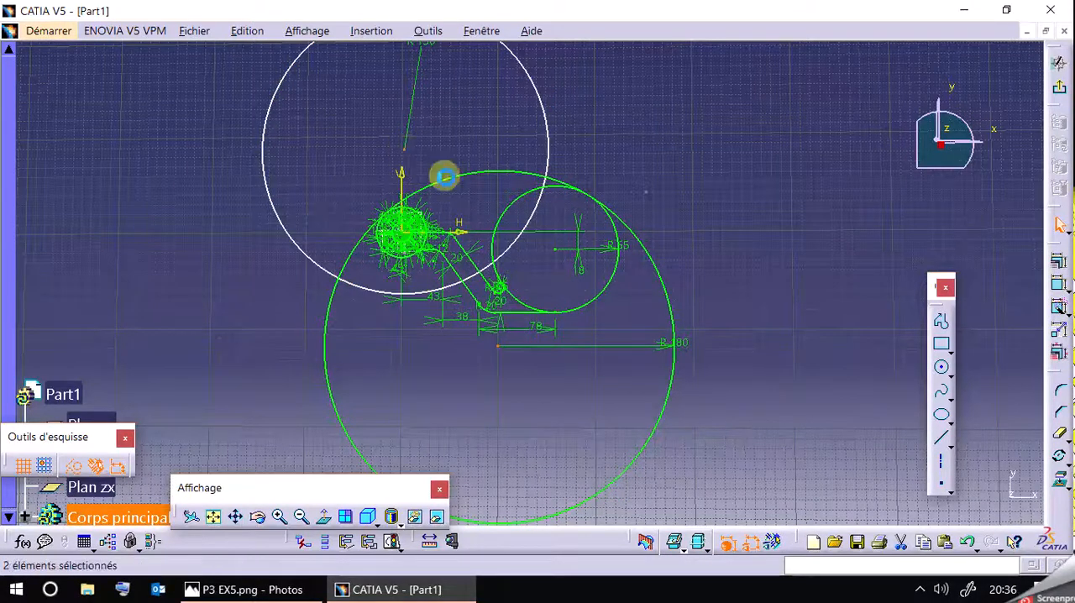
{"action": "left_click", "coordinate": [1057, 262]}
{"action": "left_click", "coordinate": [803, 328]}
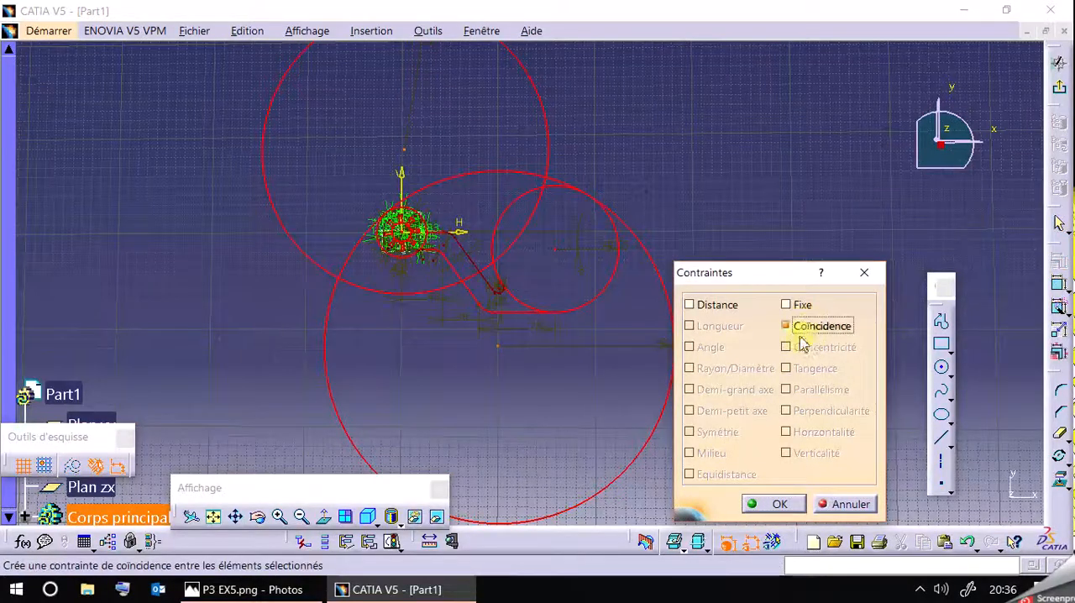
{"action": "left_click", "coordinate": [842, 504]}
Undo the recent changes to restore the R12 and R14 circles, and delete the R150 circle.
{"action": "left_click", "coordinate": [969, 542]}
{"action": "left_click", "coordinate": [968, 543]}
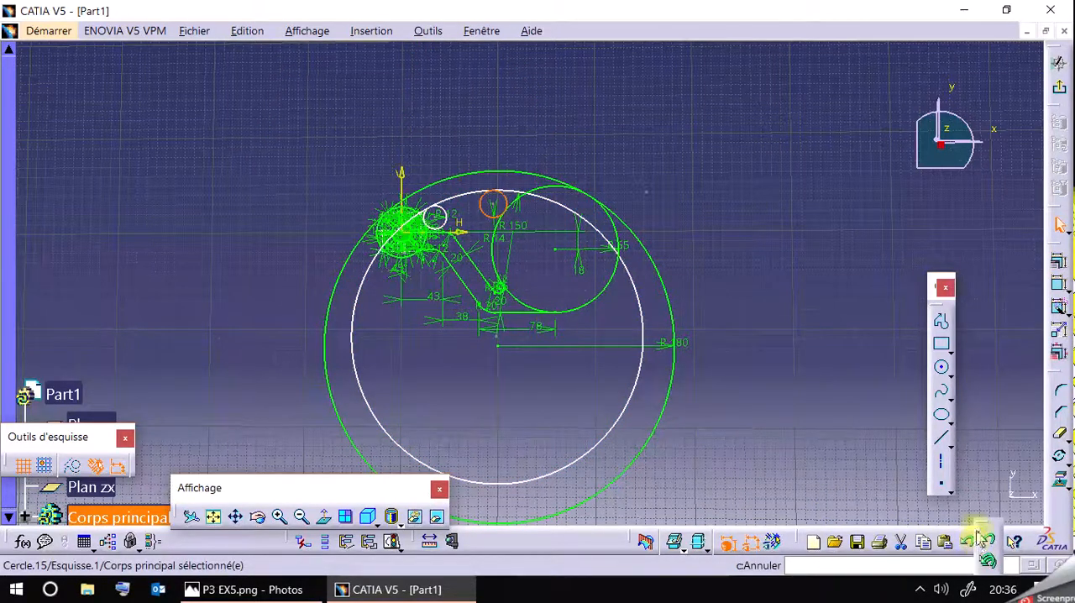
{"action": "left_click", "coordinate": [638, 380]}
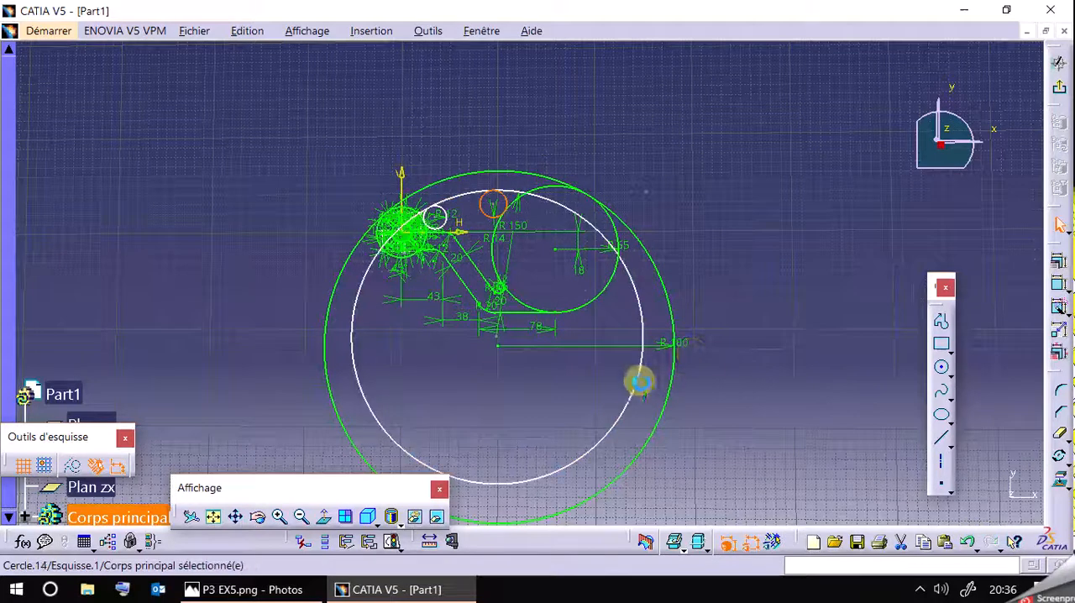
{"action": "left_click", "coordinate": [718, 346]}
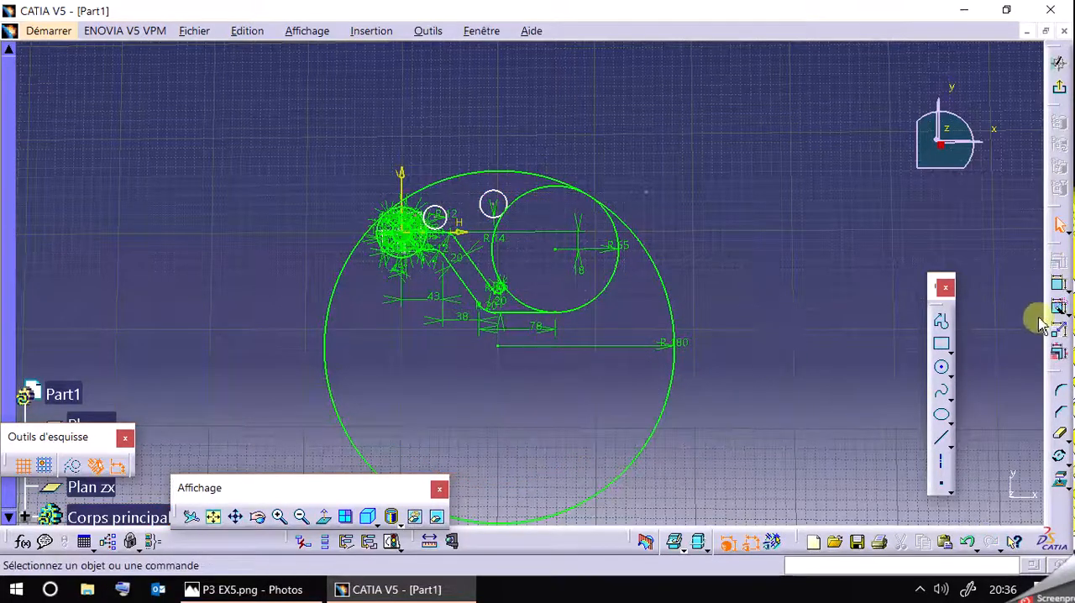
Draw a circle of about 159.6 mm radius centred on the R180 circle's centre point.
{"action": "left_click", "coordinate": [943, 375]}
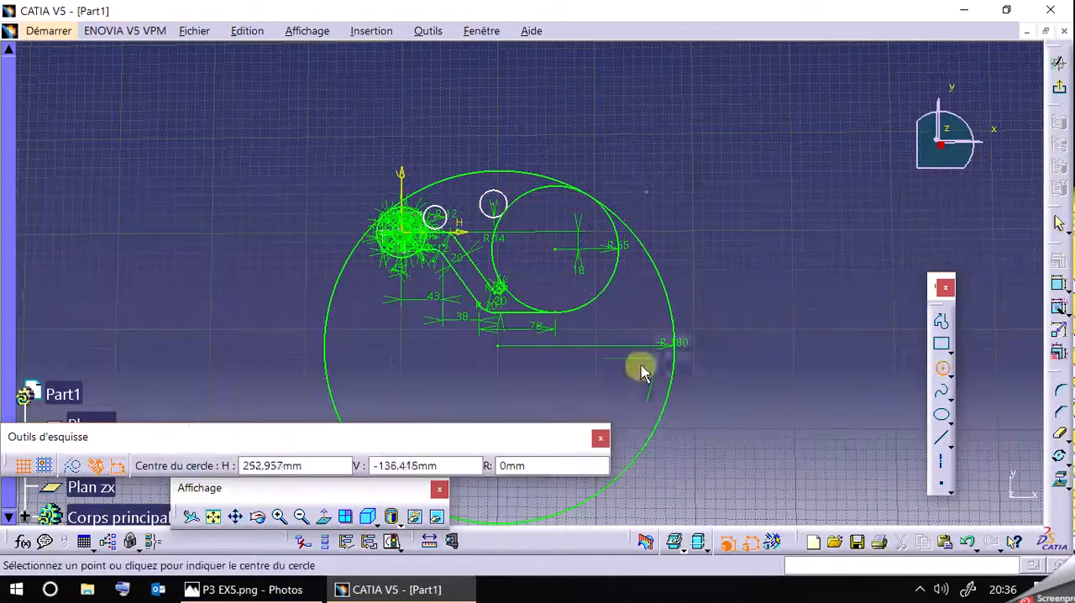
{"action": "left_click", "coordinate": [309, 596]}
{"action": "left_click", "coordinate": [309, 595]}
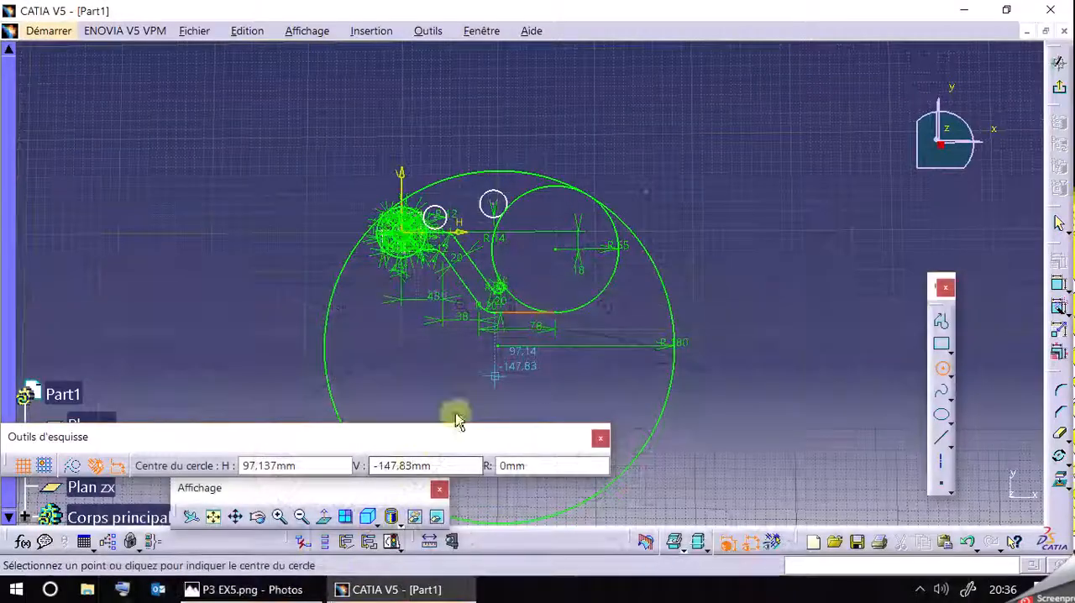
{"action": "left_click", "coordinate": [502, 346]}
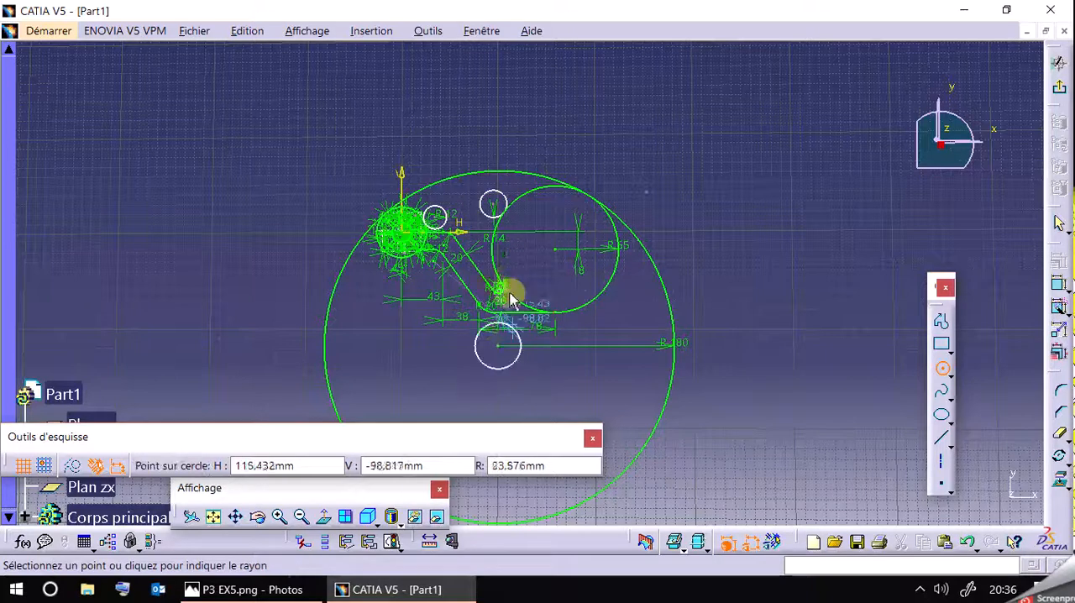
{"action": "left_click", "coordinate": [507, 202]}
{"action": "left_click", "coordinate": [713, 147]}
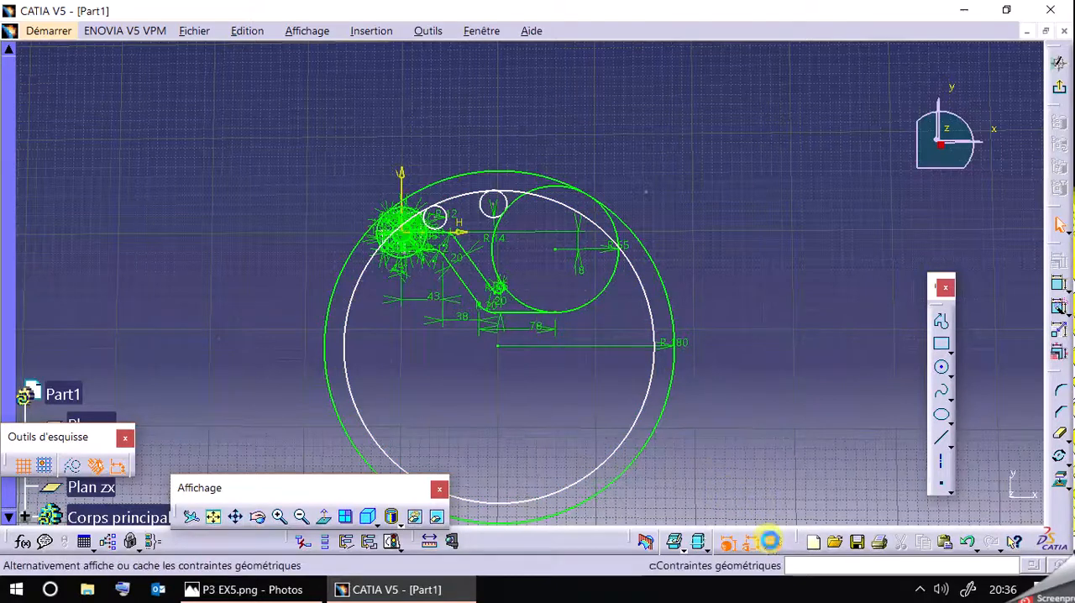
Show the geometric constraints and hide the dimensional constraints in the sketch.
{"action": "left_click", "coordinate": [772, 542]}
{"action": "left_click", "coordinate": [750, 544]}
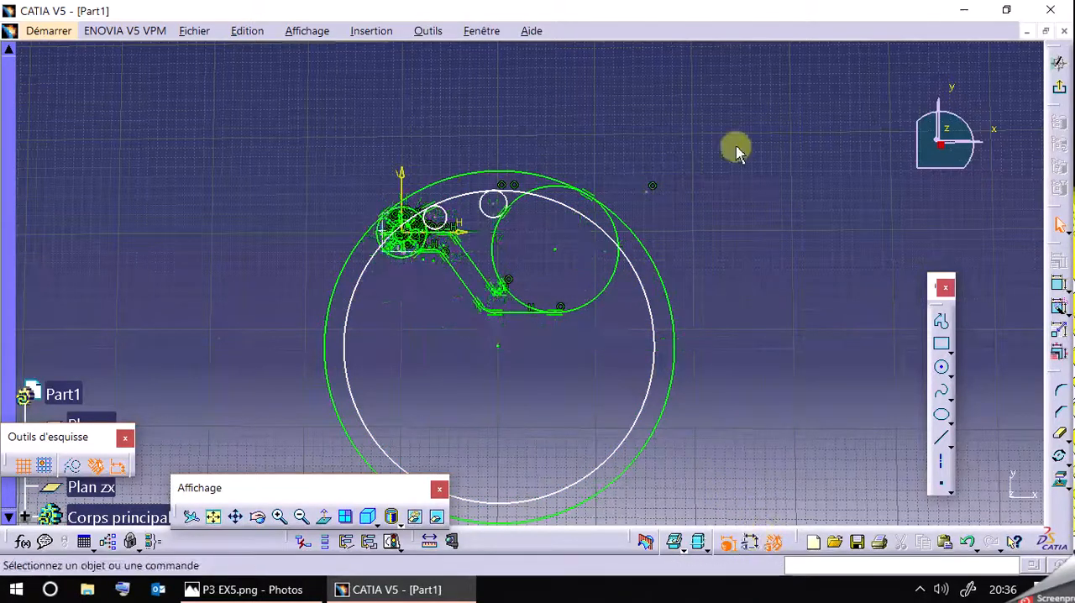
{"action": "left_click", "coordinate": [545, 197]}
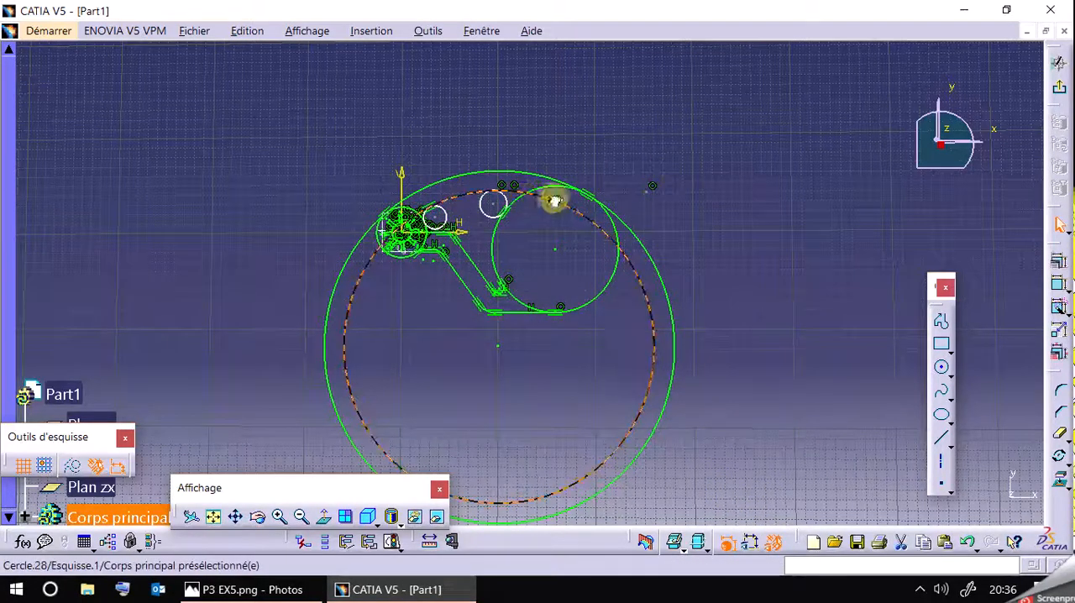
{"action": "left_click", "coordinate": [628, 117]}
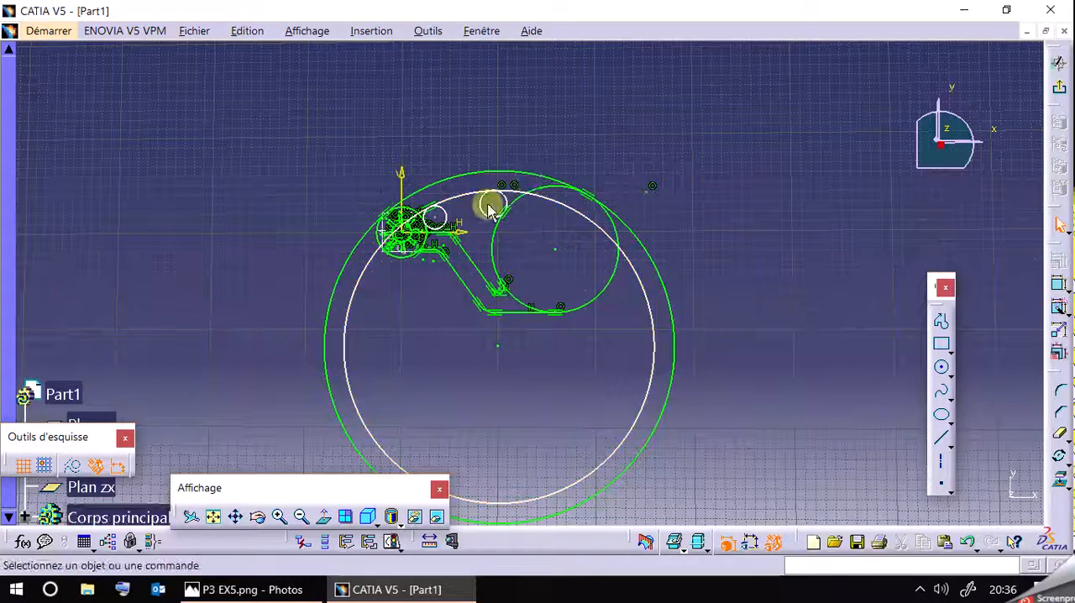
Try a tangency constraint between the inner concentric circle and the R14 circle.
{"action": "left_click", "coordinate": [491, 209]}
{"action": "left_click", "coordinate": [507, 193], "text": "ctrl"}
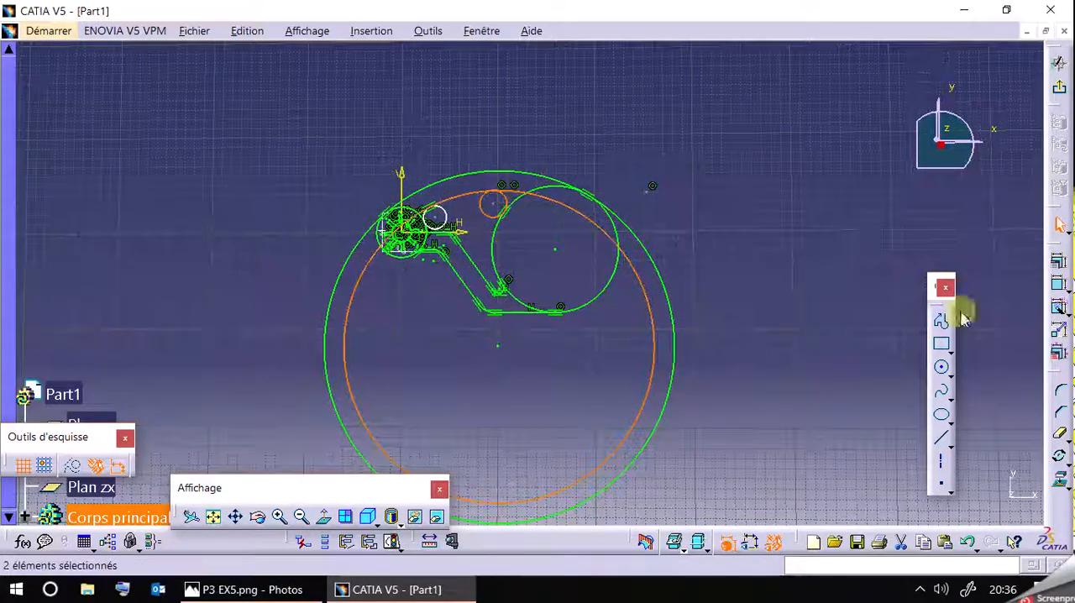
{"action": "left_click", "coordinate": [1057, 283]}
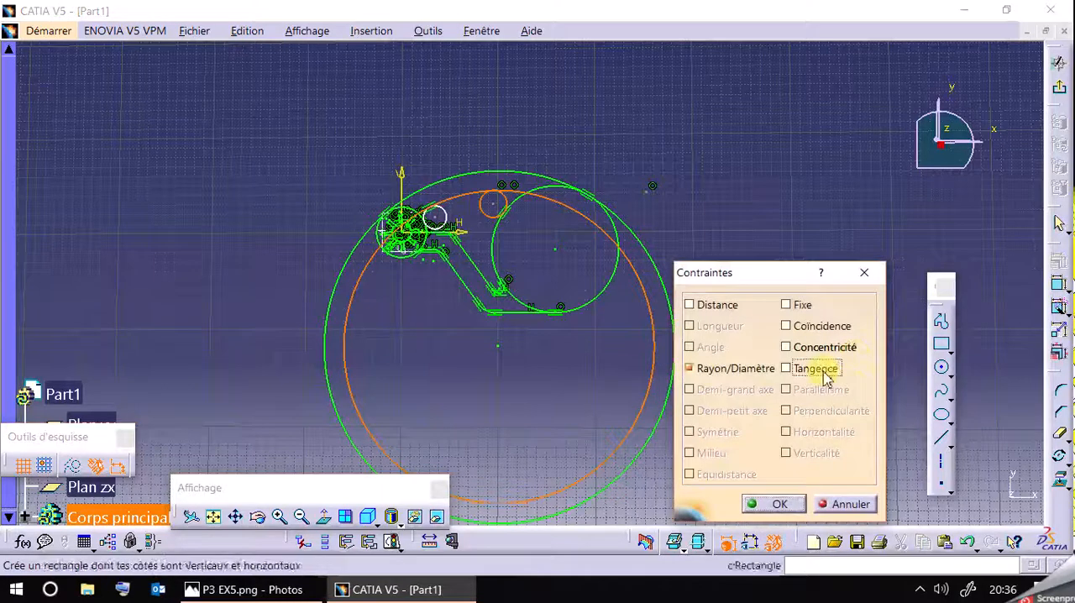
{"action": "left_click", "coordinate": [825, 375]}
{"action": "left_click", "coordinate": [771, 504]}
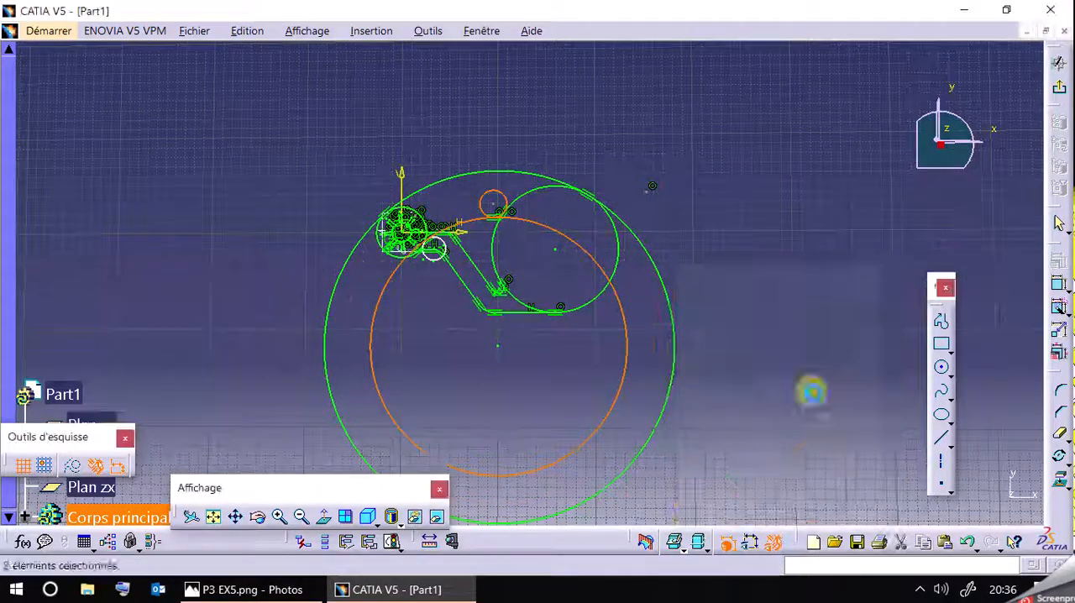
Resize the inner concentric circle and shift the R14 circle so that it sits just inside that circle's upper edge.
{"action": "left_click", "coordinate": [560, 201]}
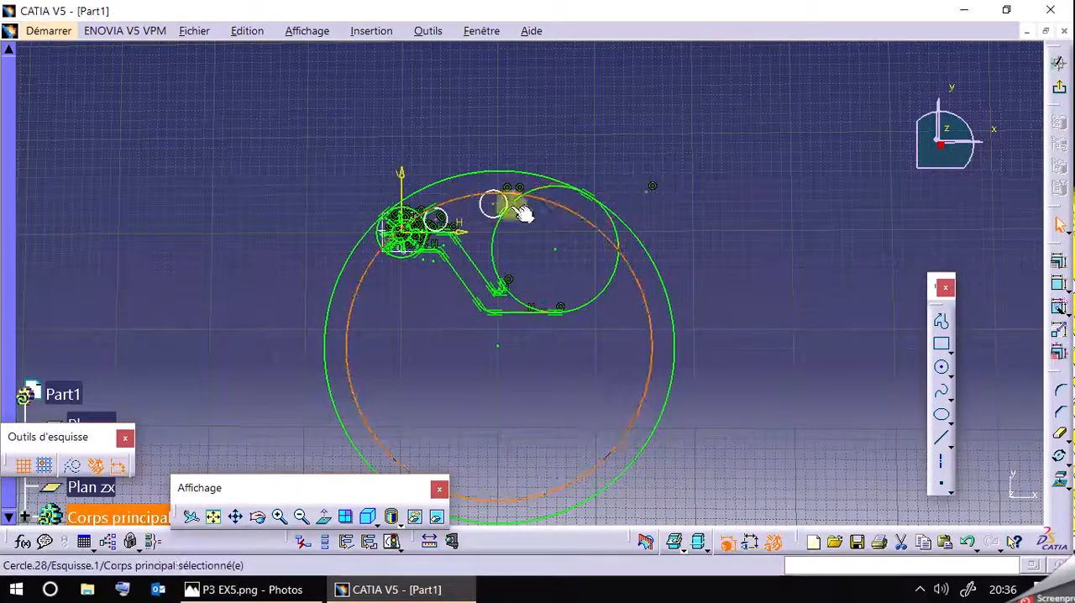
{"action": "left_click", "coordinate": [490, 215]}
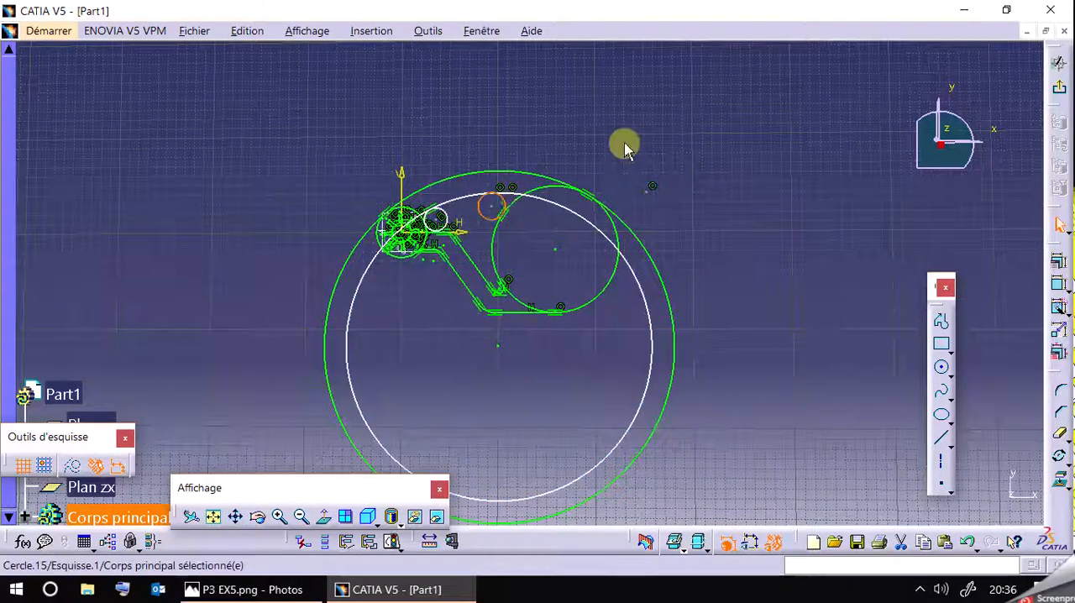
{"action": "left_click", "coordinate": [282, 520]}
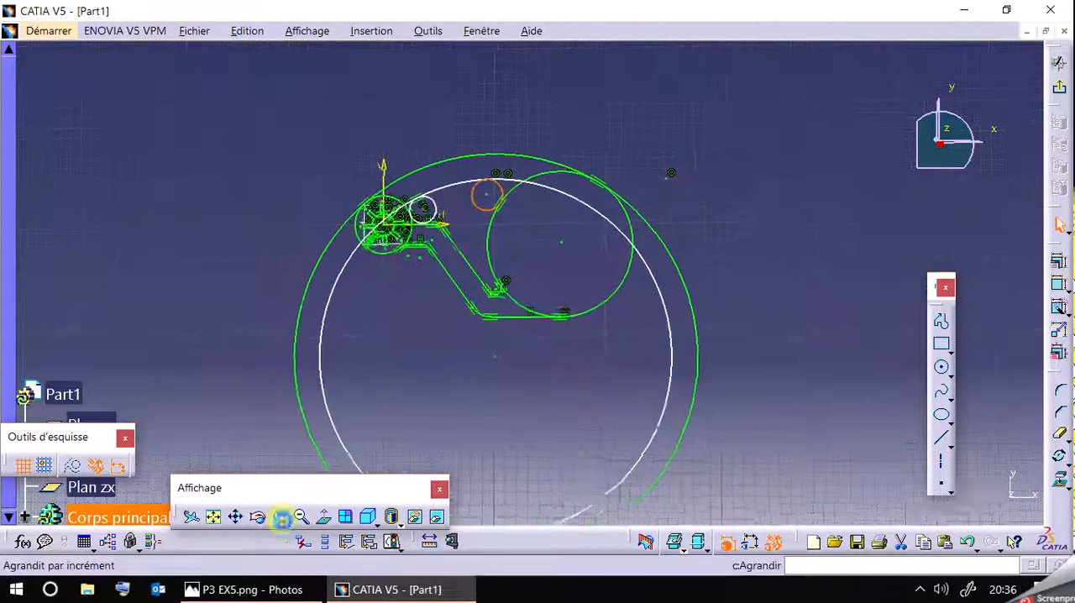
{"action": "middle_click_drag", "start_coordinate": [531, 181], "coordinate": [652, 314]}
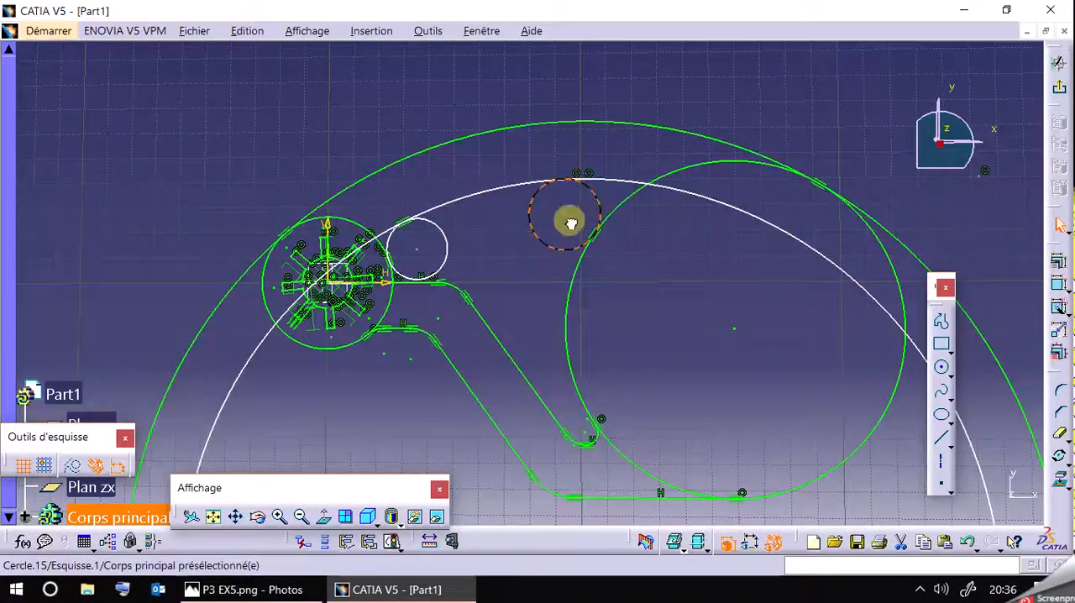
Make the R14 circle tangent to the inner concentric circle at its upper edge.
{"action": "left_click", "coordinate": [617, 179]}
{"action": "left_click", "coordinate": [595, 196]}
{"action": "left_click", "coordinate": [635, 139]}
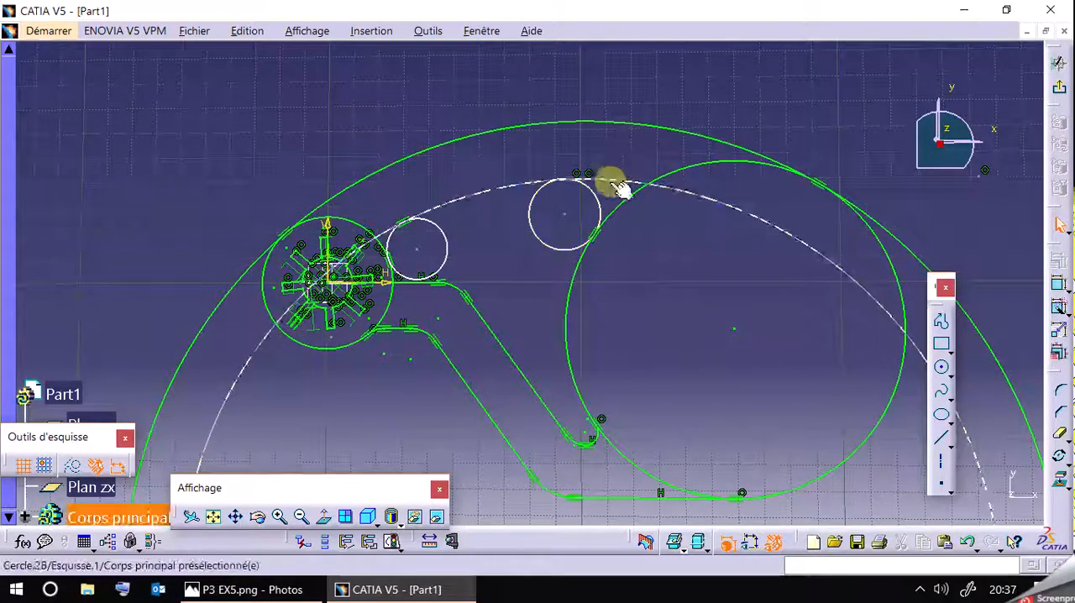
{"action": "left_click", "coordinate": [808, 220], "text": "ctrl"}
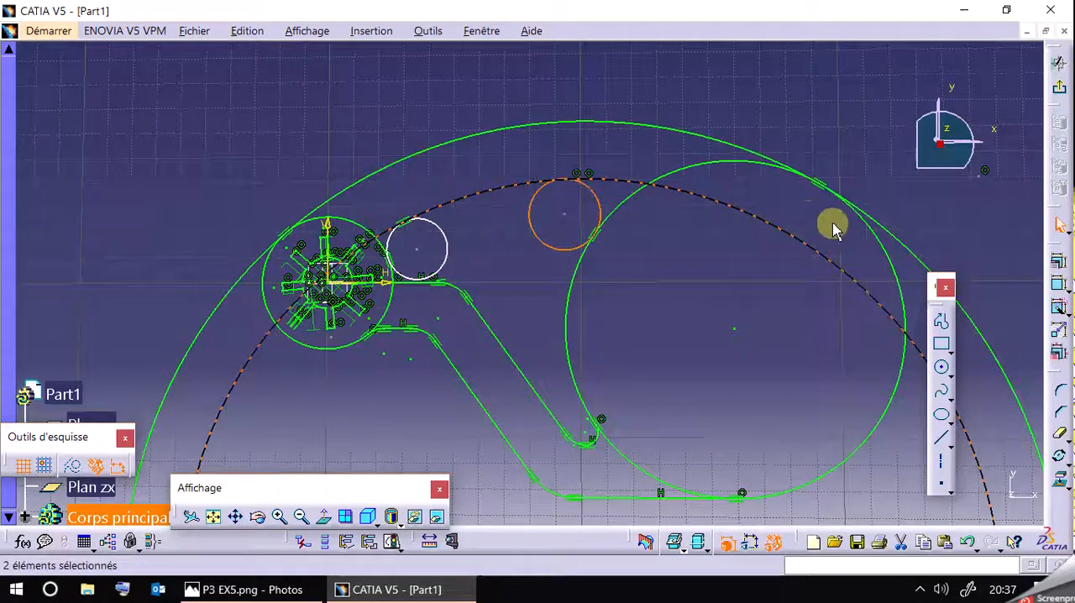
{"action": "left_click", "coordinate": [1051, 262]}
{"action": "left_click", "coordinate": [811, 370]}
{"action": "left_click", "coordinate": [772, 504]}
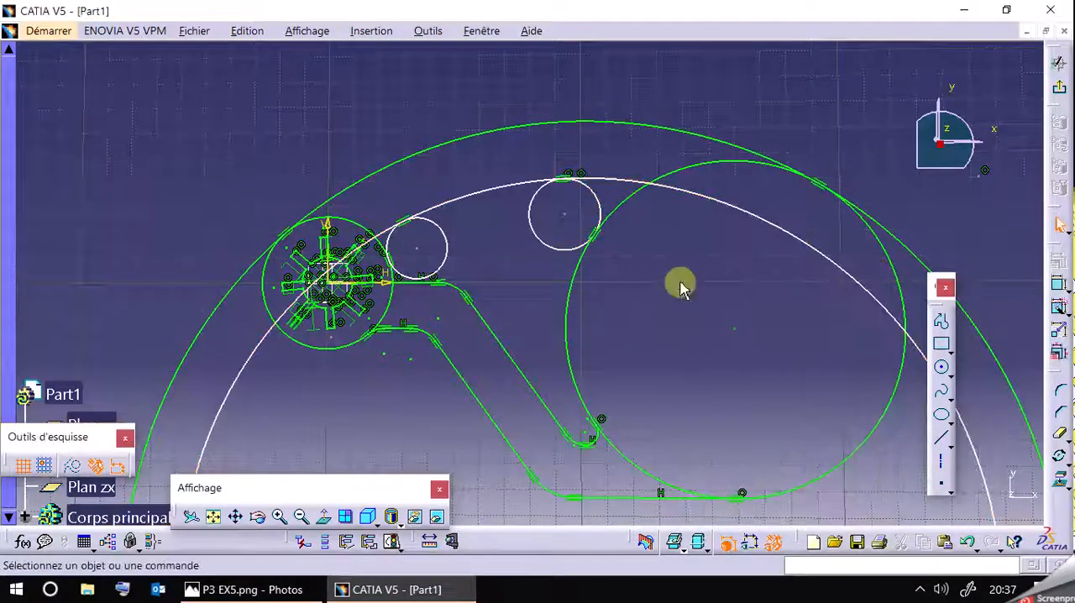
Set the radius of the inner concentric circle to 160 mm.
{"action": "left_click", "coordinate": [716, 241]}
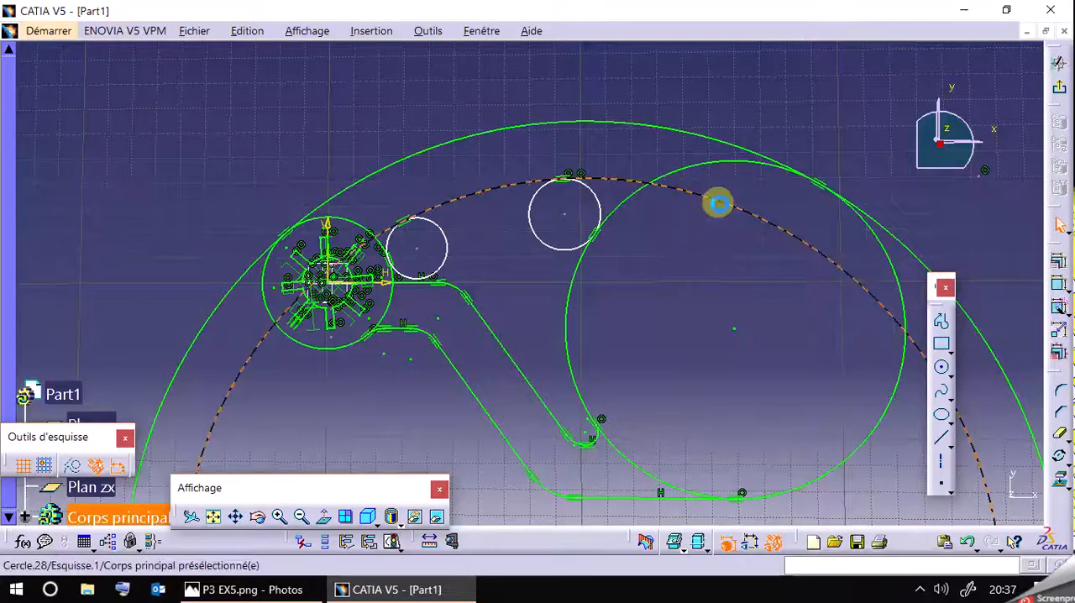
{"action": "left_click_drag", "start_coordinate": [696, 184], "coordinate": [776, 176]}
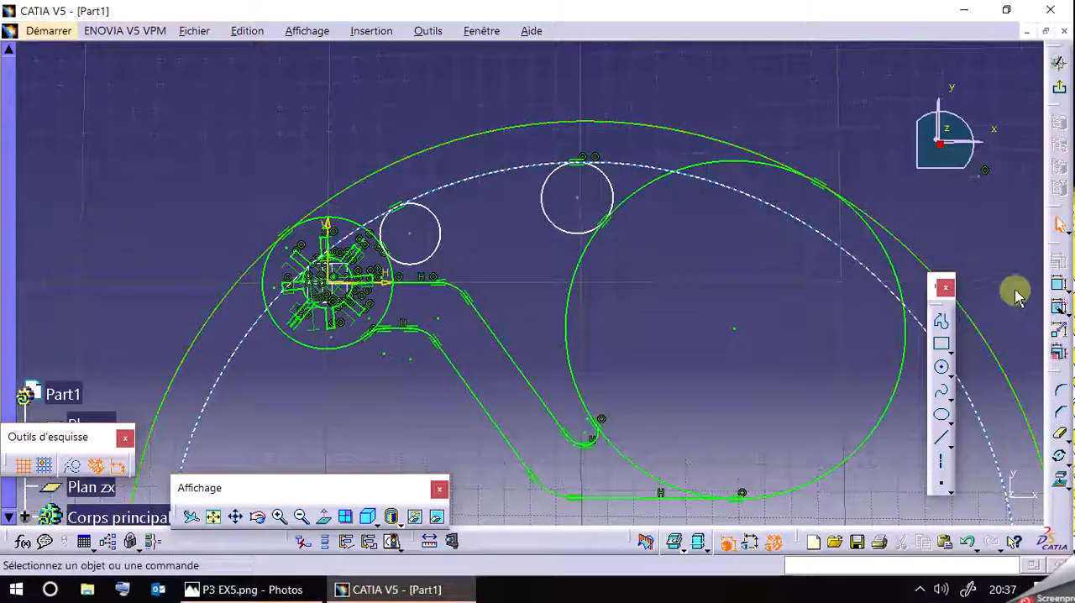
{"action": "double_click", "coordinate": [652, 167]}
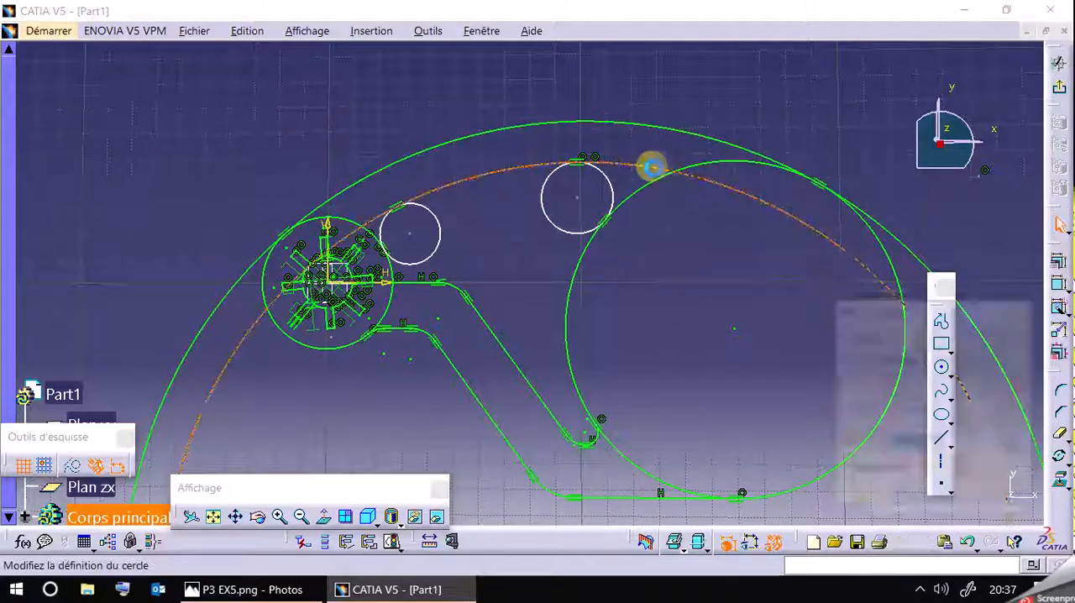
{"action": "type", "text": "1"}
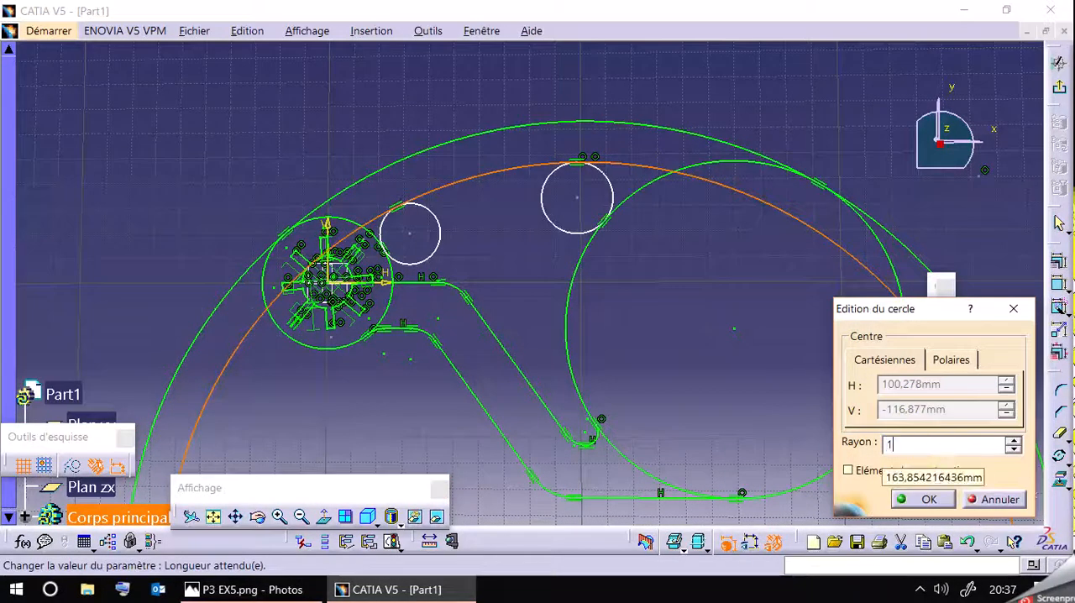
{"action": "type", "text": "60"}
{"action": "left_click", "coordinate": [929, 498]}
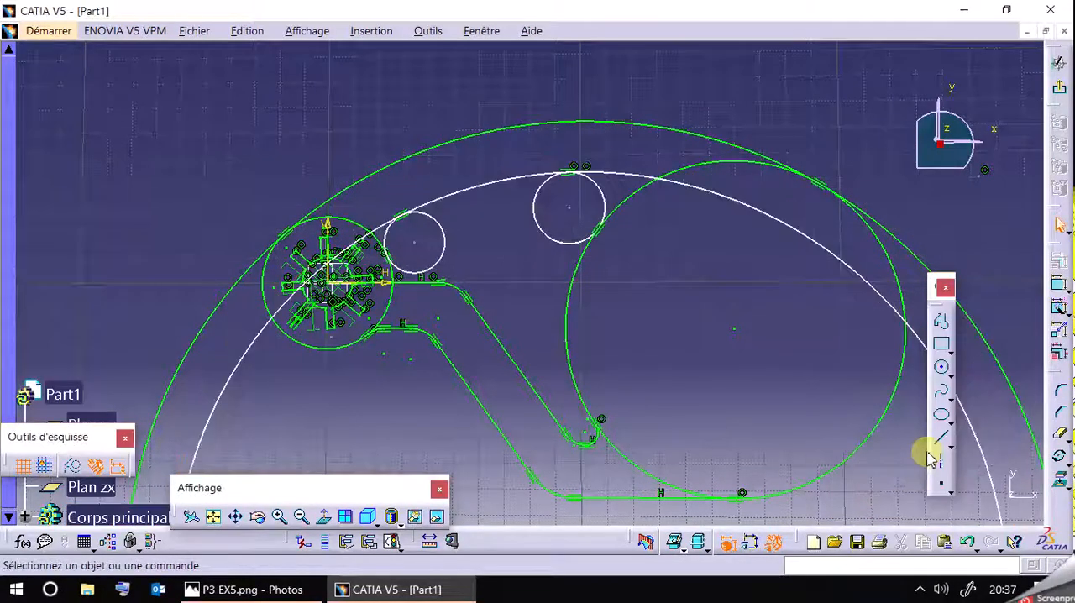
Add a radius constraint to the inner concentric circle.
{"action": "left_click", "coordinate": [1059, 283]}
{"action": "left_click", "coordinate": [719, 198]}
{"action": "key", "text": "Escape"}
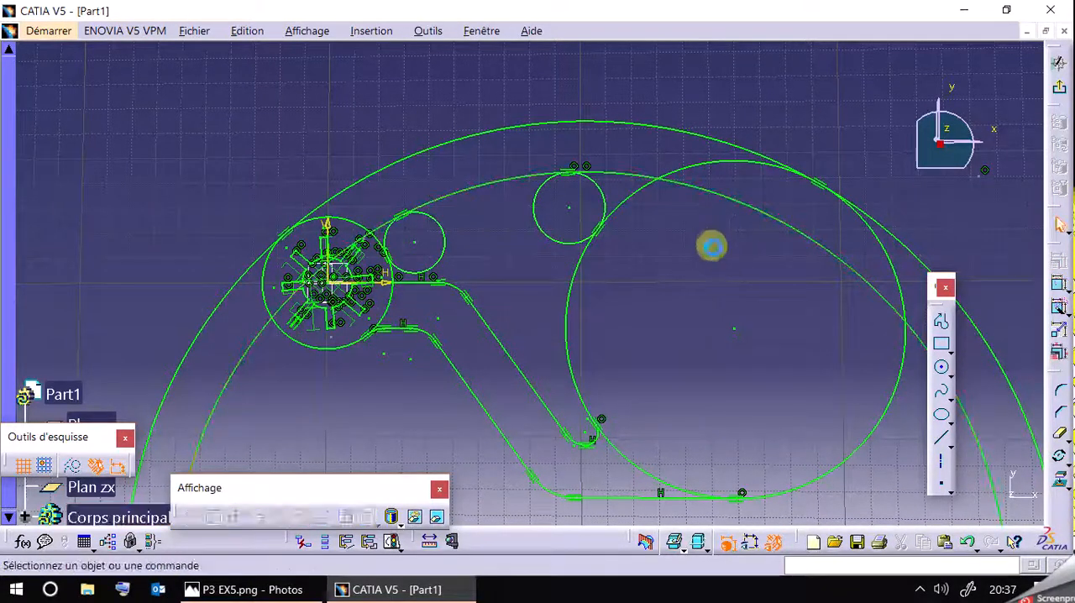
Trim away the lower portions of the R180 and R160 circles with Quick Trim, keeping the upper arcs between the hub and the R65 circle.
{"action": "mouse_move", "coordinate": [676, 292]}
{"action": "middle_mouse_down"}
{"action": "mouse_move", "coordinate": [624, 163]}
{"action": "mouse_move", "coordinate": [640, 219]}
{"action": "middle_mouse_up"}
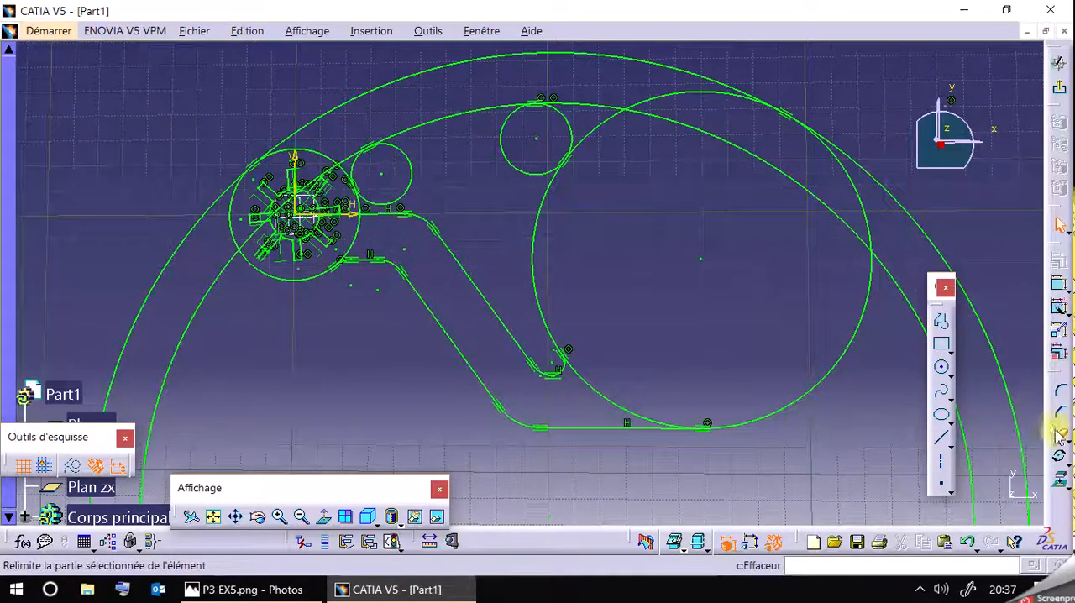
{"action": "key", "text": "Return"}
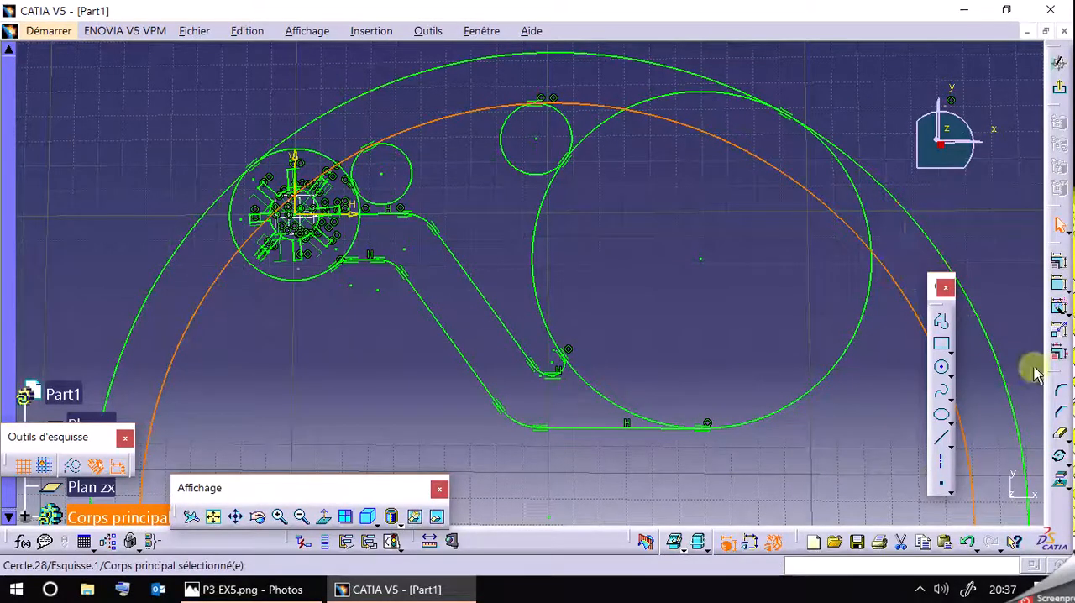
{"action": "left_click", "coordinate": [1060, 434]}
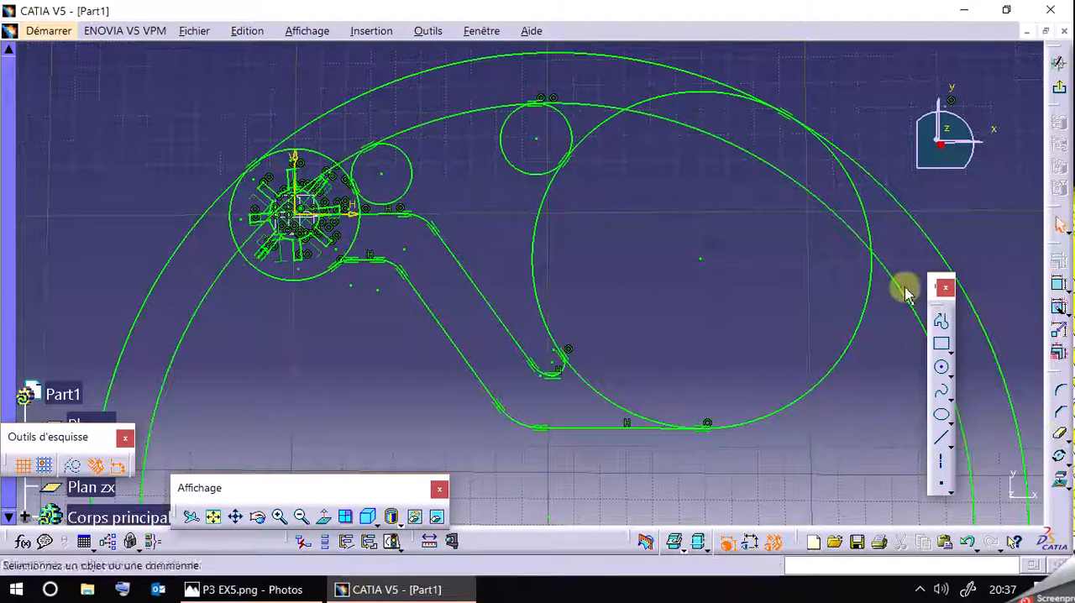
{"action": "left_click", "coordinate": [928, 236]}
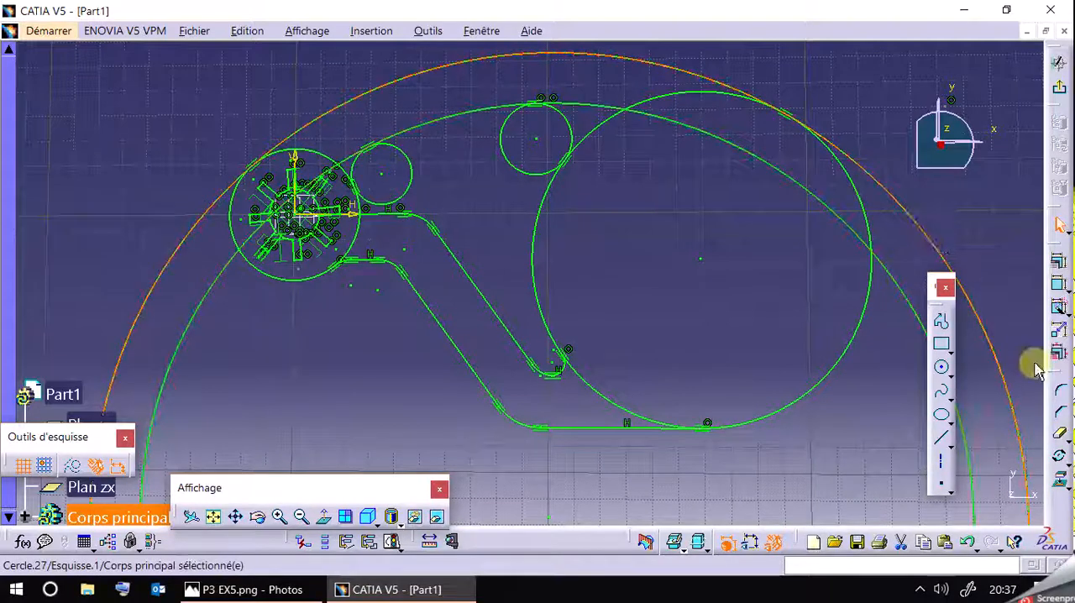
{"action": "left_click", "coordinate": [1061, 433]}
{"action": "left_click", "coordinate": [924, 228]}
{"action": "left_click", "coordinate": [907, 286]}
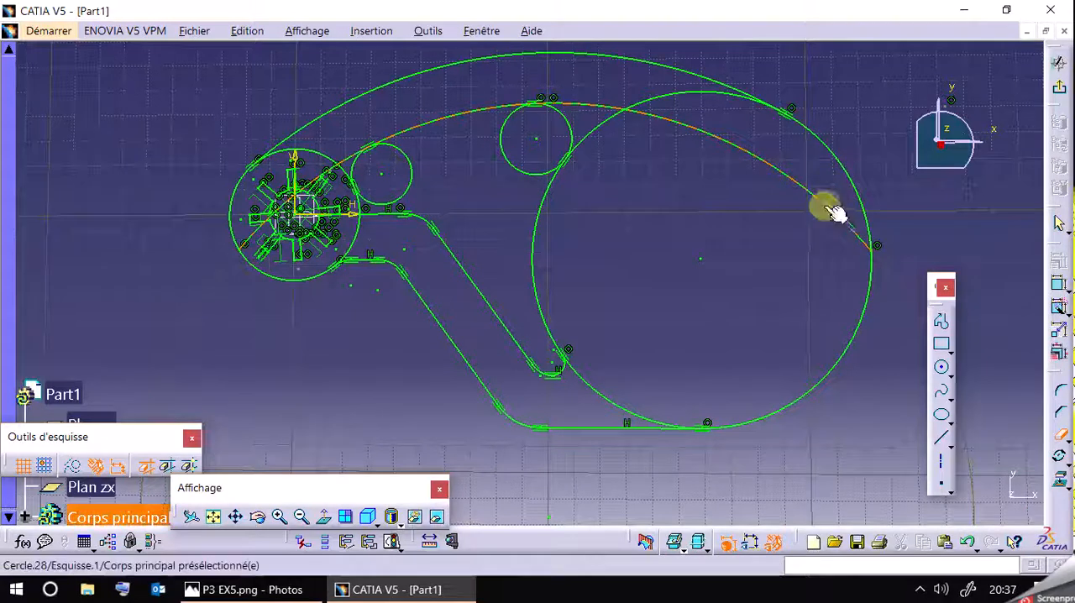
Trim the inner arc where it runs past the R14 circle, and reduce that circle to the fillet arc meeting the R65 circle.
{"action": "left_click", "coordinate": [304, 591]}
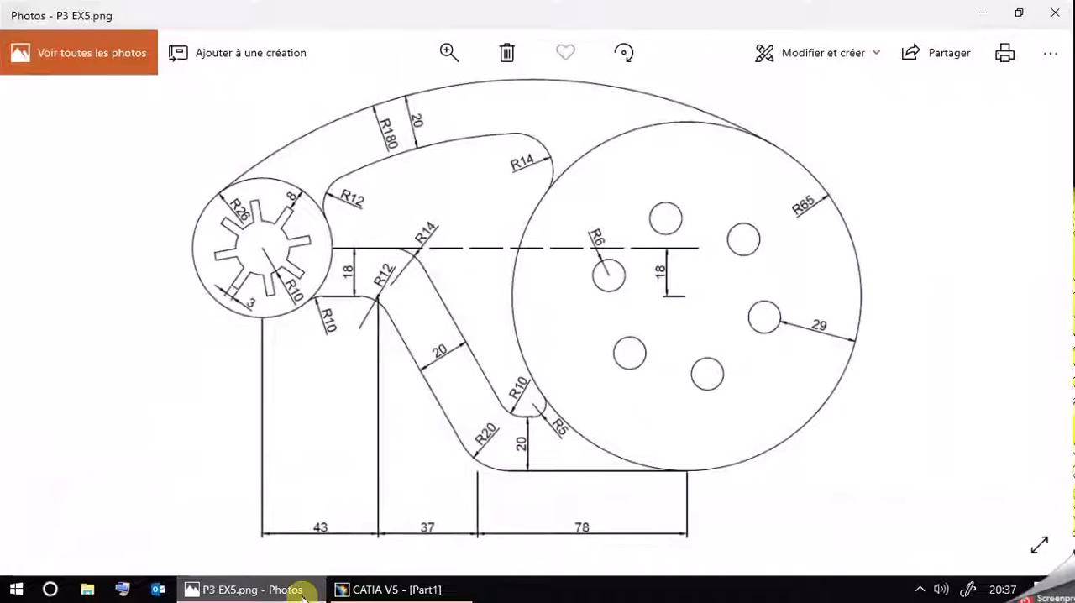
{"action": "left_click", "coordinate": [304, 591]}
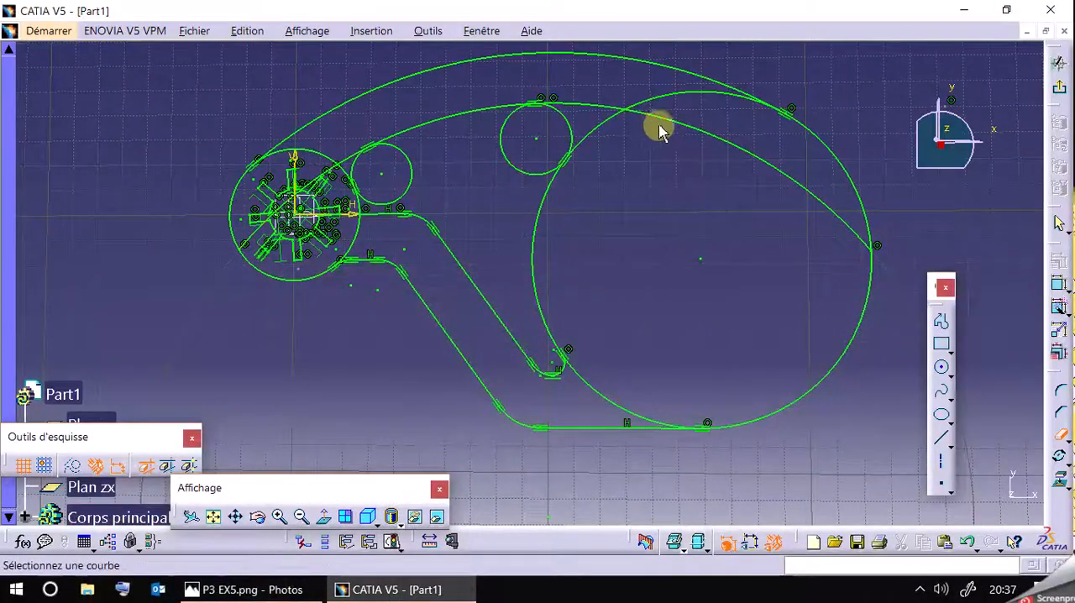
{"action": "left_click", "coordinate": [646, 113]}
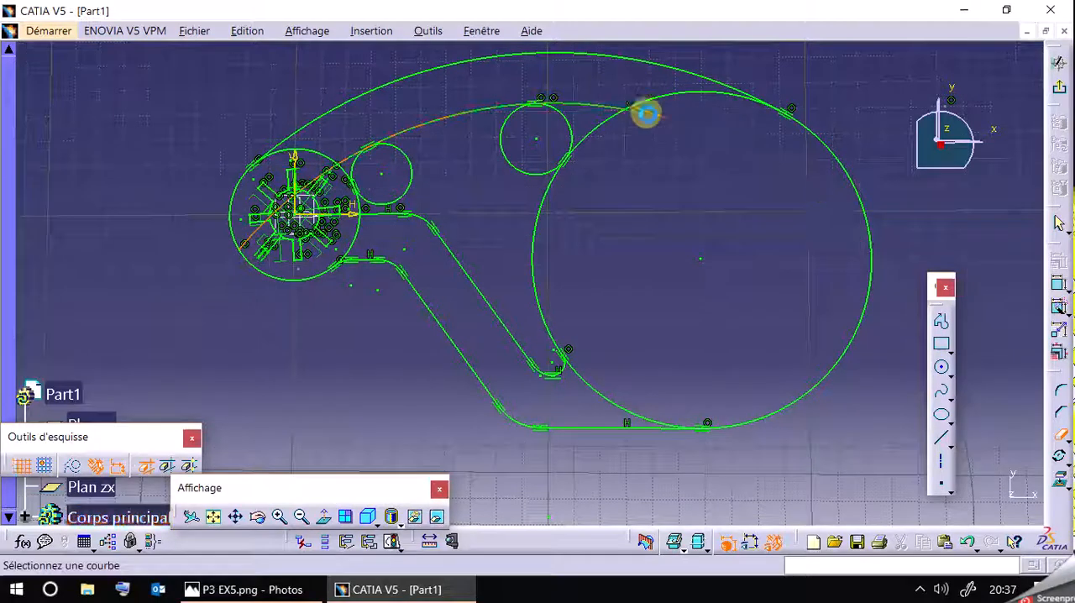
{"action": "left_click", "coordinate": [305, 589]}
{"action": "left_click", "coordinate": [305, 590]}
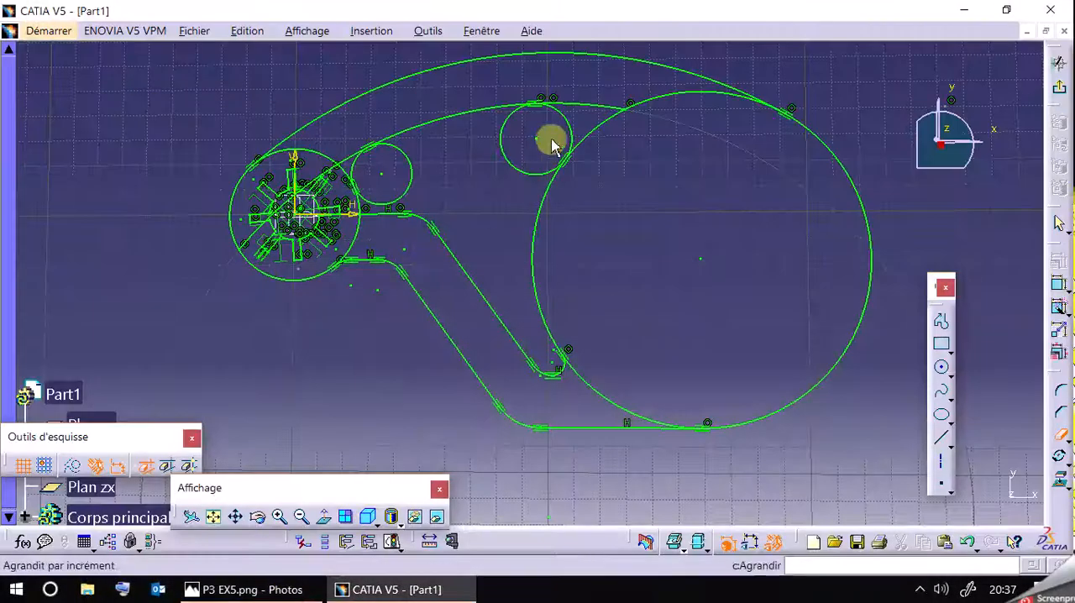
{"action": "left_click", "coordinate": [504, 149]}
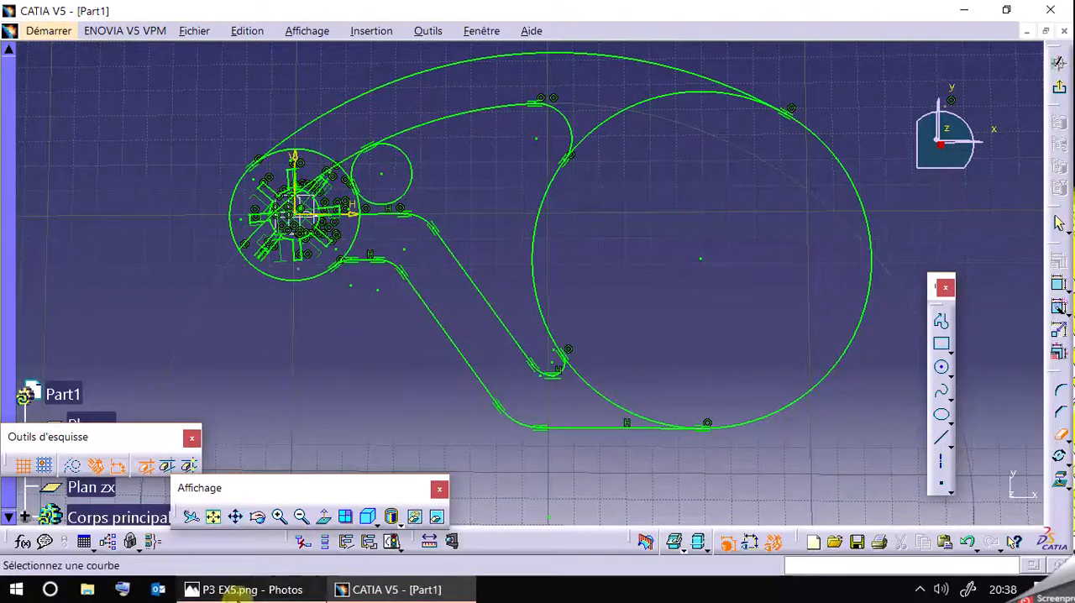
Hide the geometric constraints and trim the inner arc near the hub and the R12 circle, leaving only the R12 corner arc.
{"action": "left_click", "coordinate": [233, 591]}
{"action": "left_click", "coordinate": [233, 590]}
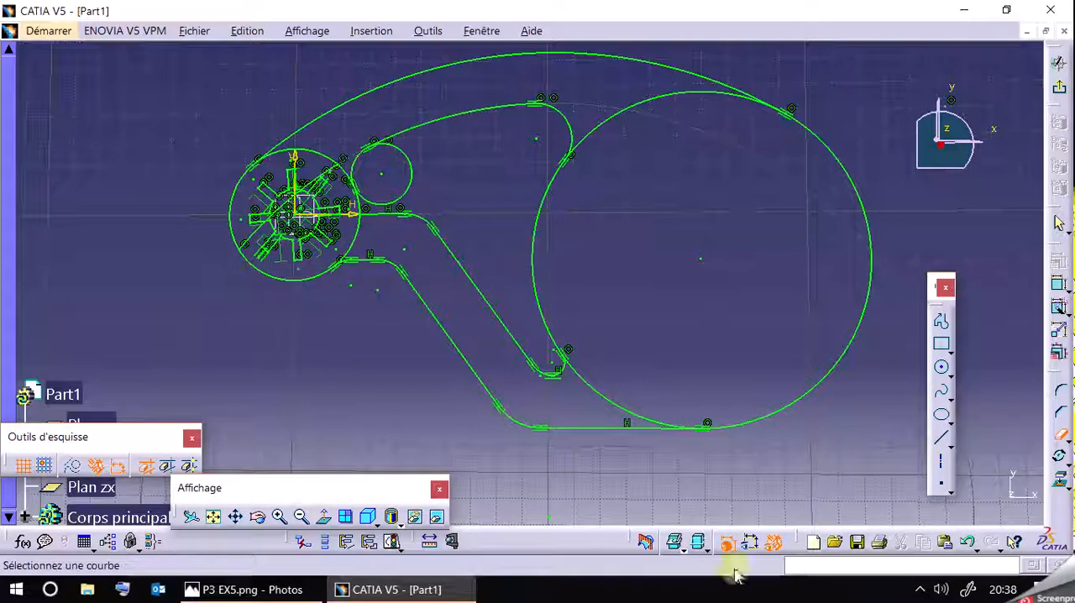
{"action": "left_click", "coordinate": [750, 542]}
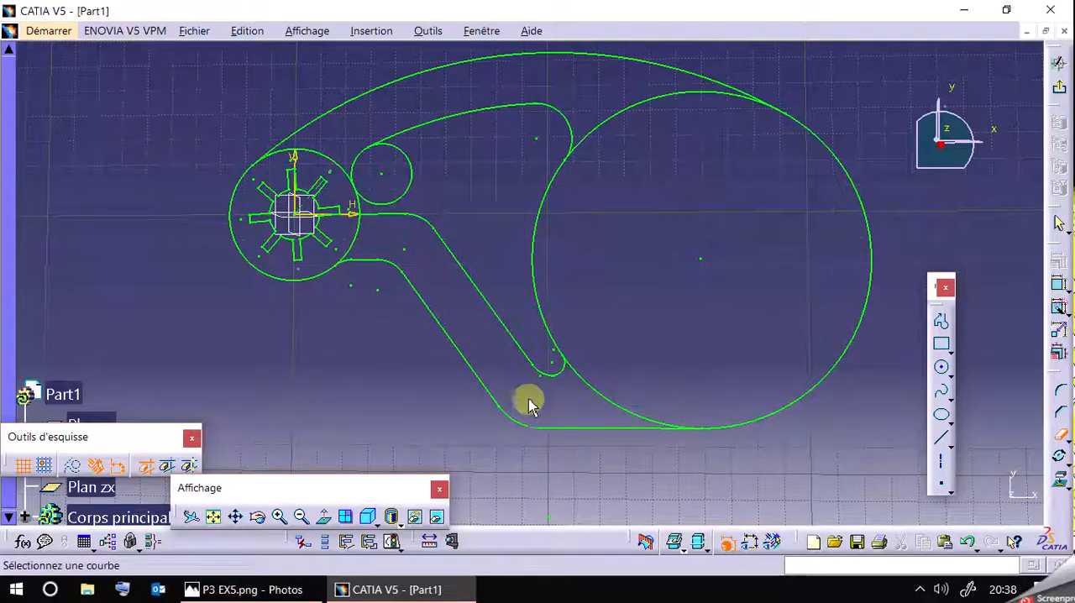
{"action": "left_click", "coordinate": [290, 579]}
{"action": "left_click", "coordinate": [273, 583]}
{"action": "left_click", "coordinate": [421, 176]}
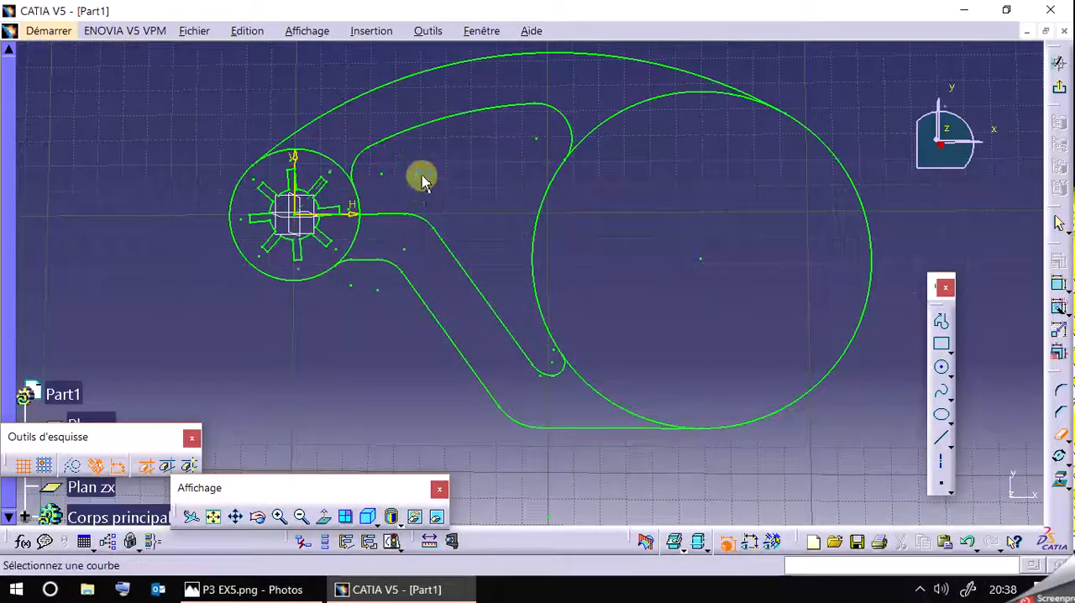
Compare the trimmed profile with the P3 EX5.png reference drawing in Photos.
{"action": "left_click", "coordinate": [277, 590]}
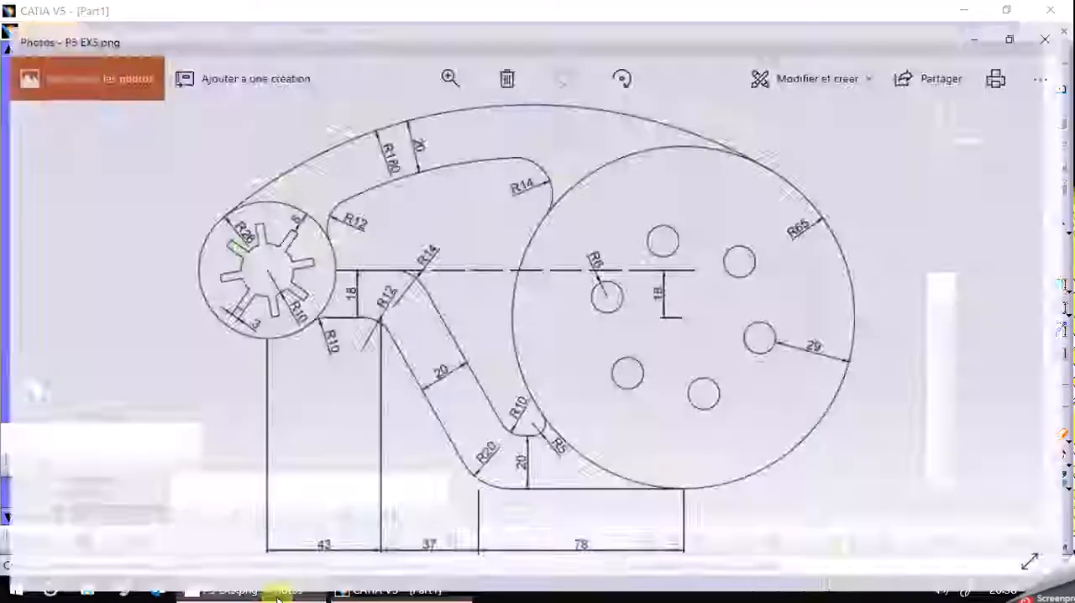
{"action": "left_click", "coordinate": [278, 592]}
{"action": "left_click", "coordinate": [282, 592]}
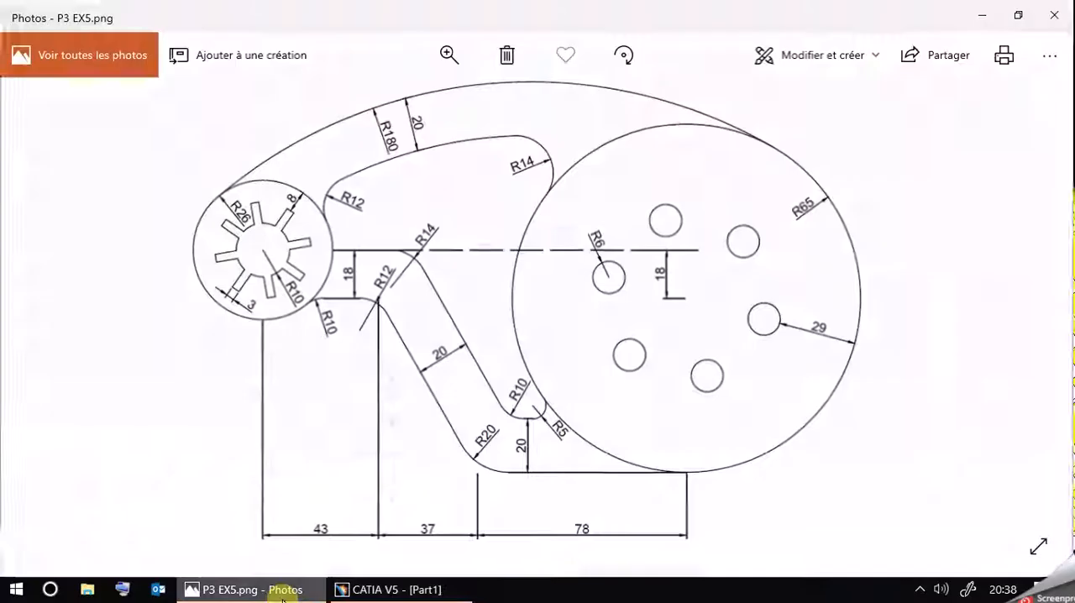
{"action": "left_click", "coordinate": [282, 592]}
{"action": "left_click", "coordinate": [287, 592]}
{"action": "left_click", "coordinate": [292, 592]}
{"action": "mouse_move", "coordinate": [616, 349]}
{"action": "middle_mouse_down"}
{"action": "mouse_move", "coordinate": [618, 277]}
{"action": "mouse_move", "coordinate": [564, 357]}
{"action": "mouse_move", "coordinate": [564, 334]}
{"action": "middle_mouse_up"}
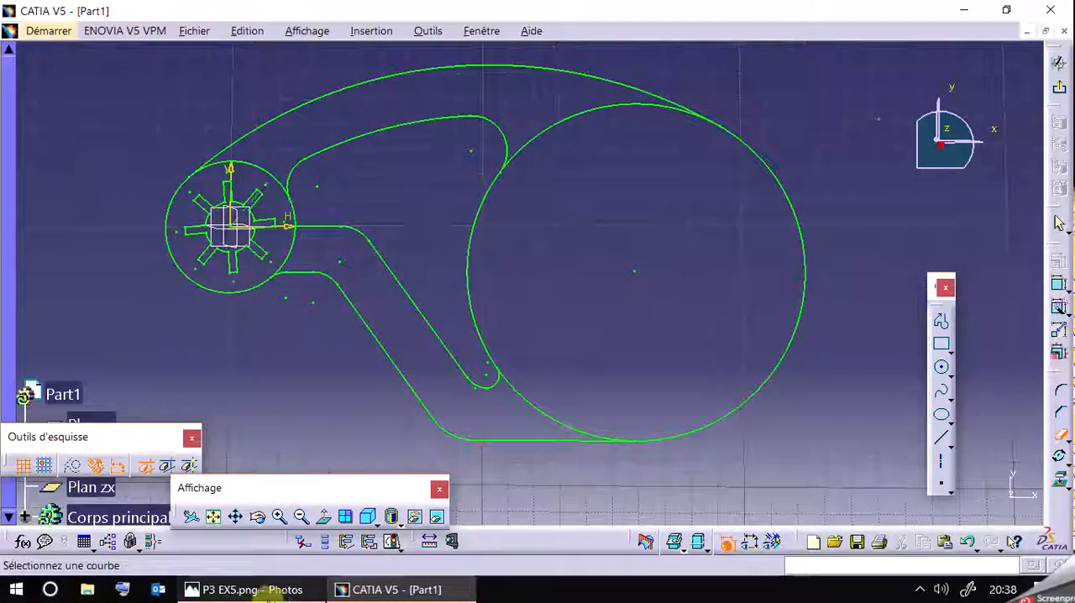
Check the hole pattern in the P3 EX5.png drawing in Photos, and draw a construction circle of radius 30 mm concentric with the R65 circle in CATIA.
{"action": "left_click", "coordinate": [273, 593]}
{"action": "left_click", "coordinate": [274, 598]}
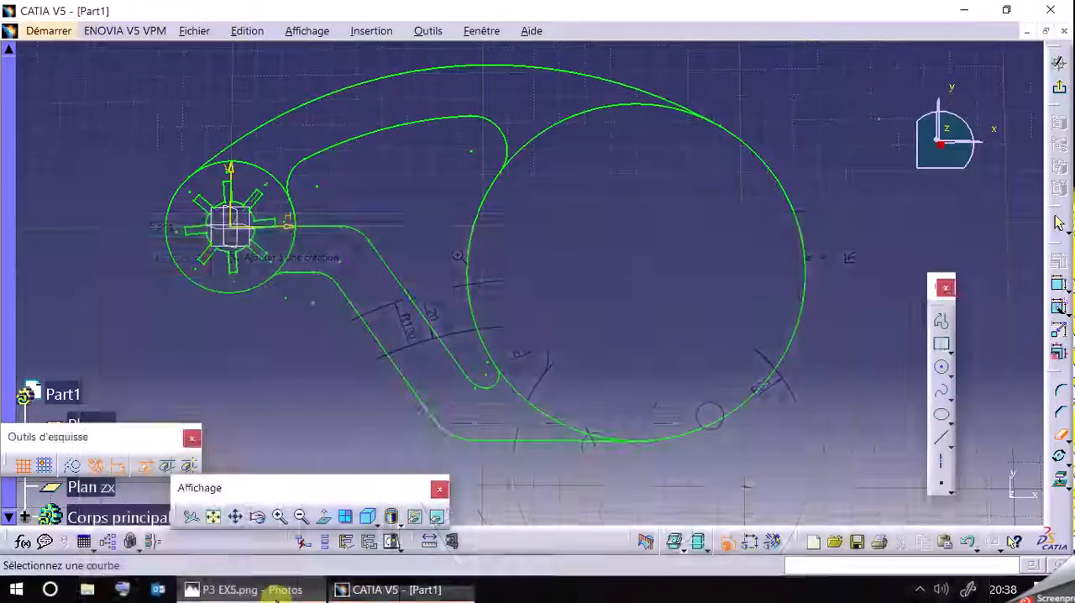
{"action": "left_click", "coordinate": [276, 598]}
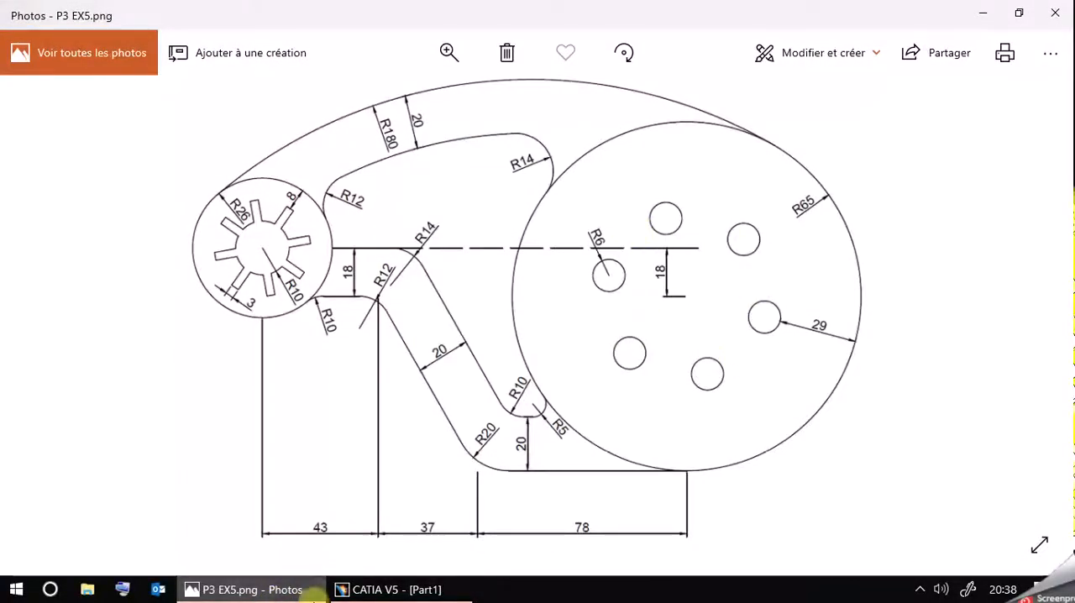
{"action": "key", "text": "alt+Tab"}
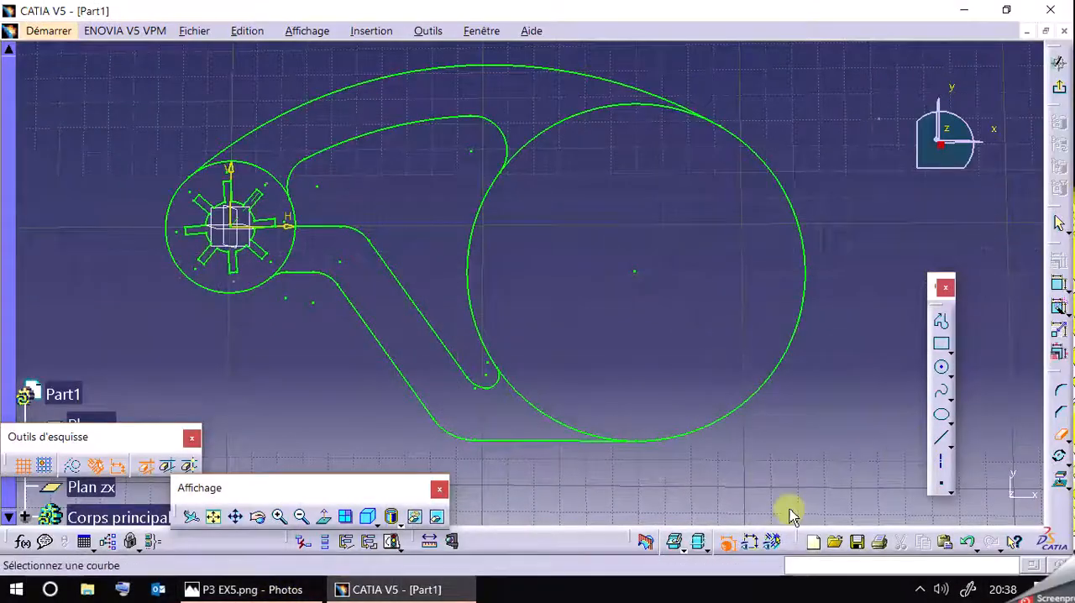
{"action": "left_click", "coordinate": [294, 594]}
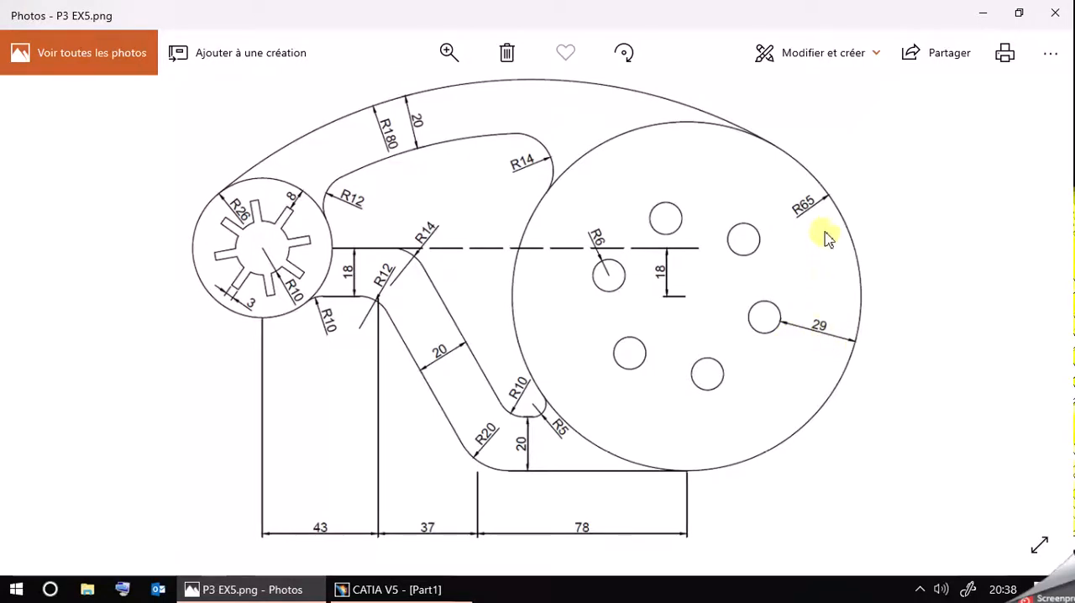
{"action": "left_click", "coordinate": [317, 594]}
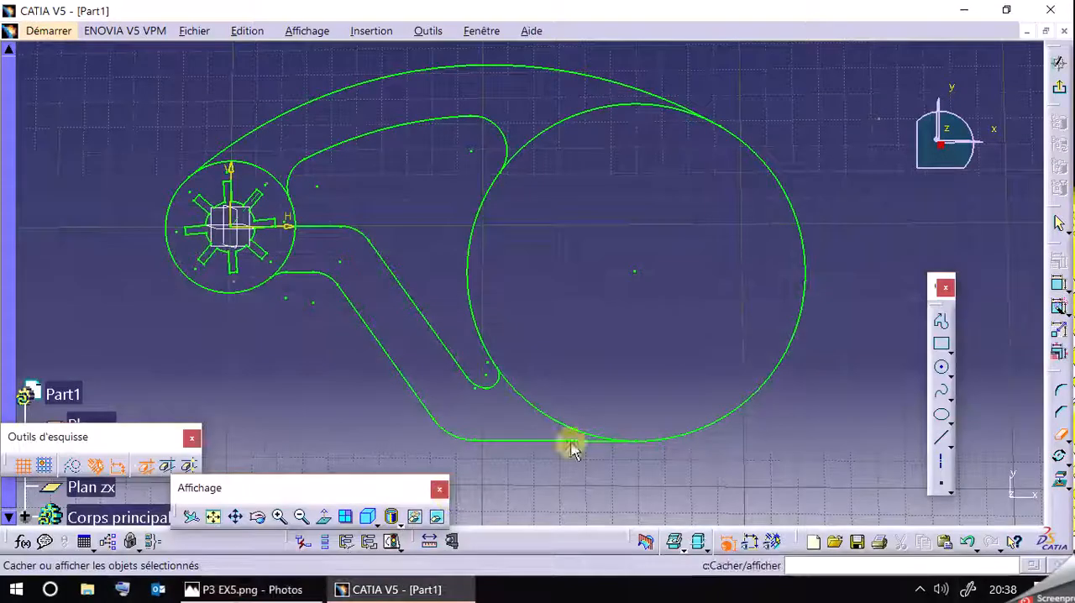
{"action": "left_click", "coordinate": [942, 371]}
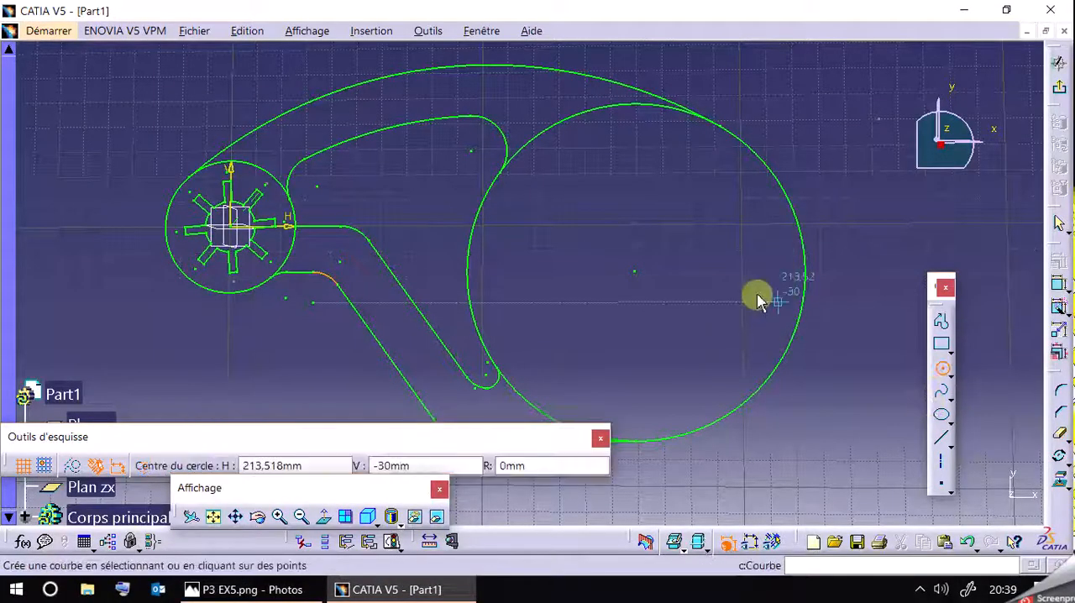
{"action": "left_click", "coordinate": [635, 271]}
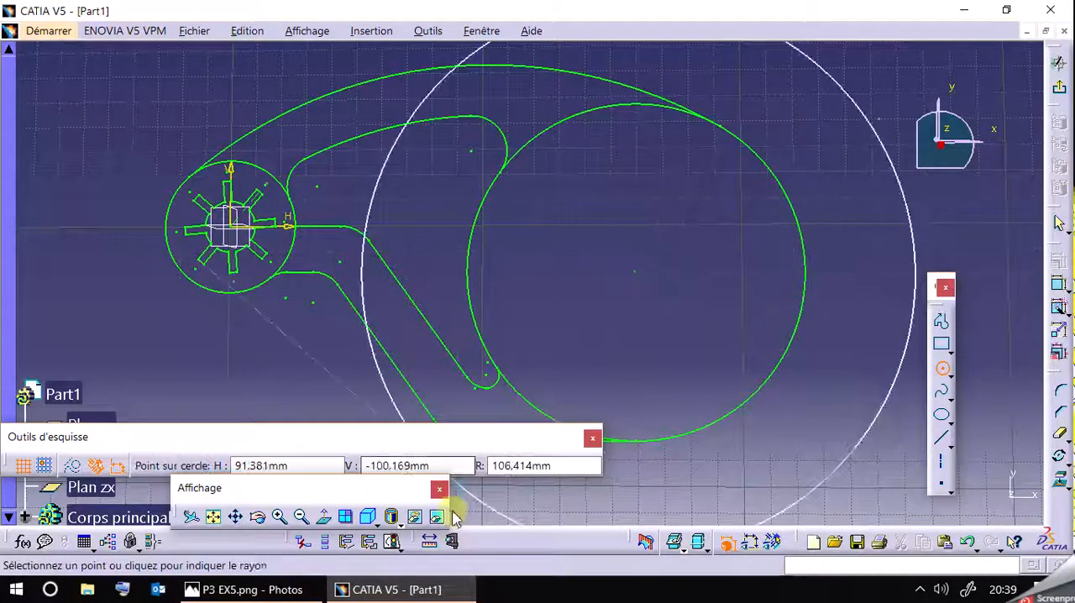
{"action": "left_click", "coordinate": [78, 474]}
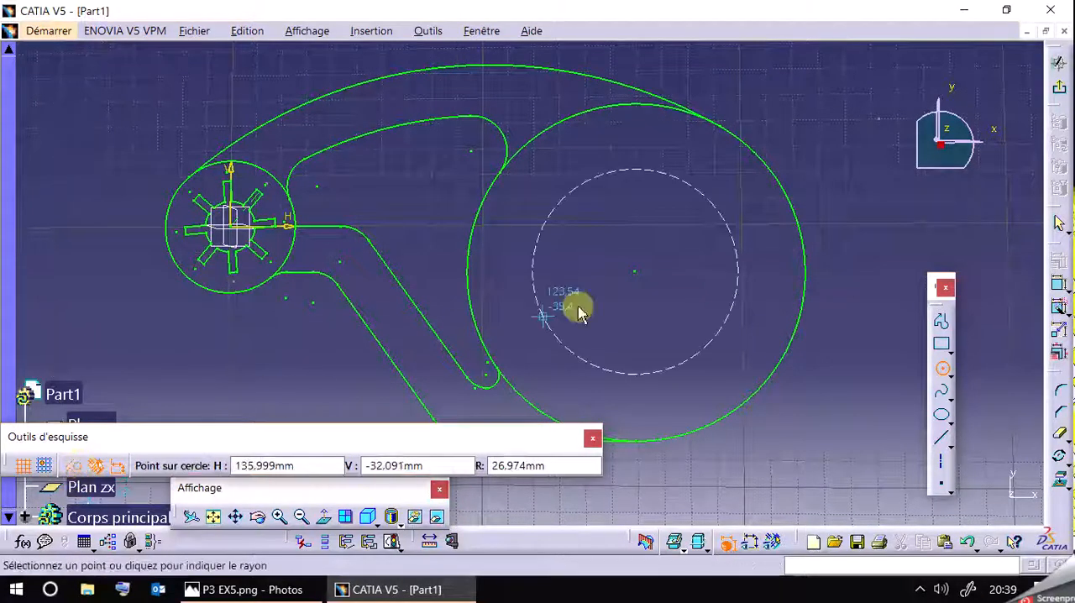
{"action": "double_click", "coordinate": [535, 467]}
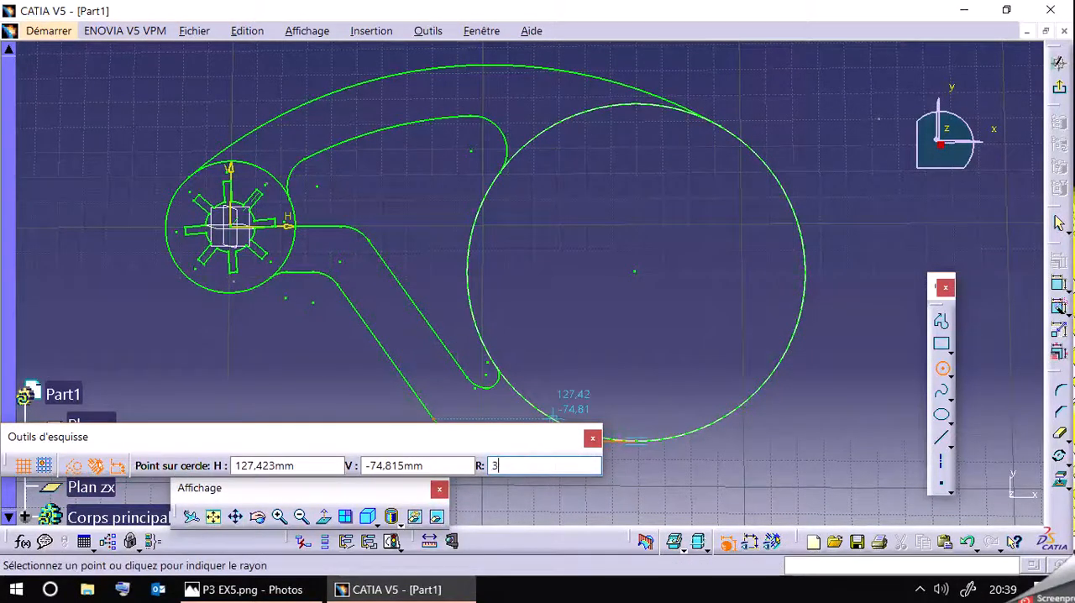
{"action": "key", "text": "Return"}
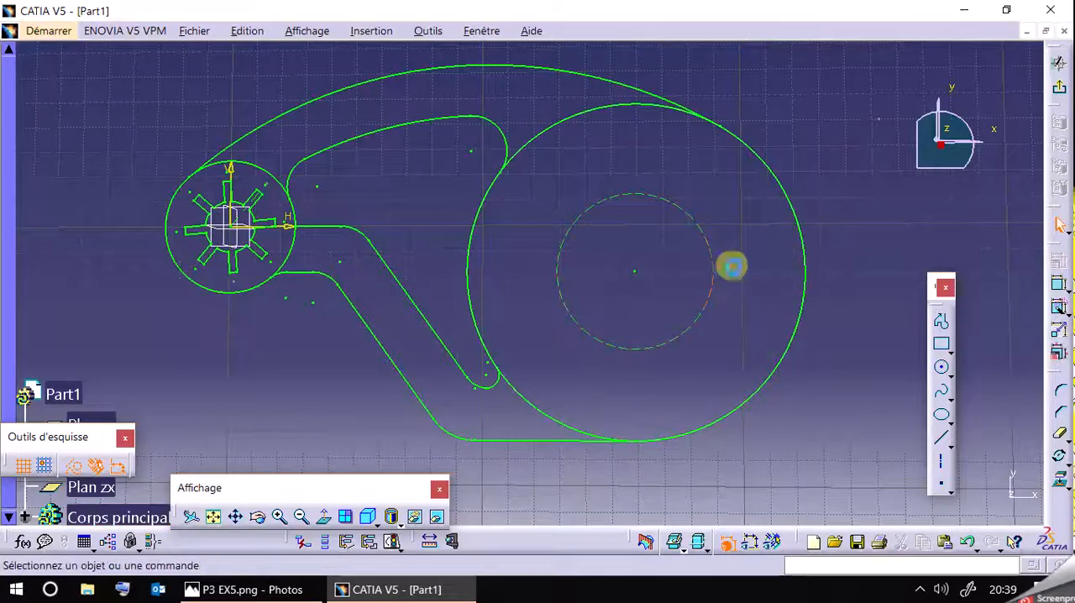
Consult the reference drawing and draw a 6 mm radius circle as standard geometry, centred on the dashed construction circle's left side.
{"action": "left_click", "coordinate": [285, 592]}
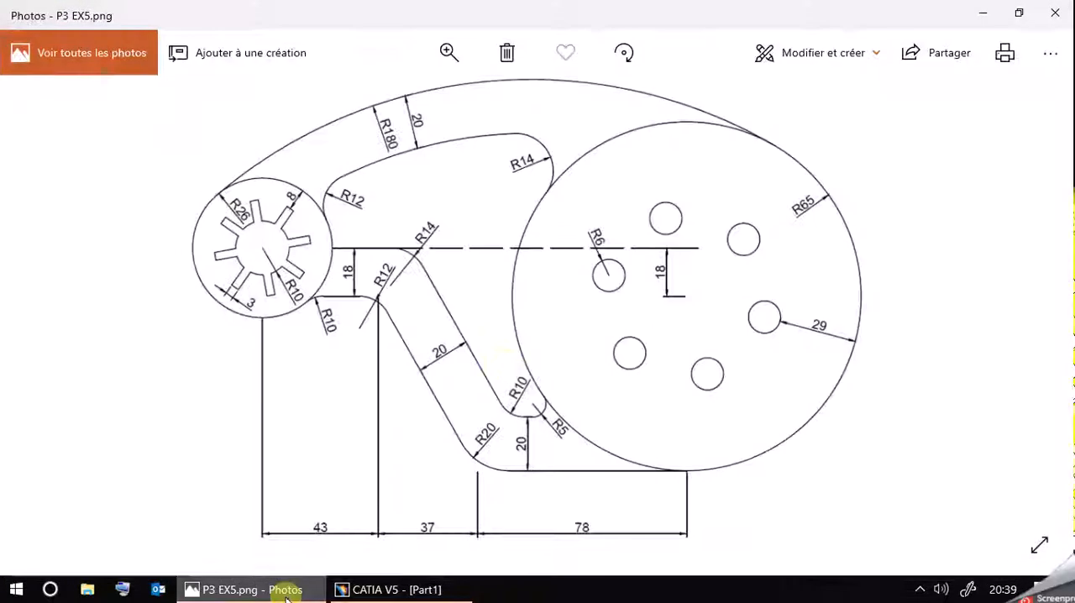
{"action": "left_click", "coordinate": [239, 590]}
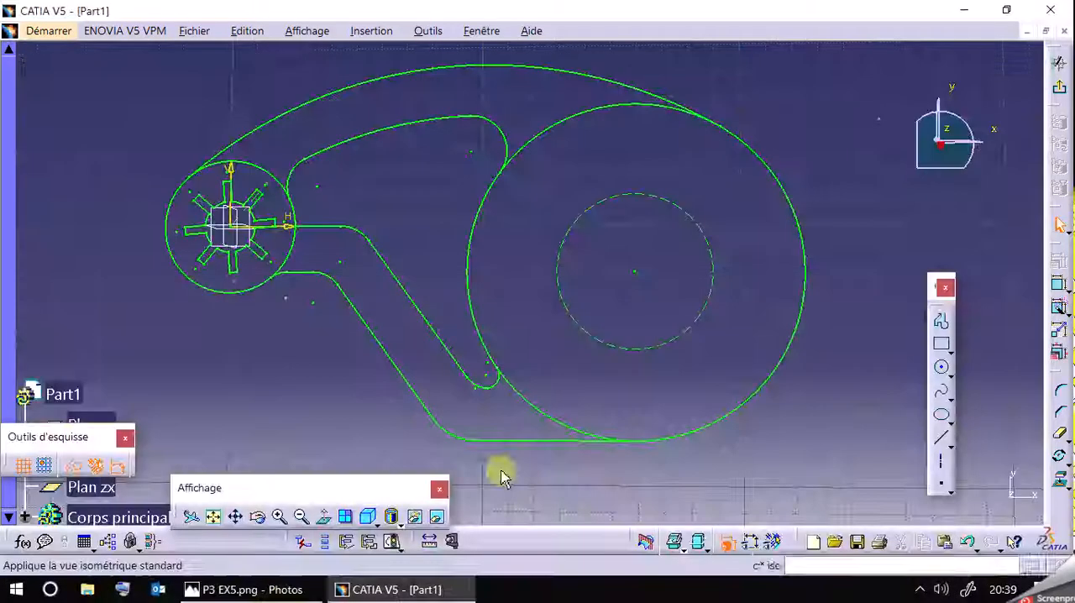
{"action": "left_click", "coordinate": [941, 367]}
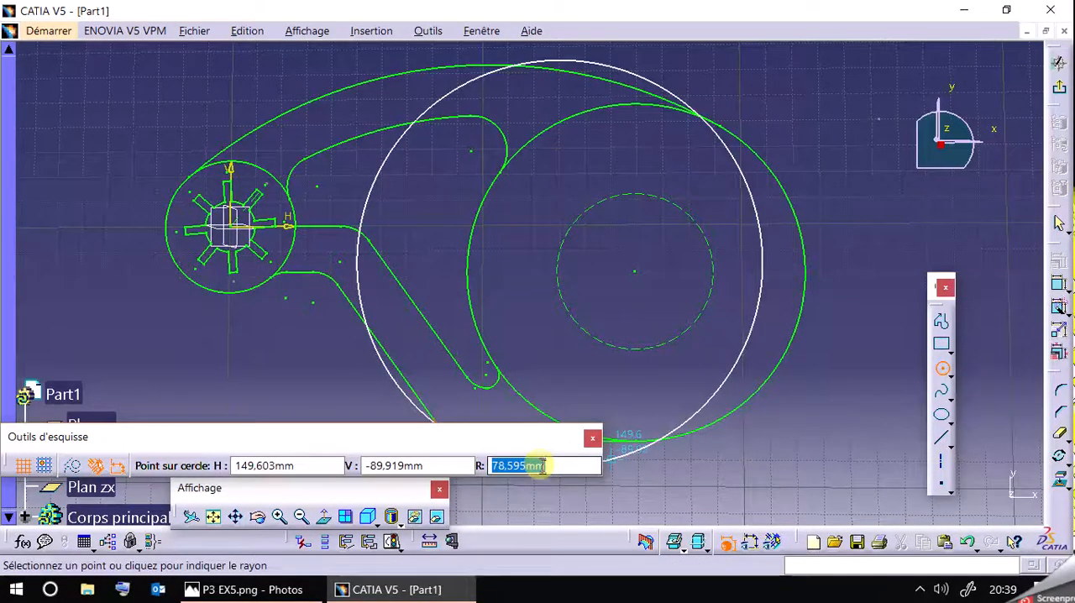
{"action": "key", "text": "Return"}
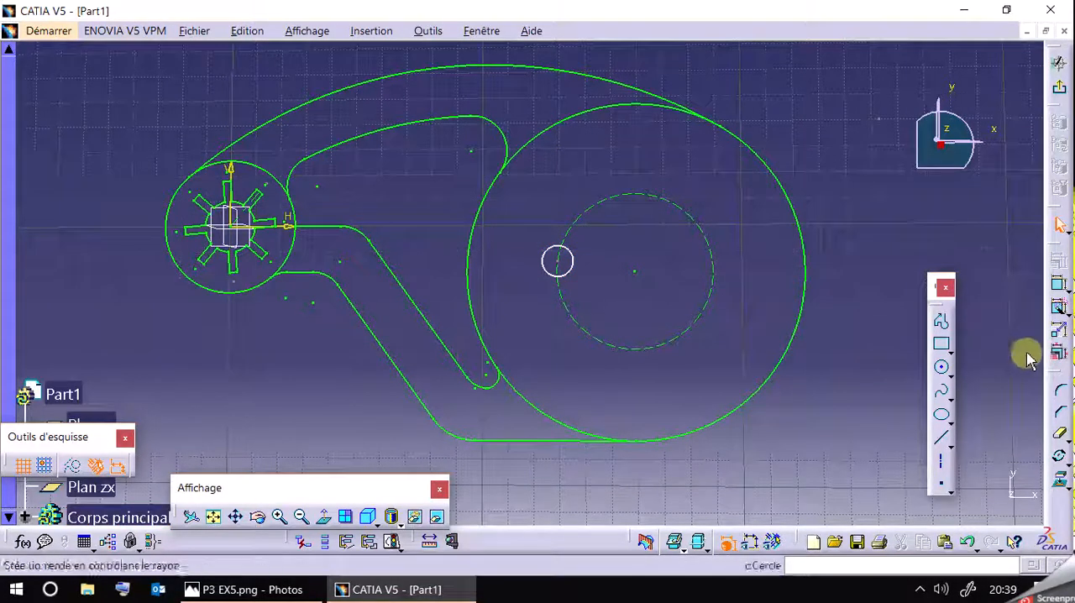
Constrain the distance from the small circle's centre to the arm's upper horizontal line.
{"action": "left_click", "coordinate": [1057, 284]}
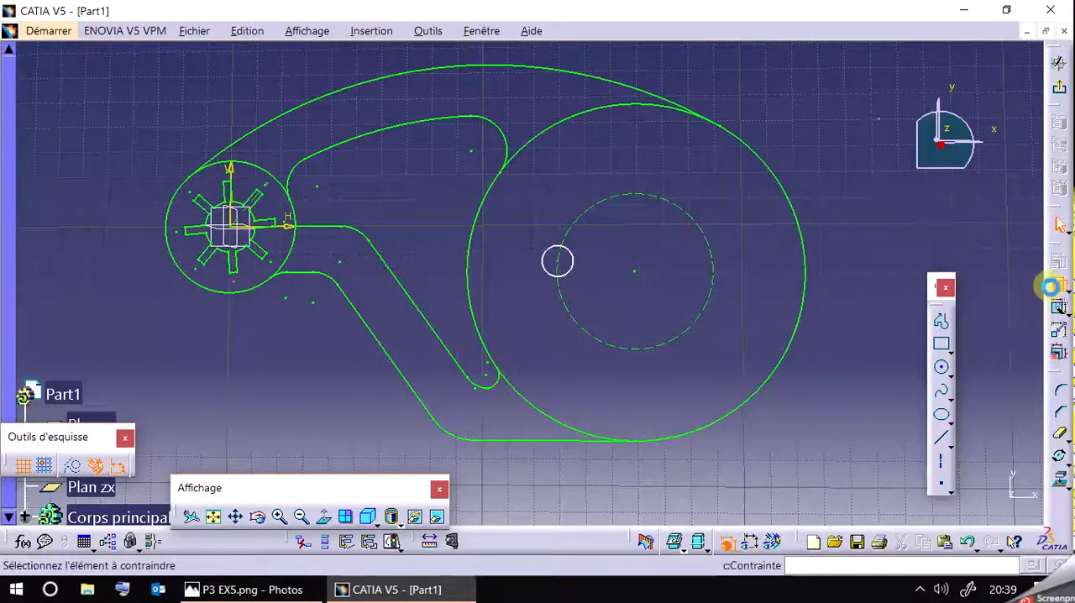
{"action": "left_click", "coordinate": [561, 265]}
{"action": "left_click", "coordinate": [321, 230]}
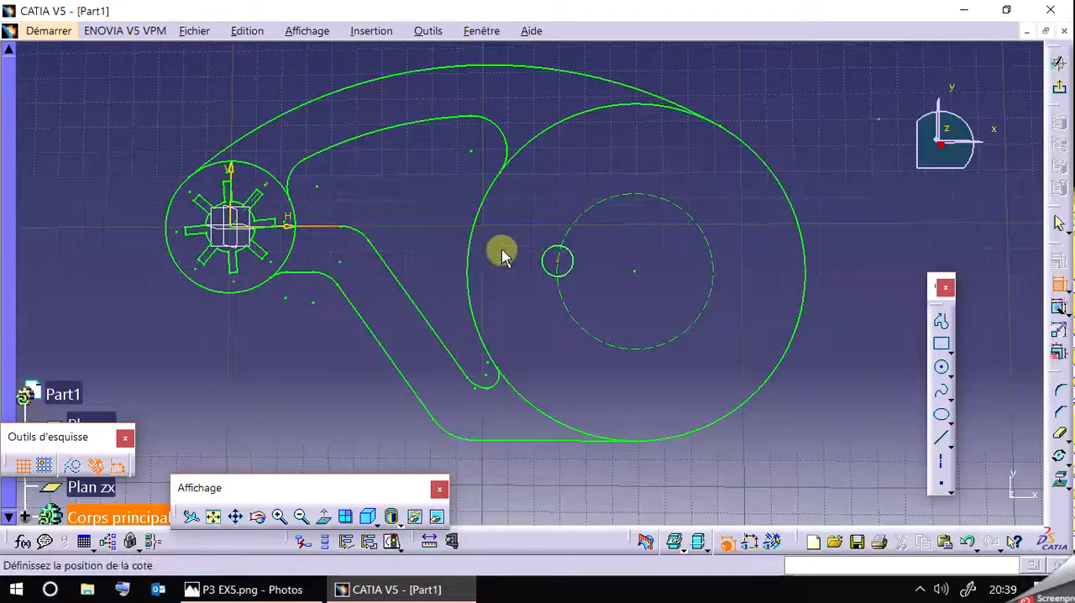
{"action": "left_click", "coordinate": [528, 280]}
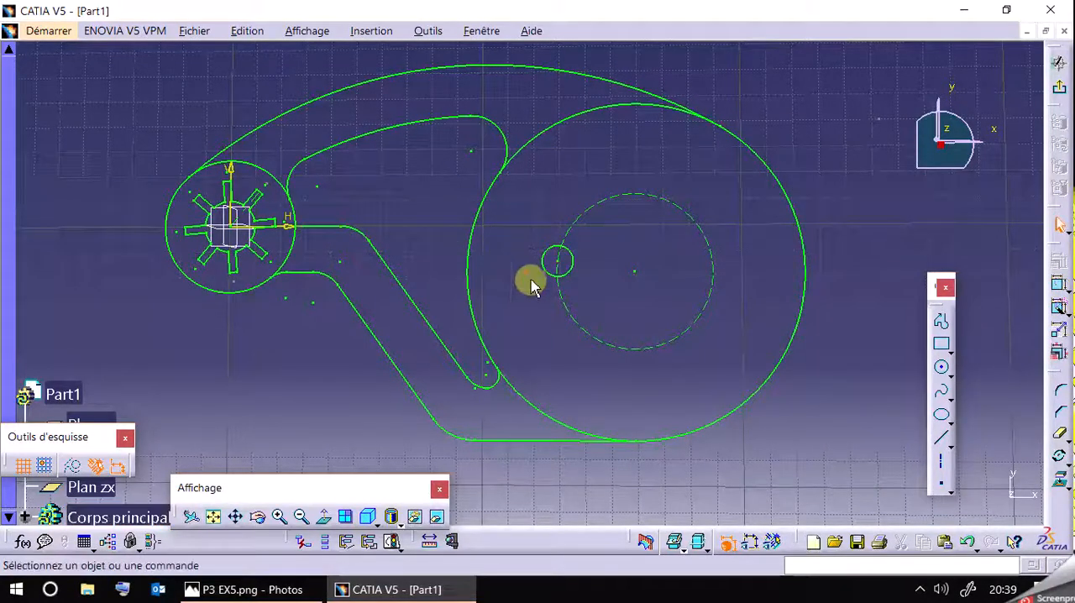
Try to rotate five copies of the R6 circle about the R65 circle's centre, and undo the duplication.
{"action": "left_click", "coordinate": [1060, 455]}
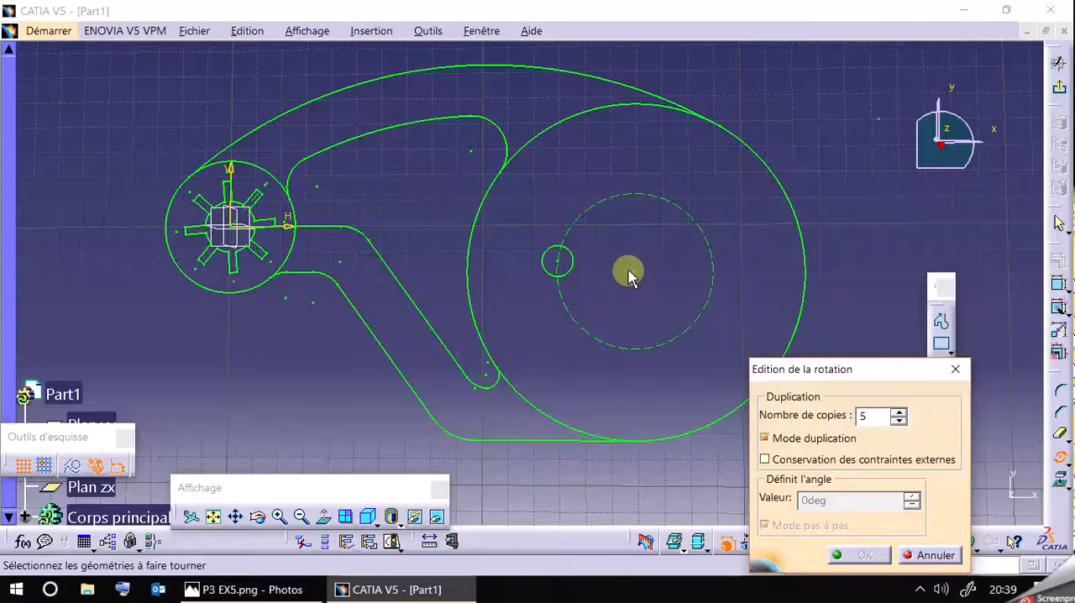
{"action": "left_click", "coordinate": [576, 259]}
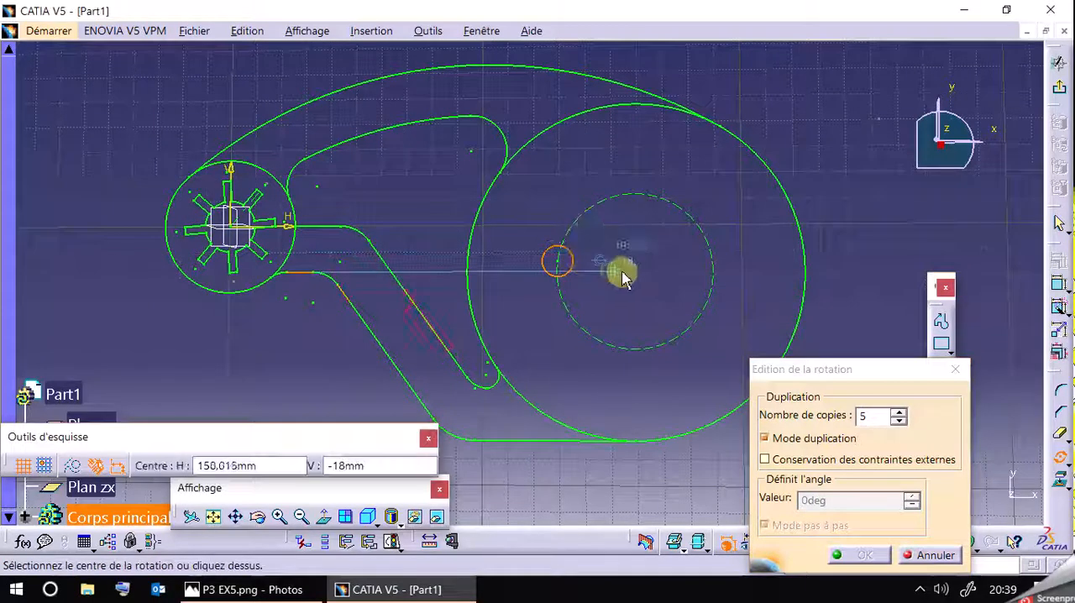
{"action": "left_click", "coordinate": [636, 271]}
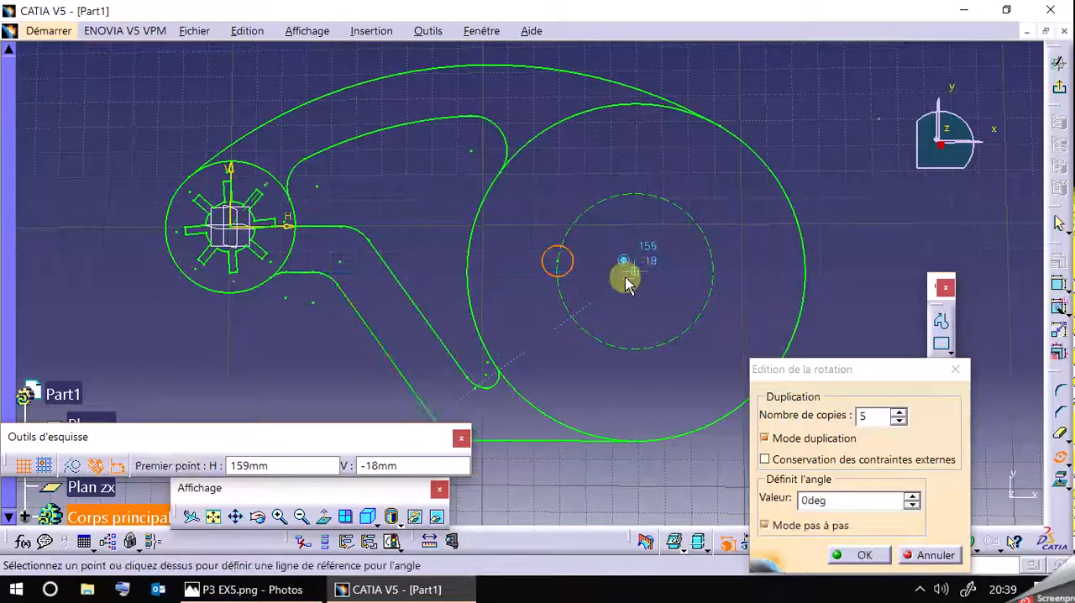
{"action": "left_click", "coordinate": [568, 269]}
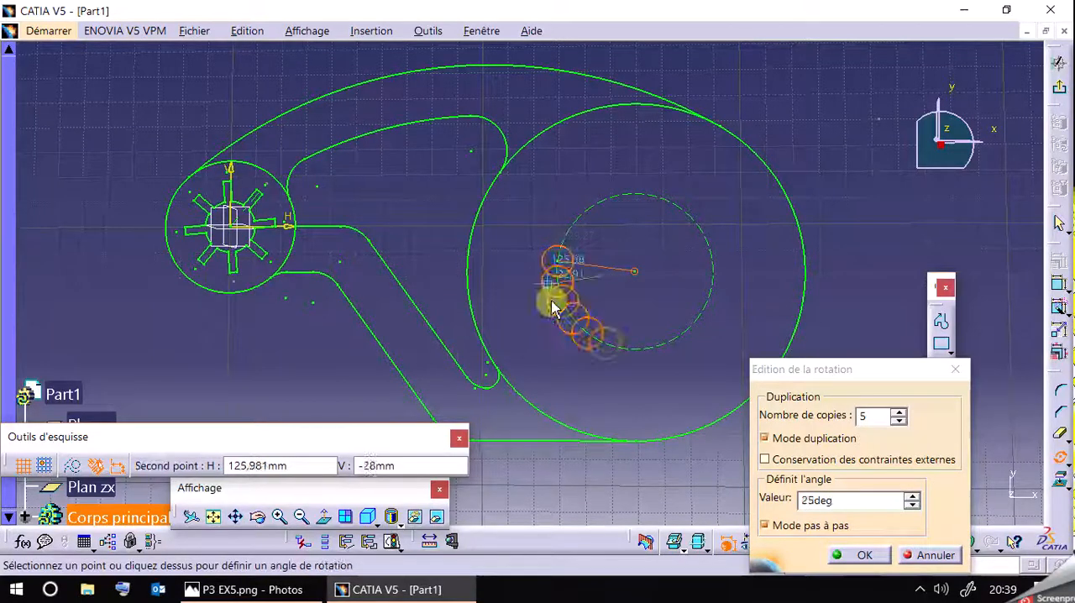
{"action": "double_click", "coordinate": [596, 330]}
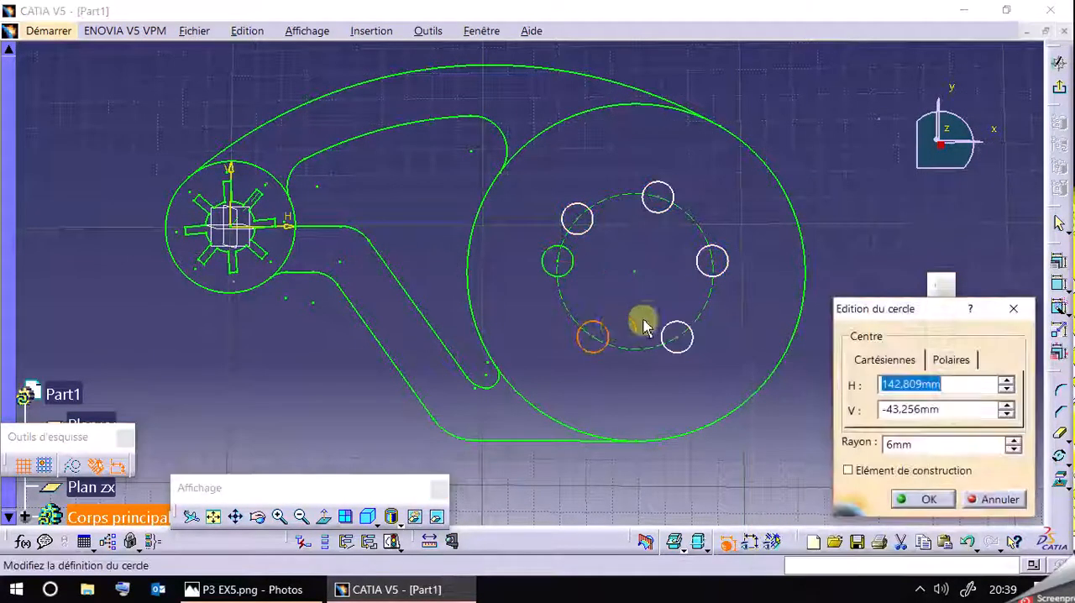
{"action": "left_click", "coordinate": [974, 500]}
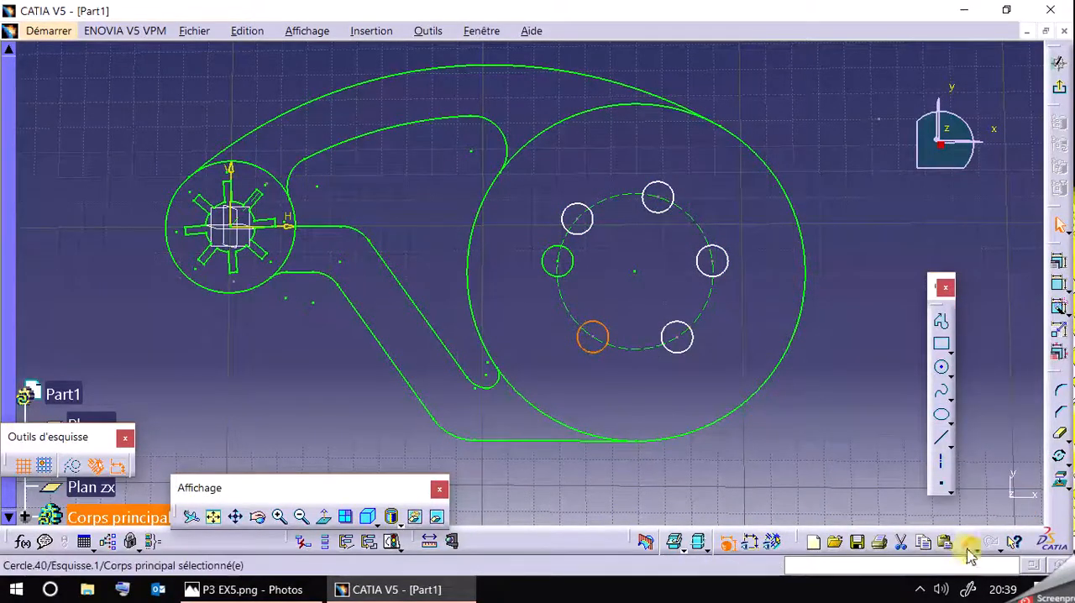
{"action": "left_click", "coordinate": [966, 543]}
Duplicate the R6 circle by rotation about the R65 circle's centre, making 5 copies at 60 degree intervals.
{"action": "left_click", "coordinate": [1058, 456]}
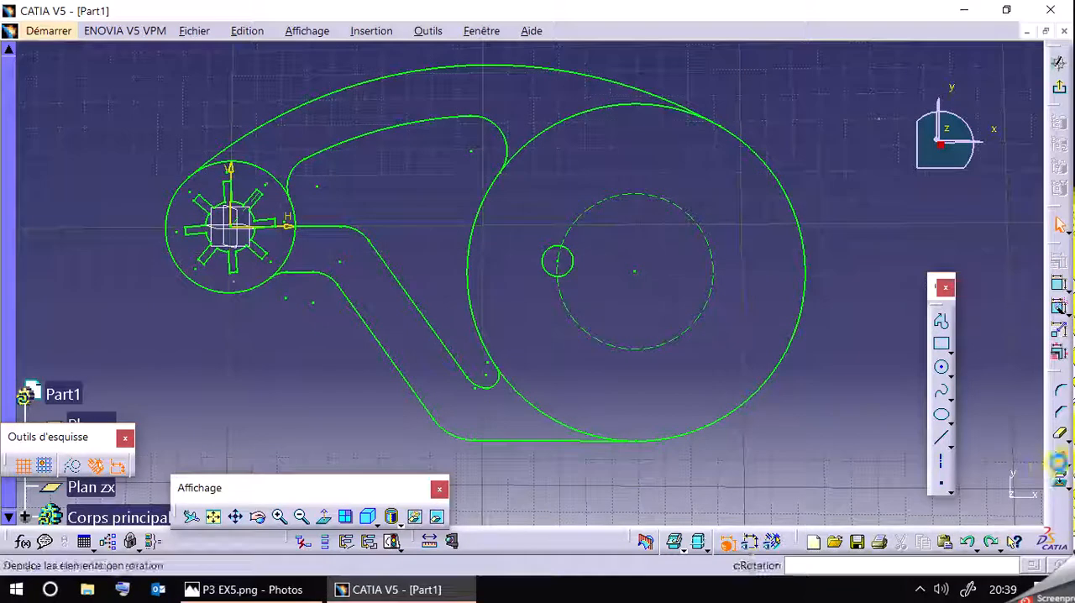
{"action": "left_click", "coordinate": [573, 274]}
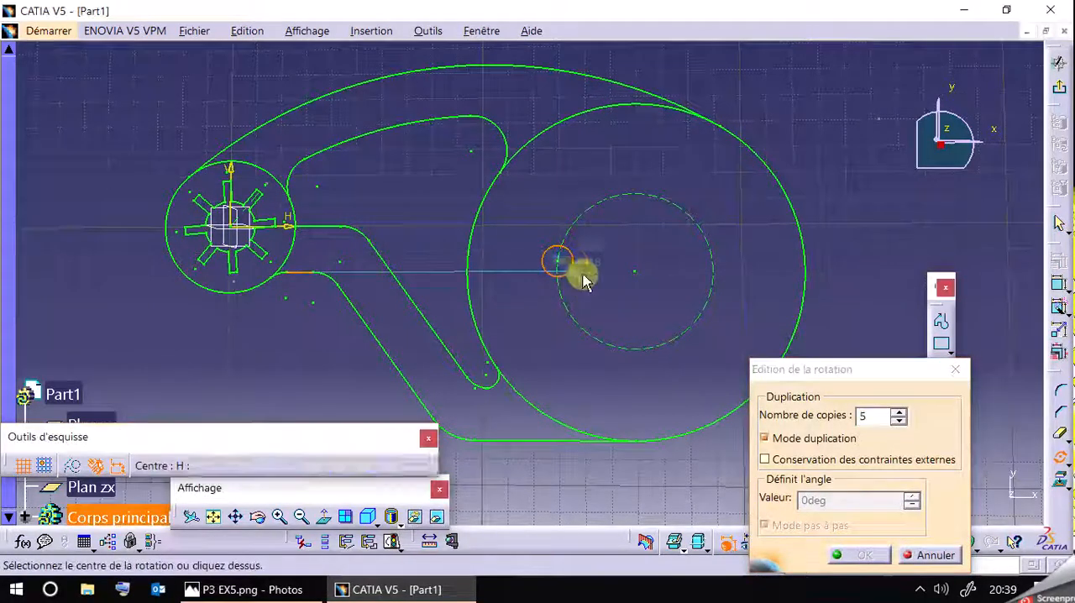
{"action": "left_click", "coordinate": [635, 271]}
{"action": "left_click", "coordinate": [565, 266]}
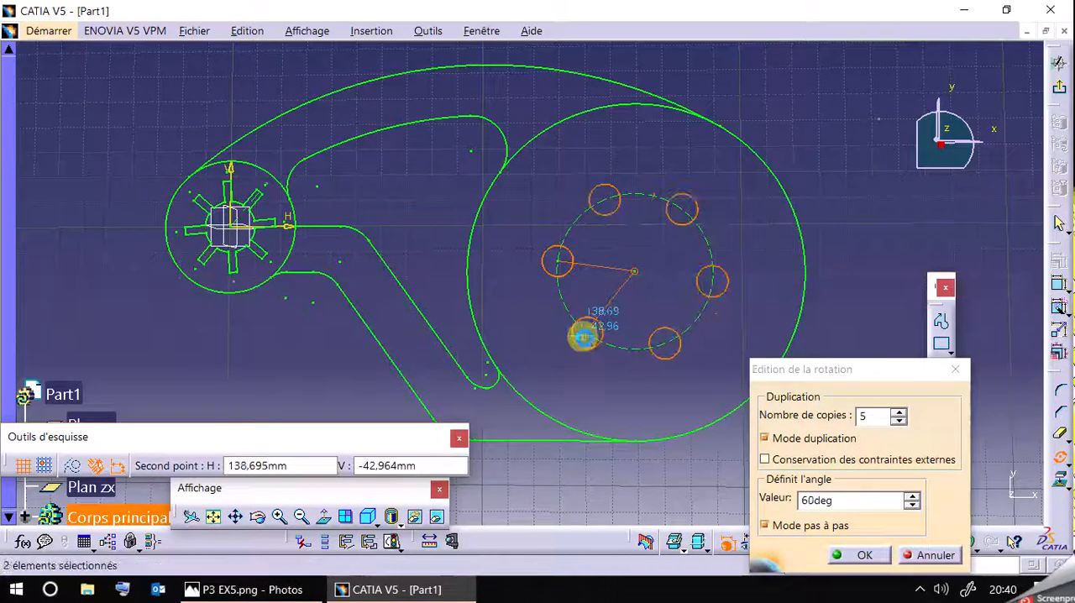
{"action": "left_click", "coordinate": [584, 336]}
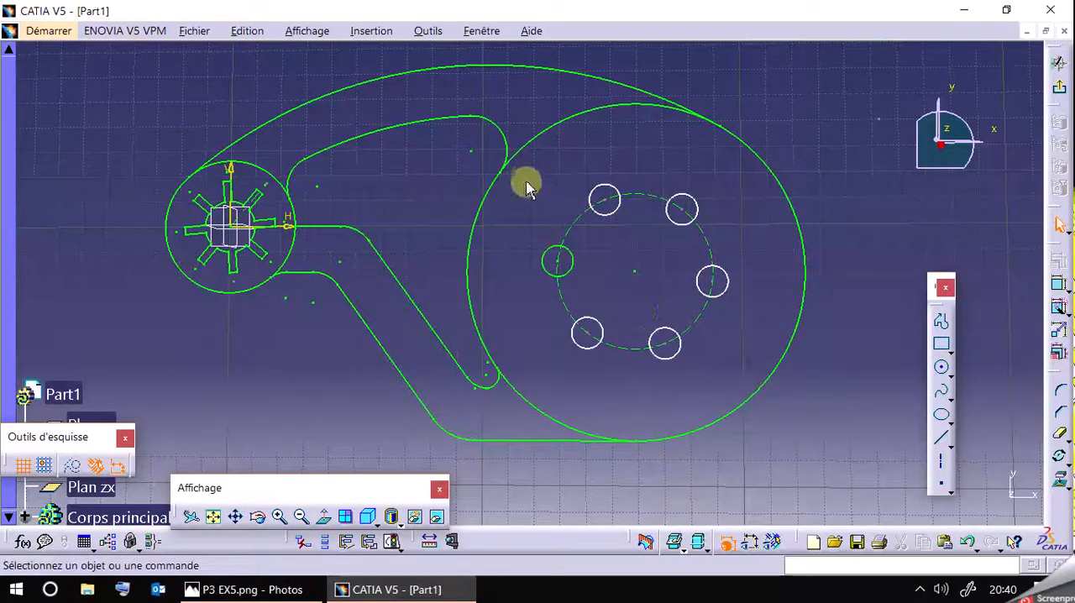
Apply automatic constraints to the six R6 circles and their construction circle.
{"action": "left_click_drag", "start_coordinate": [526, 165], "coordinate": [741, 371]}
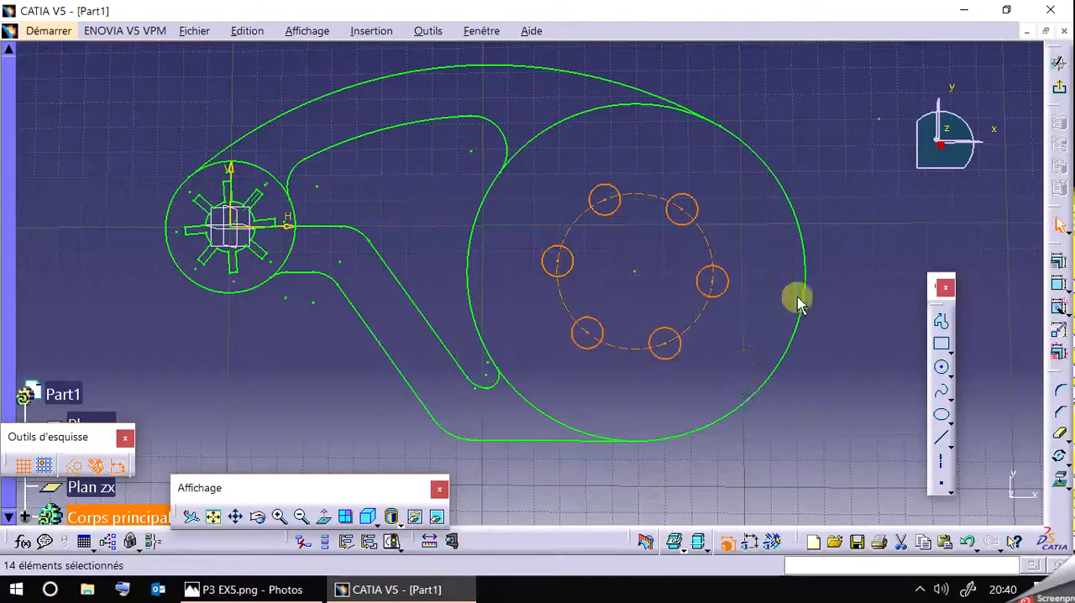
{"action": "left_click", "coordinate": [1060, 310]}
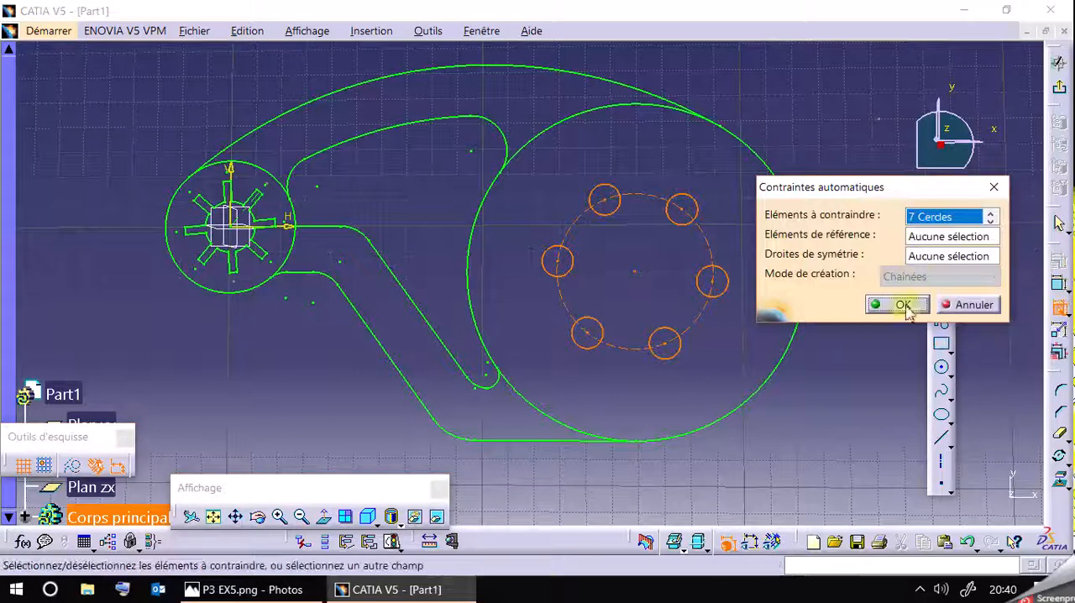
{"action": "left_click", "coordinate": [914, 306]}
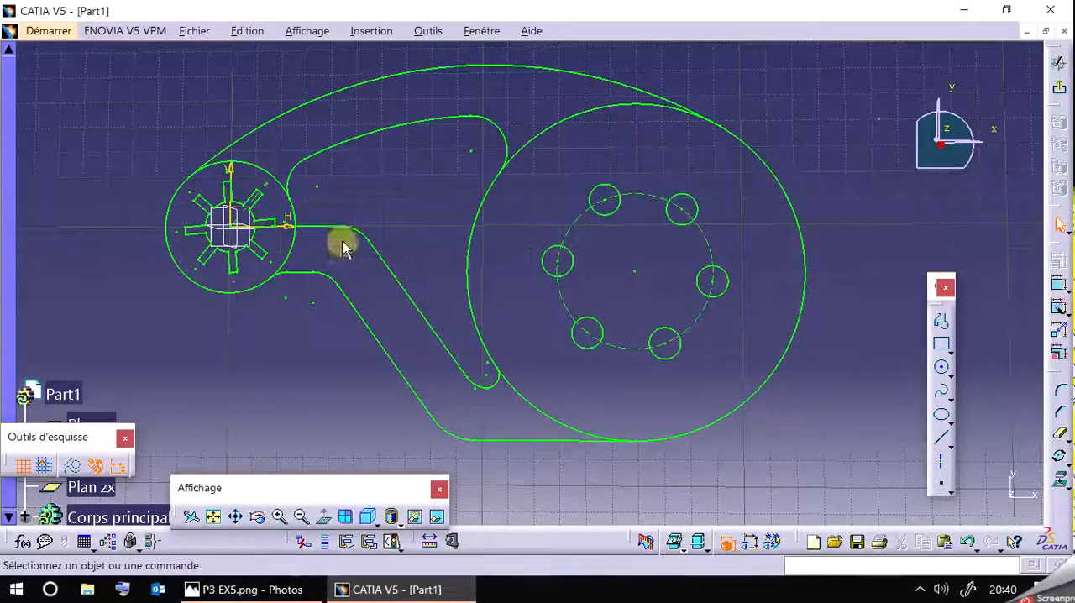
Compare the hole pattern with the P3 EX5.png drawing, and toggle the display of dimensional and geometric constraints to review the sketch.
{"action": "left_click", "coordinate": [252, 590]}
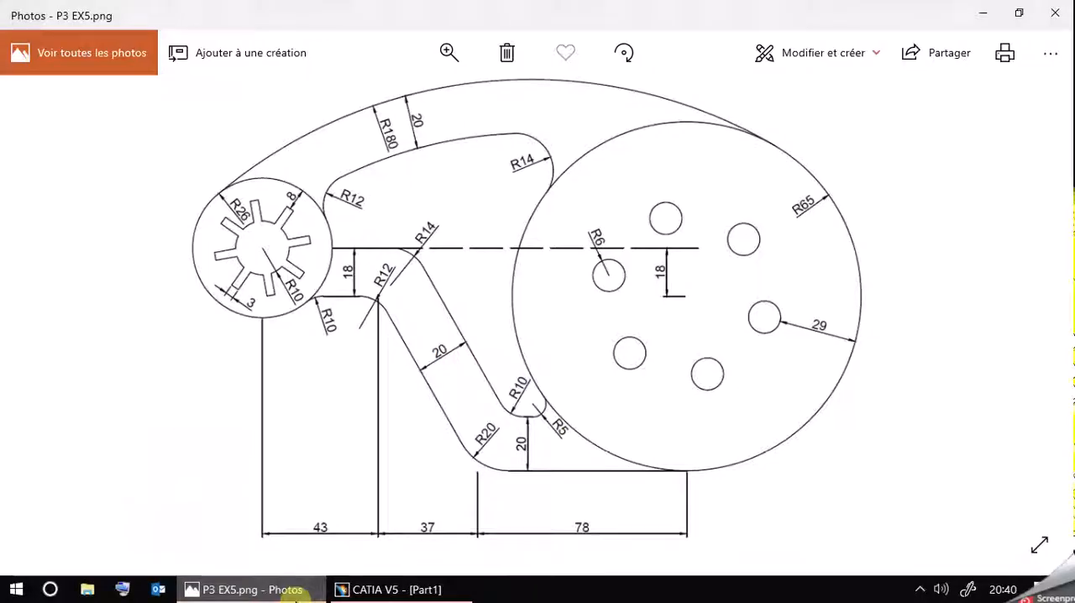
{"action": "left_click", "coordinate": [296, 590]}
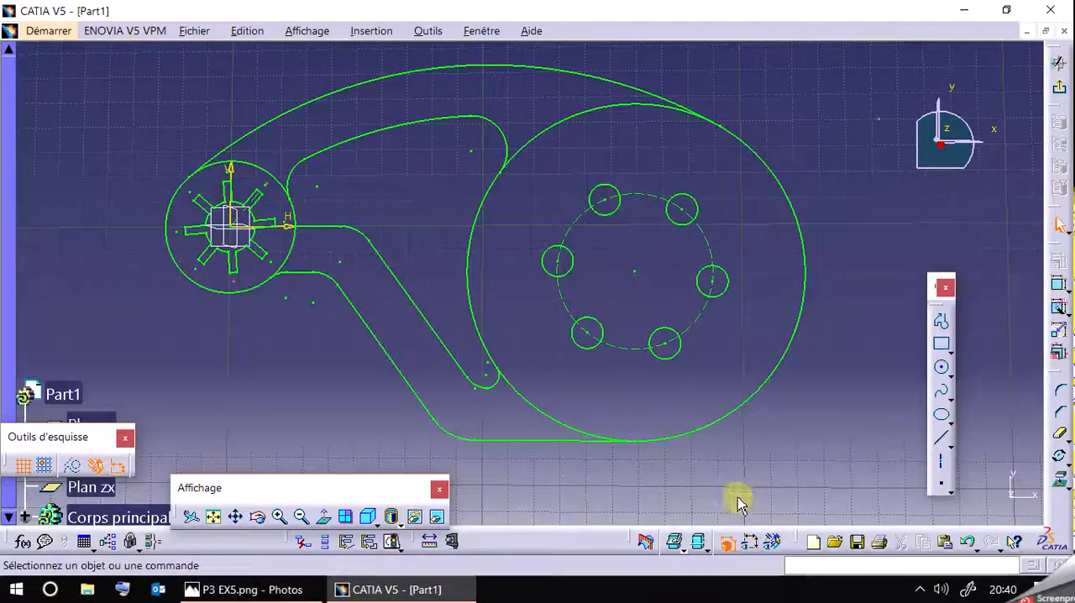
{"action": "left_click", "coordinate": [752, 541]}
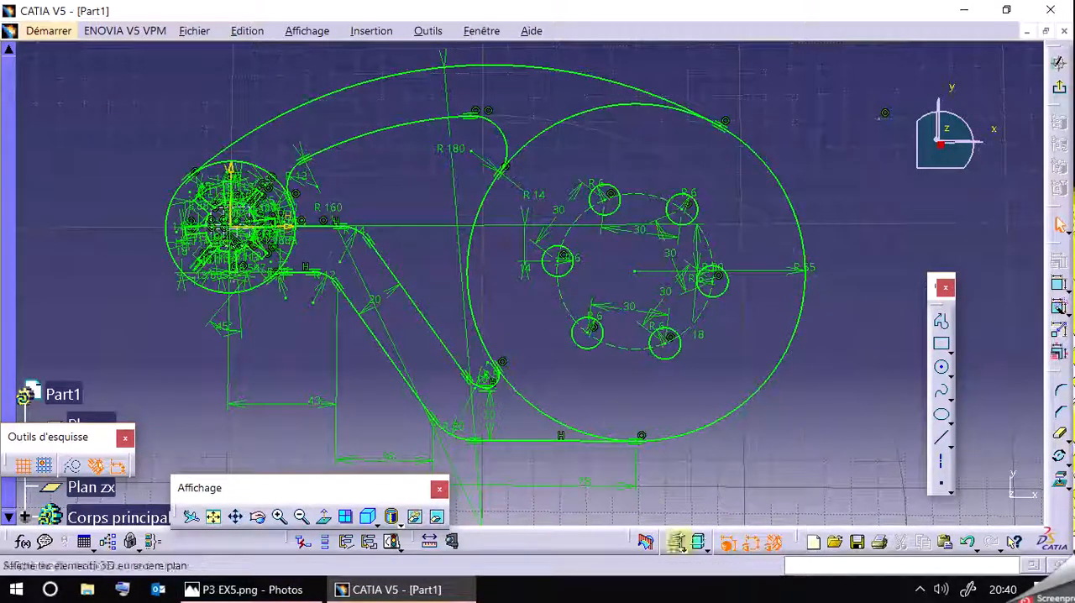
{"action": "left_click", "coordinate": [754, 544]}
{"action": "left_click", "coordinate": [773, 544]}
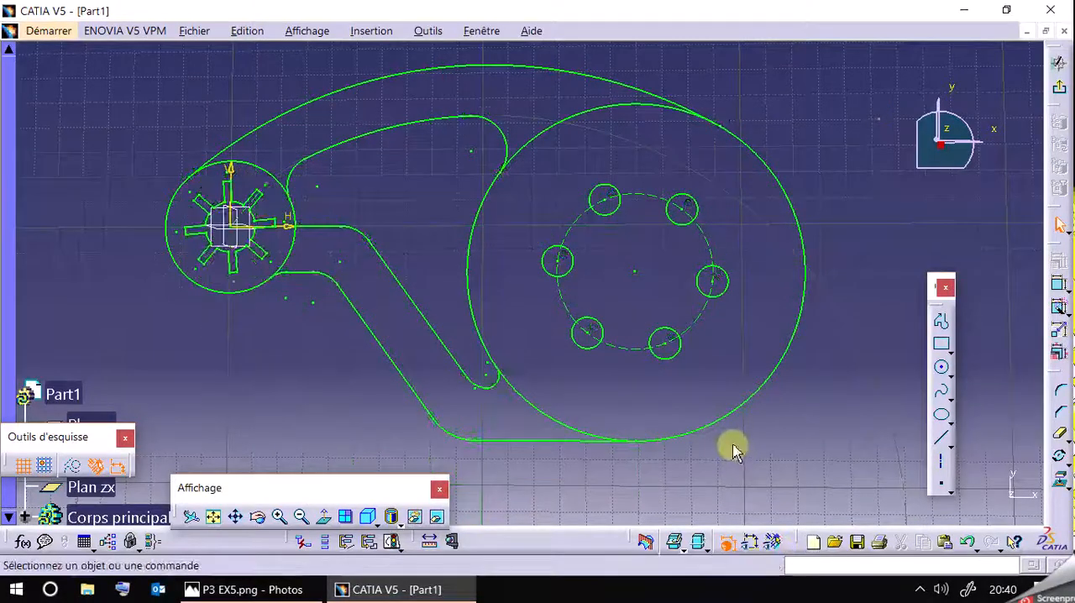